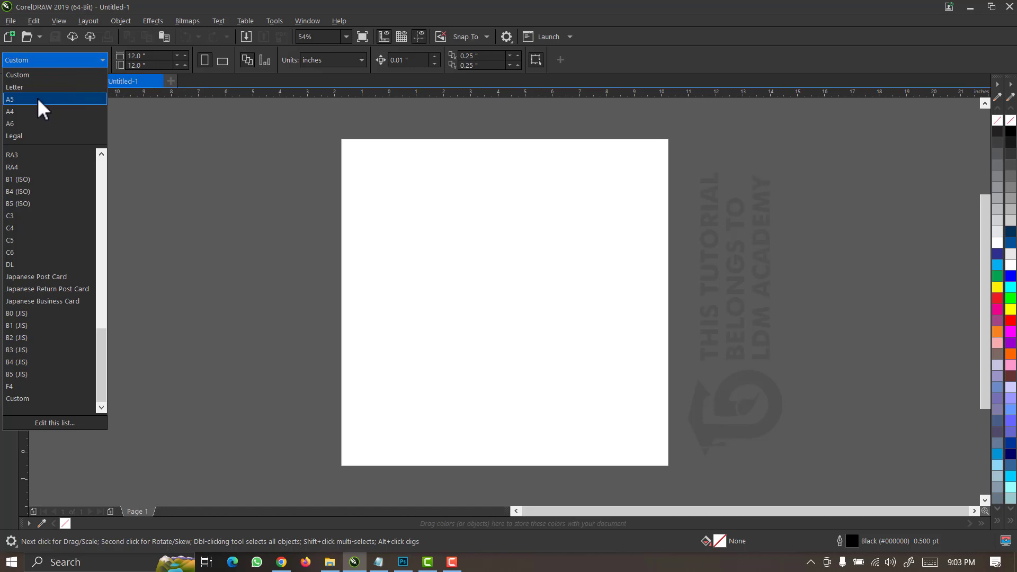
Set the page size to A5 and the document units to inches.
click(38, 99)
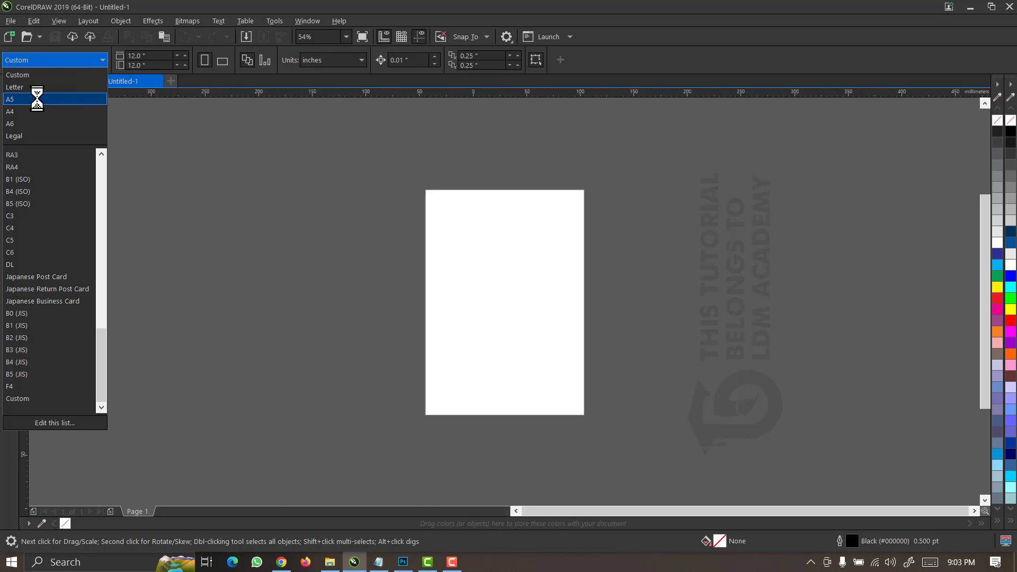
click(331, 62)
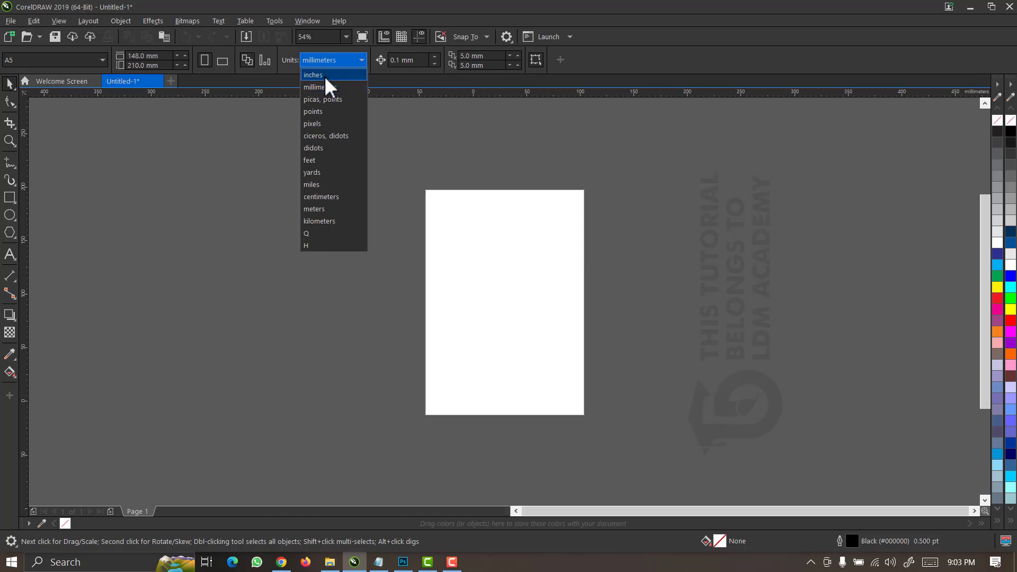
click(324, 75)
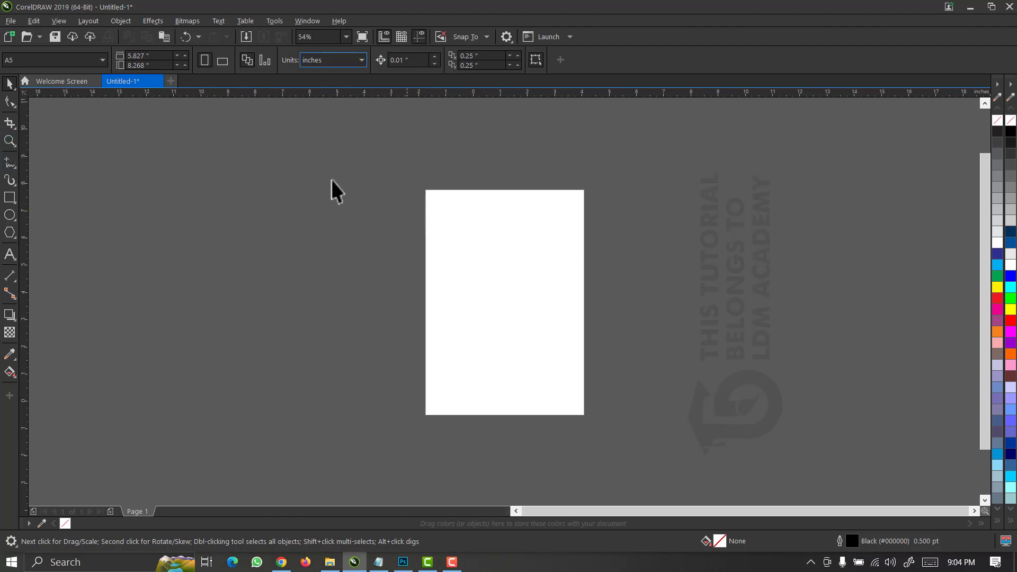
Zoom in and add a page-sized rectangle with its outline set to none.
click(10, 141)
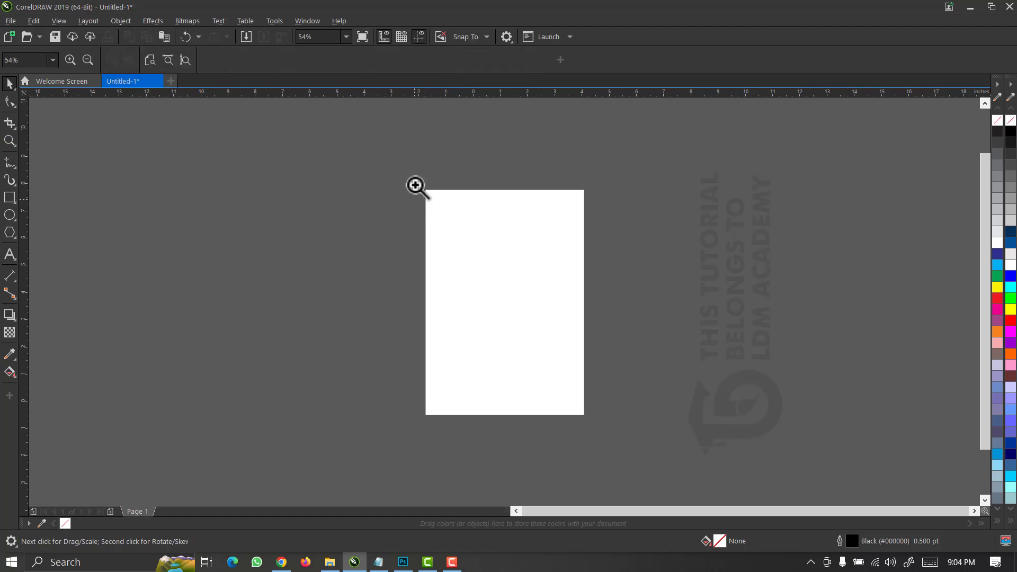
drag(415, 185, 596, 423)
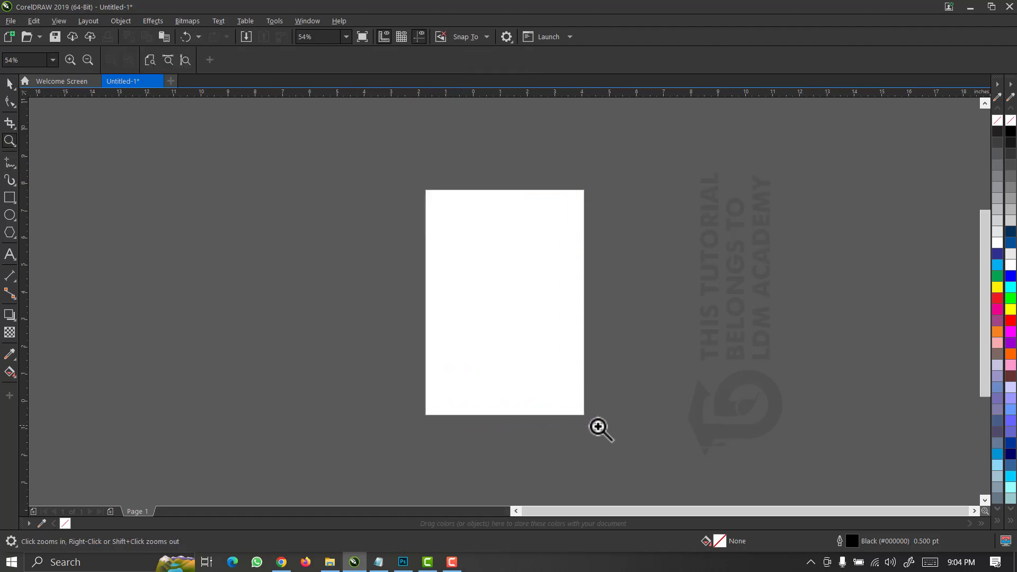
key(space)
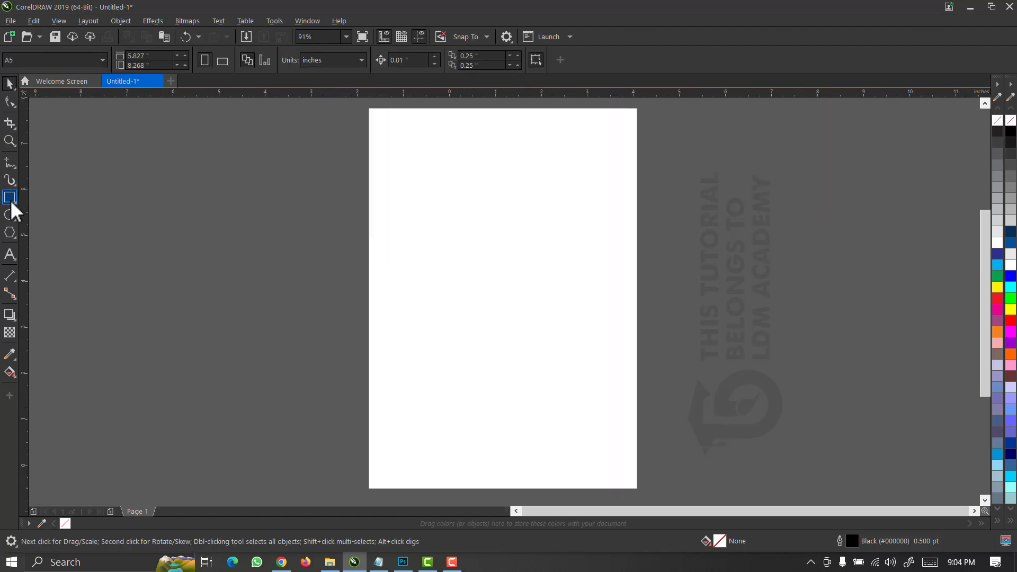
double_click(10, 200)
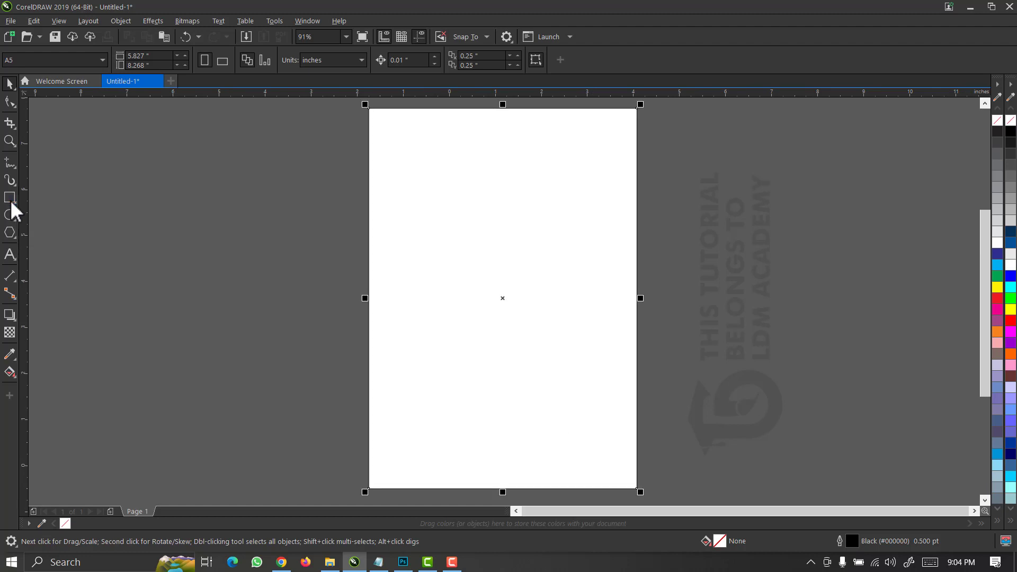
click(10, 84)
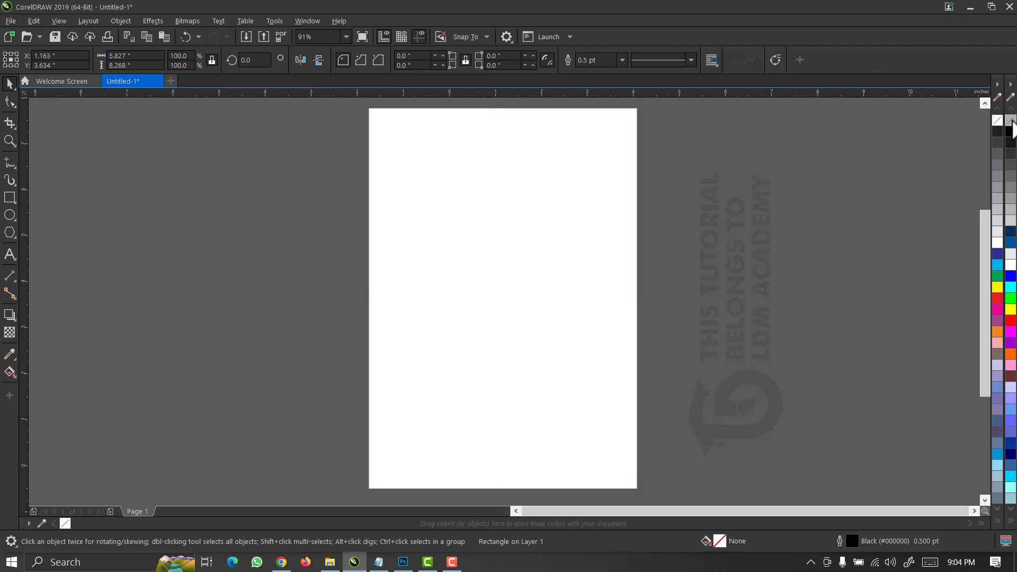
right_click(1010, 120)
click(258, 374)
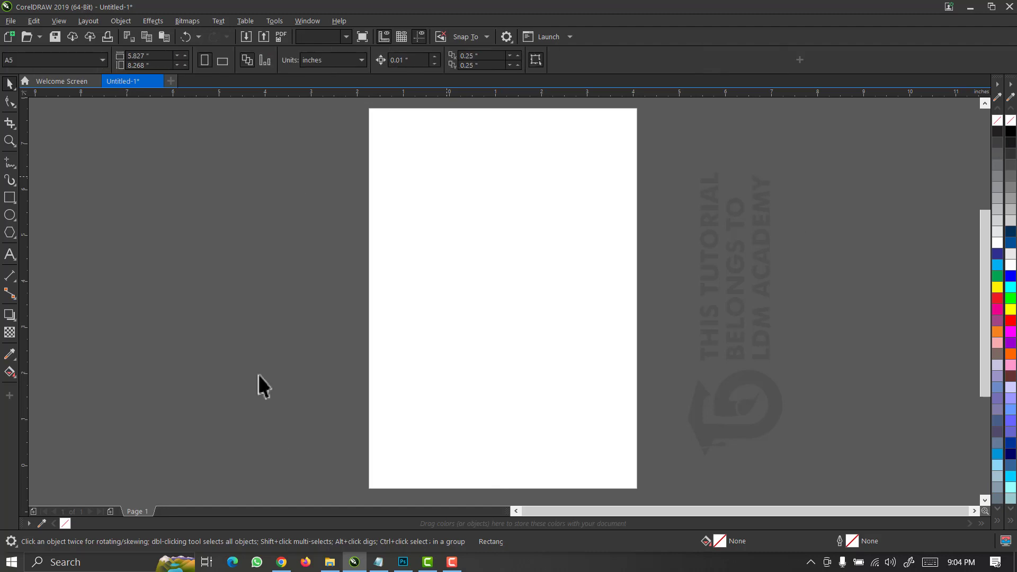
Copy couple-560783 from the BOOK COVER DESIGN folder, then minimize File Explorer.
click(329, 562)
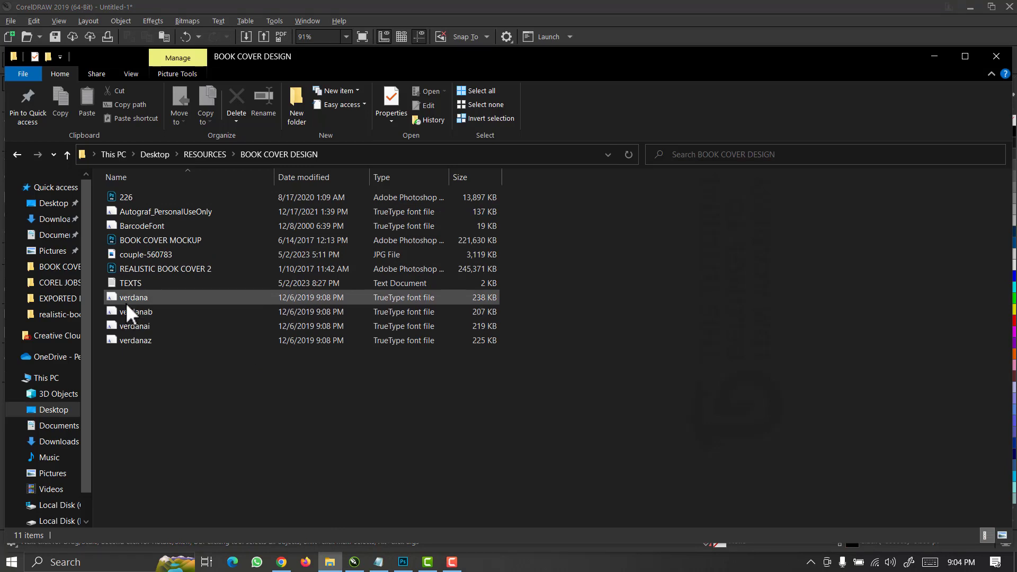
click(138, 254)
double_click(138, 254)
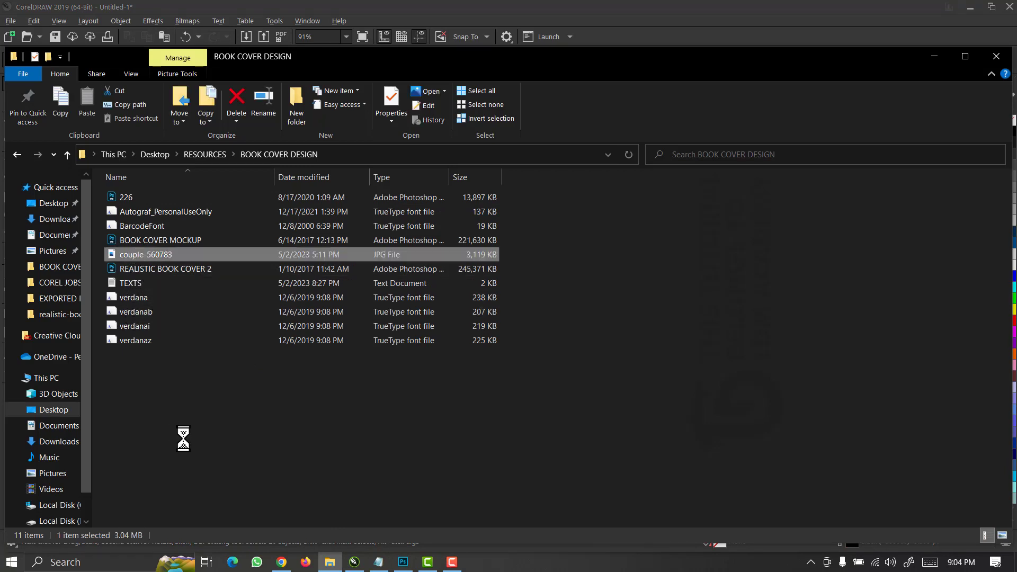
key(shift+F10)
click(191, 468)
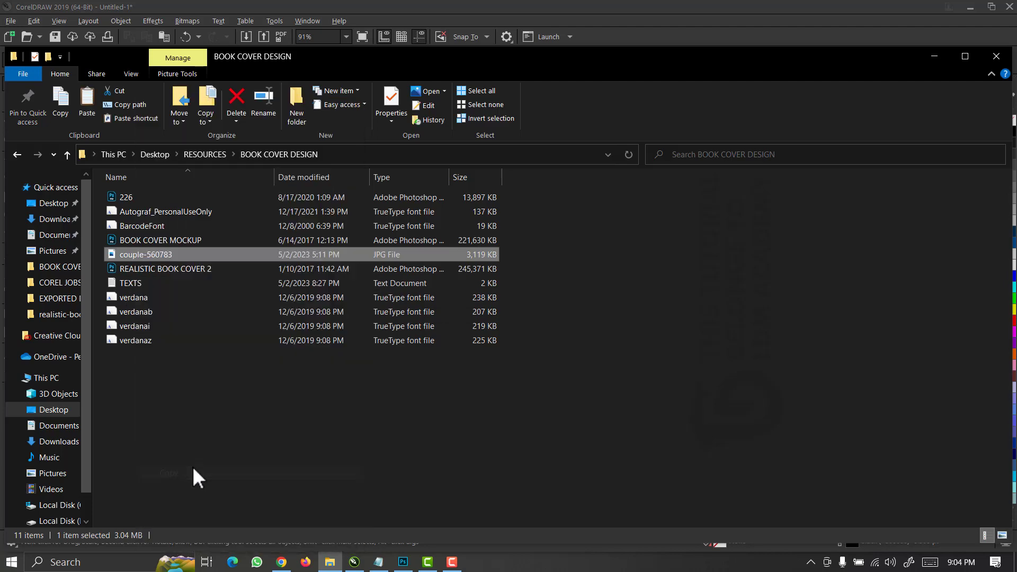
click(935, 57)
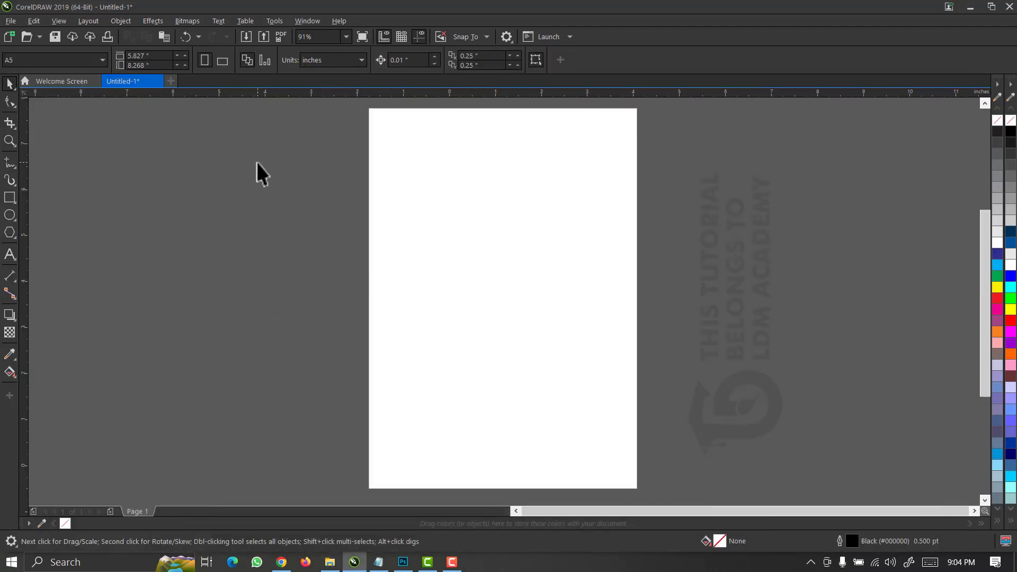
Paste the couple picture and PowerClip it inside the page rectangle.
right_click(257, 162)
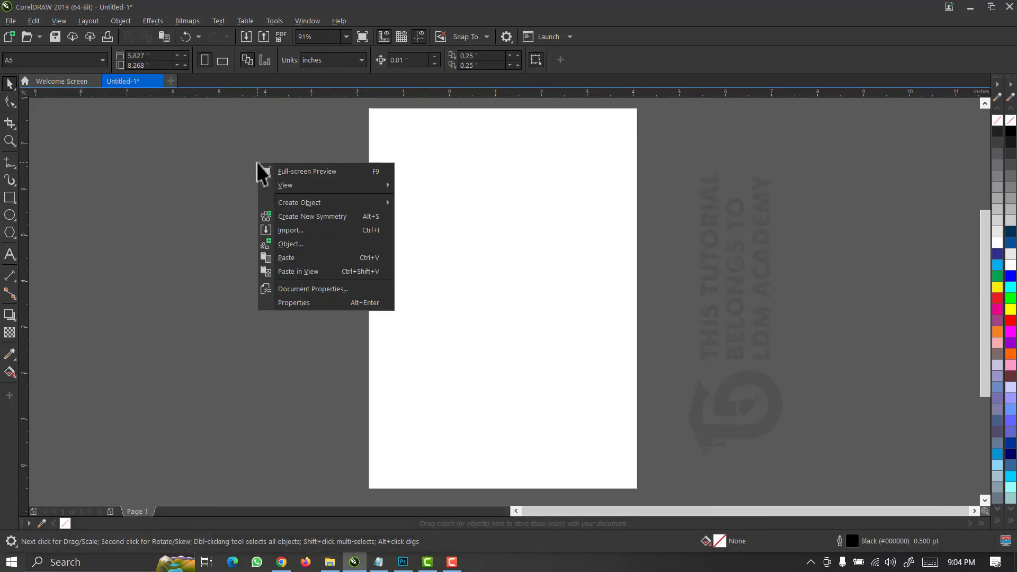
click(281, 259)
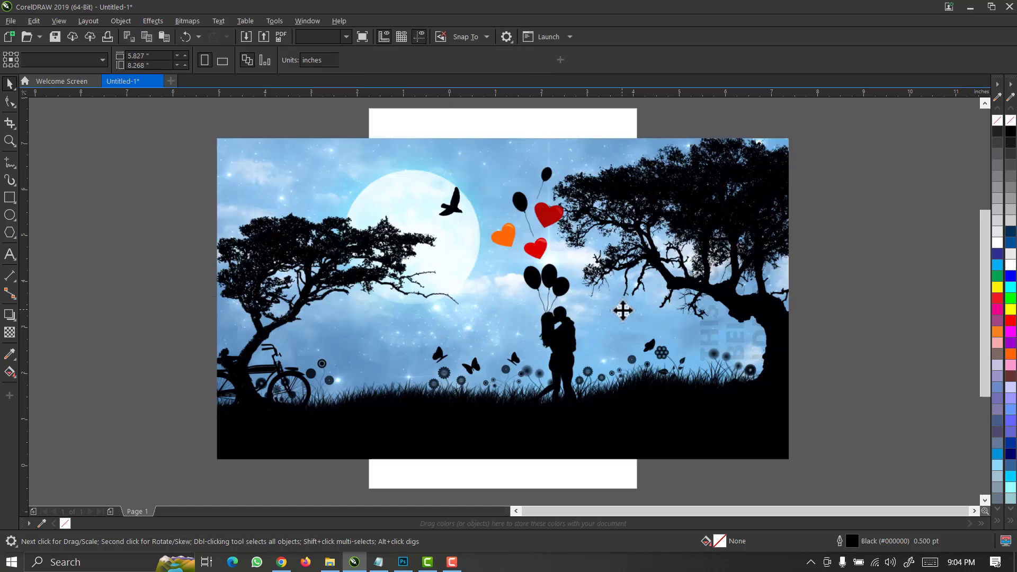
drag(622, 311, 545, 269)
click(233, 272)
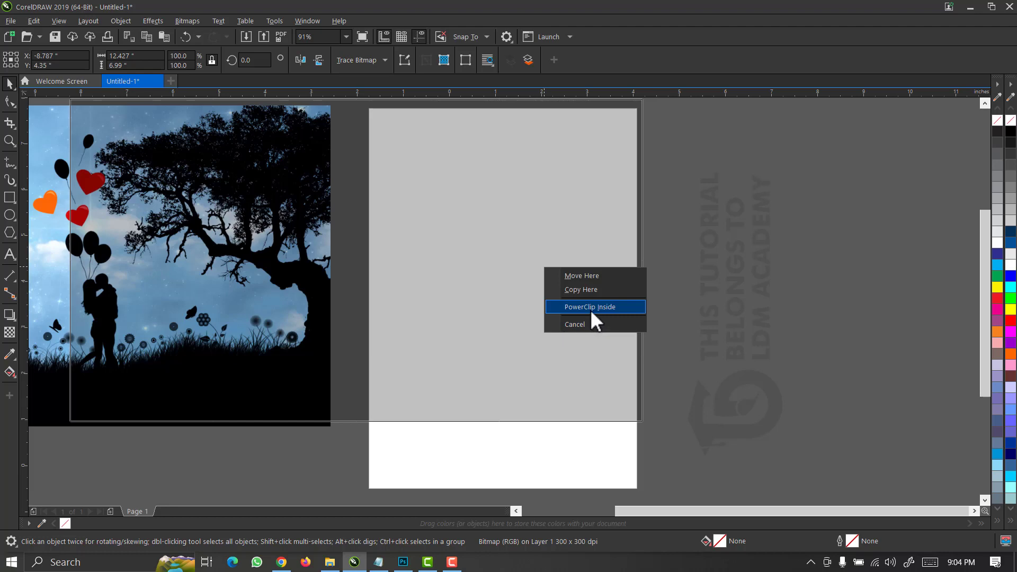
click(591, 307)
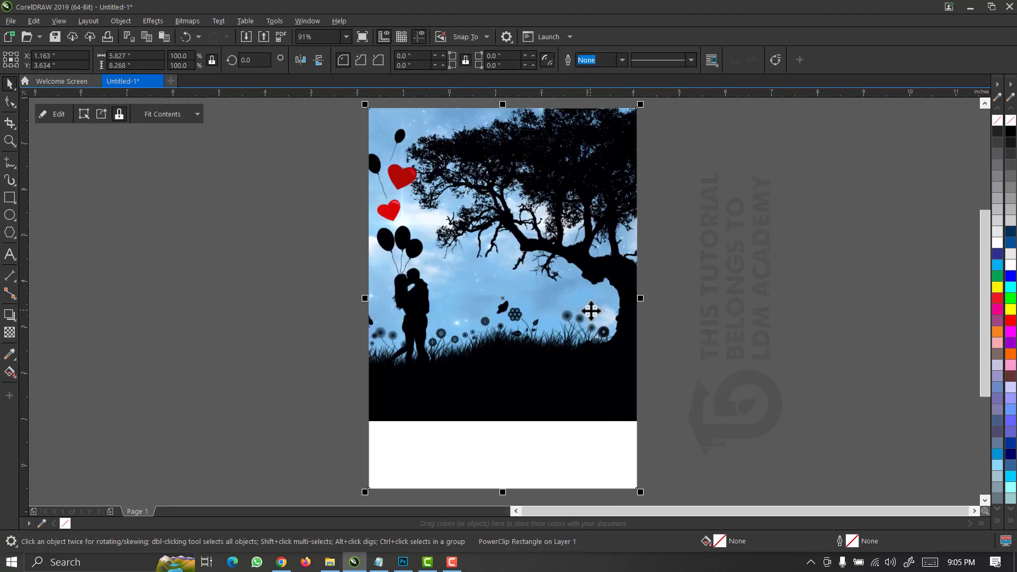
Edit the PowerClip contents, shifting the picture right and upward so the couple fills the cover.
right_click(591, 311)
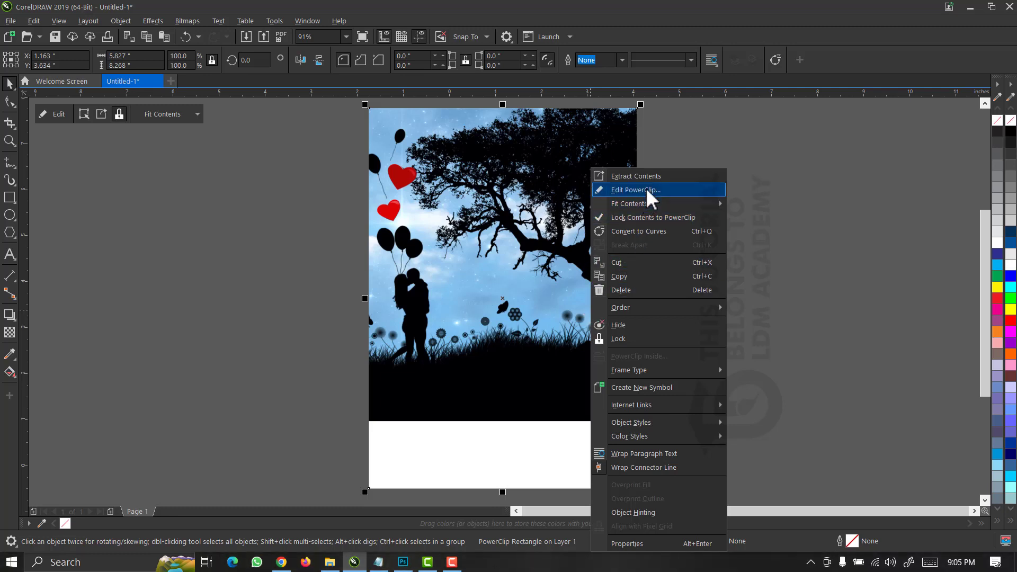
click(646, 189)
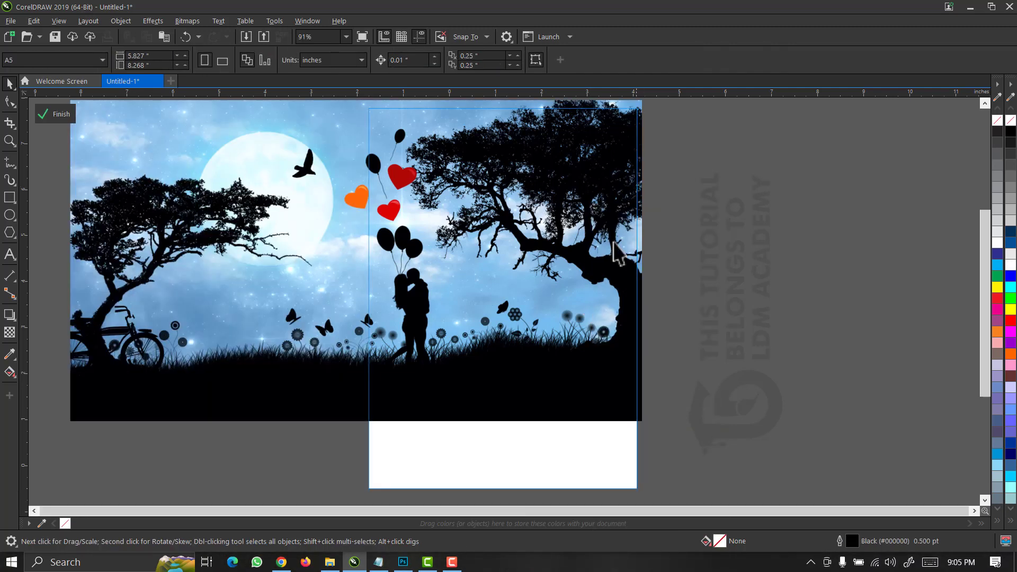
click(427, 331)
drag(426, 329, 552, 335)
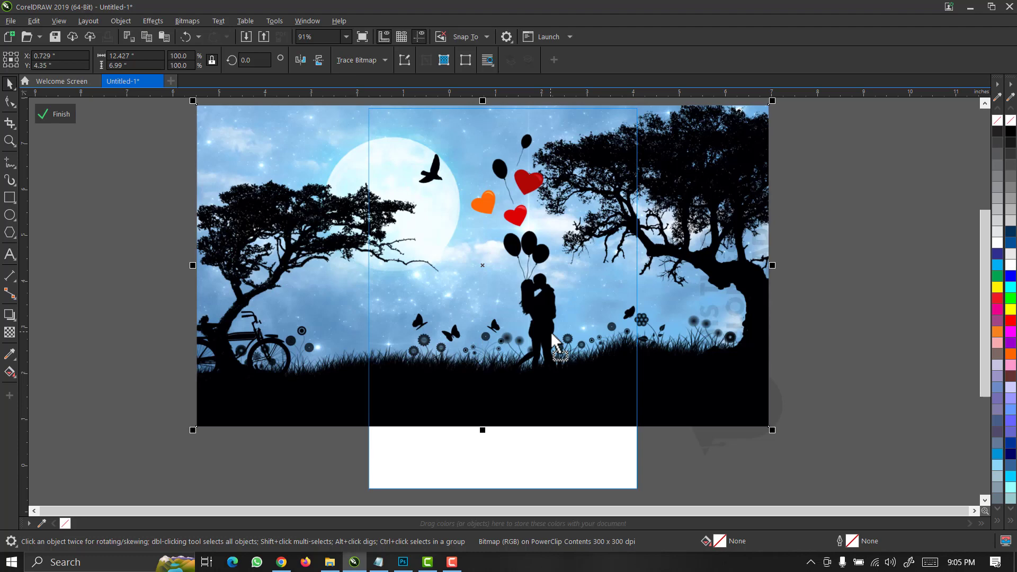
drag(552, 335, 529, 331)
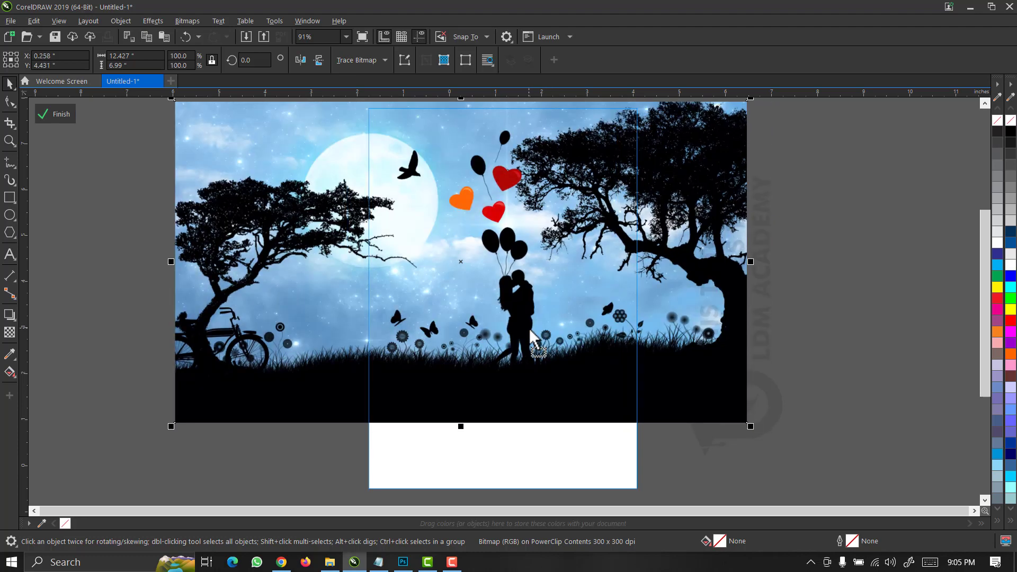
drag(531, 336, 531, 309)
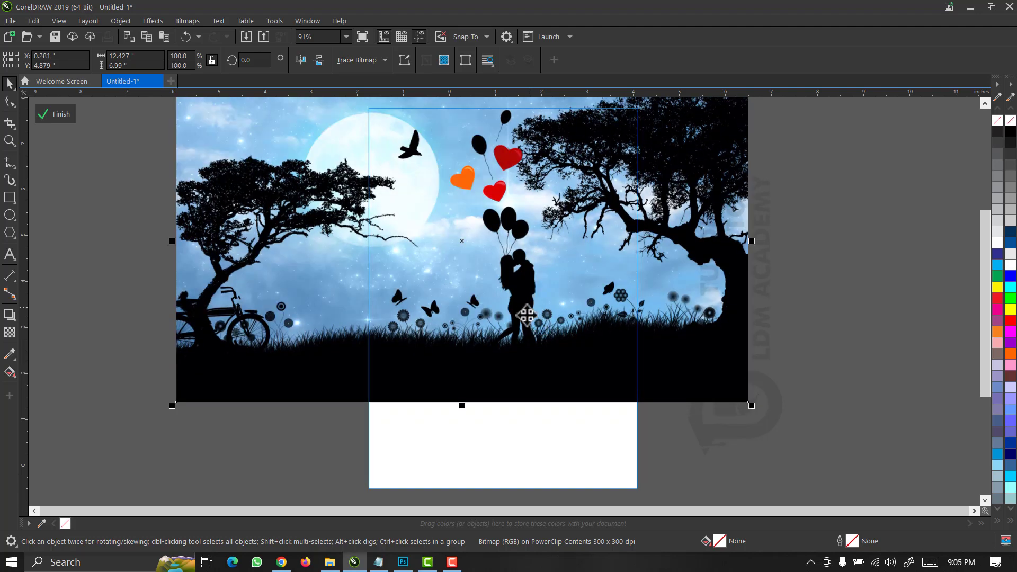
click(58, 112)
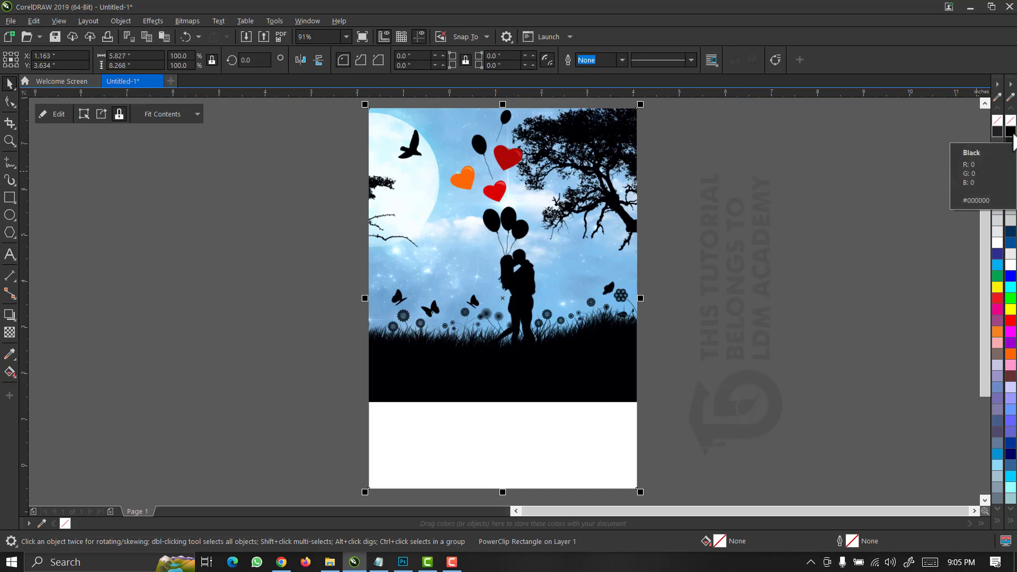
Fill the PowerClip frame black after briefly trying red.
click(1011, 132)
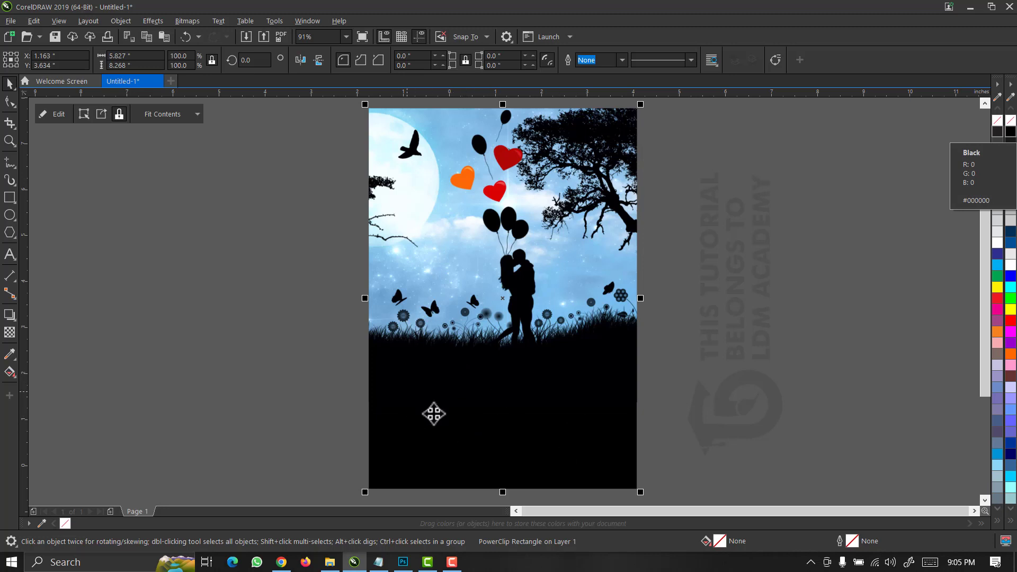
key(Escape)
click(498, 440)
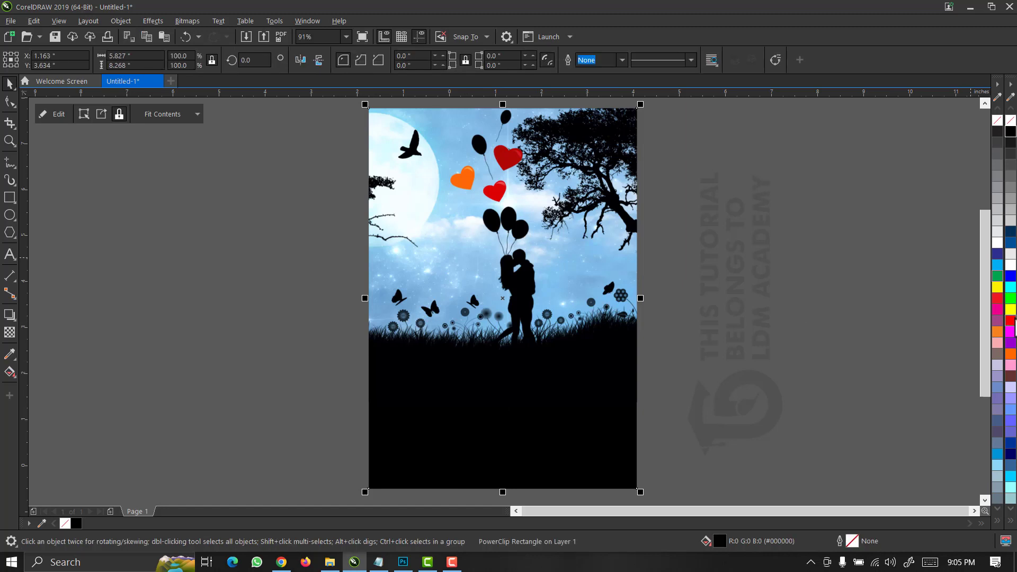
click(1010, 321)
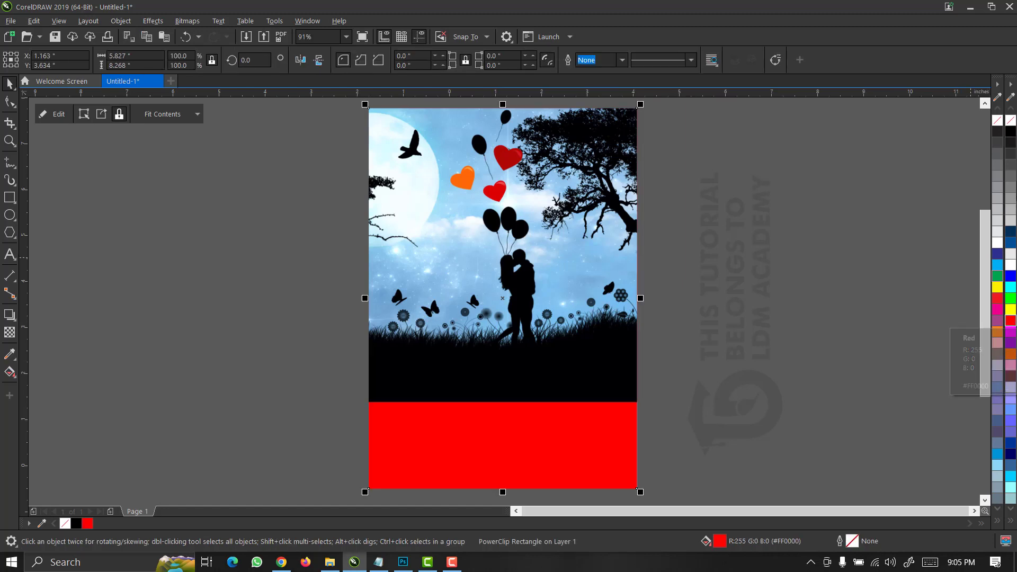
click(1011, 132)
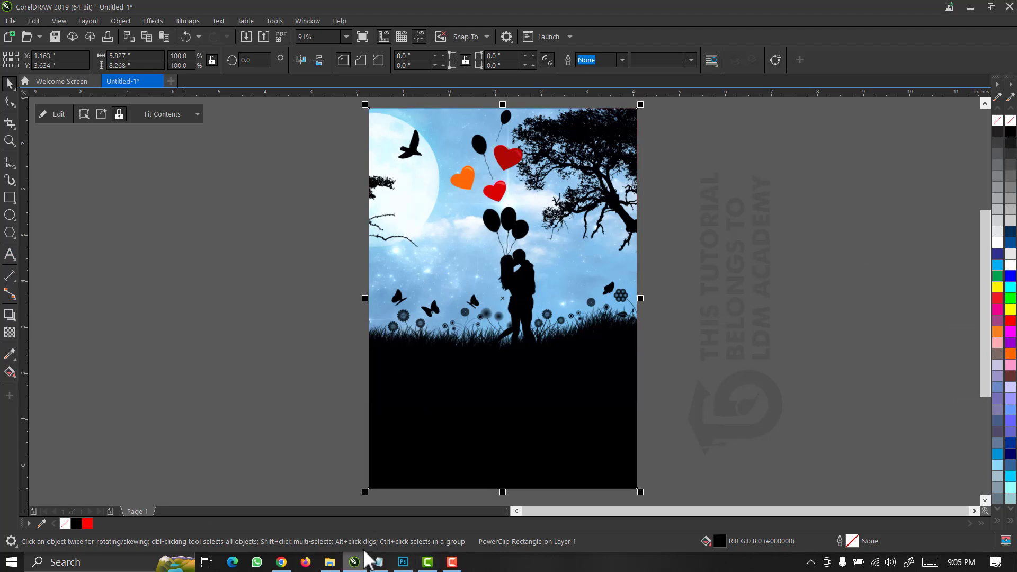
In the TEXTS notes in Notepad, select the cover title and author lines.
click(379, 561)
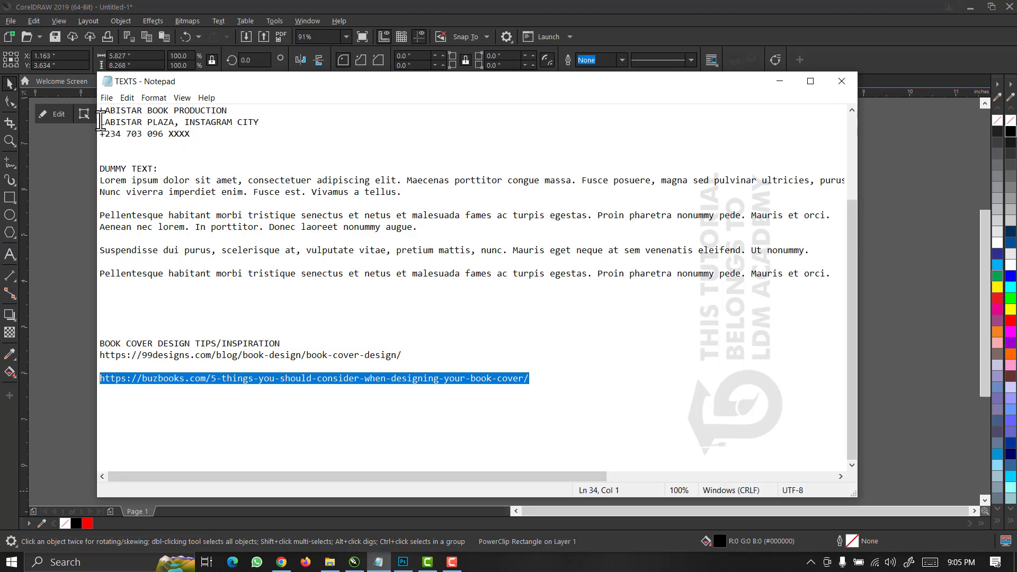
scroll(102, 116, up, 4)
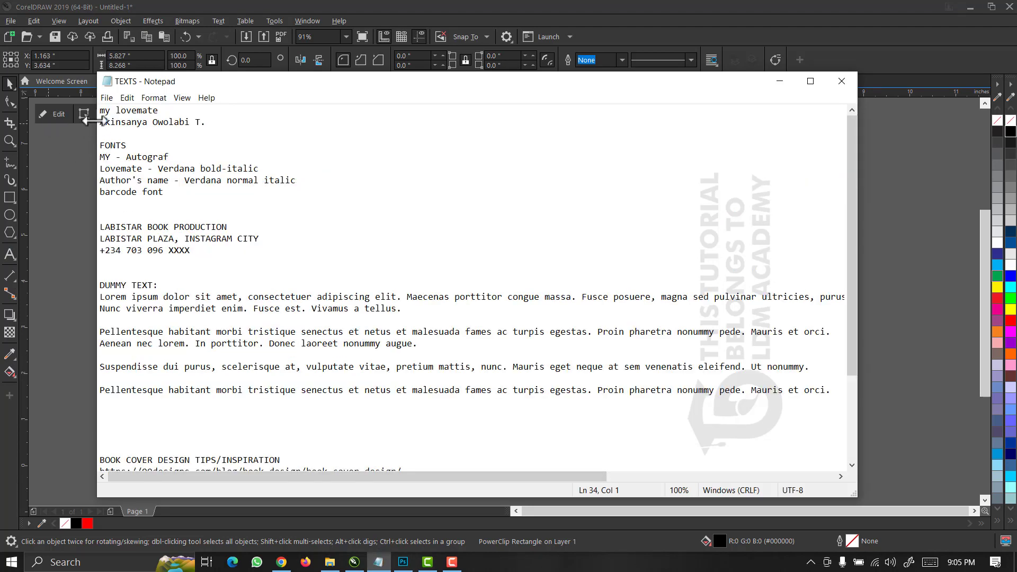
drag(102, 113, 218, 140)
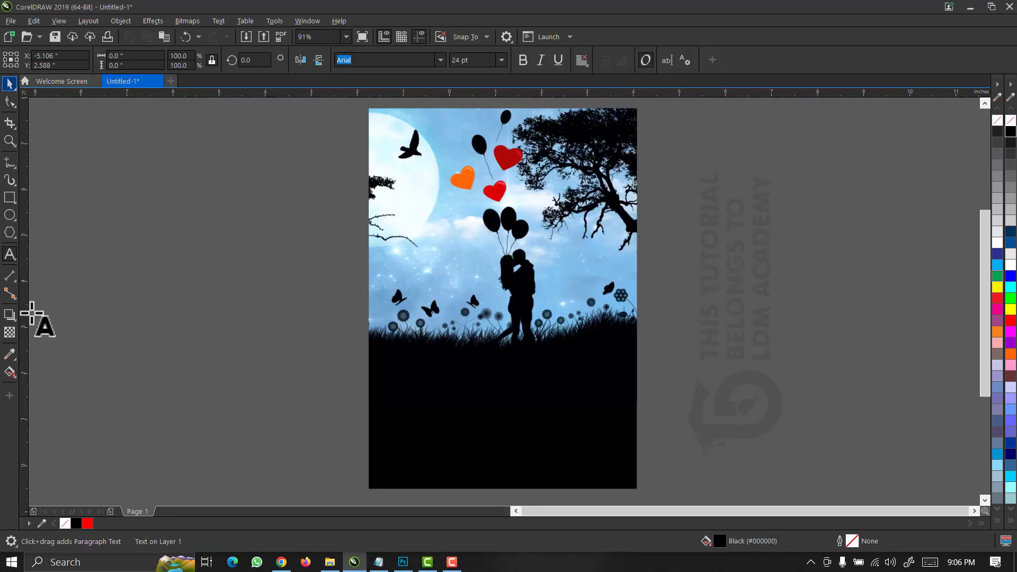
Paste the title and author lines, break them apart, and place the author's name at the bottom in white.
click(9, 256)
click(178, 324)
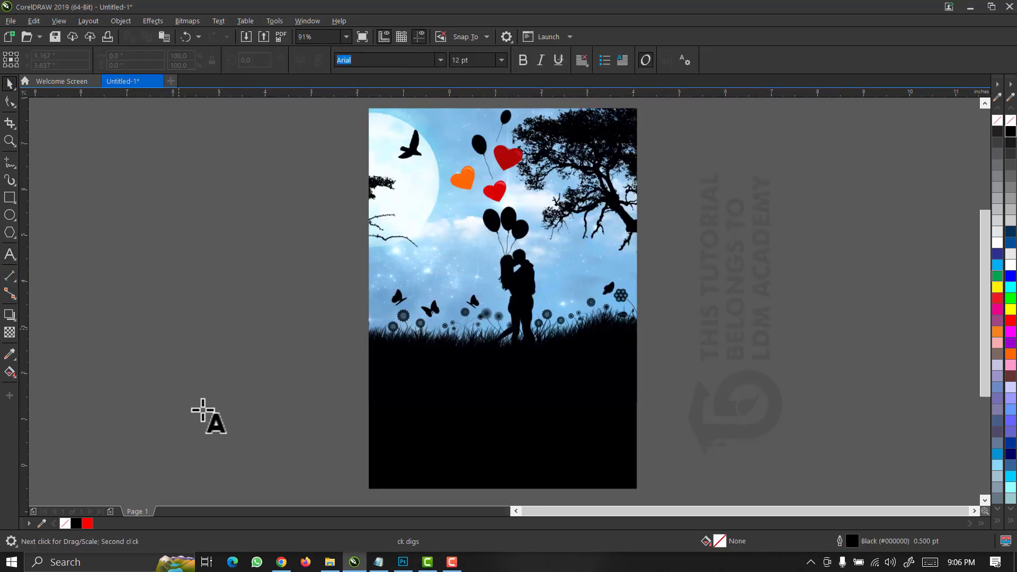
key(ctrl+v)
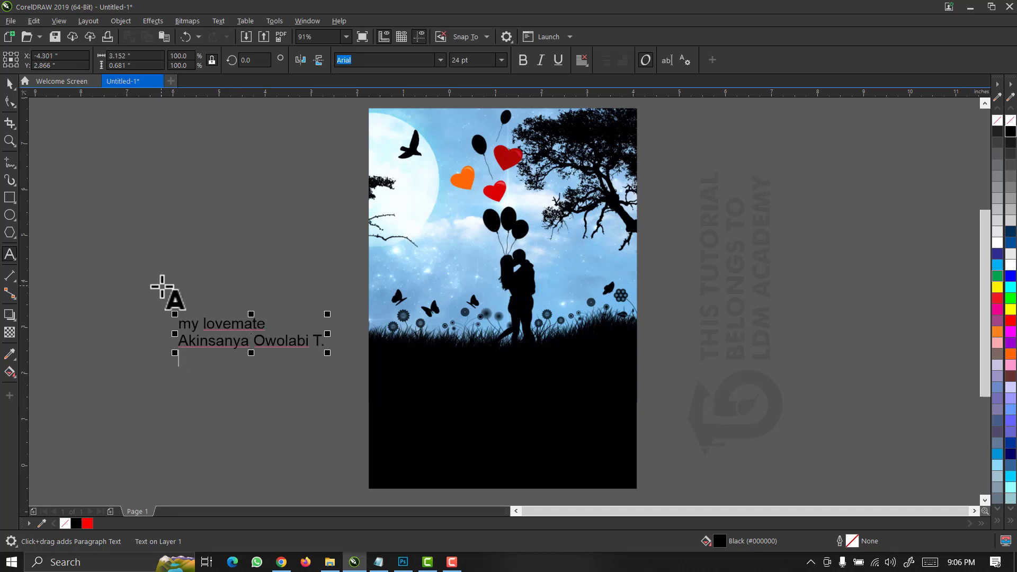
click(10, 83)
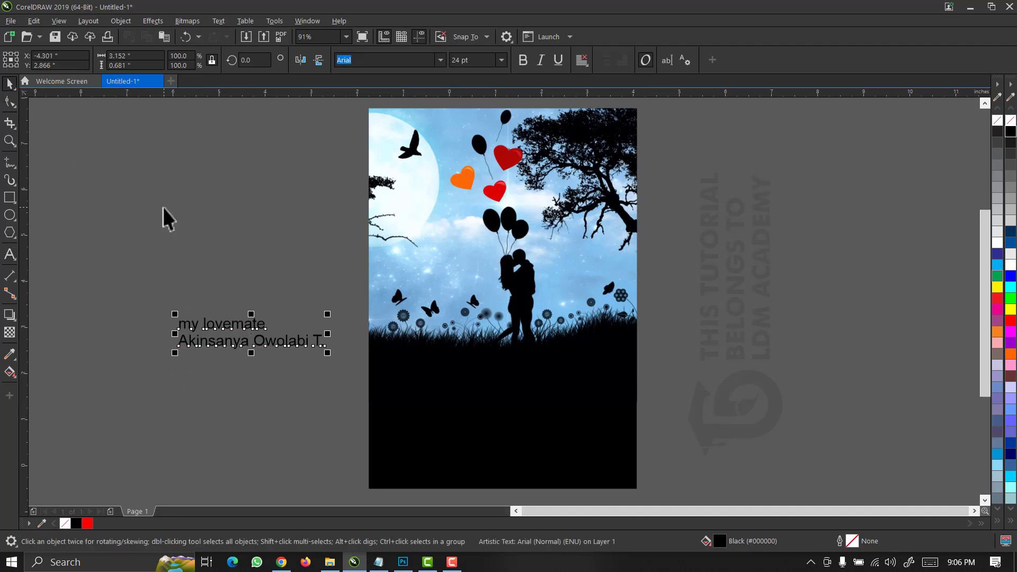
key(ctrl+k)
drag(289, 344, 539, 468)
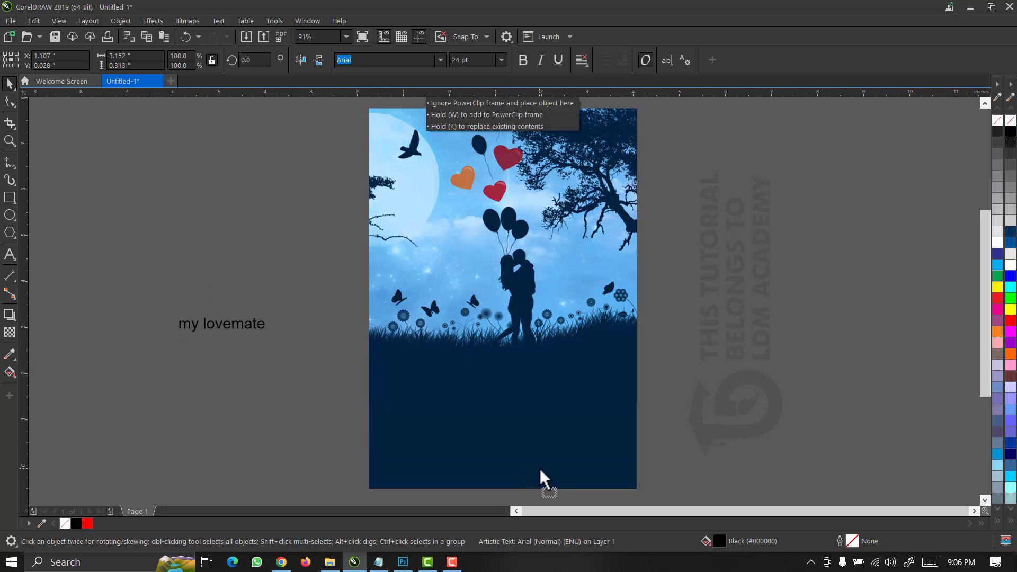
click(1010, 266)
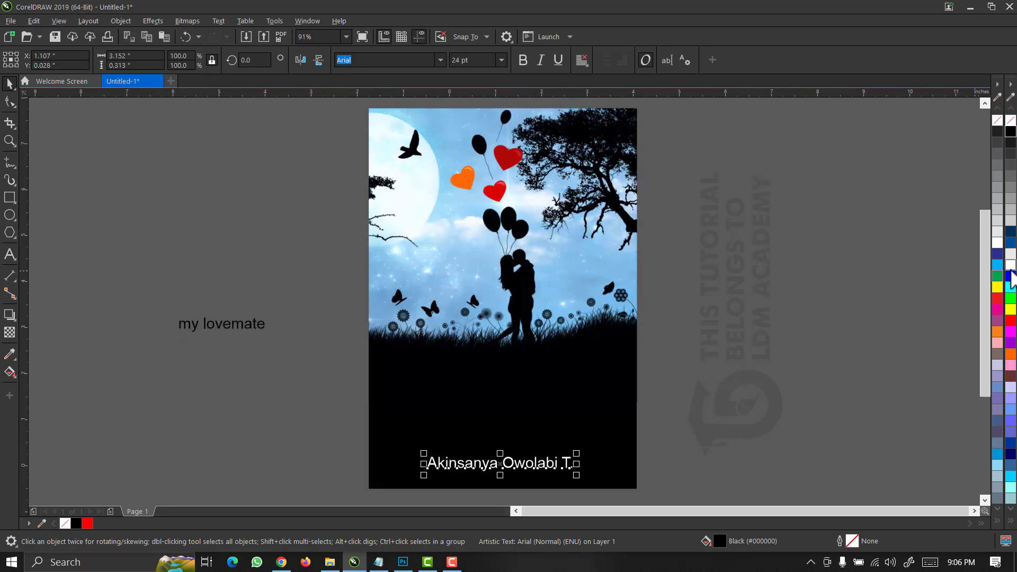
Split 'my lovemate' onto two lines and move it onto the cover above the name.
click(224, 328)
double_click(222, 327)
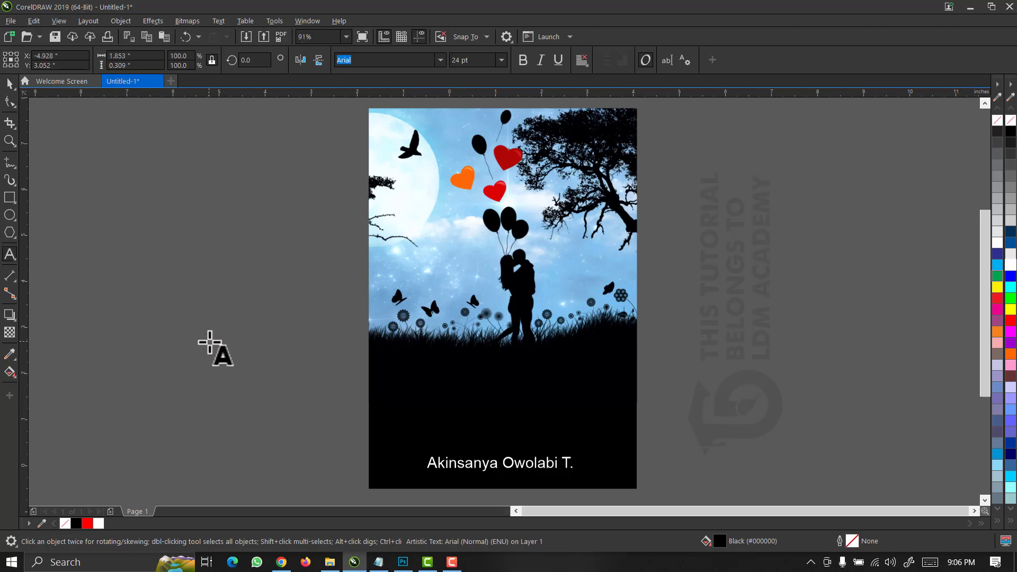
key(Return)
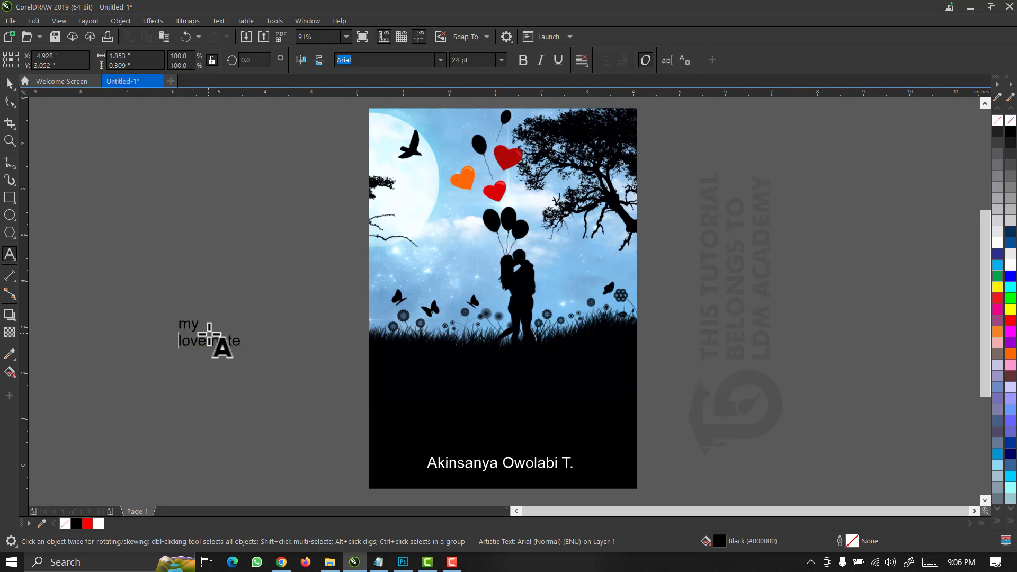
click(8, 85)
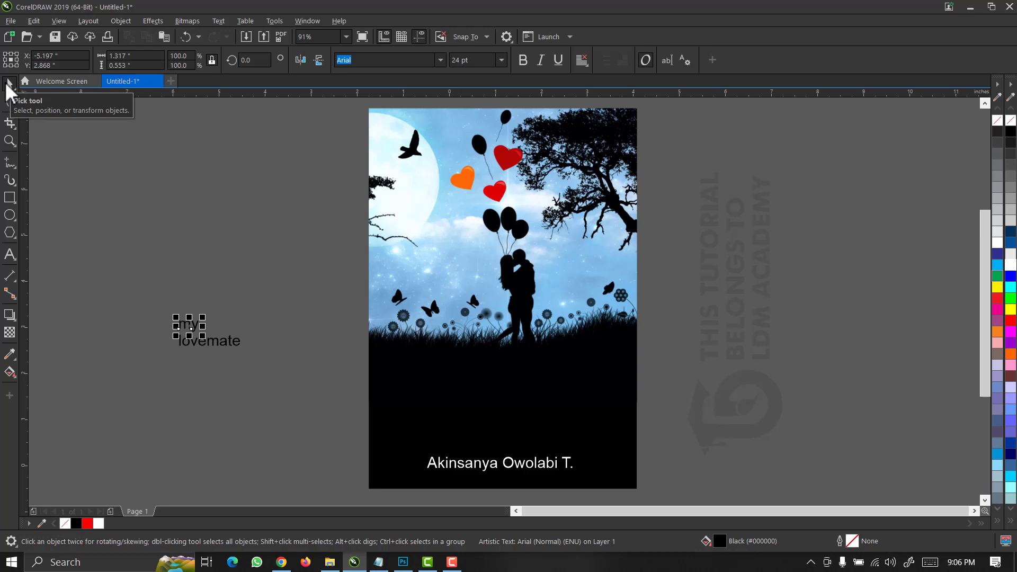
drag(318, 387, 318, 386)
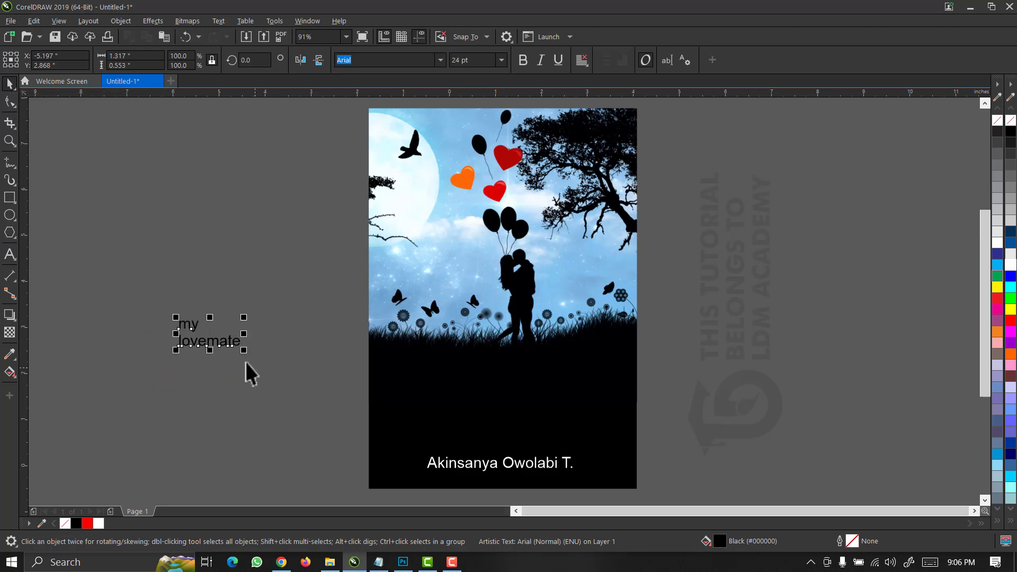
drag(214, 340, 494, 418)
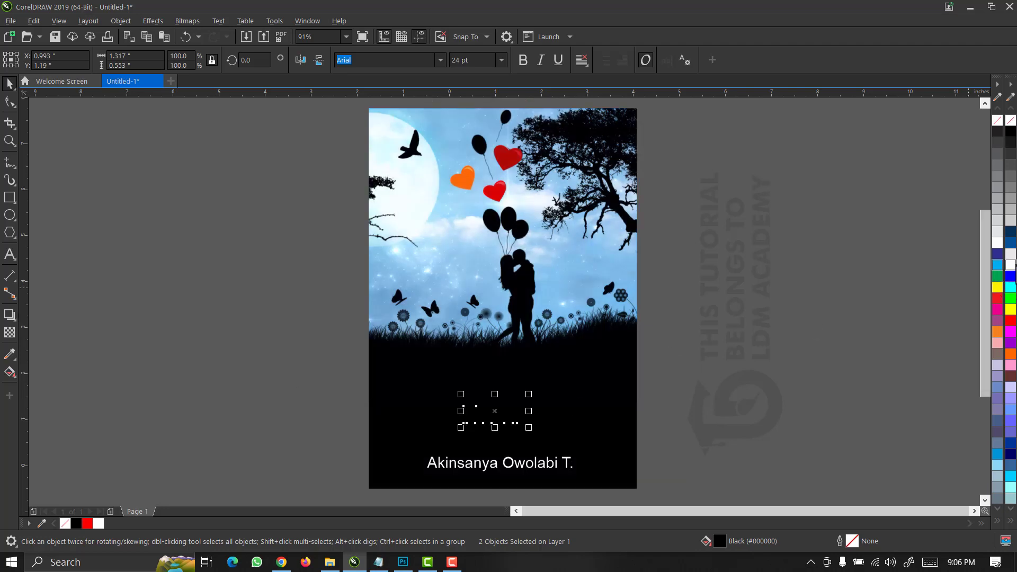
Zoom in and set the title word 'my' to the Autograf PERSONAL USE ONLY font.
key(F2)
drag(317, 340, 705, 482)
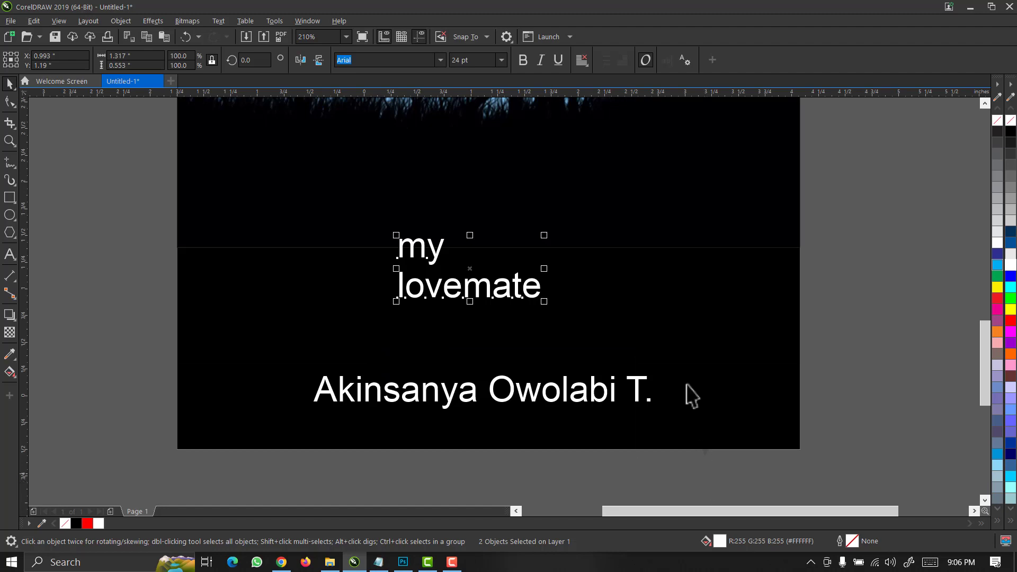
click(483, 293)
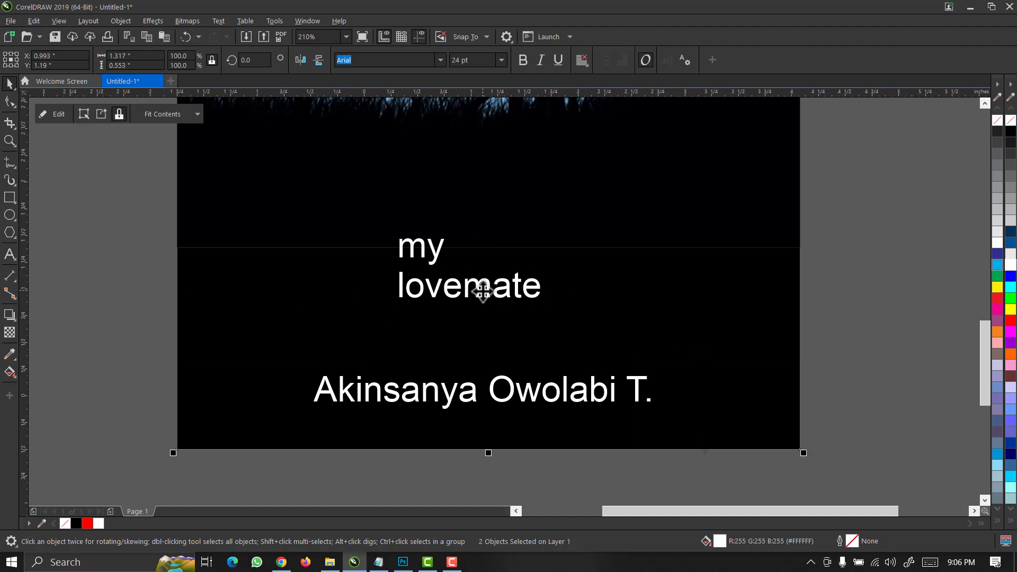
click(478, 282)
click(479, 282)
click(433, 256)
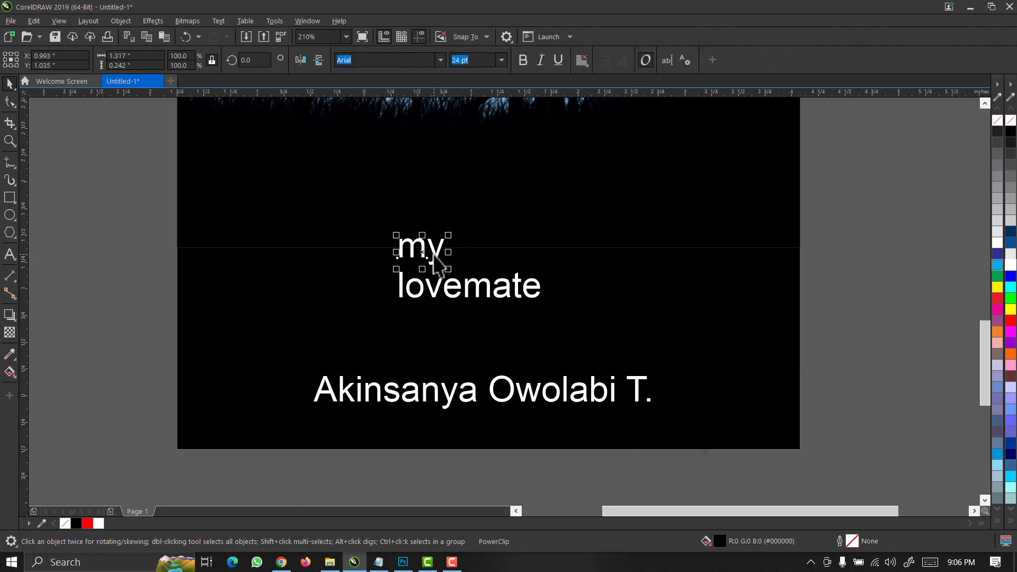
click(440, 60)
double_click(374, 60)
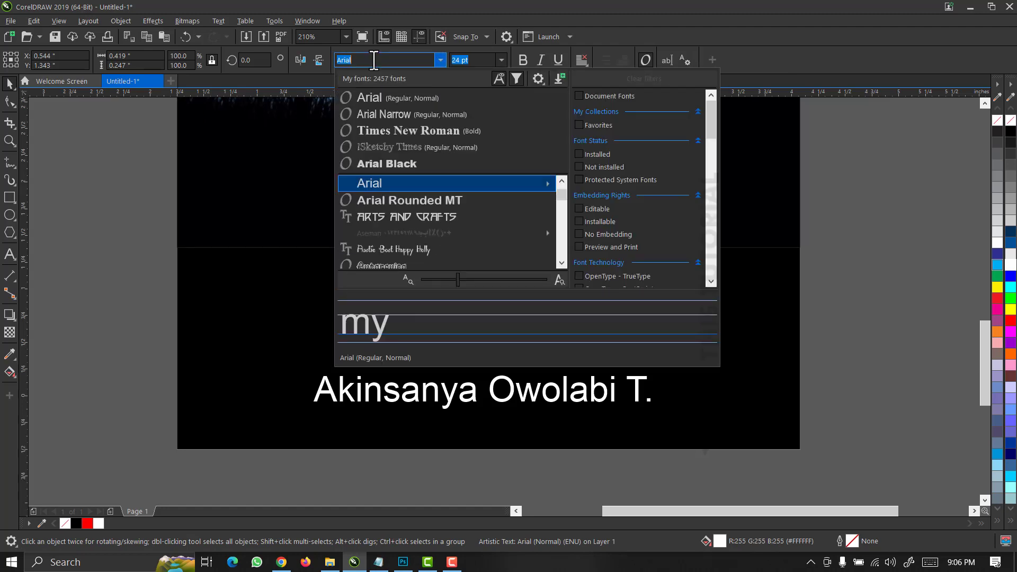
text(auto)
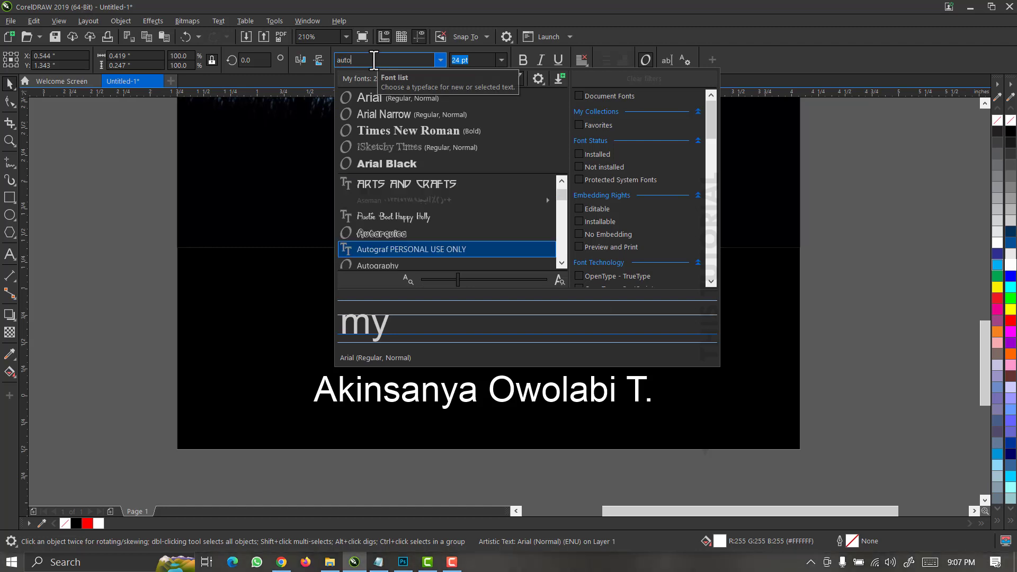
text(g)
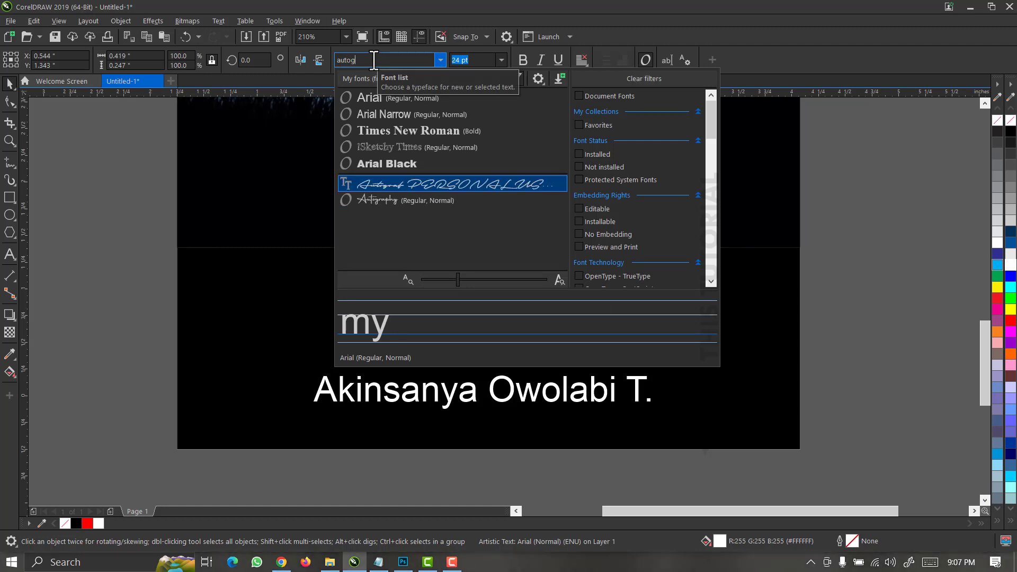
key(Return)
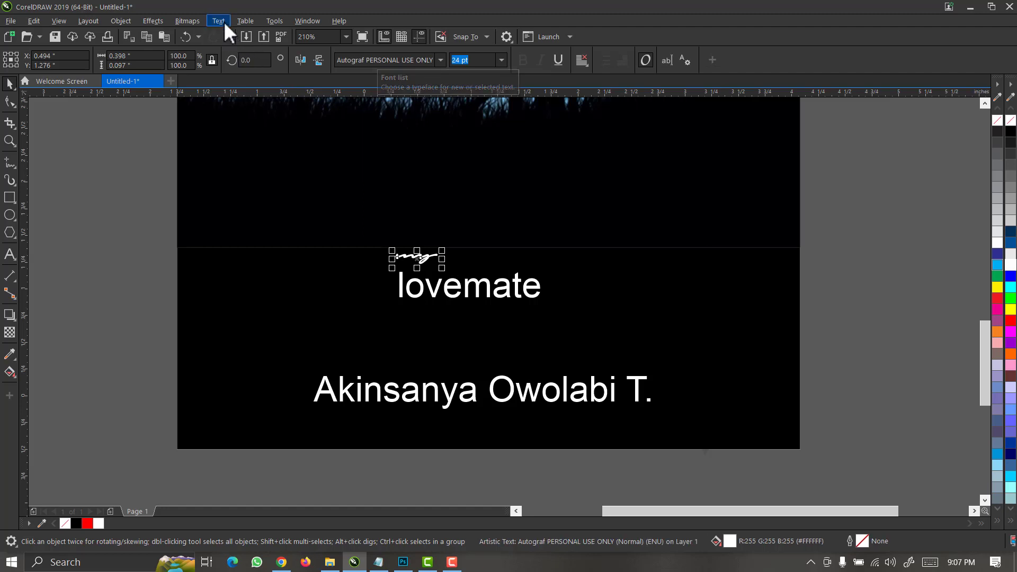
Change 'my' to title case 'My' and enlarge it greatly.
click(218, 20)
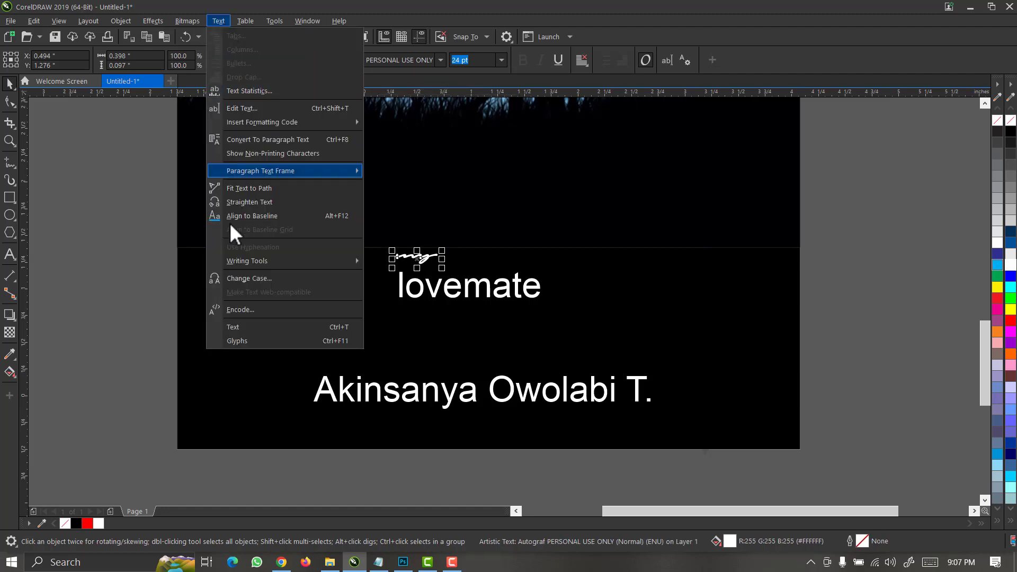
click(240, 281)
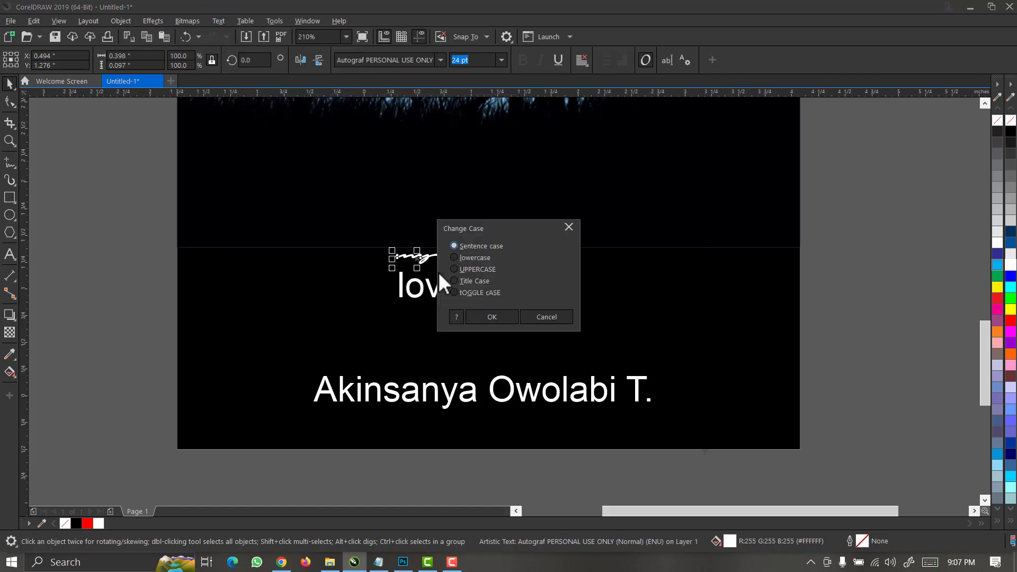
click(479, 284)
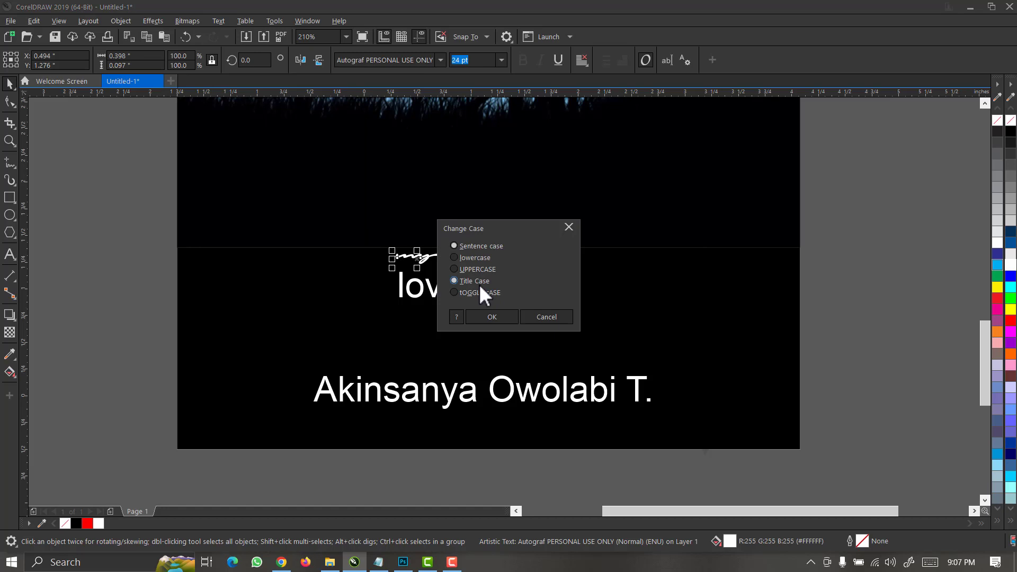
click(487, 315)
drag(475, 234, 609, 165)
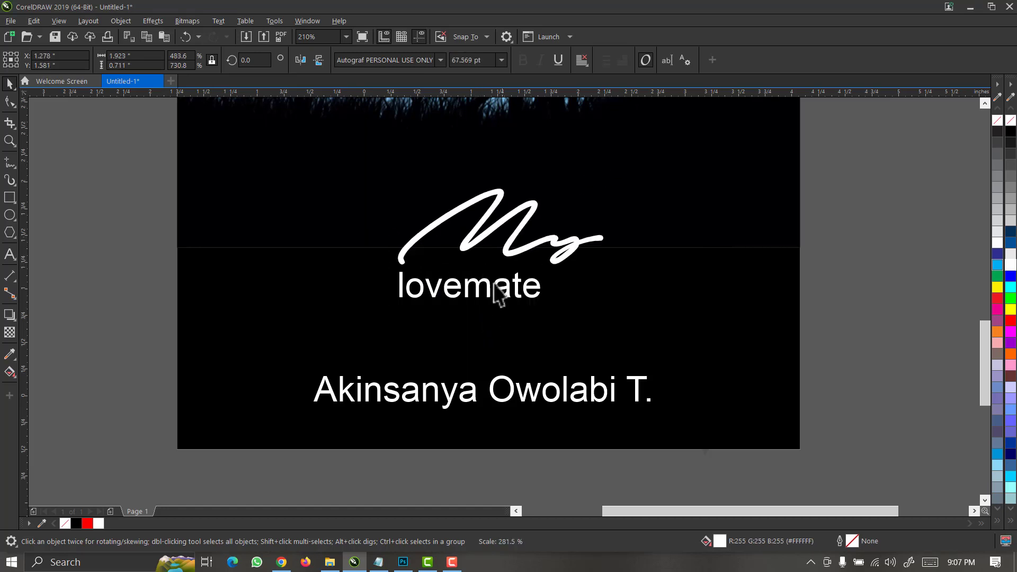
Set 'lovemate' in bold italic Verdana.
click(479, 294)
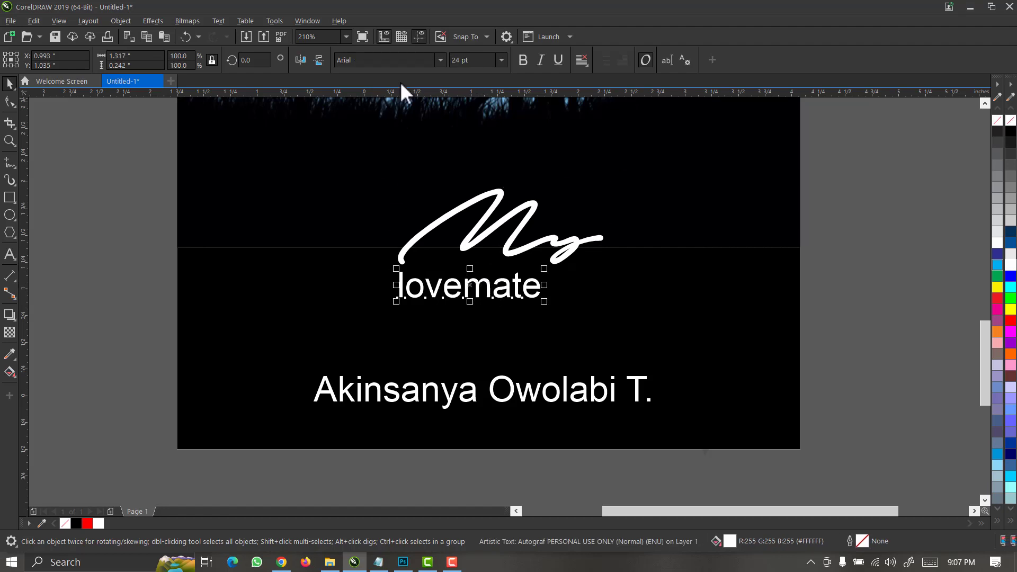
click(441, 59)
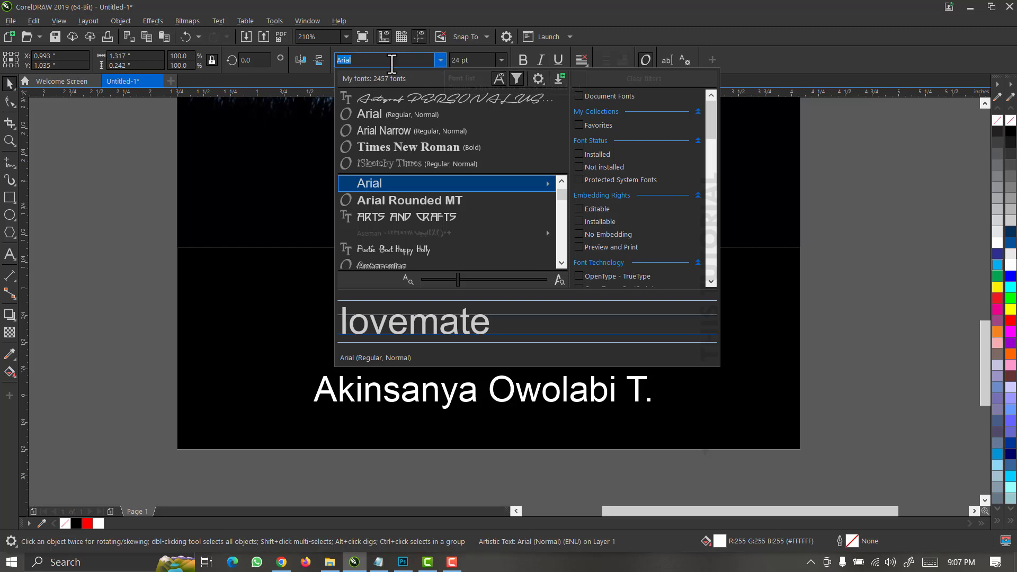
click(386, 63)
text(verdana)
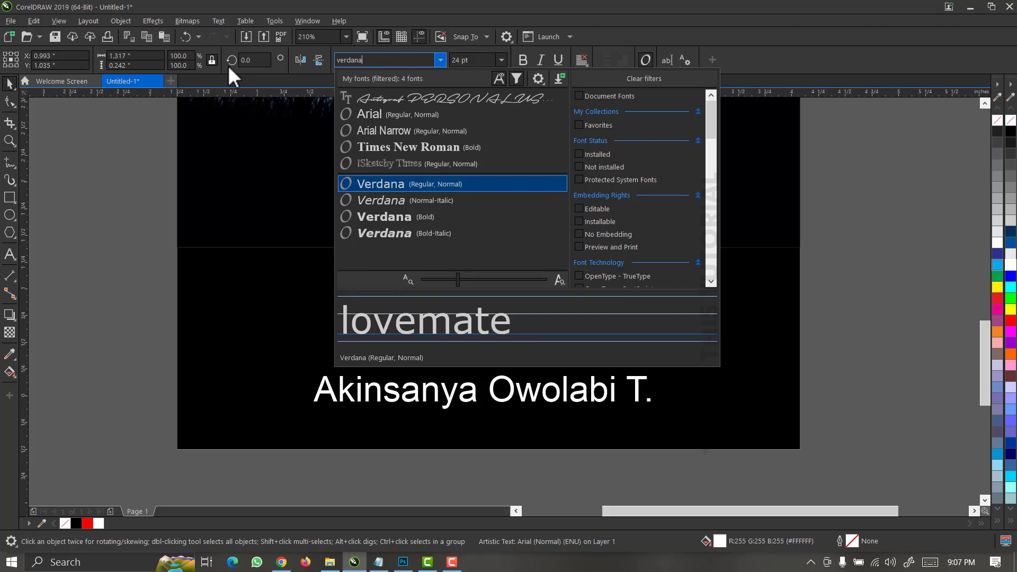
click(402, 234)
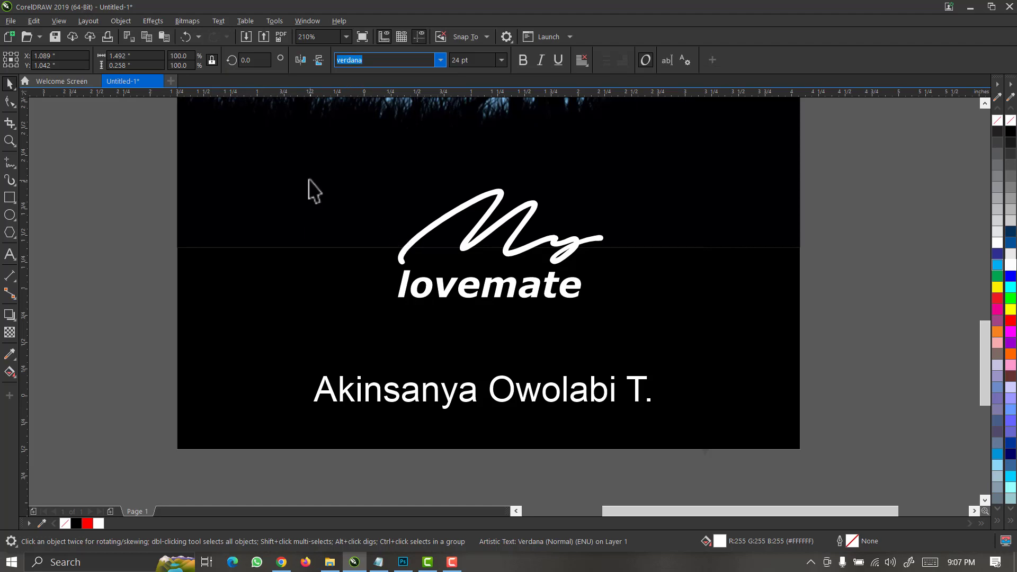
Make 'Lovemate' title case, enlarge it, and nudge the whole title slightly right.
click(221, 22)
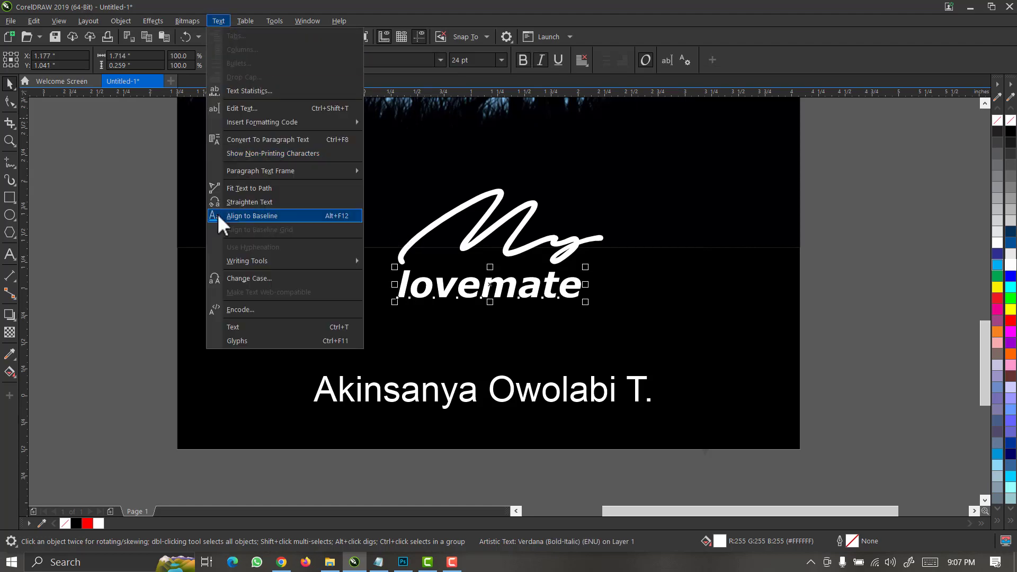
click(241, 281)
click(464, 281)
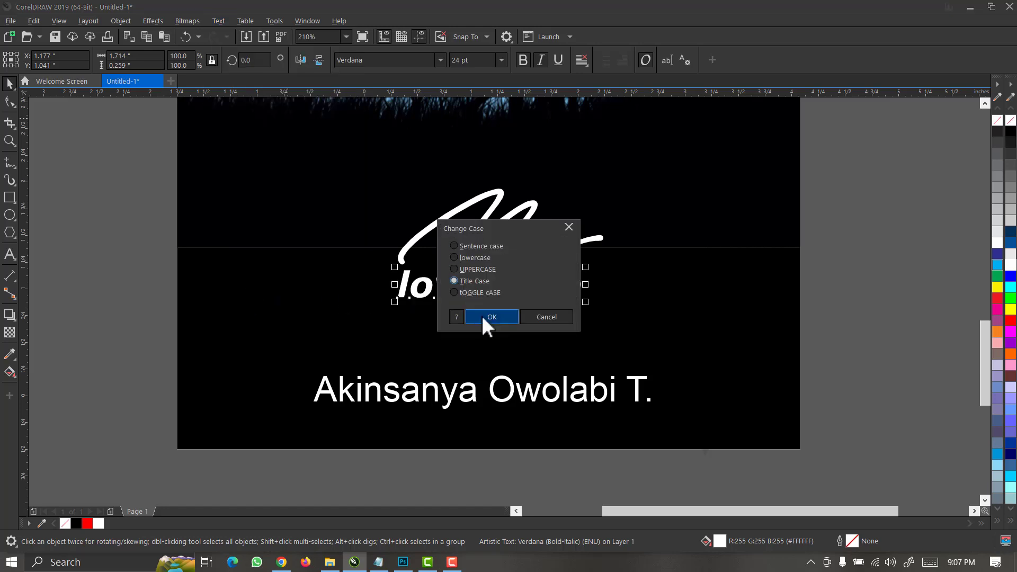
click(482, 316)
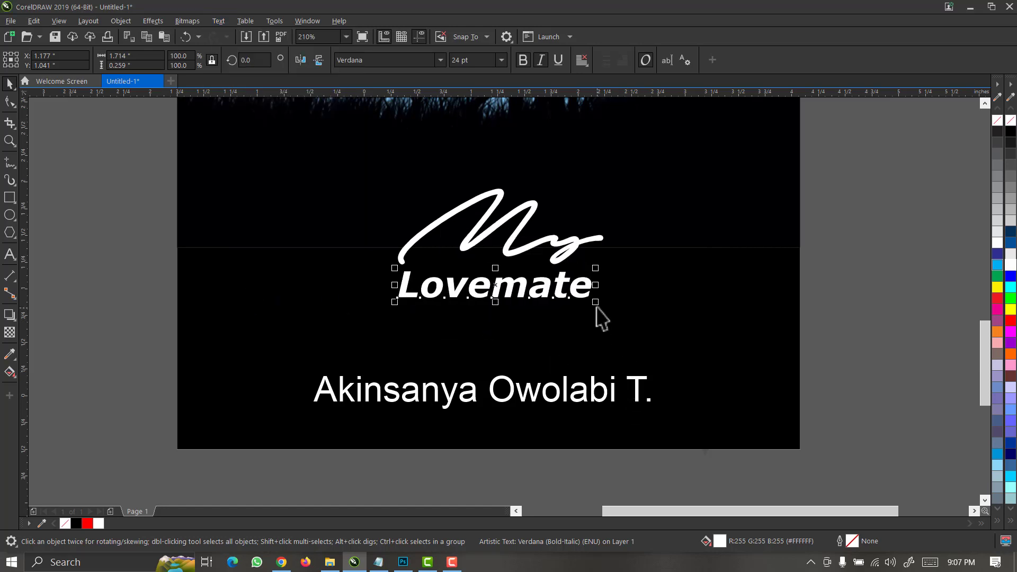
drag(596, 303, 690, 331)
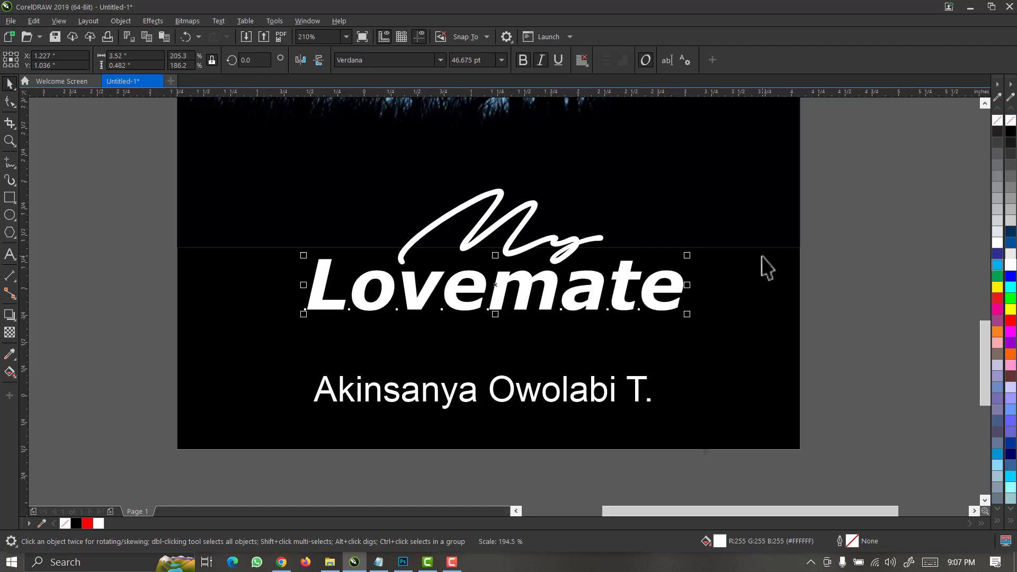
drag(841, 136, 116, 361)
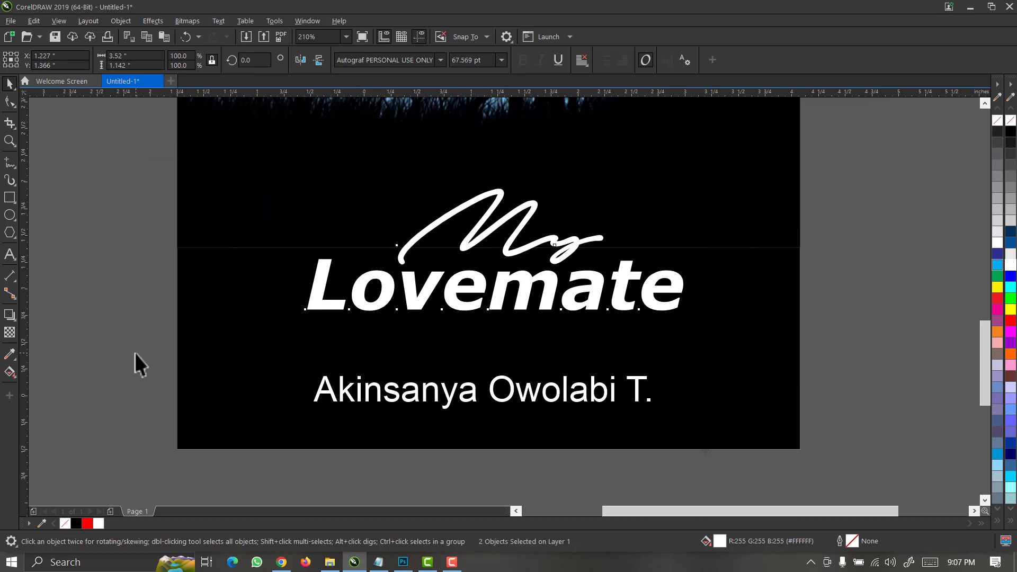
key(Right)
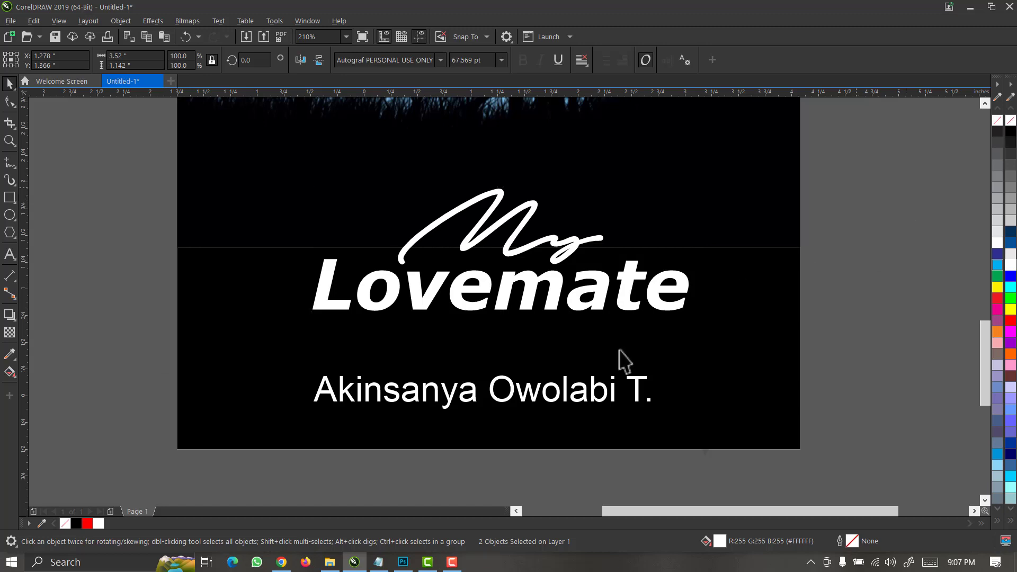
click(532, 310)
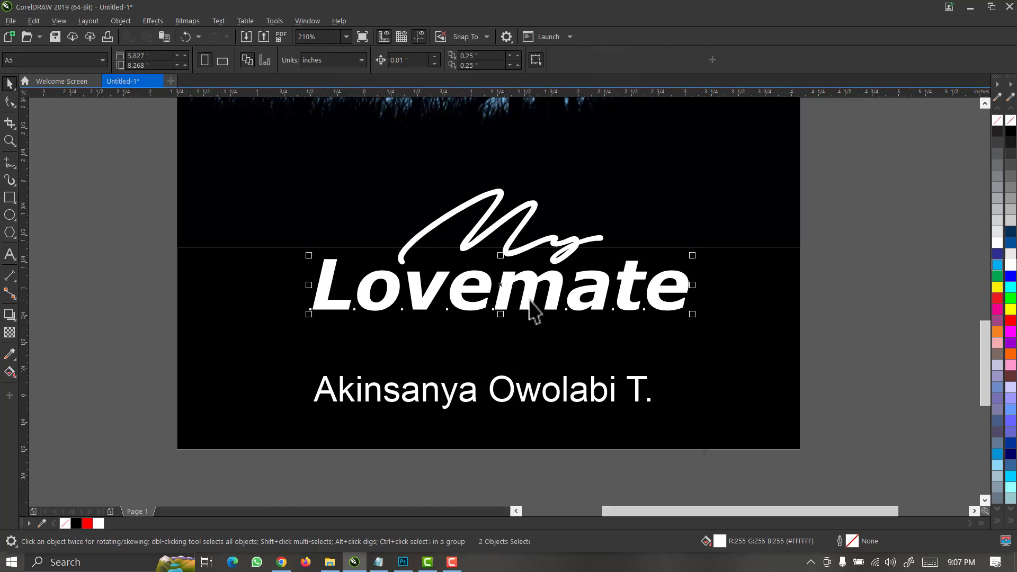
Make Lovemate red, and set the author name in Verdana at about 72% size.
click(1010, 322)
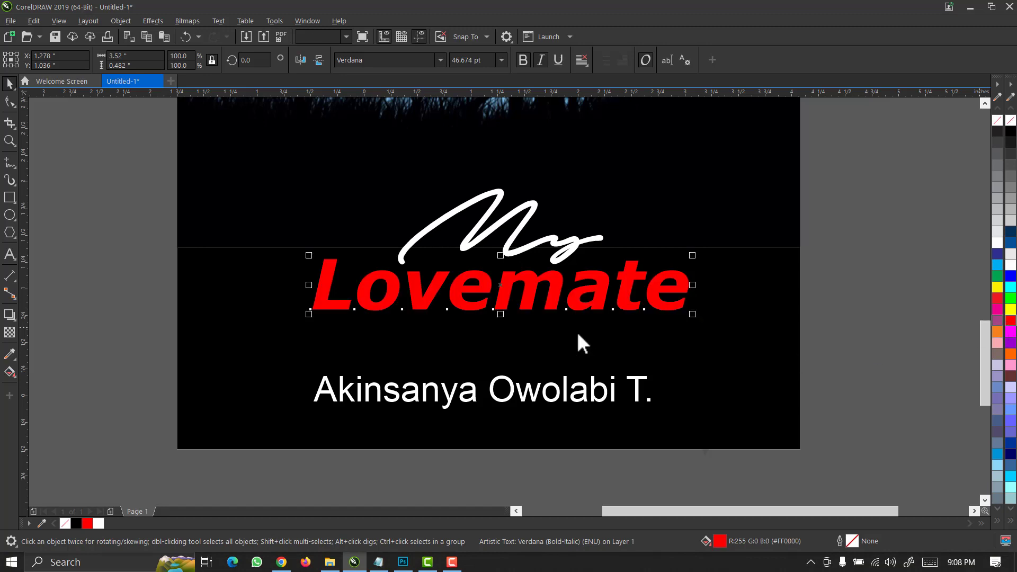
click(501, 404)
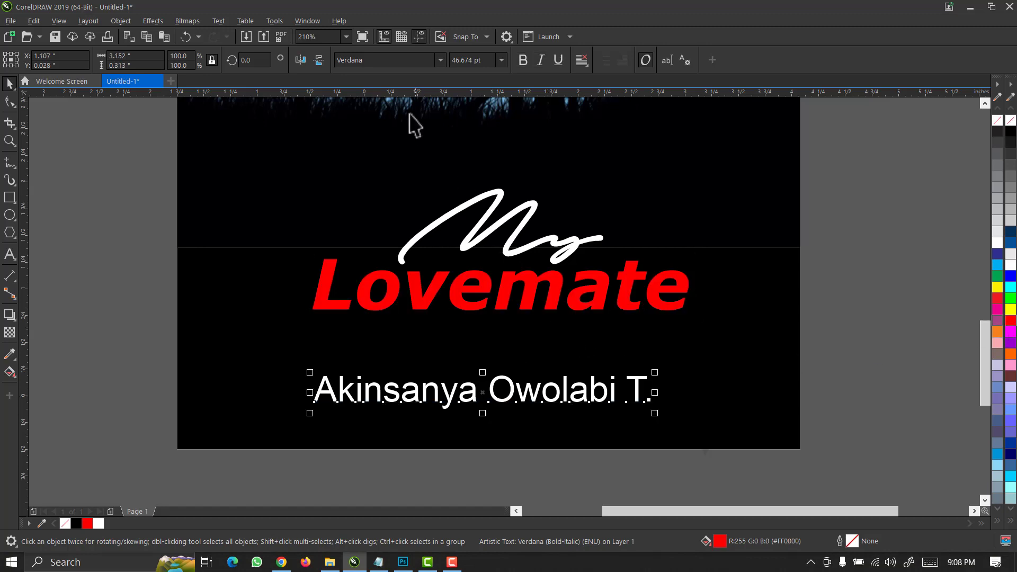
click(438, 59)
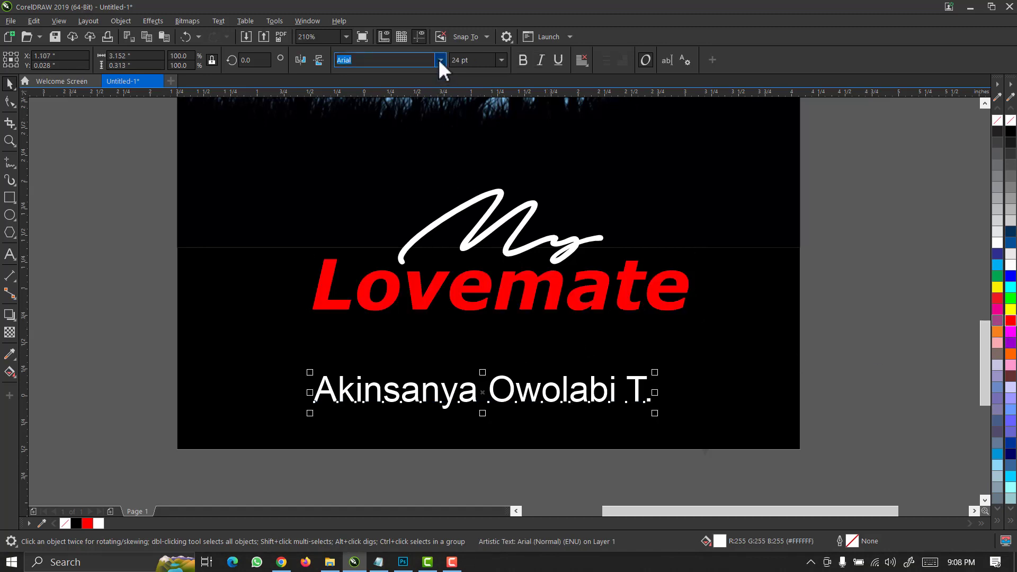
click(439, 59)
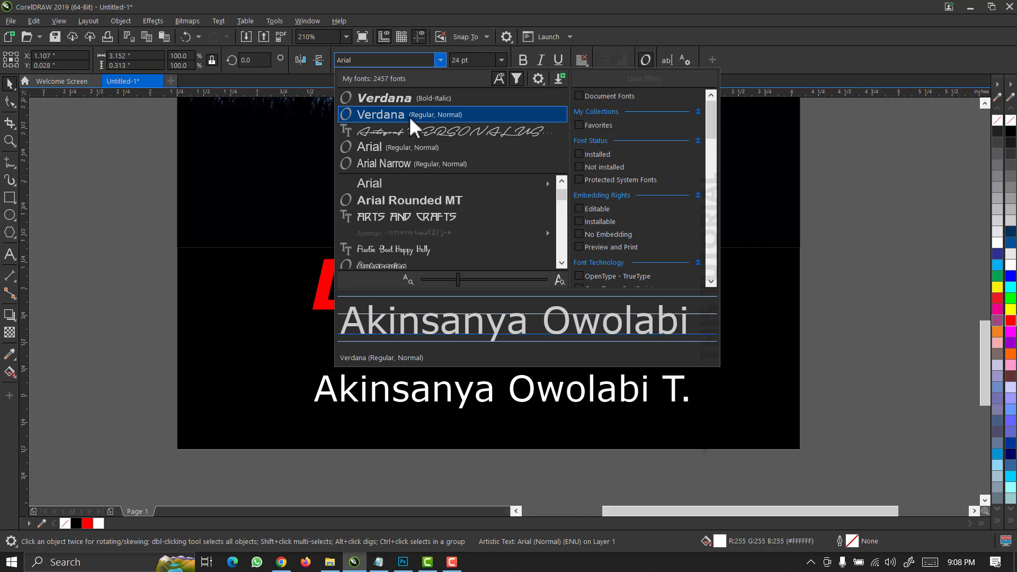
key(Escape)
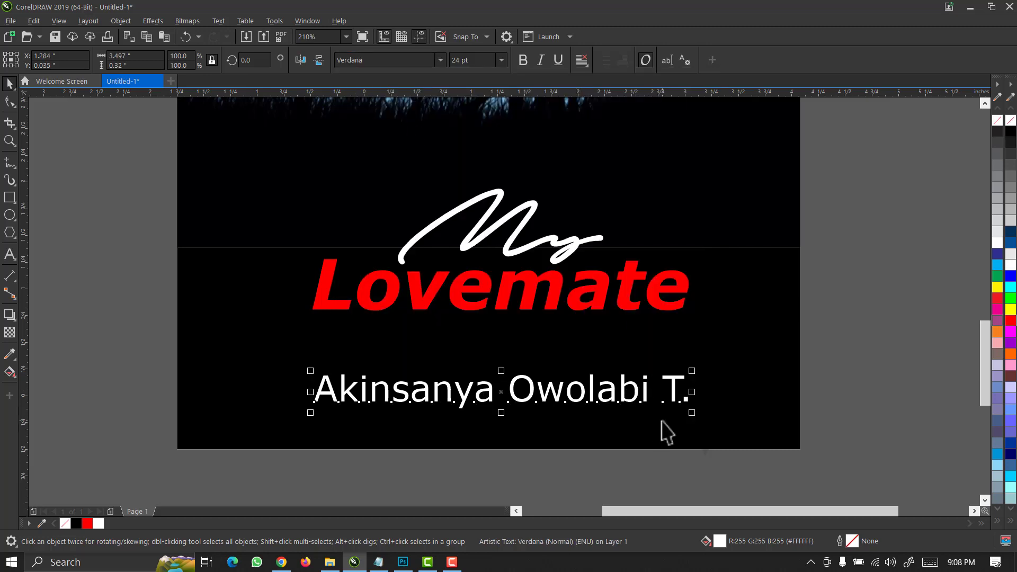
drag(691, 413, 527, 463)
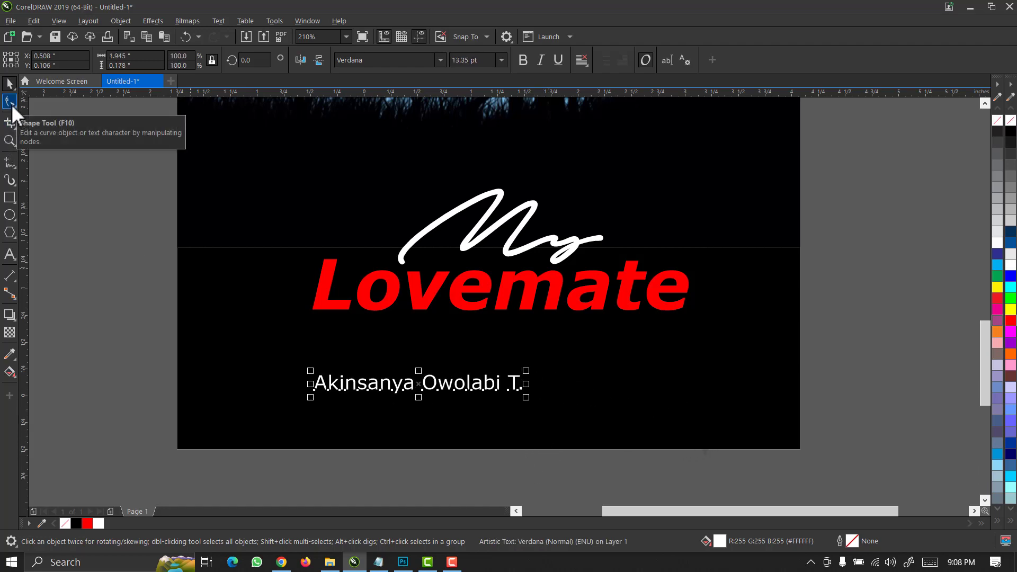
Widen the author name's letter spacing with the Shape tool's spacing arrow.
click(11, 104)
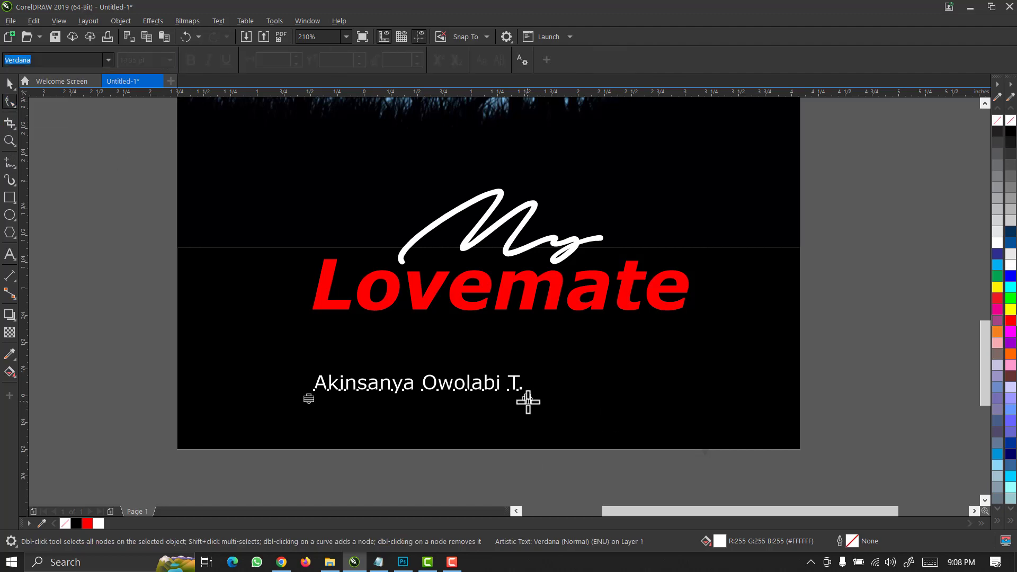
drag(527, 399, 630, 408)
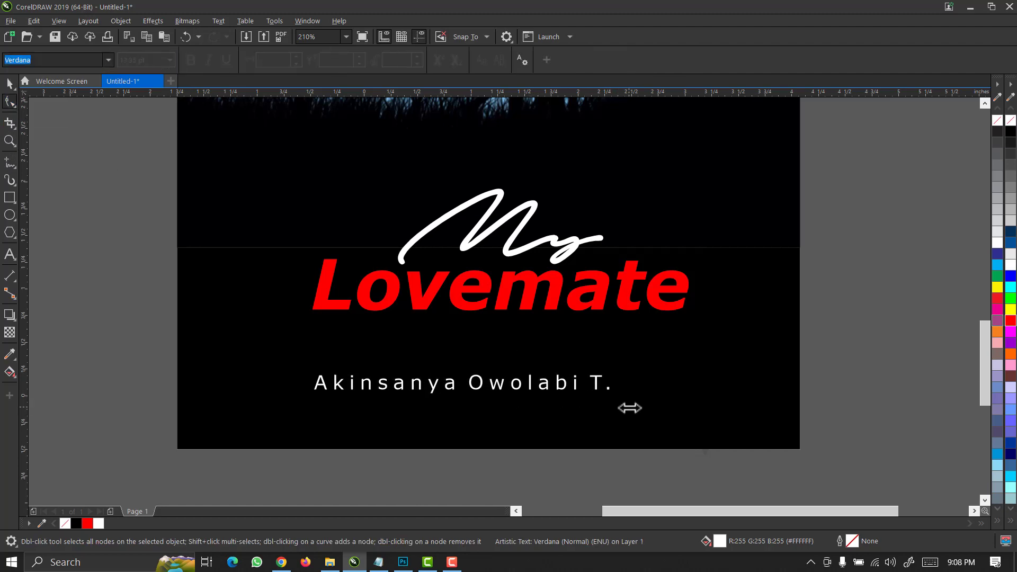
key(space)
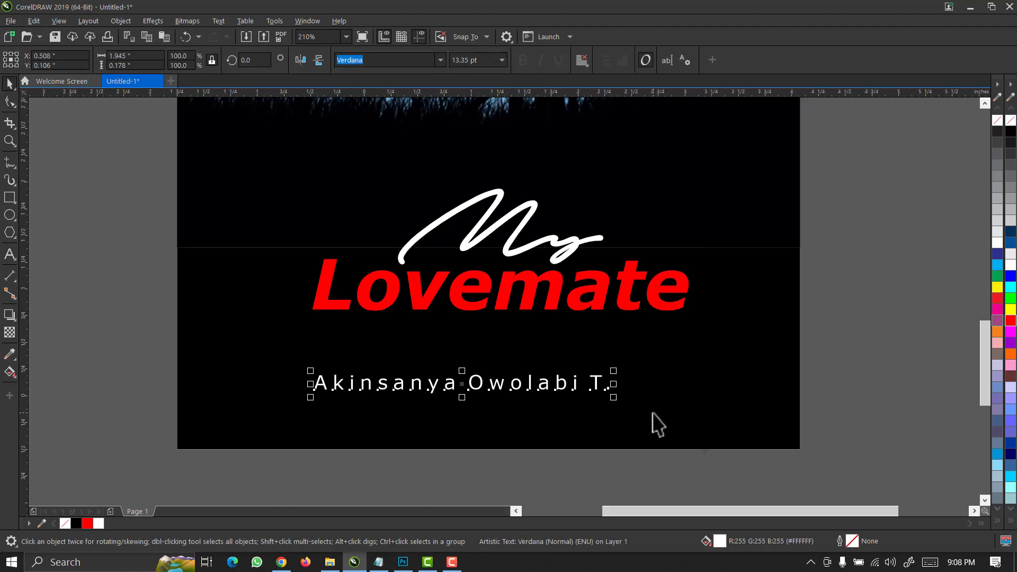
scroll(653, 414, down, 3)
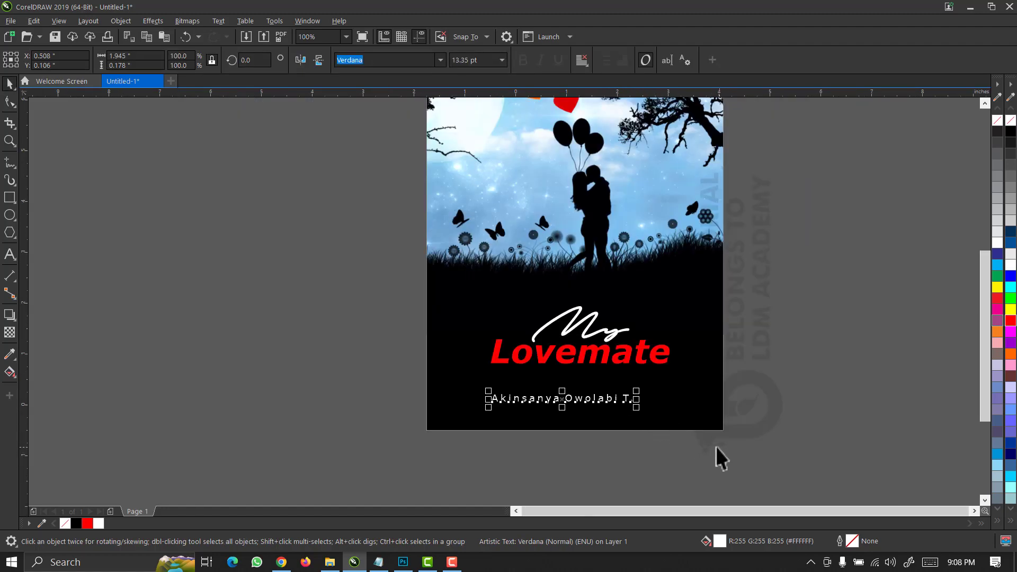
Stretch the red Lovemate title taller to about 70 pt and slightly wider.
scroll(716, 446, down, 2)
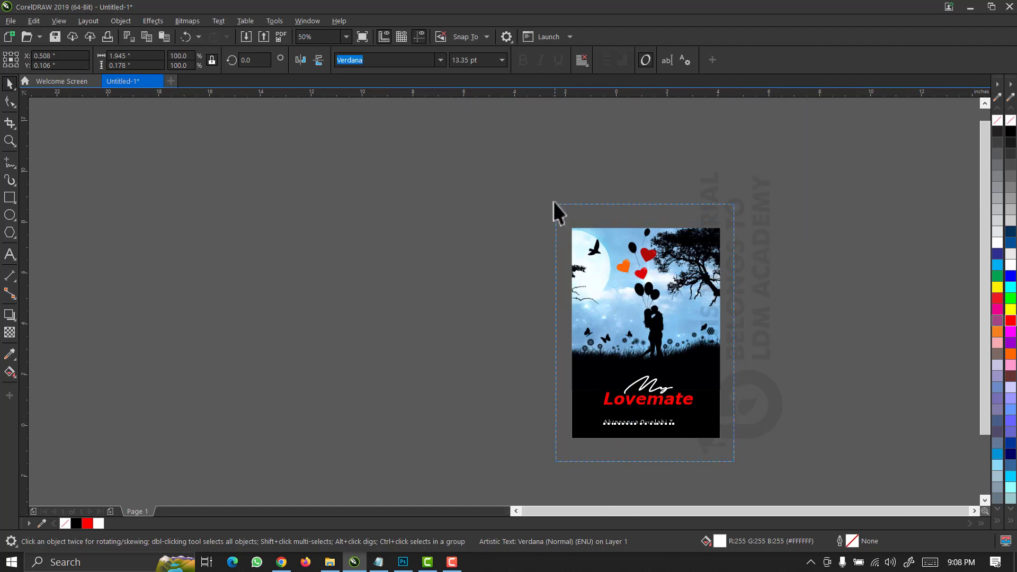
drag(553, 202, 553, 202)
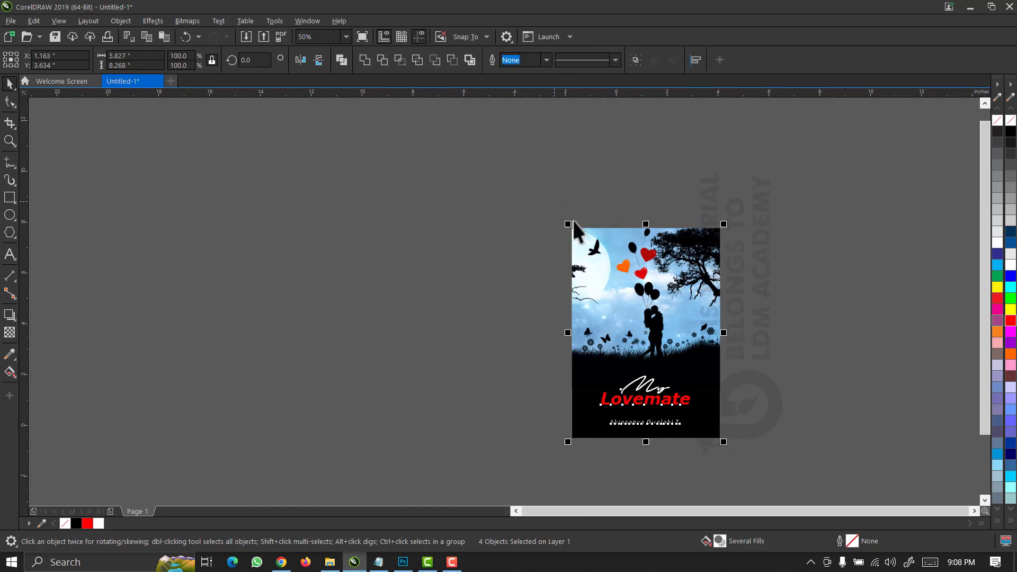
key(z)
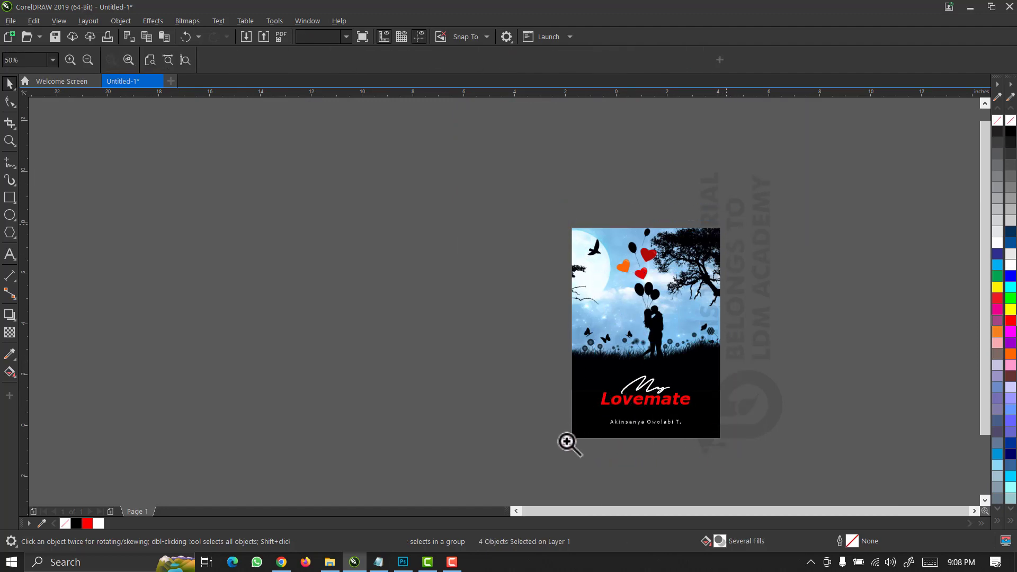
drag(561, 446, 561, 446)
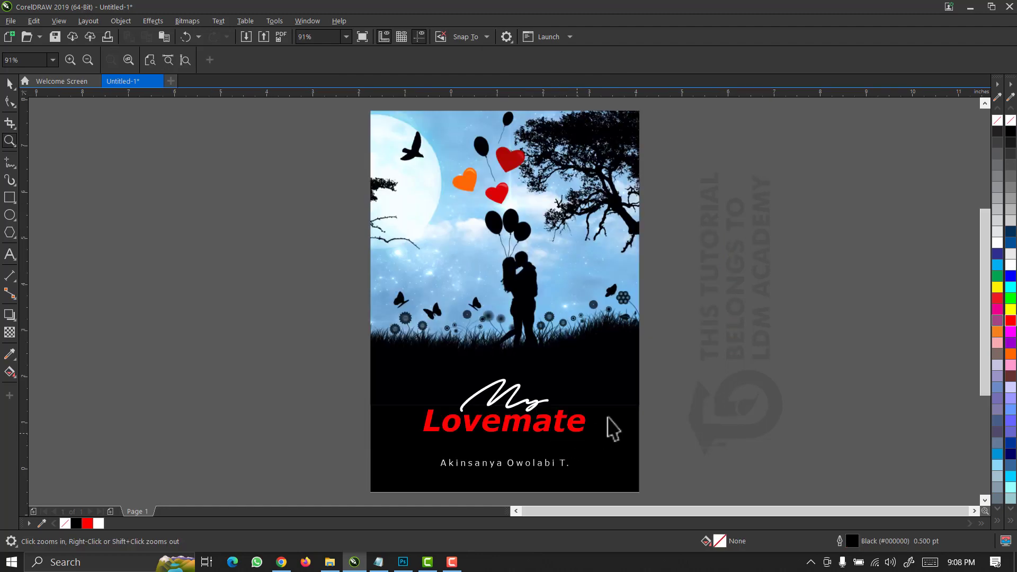
drag(691, 314, 330, 484)
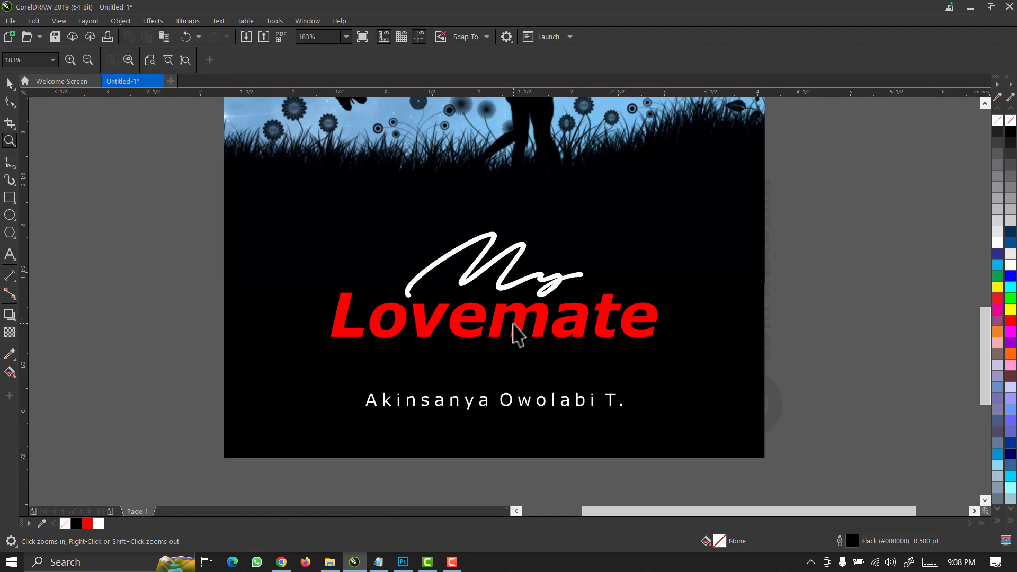
key(space)
click(513, 325)
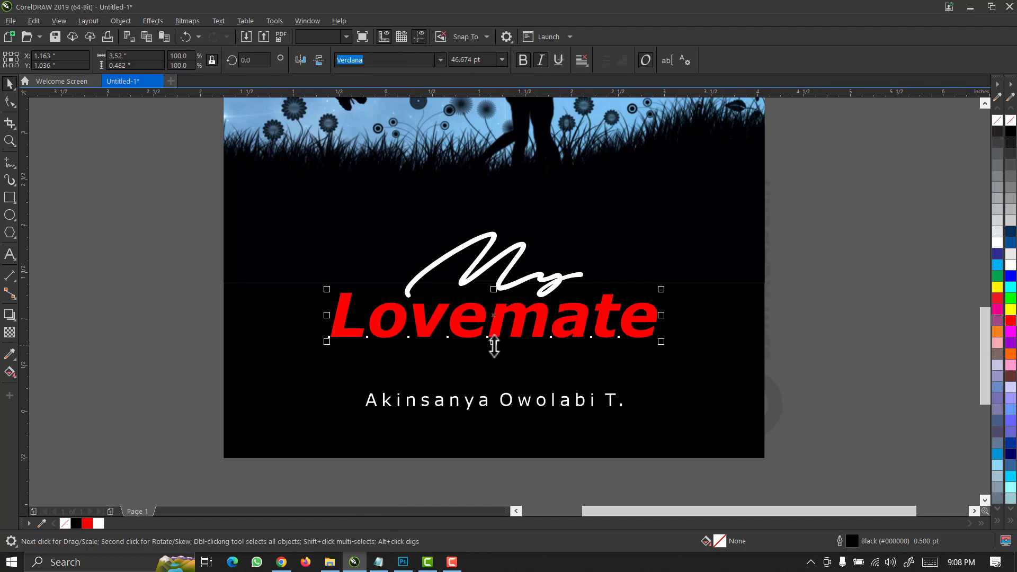
drag(494, 345, 488, 366)
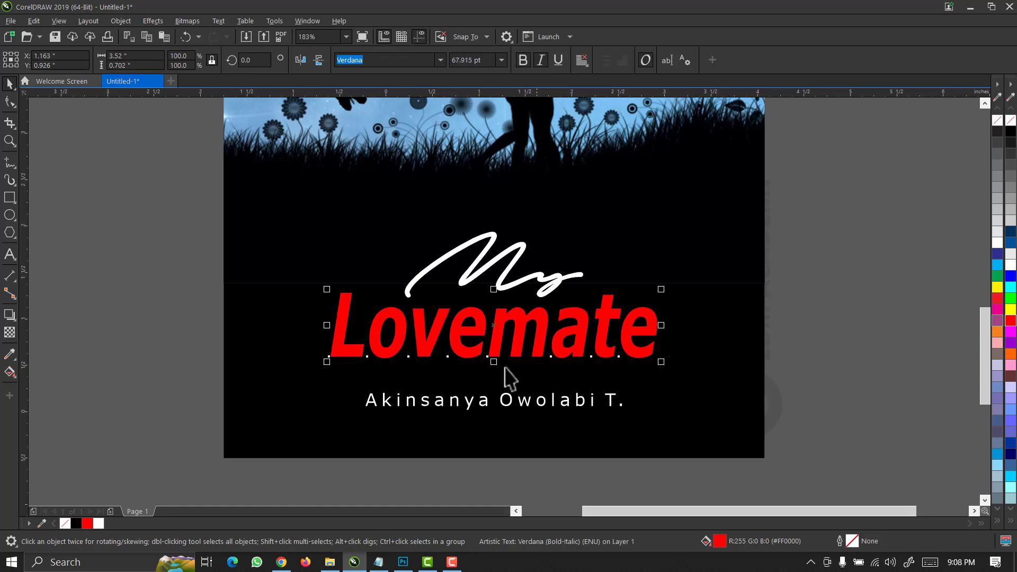
drag(495, 367, 494, 366)
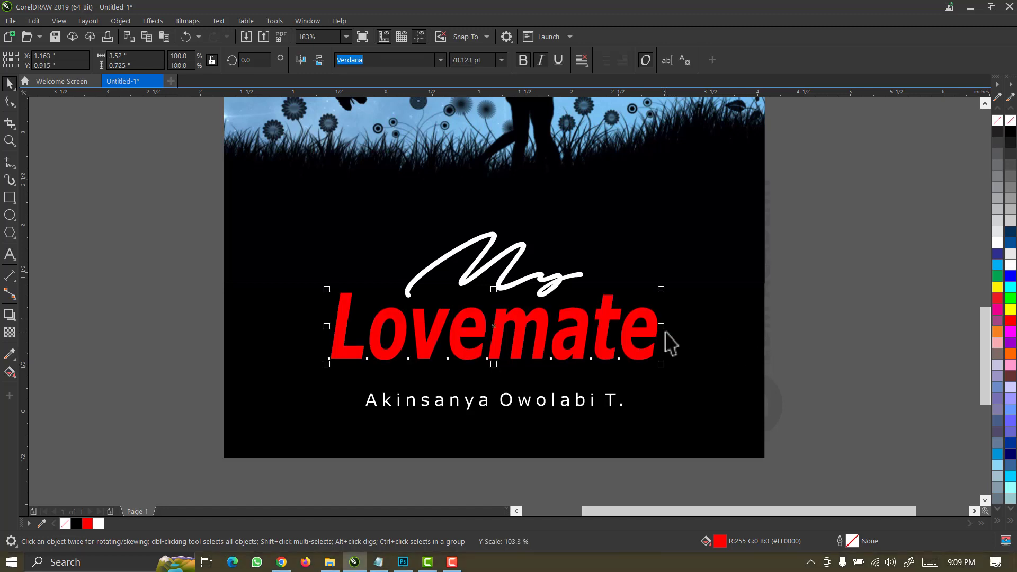
drag(666, 328, 673, 327)
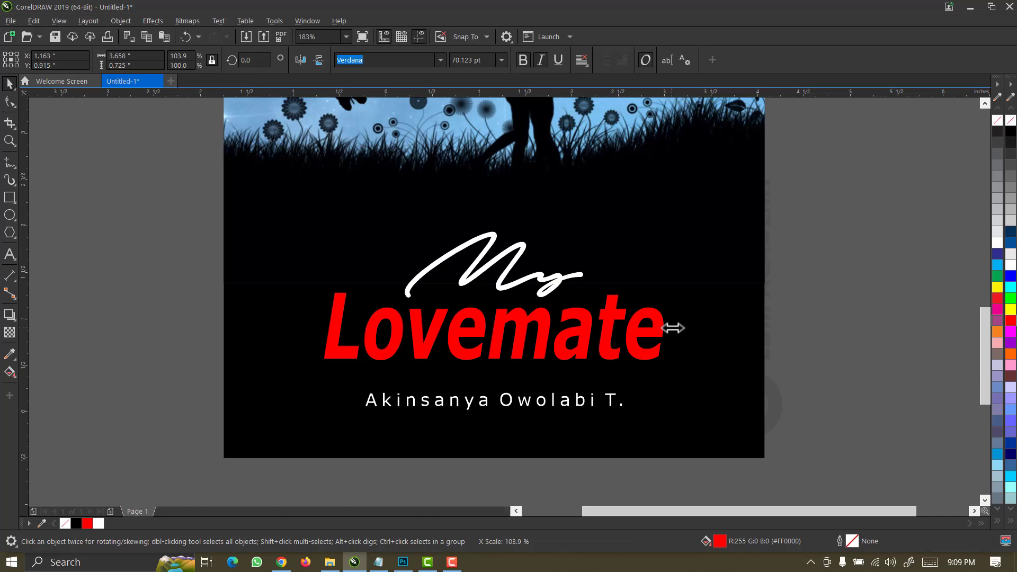
Select the cover artwork and background picture, then clear the selection.
drag(829, 202, 197, 459)
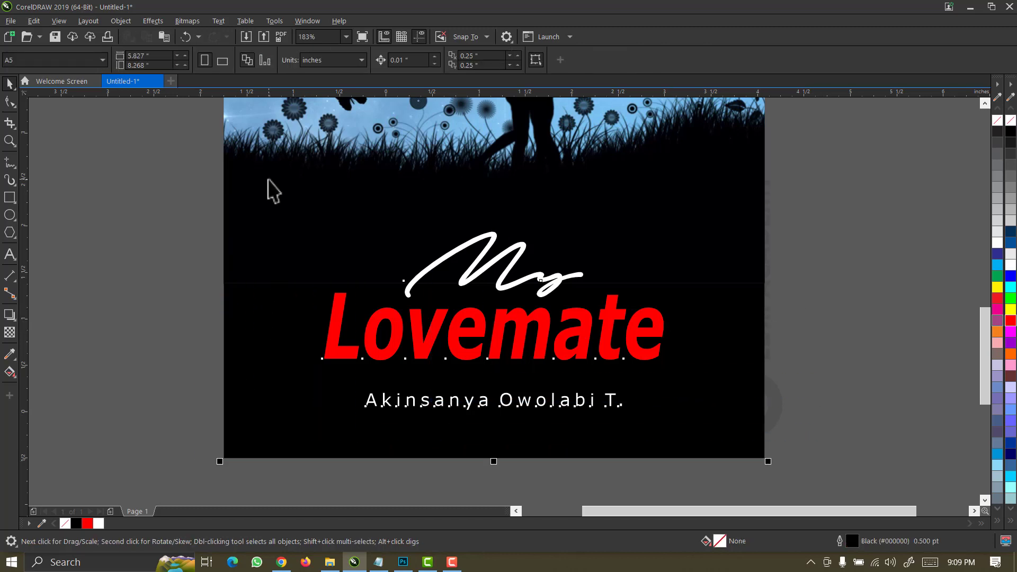
click(268, 190)
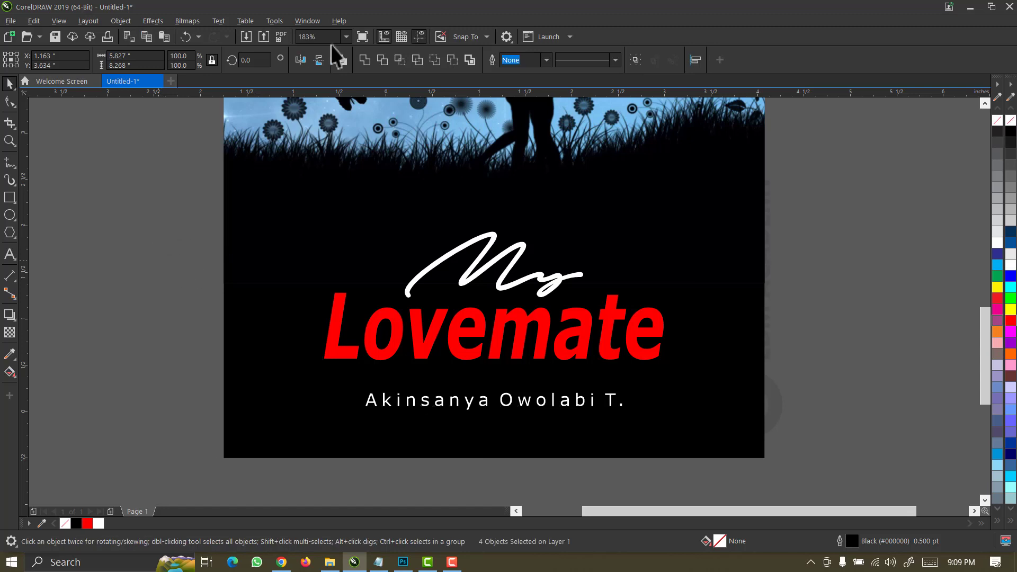
key(Escape)
Zoom to the page and drop a copy of the cover picture frame left of the cover.
click(346, 36)
click(338, 60)
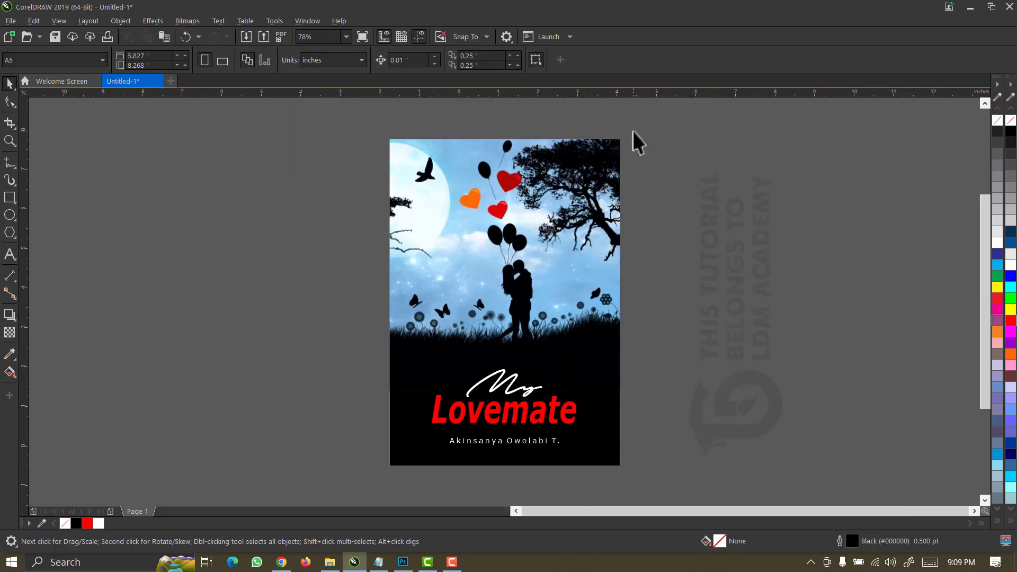
click(559, 208)
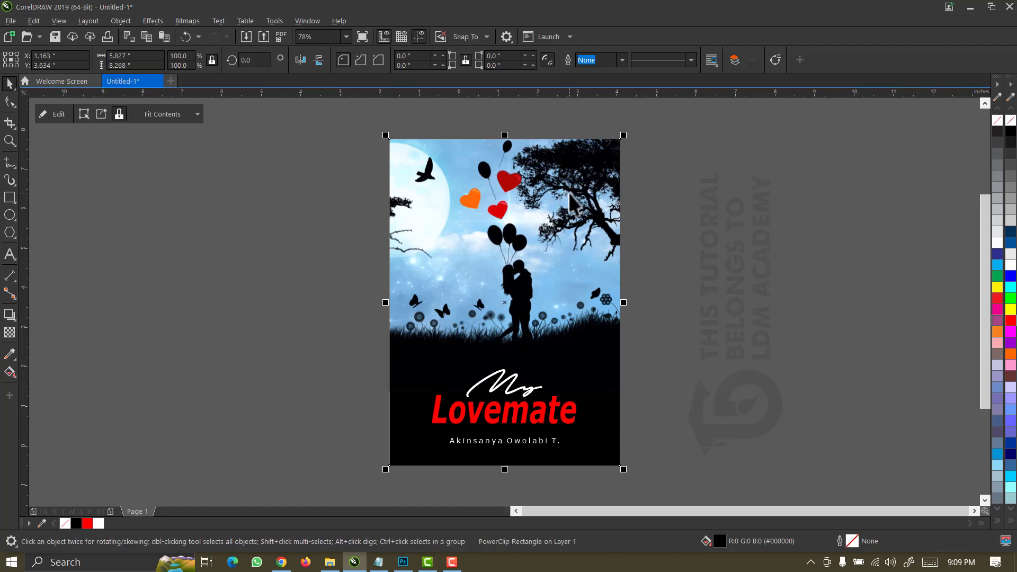
key(Escape)
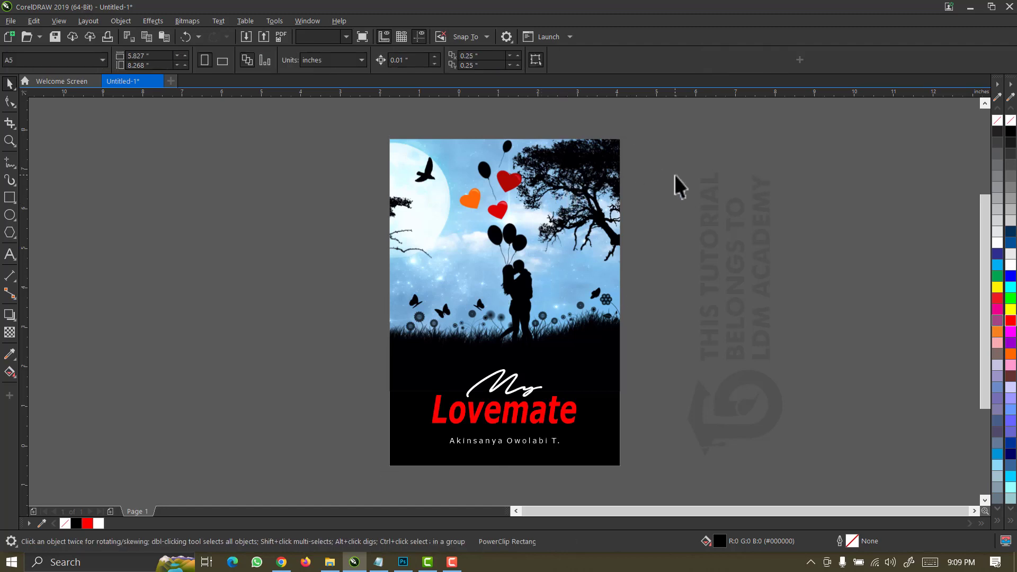
click(562, 204)
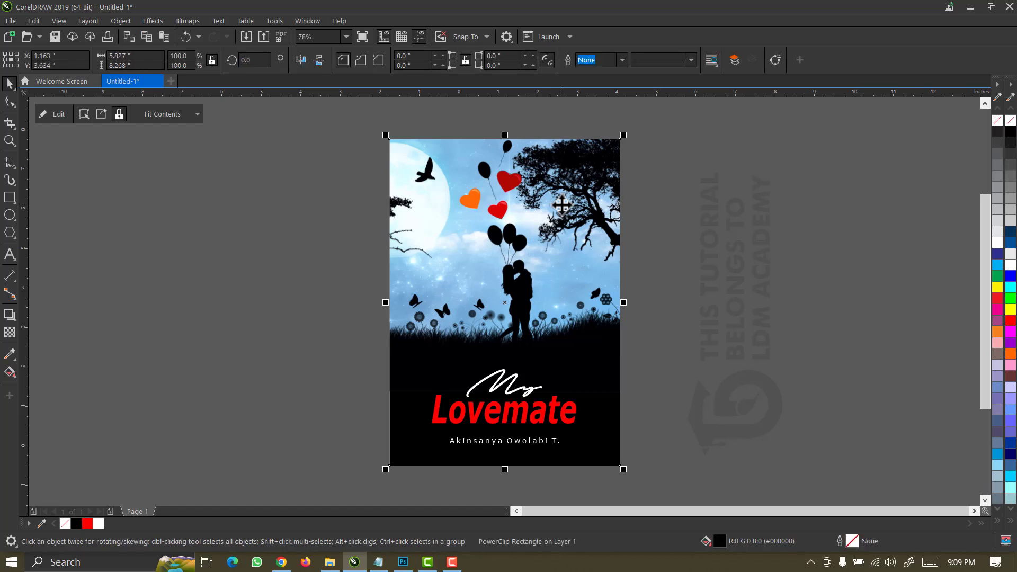
key(Escape)
click(558, 197)
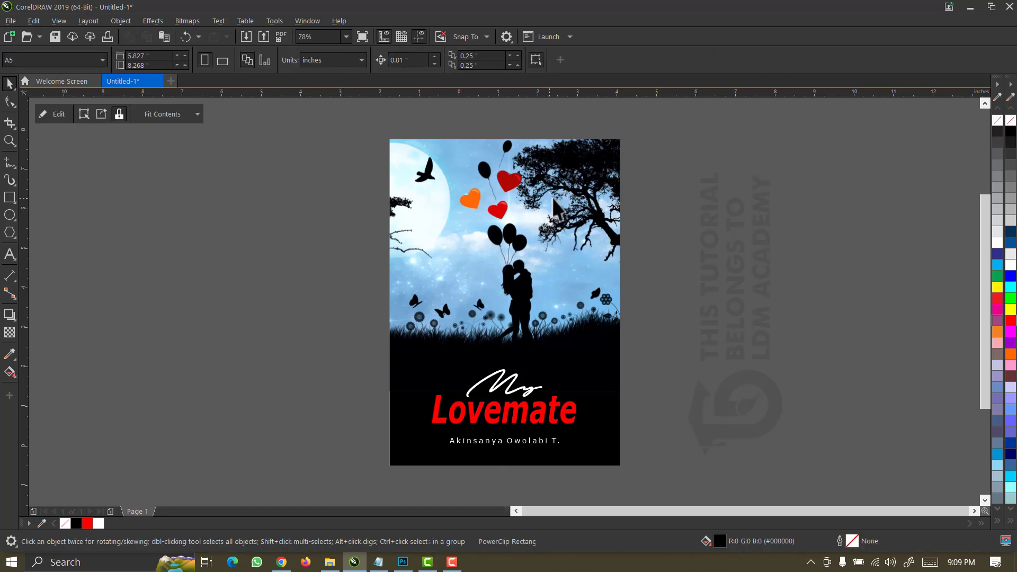
drag(558, 196, 307, 212)
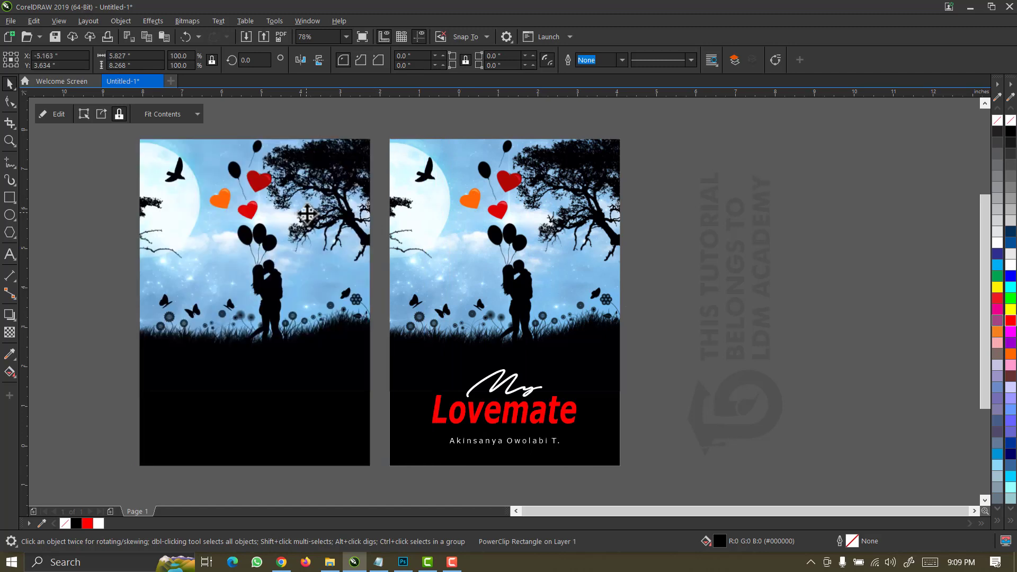
Inside the left back-cover frame, scale the couple photo to about 153% and shift it until the tree fills the frame.
click(668, 206)
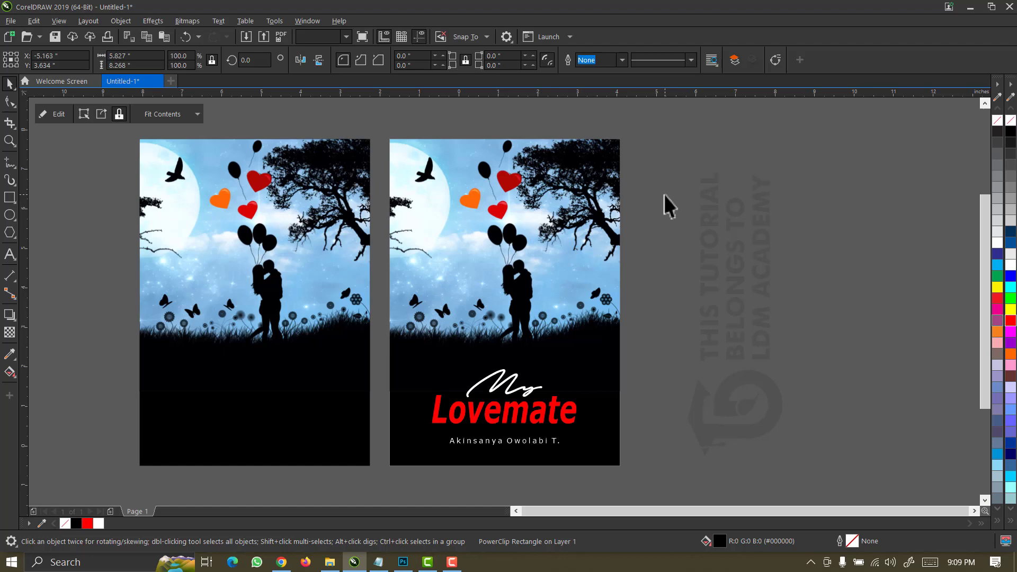
right_click(275, 278)
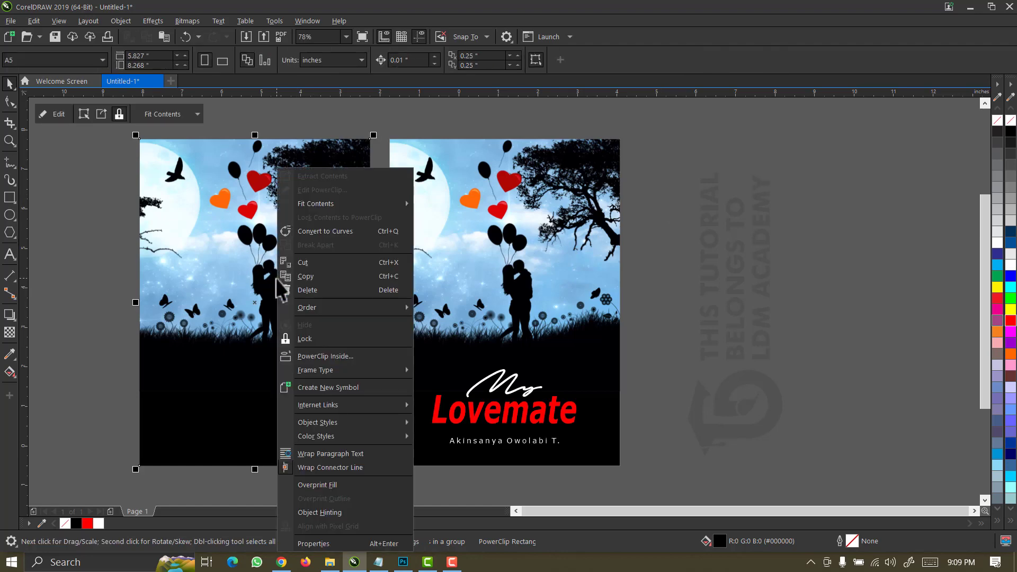
click(324, 190)
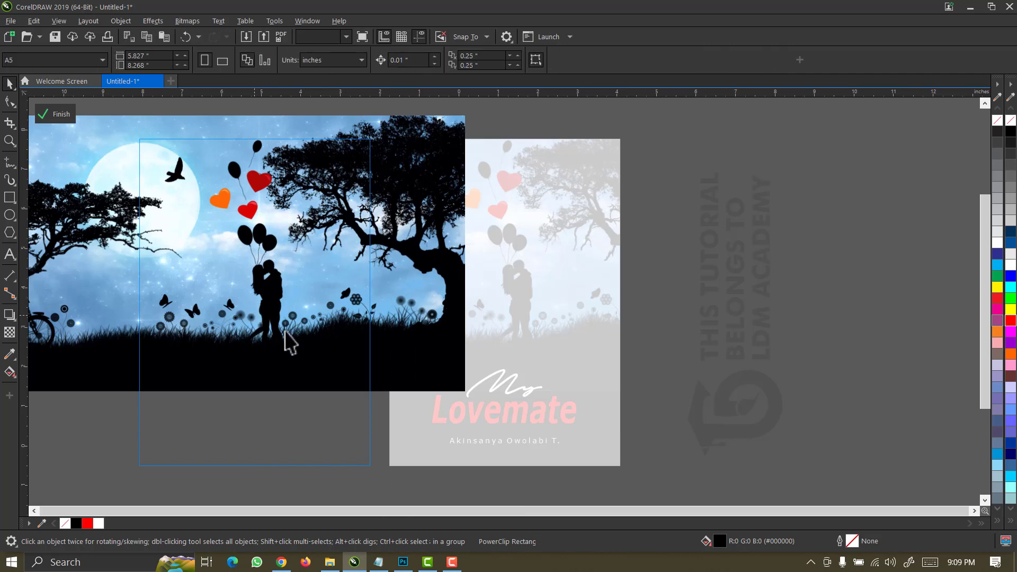
scroll(312, 323, down, 3)
click(343, 317)
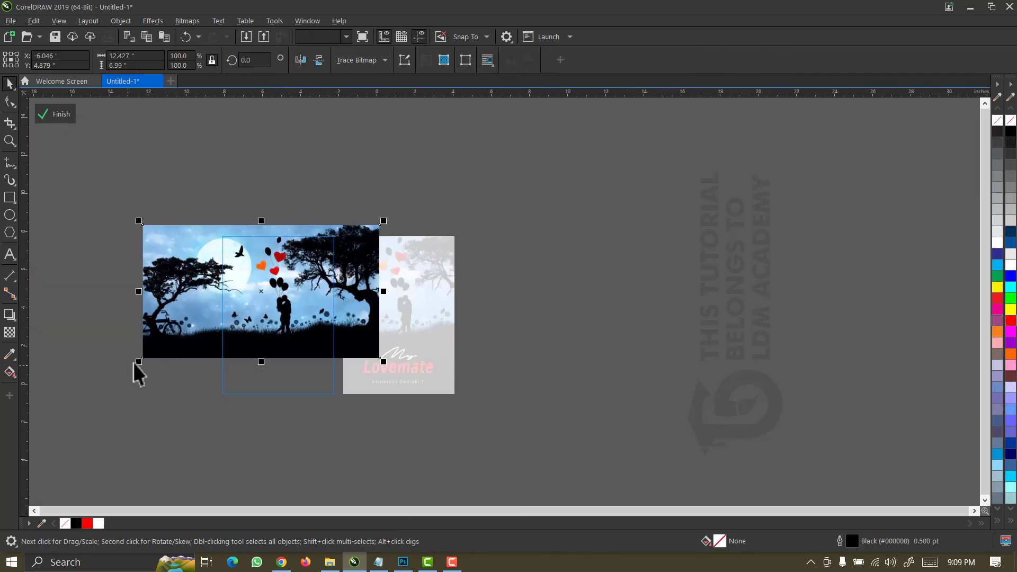
drag(138, 361, 62, 404)
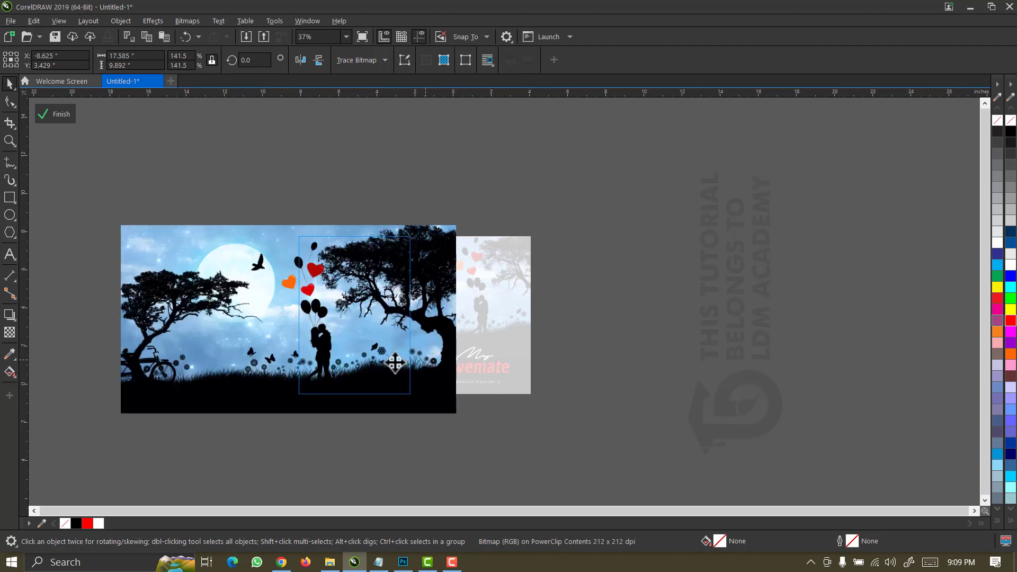
mouse_move(394, 364)
mouse_down()
mouse_move(371, 363)
mouse_move(386, 368)
mouse_move(382, 355)
mouse_up()
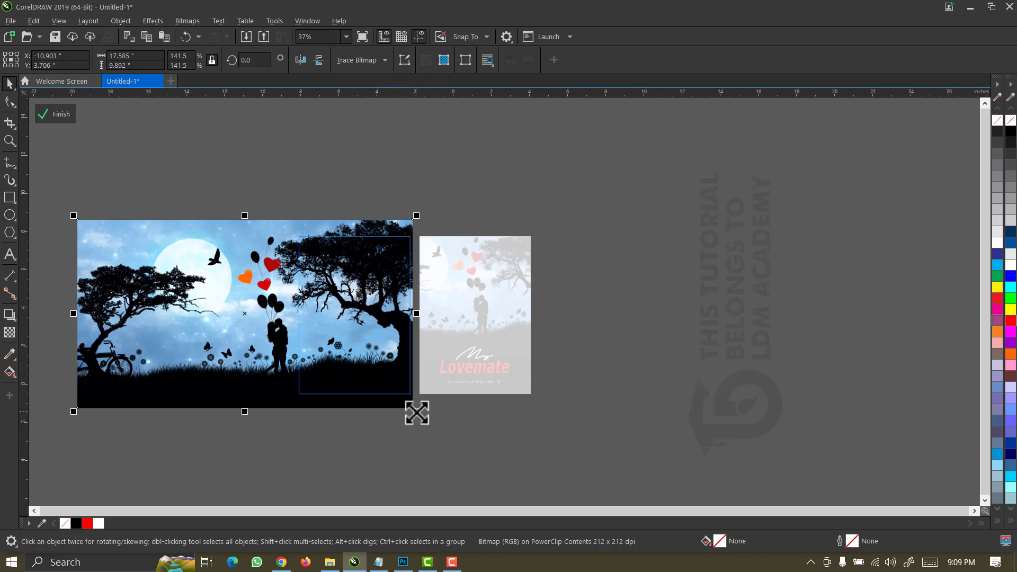
drag(417, 413, 430, 420)
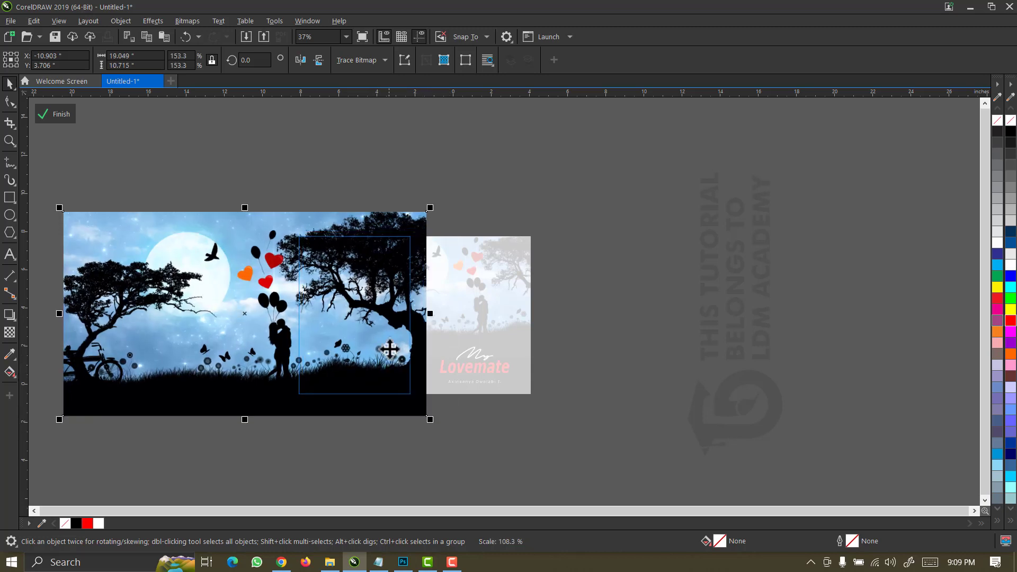
drag(389, 348, 380, 359)
mouse_move(372, 318)
mouse_down()
mouse_move(375, 339)
mouse_move(373, 326)
mouse_up()
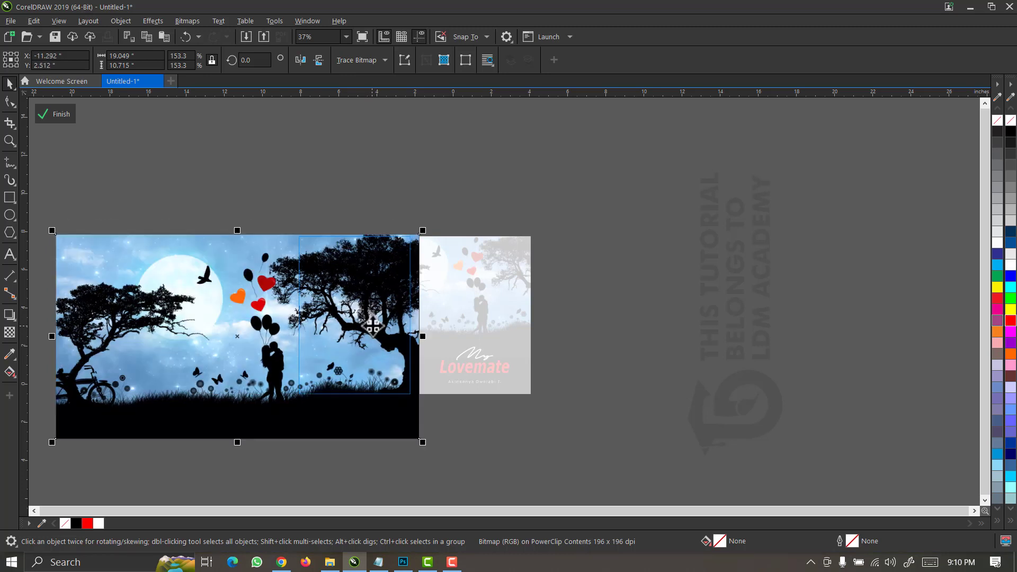
Finish the frame edit, zoom in on the back cover, and drag out a copy of its frame scaled to 89%.
click(63, 118)
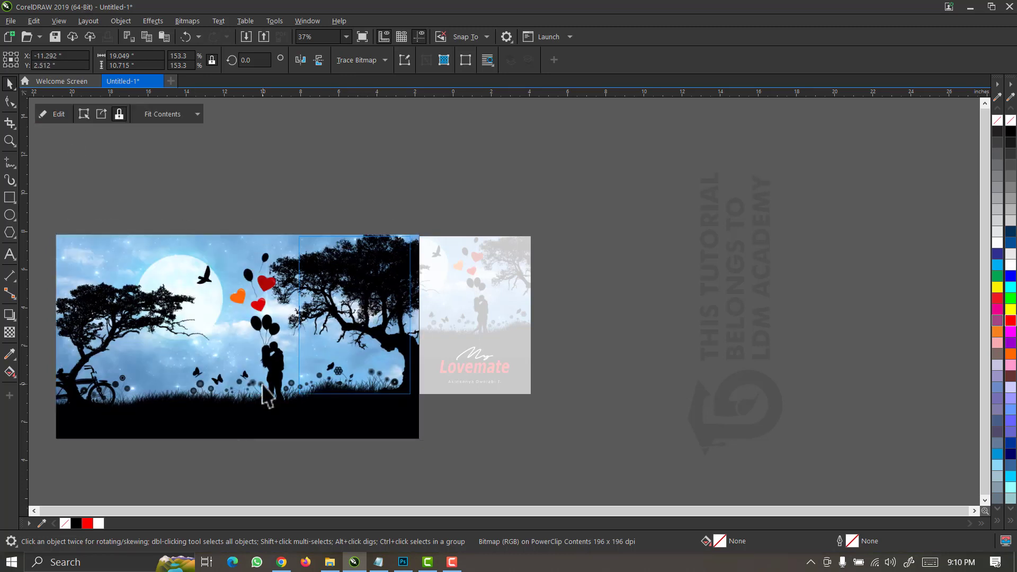
key(z)
drag(422, 221, 256, 420)
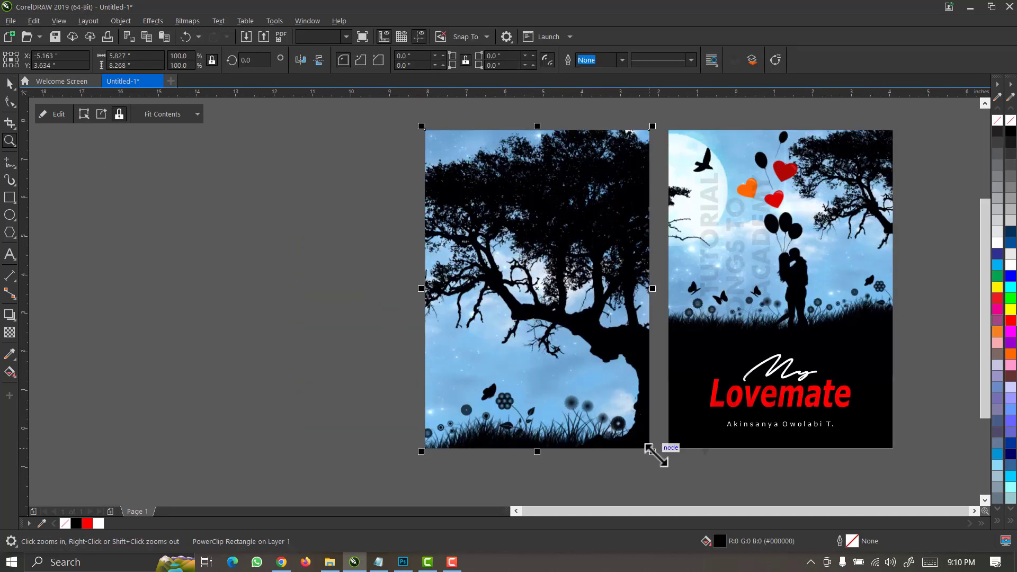
drag(656, 456, 643, 446)
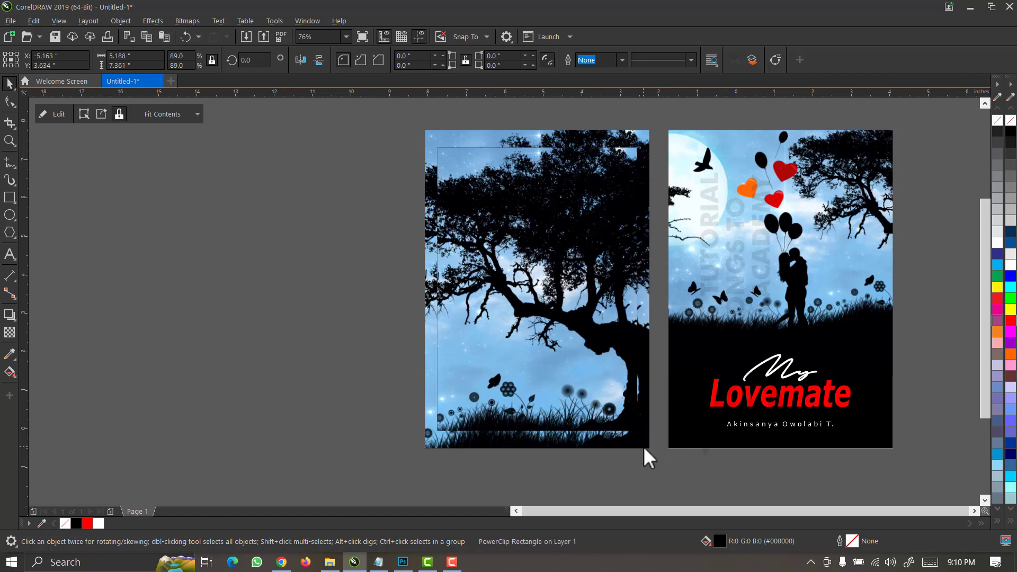
Drop the 89% copy and remove the photo from inside it, leaving the inset frame empty.
right_click(576, 391)
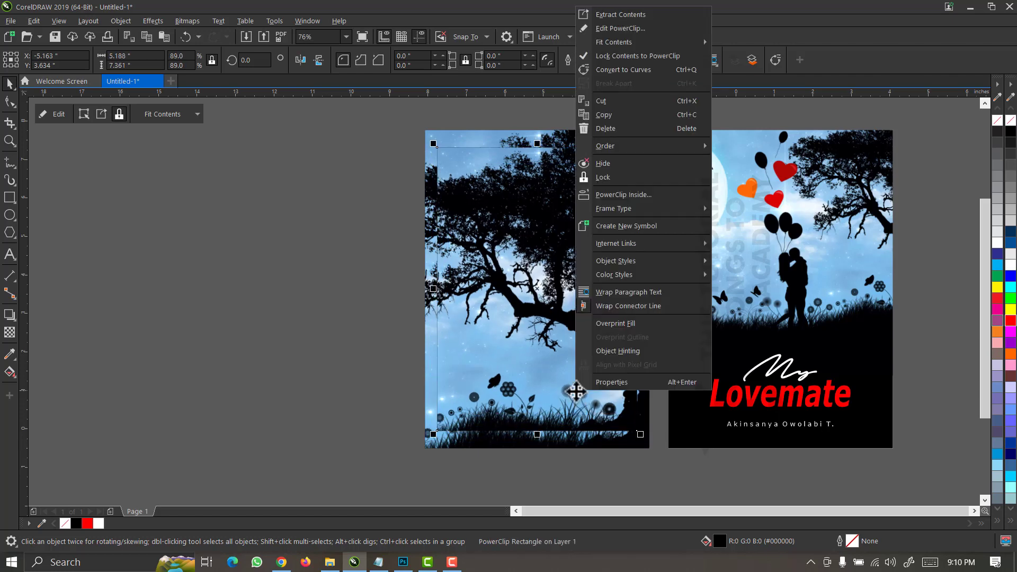
click(603, 28)
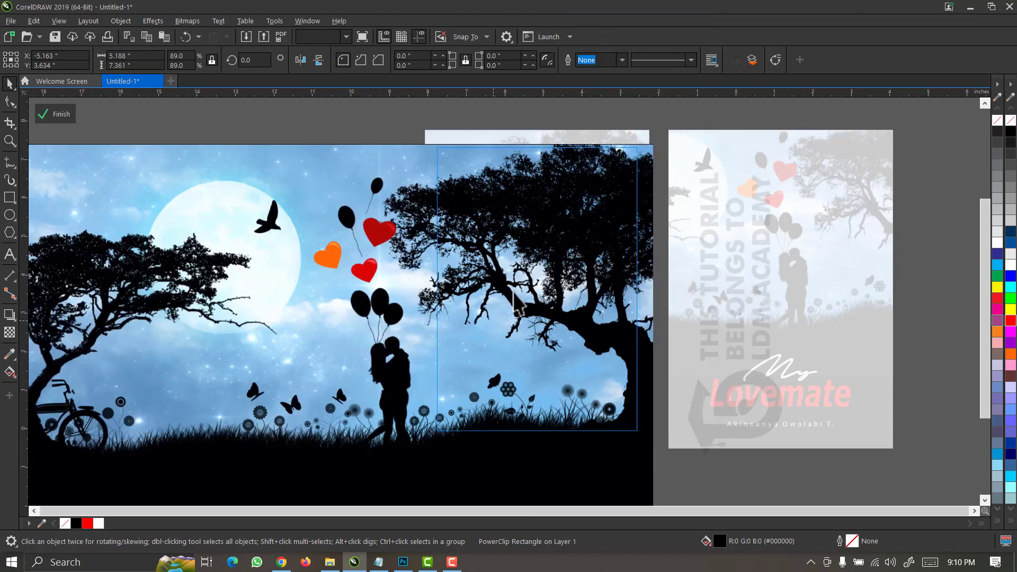
click(511, 302)
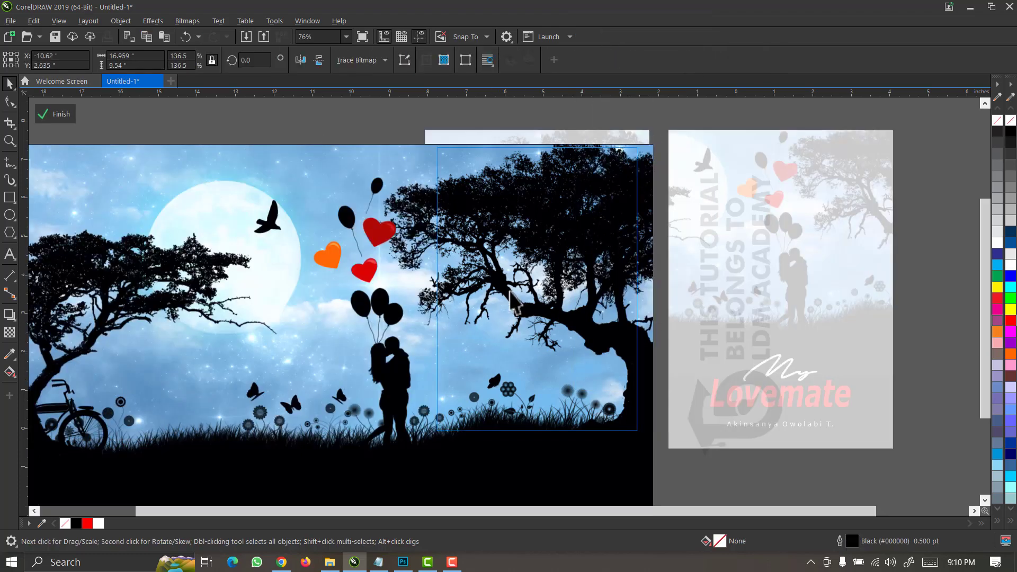
key(ctrl+x)
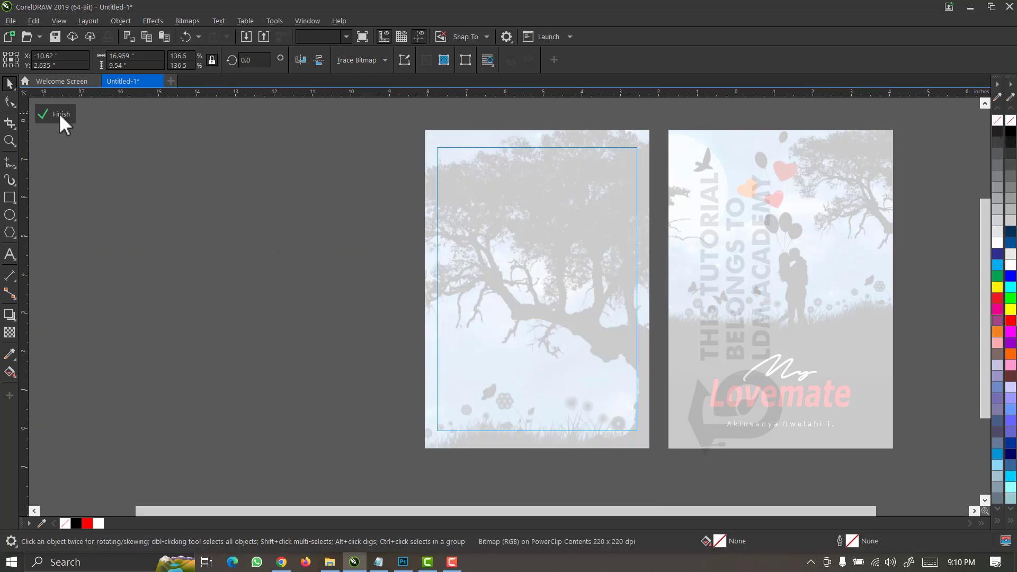
click(561, 289)
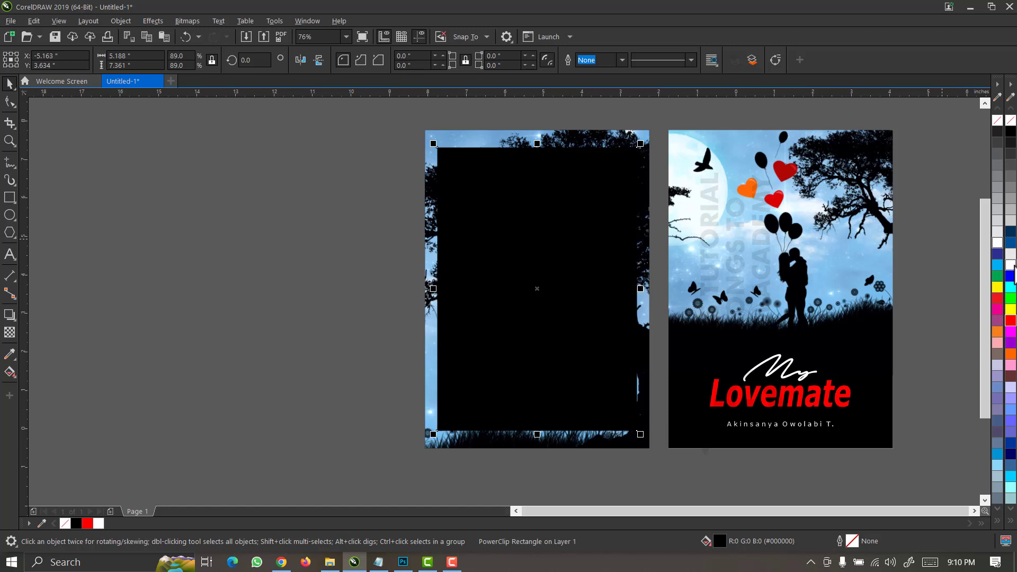
Fill the inset frame with white and remove its frame type to make a plain rectangle.
click(1011, 267)
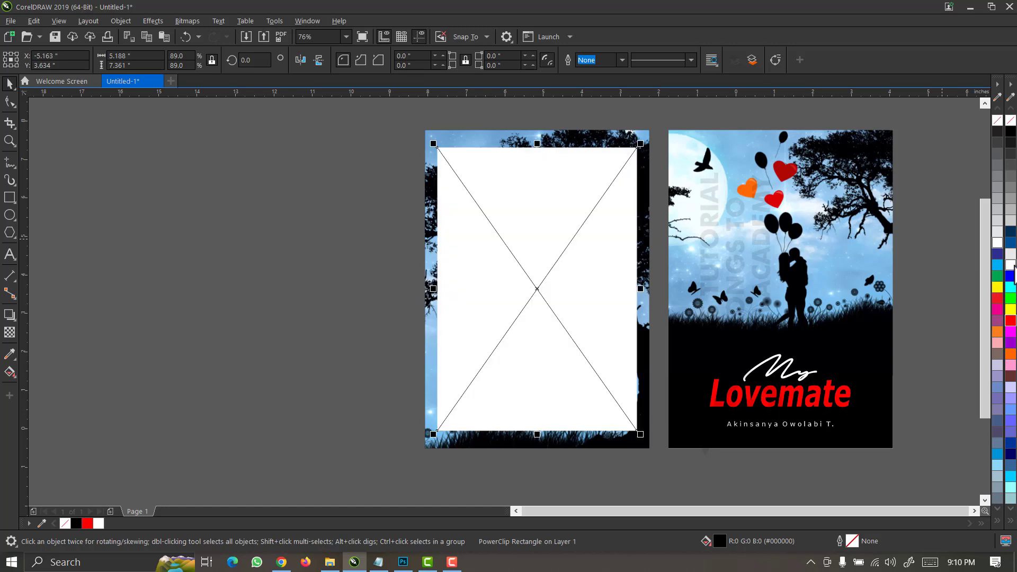
right_click(537, 287)
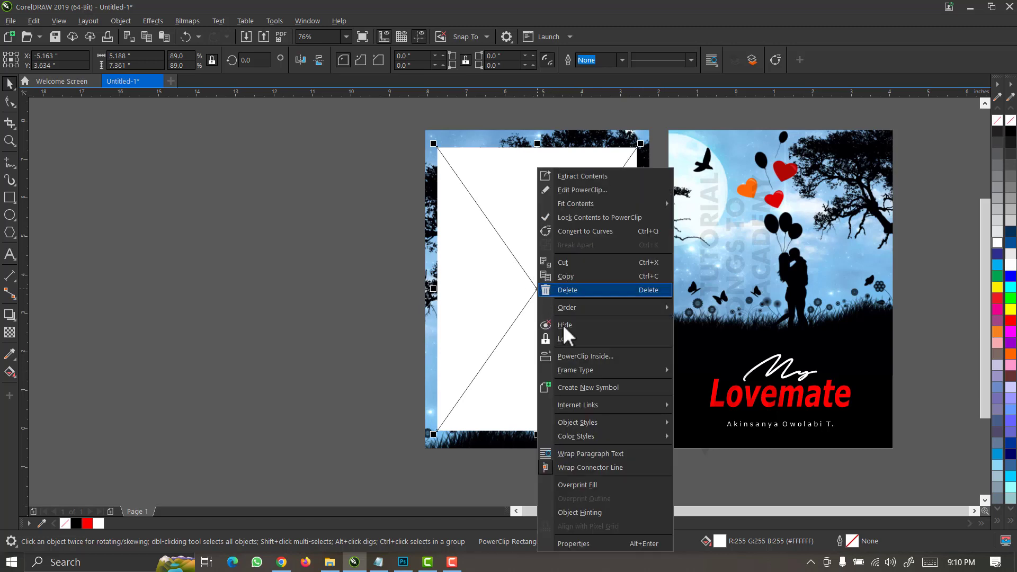
mouse_move(587, 374)
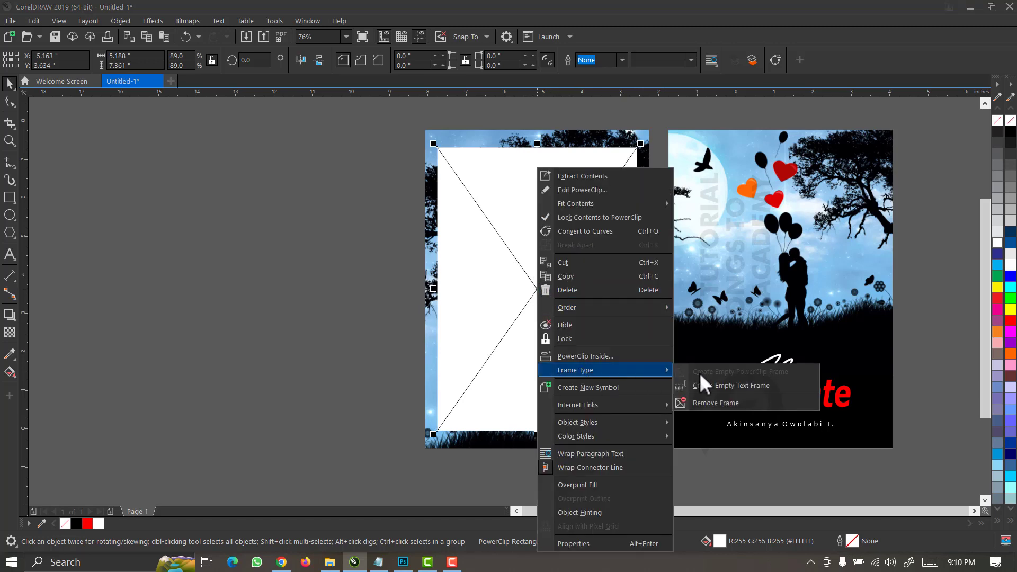
click(703, 403)
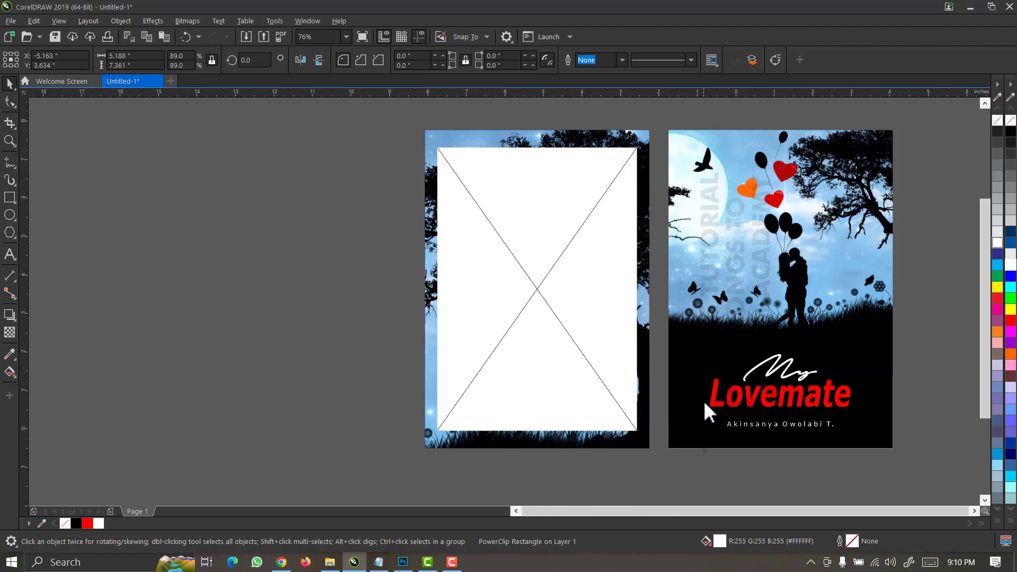
Sample the sky blue #6EA2D1 from the photo with the eyedropper and fill the inset rectangle with it.
click(499, 255)
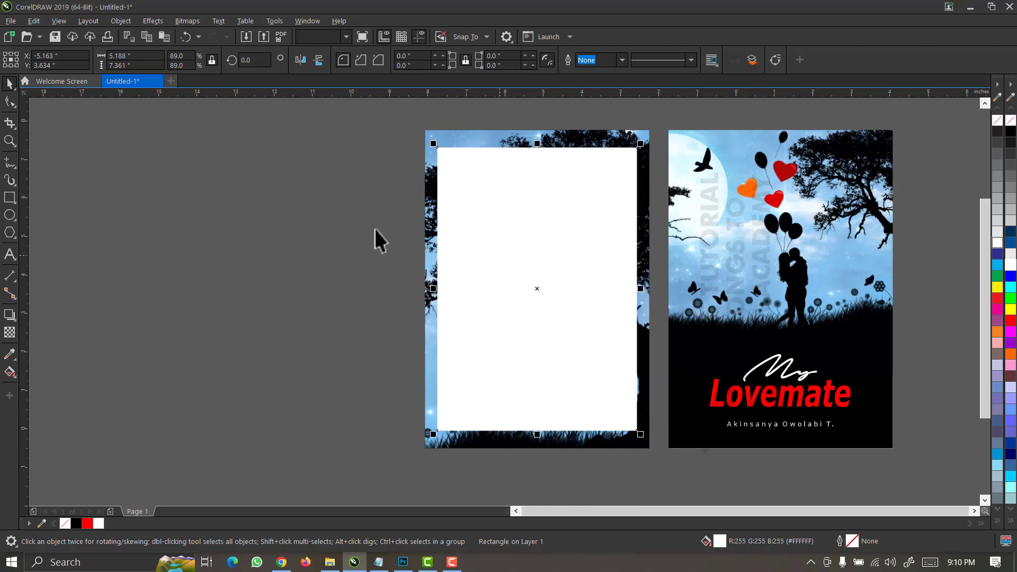
drag(399, 125, 702, 328)
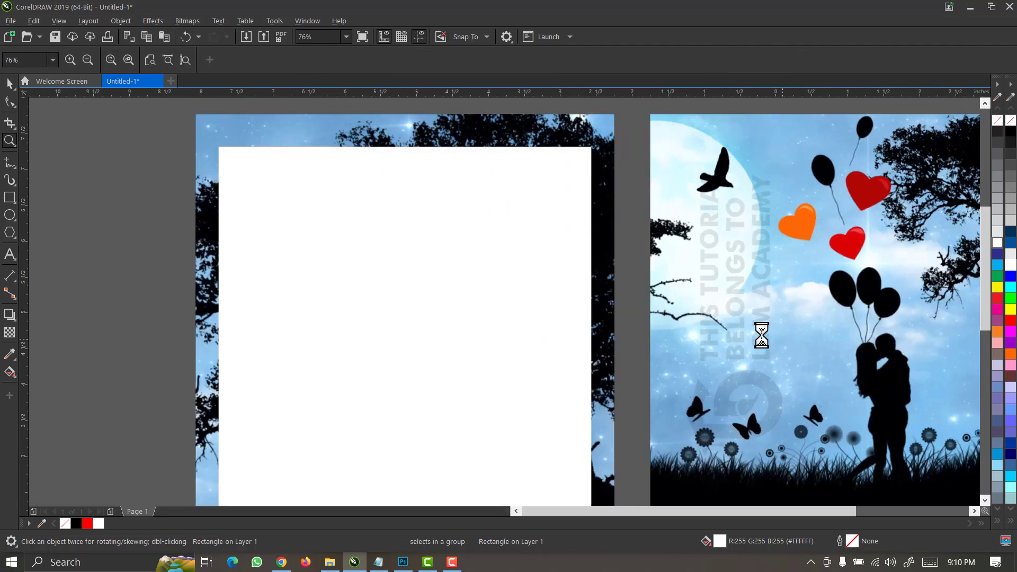
key(space)
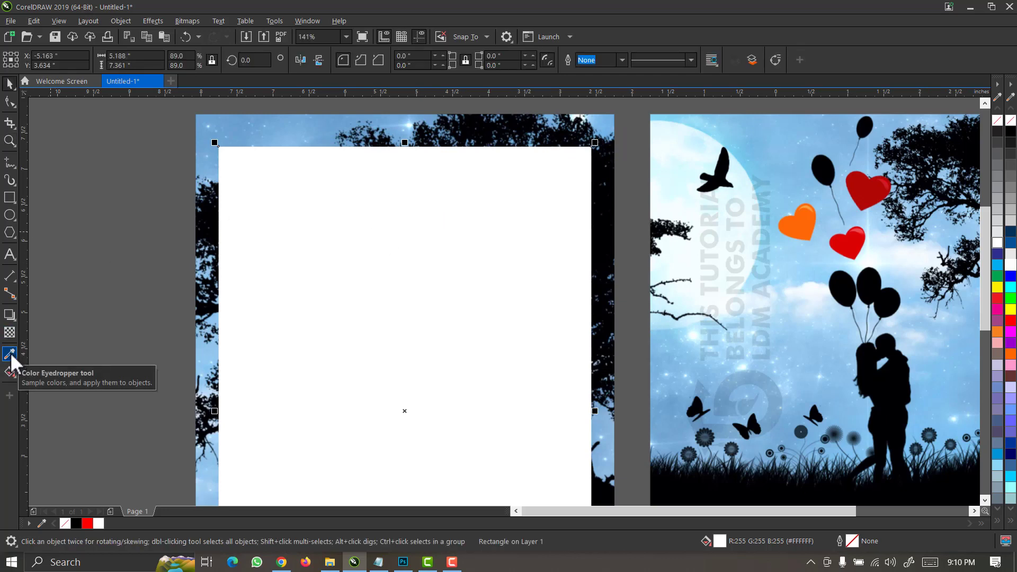
click(11, 352)
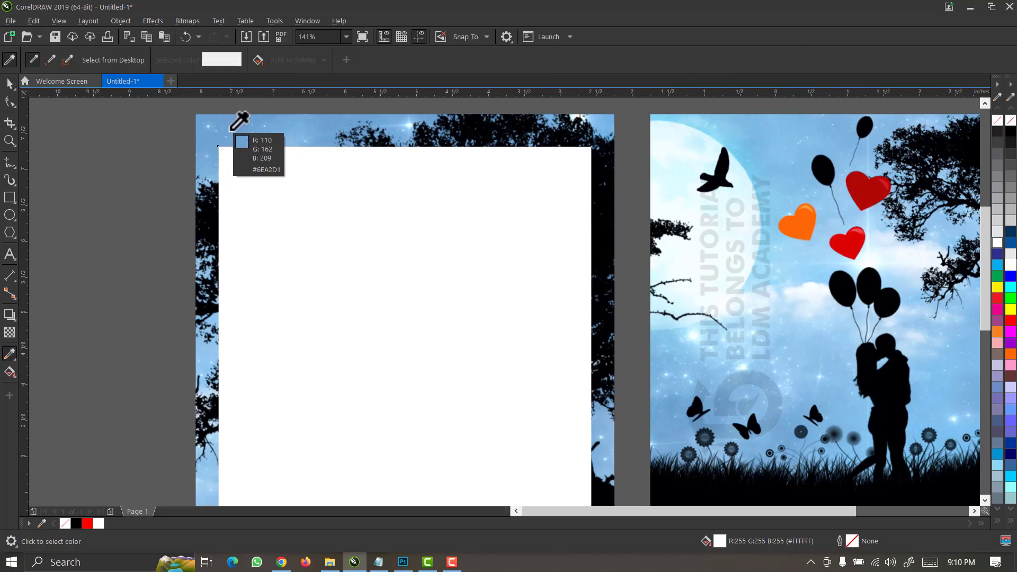
click(230, 129)
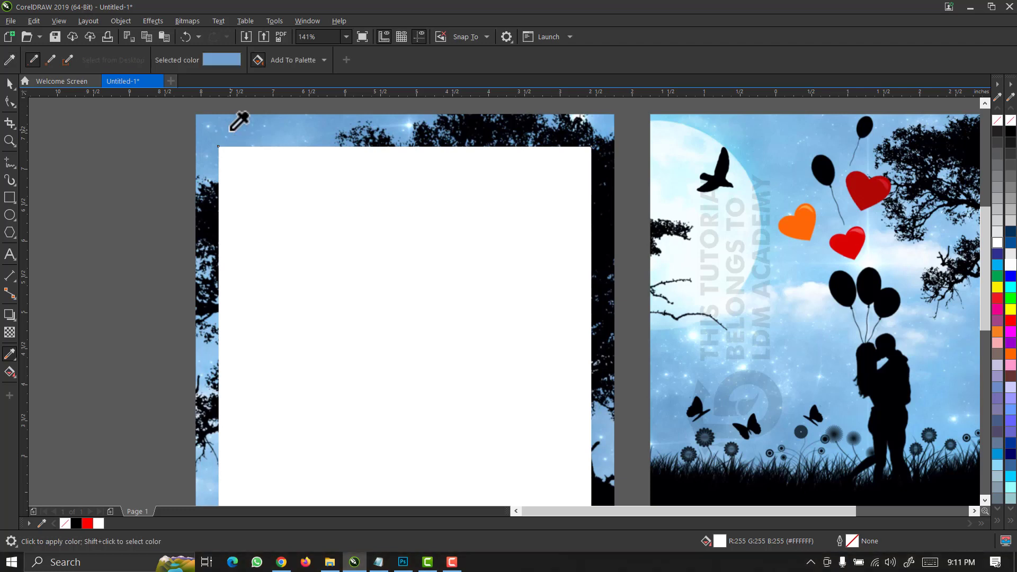
click(261, 183)
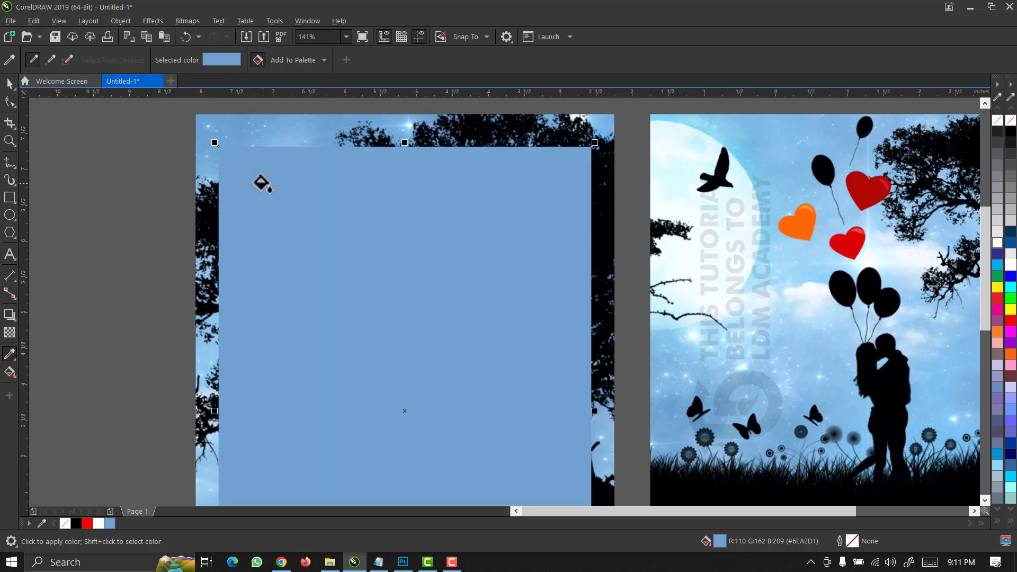
key(space)
scroll(261, 181, down, 3)
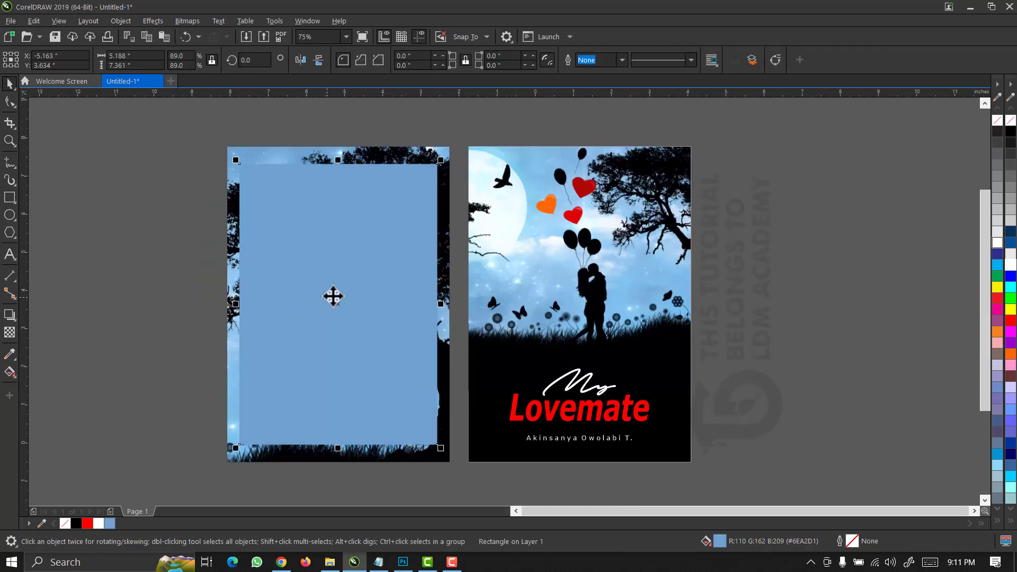
Add a fountain fill running down the inset rectangle, from its top toward the lower half.
click(12, 370)
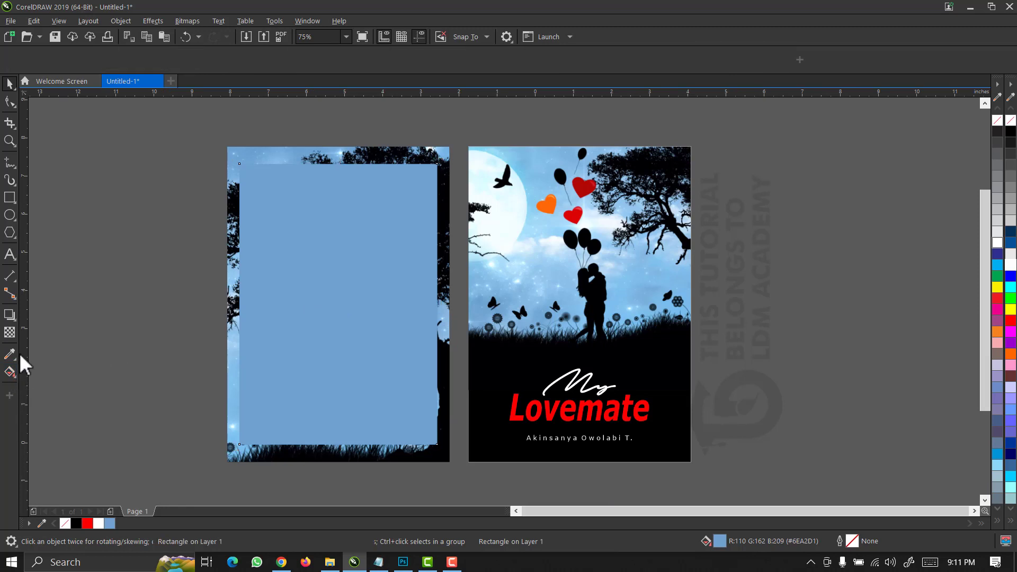
drag(240, 167, 257, 223)
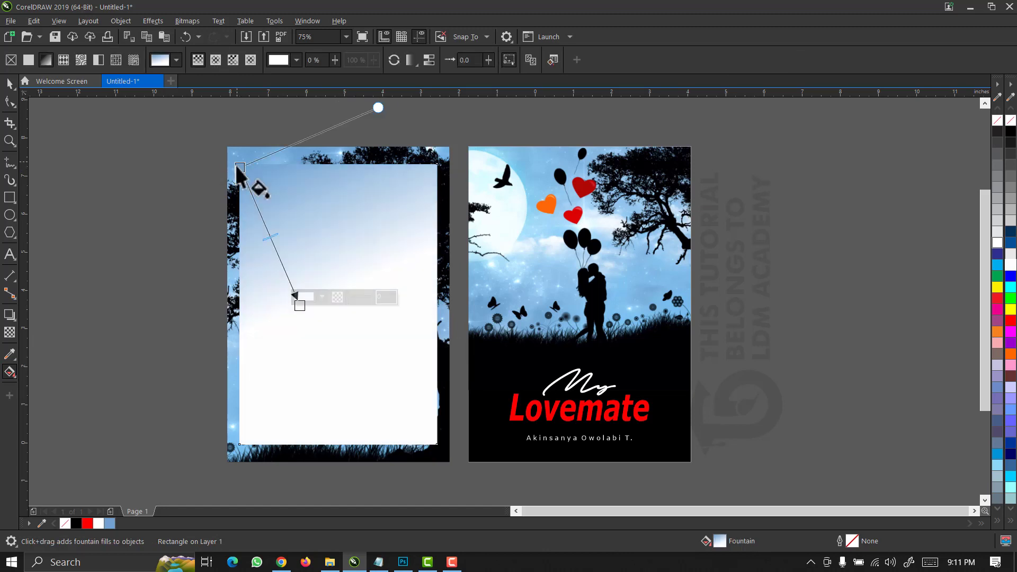
drag(236, 166, 245, 146)
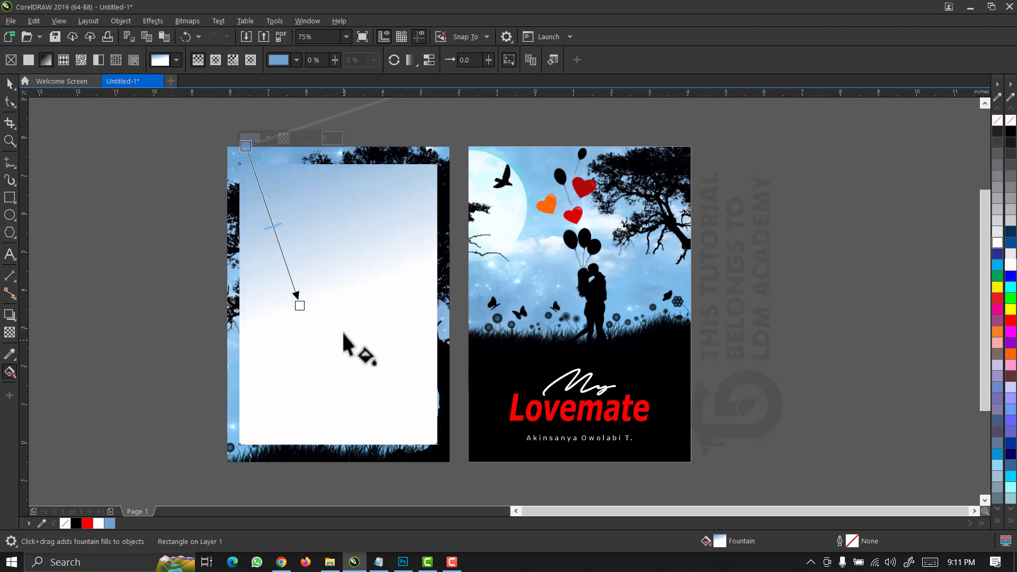
drag(301, 306, 305, 326)
key(space)
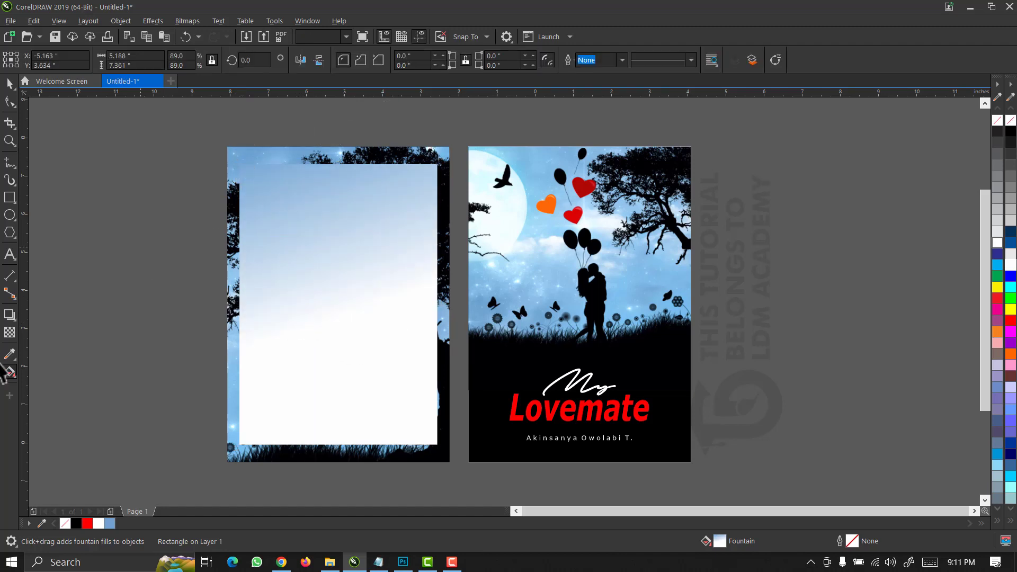
Shorten the gradient so the blue fades to white nearer the top, then deselect the panel.
click(9, 372)
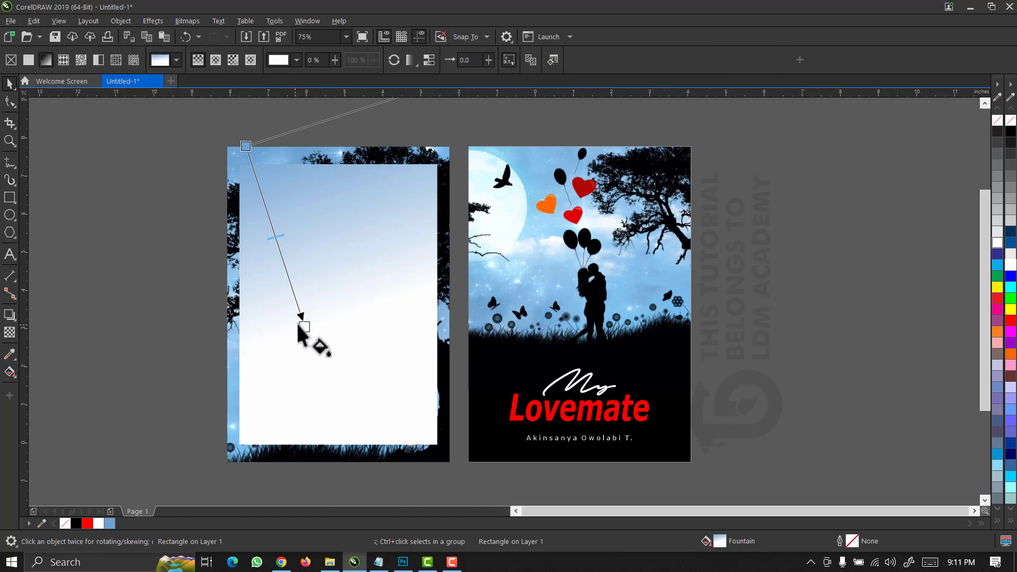
drag(305, 327, 291, 274)
drag(246, 145, 253, 155)
key(space)
click(224, 211)
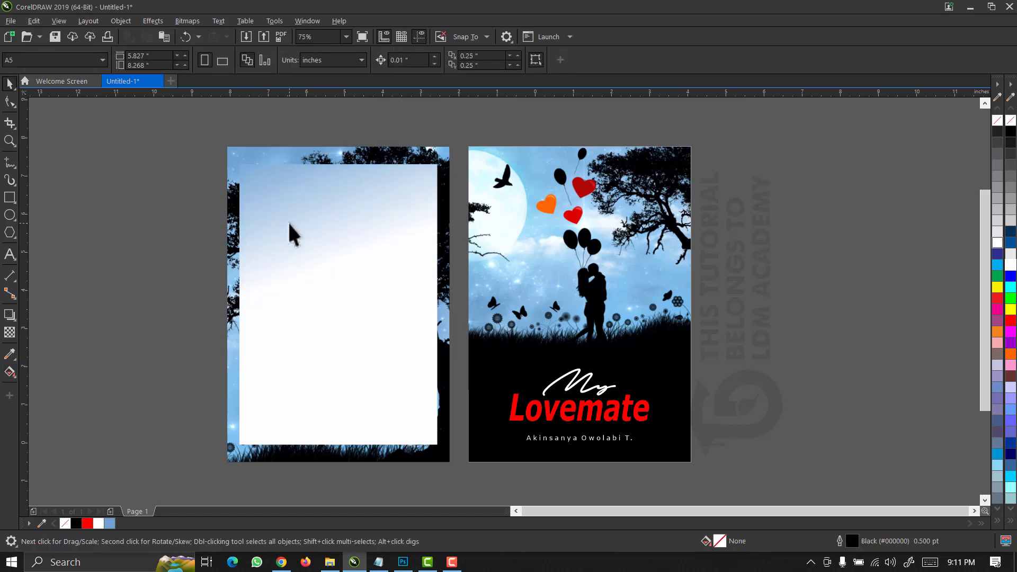
key(ctrl+z)
click(177, 250)
click(278, 258)
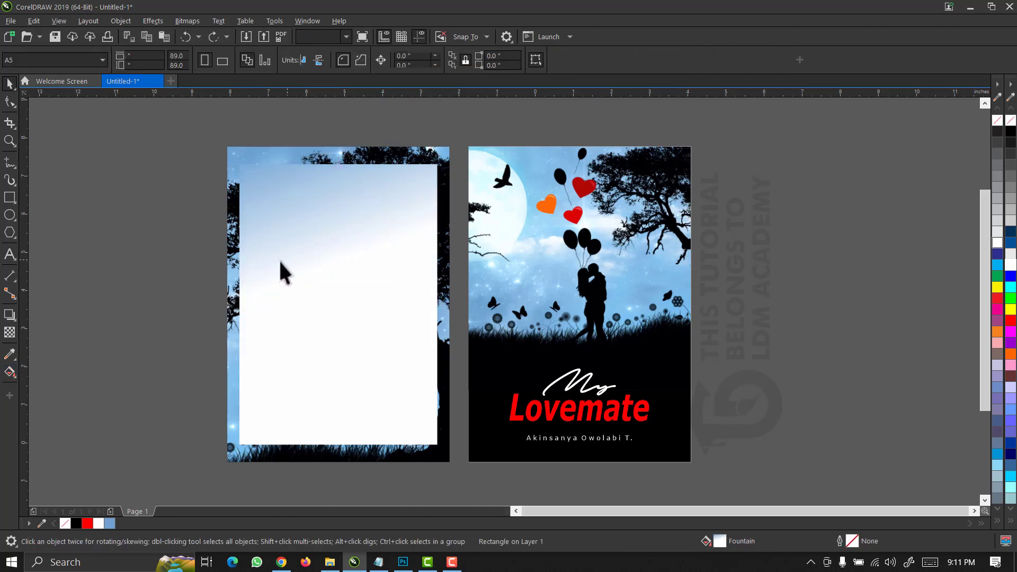
click(178, 249)
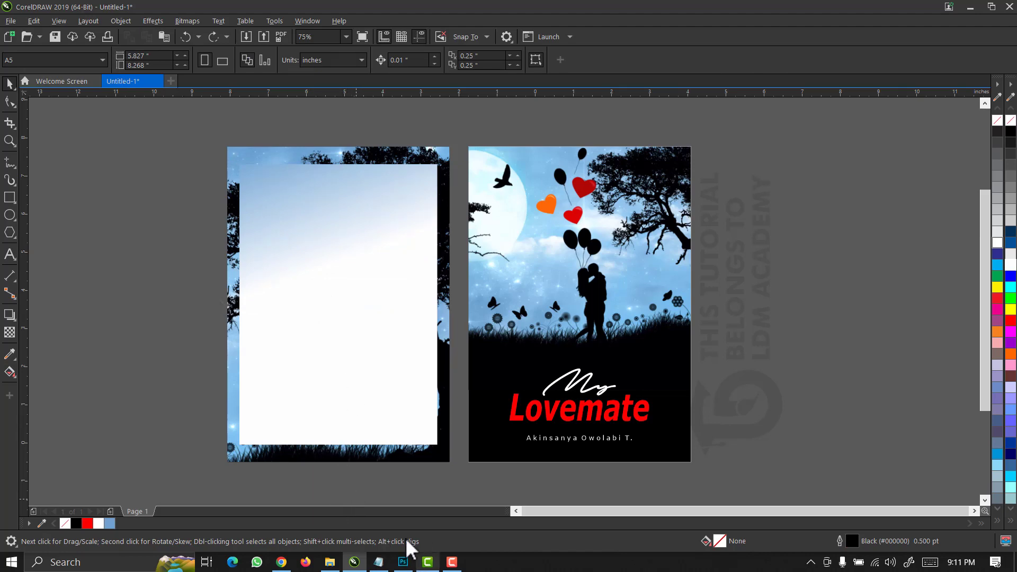
Copy the four Lorem ipsum dummy paragraphs from the TEXTS notes in Notepad and return to CorelDRAW.
click(378, 561)
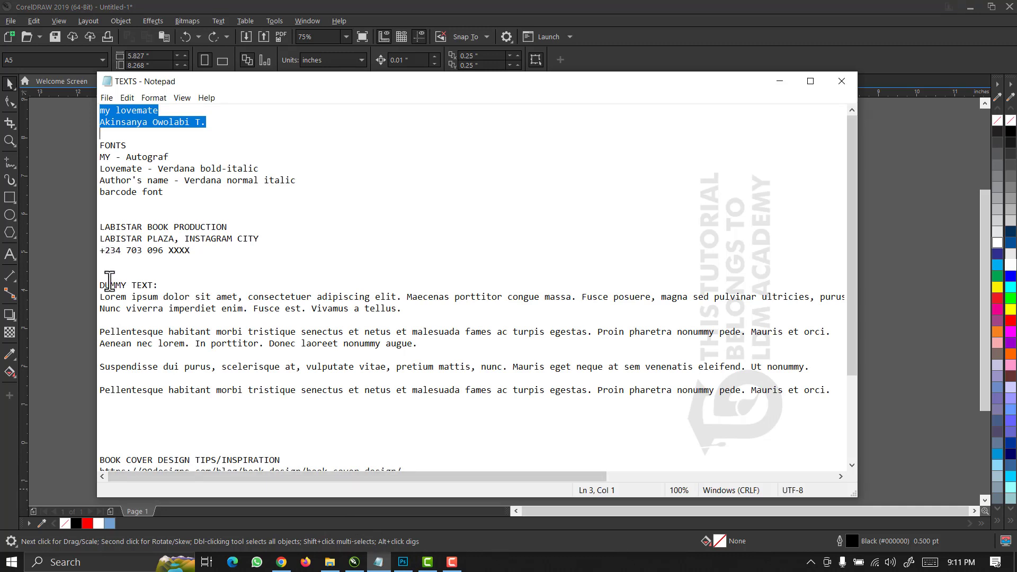
drag(103, 296, 782, 408)
key(ctrl+c)
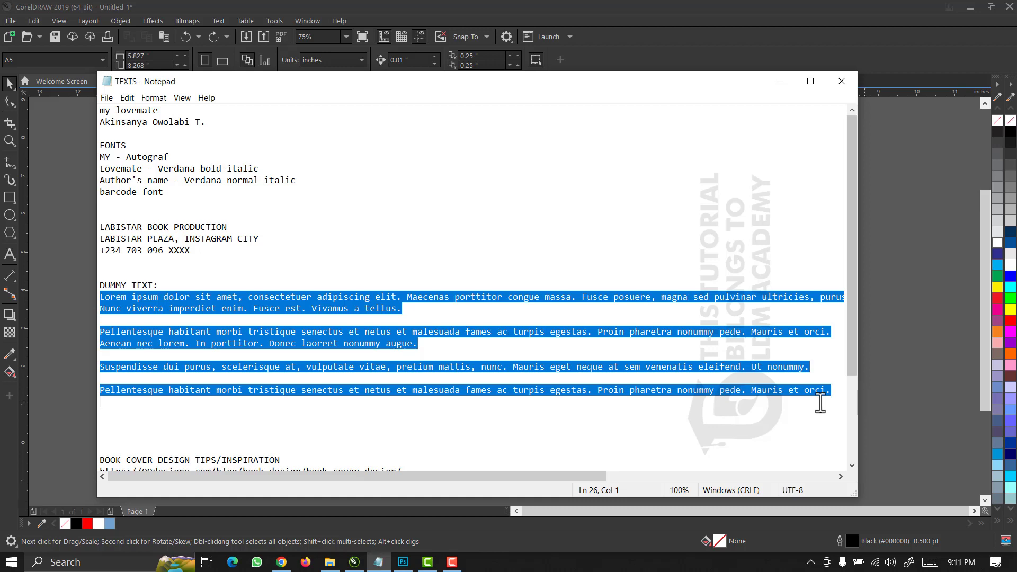
scroll(398, 413, down, 4)
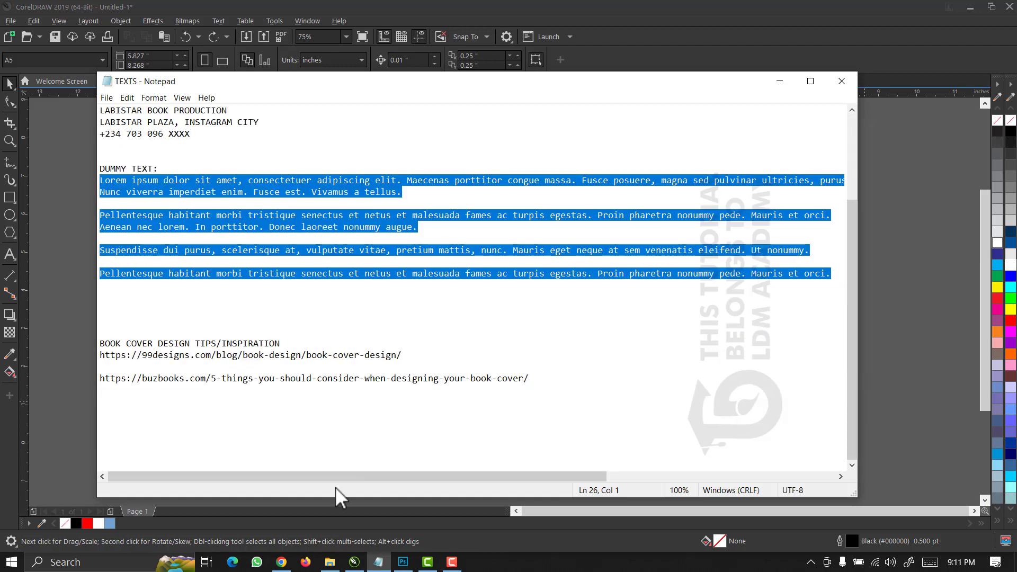
click(451, 564)
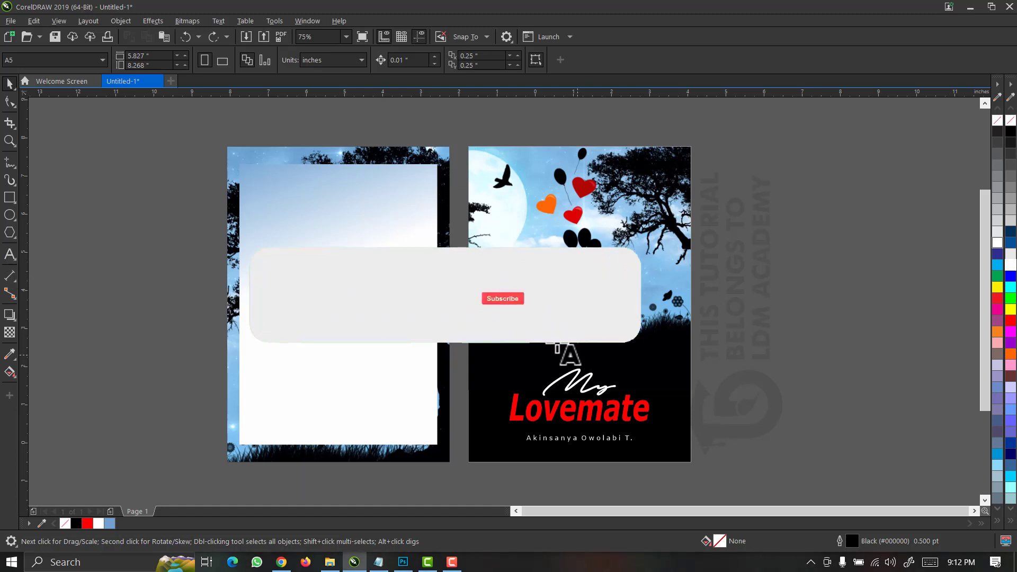
Paste the Lorem ipsum blurb into a new paragraph text frame on the back cover and set it to Verdana.
click(9, 254)
drag(250, 196, 428, 418)
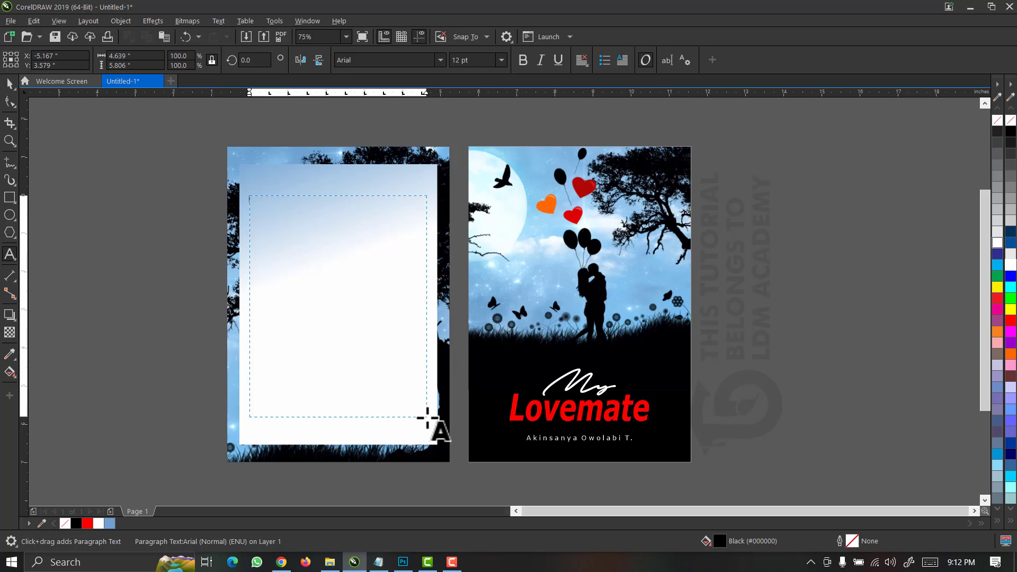
key(ctrl+v)
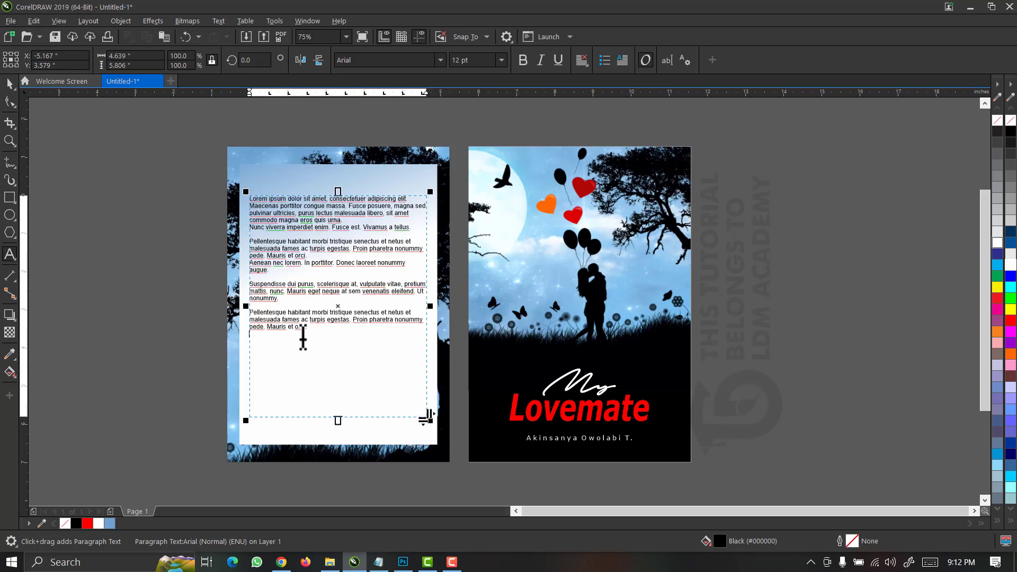
click(10, 84)
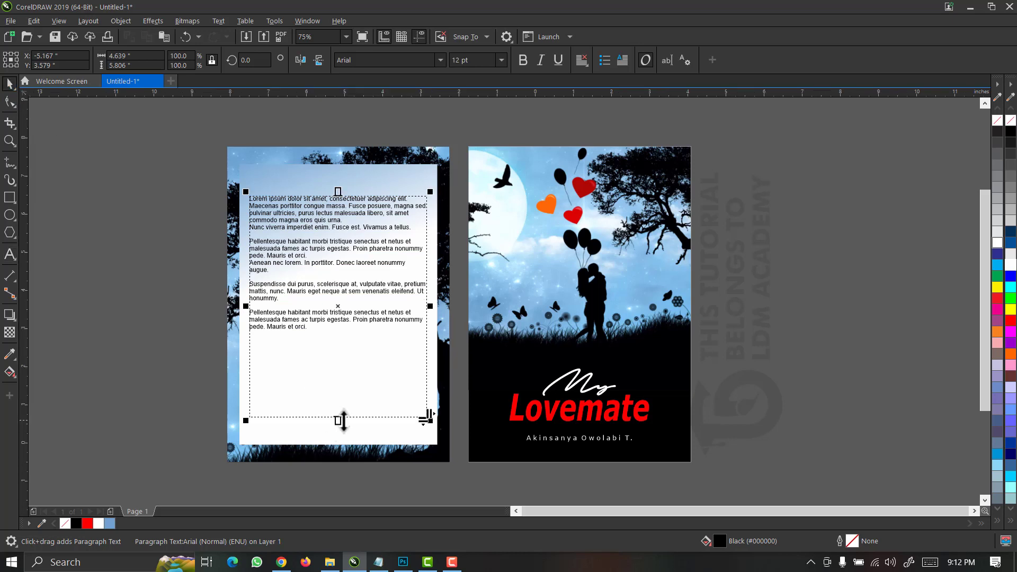
click(441, 60)
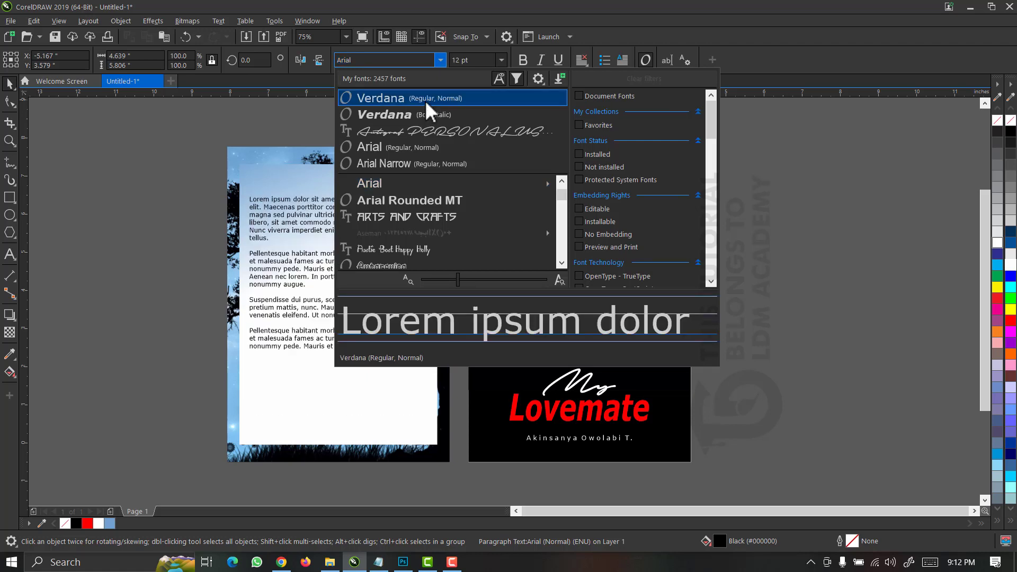
key(Escape)
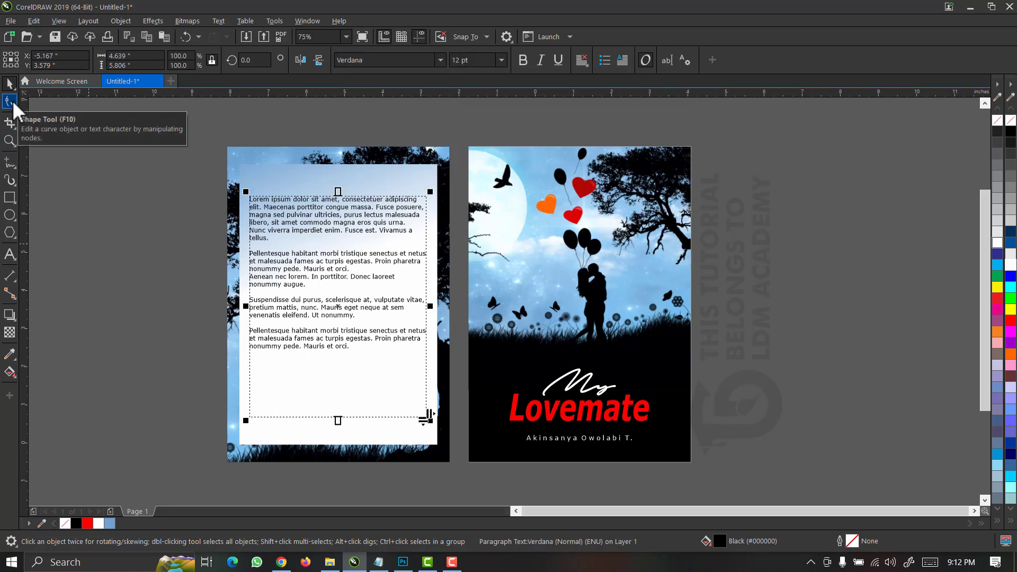
Widen the blurb's line spacing, shorten its frame, and fit it inside the white panel.
click(12, 100)
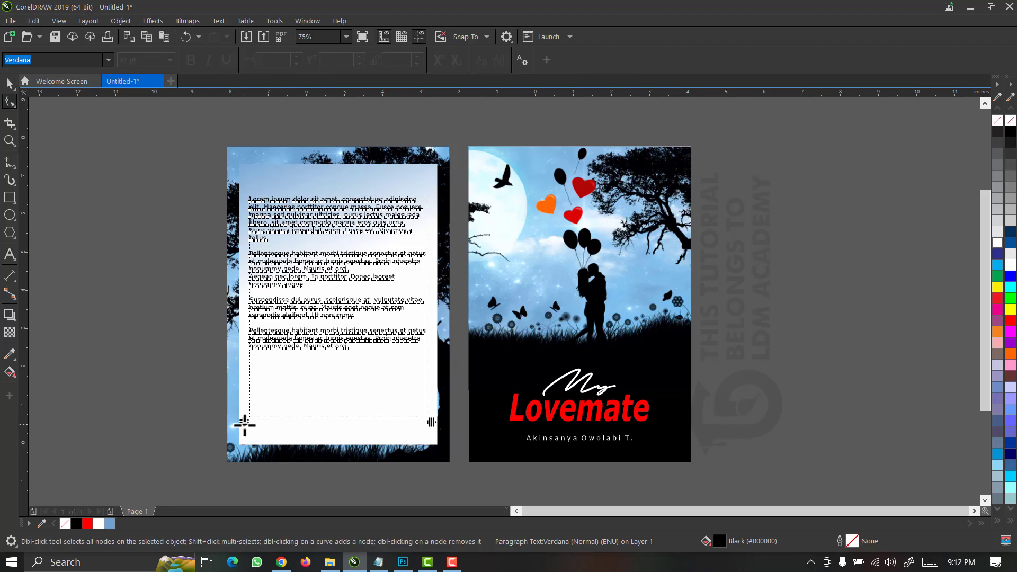
drag(243, 425, 244, 447)
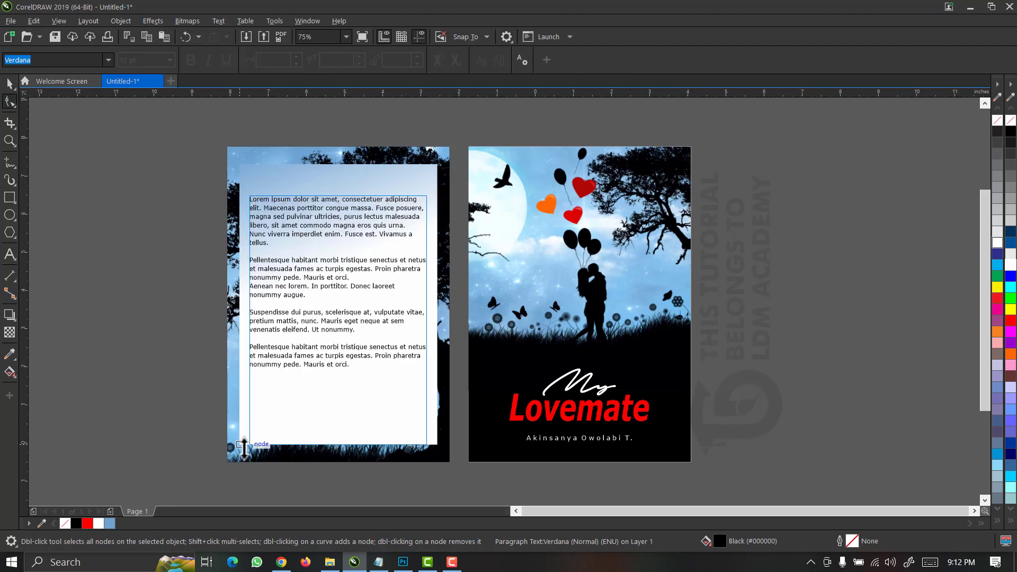
key(space)
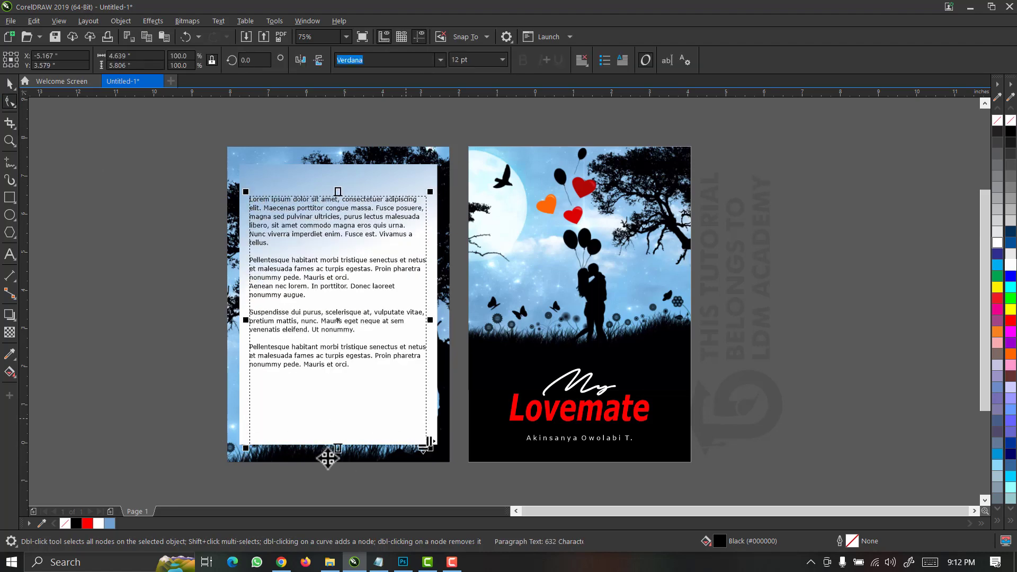
drag(338, 448, 338, 392)
key(F2)
drag(175, 226, 503, 448)
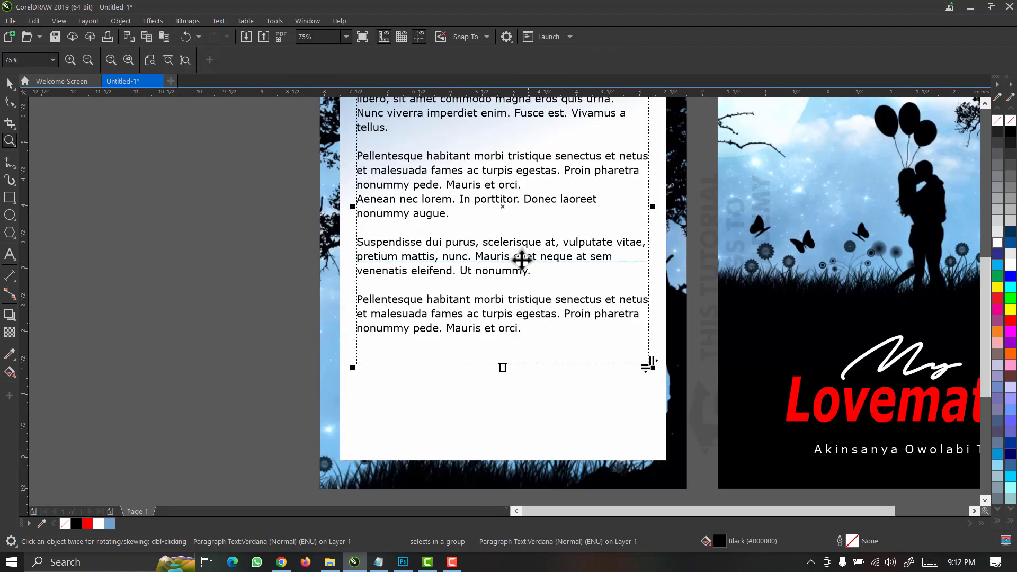
mouse_move(523, 278)
mouse_down()
mouse_move(524, 297)
mouse_move(523, 285)
mouse_up()
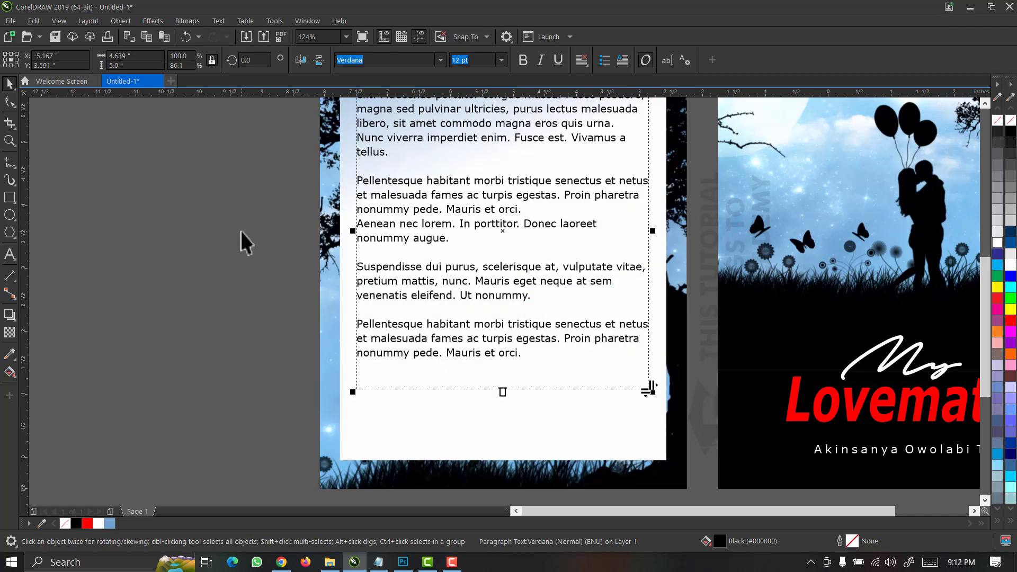
click(345, 37)
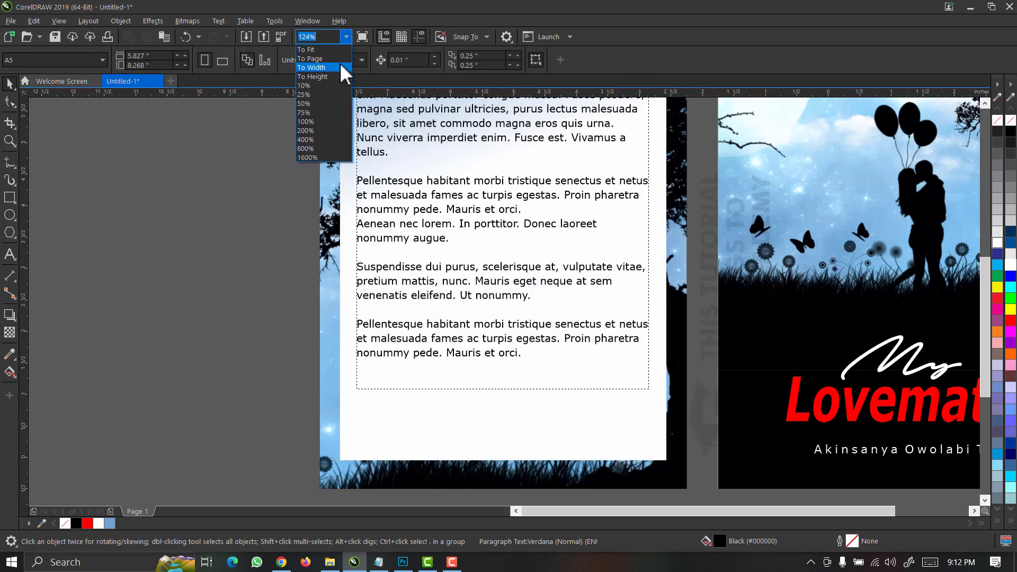
click(338, 57)
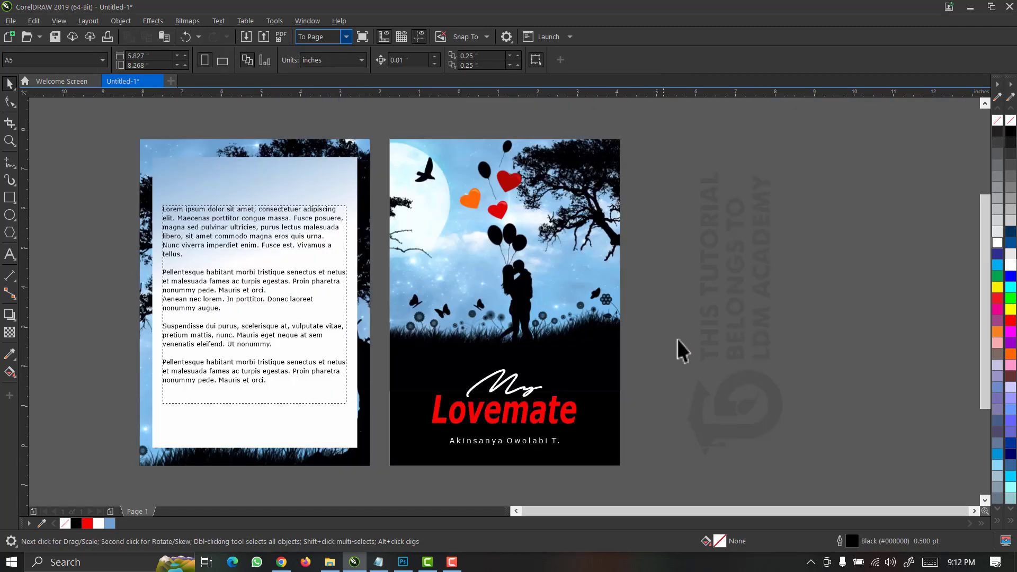
Copy the My Lovemate title and author line onto the back panel, shrink it to about 42%, and colour it red.
drag(679, 328, 404, 461)
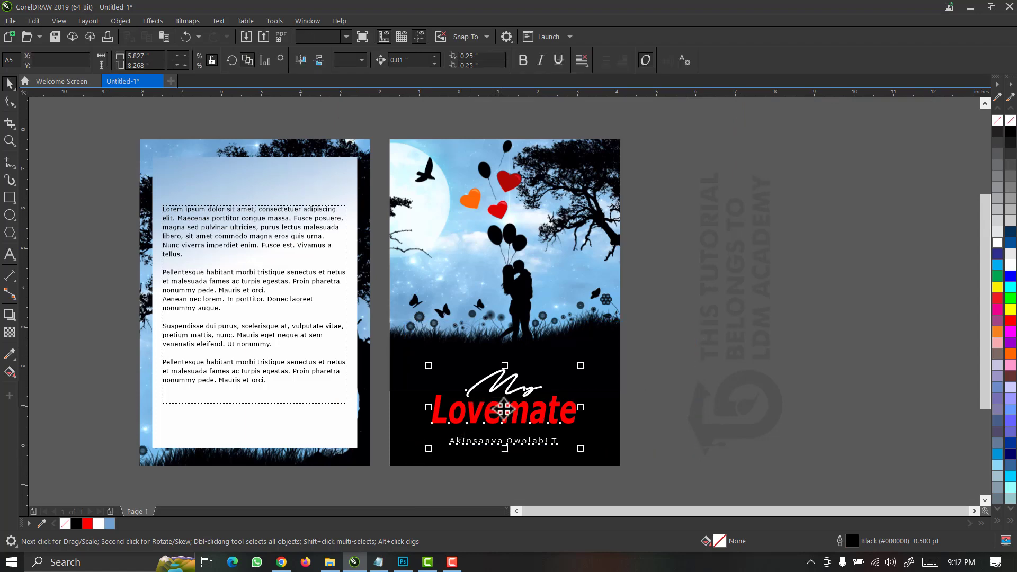
drag(504, 410, 322, 210)
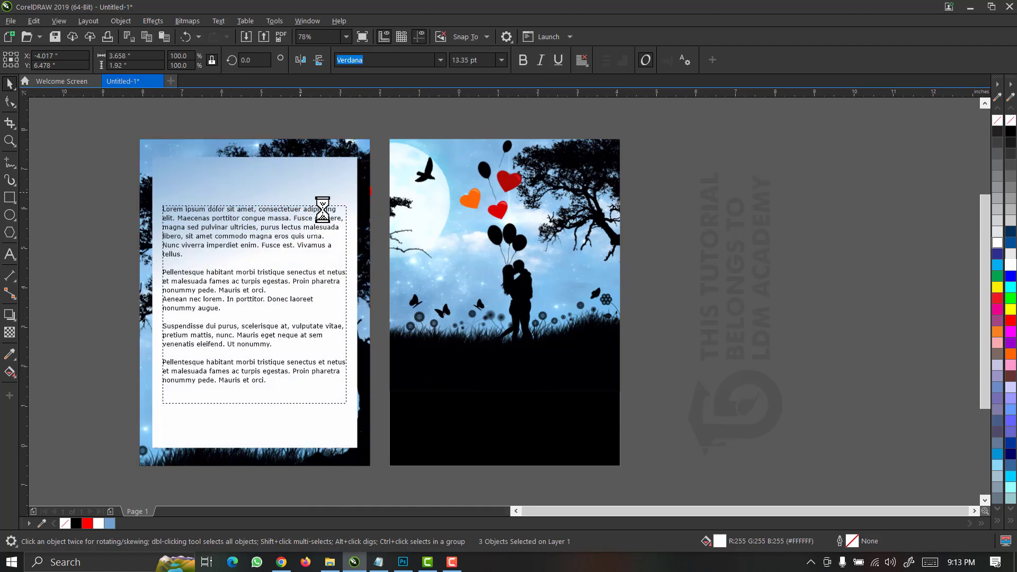
key(ctrl+z)
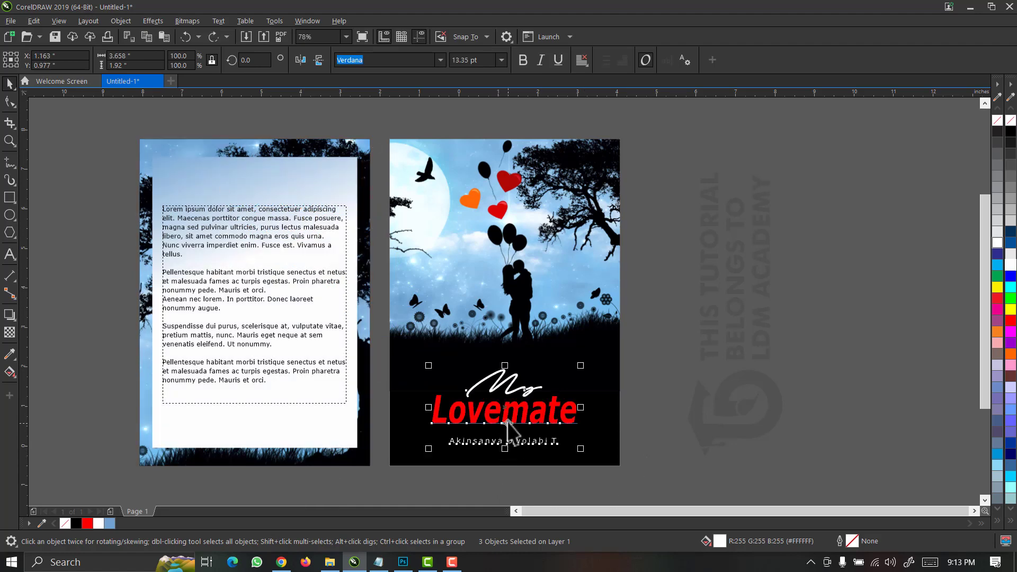
drag(508, 414, 309, 176)
drag(382, 210, 345, 179)
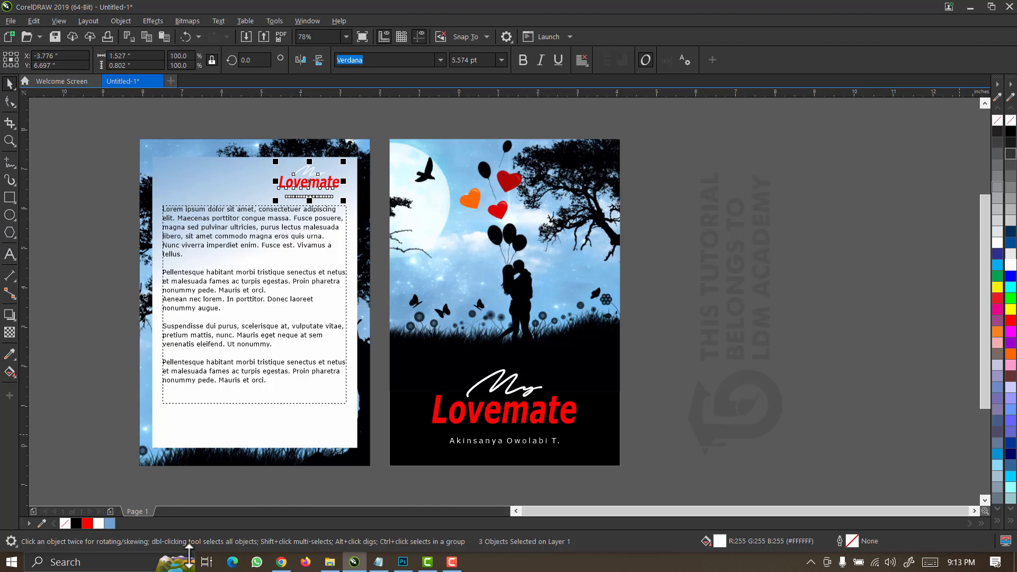
click(87, 523)
click(385, 289)
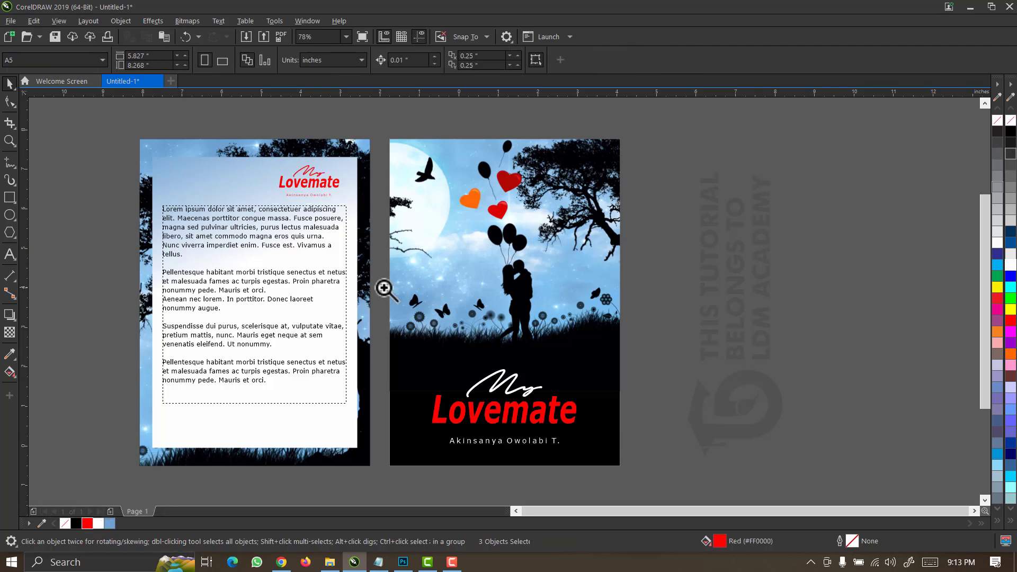
Make the author line under the small back-cover title bold and black.
drag(329, 182, 708, 373)
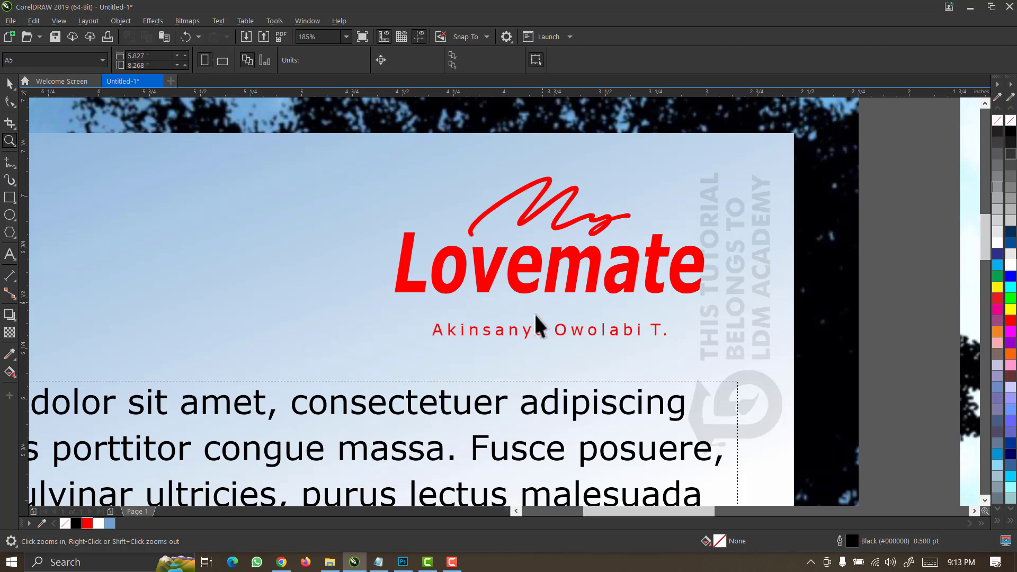
key(space)
click(528, 332)
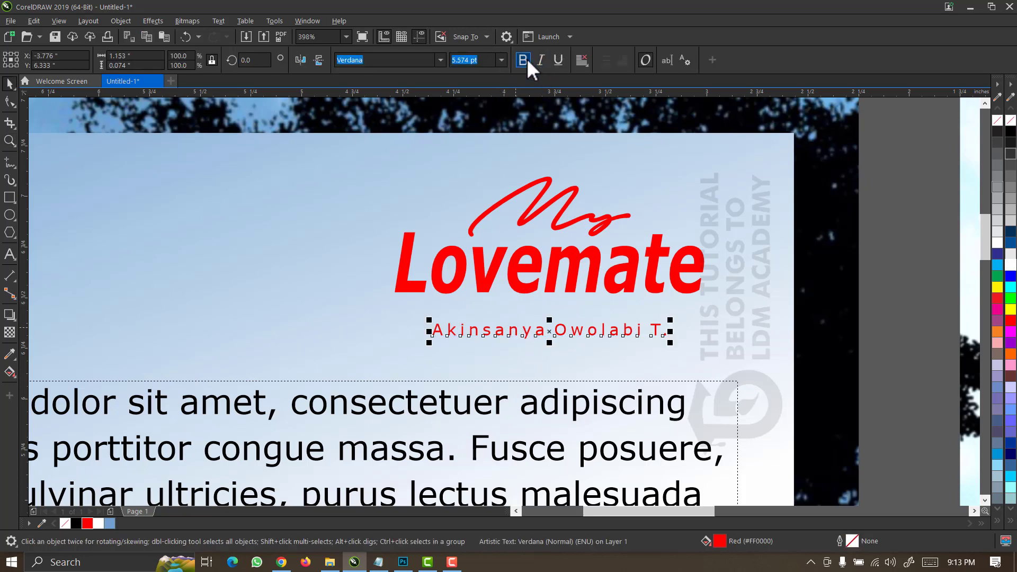
click(526, 59)
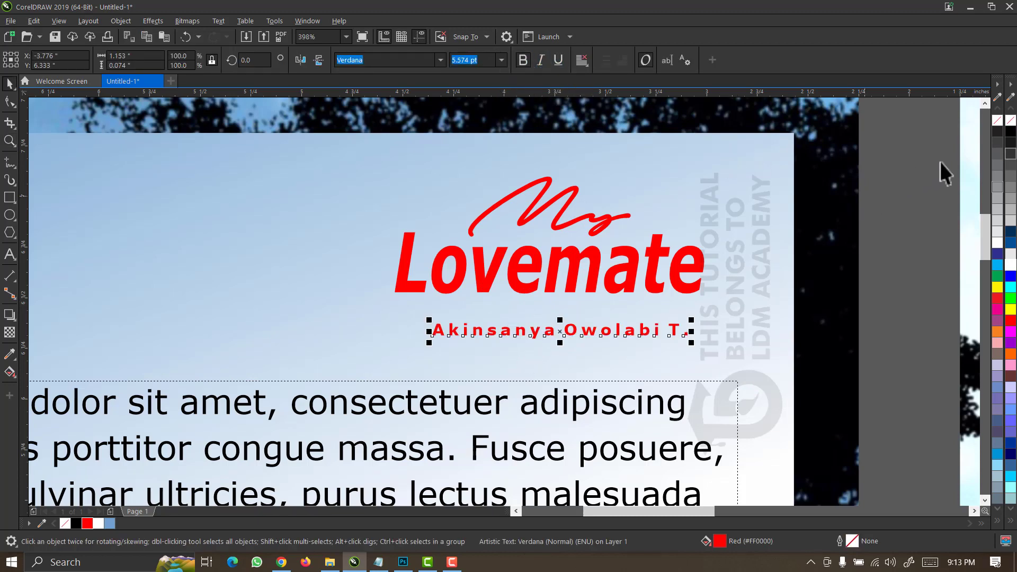
drag(1011, 134, 651, 316)
Centre-align the three small title pieces, enlarge them slightly, and group them into one logo.
scroll(652, 315, down, 2)
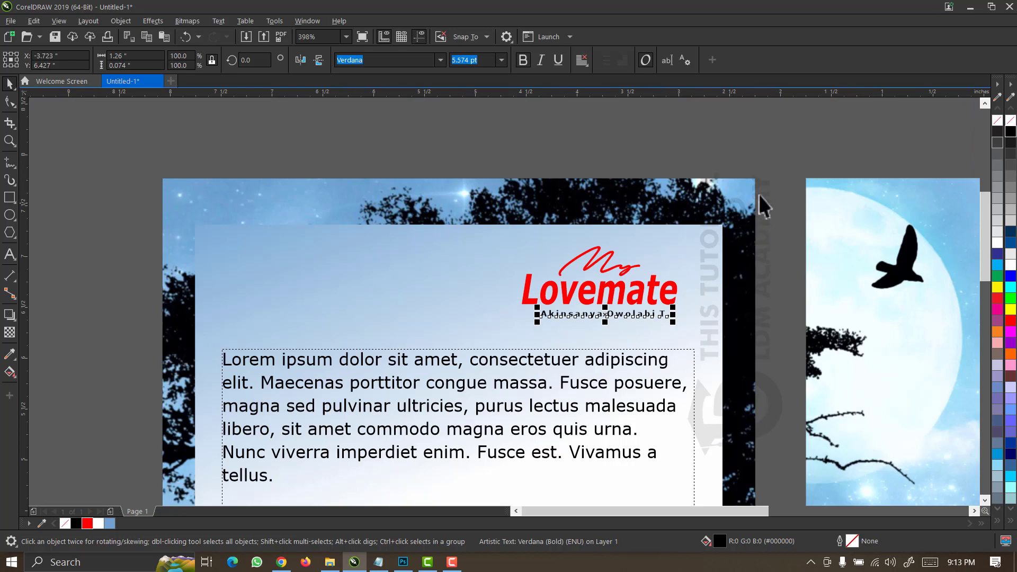
drag(766, 168, 384, 348)
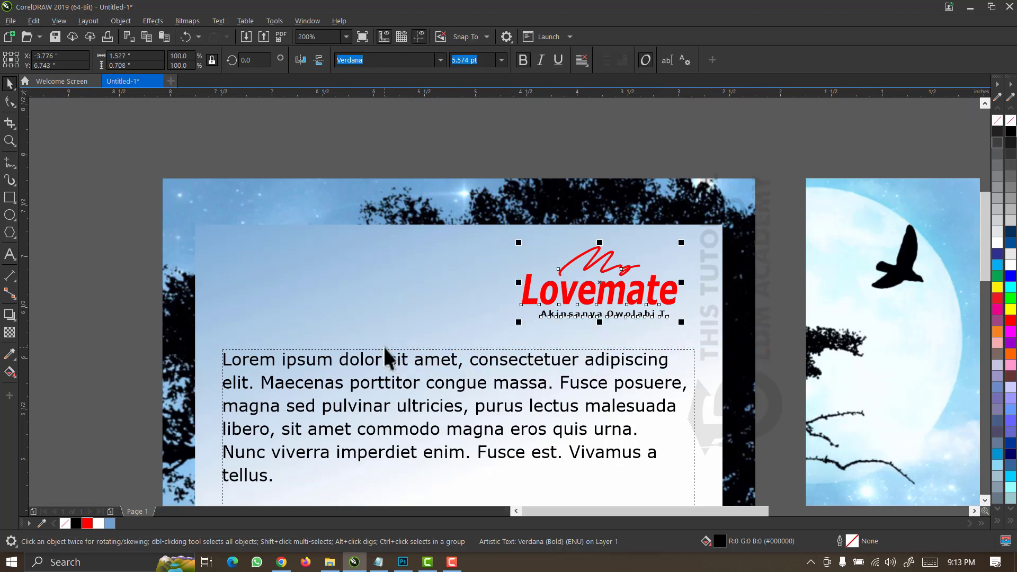
key(c)
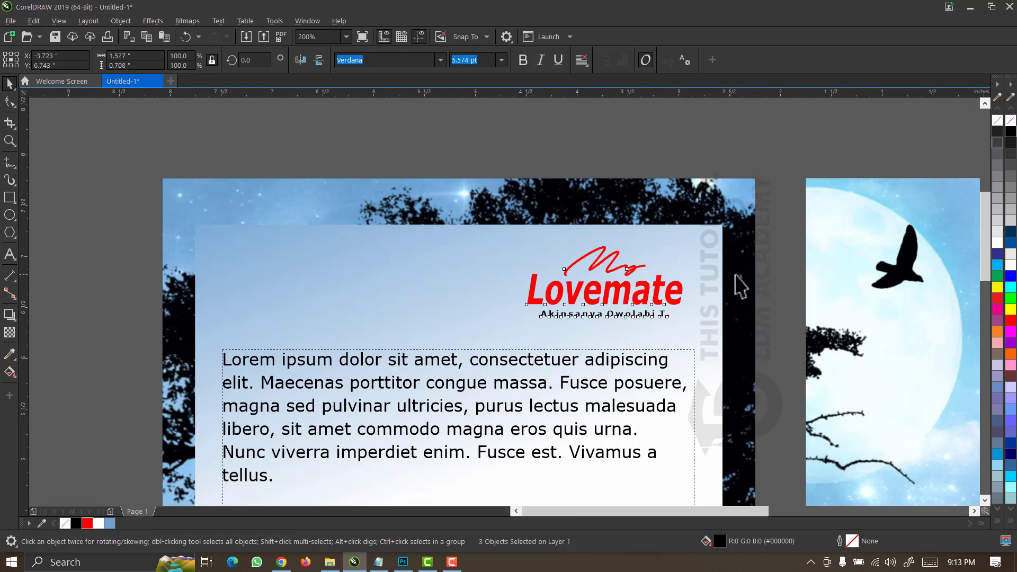
drag(523, 323, 507, 329)
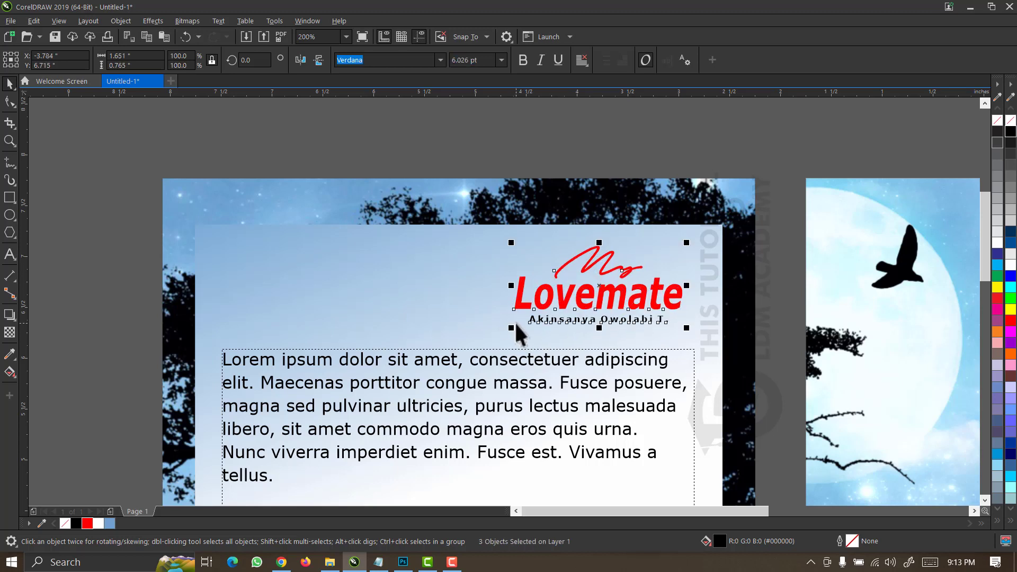
key(ctrl+g)
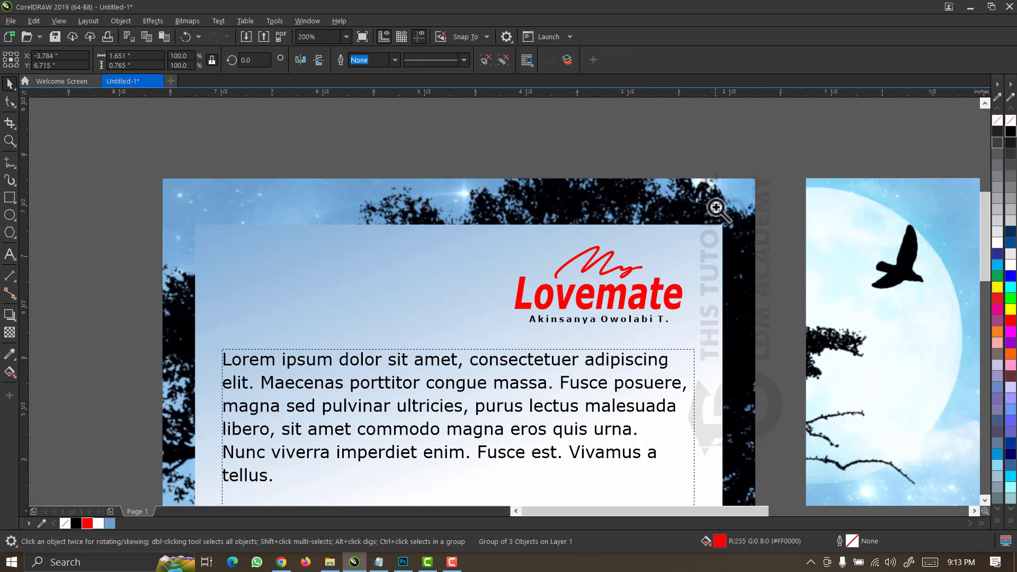
Shorten the blurb text frame's height slightly on the back cover.
key(z)
click(465, 358)
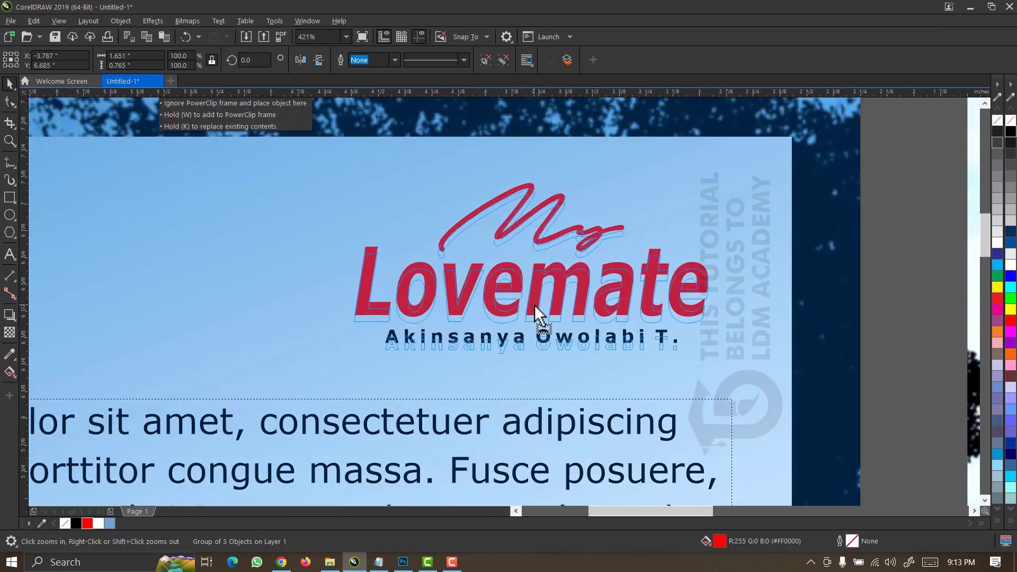
key(space)
click(345, 37)
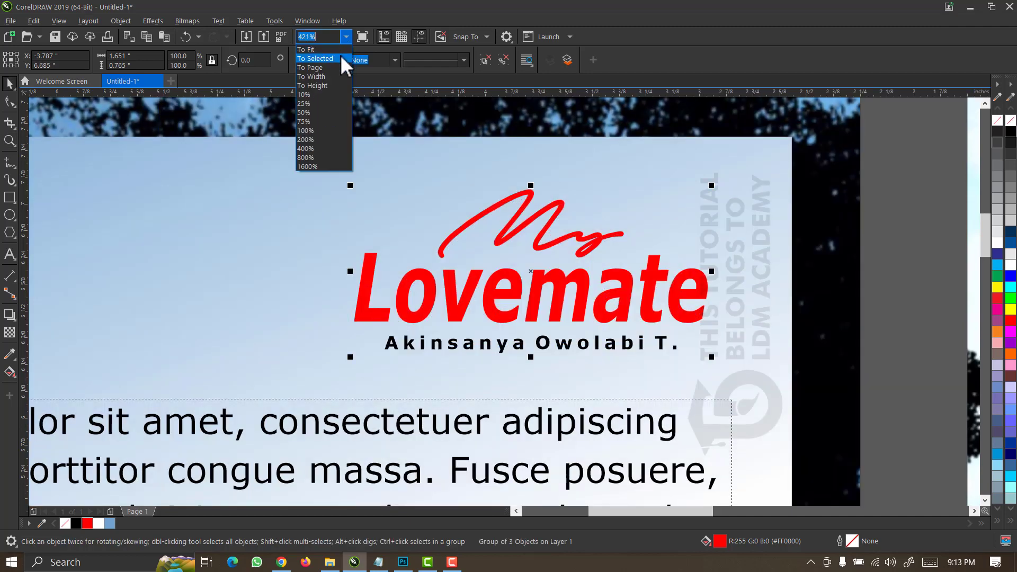
click(336, 67)
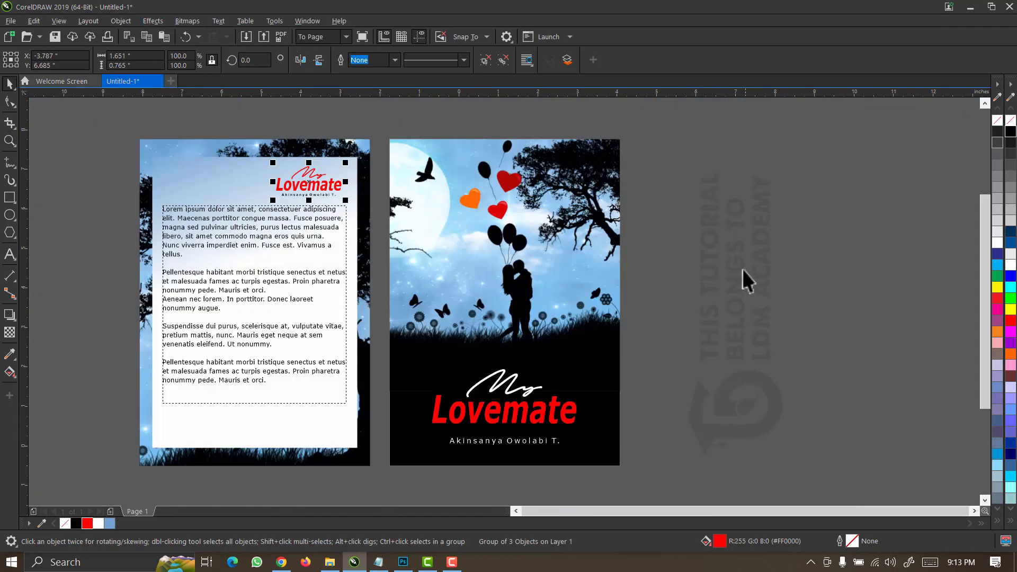
click(691, 245)
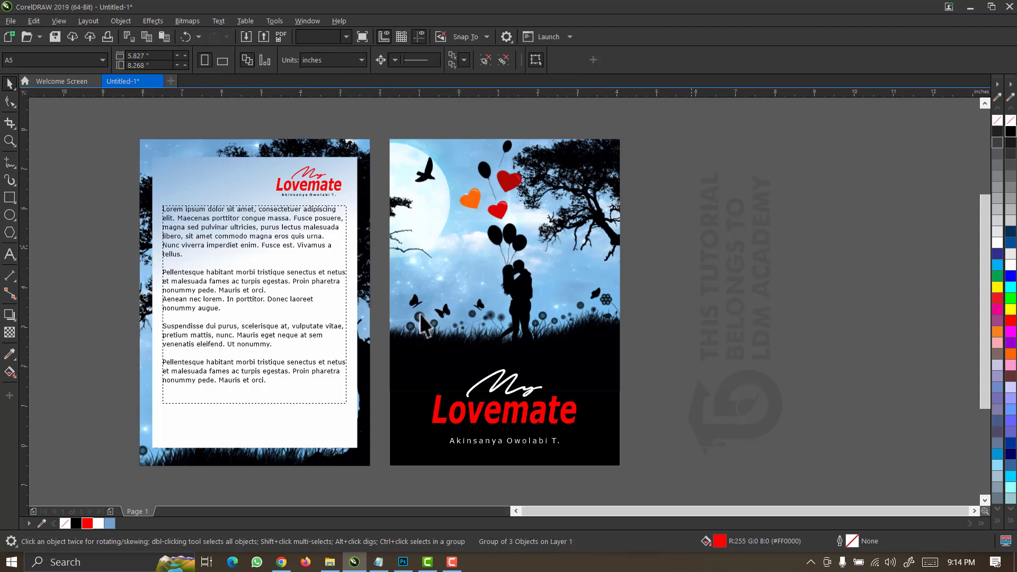
click(272, 393)
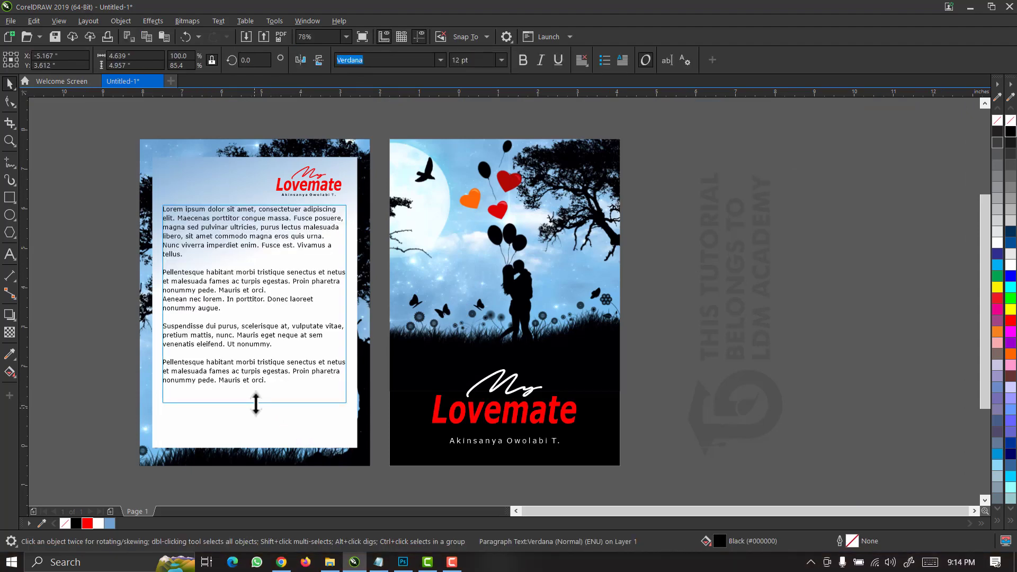
drag(256, 403, 256, 399)
Select the three LABISTAR BOOK PRODUCTION publisher lines in the Notepad notes.
click(379, 562)
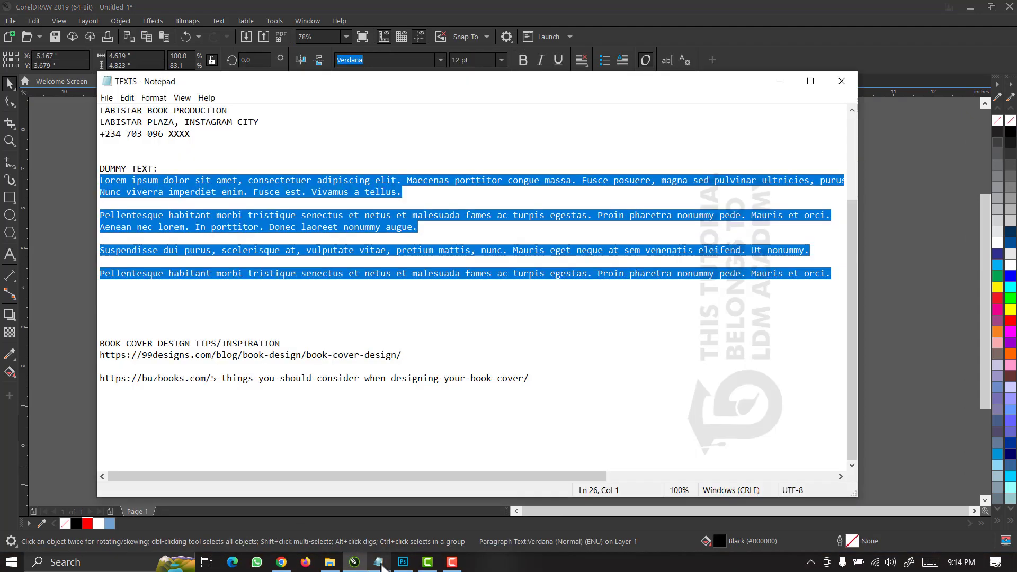
scroll(203, 242, up, 3)
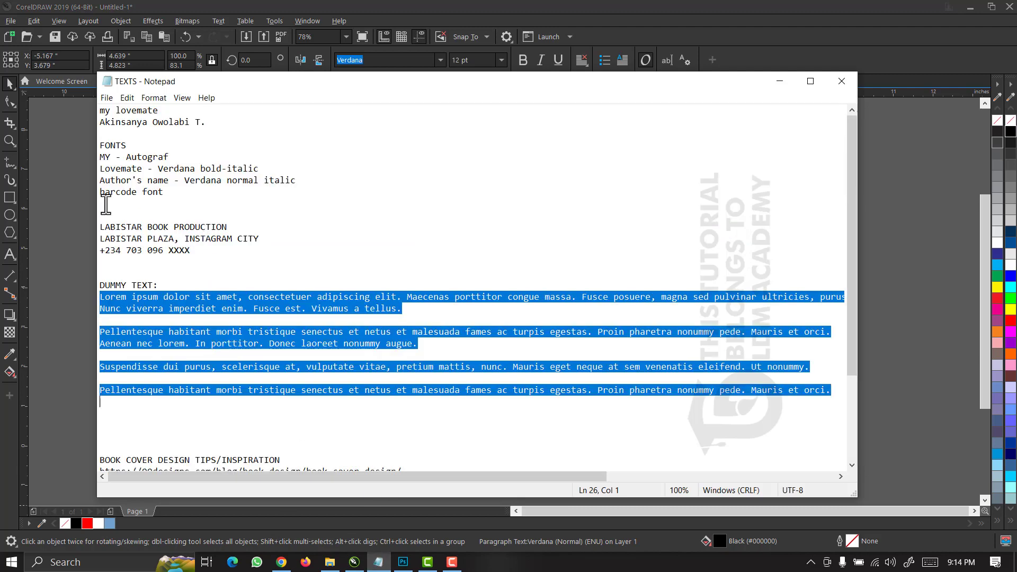
drag(191, 252, 93, 228)
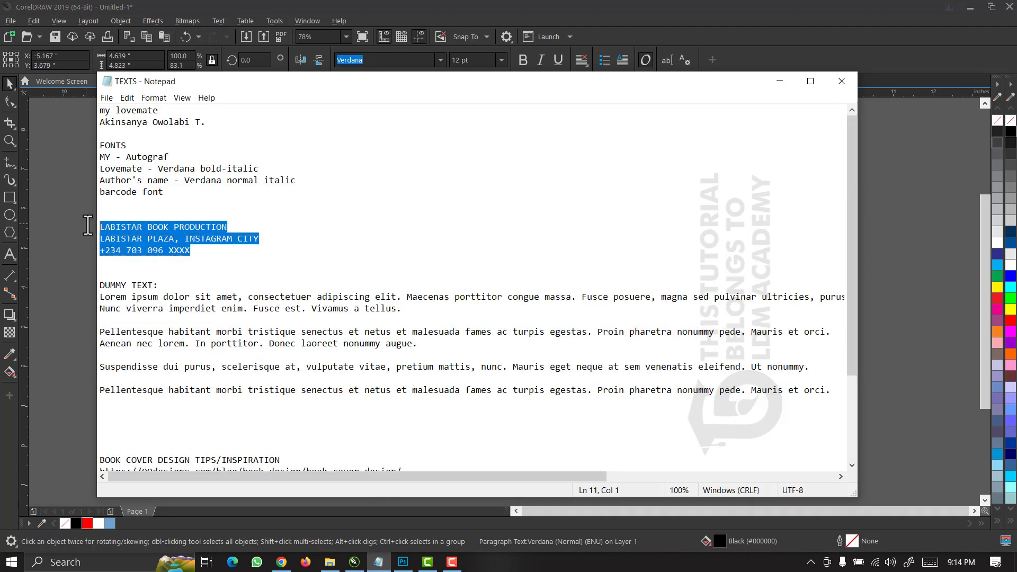
Paste the publisher lines below the blurb, shrink them, and move them to the back cover's lower right.
click(73, 174)
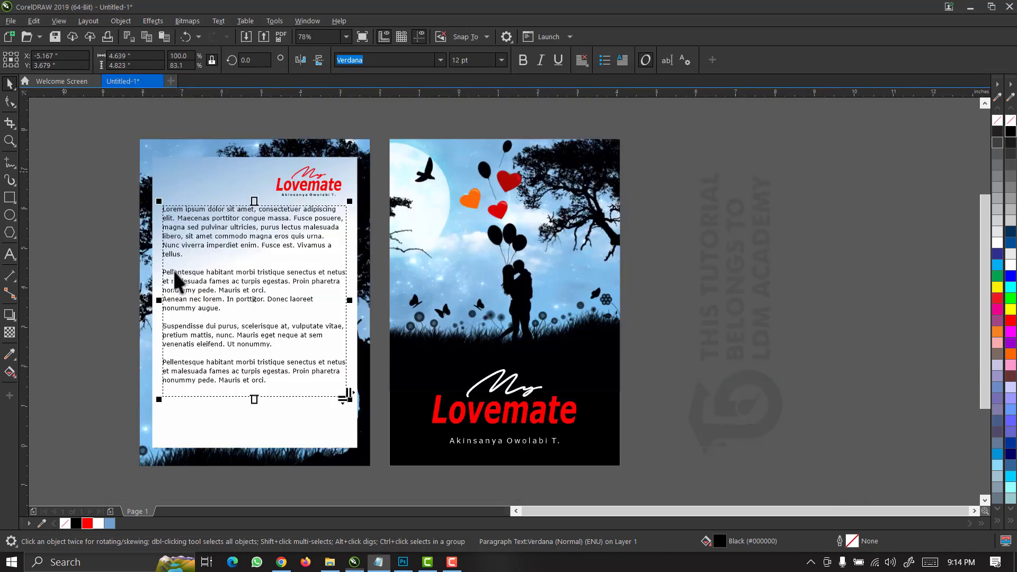
key(z)
drag(123, 488, 118, 471)
key(space)
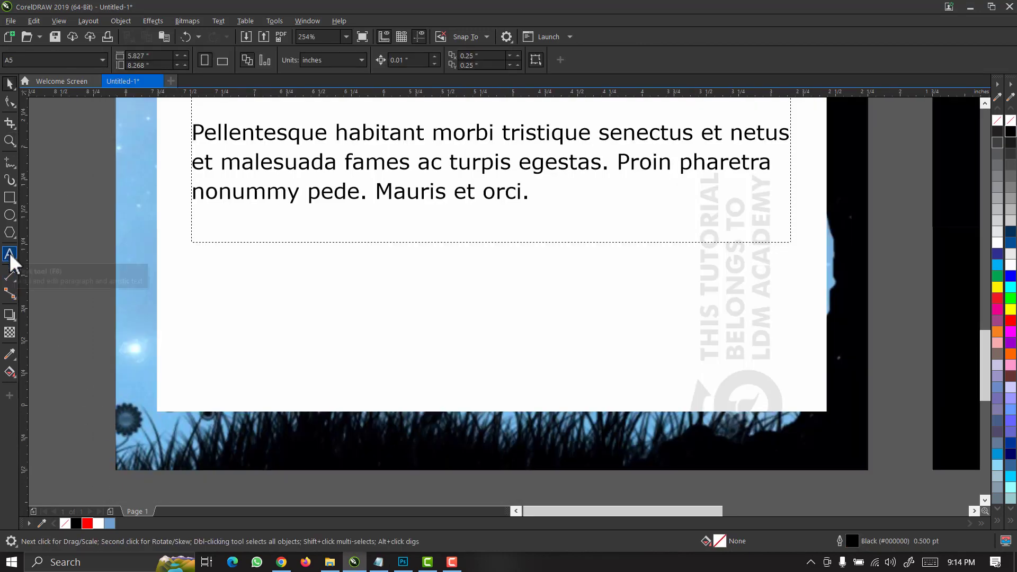
click(9, 253)
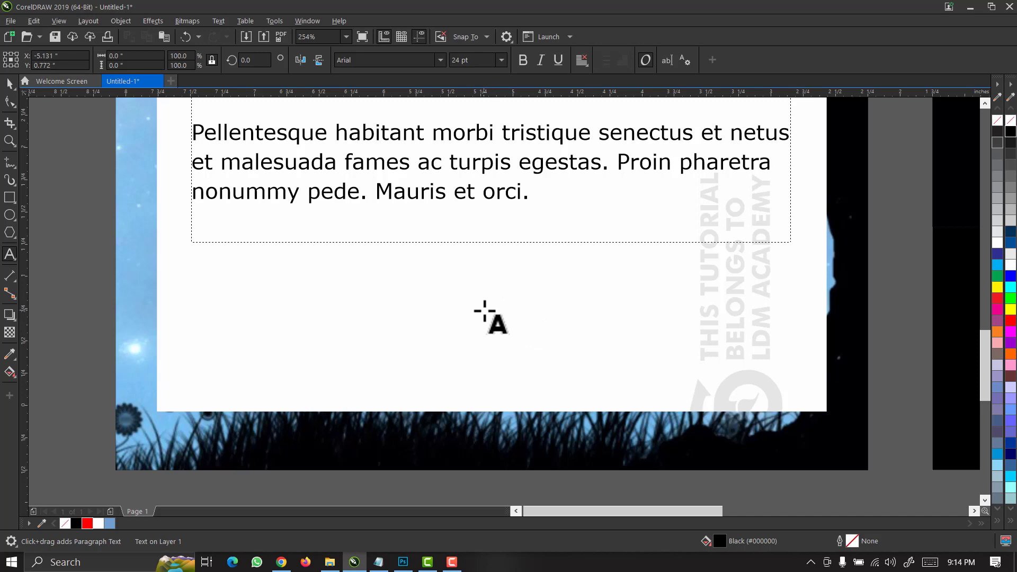
key(ctrl+v)
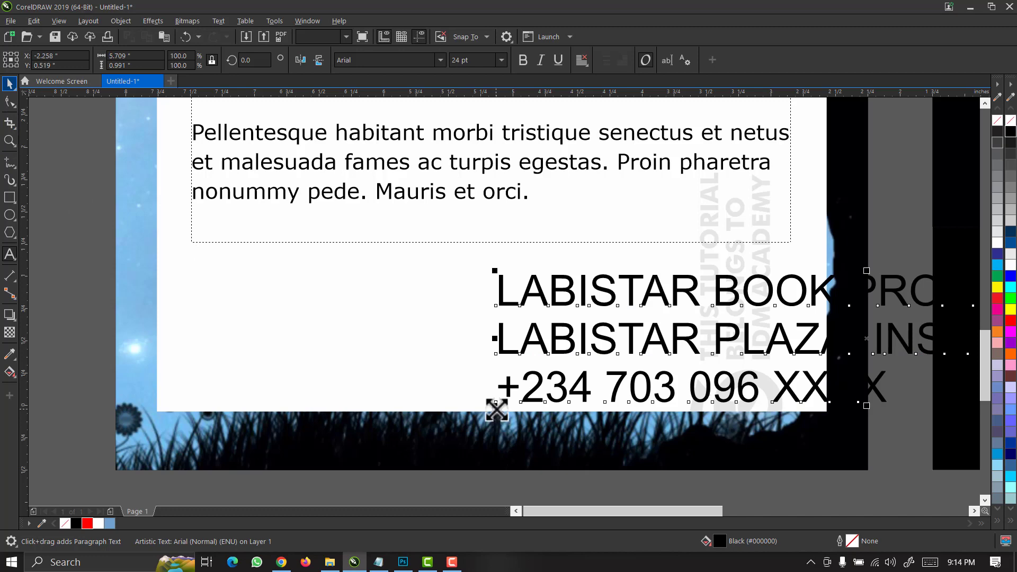
drag(497, 408, 706, 390)
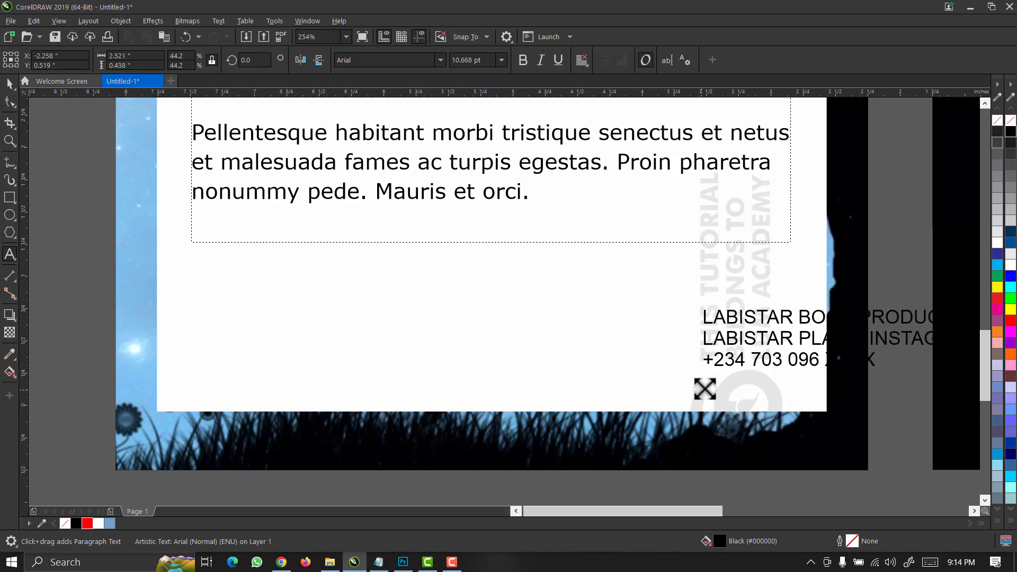
key(space)
drag(747, 341, 505, 343)
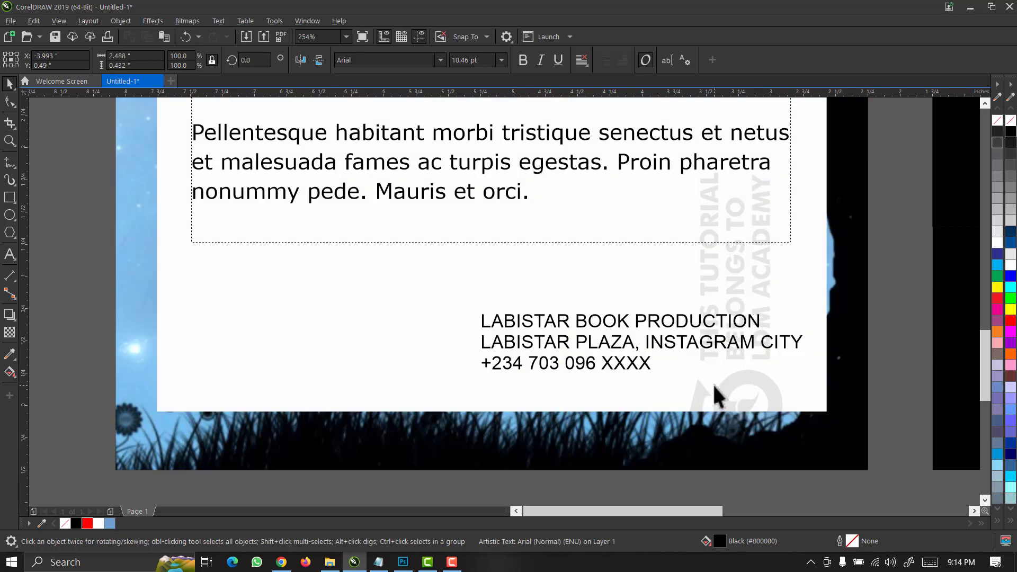
Set the publisher text to Verdana regular and scale it down to about 9 pt.
click(436, 60)
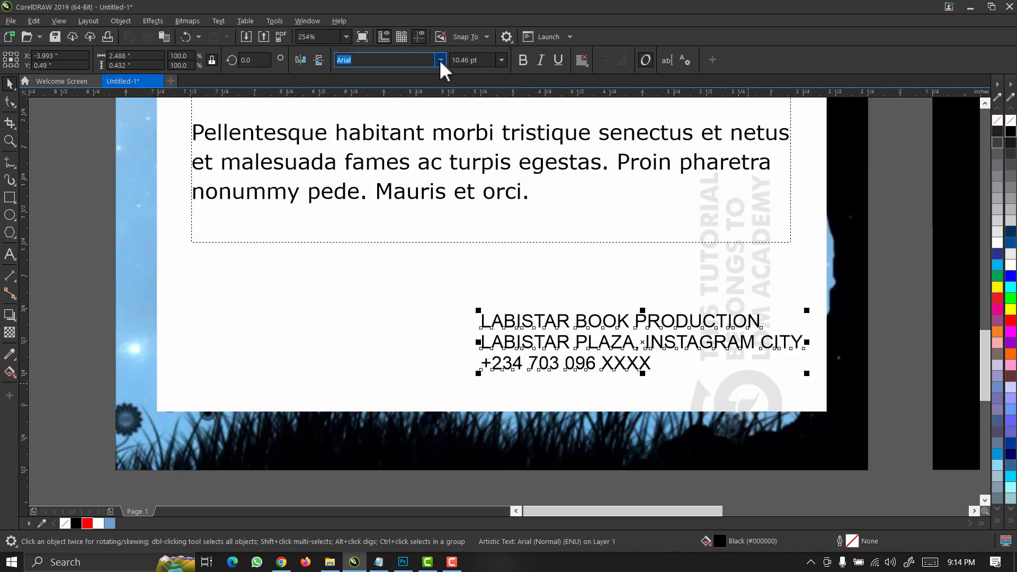
click(440, 59)
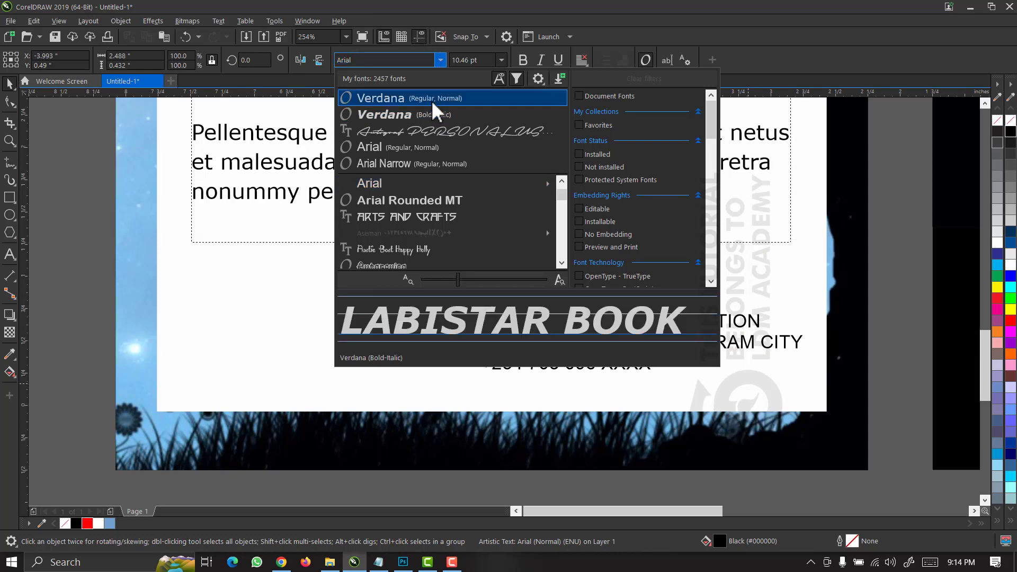
click(432, 99)
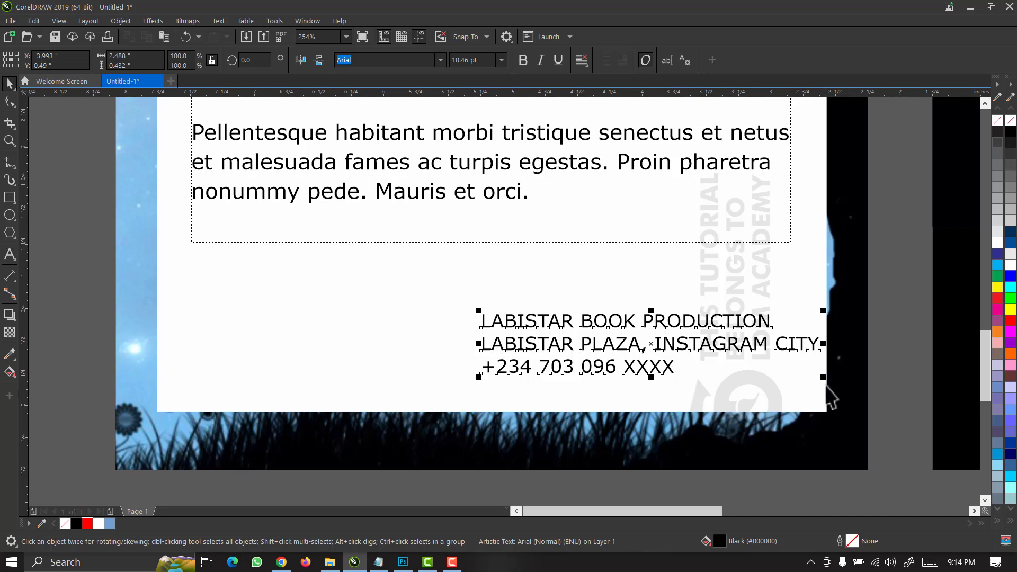
drag(822, 376, 776, 381)
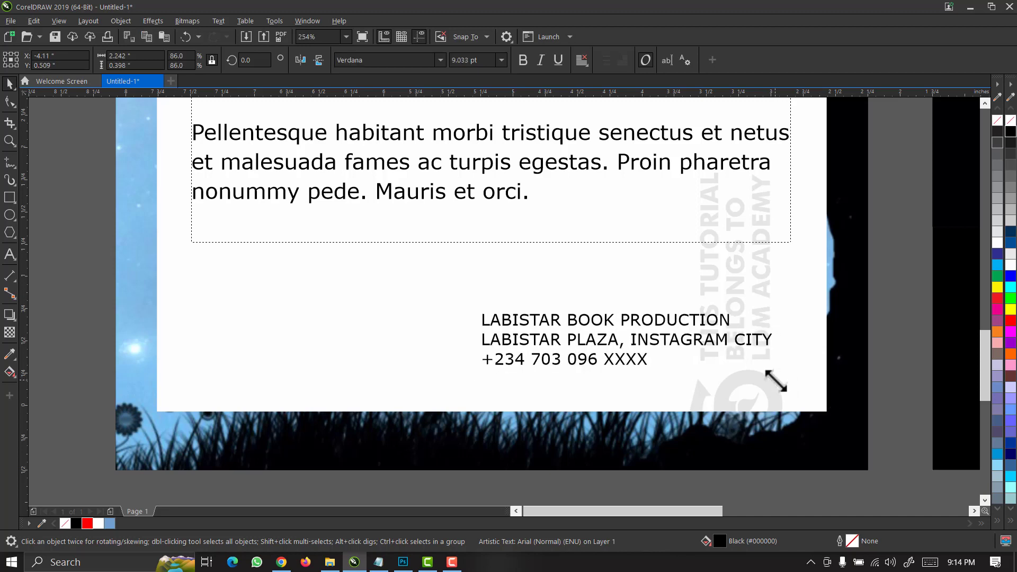
Make the three address lines bold and centre-aligned.
click(525, 60)
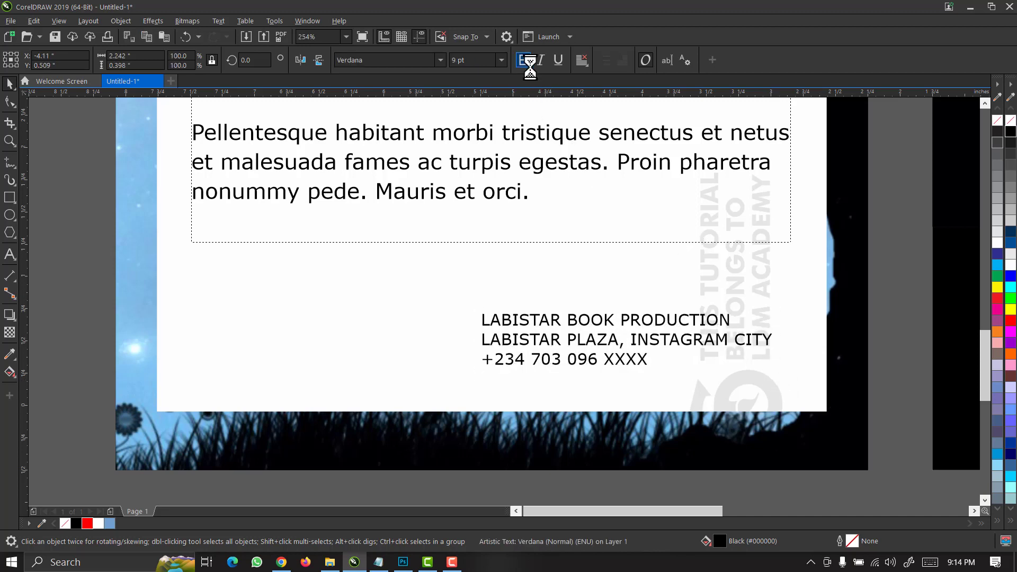
click(581, 60)
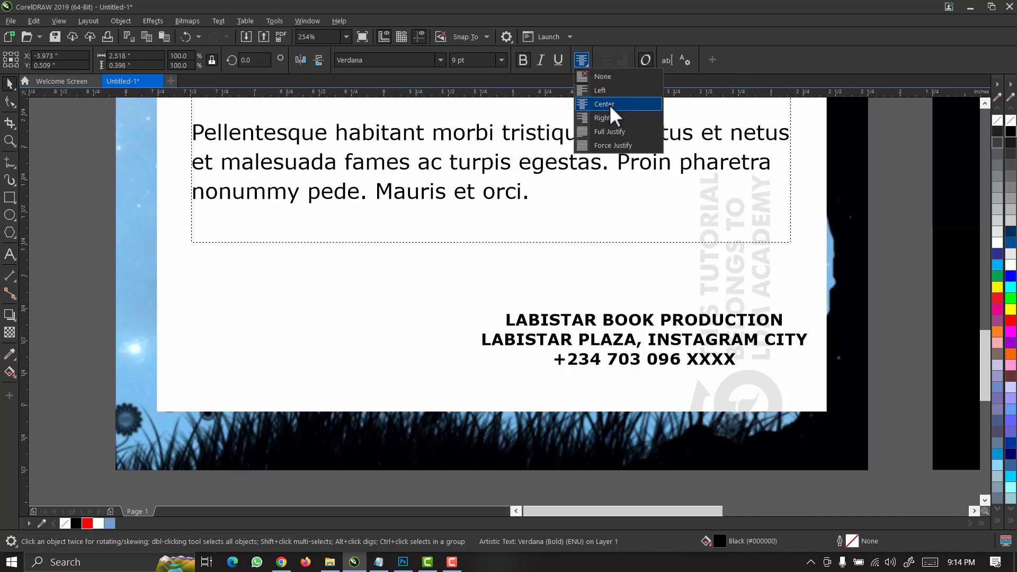
click(609, 104)
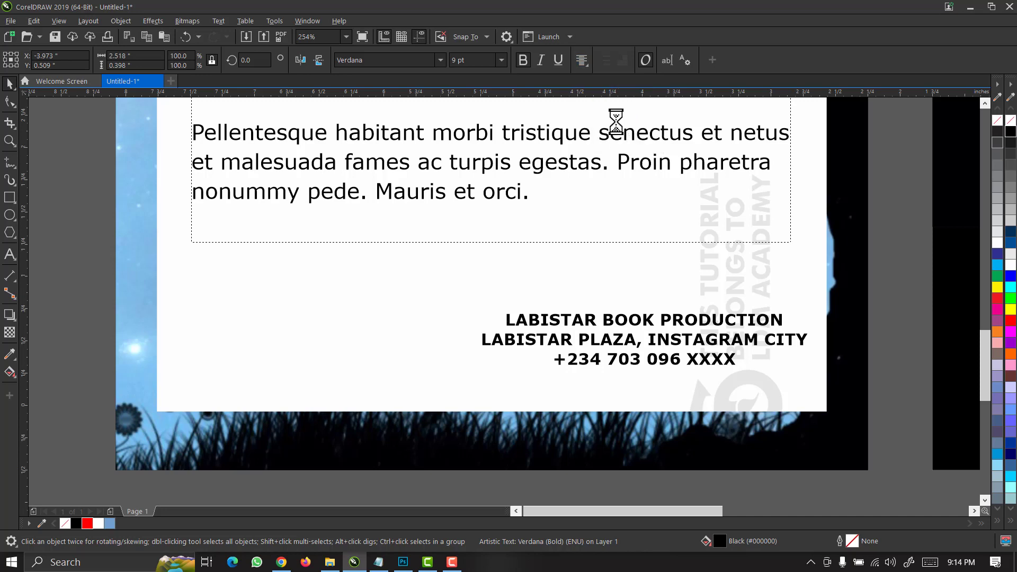
Enlarge the LABISTAR BOOK PRODUCTION line and set it to Verdana Bold-Italic.
click(702, 331)
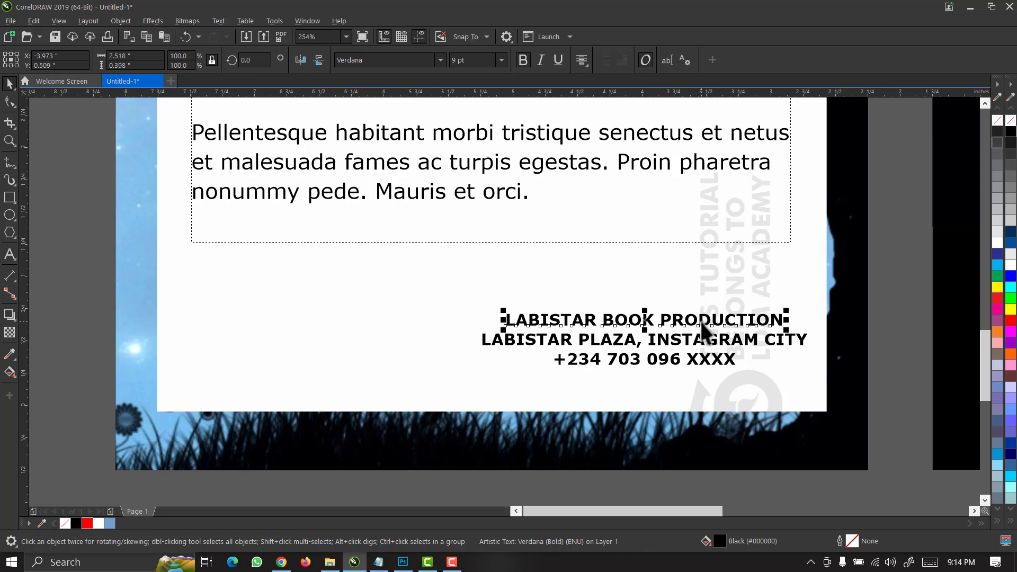
drag(787, 309, 844, 288)
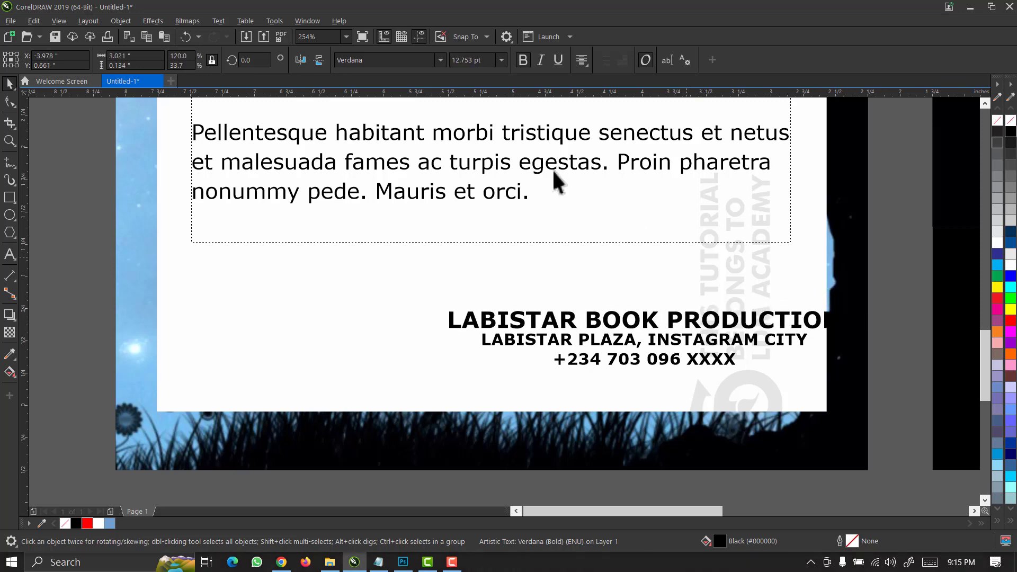
click(441, 60)
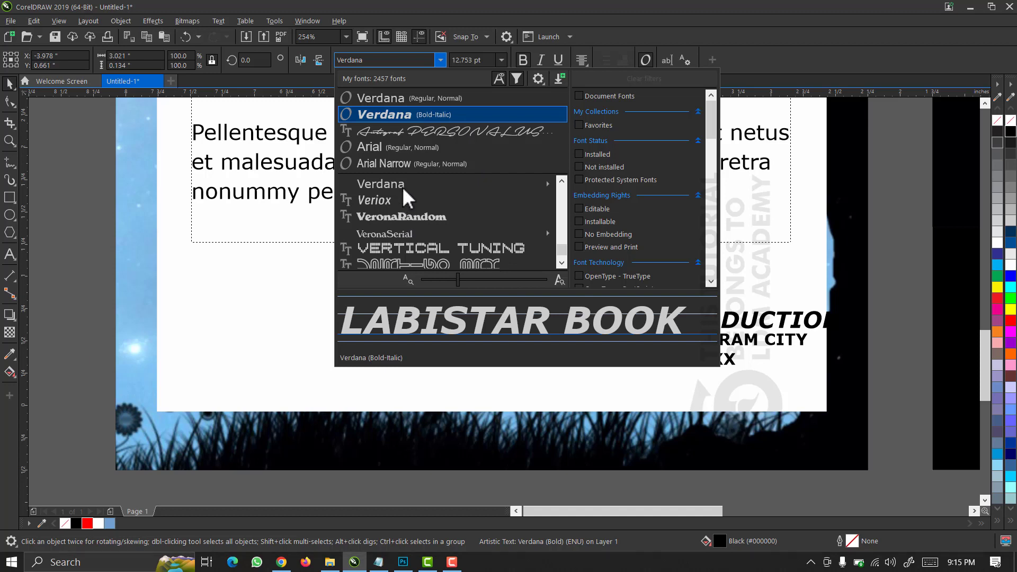
click(411, 116)
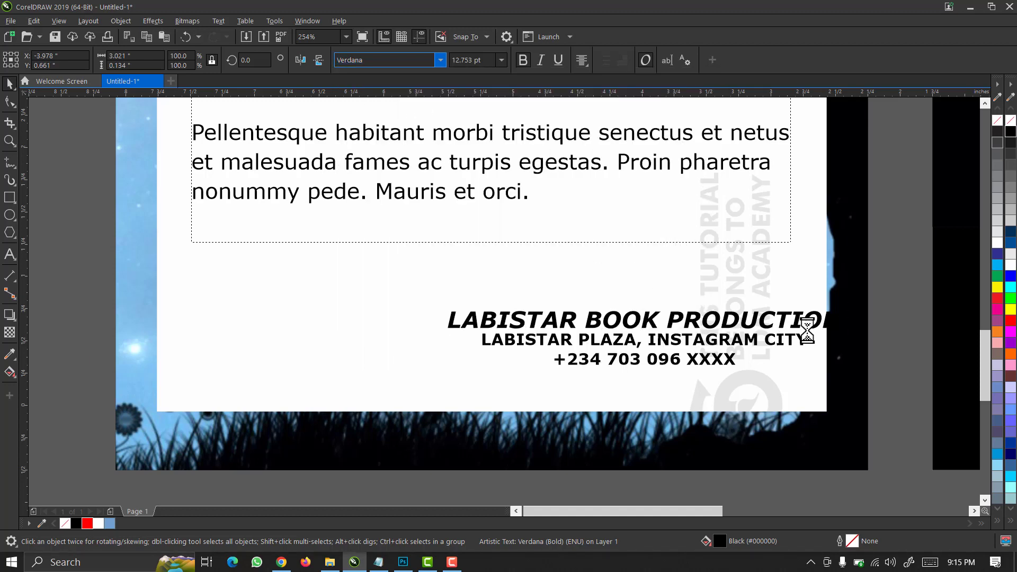
Move and shrink the three publisher lines to fit the page, then group them.
drag(892, 277, 364, 415)
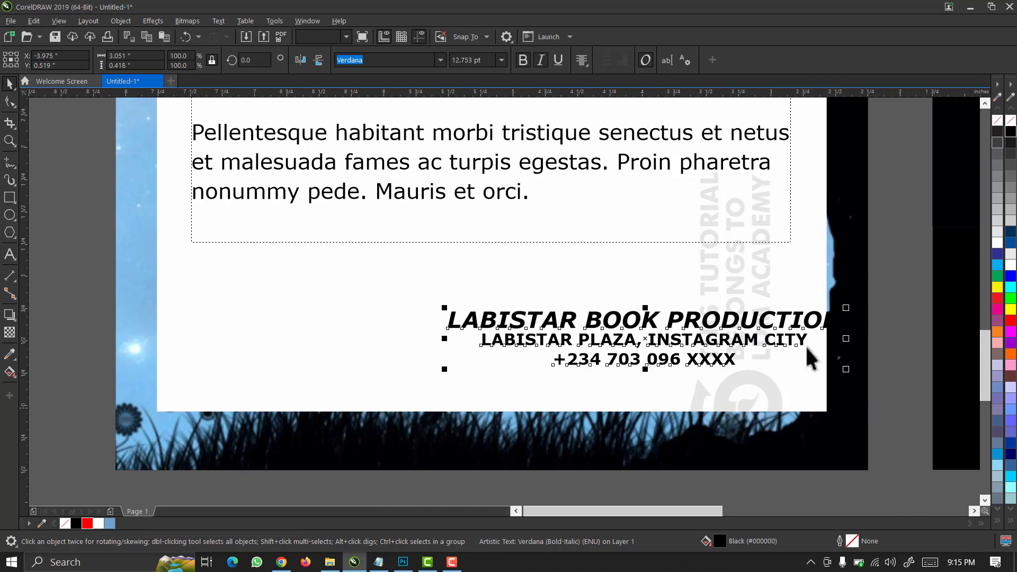
drag(743, 341, 683, 344)
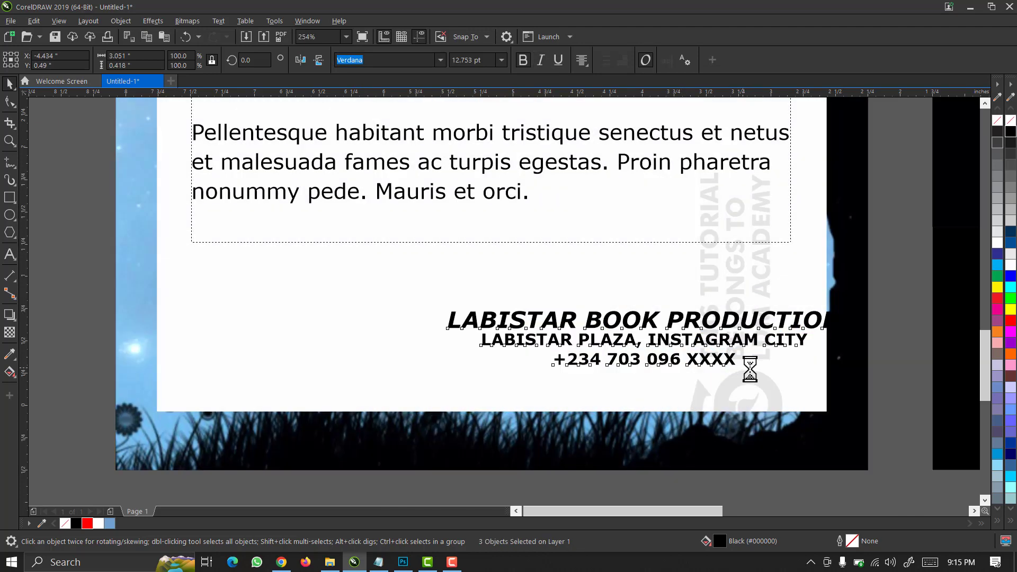
drag(786, 373, 684, 408)
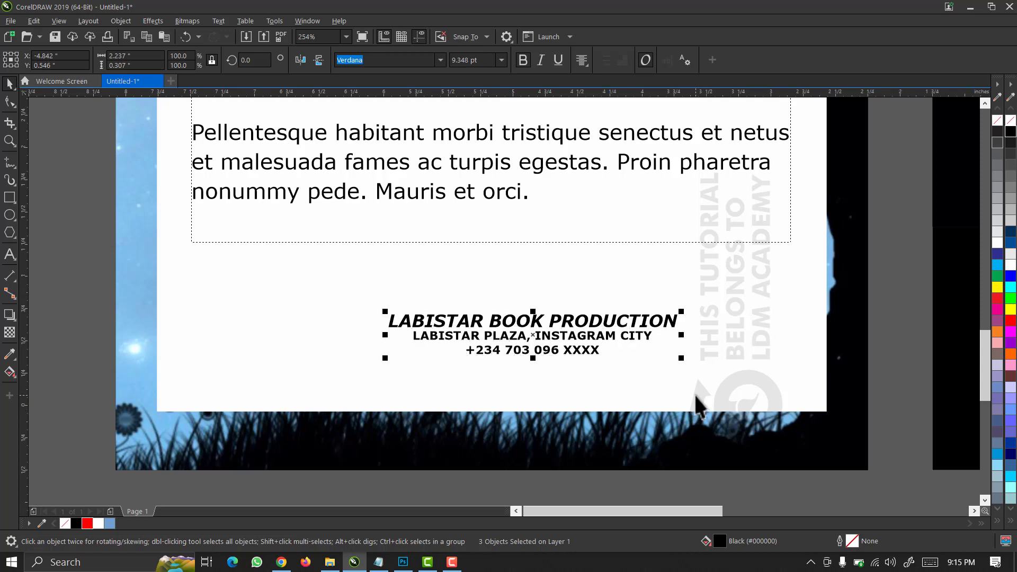
key(ctrl+g)
key(F8)
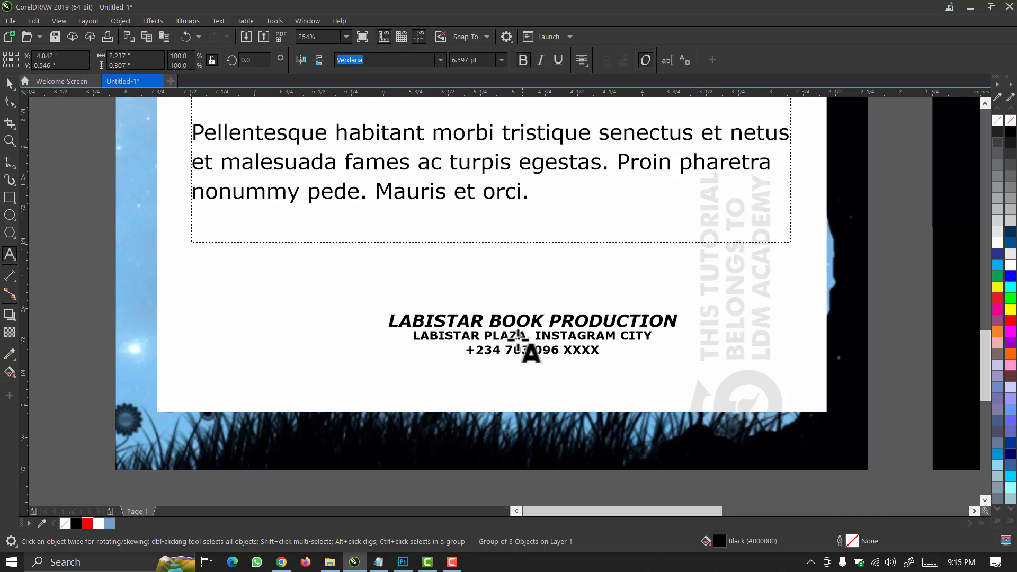
click(9, 85)
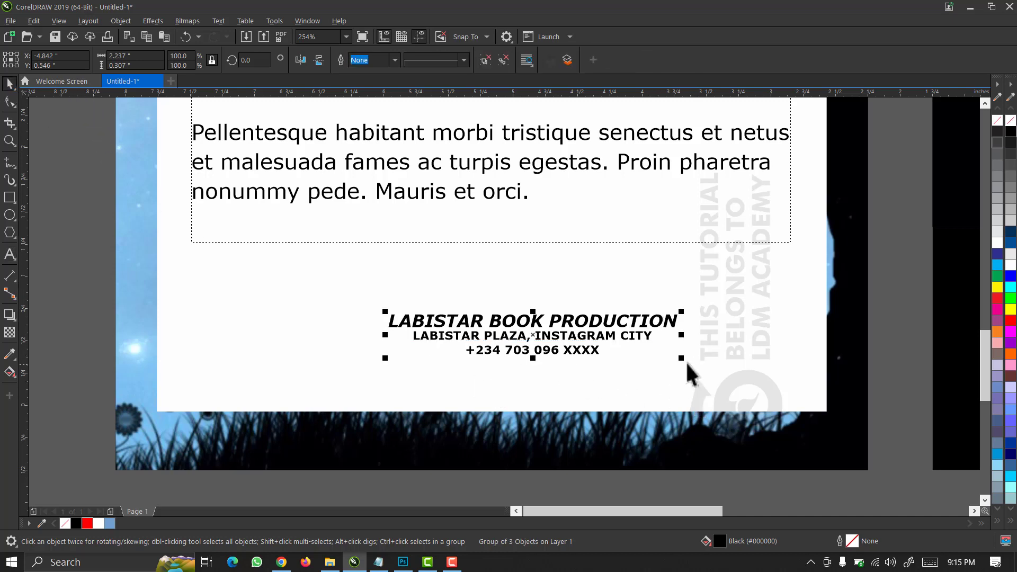
Scale the publisher group to about 86% and right-align it with the blurb paragraph.
drag(682, 359, 705, 334)
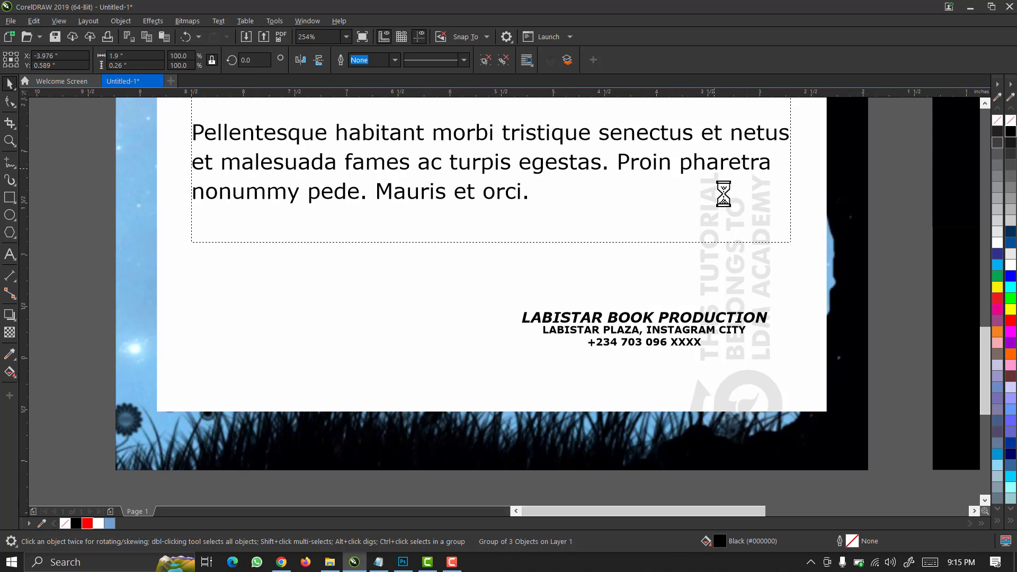
scroll(733, 196, down, 1)
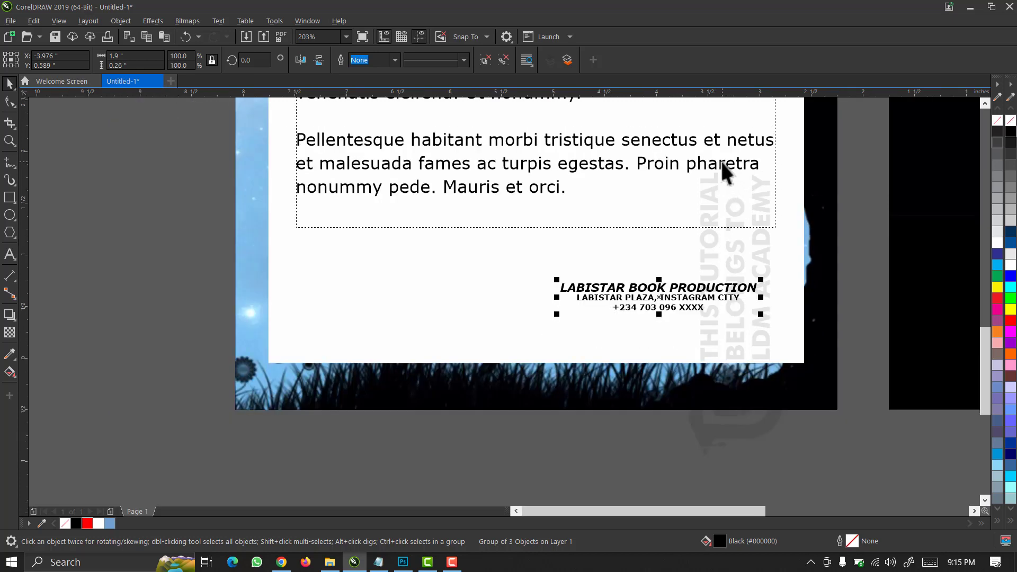
shift+click(720, 161)
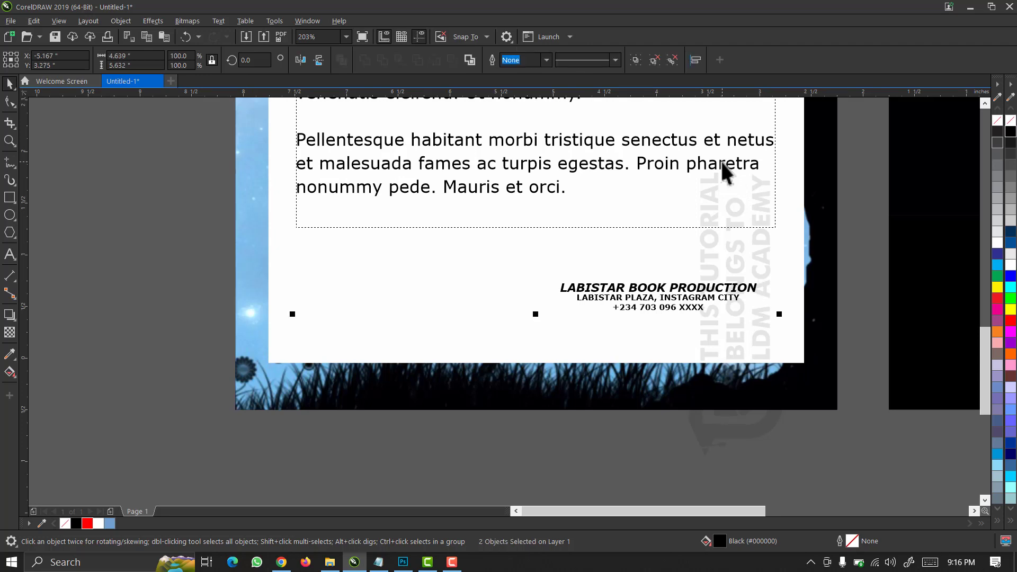
key(r)
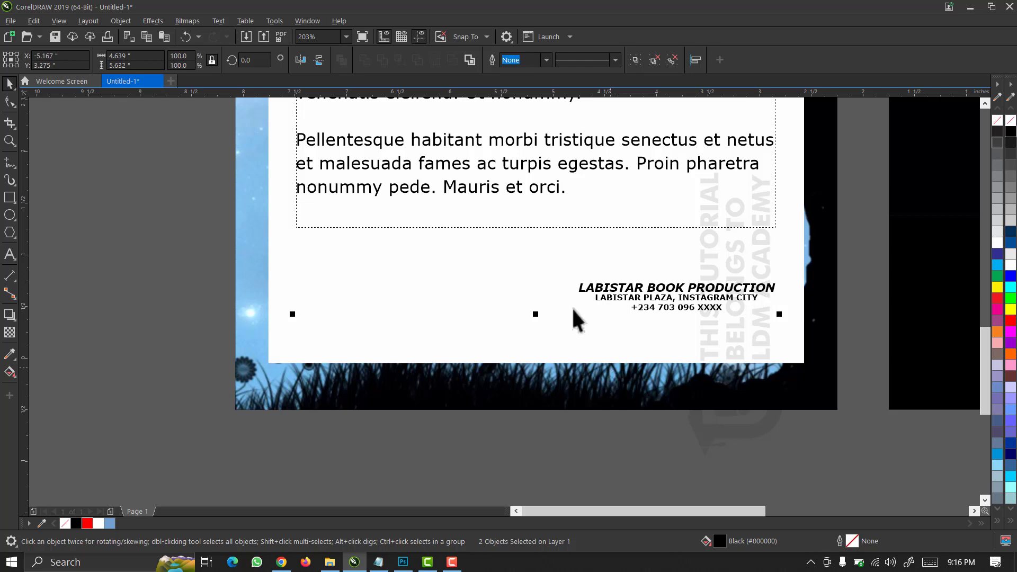
click(605, 462)
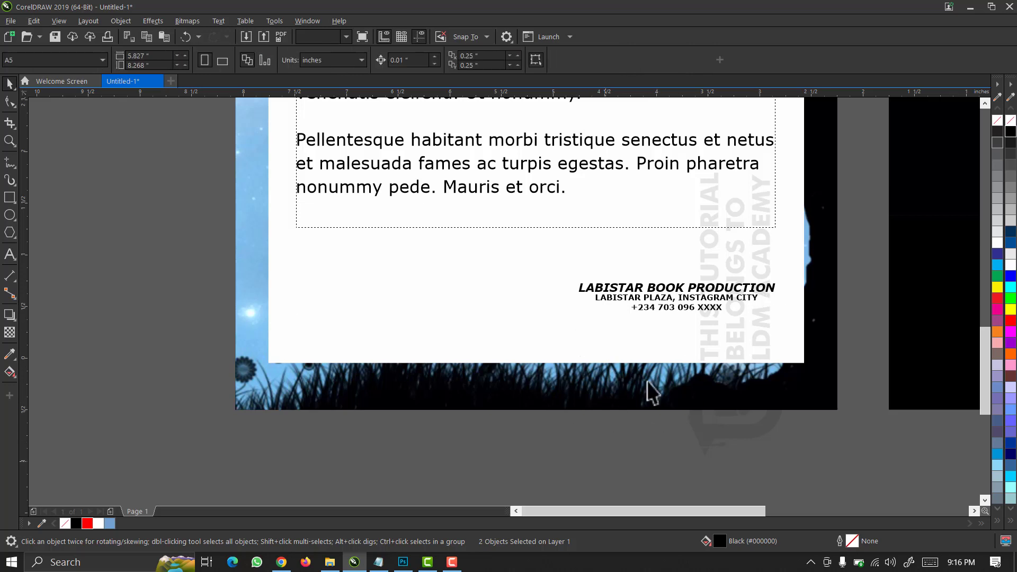
click(663, 289)
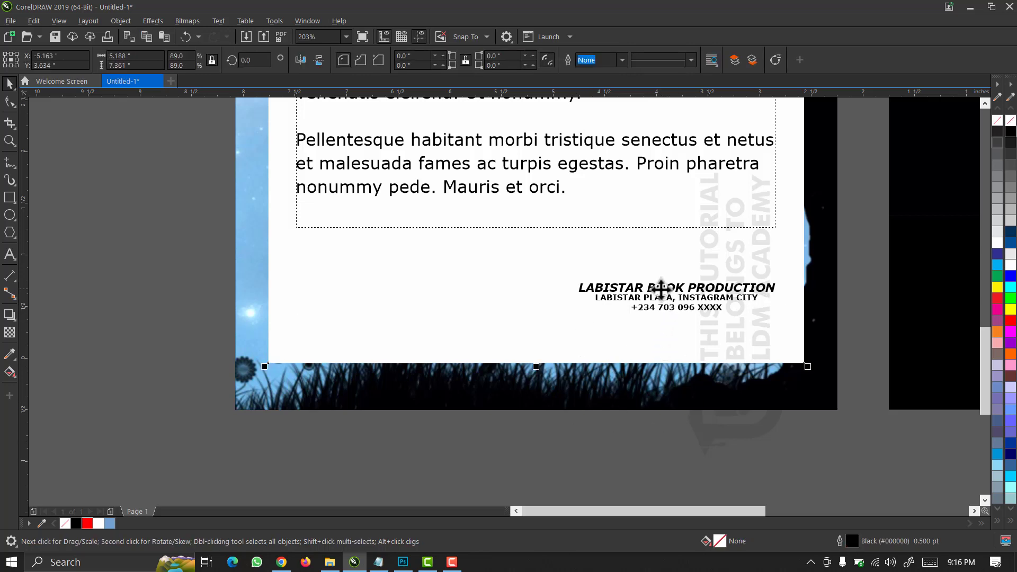
click(656, 298)
Ungroup the publisher block and colour only the LABISTAR BOOK PRODUCTION line red.
click(490, 60)
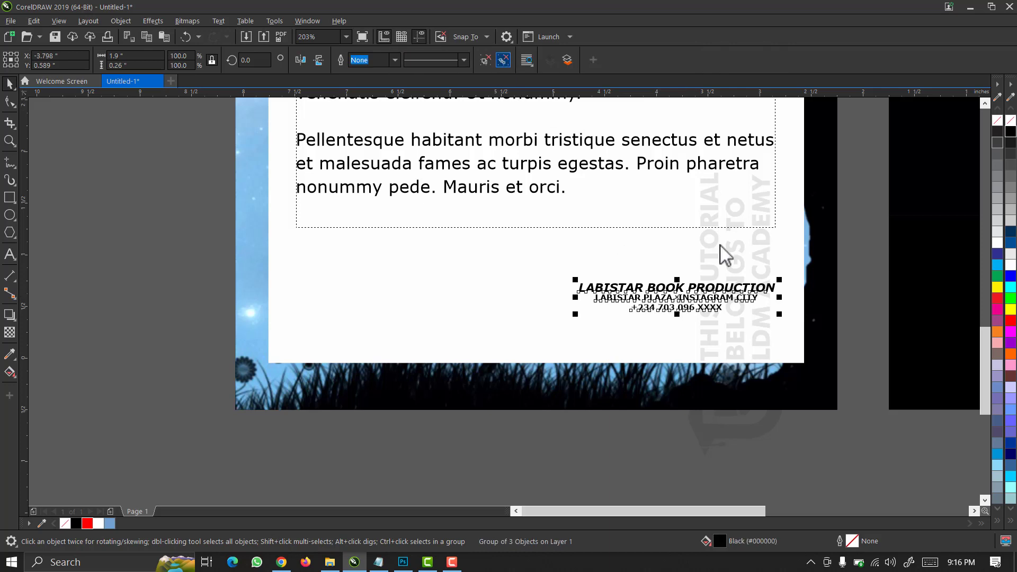
click(808, 444)
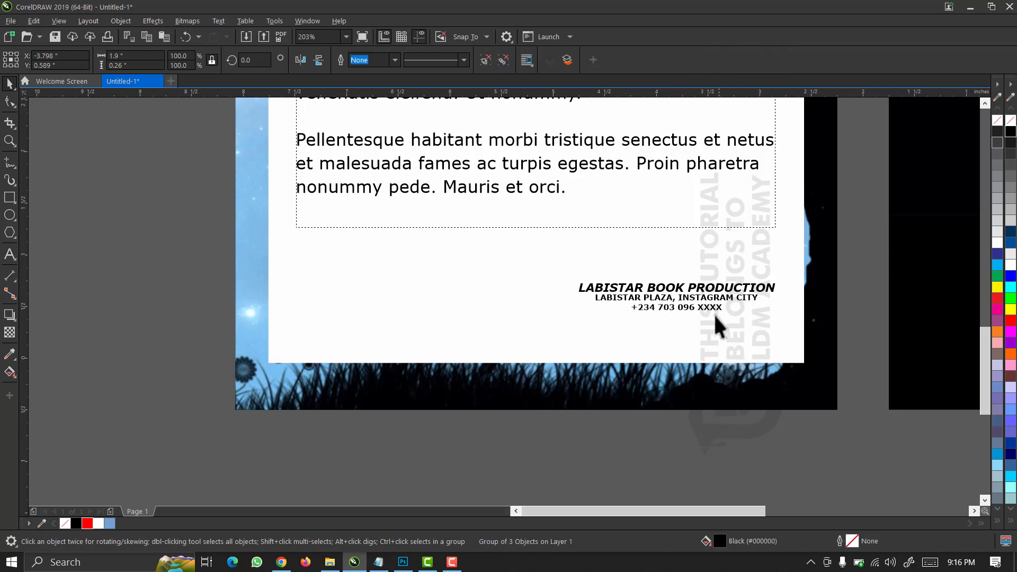
click(707, 285)
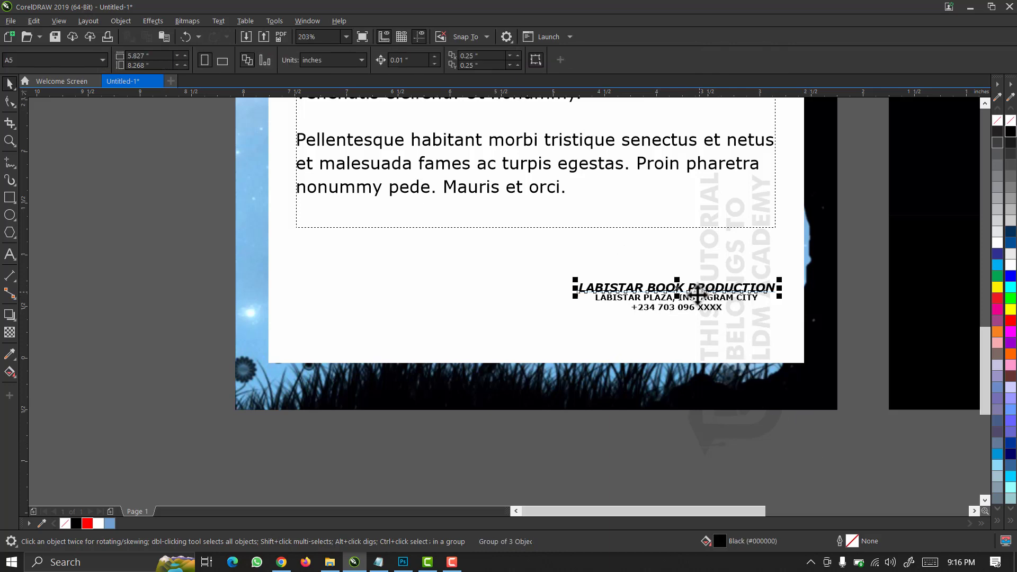
click(87, 523)
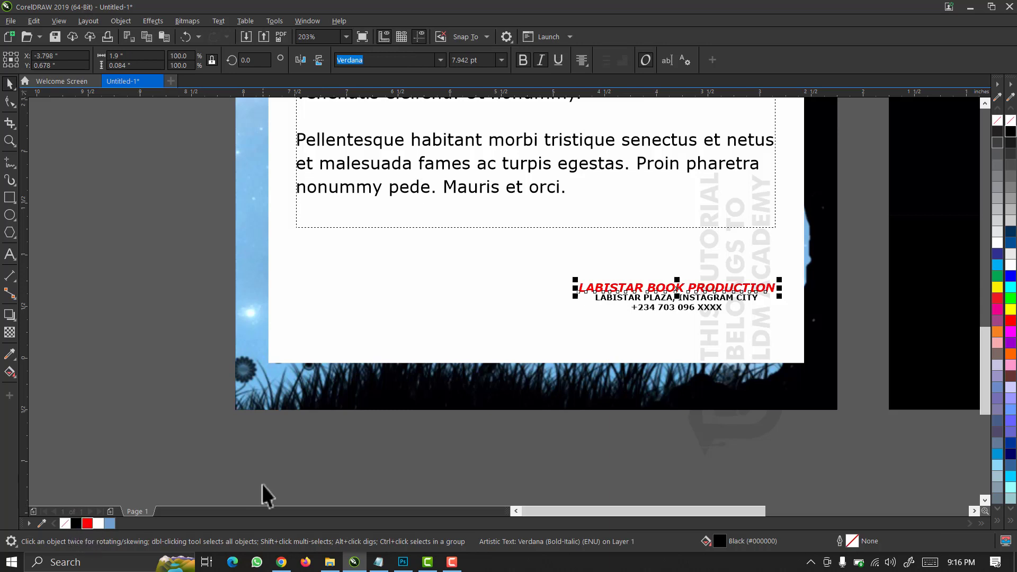
drag(831, 453, 496, 225)
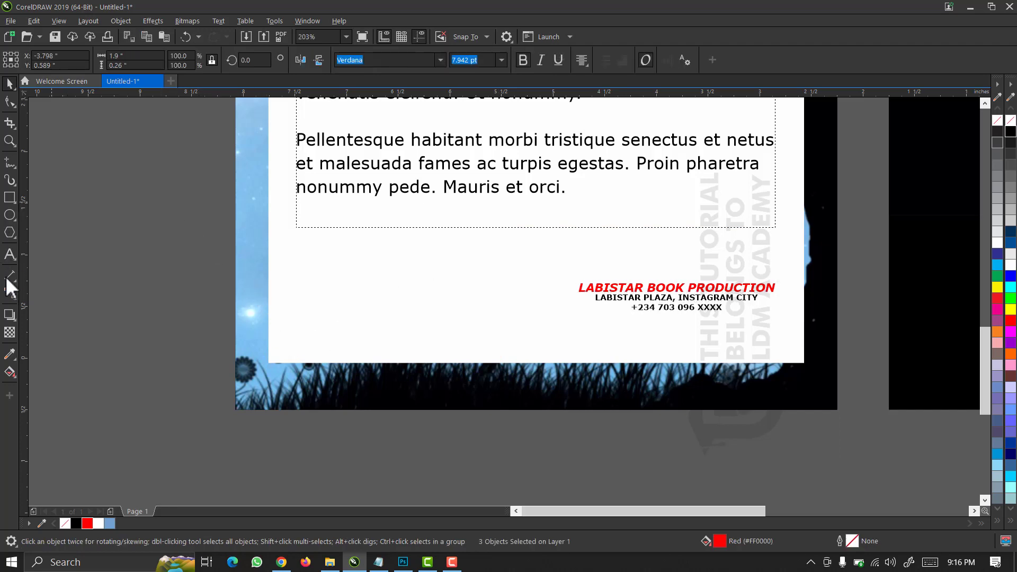
key(Escape)
Add a new text object reading 'labistar'.
click(11, 256)
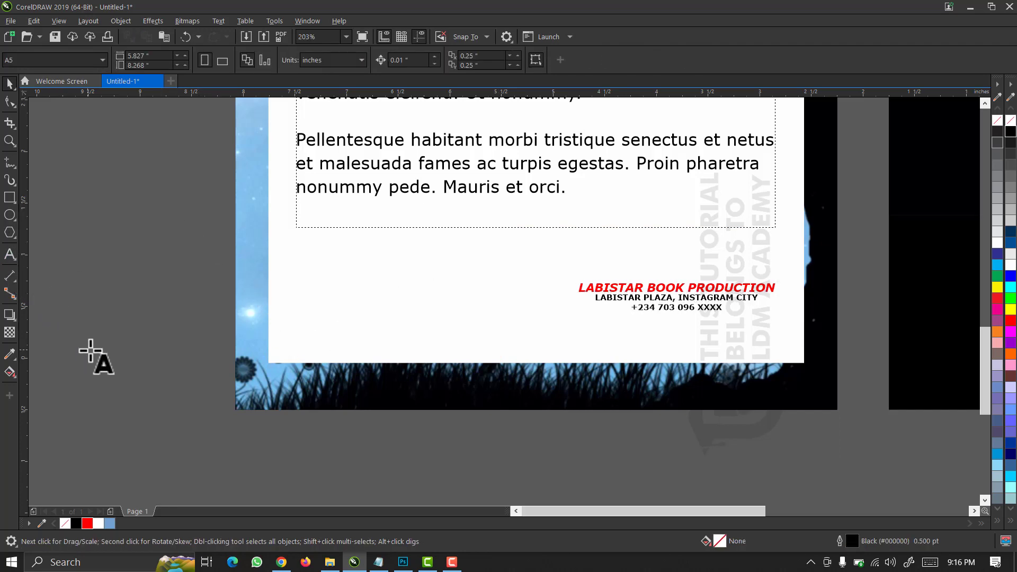
text(lab)
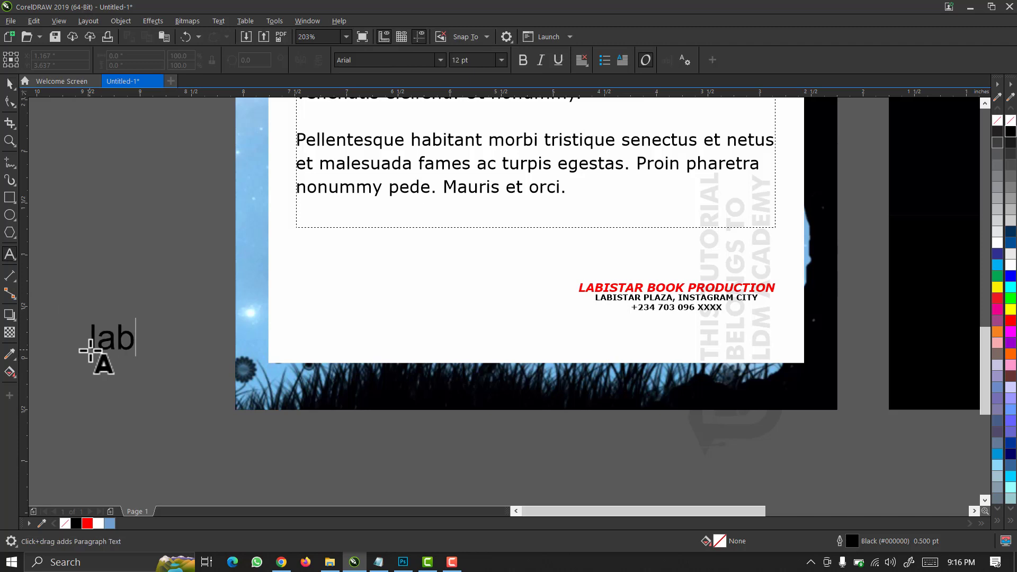
text(istar)
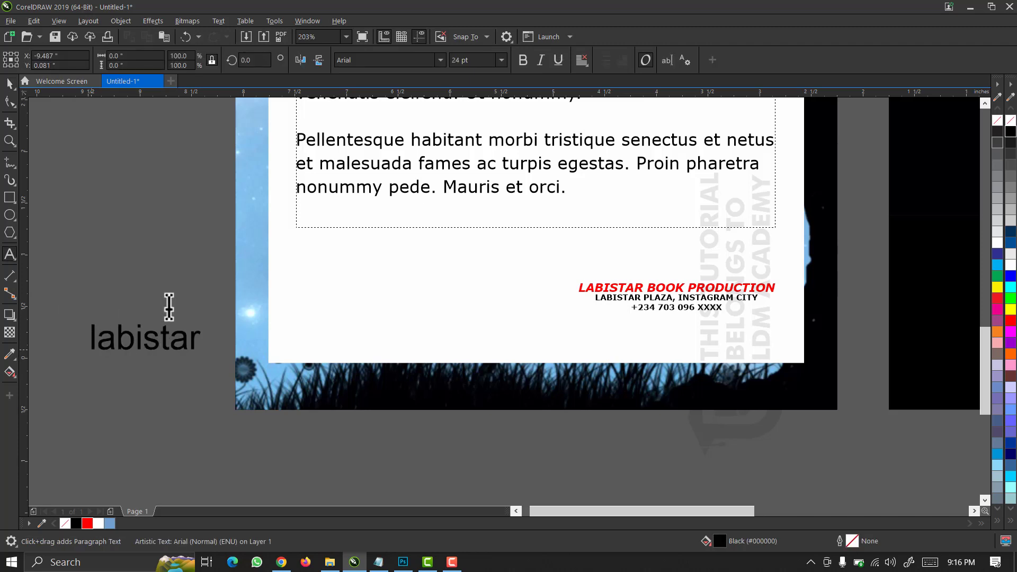
click(10, 84)
click(13, 81)
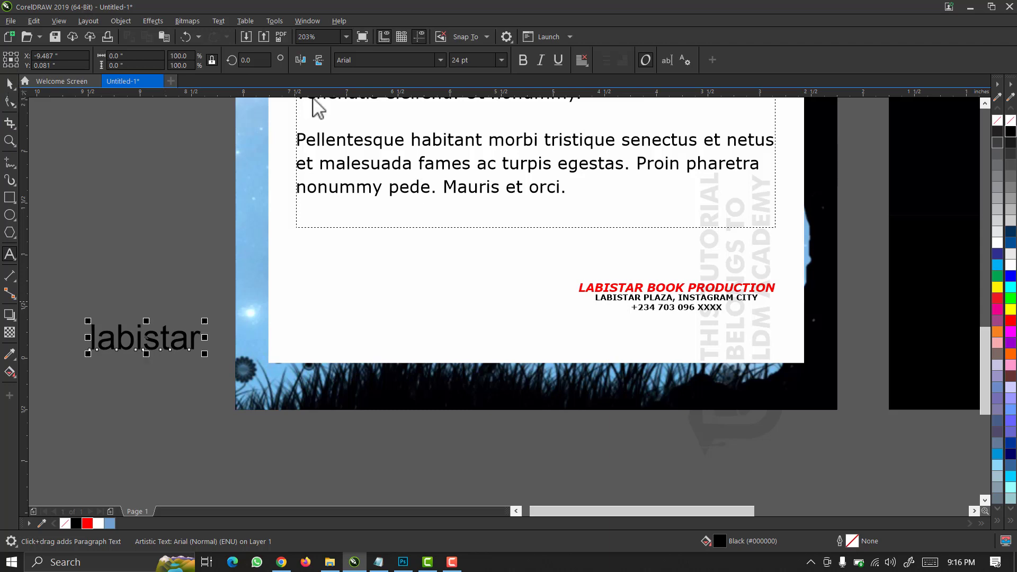
Apply a barcode font found by searching 'bar' and place it at the back cover's lower left.
click(439, 62)
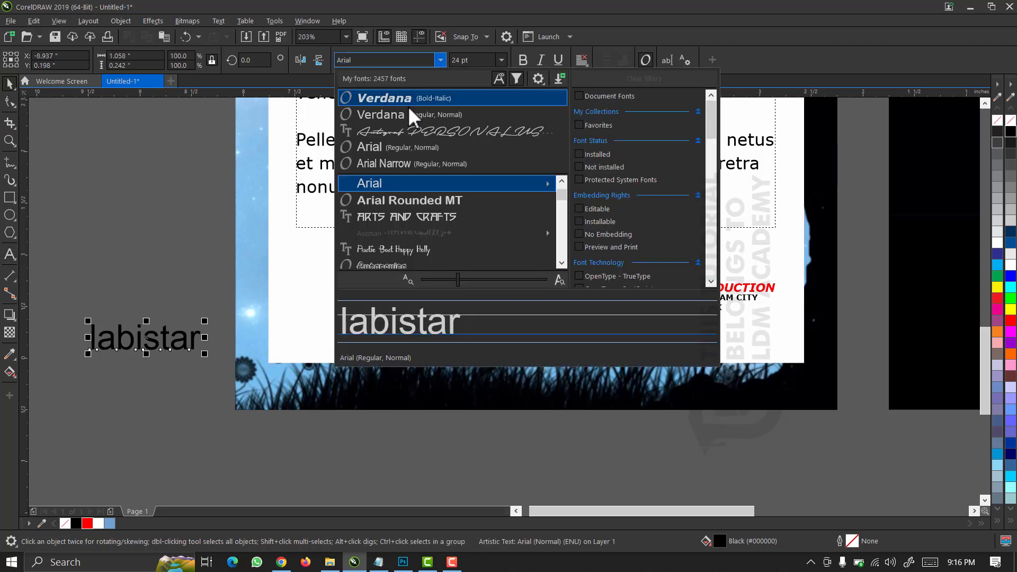
click(378, 60)
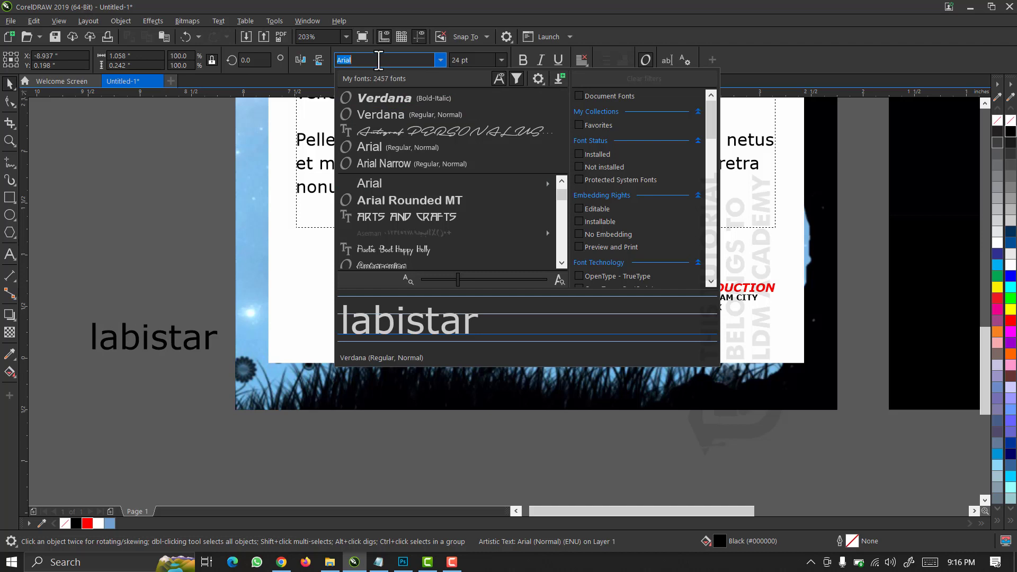
text(b)
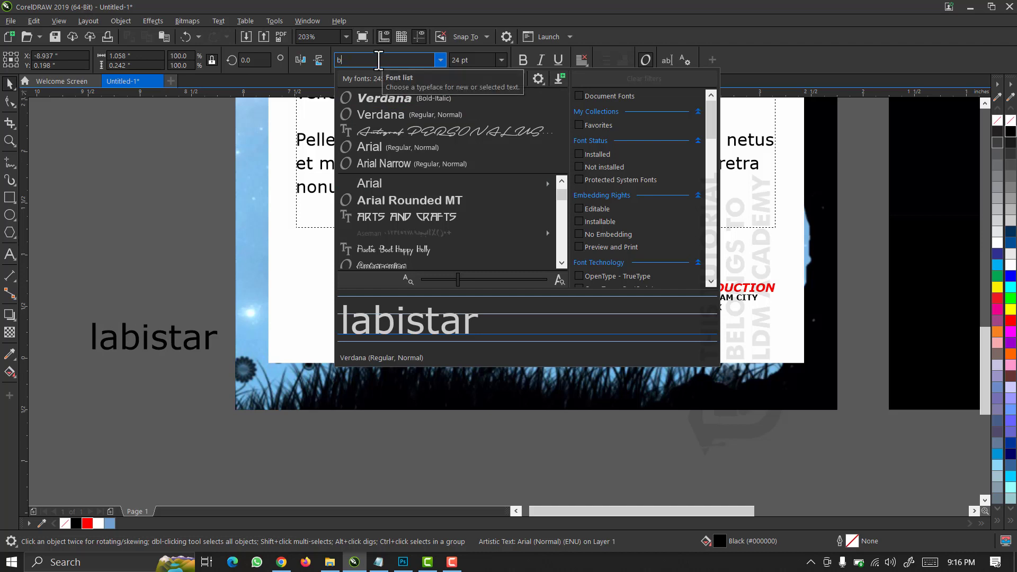
text(ar)
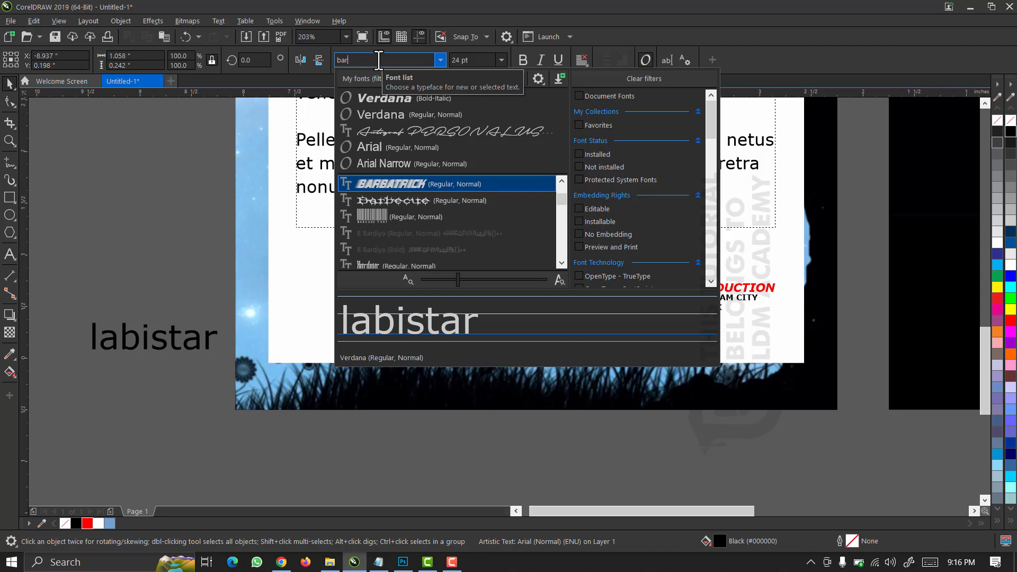
click(371, 200)
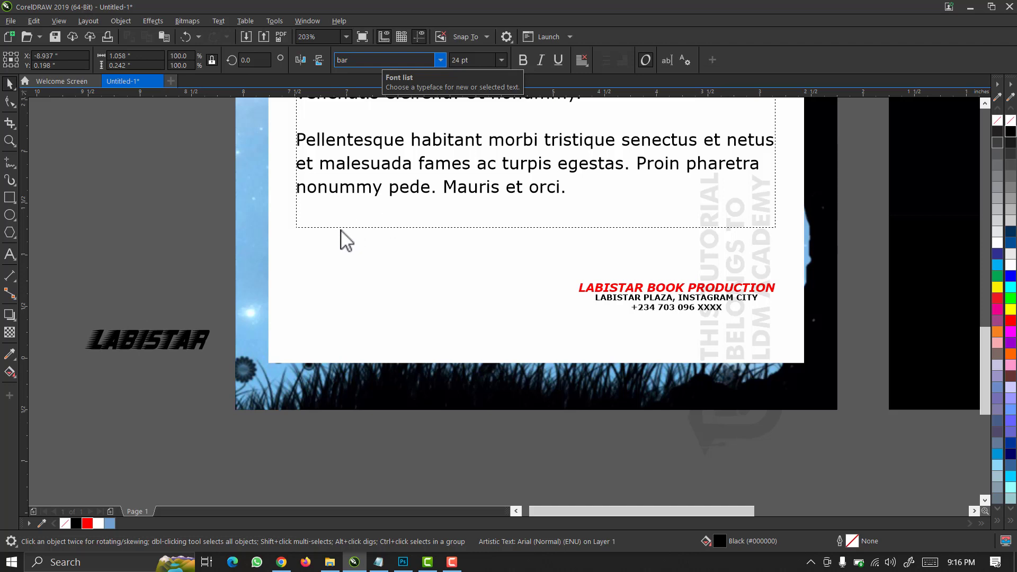
key(Return)
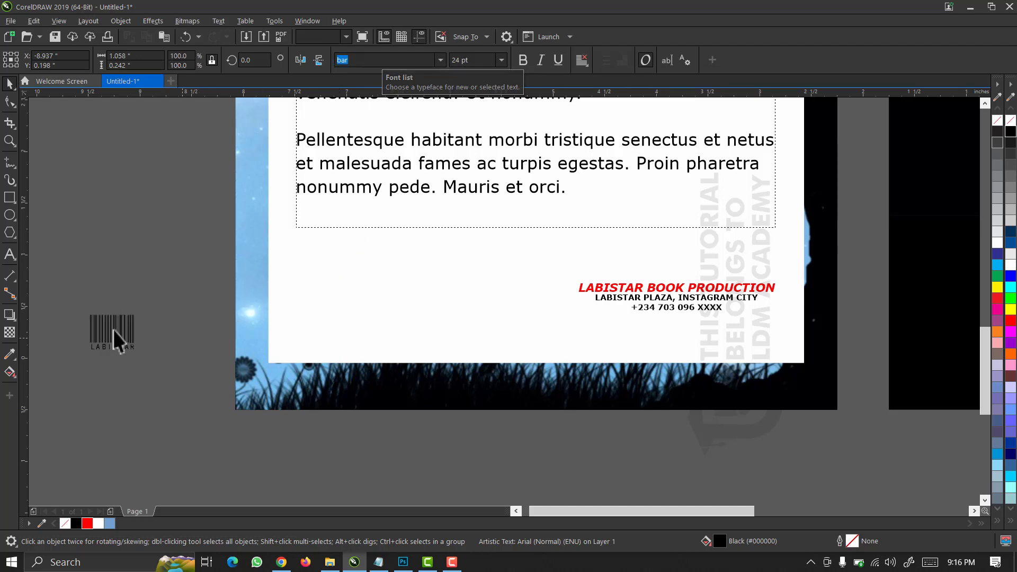
click(112, 336)
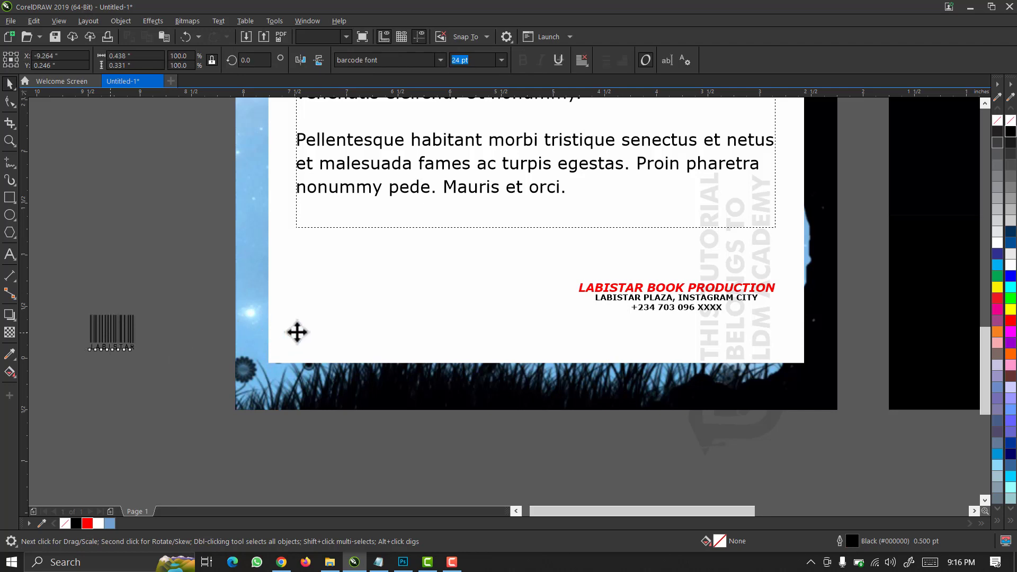
drag(297, 332, 418, 313)
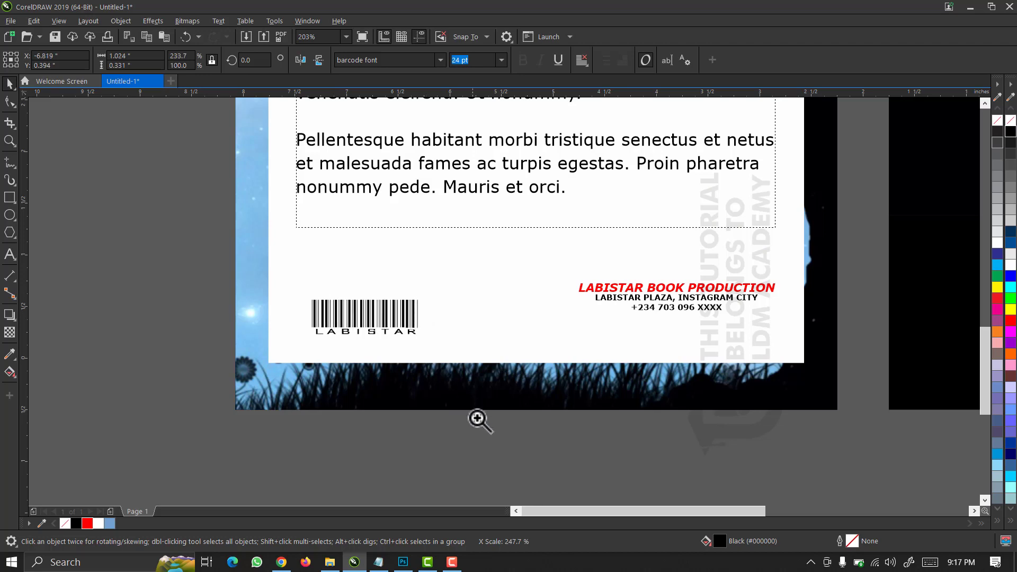
drag(502, 444, 245, 247)
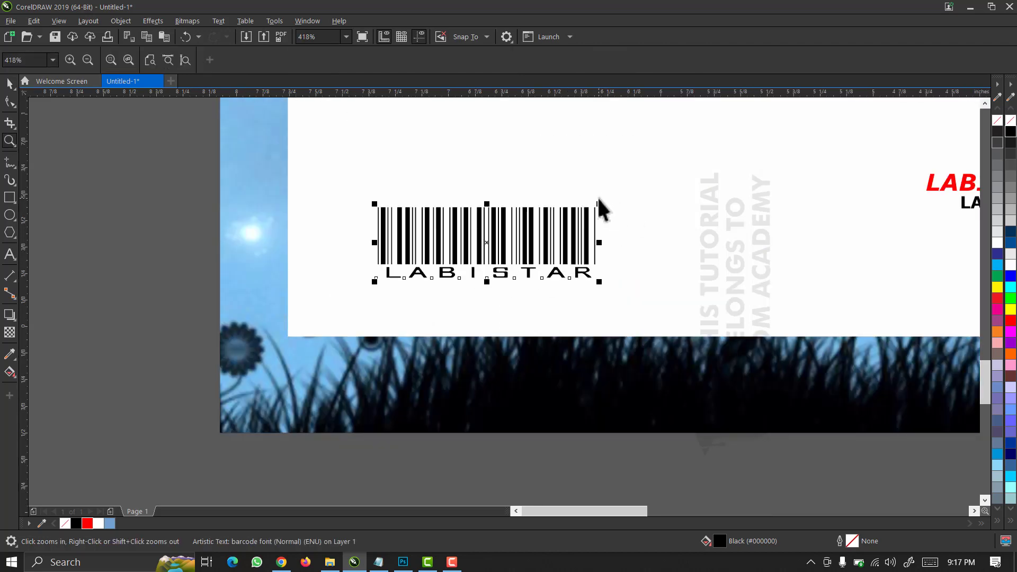
Enlarge the barcode text and convert it to curves.
key(space)
drag(600, 202, 690, 159)
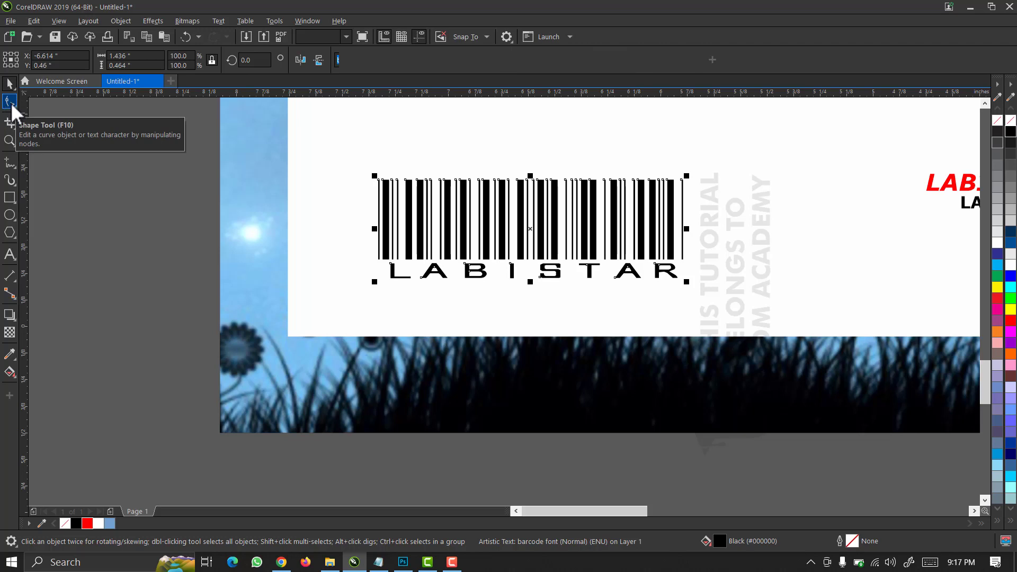
key(ctrl+q)
Delete the LABISTAR letter nodes so only the barcode bars remain.
click(10, 104)
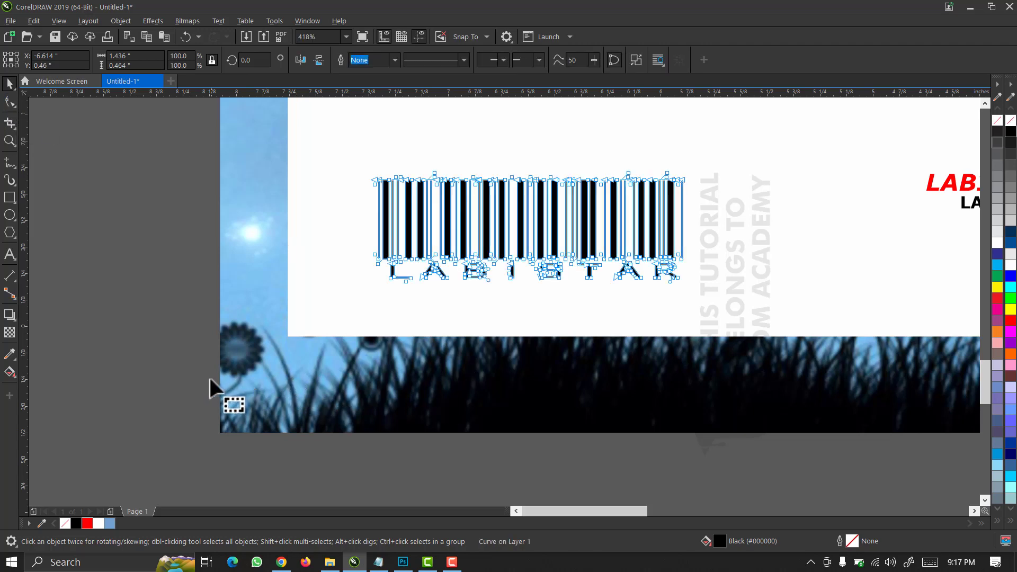
drag(205, 375, 736, 261)
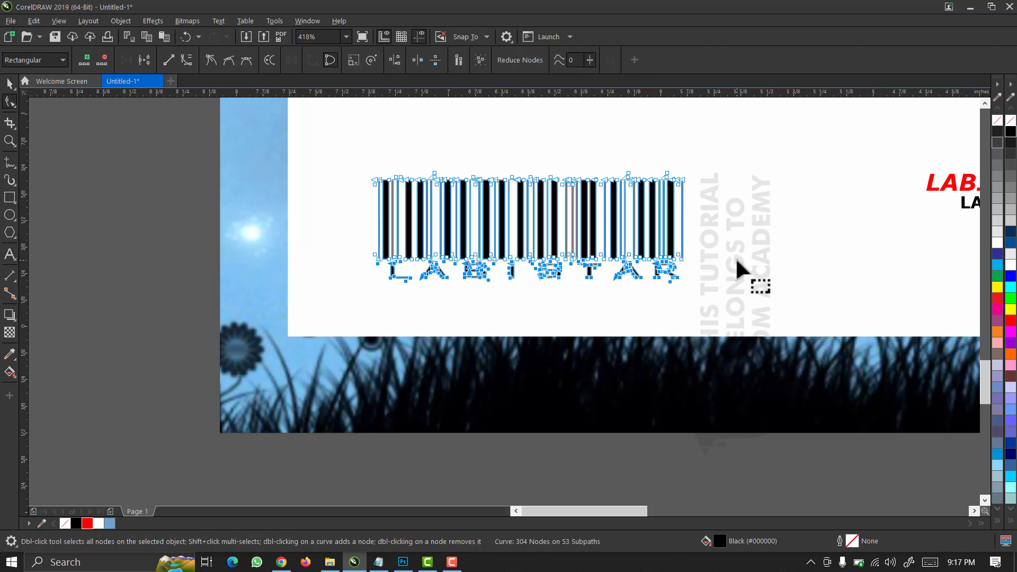
key(Delete)
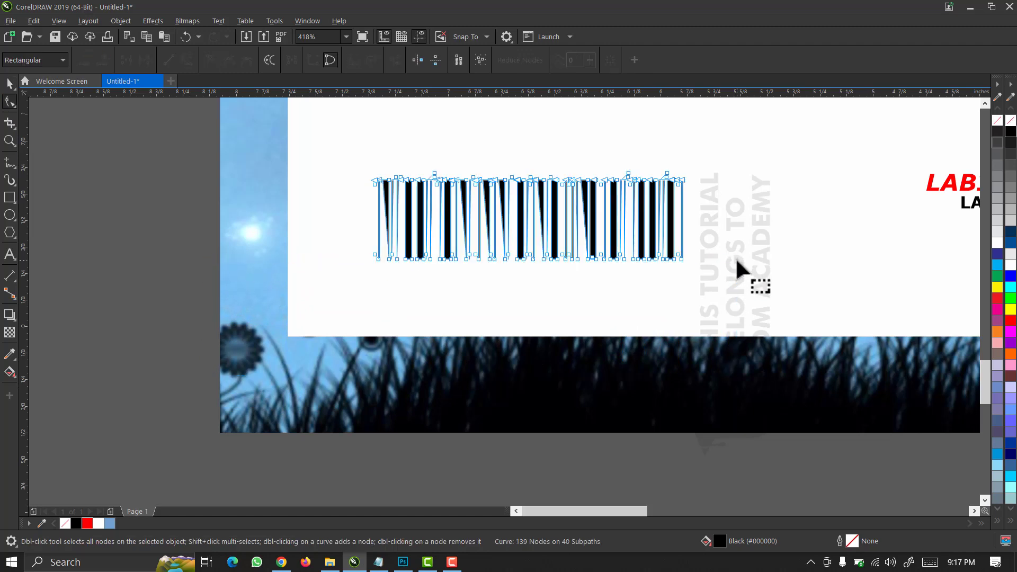
key(ctrl+z)
scroll(541, 335, up, 4)
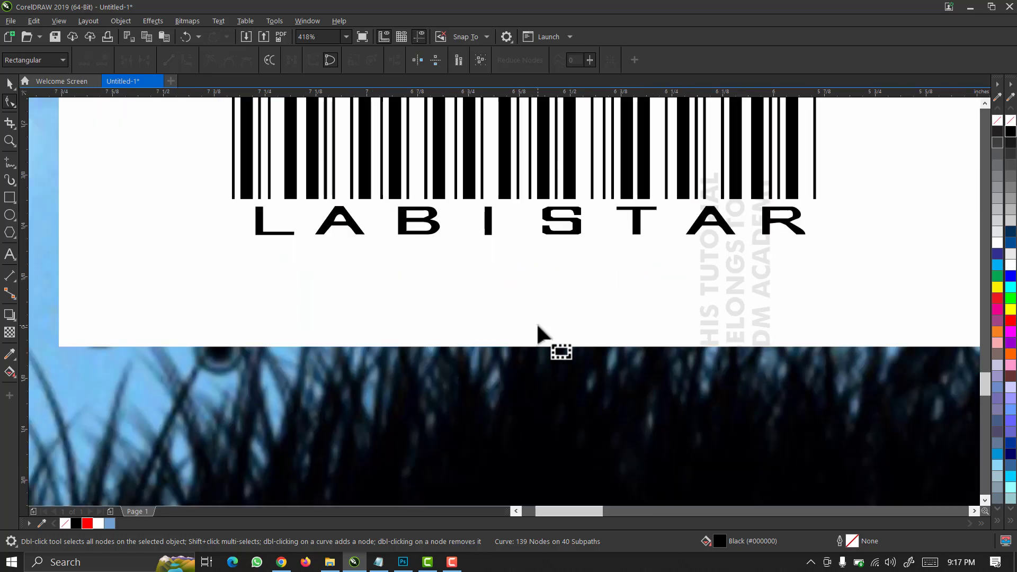
scroll(496, 265, down, 2)
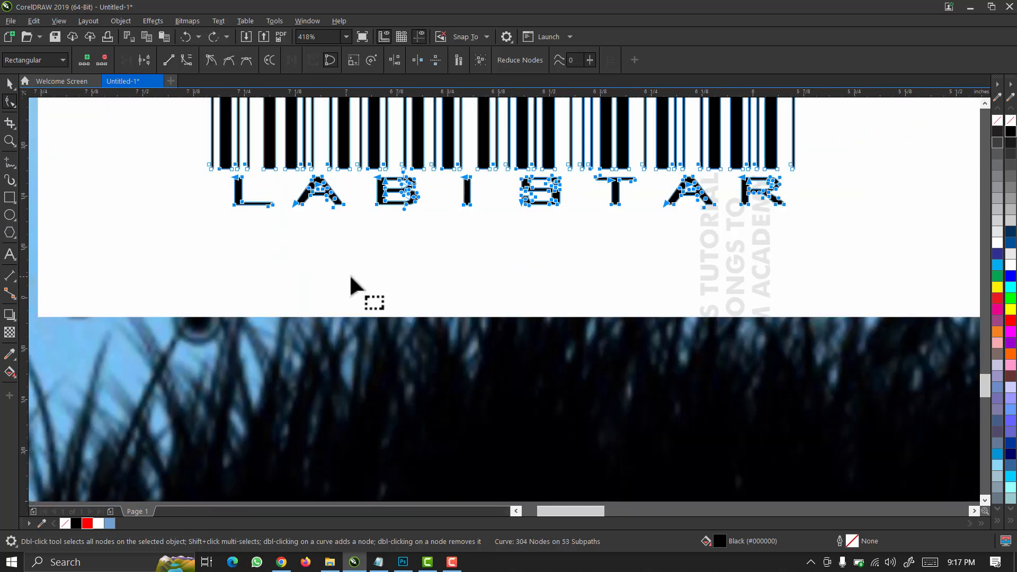
drag(203, 268, 875, 185)
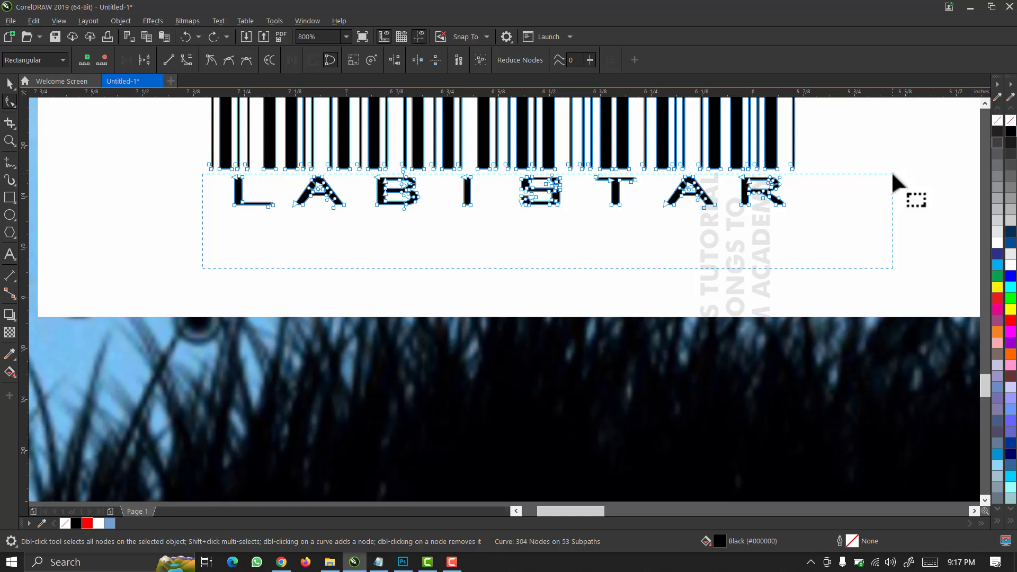
drag(892, 174, 892, 174)
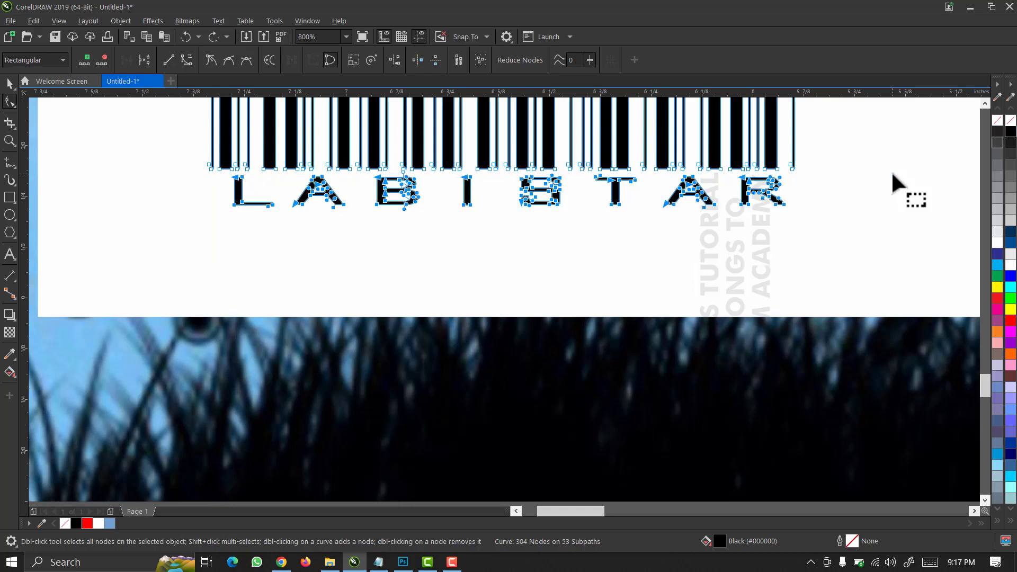
key(Delete)
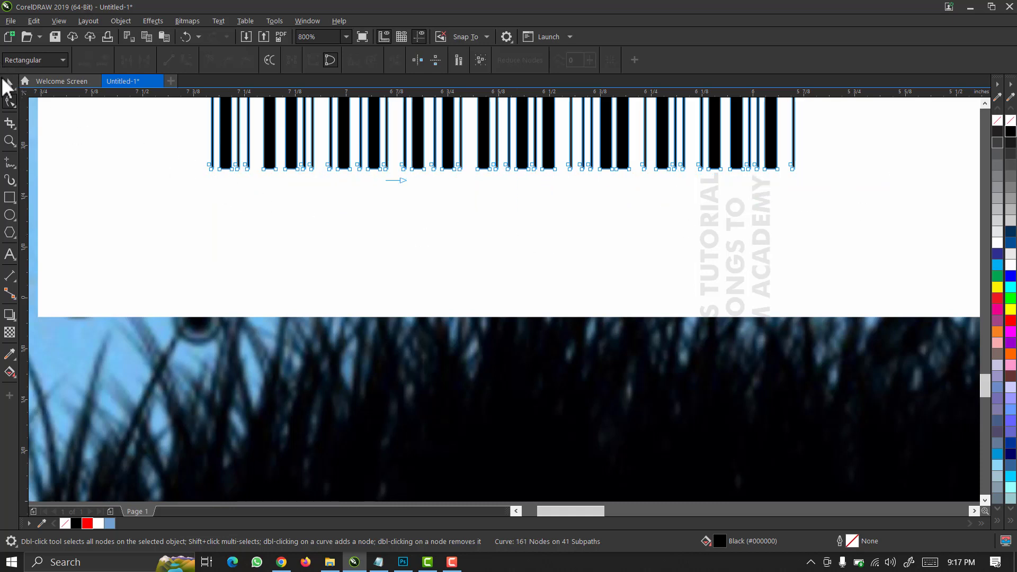
key(space)
scroll(361, 262, down, 2)
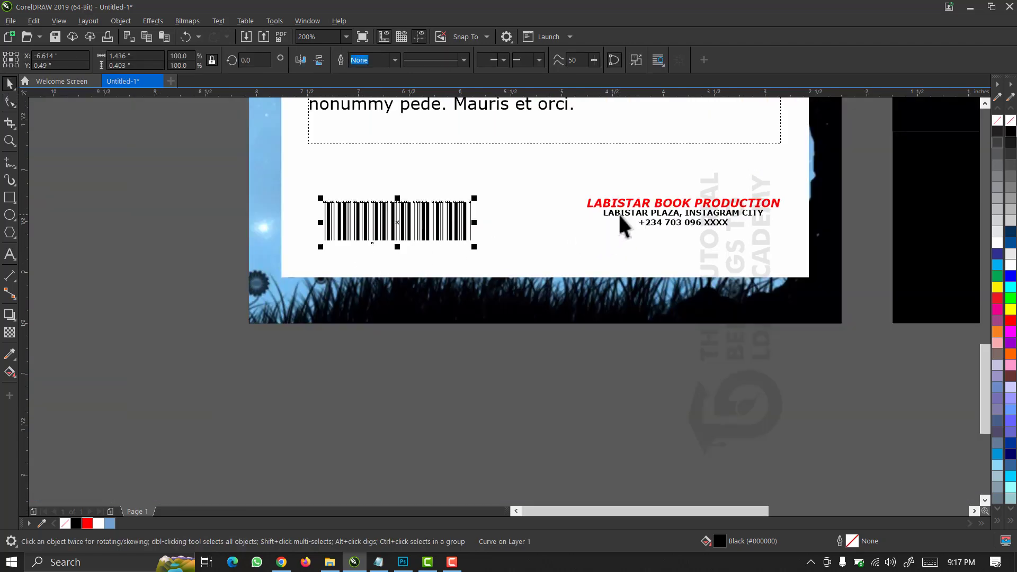
Align the barcode's left edge with the blurb text's left edge.
click(497, 359)
drag(411, 231, 411, 221)
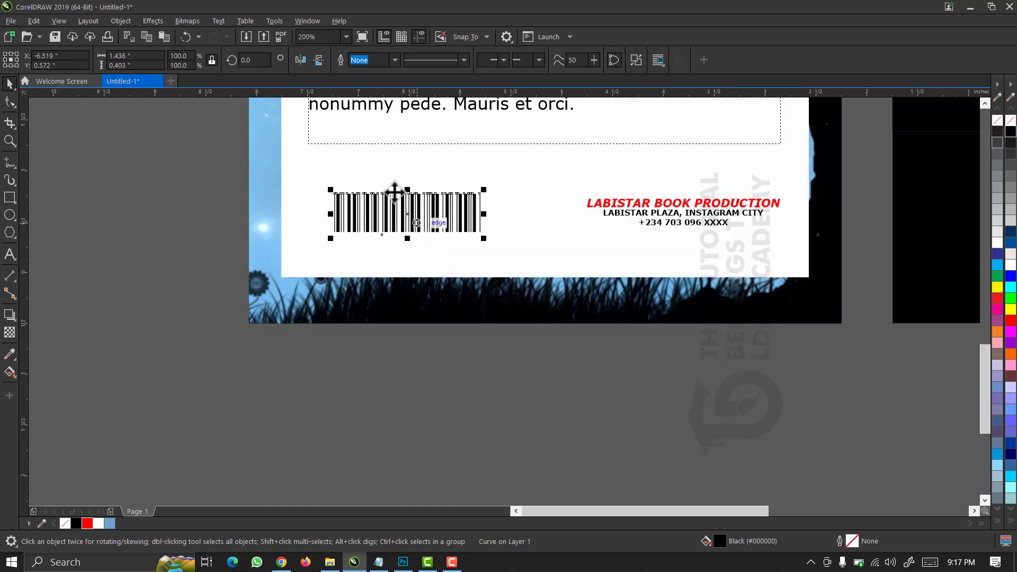
click(363, 141)
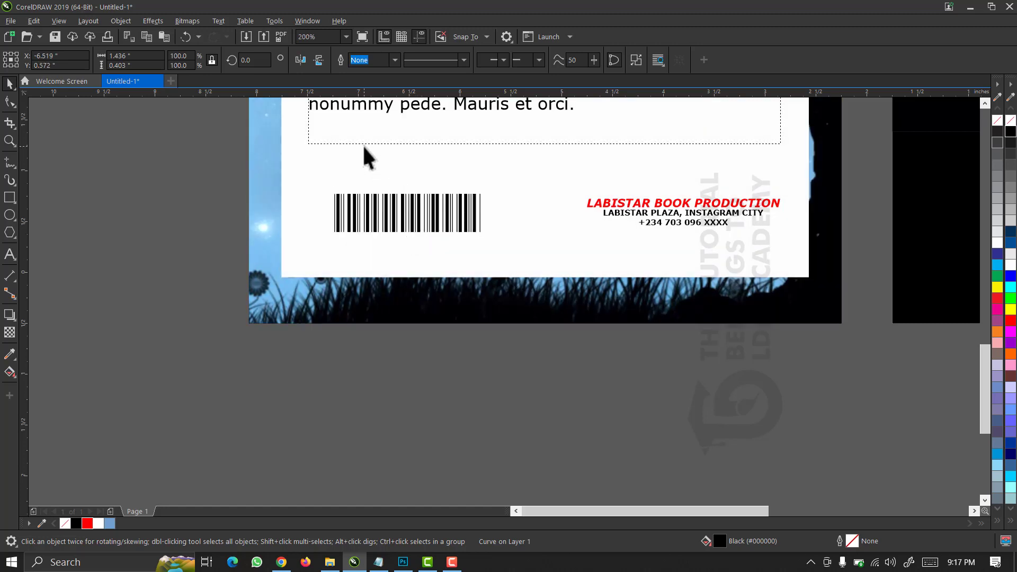
click(379, 197)
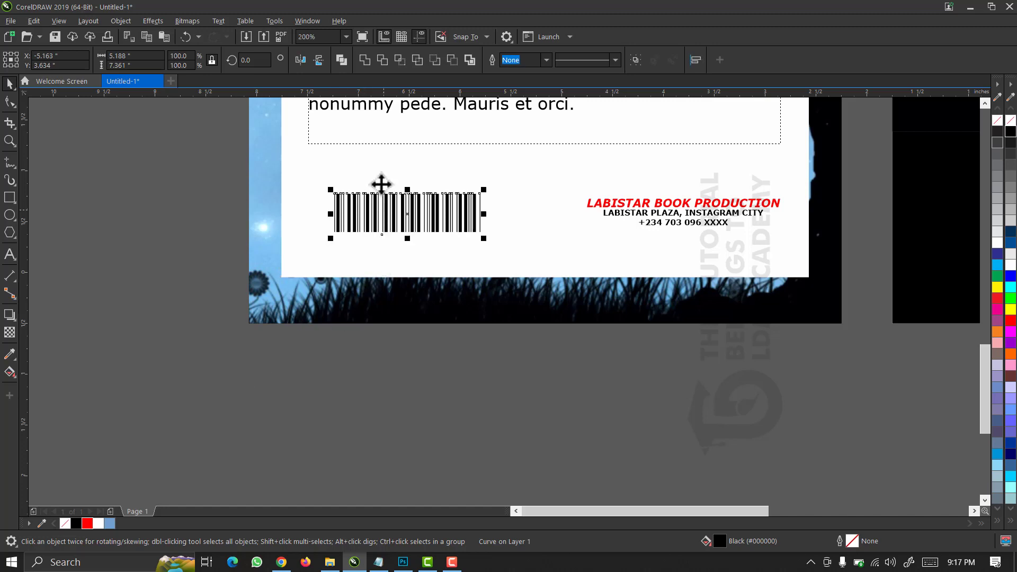
click(333, 145)
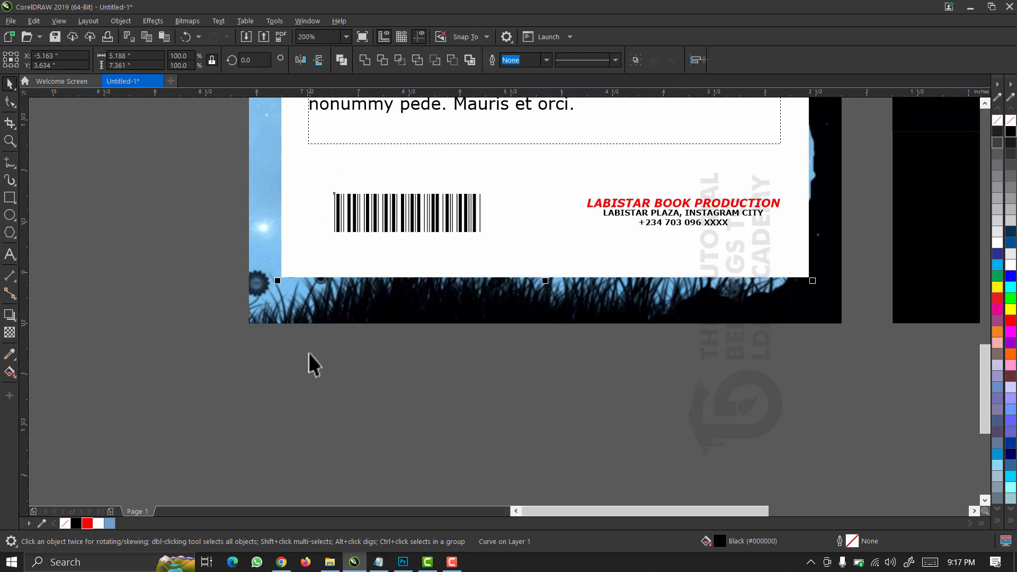
scroll(309, 352, down, 1)
drag(429, 397, 316, 259)
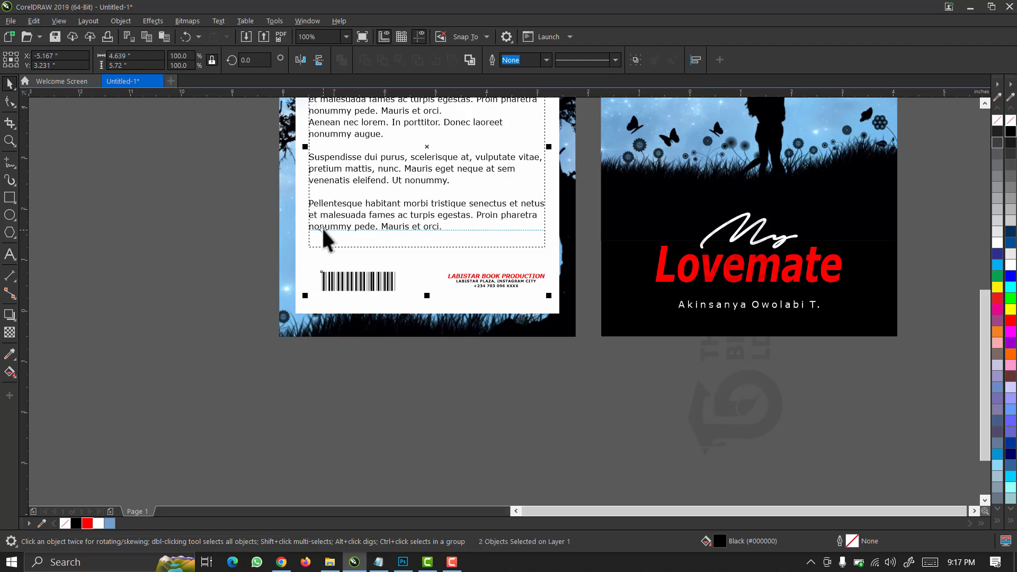
key(l)
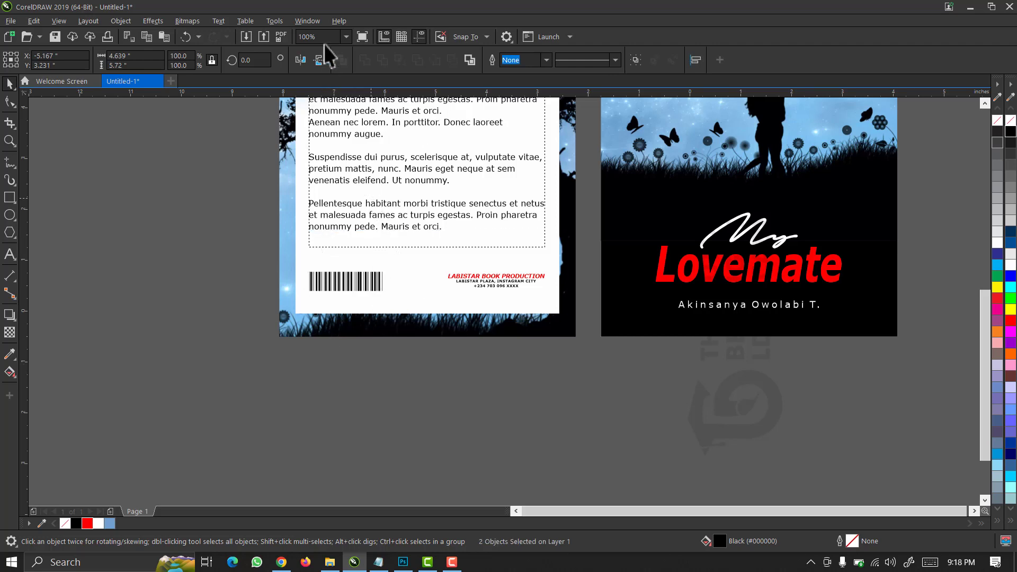
key(Escape)
Group the barcode with the publisher details.
drag(589, 397, 272, 237)
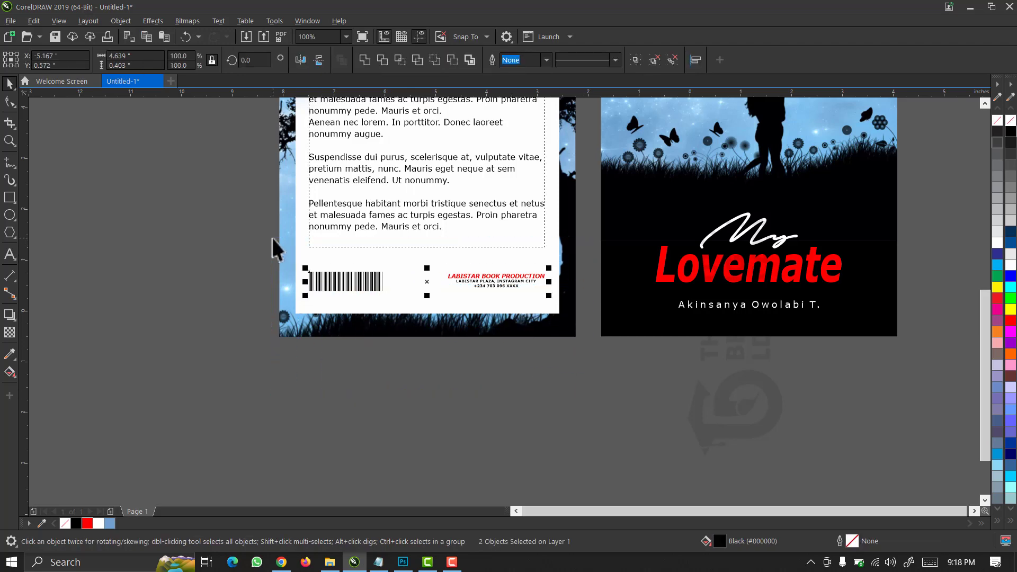
click(440, 305)
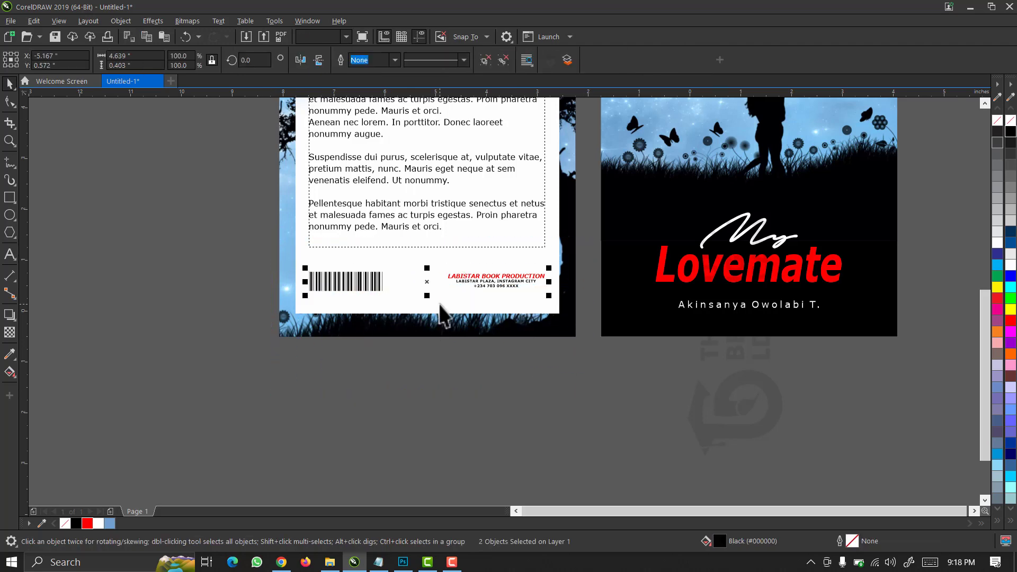
click(454, 372)
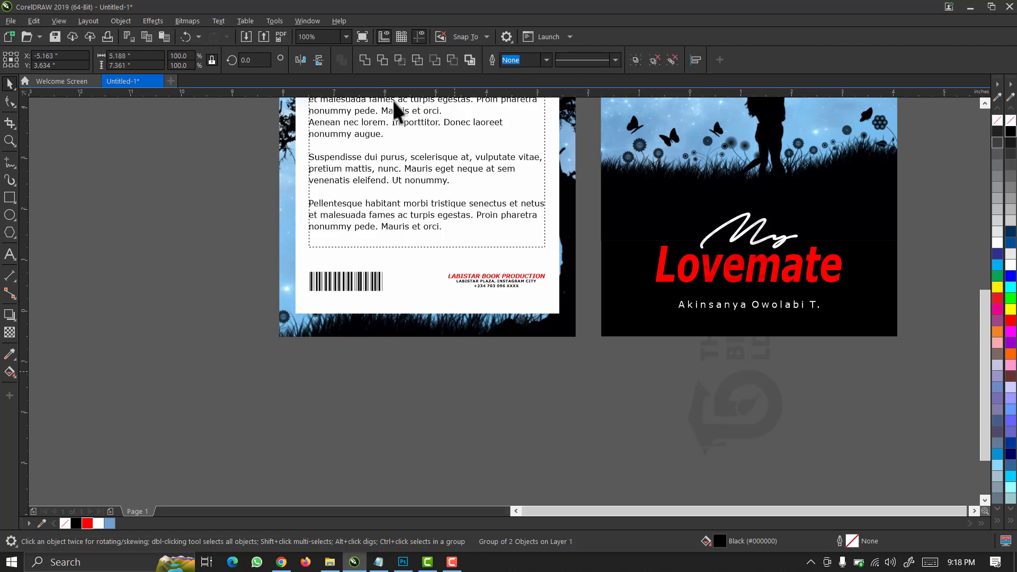
click(346, 38)
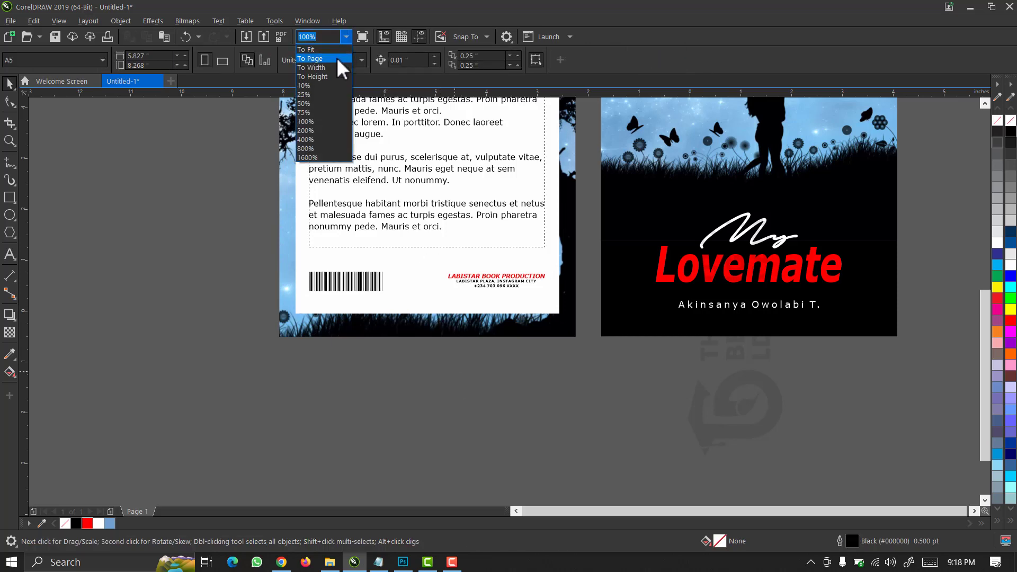
Zoom to the whole page and drag the back-cover group further left.
click(335, 57)
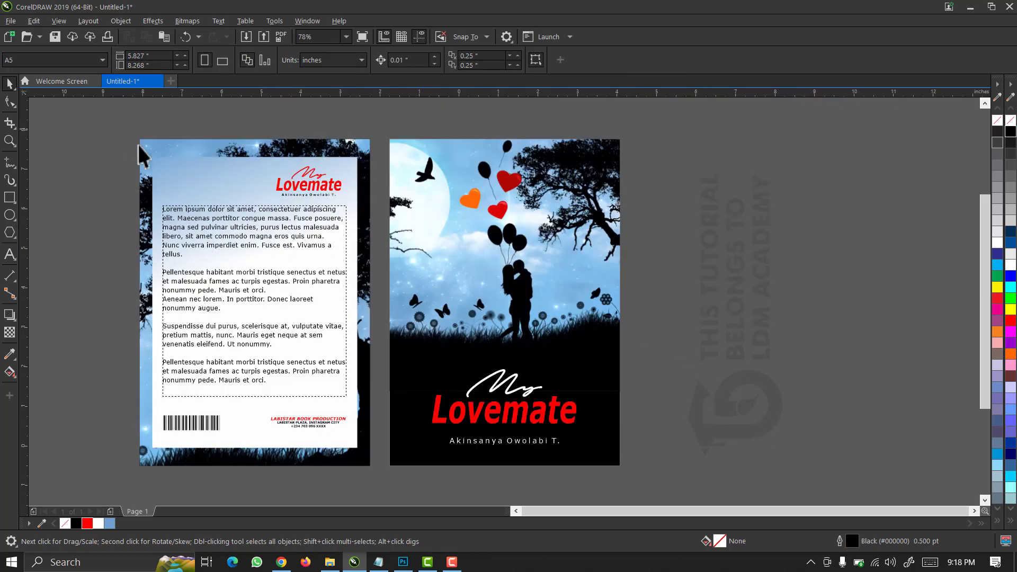
click(339, 452)
drag(338, 453, 282, 449)
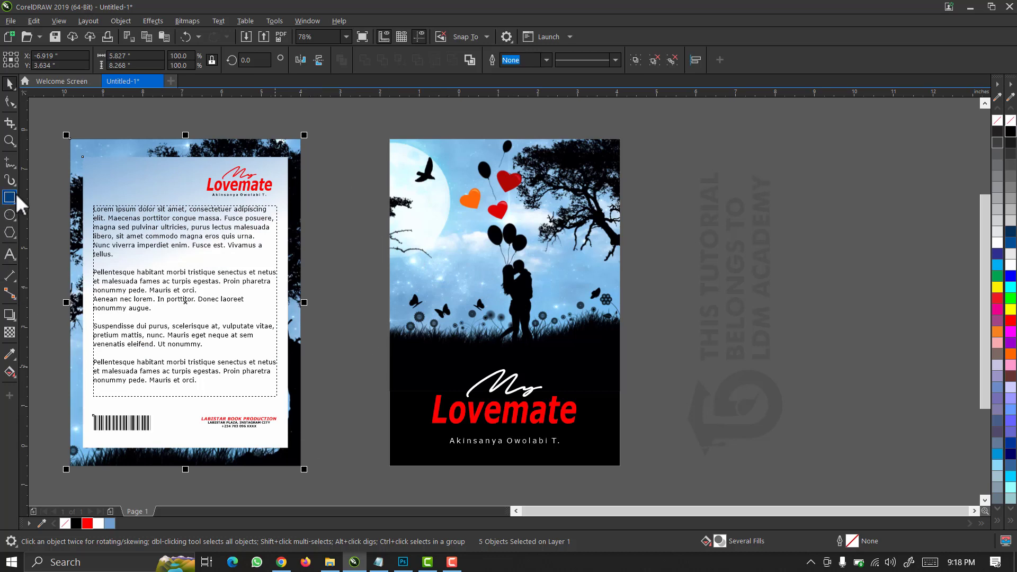
Draw a 0.71 × 8.27 in spine rectangle in the gap between the covers.
drag(329, 139, 357, 466)
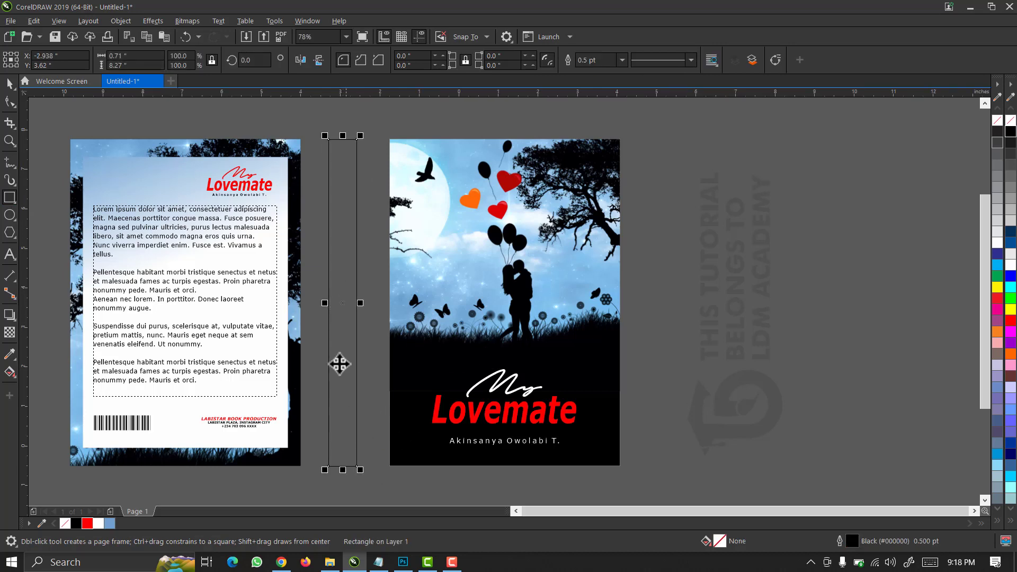
key(space)
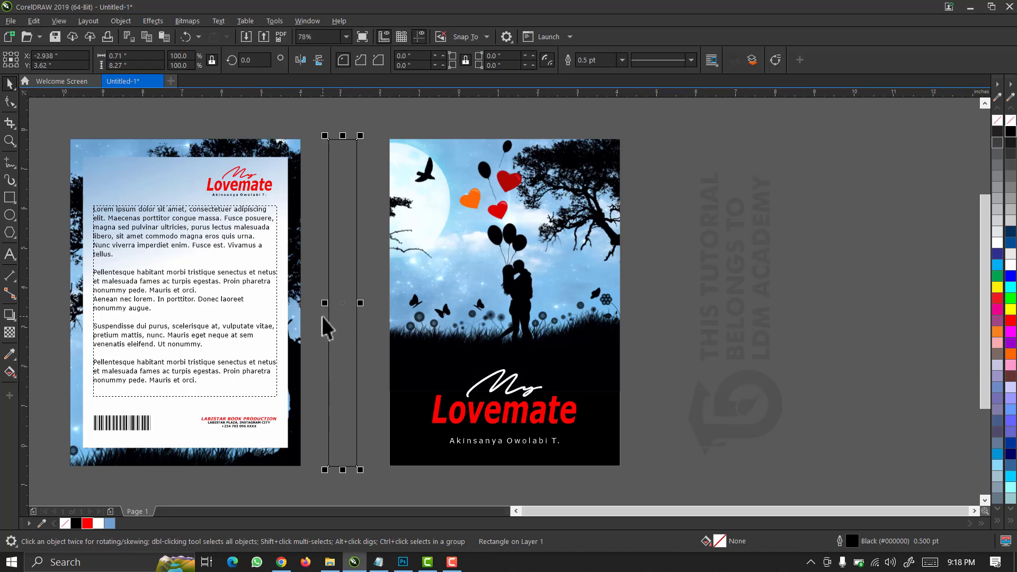
click(672, 214)
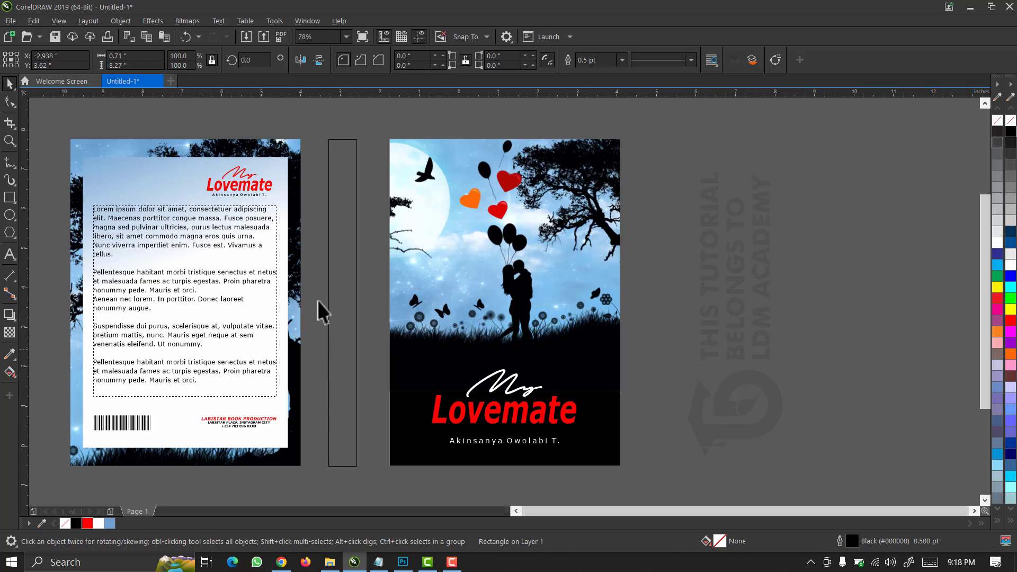
click(348, 279)
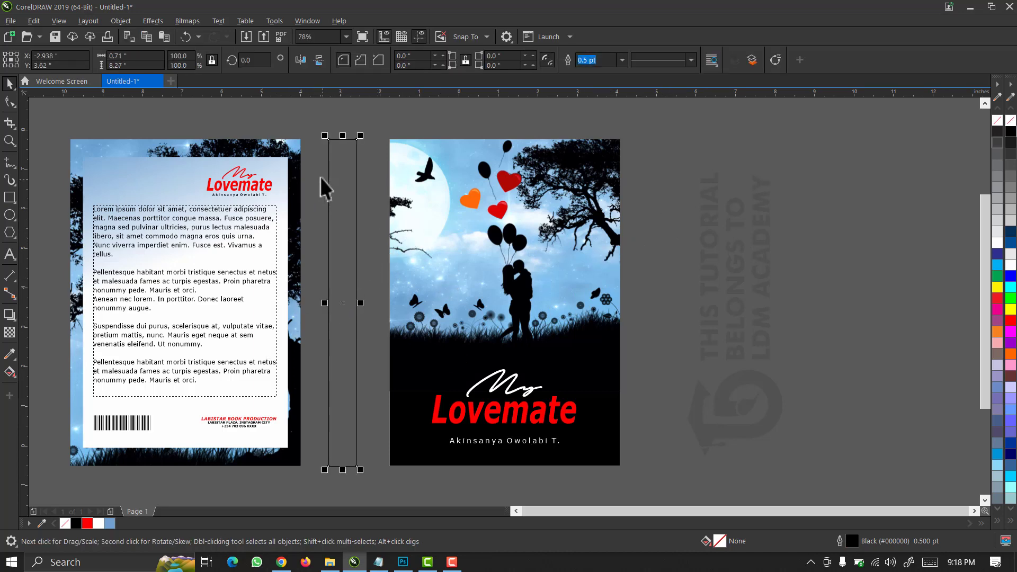
click(424, 173)
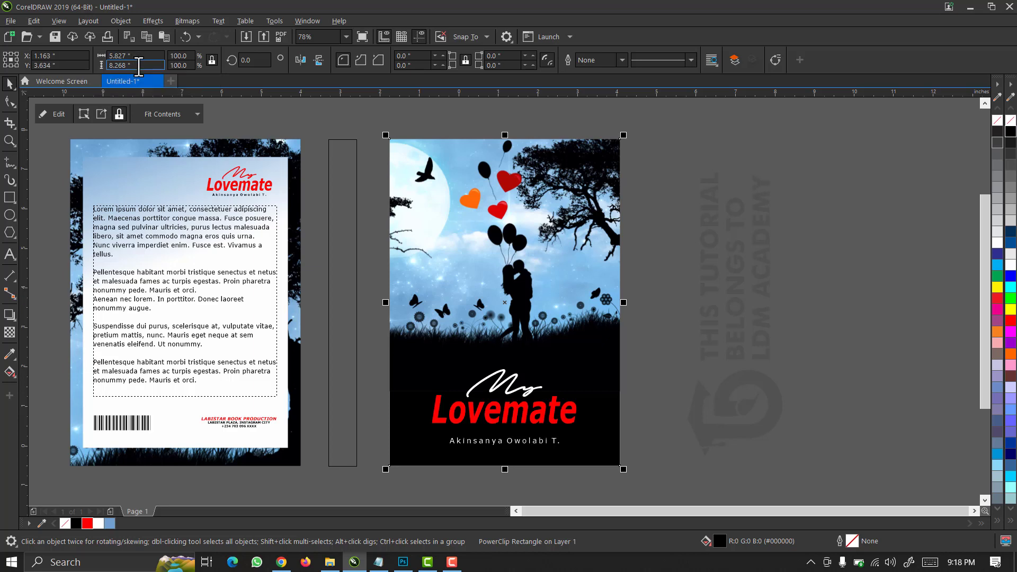
Set the spine rectangle's height to 8.268 in to match the covers.
drag(136, 64, 88, 70)
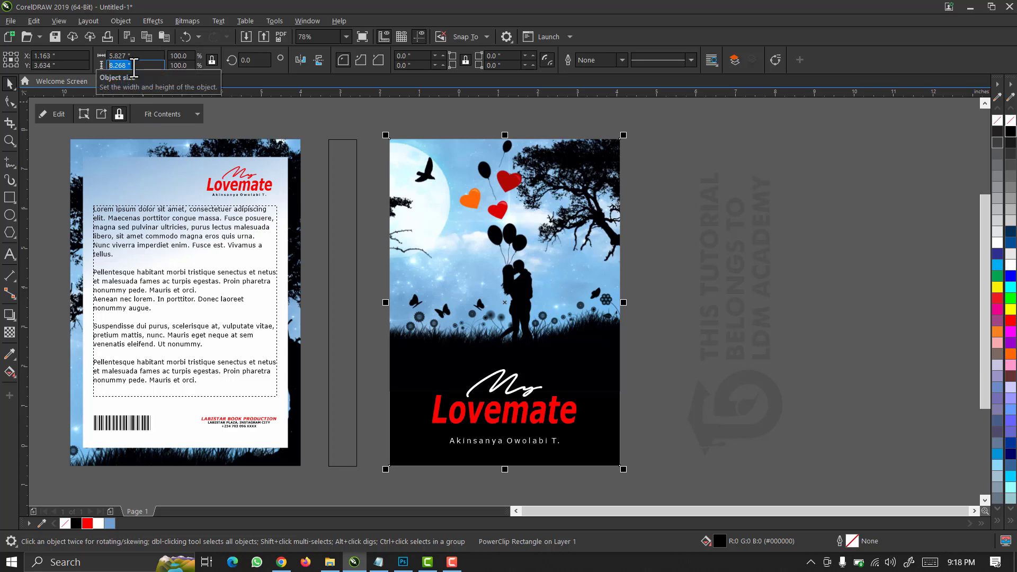
click(354, 171)
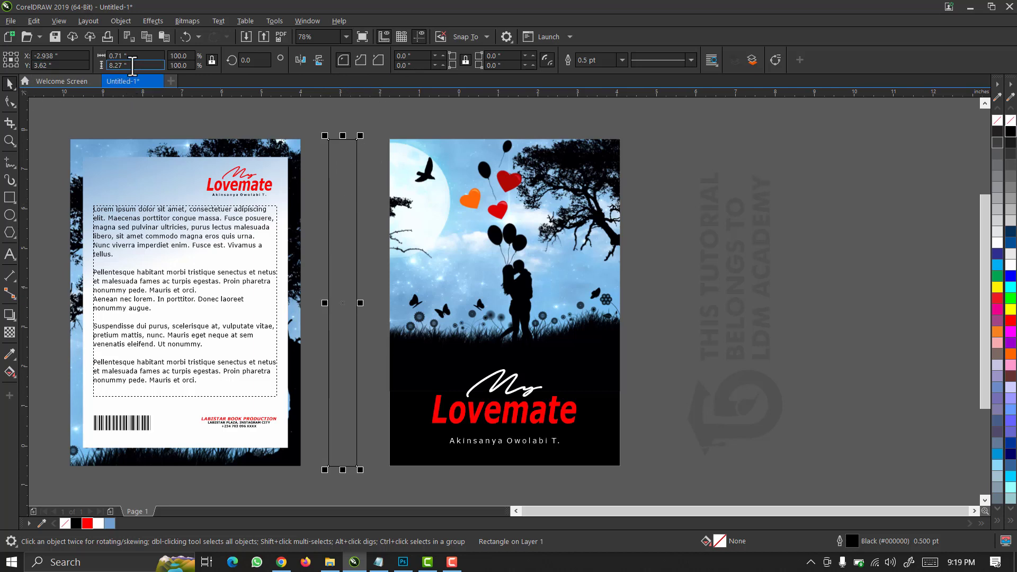
drag(131, 67, 86, 67)
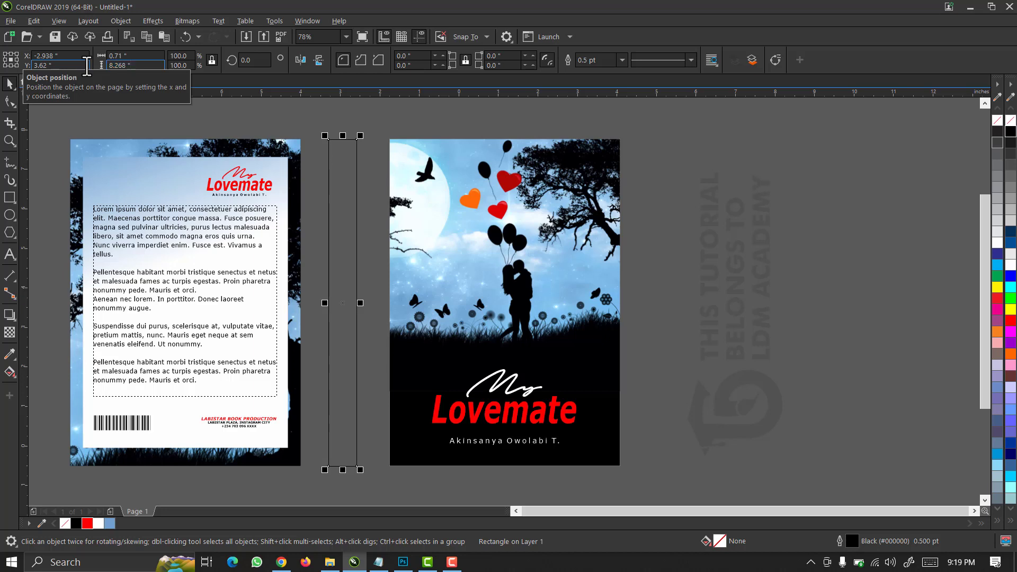
key(Return)
drag(141, 67, 105, 70)
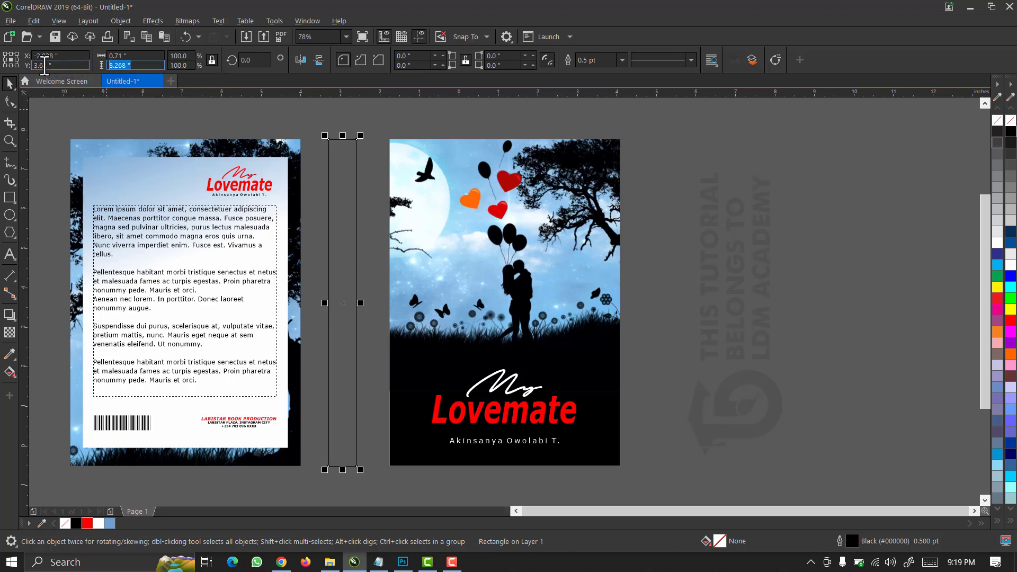
key(Return)
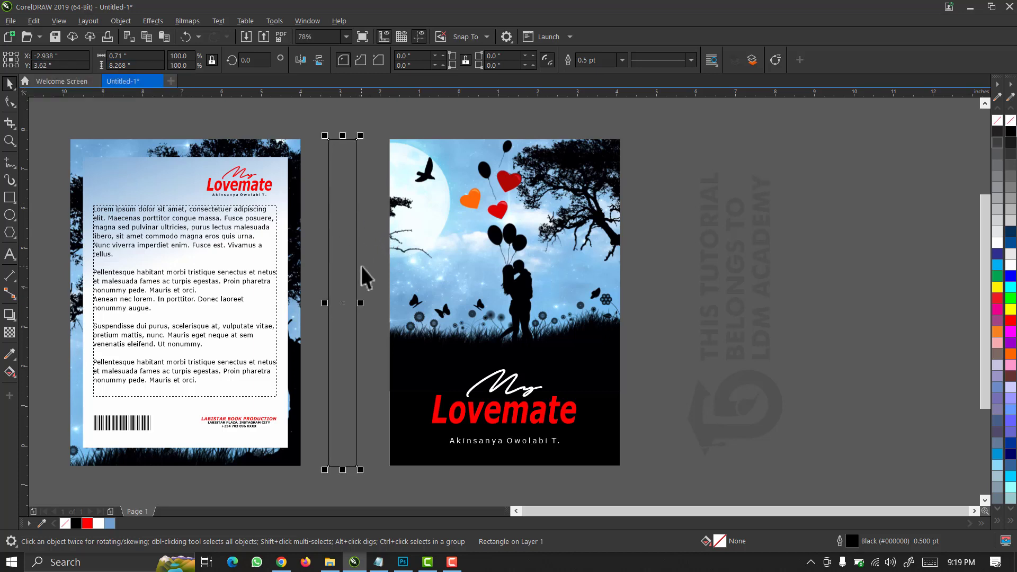
Fill the spine rectangle solid black.
click(478, 252)
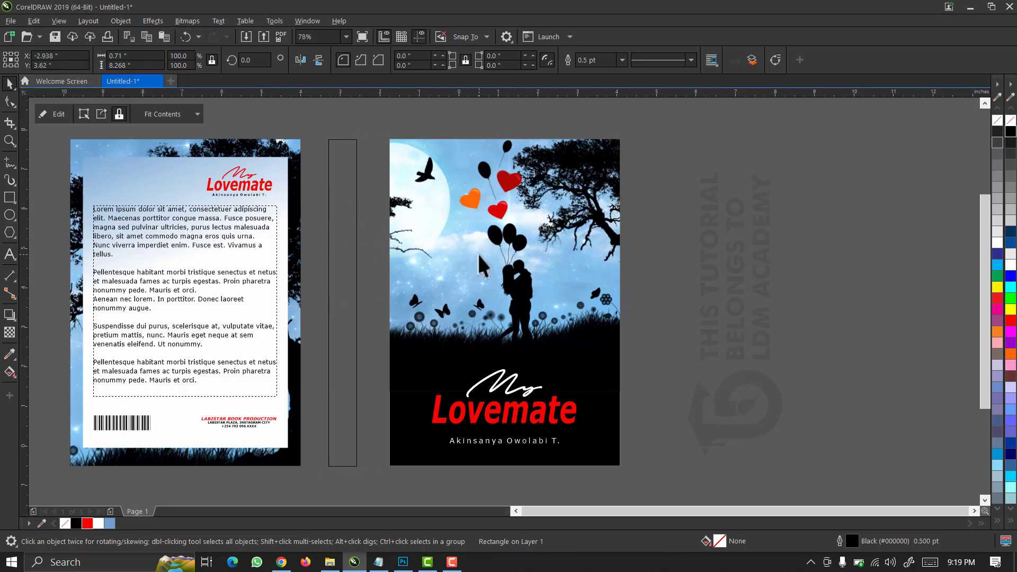
click(347, 195)
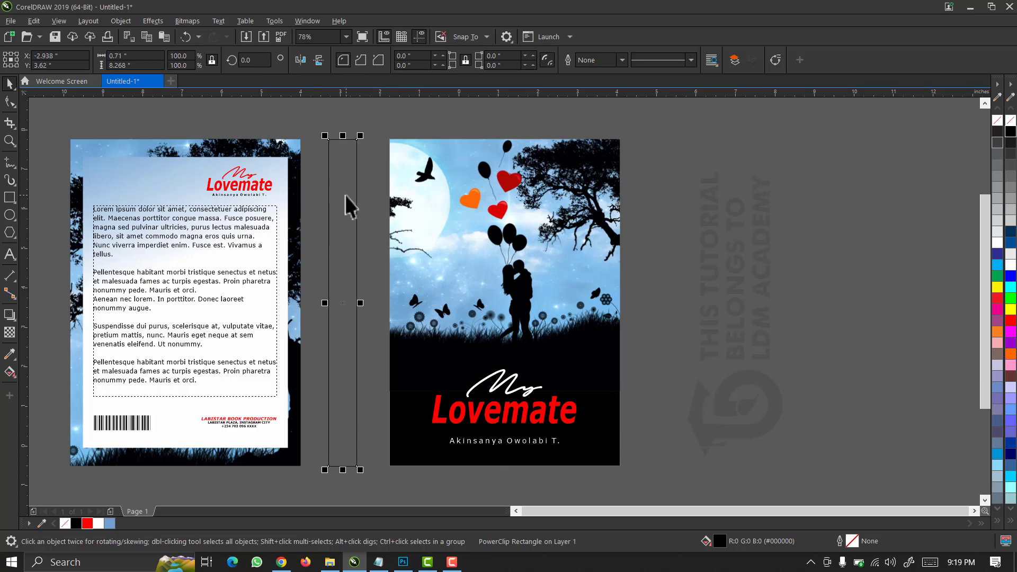
click(77, 524)
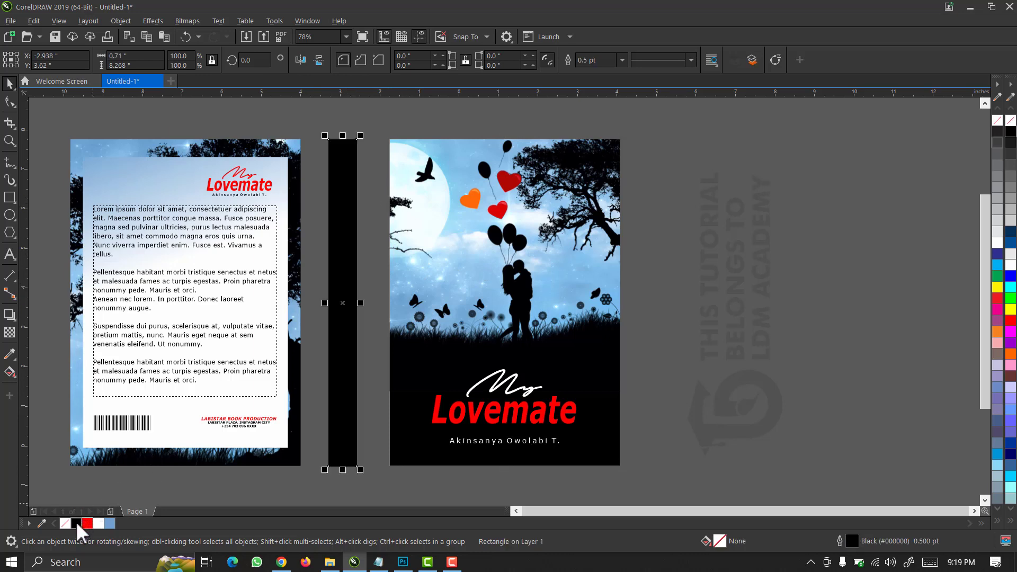
Marquee-select the cover pieces and drag the front cover left toward the black spine.
drag(51, 122, 287, 450)
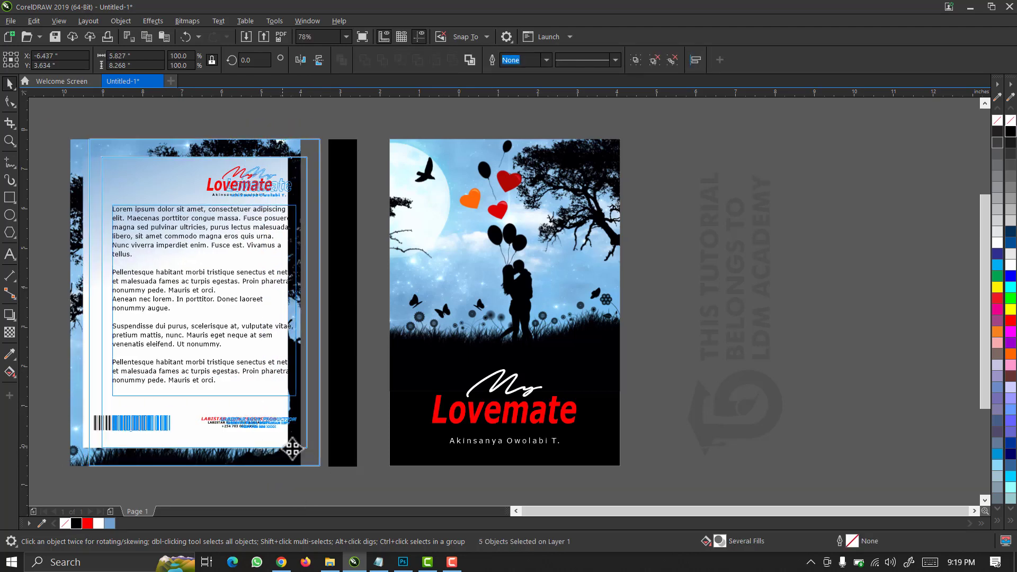
drag(649, 119, 370, 480)
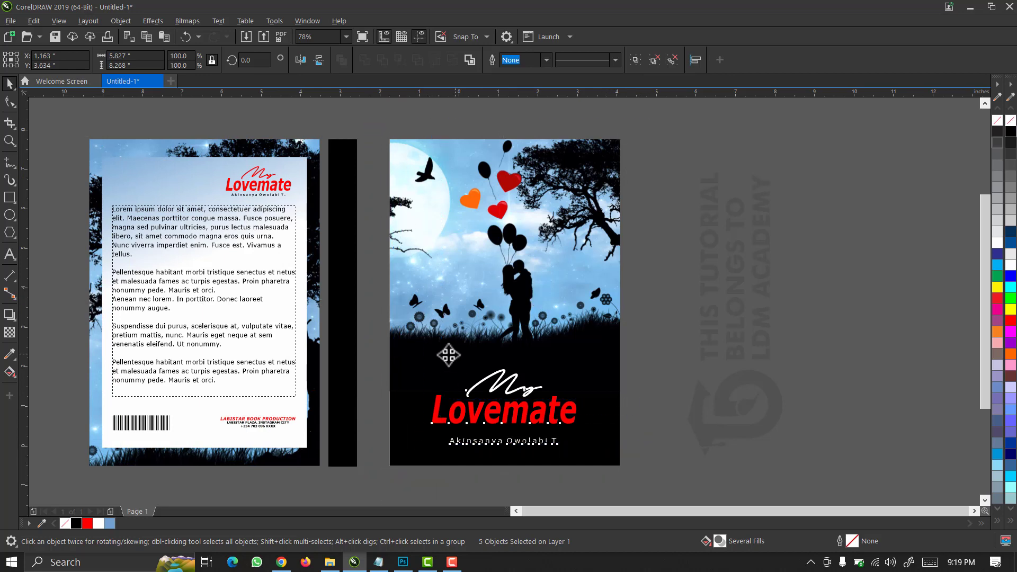
drag(451, 365, 436, 354)
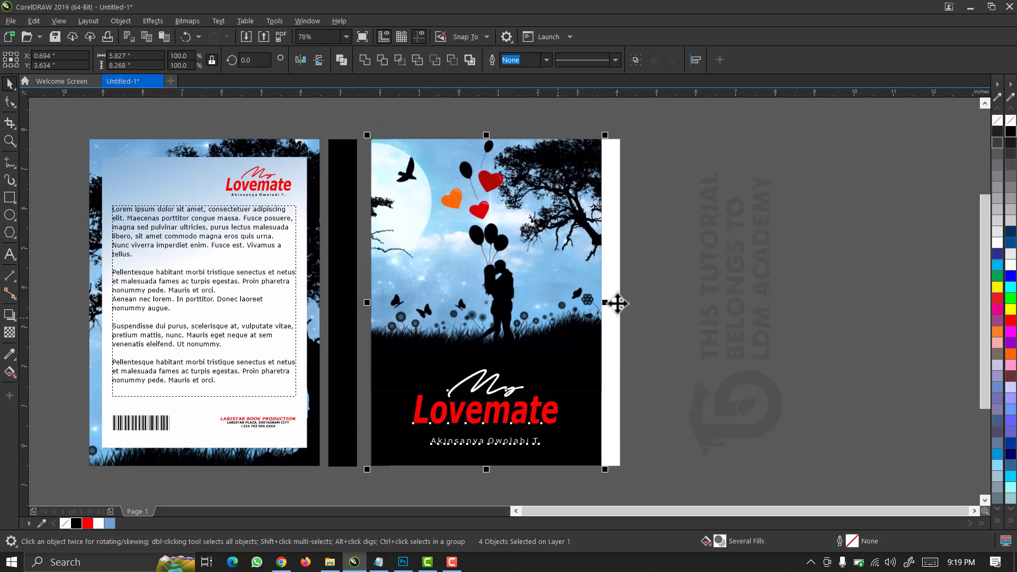
key(z)
drag(634, 124, 72, 452)
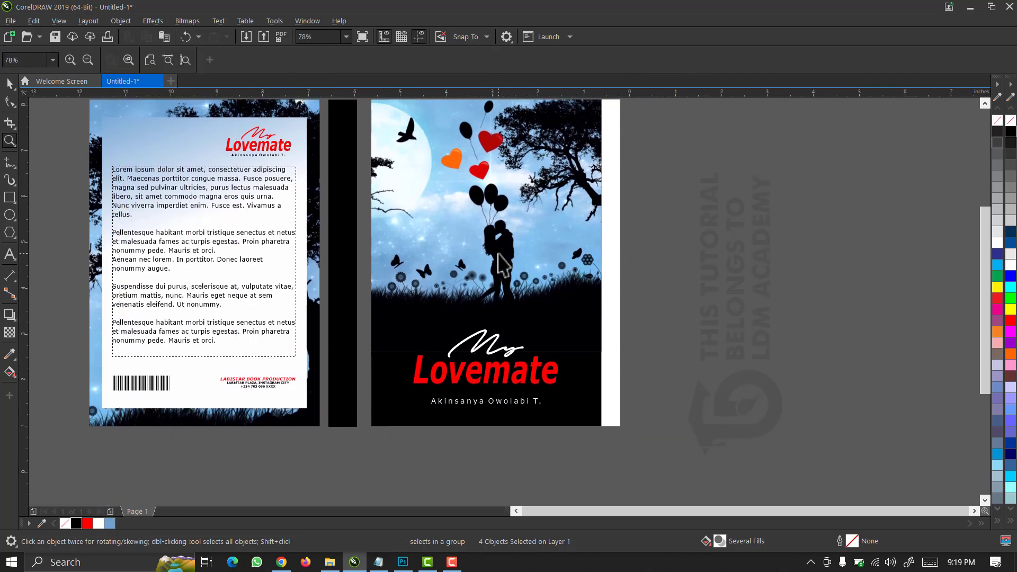
key(space)
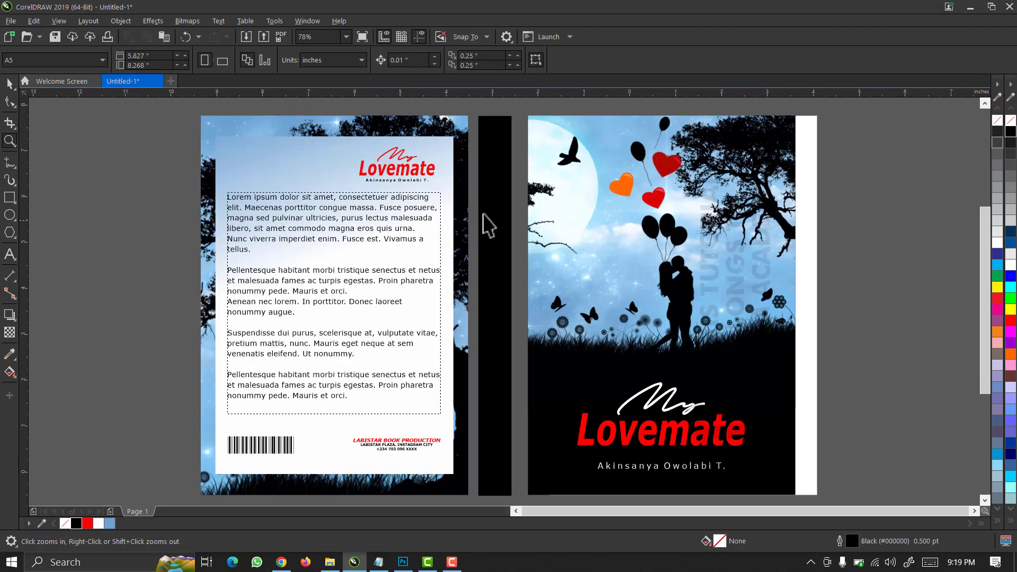
click(483, 214)
click(9, 353)
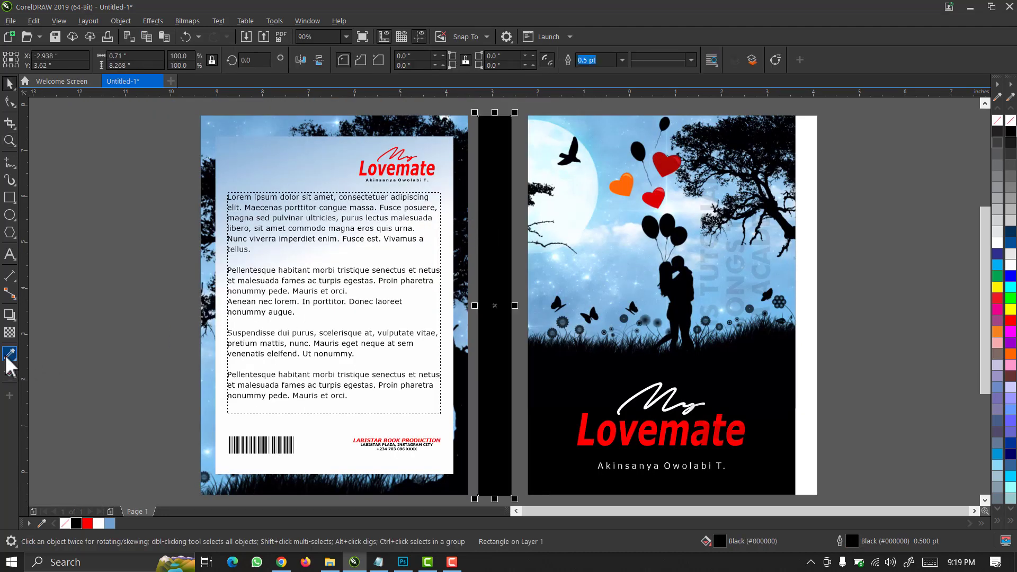
click(598, 130)
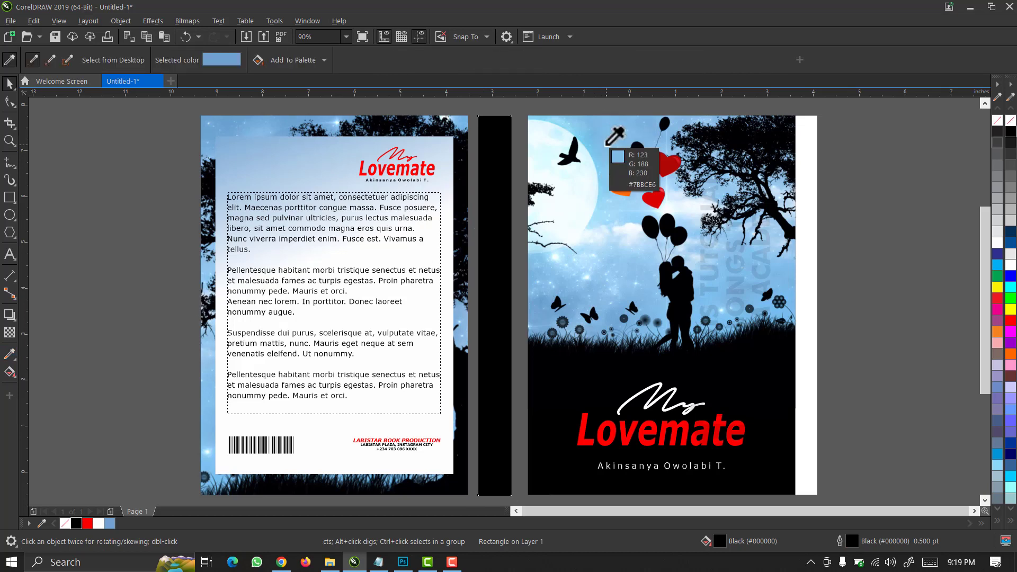
click(494, 163)
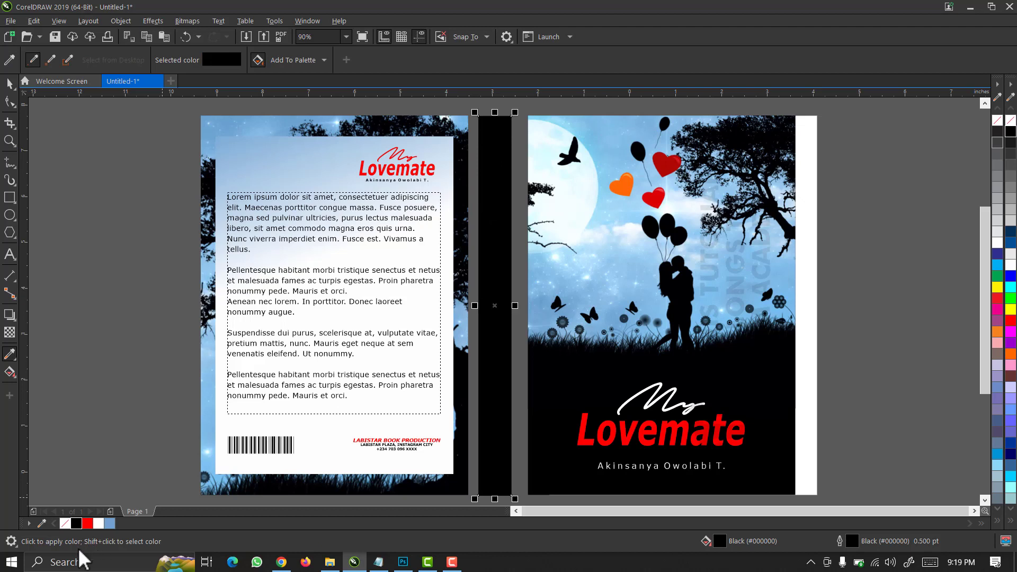
key(space)
click(109, 523)
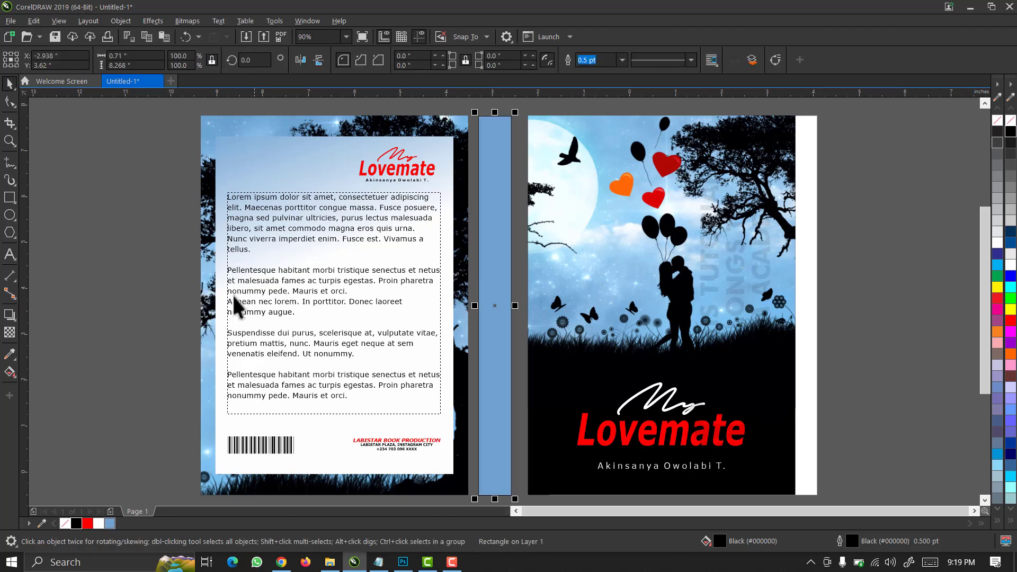
key(ctrl+z)
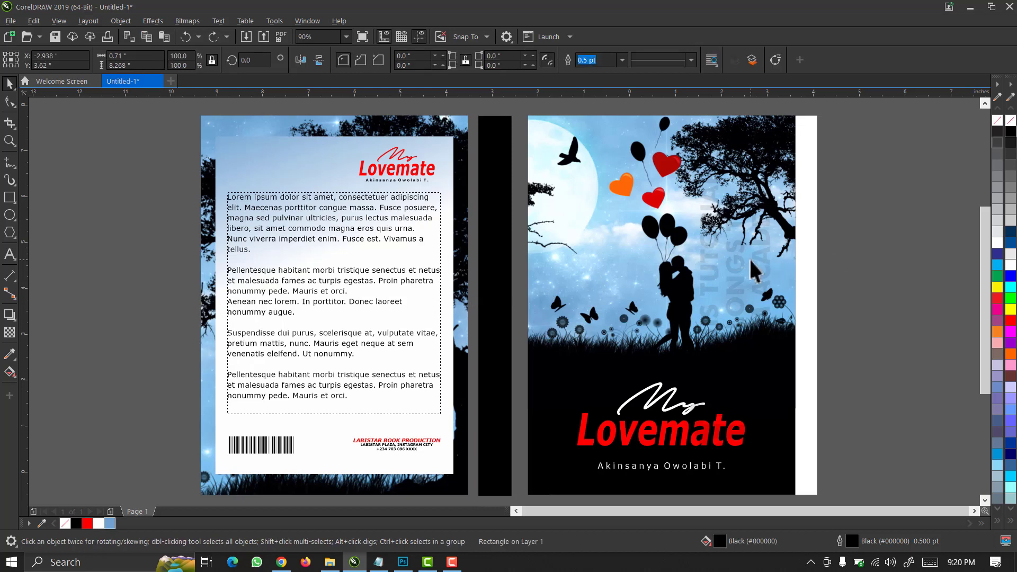
Copy the full night-scene bitmap from inside the front cover's PowerClip, then finish editing.
click(569, 243)
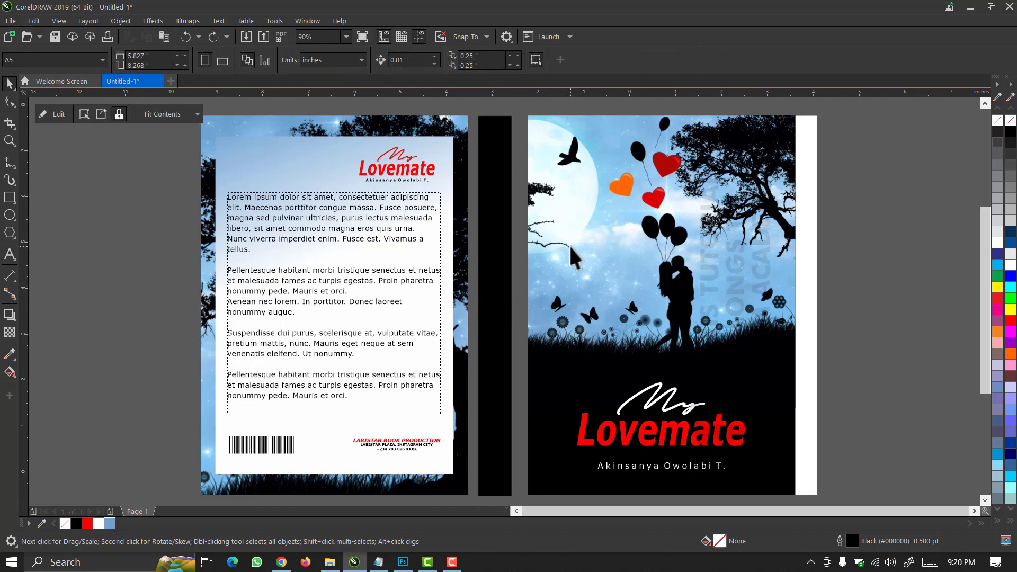
double_click(569, 244)
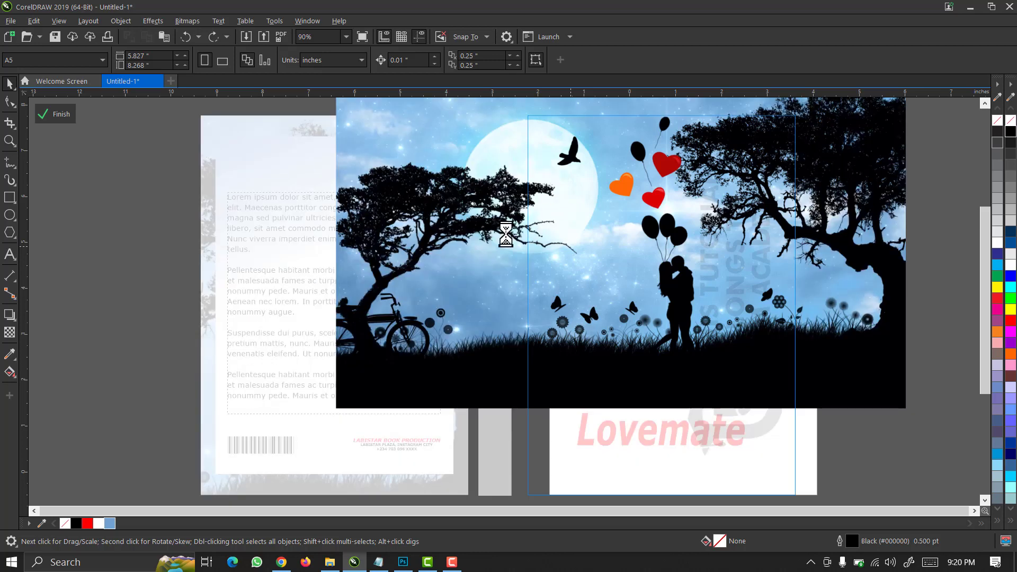
click(401, 211)
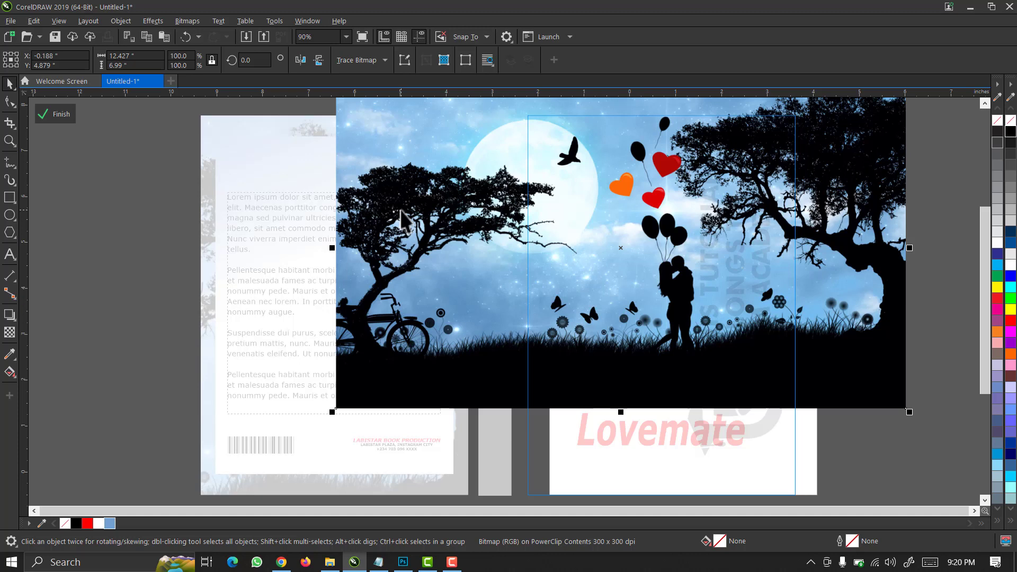
click(50, 113)
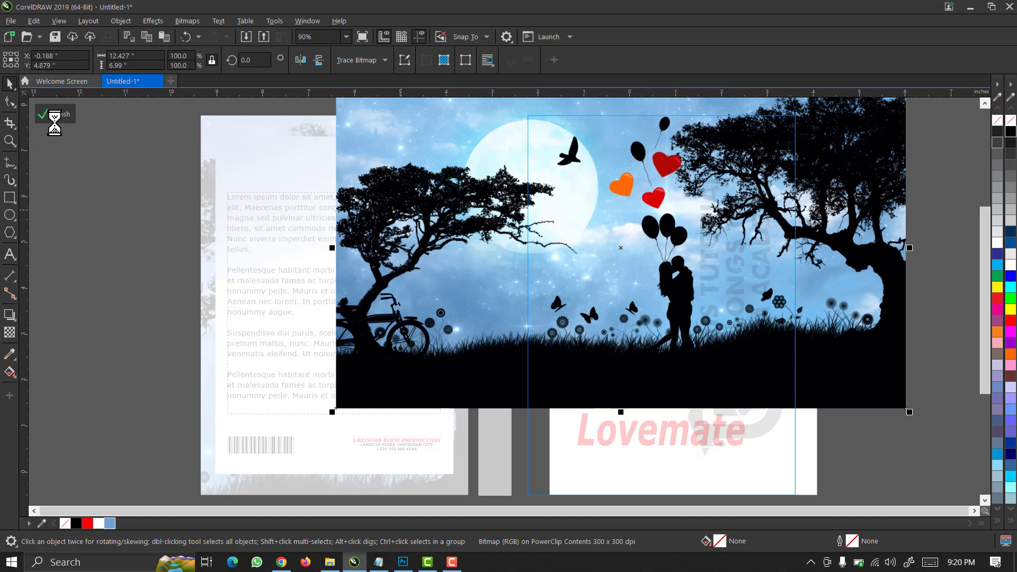
click(59, 113)
click(131, 301)
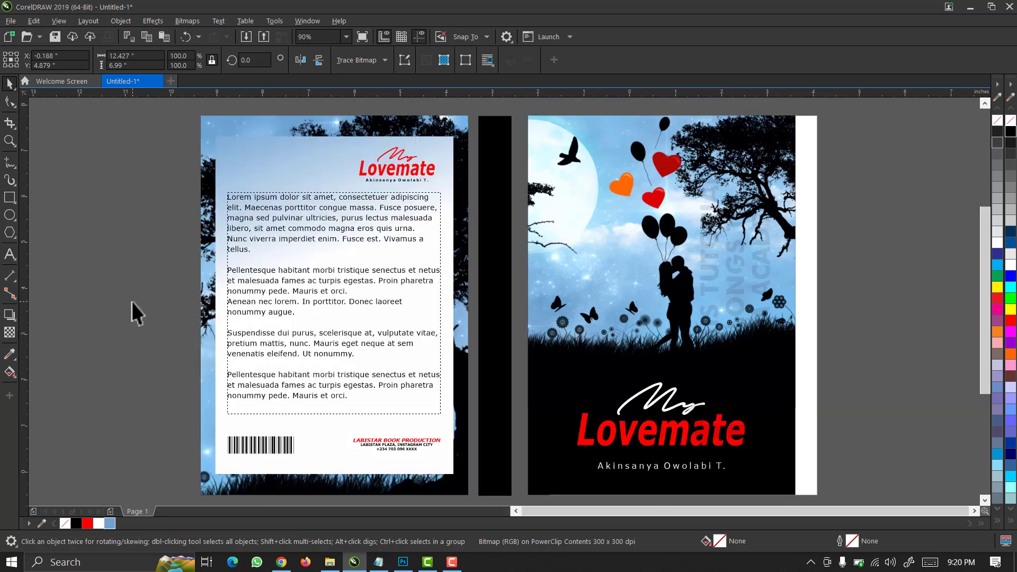
Paste the background image and bring the black spine in front of it, nudged right.
key(ctrl+v)
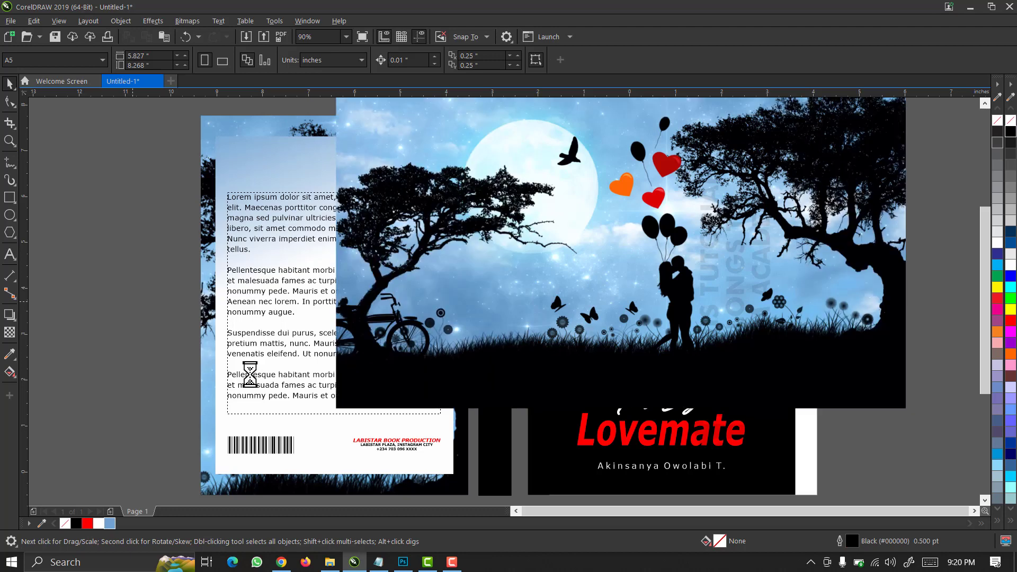
click(497, 444)
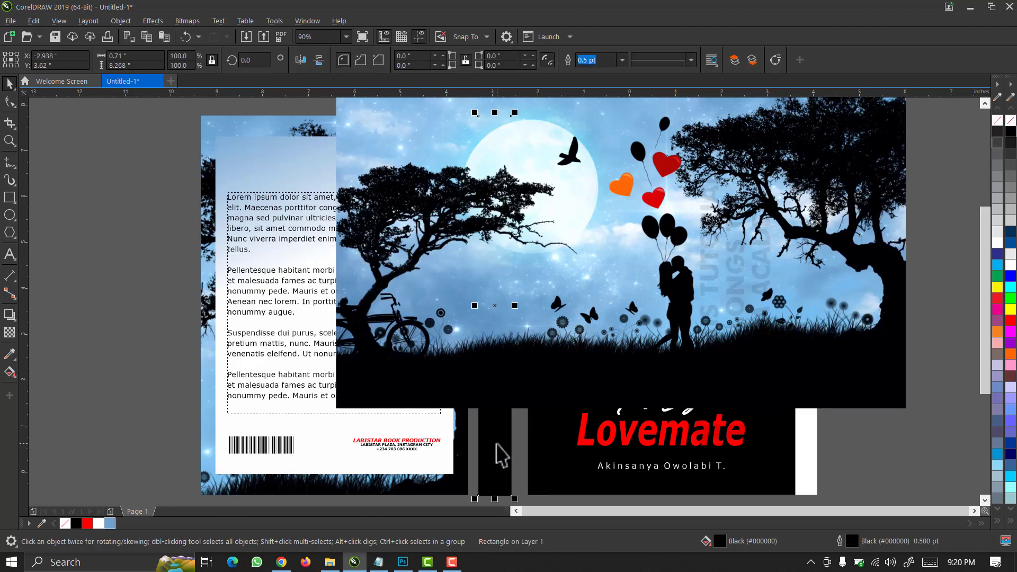
key(shift+Page_Up)
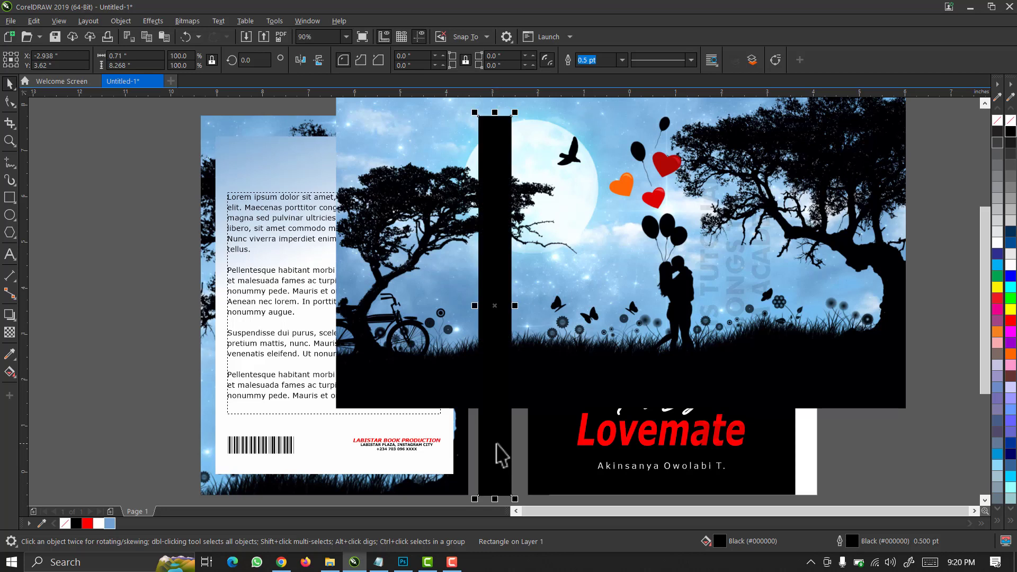
drag(496, 444, 512, 442)
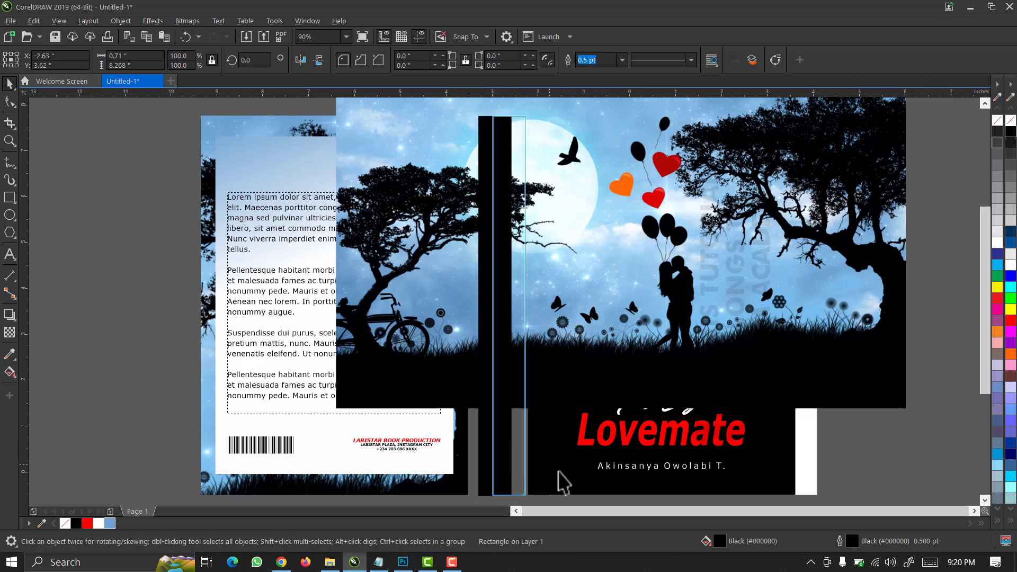
Butt the spine's lower end against the front cover's edge, then frame both covers.
drag(593, 357, 470, 466)
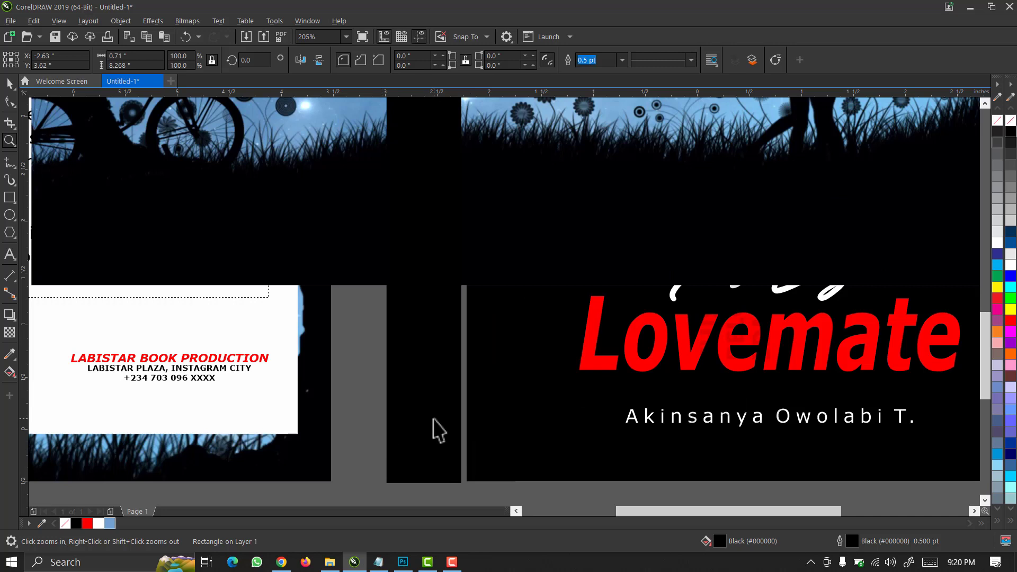
key(space)
drag(507, 381, 401, 481)
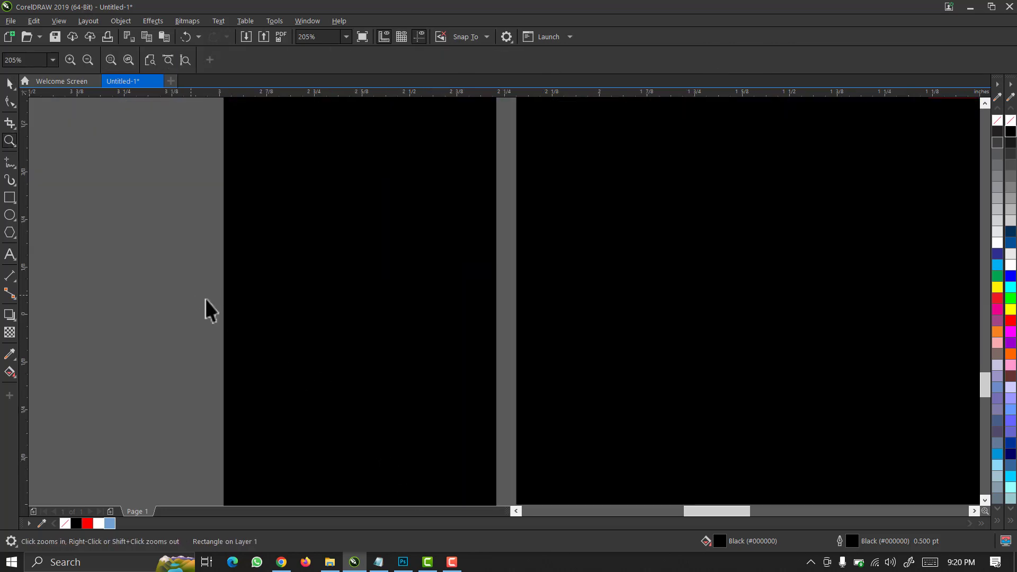
key(space)
drag(378, 344, 381, 344)
scroll(381, 343, down, 5)
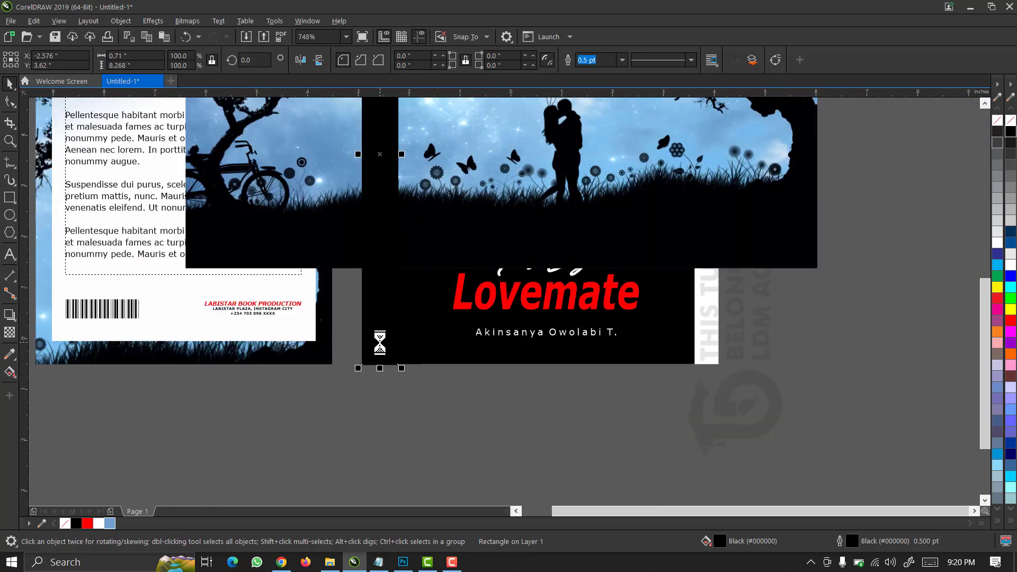
click(406, 389)
scroll(407, 389, down, 1)
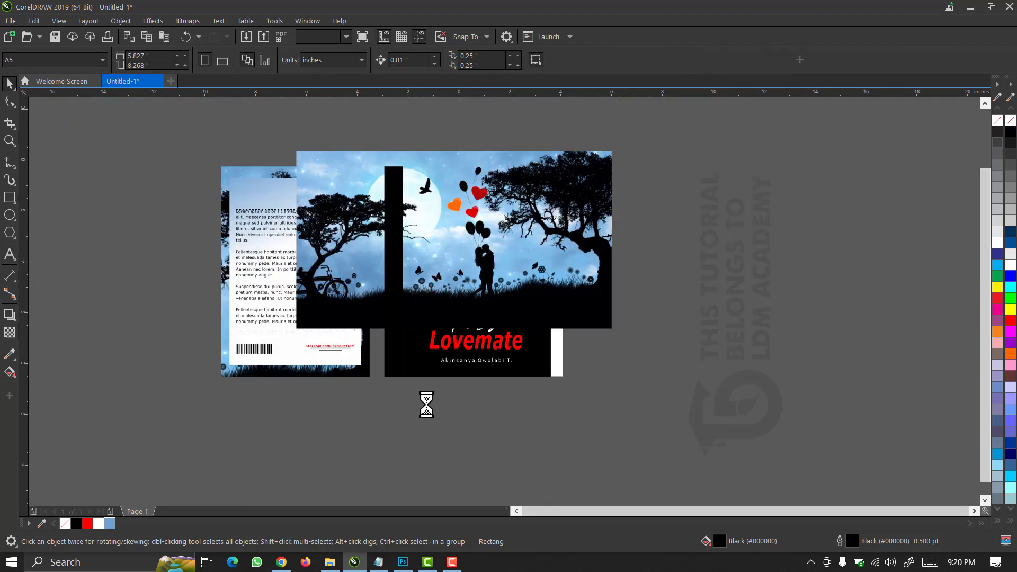
key(F2)
drag(426, 404, 347, 99)
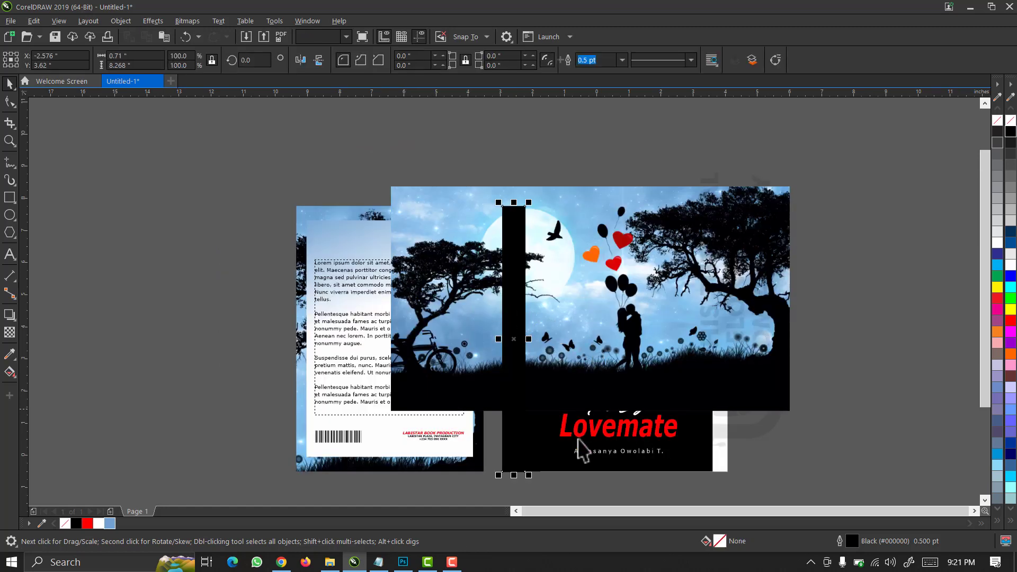
Intersect the thin black strip with the couple photo to cut a matching photo strip.
shift+click(691, 462)
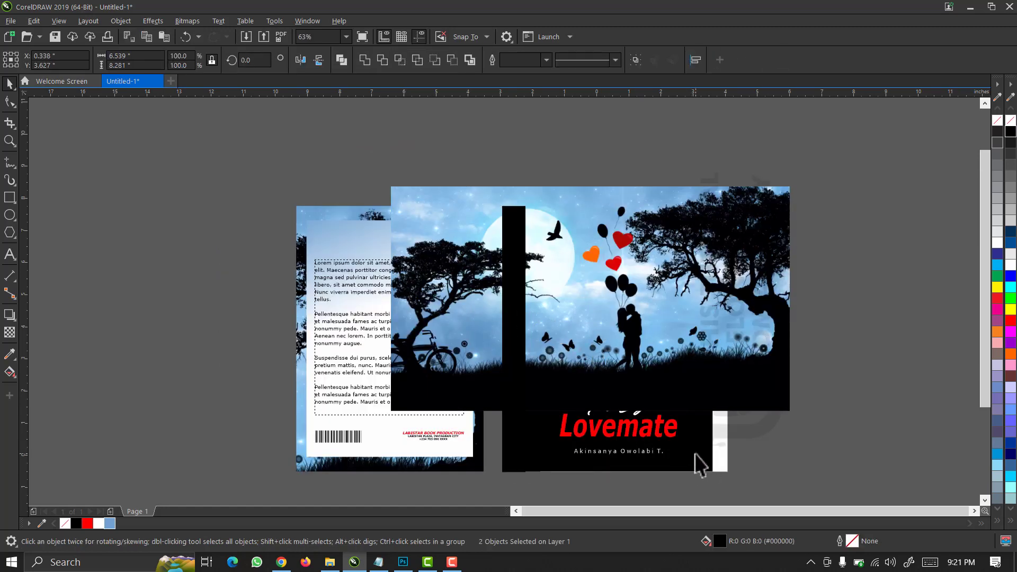
click(769, 456)
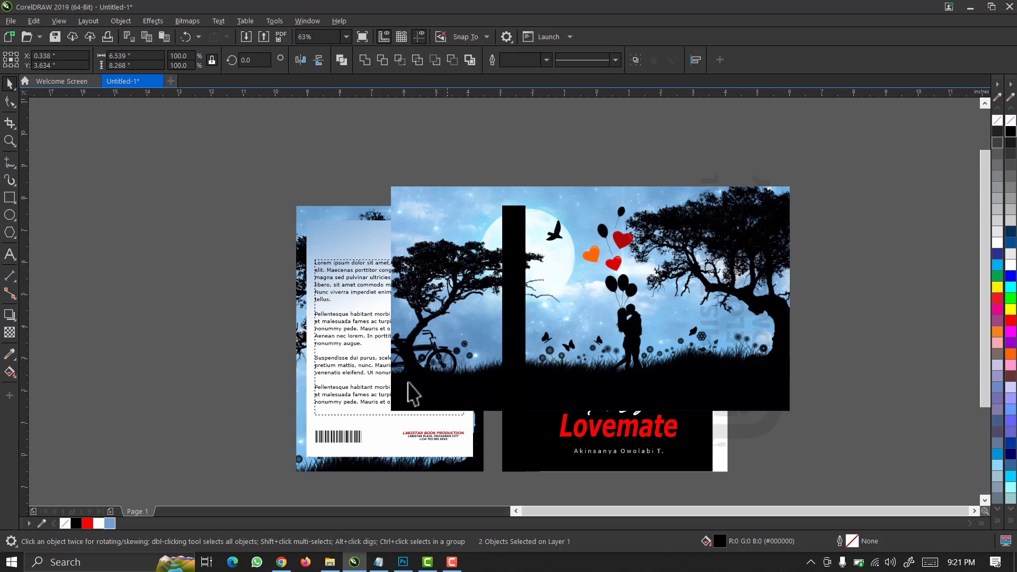
click(514, 280)
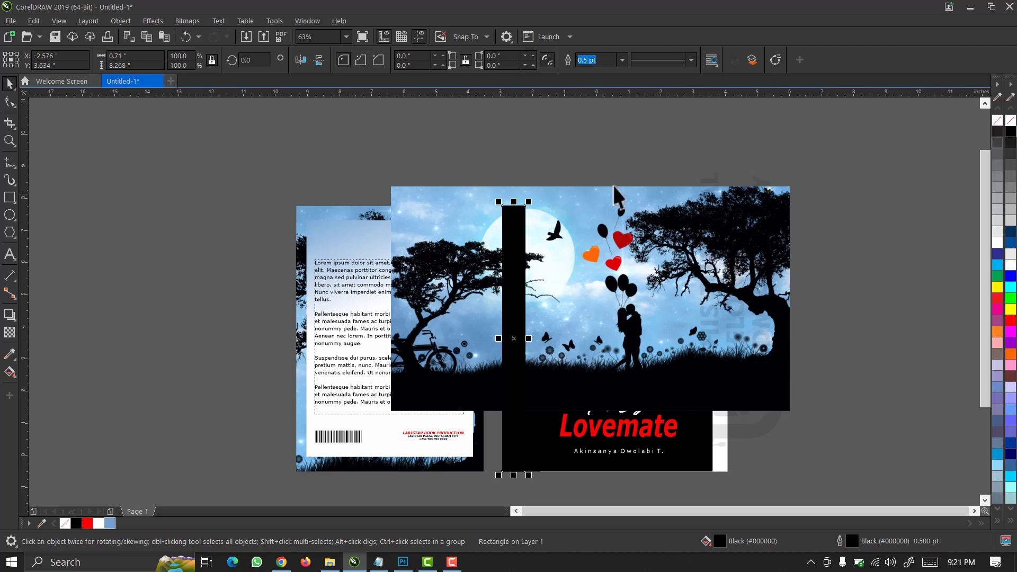
shift+click(652, 198)
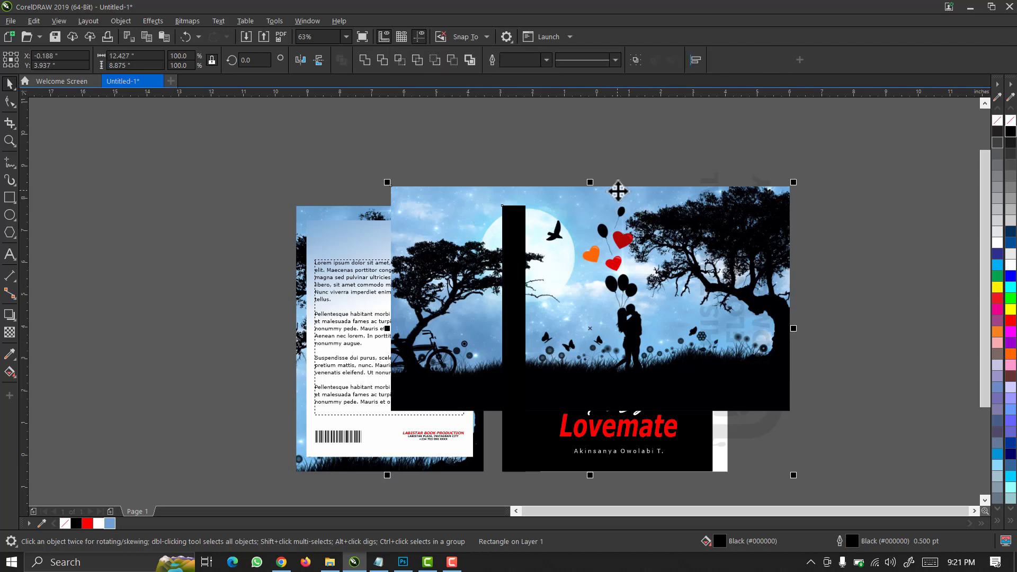
click(399, 59)
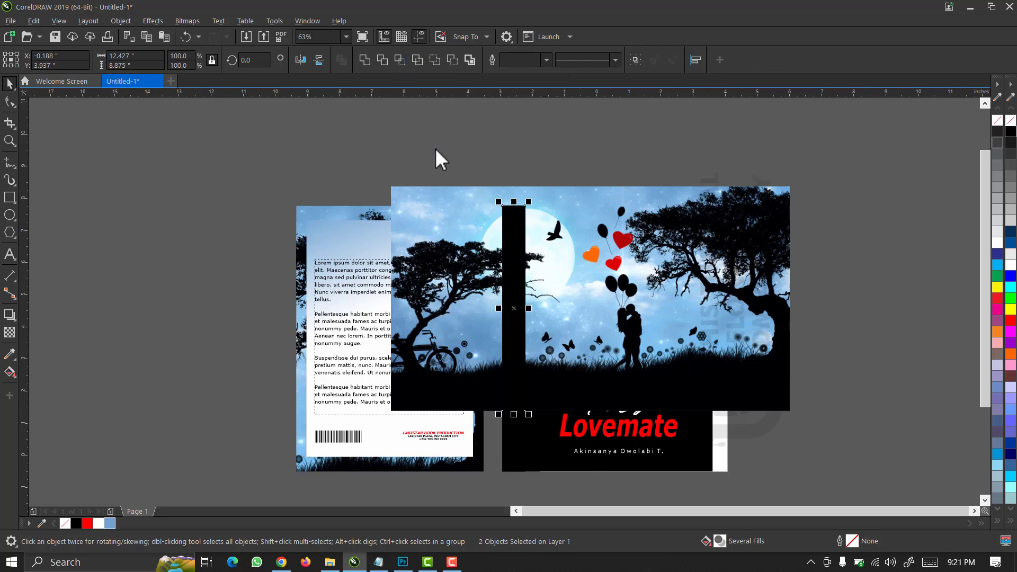
key(Escape)
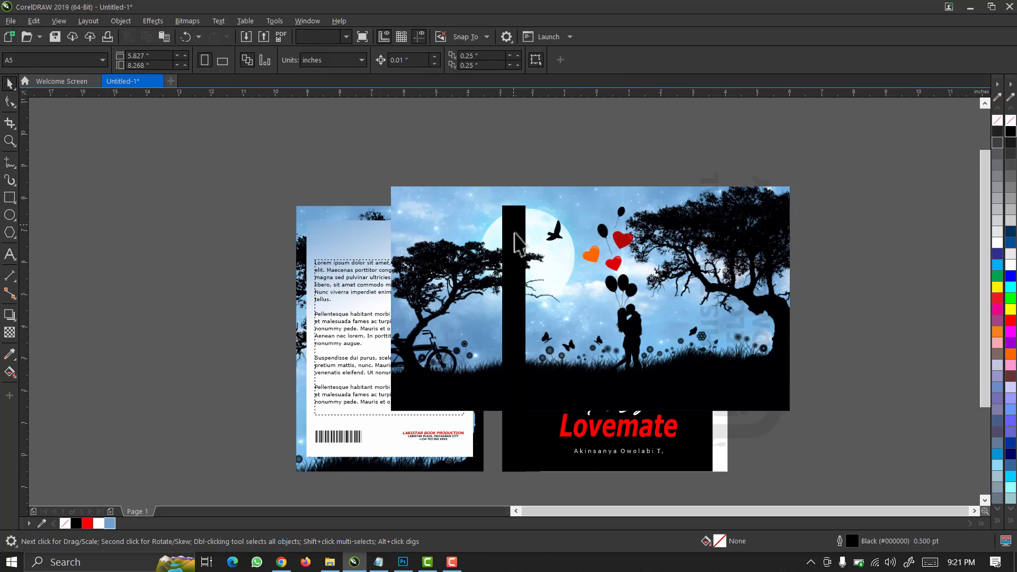
Test-move the black and photo strips, undo those moves, and select the front cover's left-edge objects.
click(515, 234)
drag(514, 234, 234, 264)
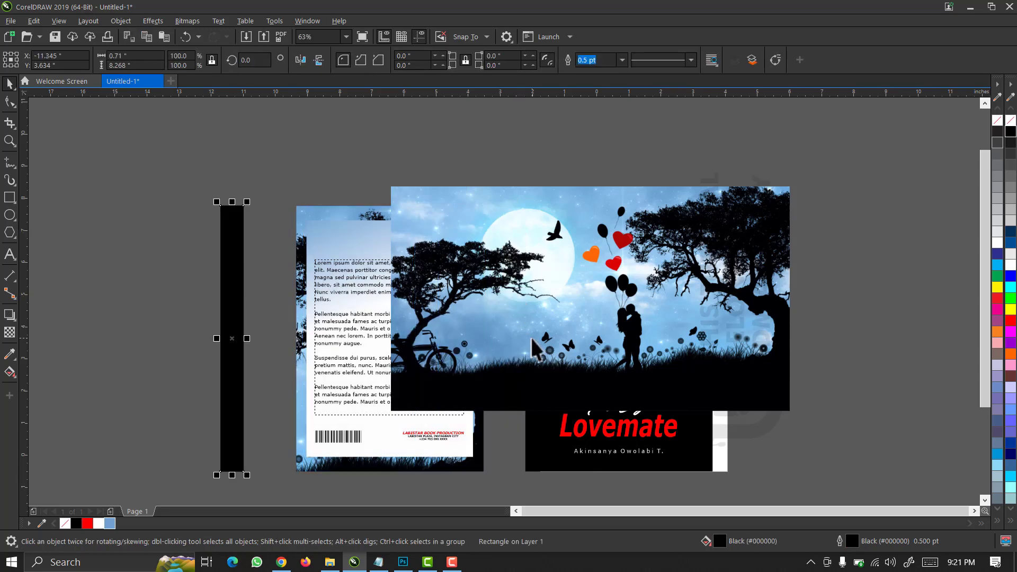
click(511, 299)
drag(323, 192, 312, 191)
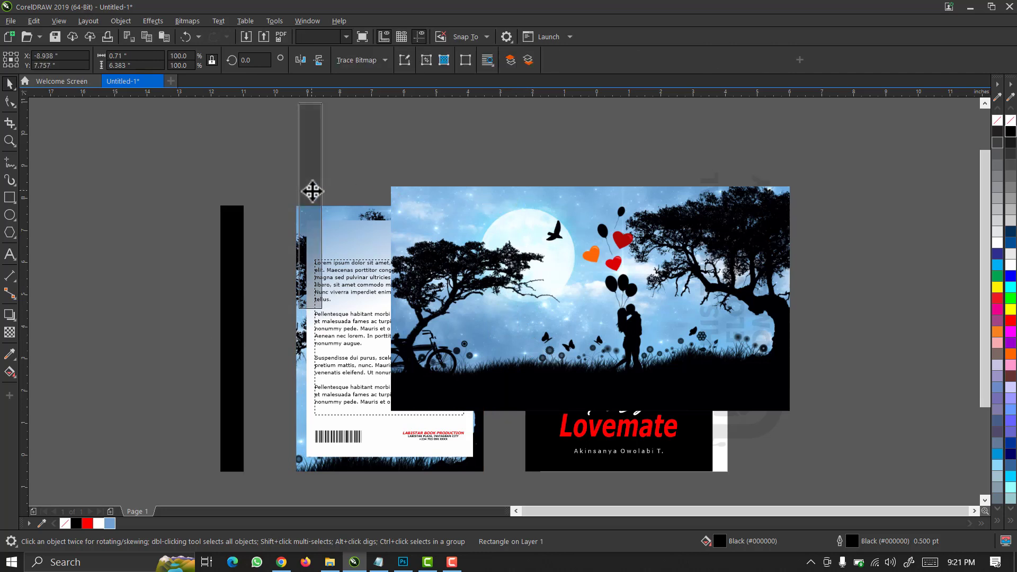
key(ctrl+z)
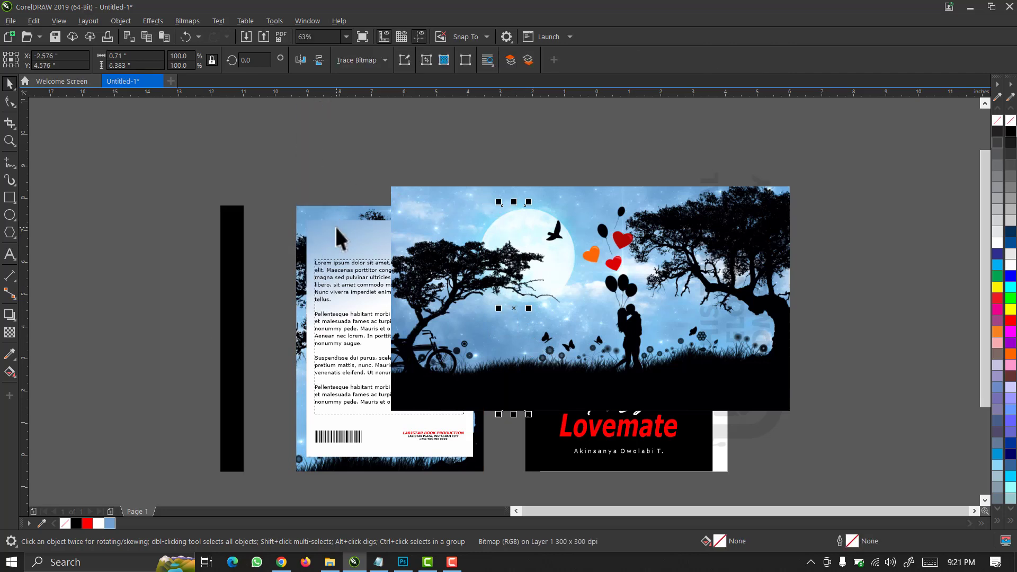
key(ctrl+z)
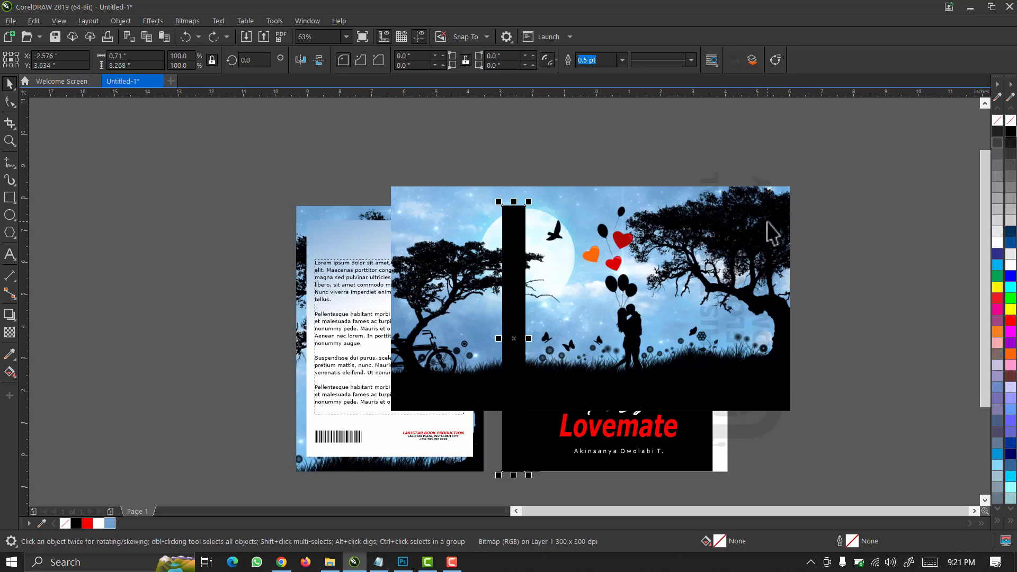
key(ctrl+z)
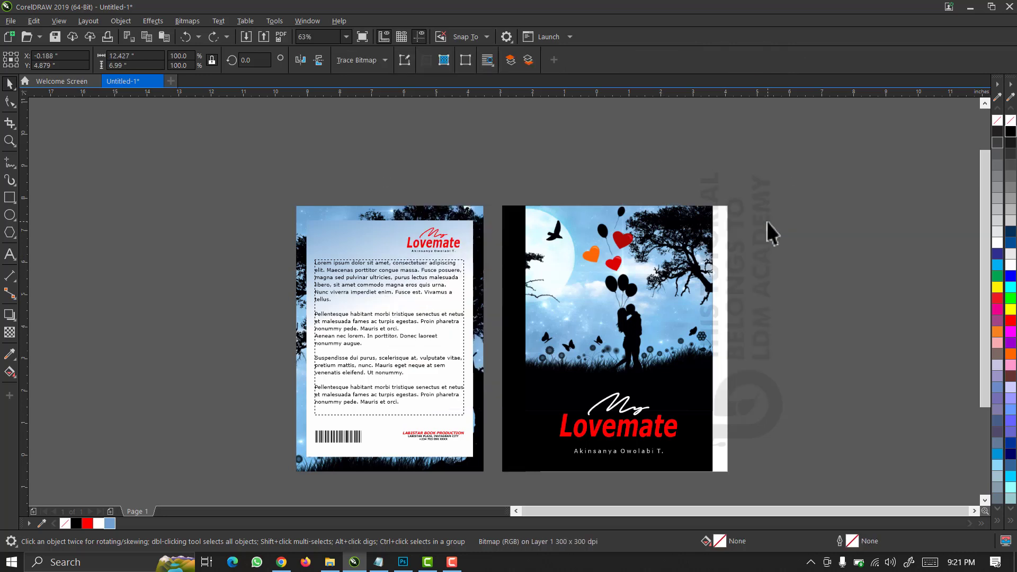
drag(471, 171, 557, 453)
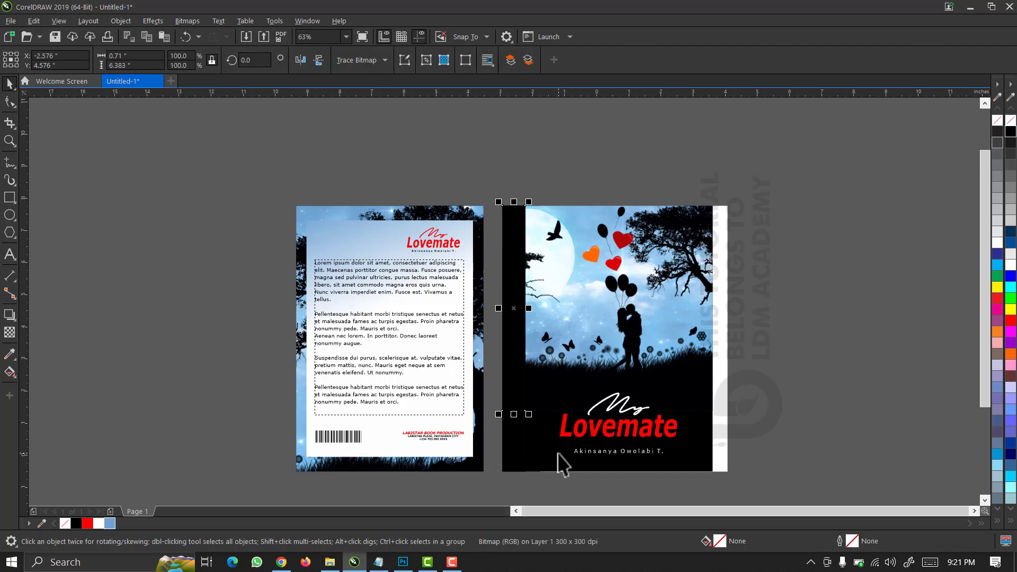
key(z)
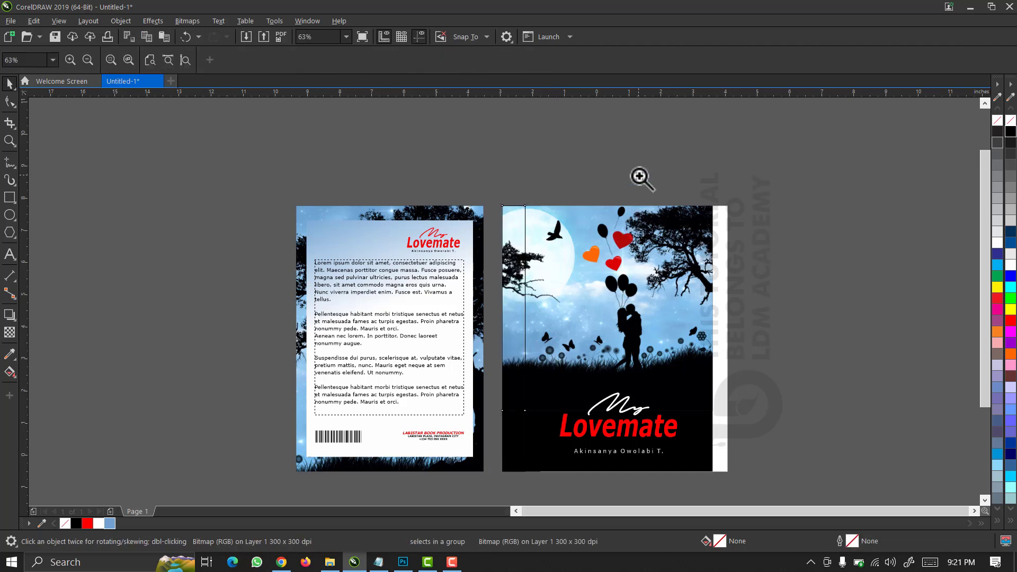
drag(638, 175, 395, 513)
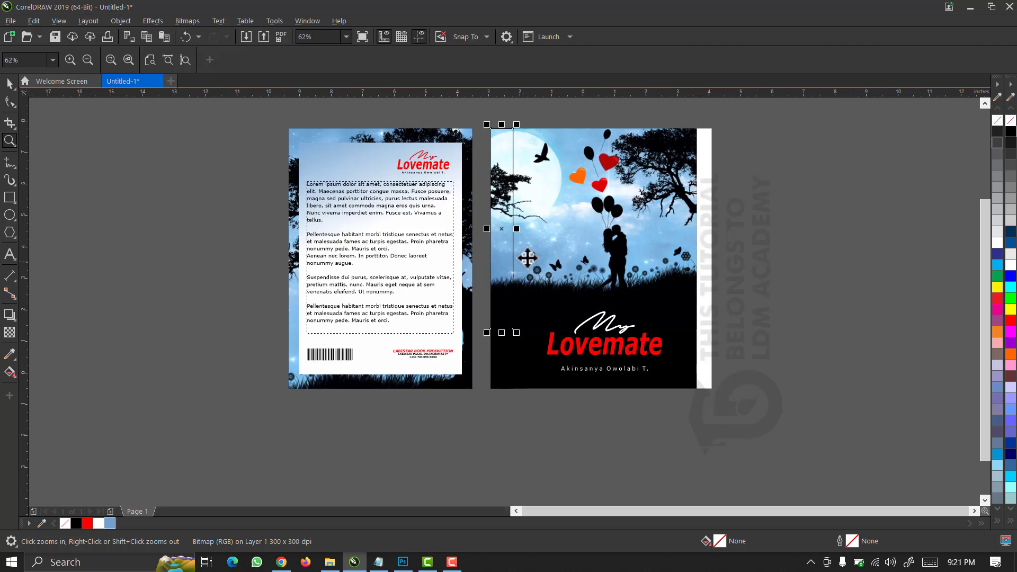
Pick toolbox tools, including the Rectangle tool, and adjust the zoom on the covers.
key(space)
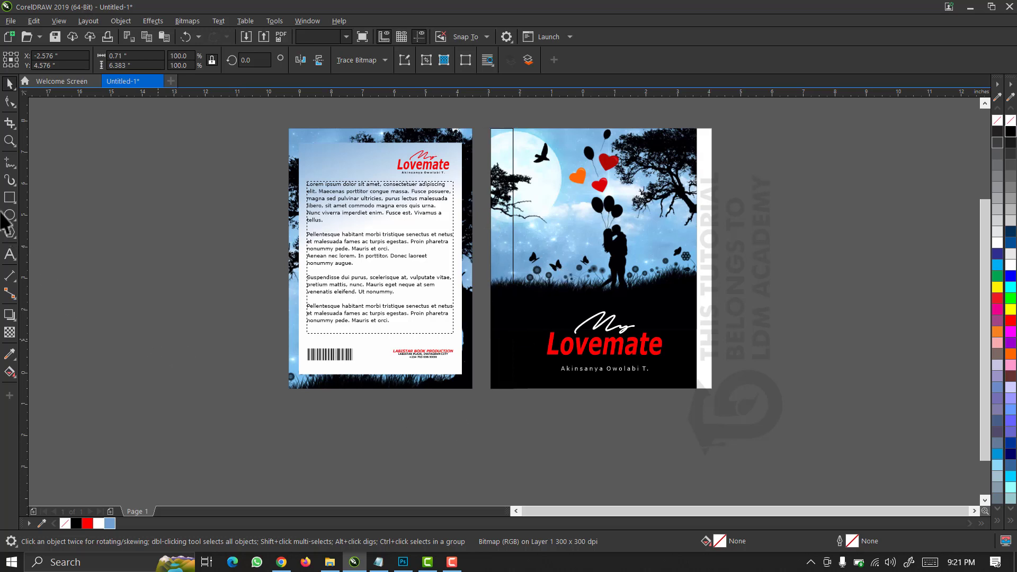
click(10, 197)
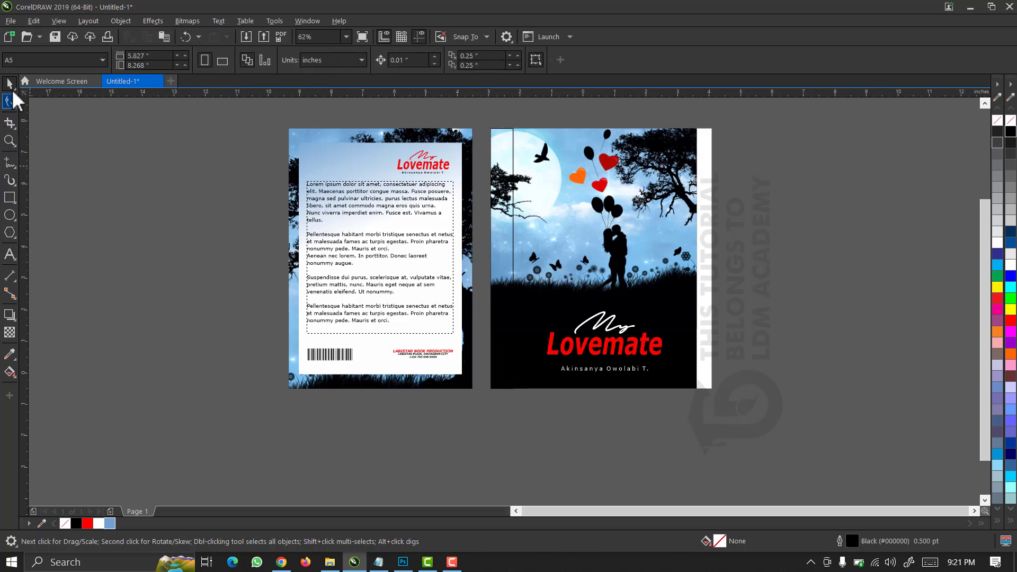
click(10, 100)
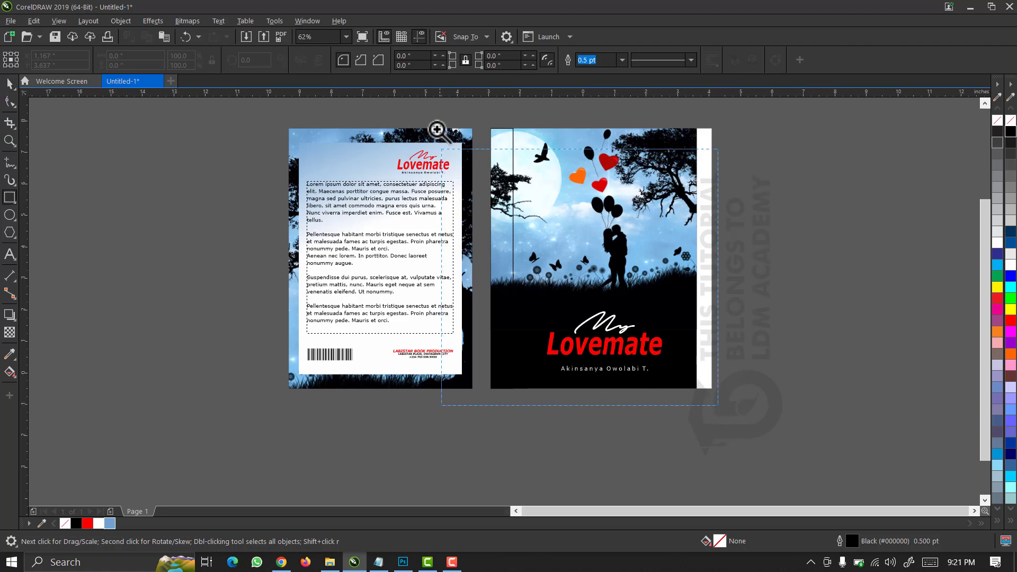
scroll(444, 134, up, 1)
key(F6)
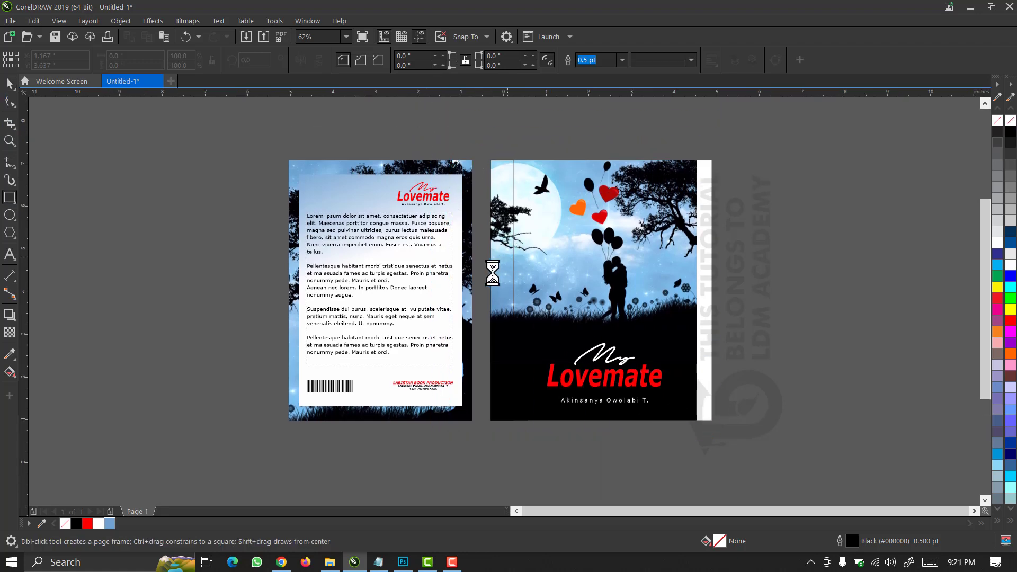
scroll(493, 270, up, 1)
key(space)
Give the narrow photo strip a uniform transparency of 70 instead of the default 80.
click(404, 209)
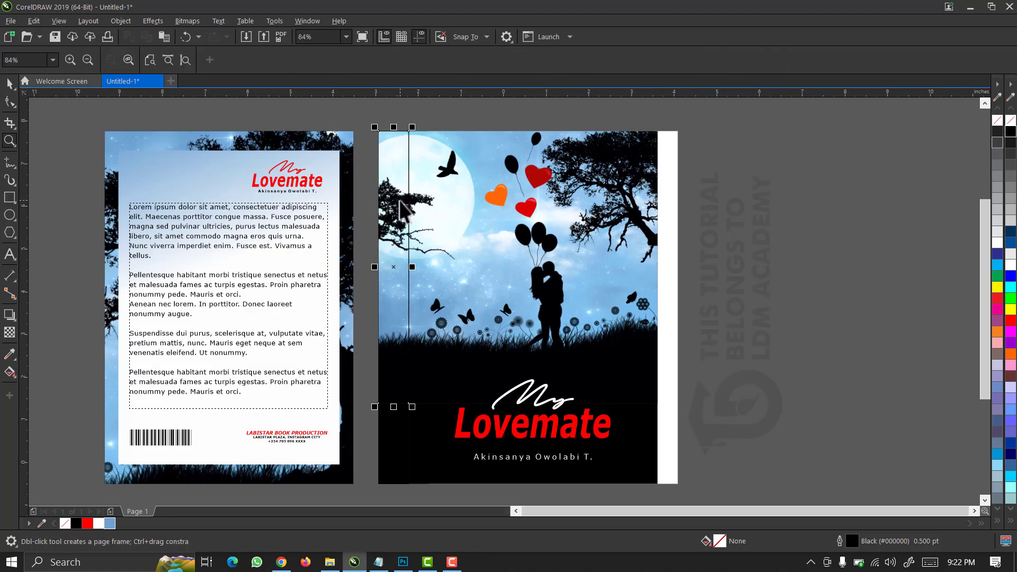
click(8, 333)
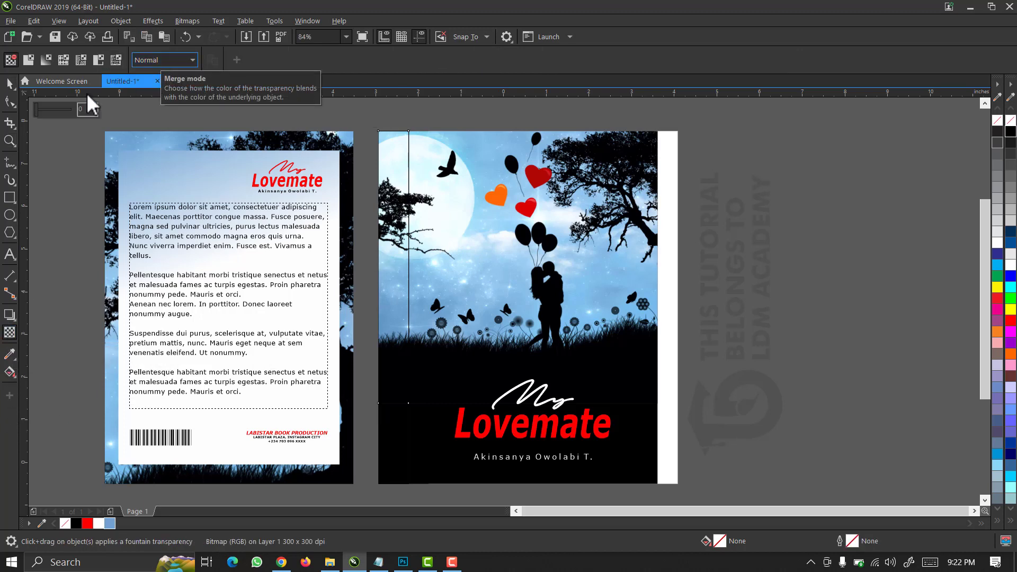
click(28, 60)
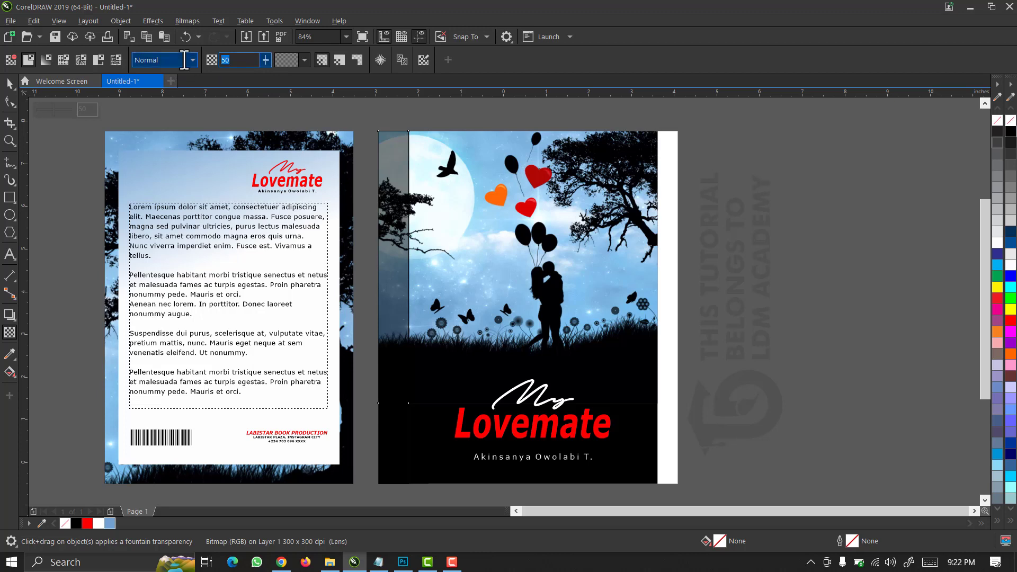
key(Return)
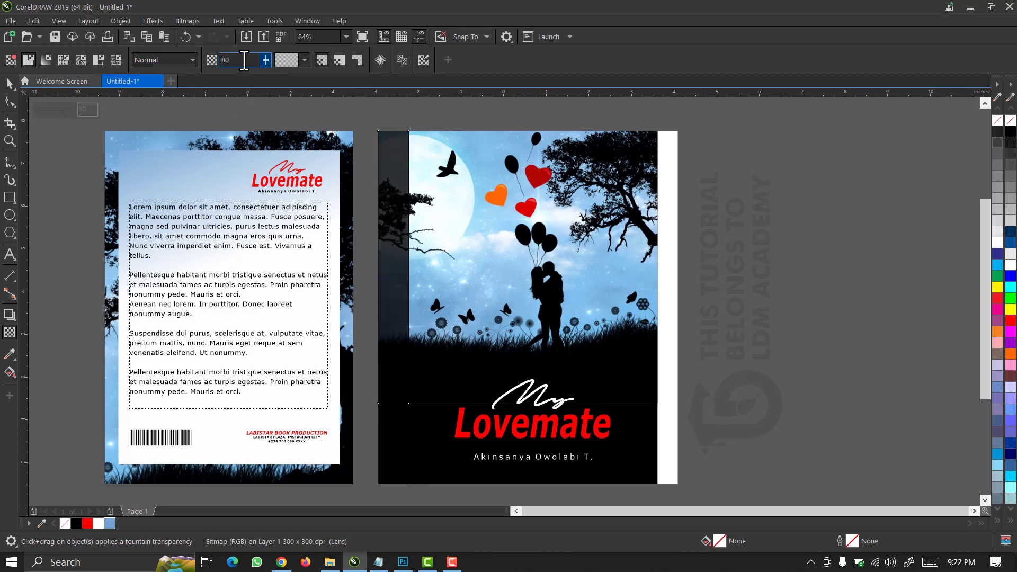
drag(246, 60, 211, 61)
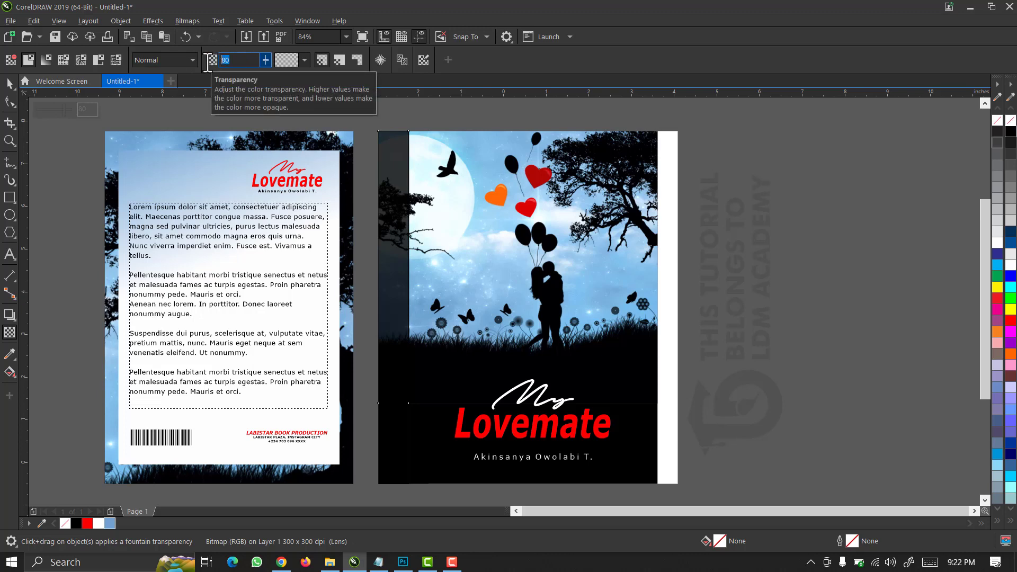
text(70)
key(Return)
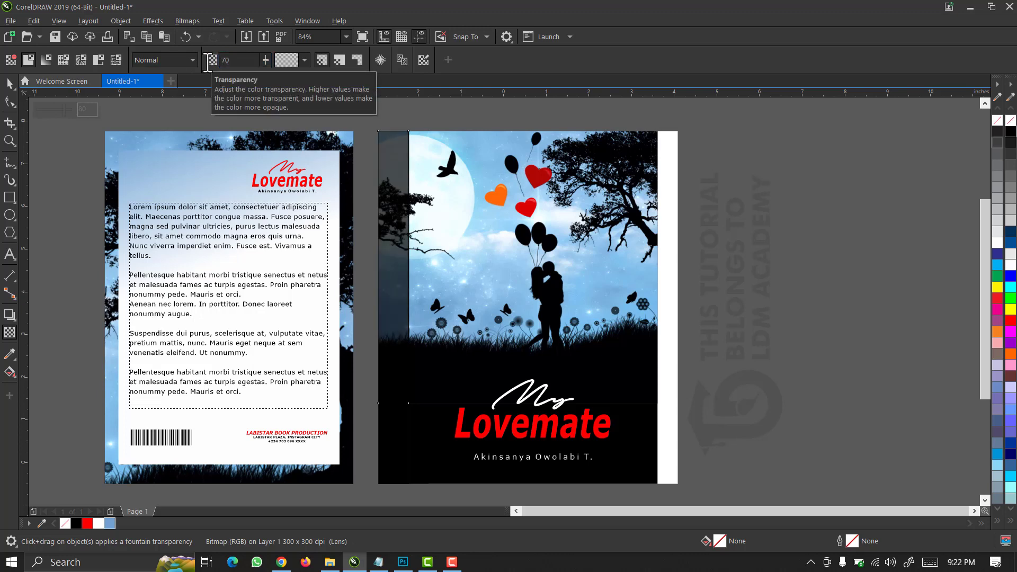
click(9, 83)
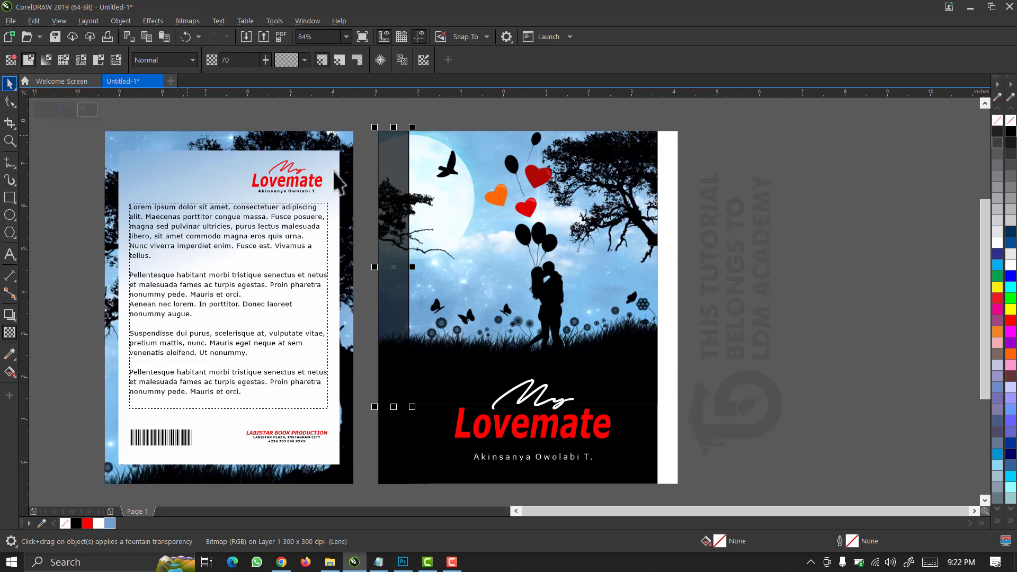
click(548, 429)
click(740, 270)
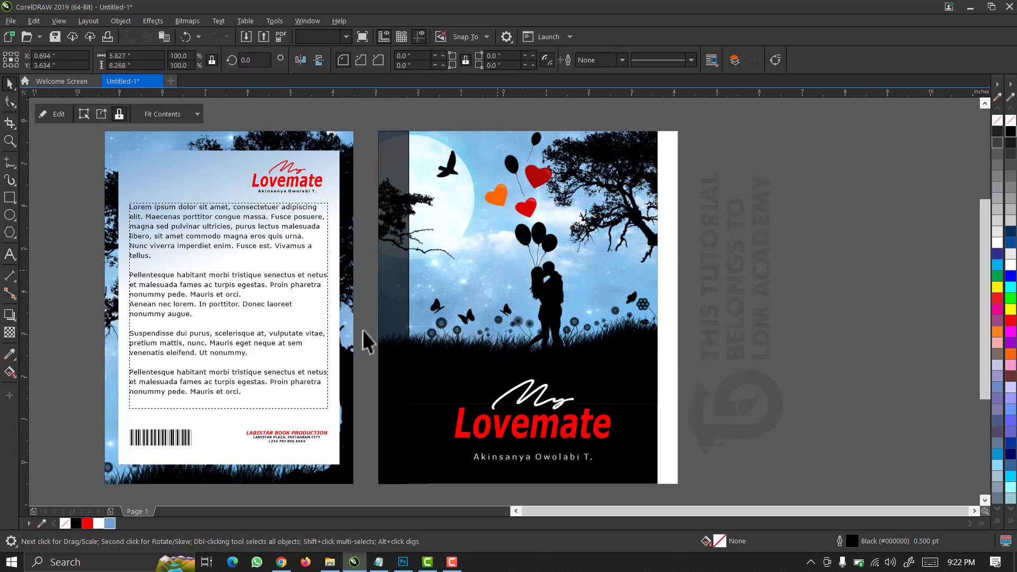
Type the spine line 'my lovemate' with the author's name beside the front cover, fixing a typo.
click(11, 255)
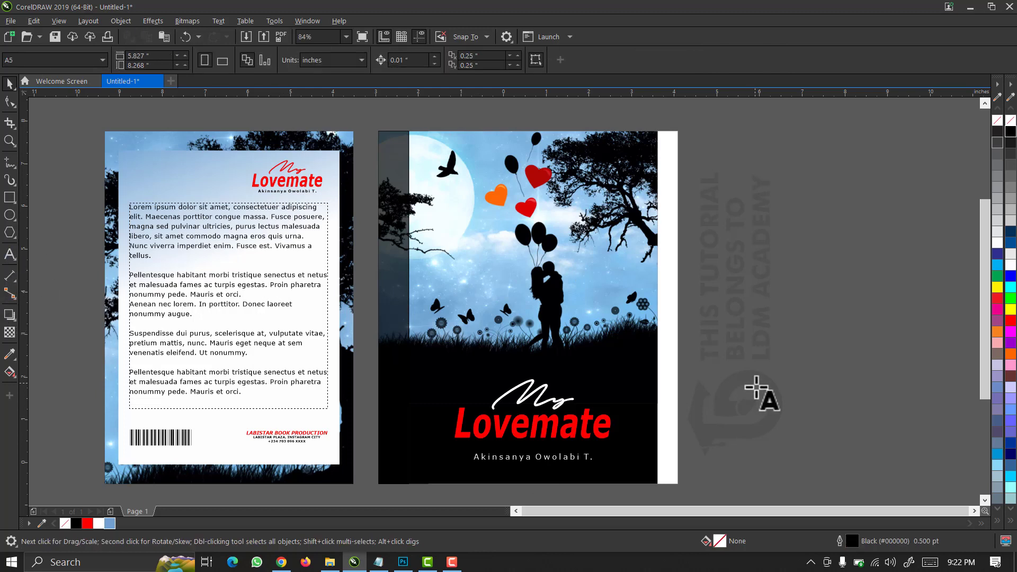
click(716, 401)
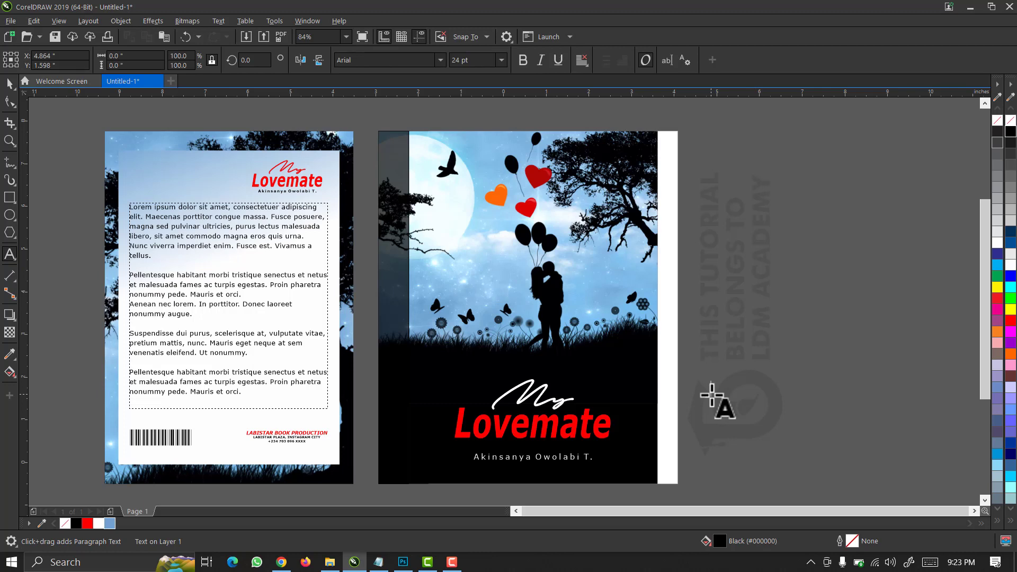
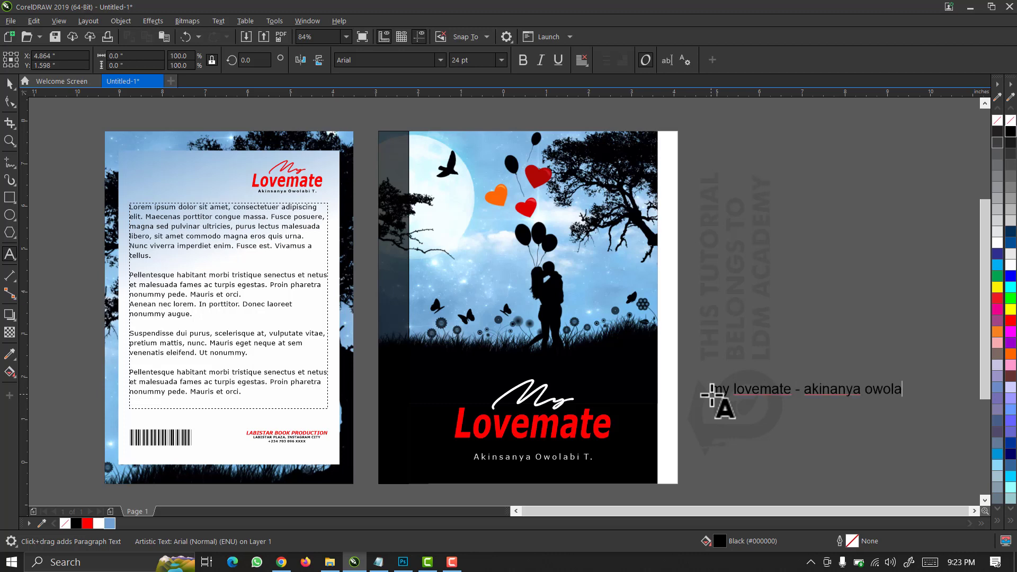
text(.)
click(831, 391)
text(s)
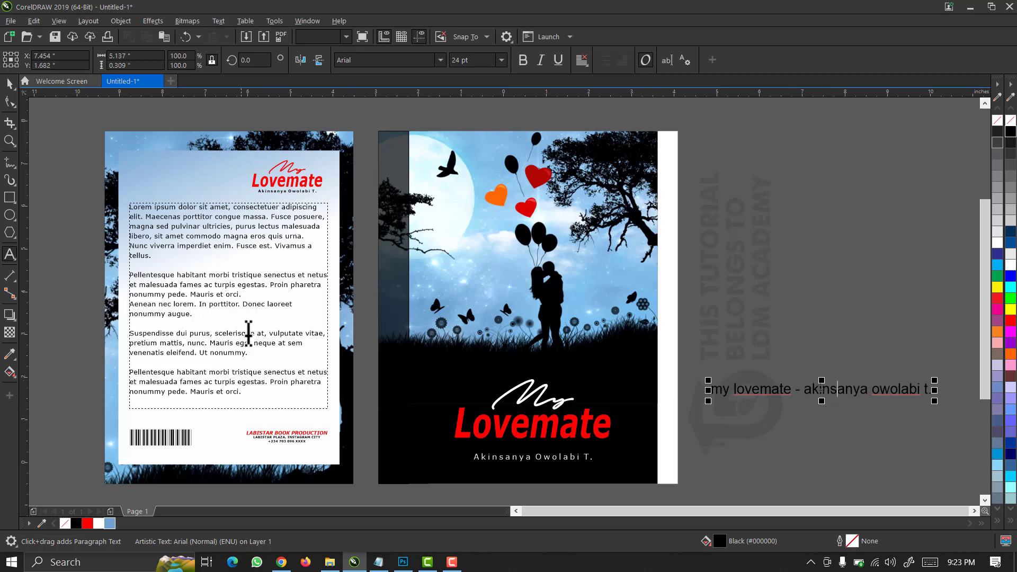
click(9, 84)
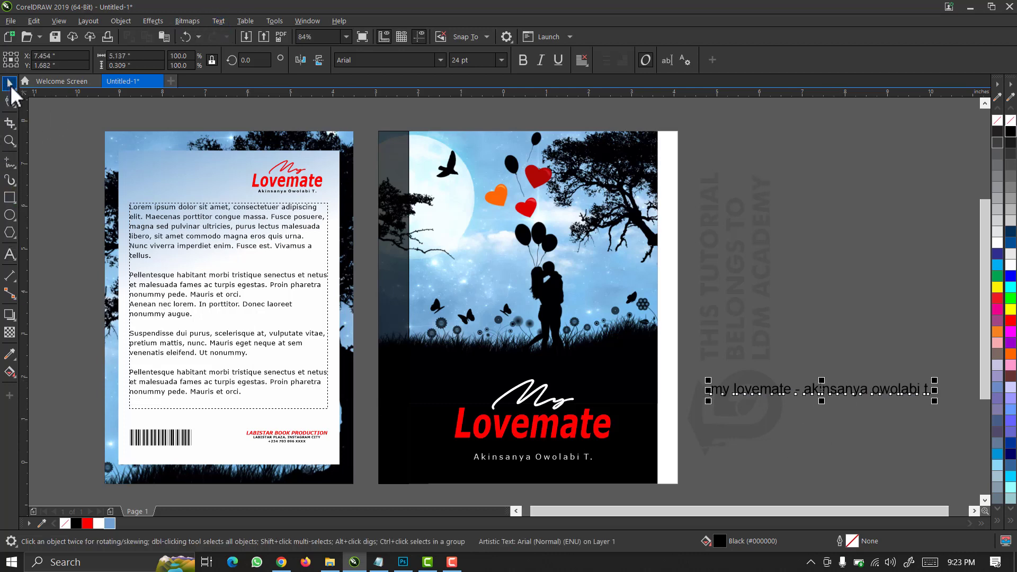
Change the text to UPPERCASE, set it in Verdana Bold-Italic, and rotate it 90°.
click(218, 21)
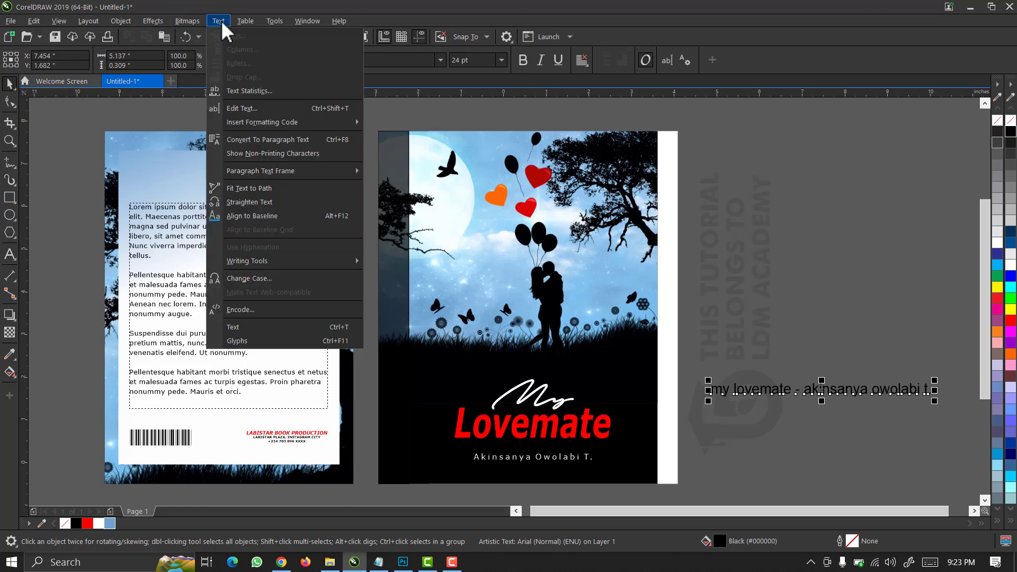
click(252, 277)
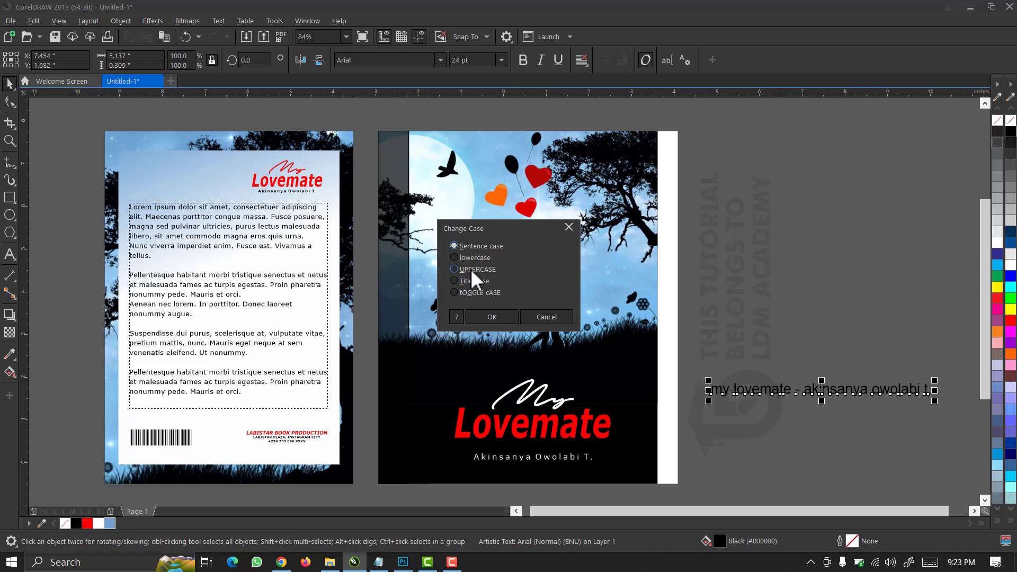
click(471, 269)
click(482, 318)
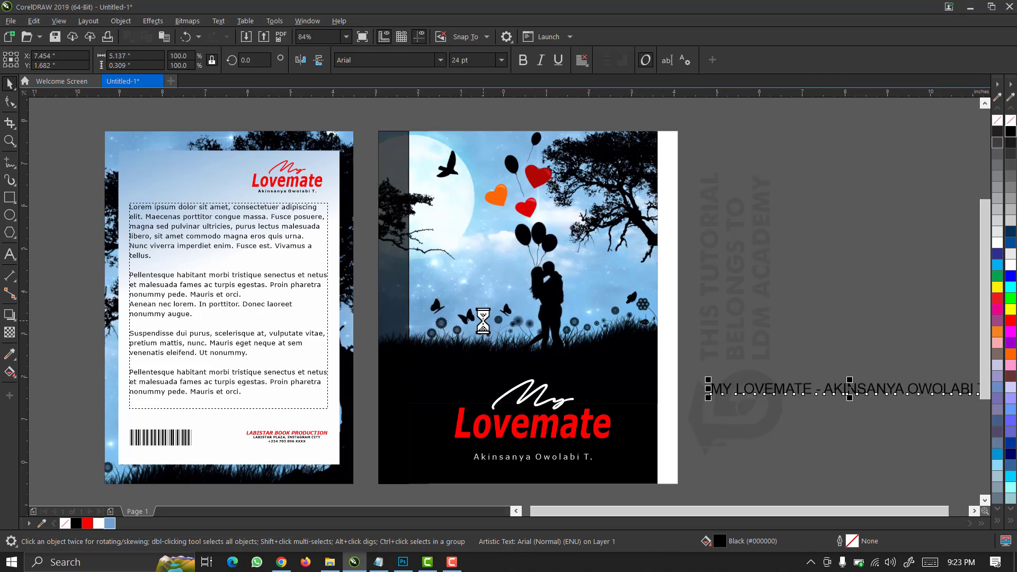
click(441, 60)
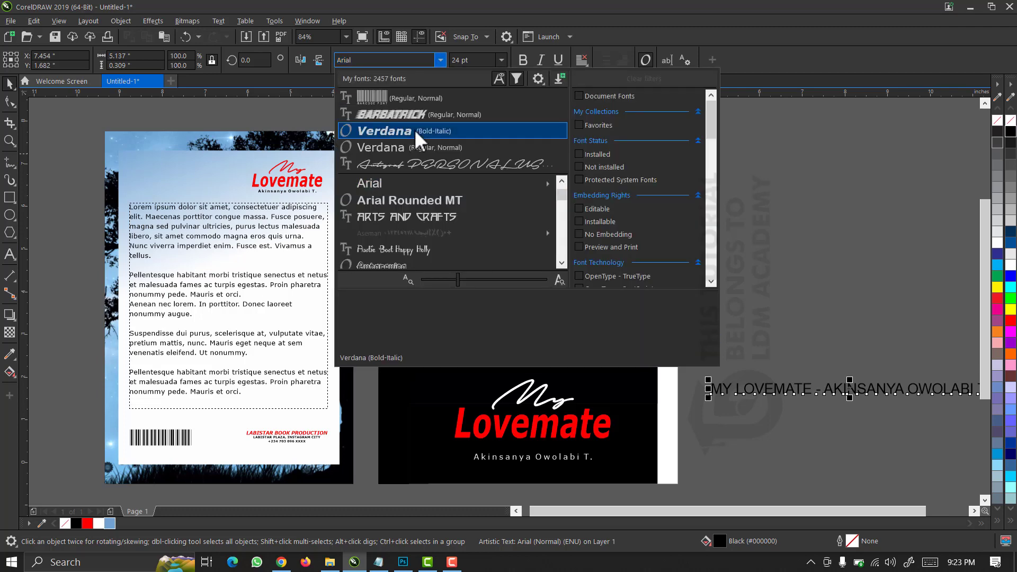
key(Escape)
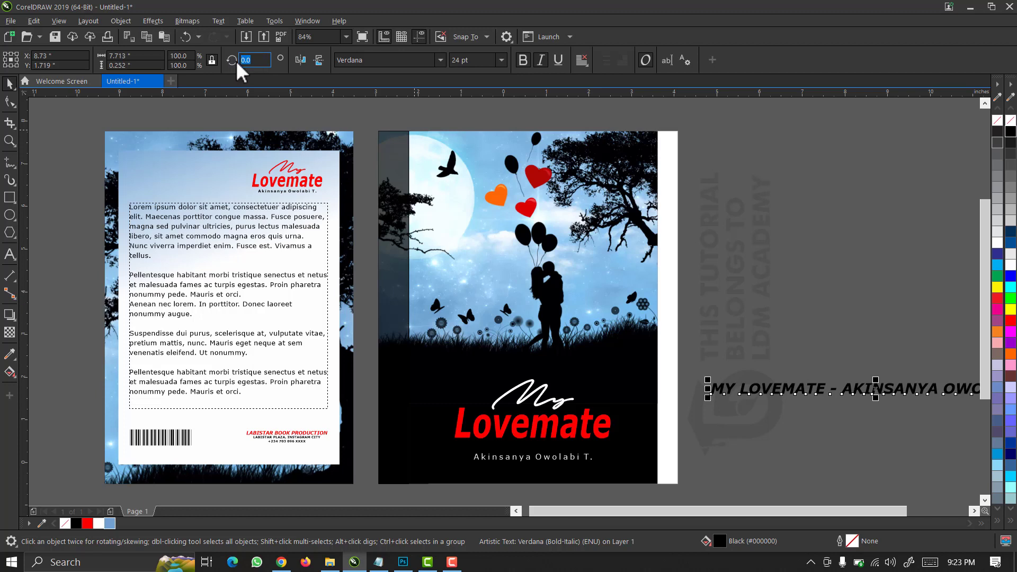
text(90)
key(Return)
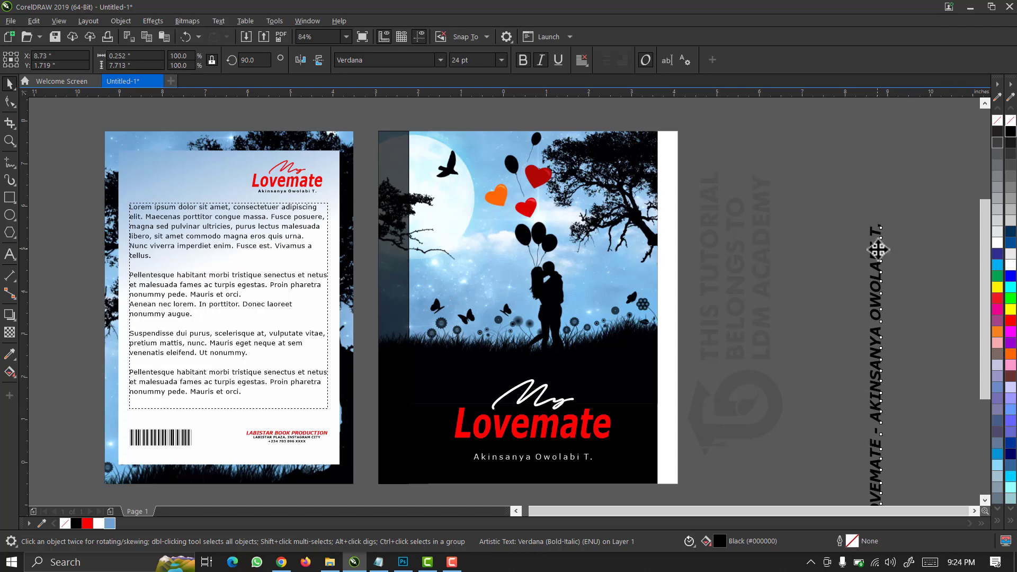
Move the vertical title onto the spine, colour it white, and scale it to fit.
drag(878, 248, 395, 167)
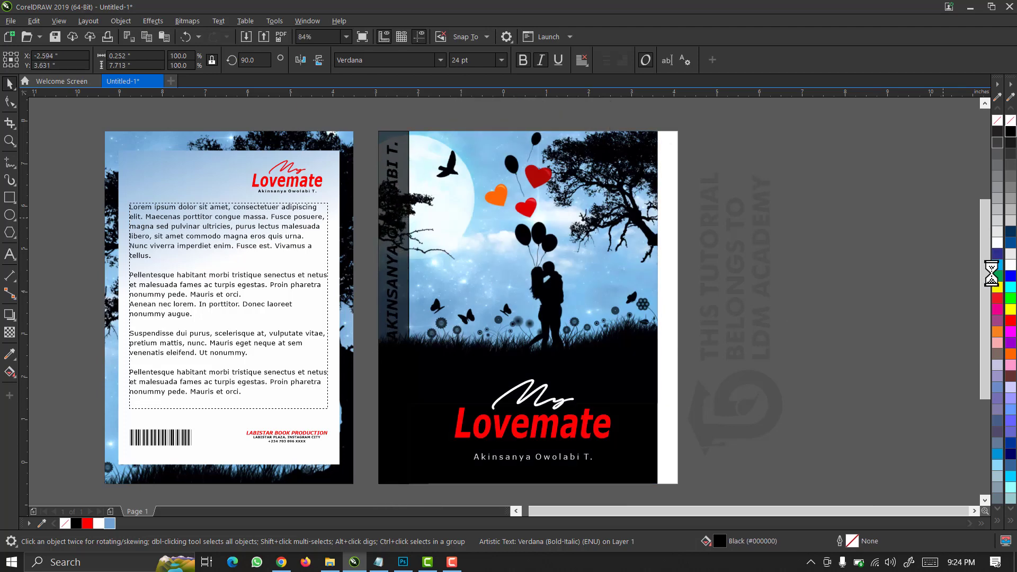
click(1011, 266)
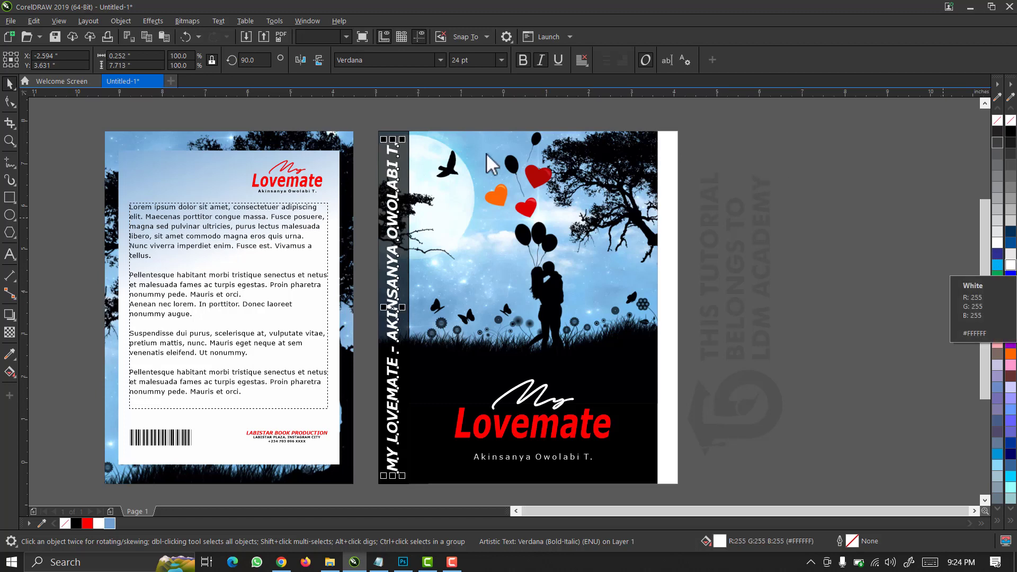
mouse_move(402, 140)
mouse_down()
mouse_move(412, 190)
mouse_move(405, 174)
mouse_up()
Stretch the dark spine strip down to the cover's bottom and remove the spine outlines.
click(398, 171)
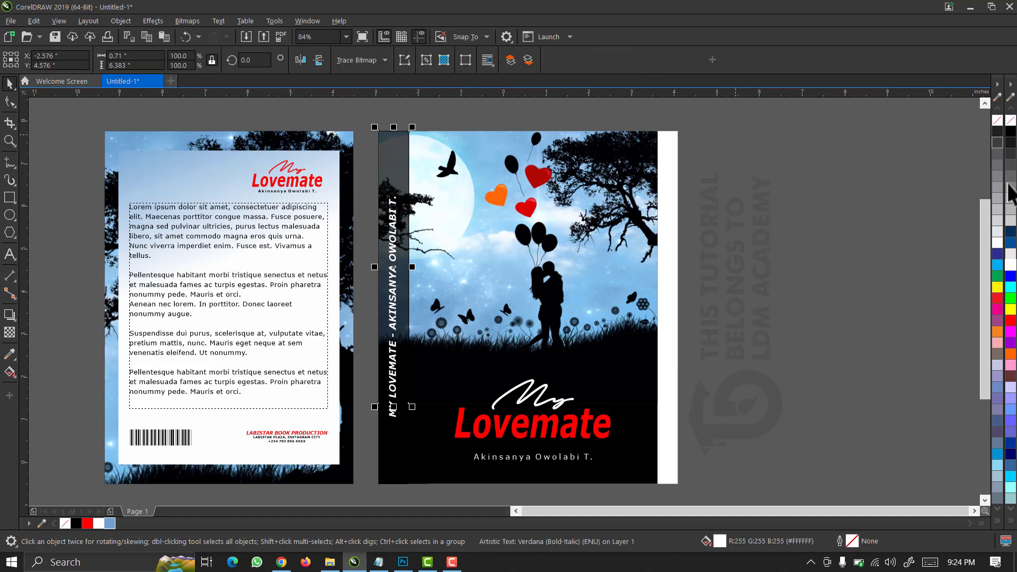
right_click(1013, 123)
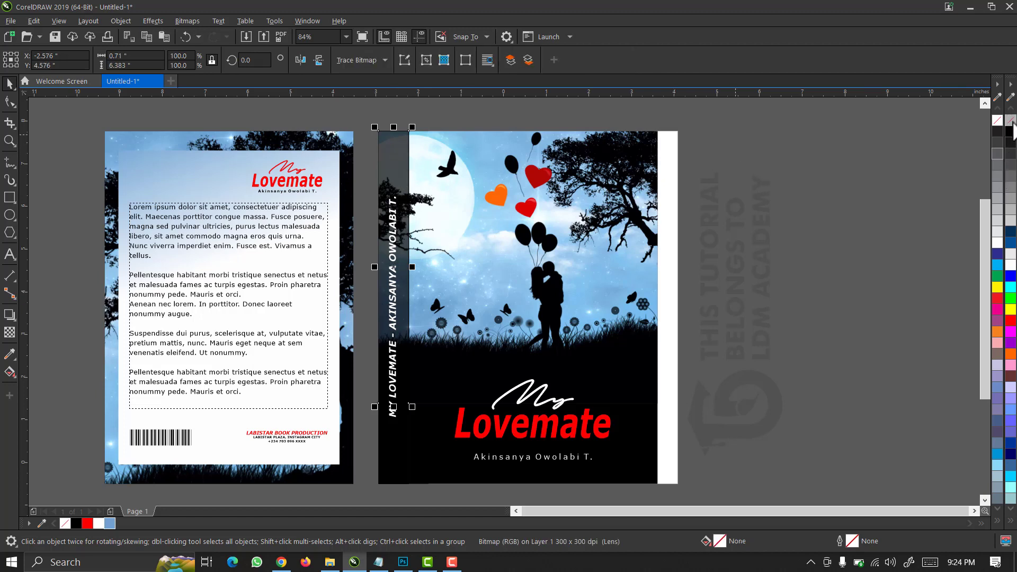
drag(393, 407, 394, 486)
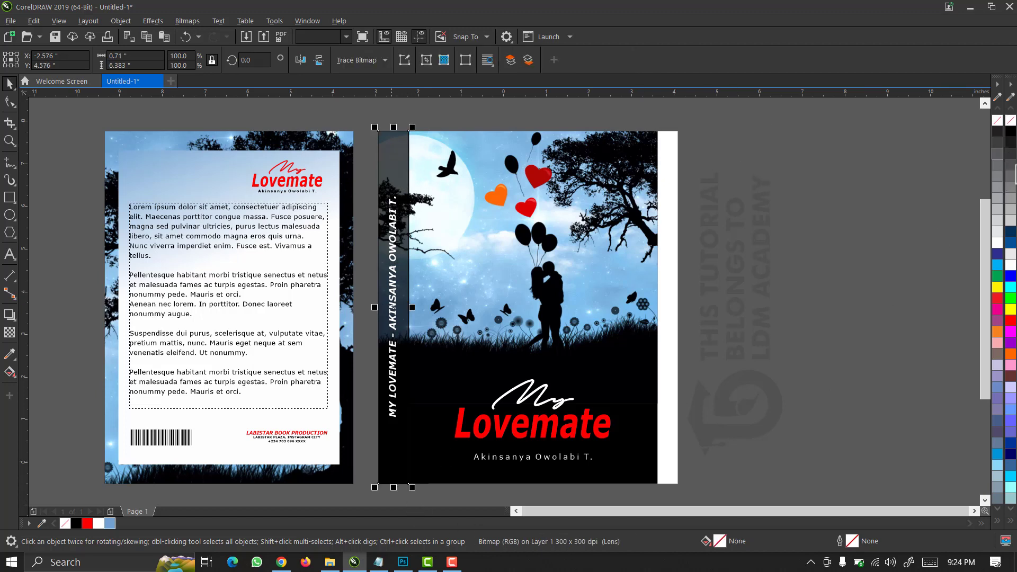
right_click(1011, 122)
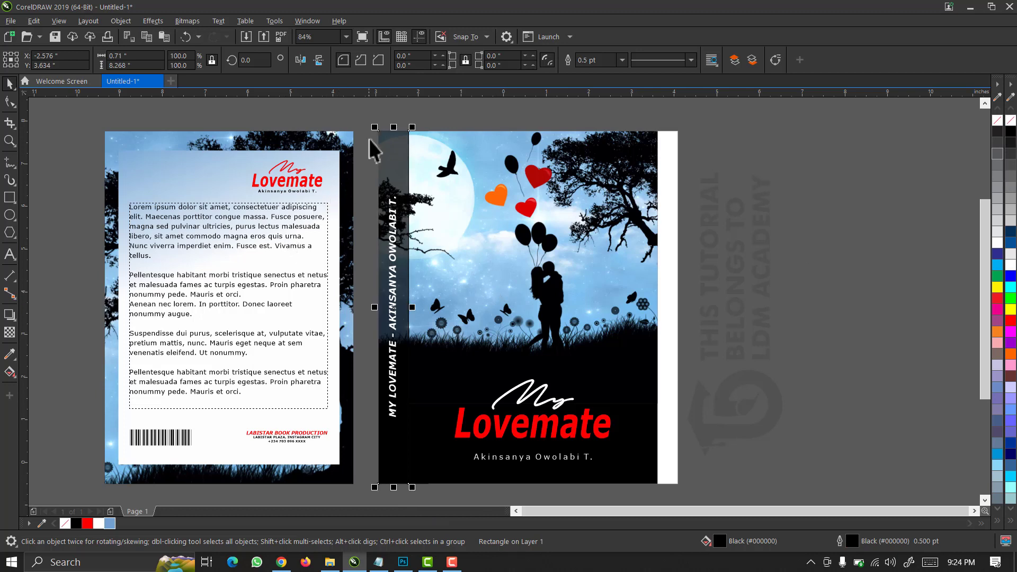
click(402, 159)
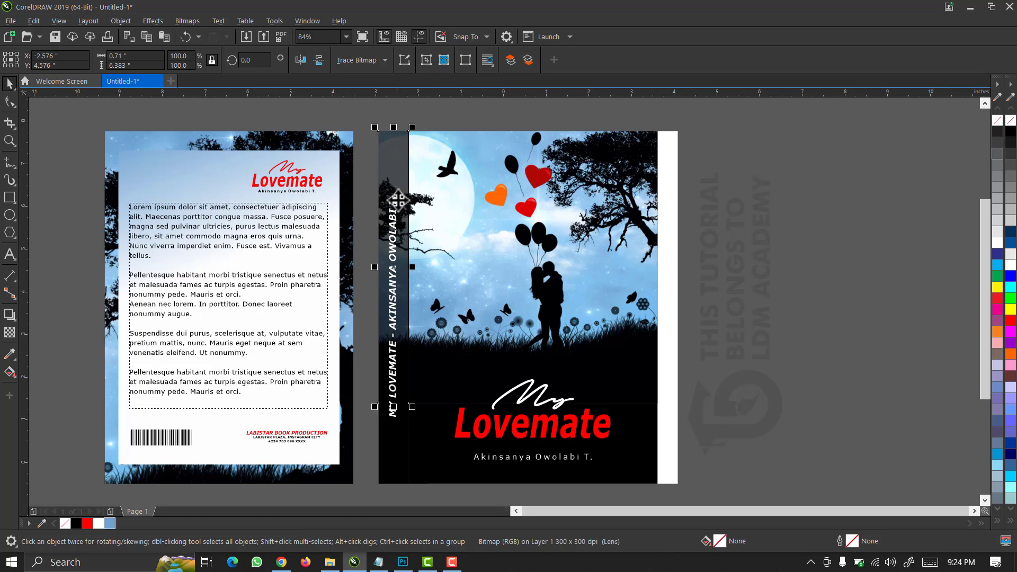
shift+click(390, 456)
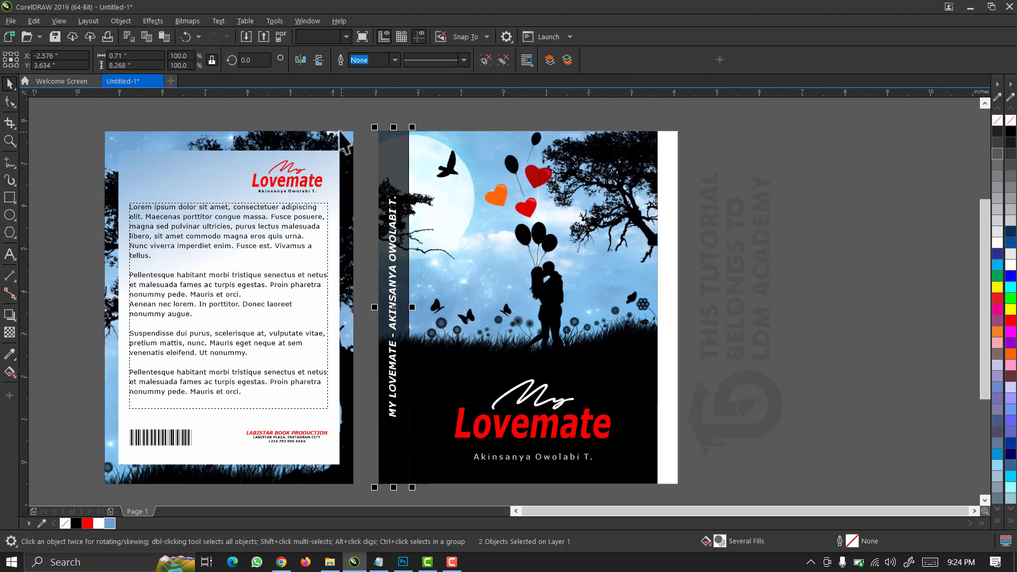
drag(355, 112, 425, 498)
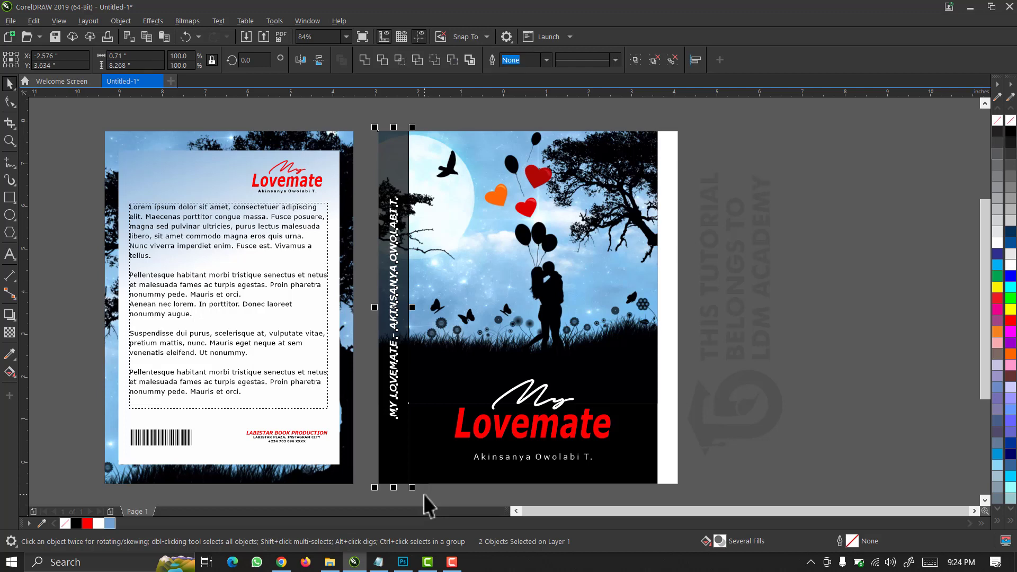
click(575, 370)
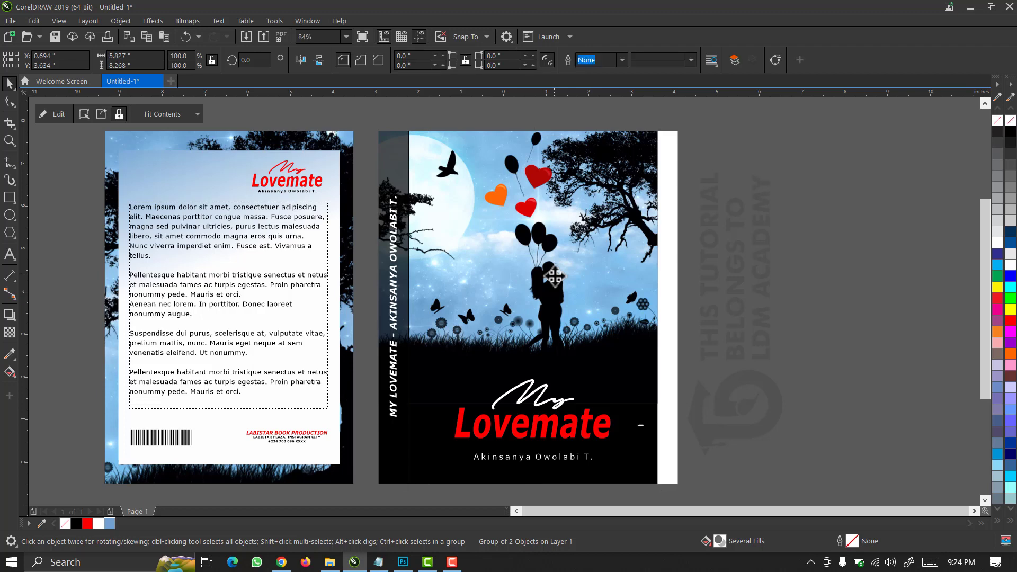
Group the front cover pieces, move the group right of the spine, fit the page, and go to Photoshop.
drag(554, 275, 593, 275)
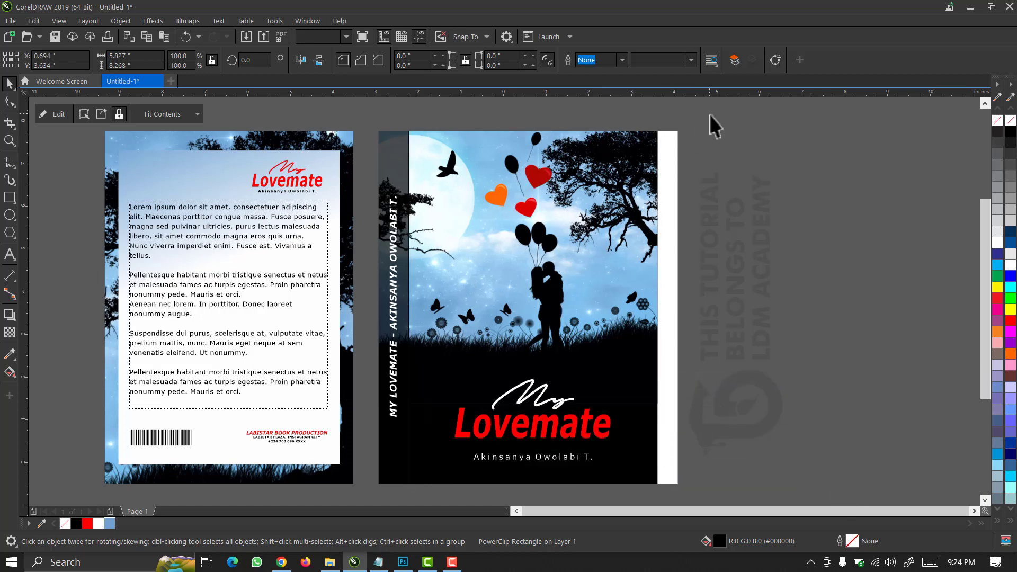
drag(709, 115, 391, 499)
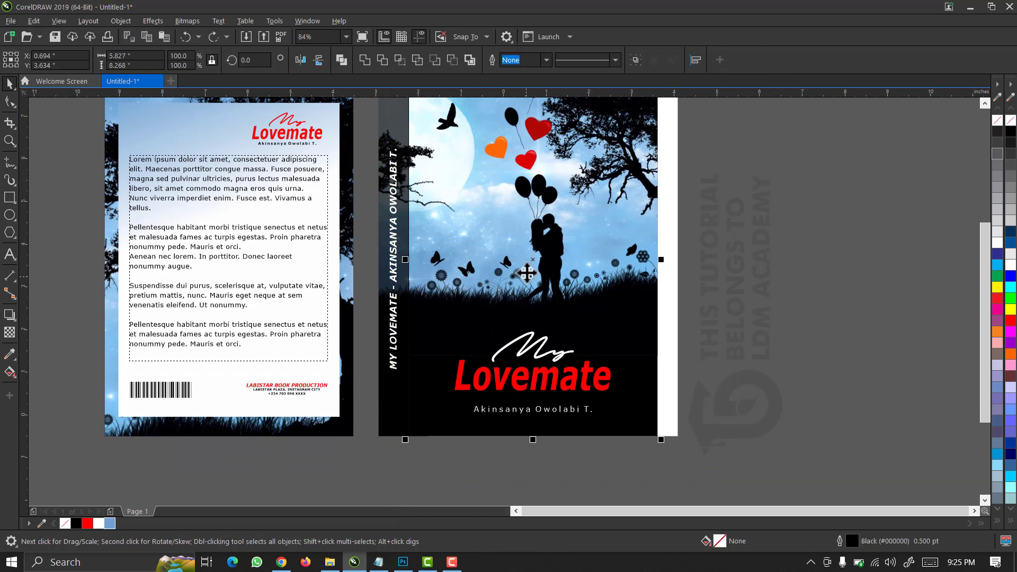
key(ctrl+g)
drag(454, 262, 489, 263)
click(346, 37)
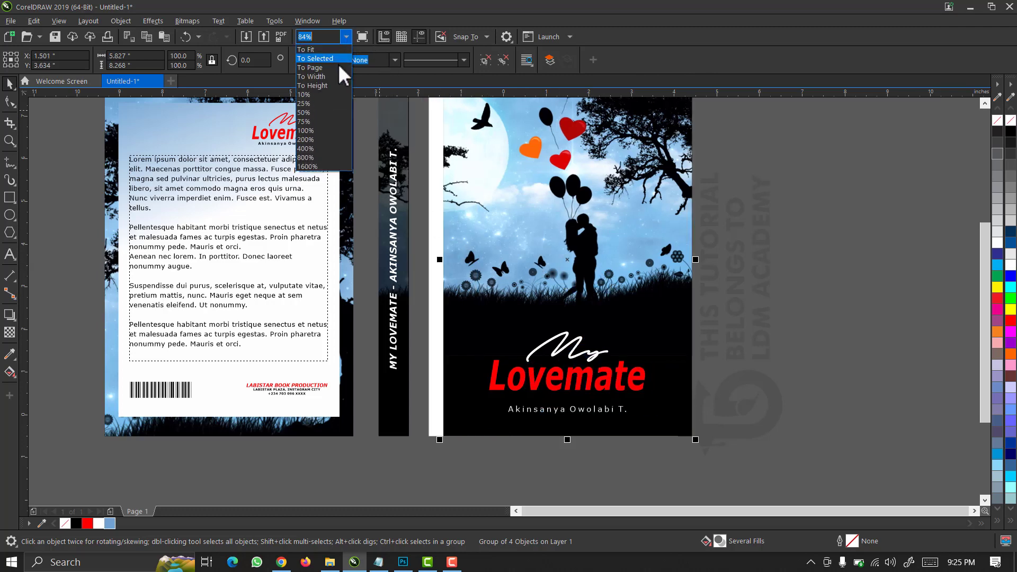
click(336, 69)
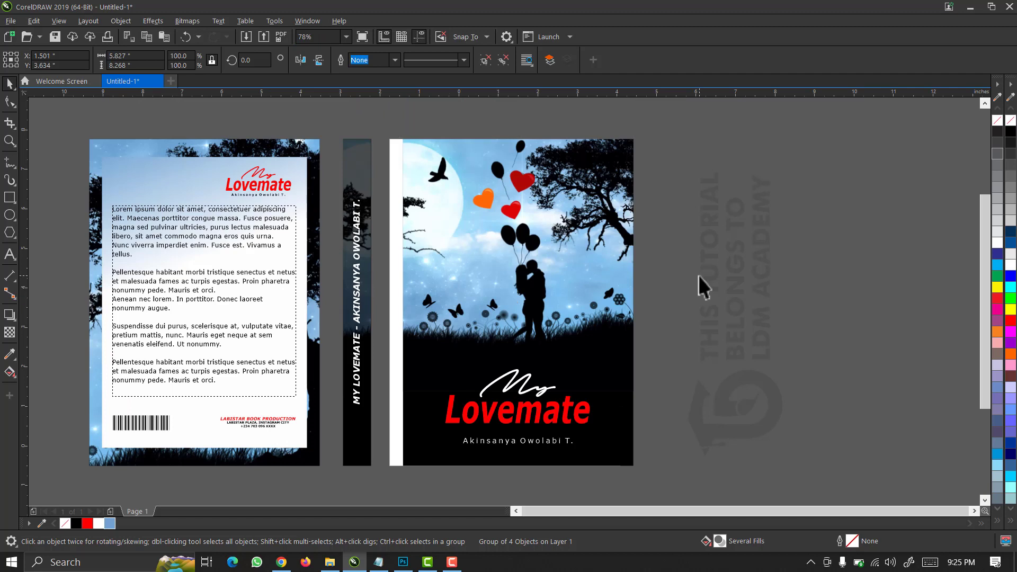
click(698, 275)
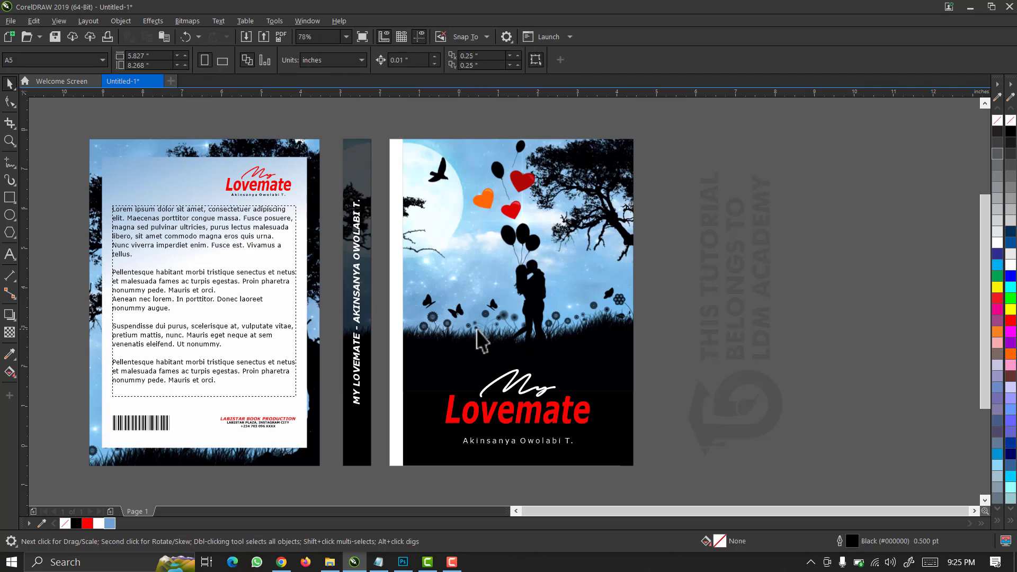
click(402, 562)
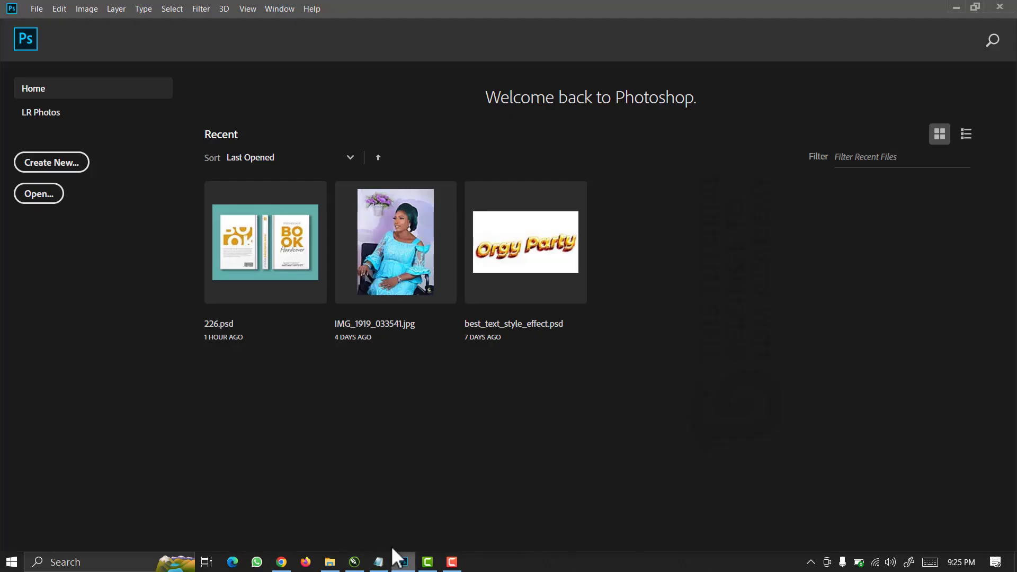
Open Photoshop's File > Open dialog on the BOOK COVER DESIGN folder, then switch to Chrome.
click(36, 7)
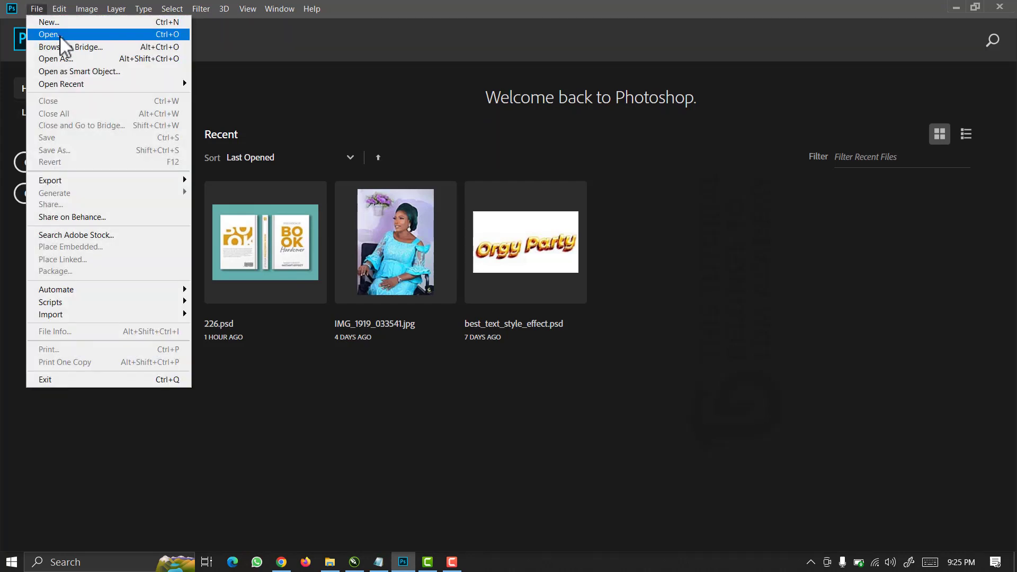
click(51, 34)
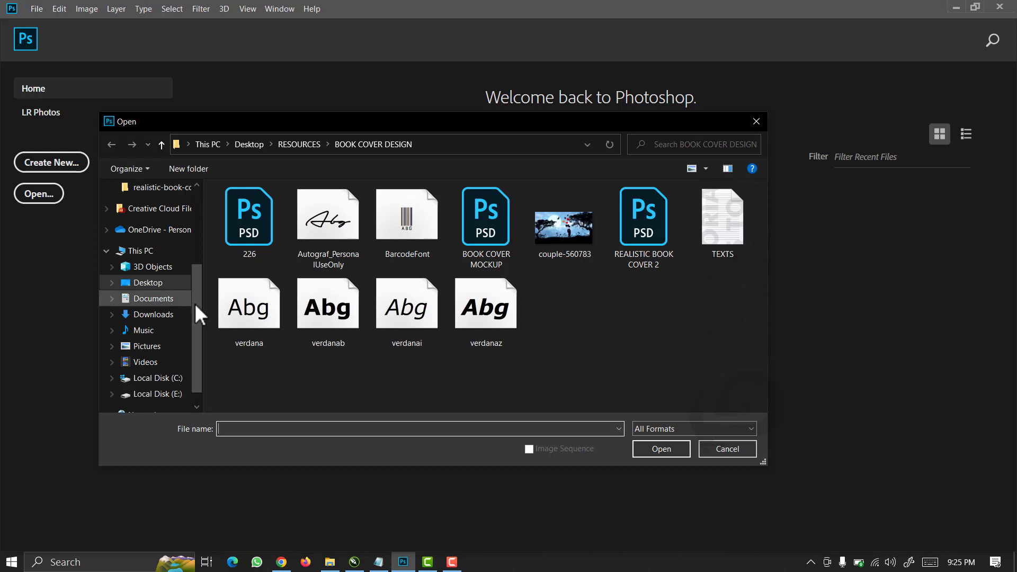
drag(352, 121, 401, 110)
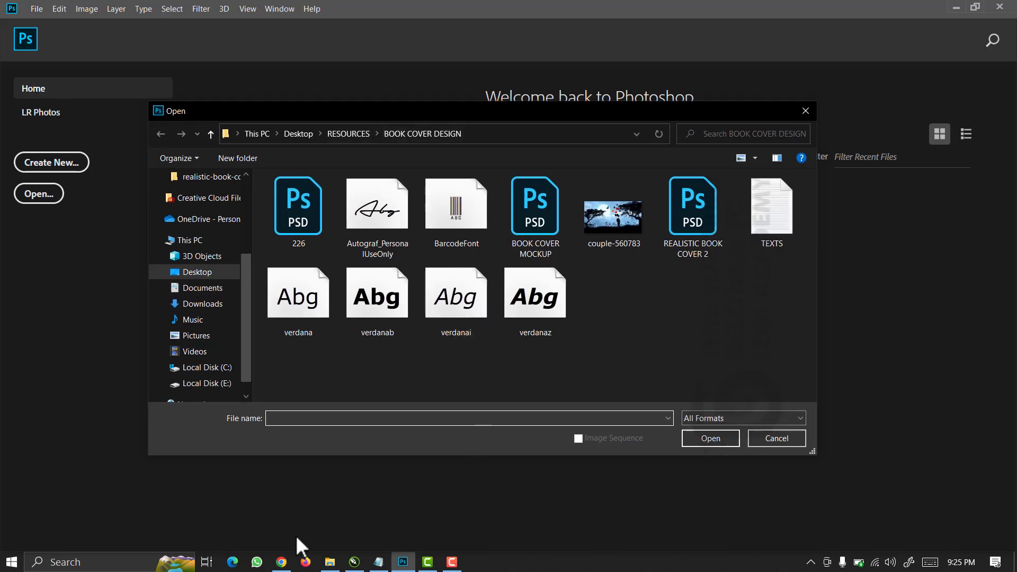
click(281, 562)
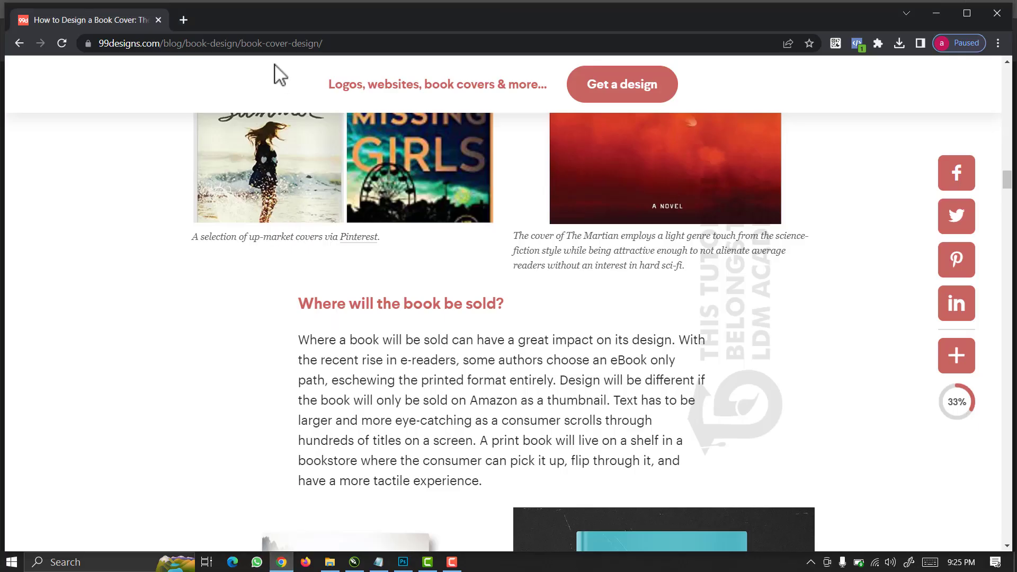
Navigate Chrome to the freepik.com site.
click(199, 44)
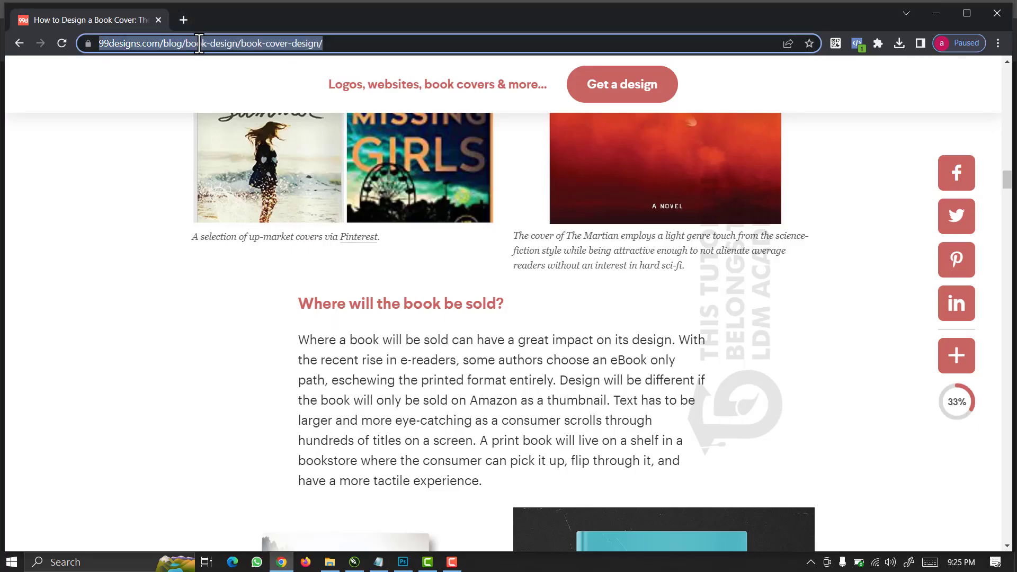
text(freepik.com)
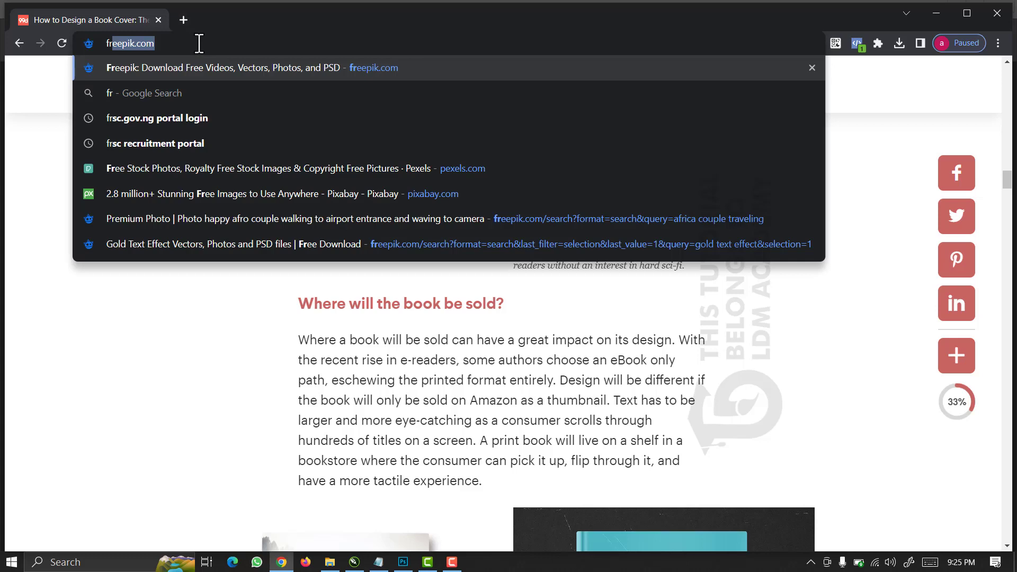
key(Return)
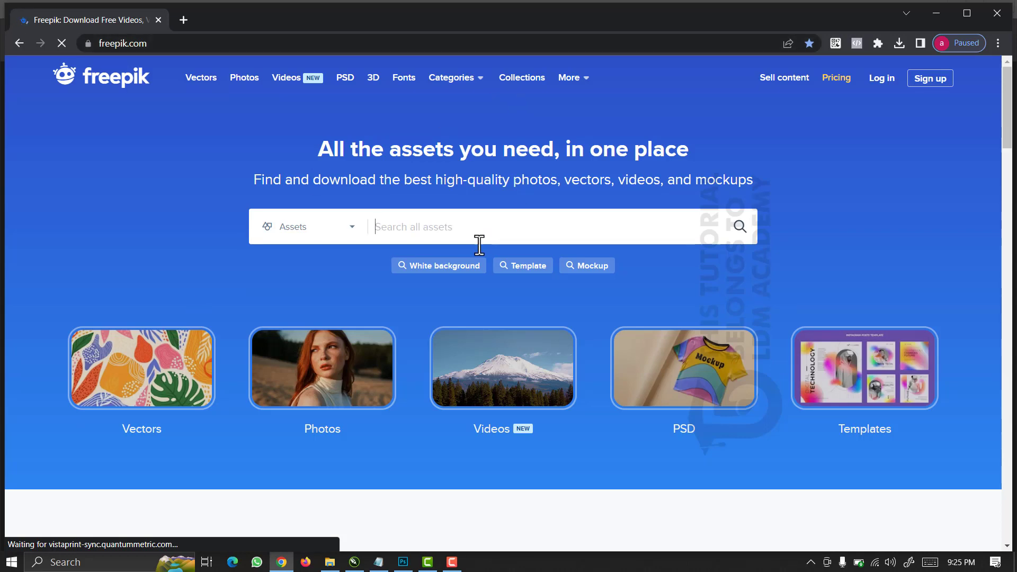
Back at the top of Freepik, enter 'book cover mockup' in the asset search box.
scroll(454, 322, down, 10)
scroll(448, 315, up, 10)
scroll(448, 316, down, 3)
scroll(448, 315, down, 6)
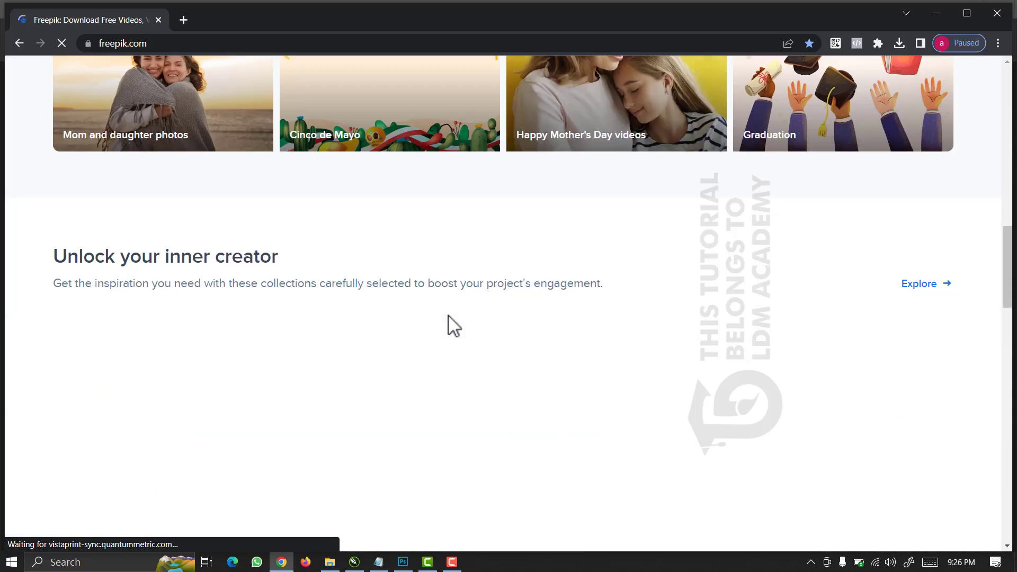
scroll(448, 315, up, 7)
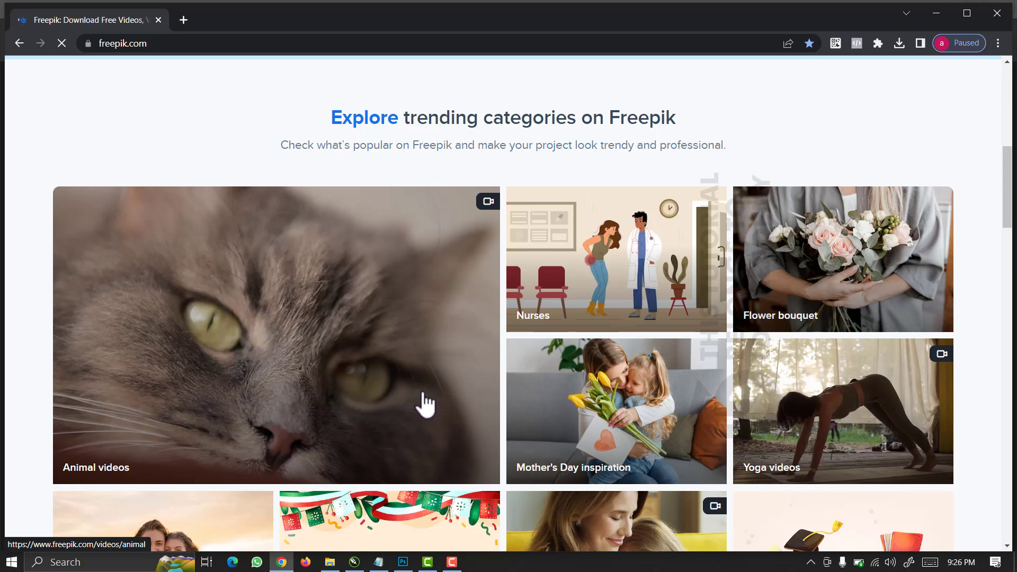
scroll(424, 406, down, 5)
scroll(423, 405, up, 9)
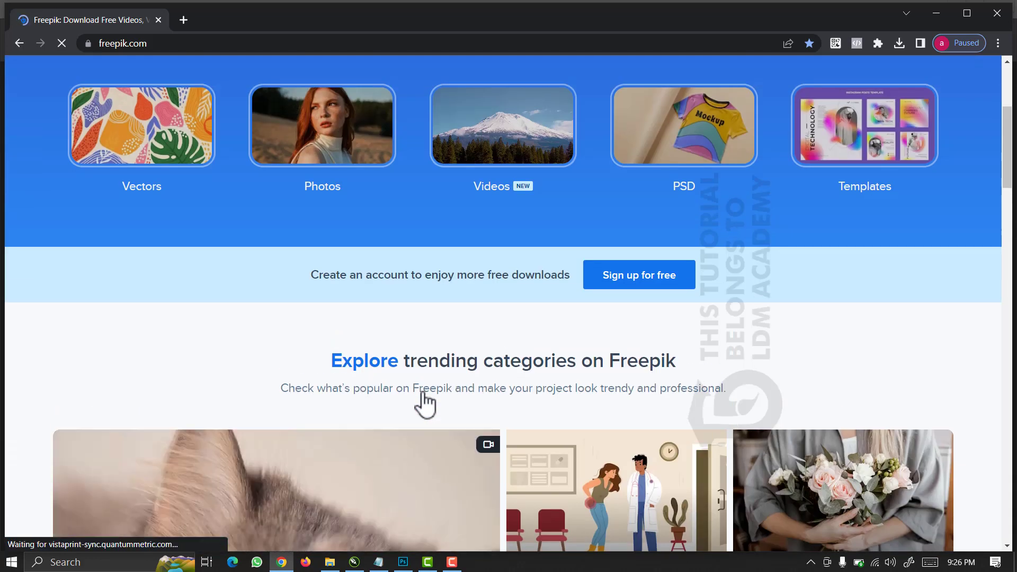
scroll(424, 405, up, 5)
click(392, 228)
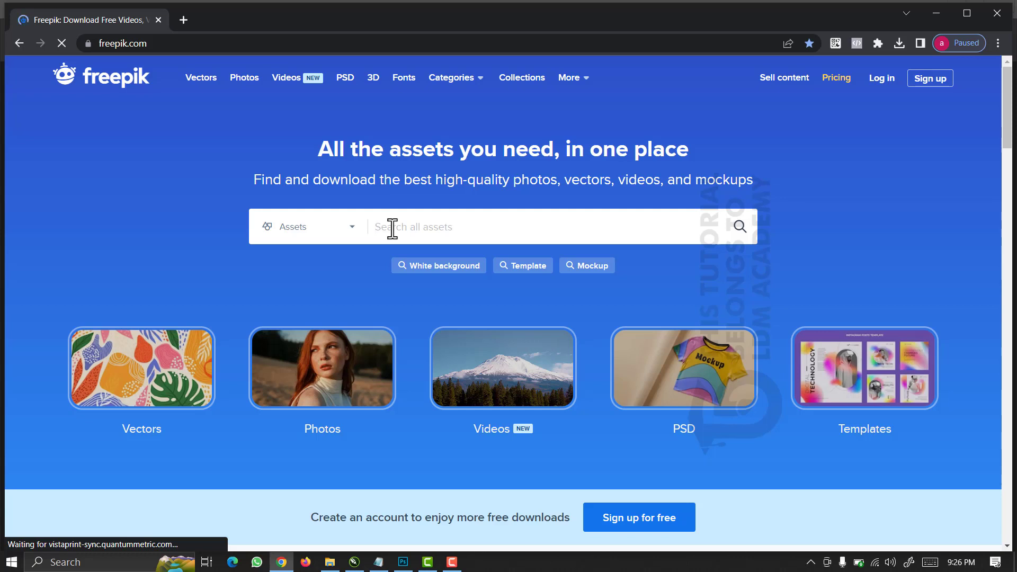
text(book cover mockup)
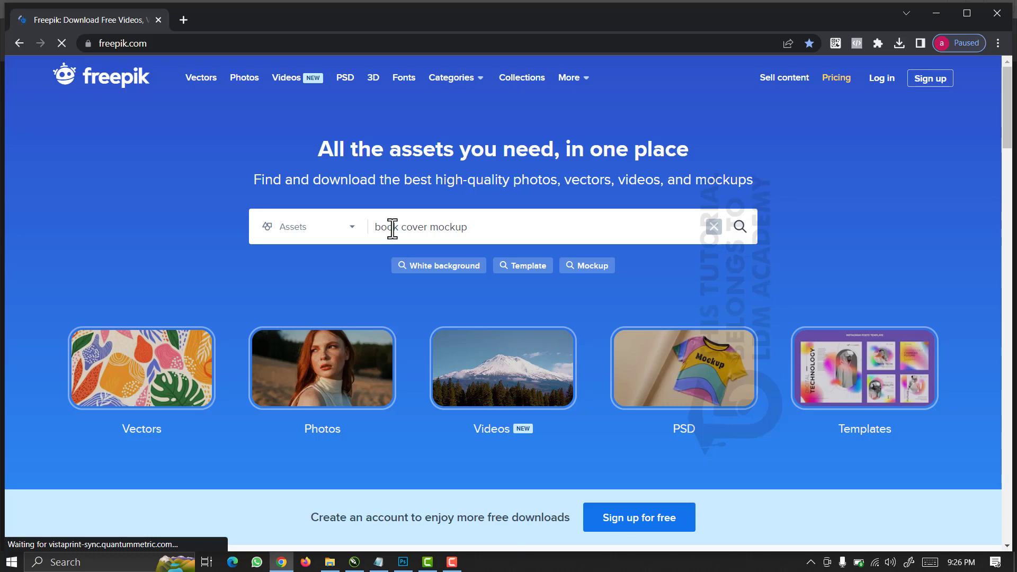
scroll(379, 393, down, 4)
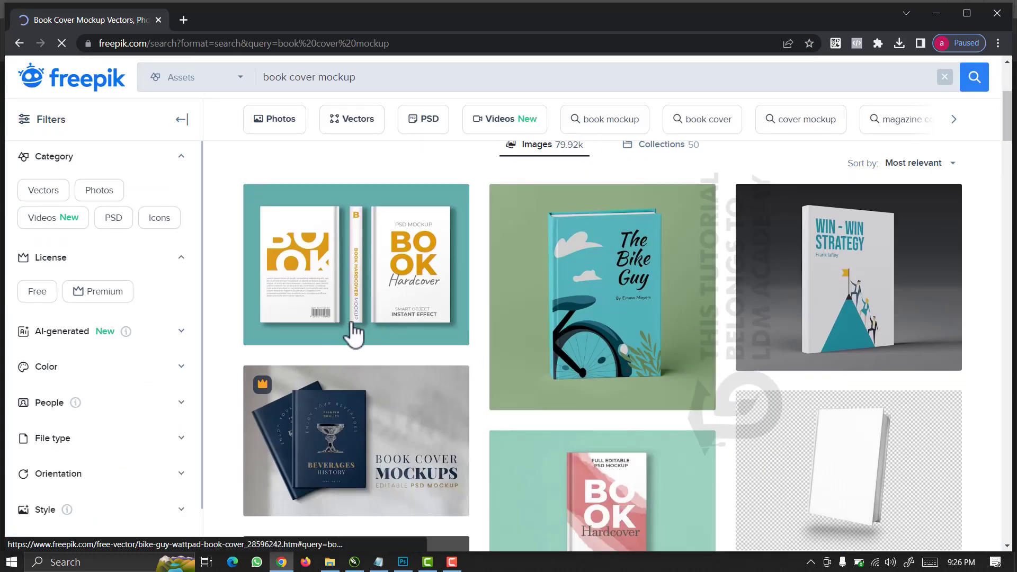
Browse the book cover mockup results, then return to the BOOK COVER DESIGN window.
scroll(588, 355, down, 4)
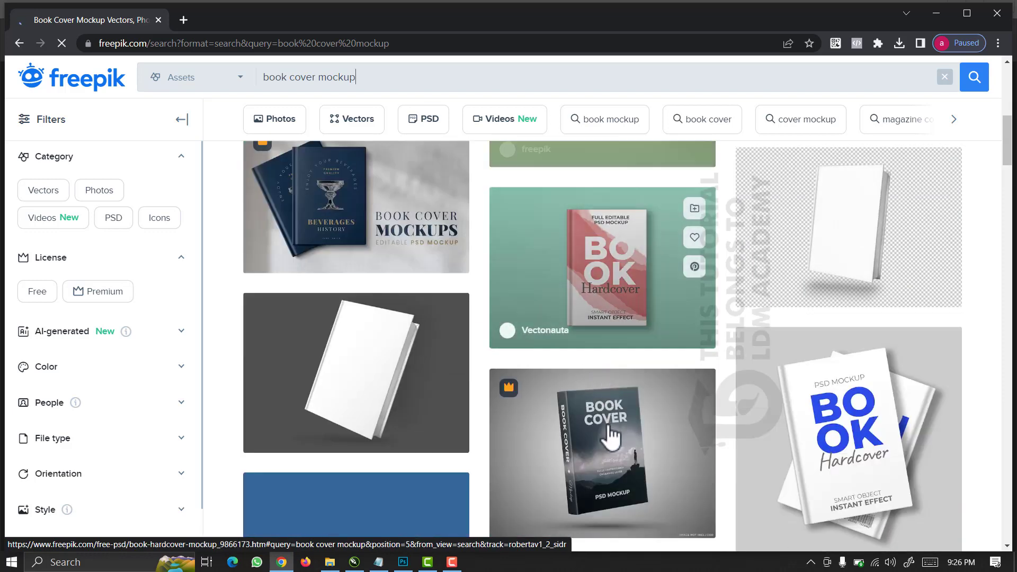
scroll(609, 436, down, 2)
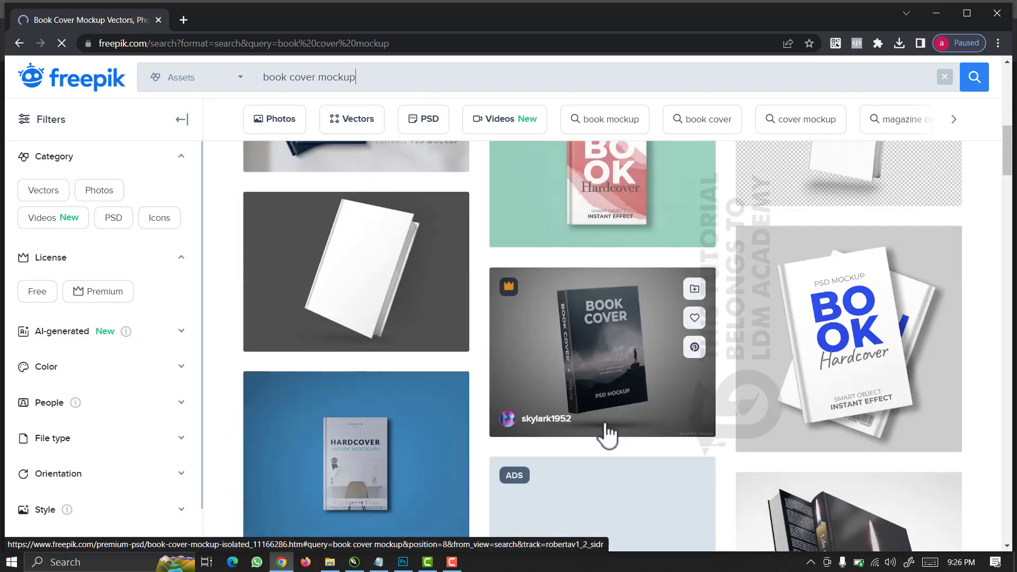
scroll(608, 436, down, 7)
scroll(608, 435, down, 10)
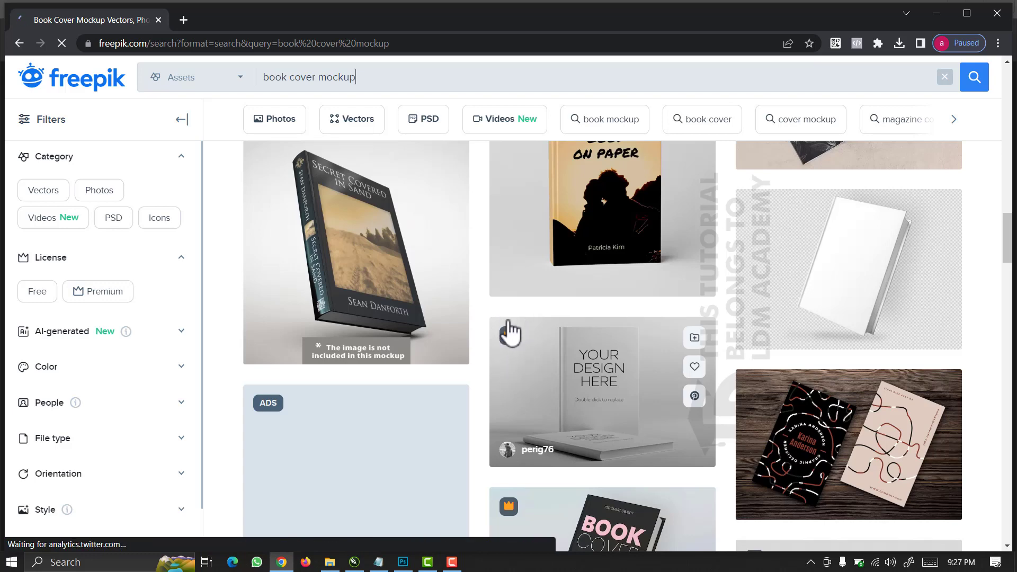
scroll(525, 360, down, 10)
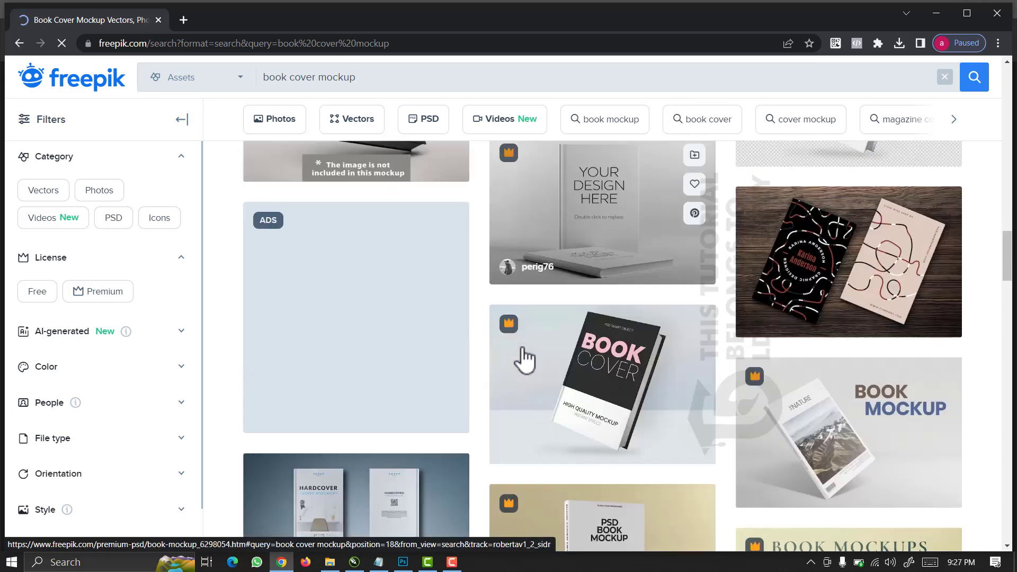
scroll(523, 355, up, 9)
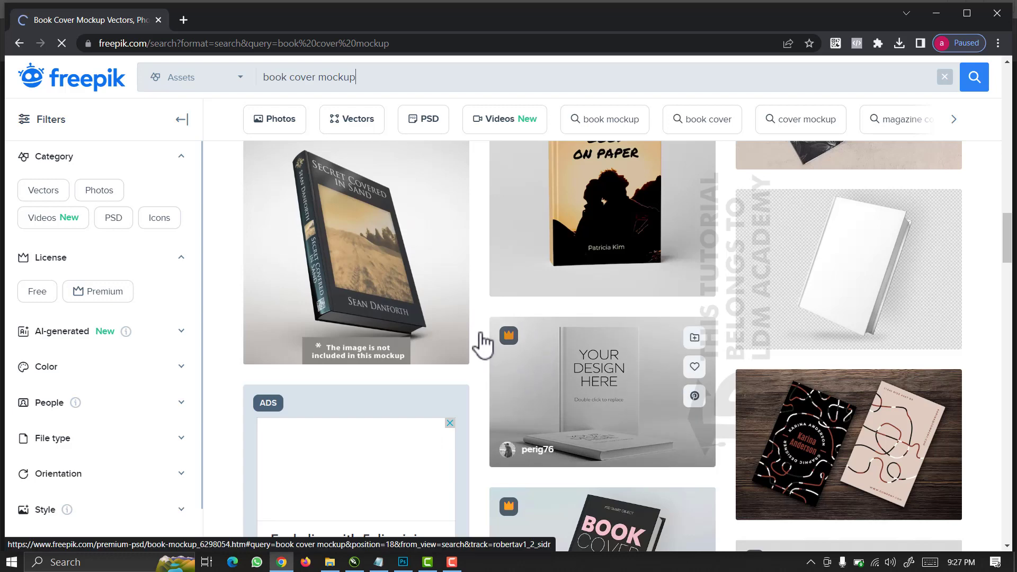
scroll(397, 331, up, 5)
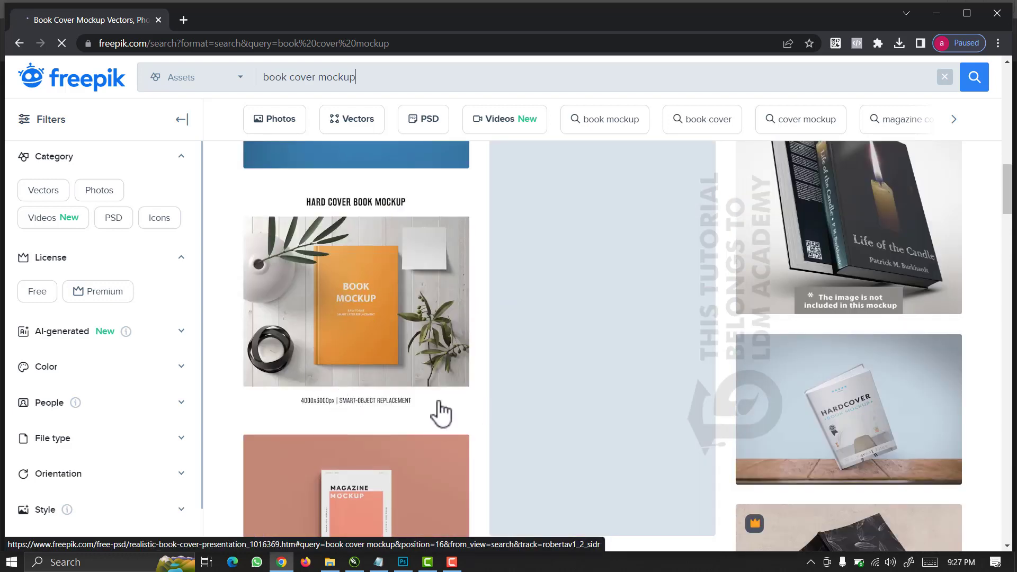
scroll(816, 351, up, 7)
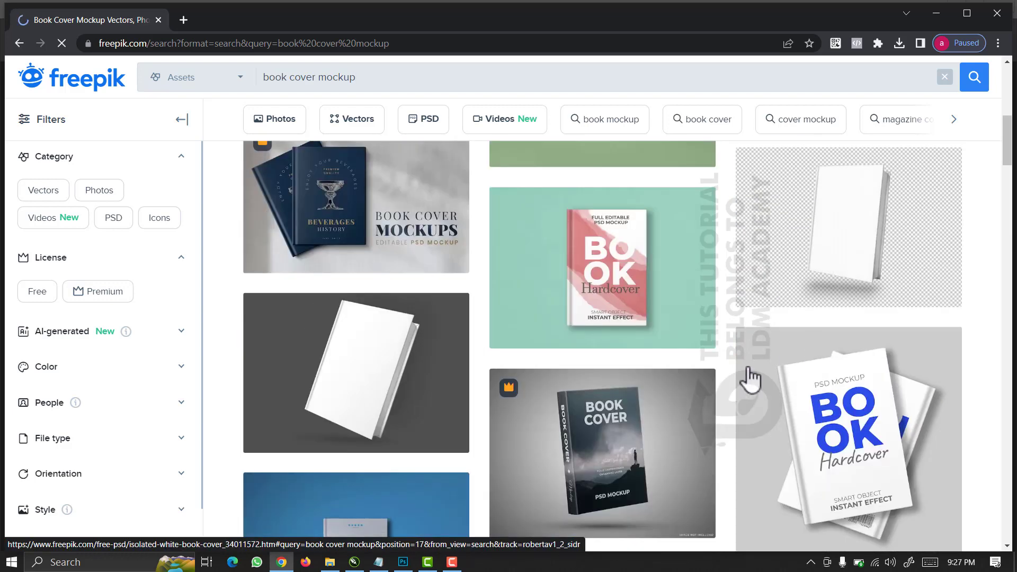
scroll(586, 398, down, 5)
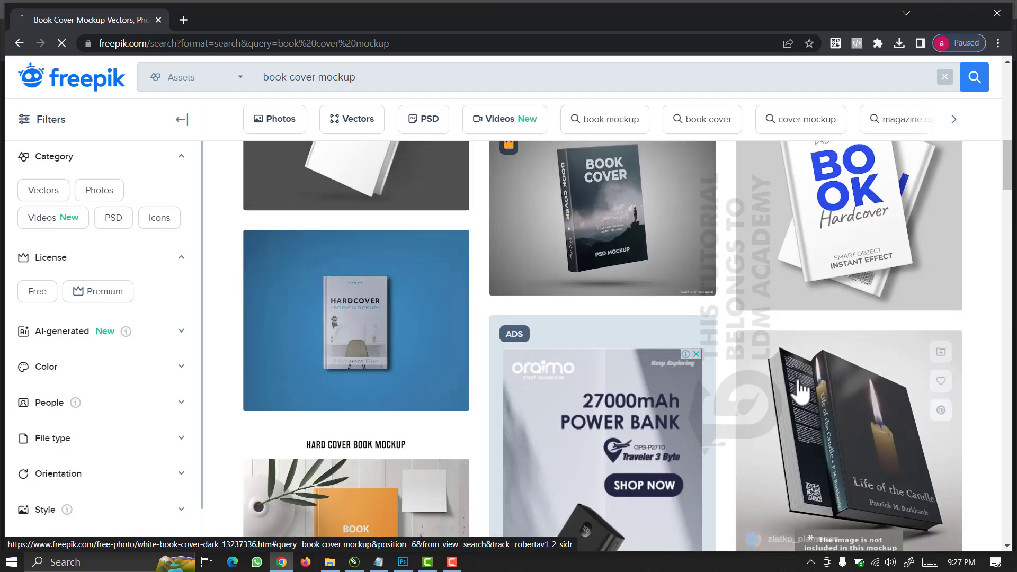
scroll(799, 392, down, 5)
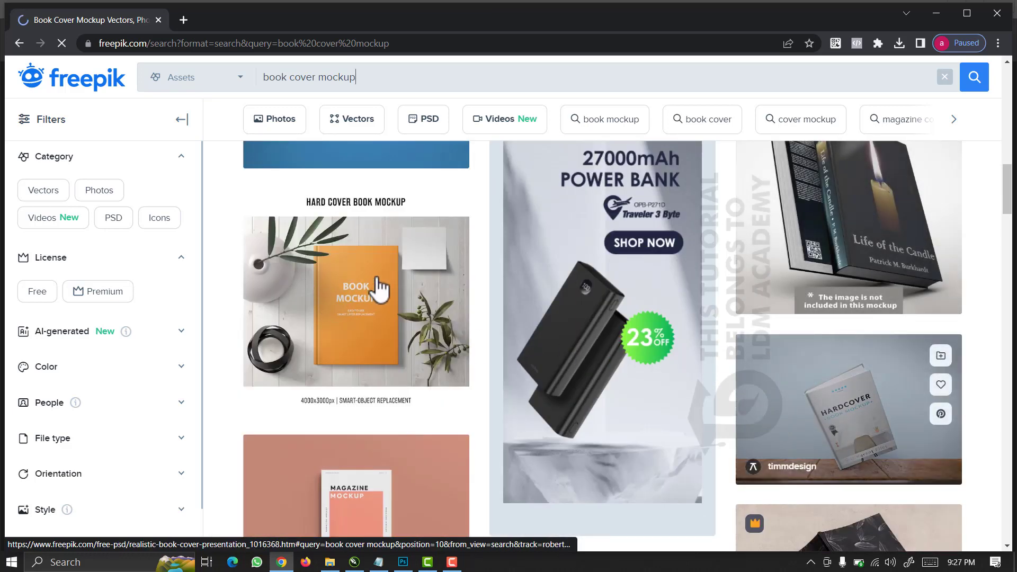
scroll(501, 387, up, 5)
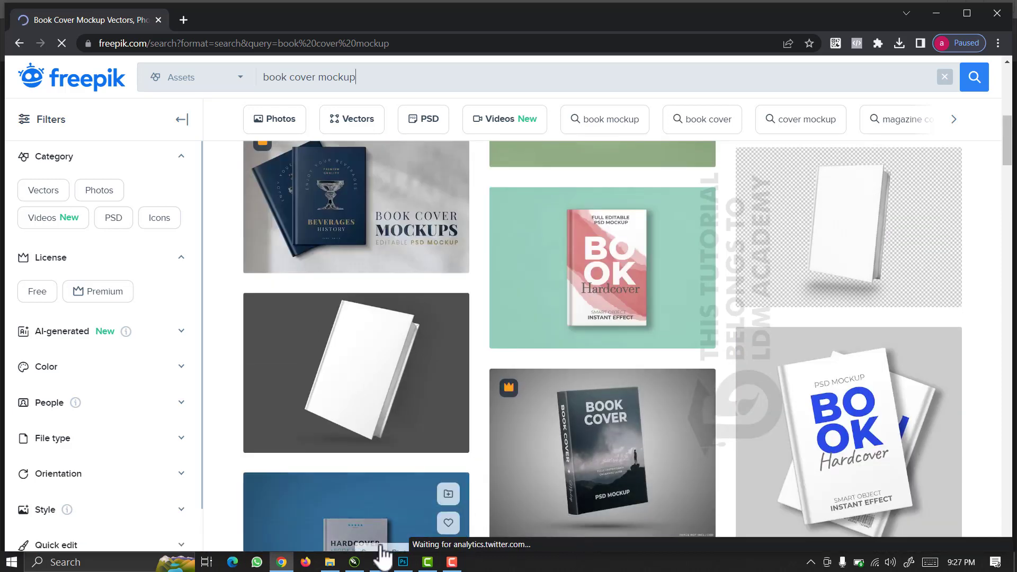
click(330, 562)
Inspect the Lovemate front cover group in CorelDRAW, then bring up Photoshop's Open window.
click(355, 562)
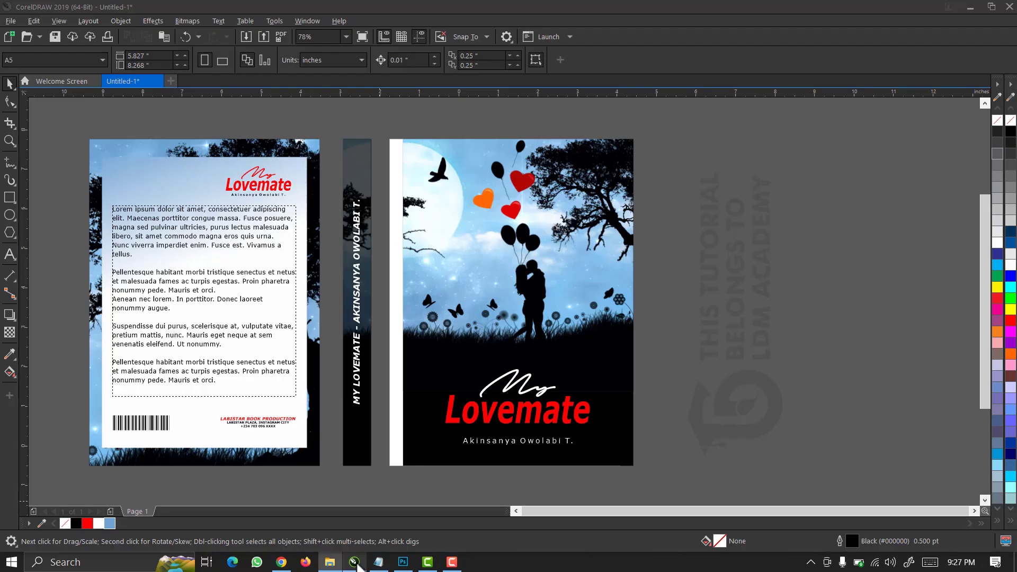
click(423, 405)
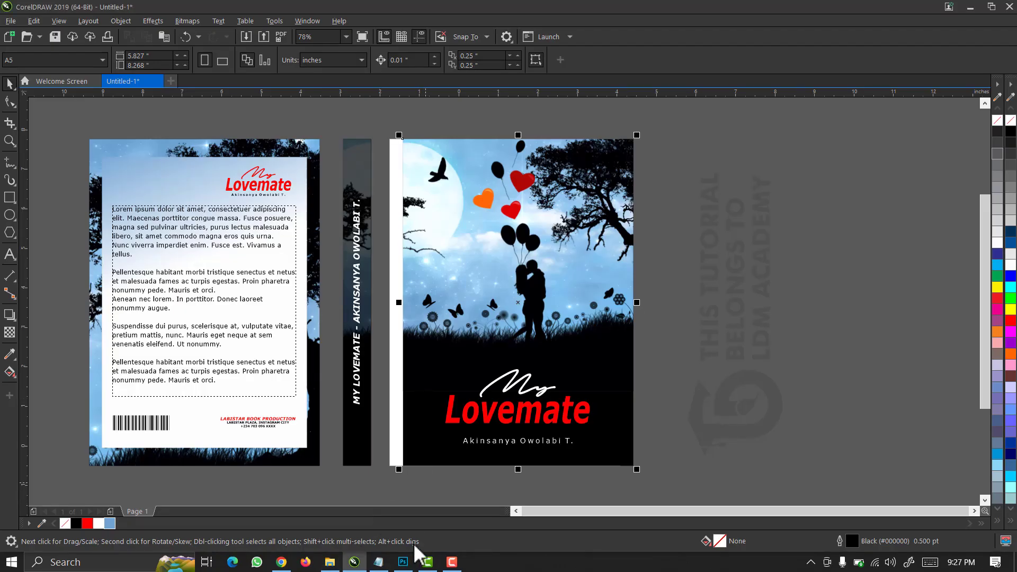
click(690, 266)
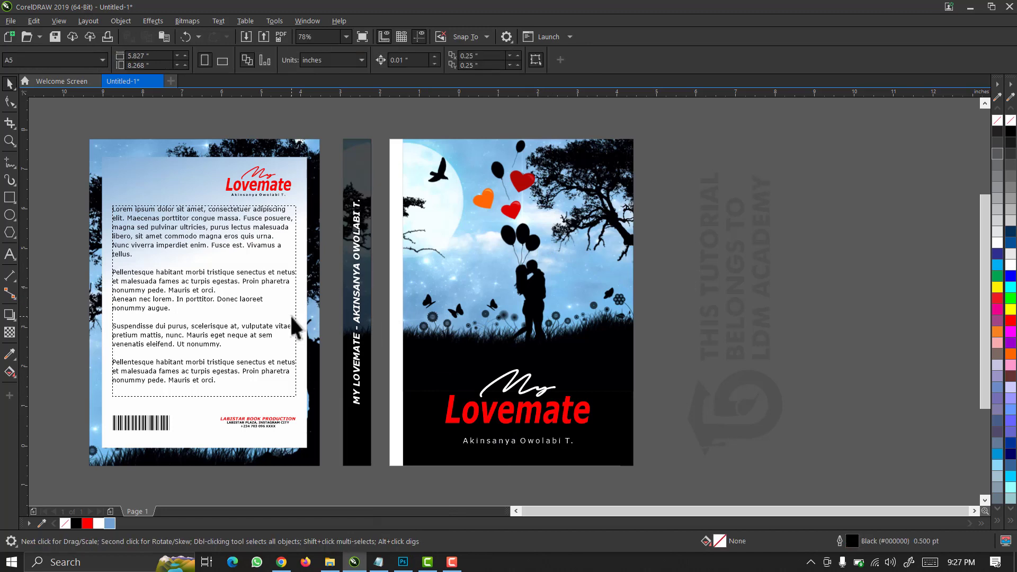
click(548, 250)
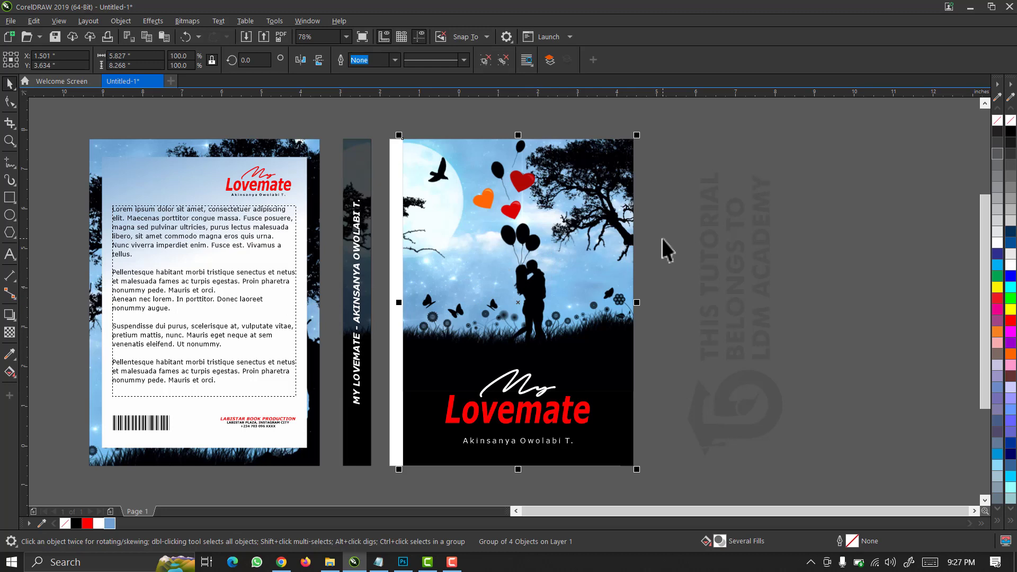
click(663, 315)
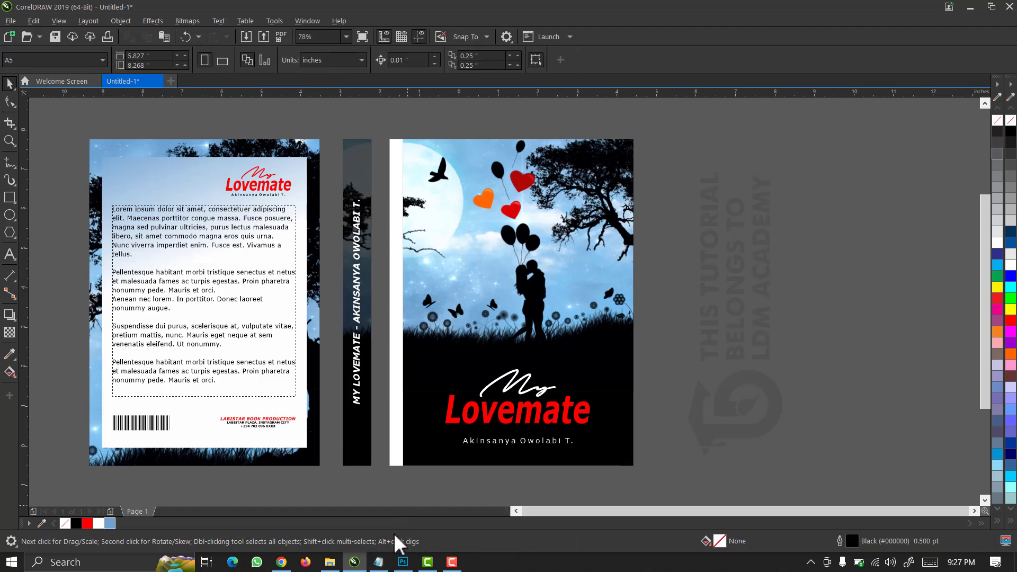
click(403, 562)
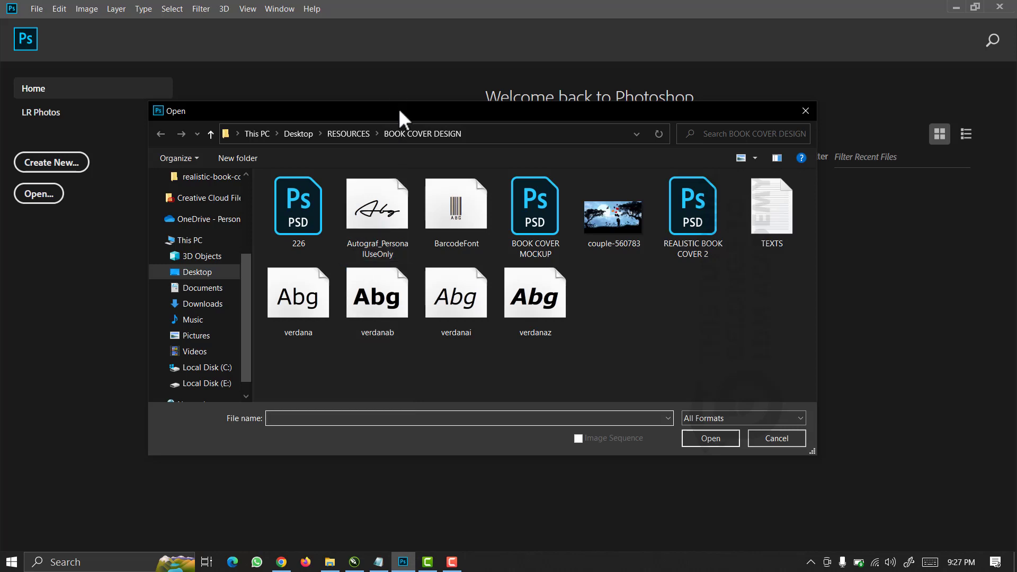
Open the 226.psd hardcover mockup from the BOOK COVER DESIGN folder.
drag(399, 111, 515, 115)
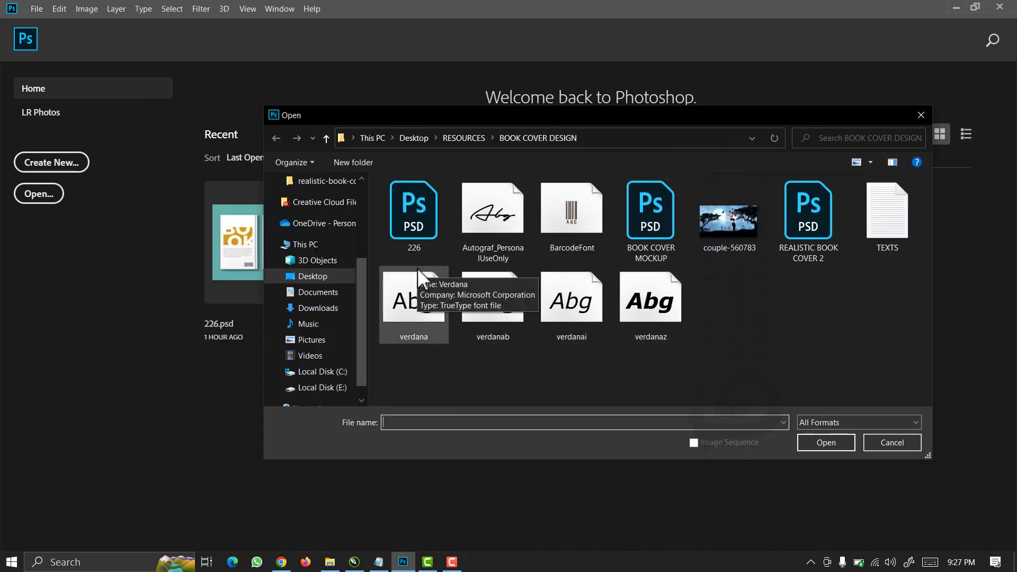
click(420, 222)
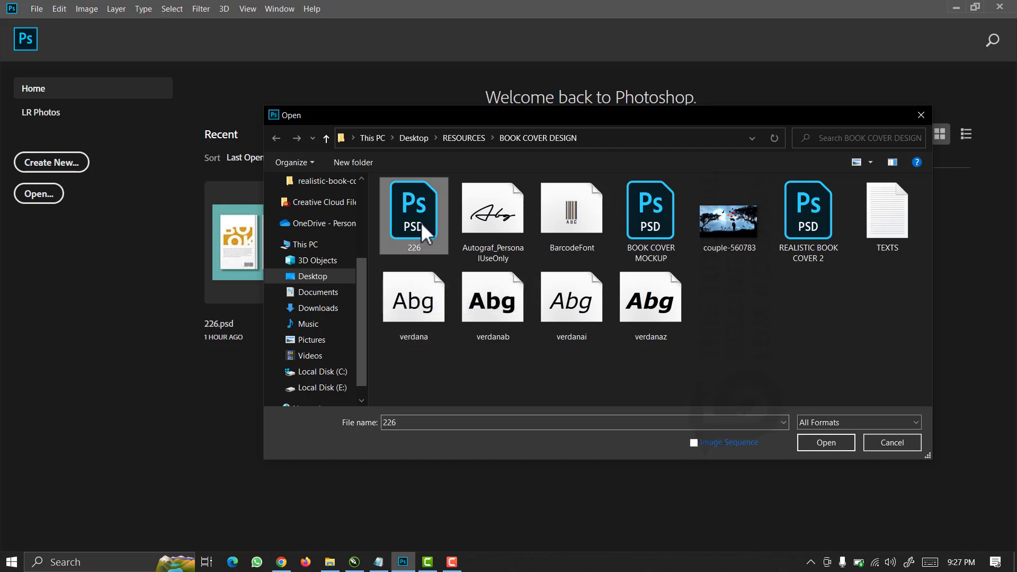
click(812, 443)
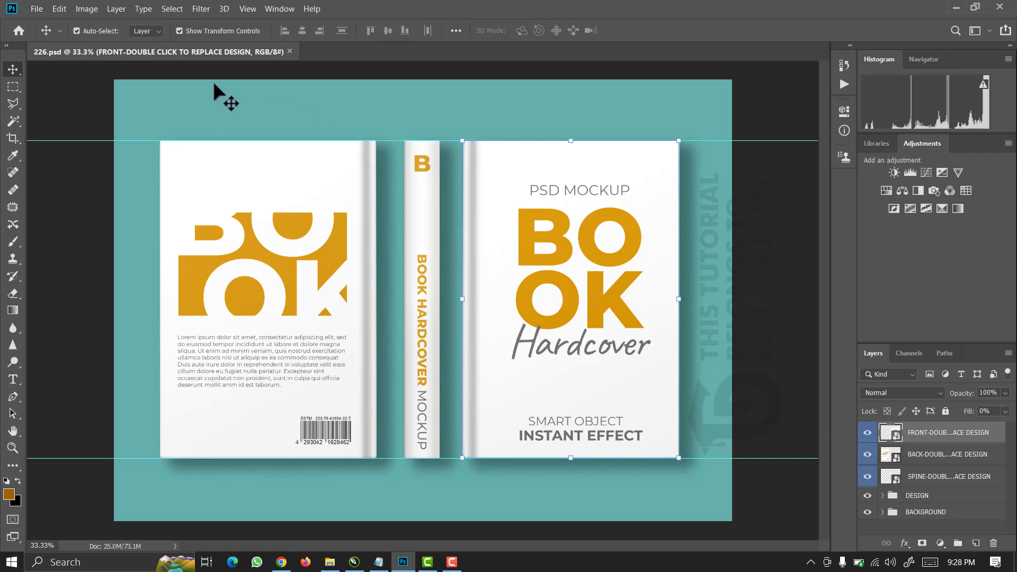
Start File > Open and browse to the Downloads folder.
click(37, 9)
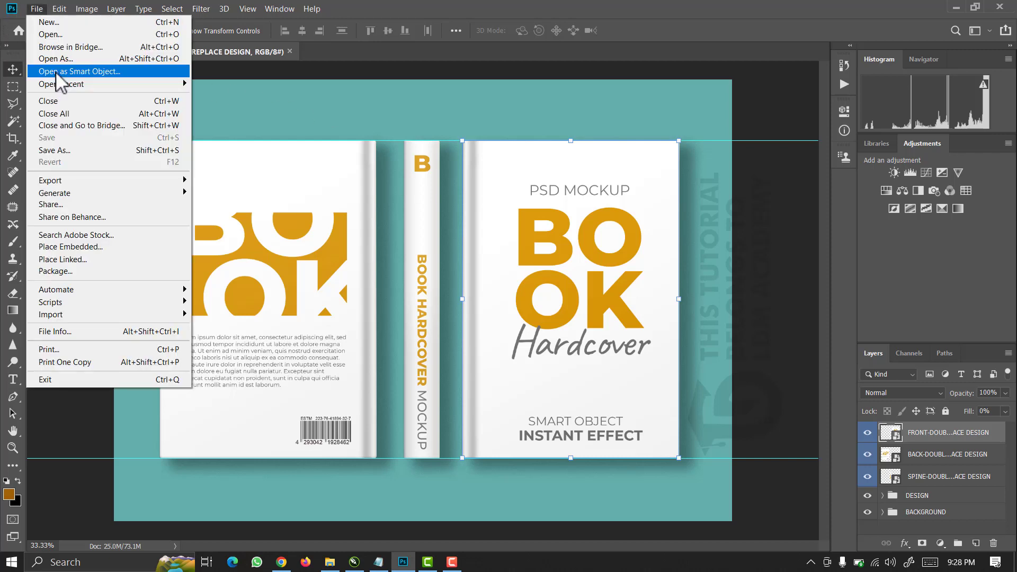
click(61, 36)
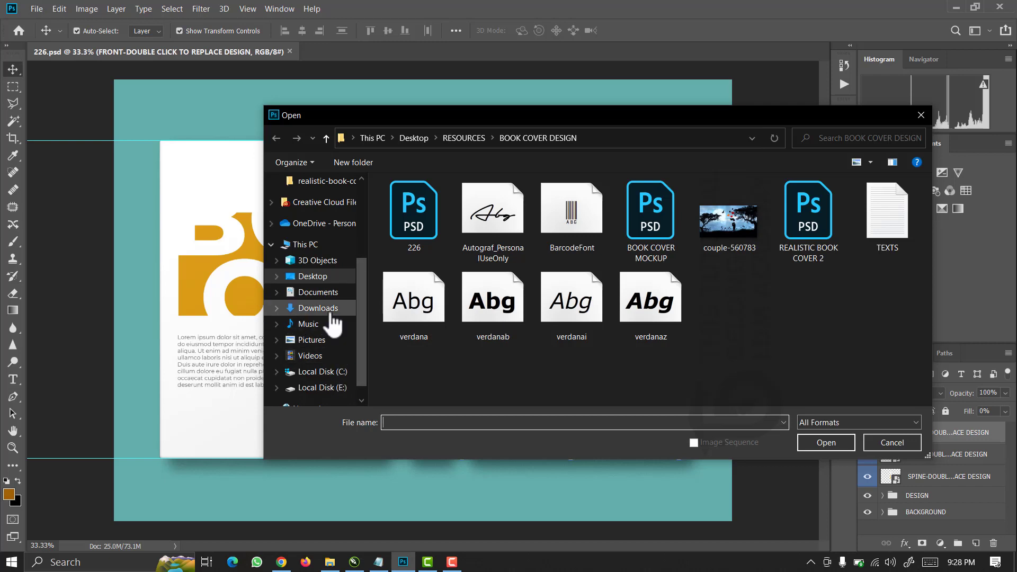
click(332, 314)
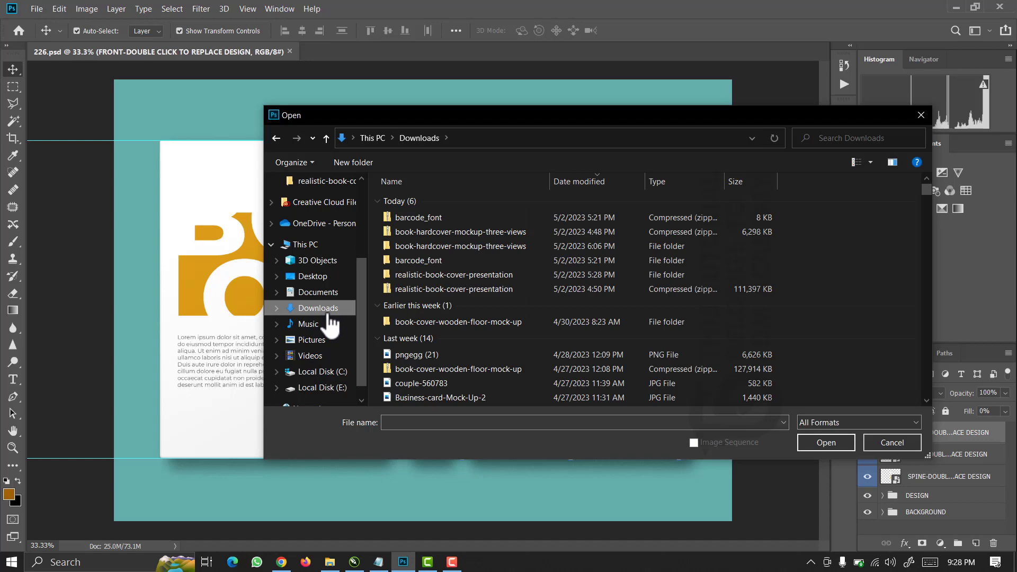
Show Downloads as extra large icons and select the realistic-book-cover-presentation archive.
click(411, 371)
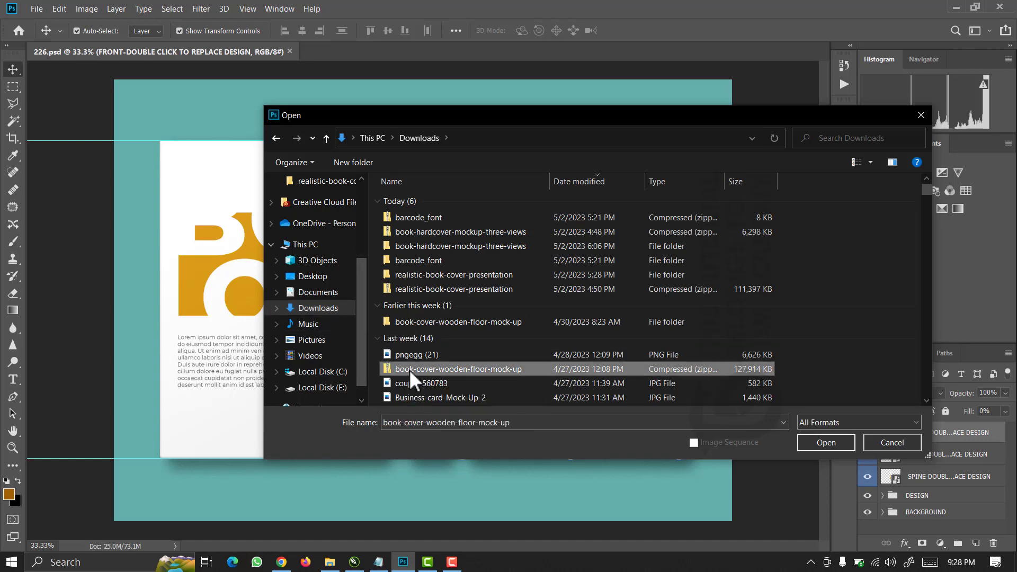
scroll(410, 371, down, 3)
right_click(819, 236)
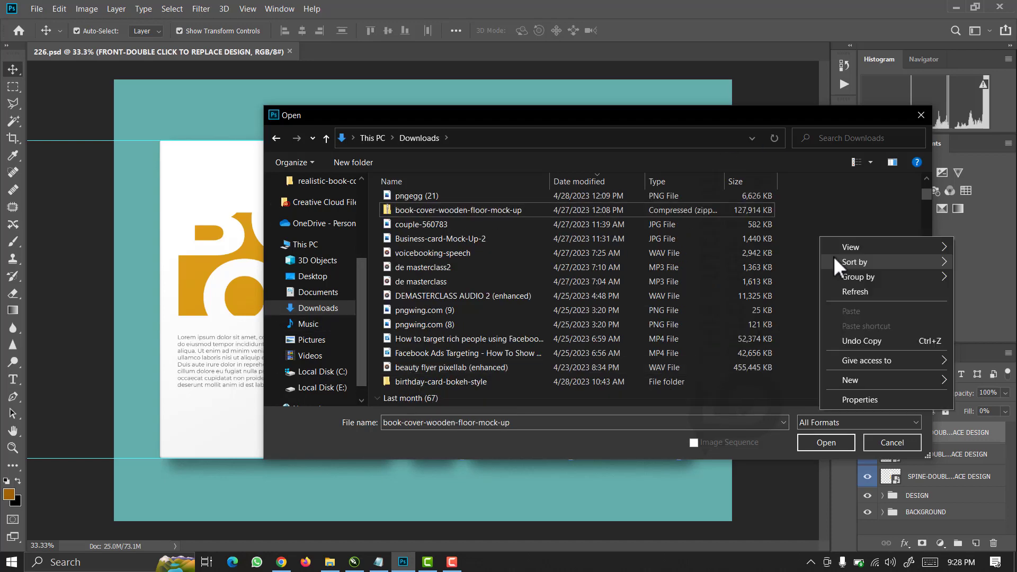
mouse_move(838, 246)
click(742, 245)
click(687, 340)
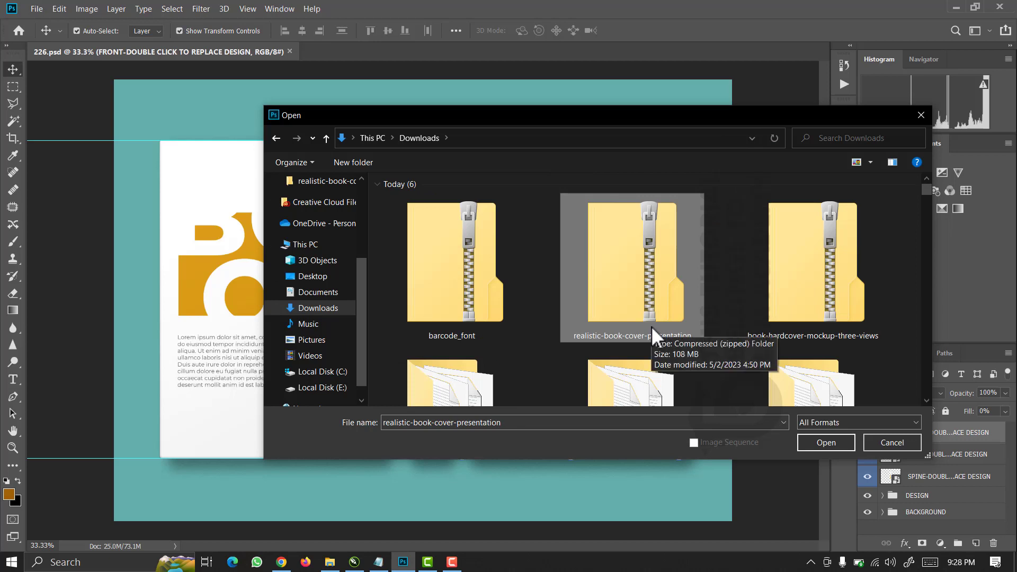
scroll(625, 352, down, 2)
scroll(625, 248, up, 1)
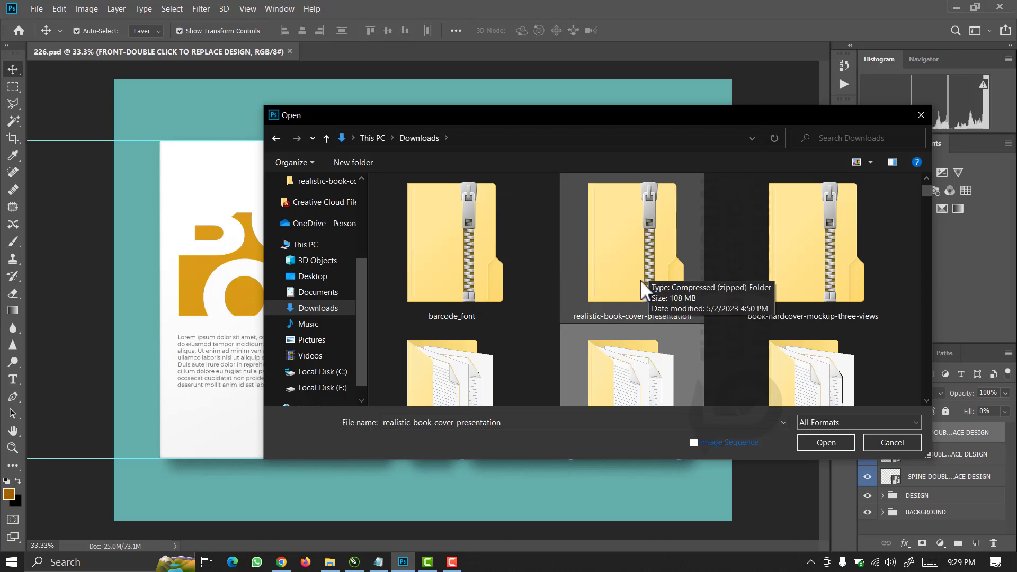
Cancel the Open dialog without opening the realistic-book-cover-presentation archive.
right_click(625, 254)
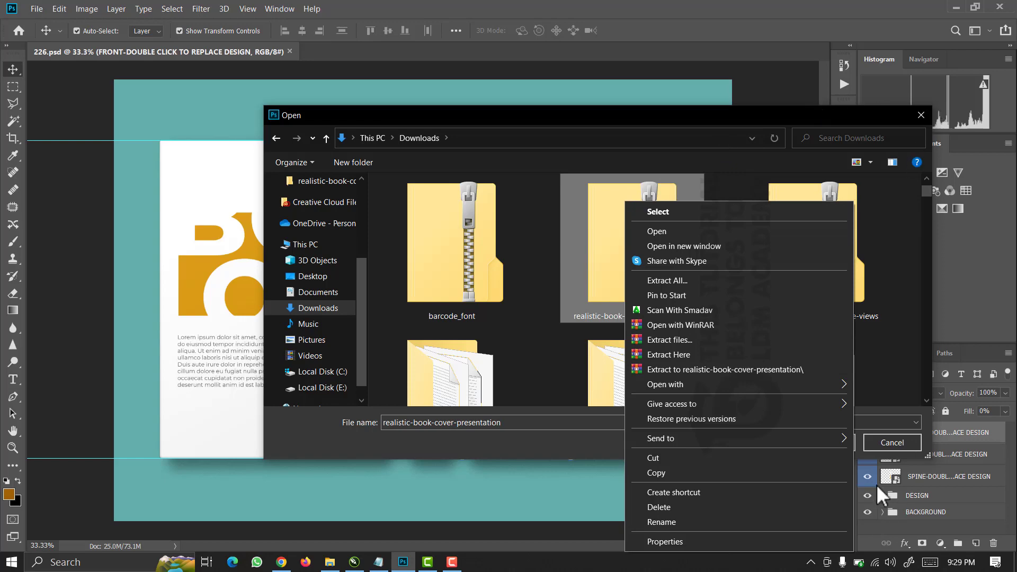
click(905, 448)
click(901, 444)
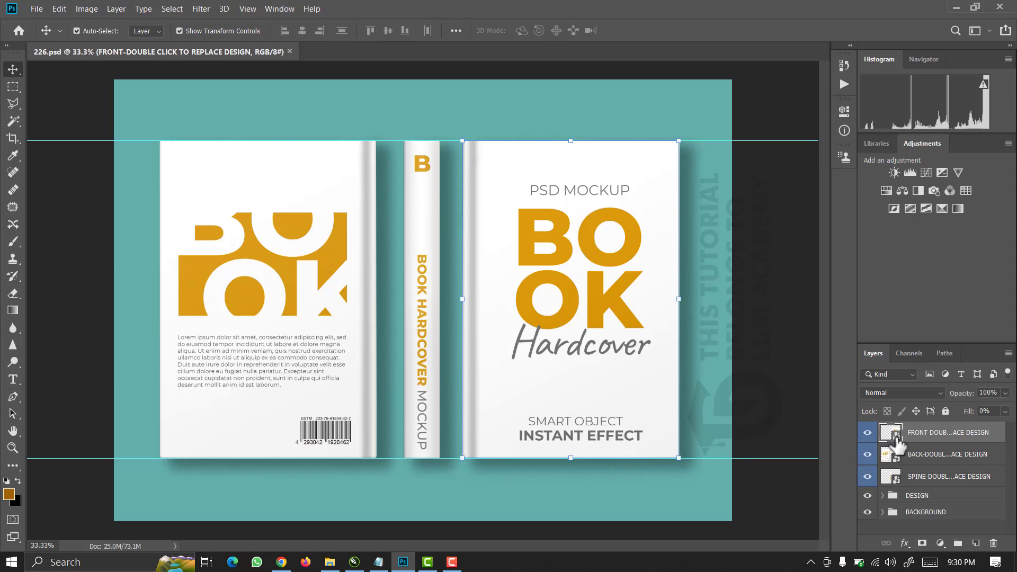
Open the FRONT smart object layer for editing as Forma 111.psb.
double_click(895, 440)
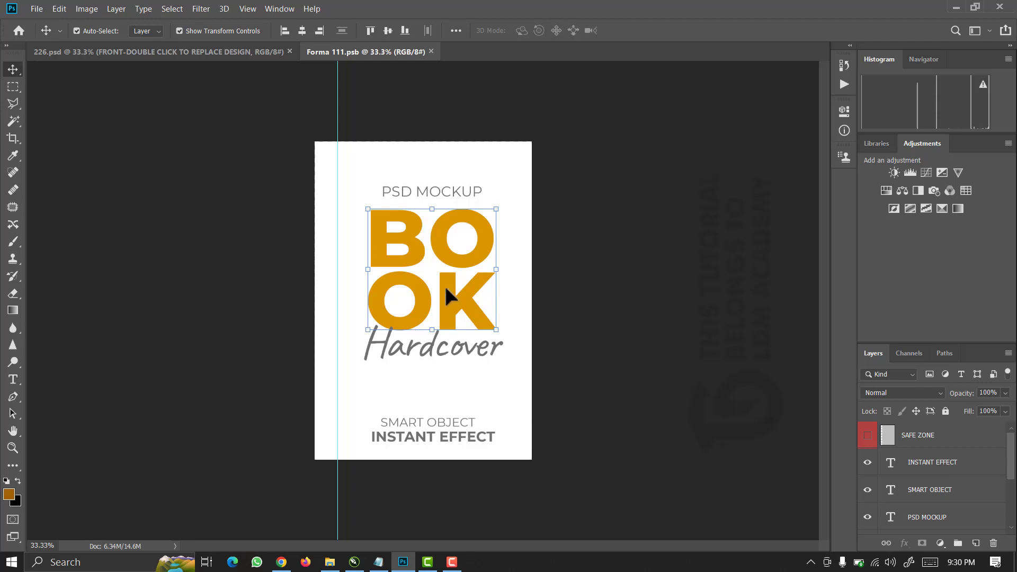
click(429, 562)
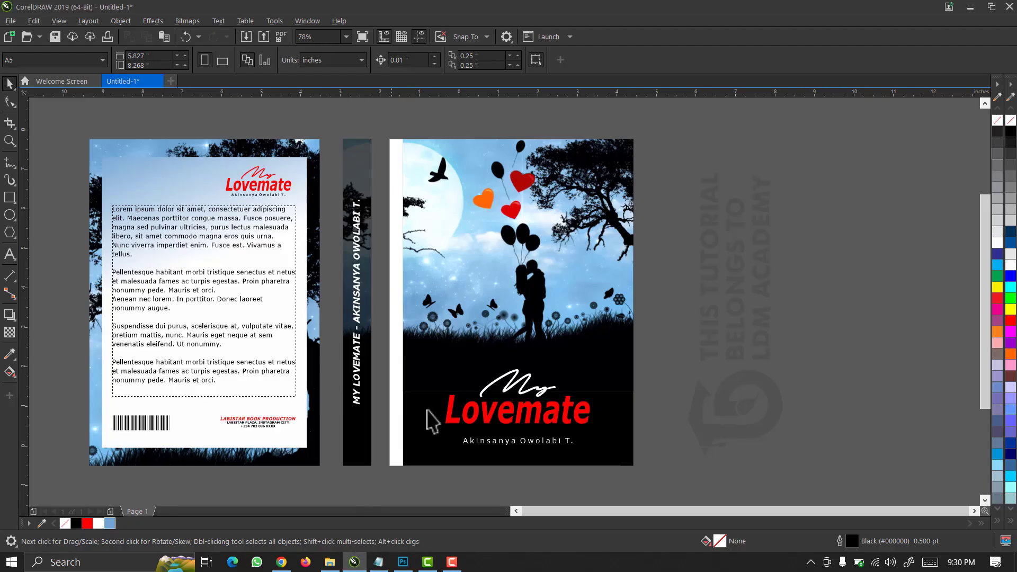
scroll(657, 253, down, 3)
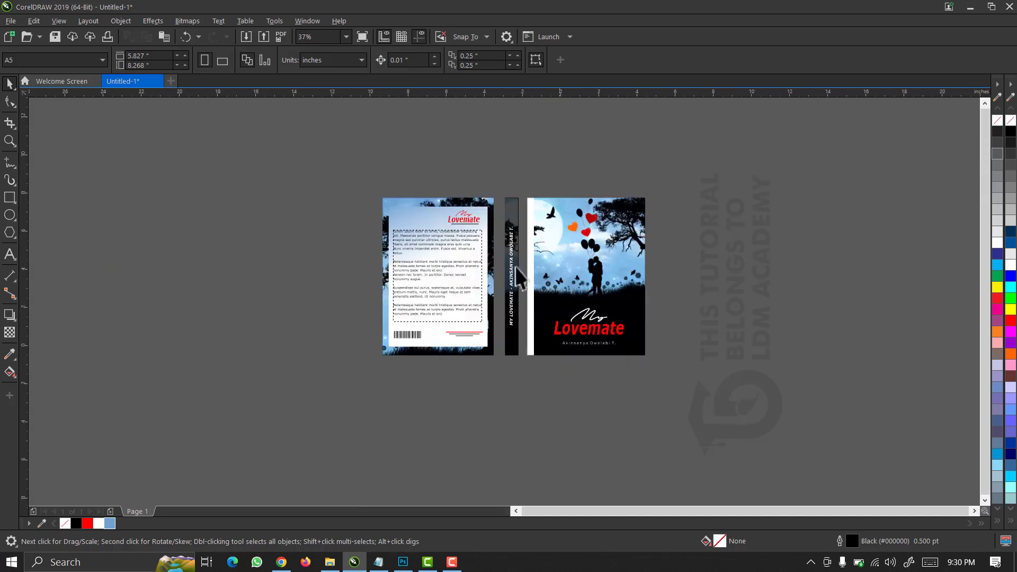
right_click(258, 160)
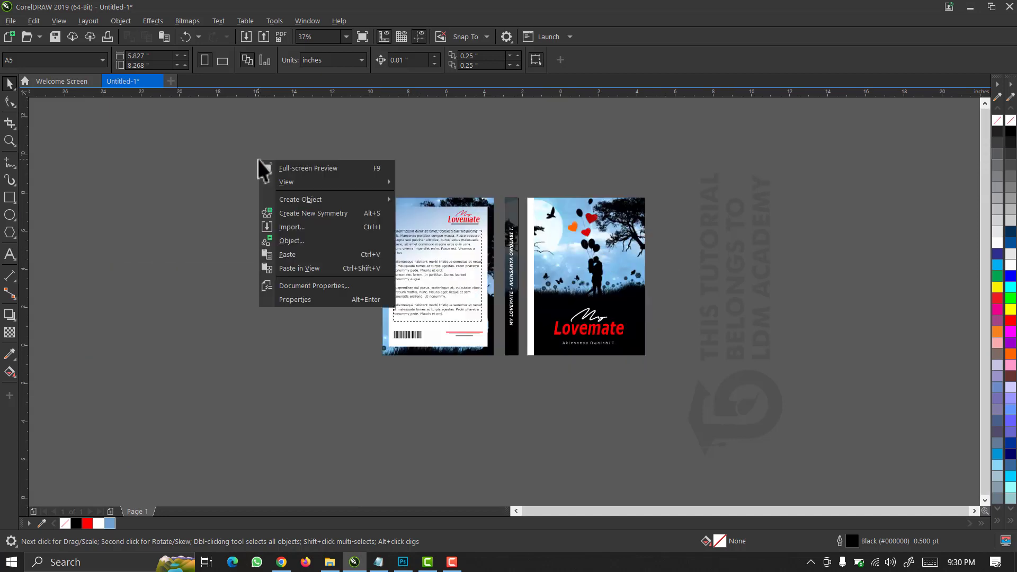
click(293, 257)
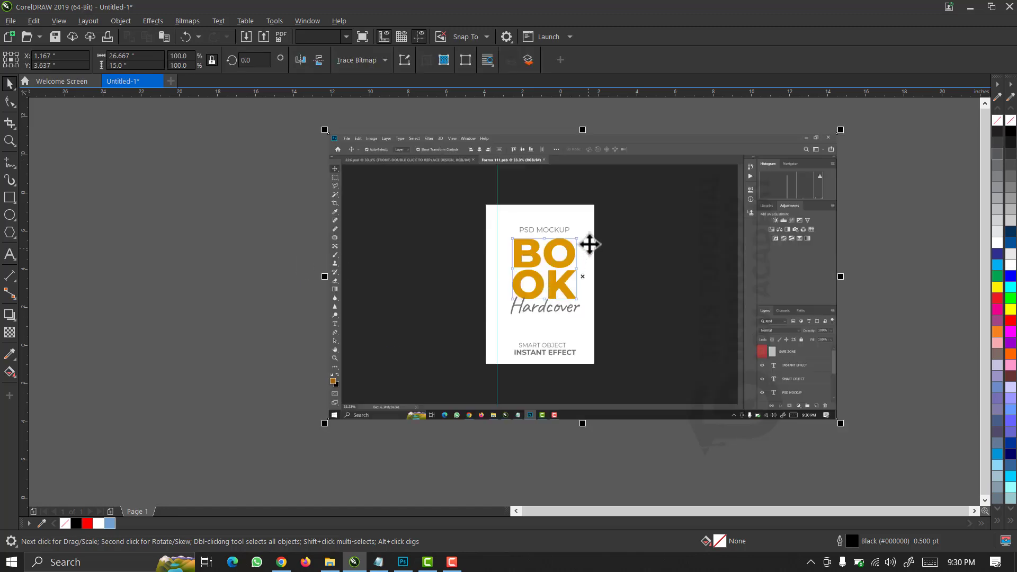
key(F2)
drag(603, 199, 468, 387)
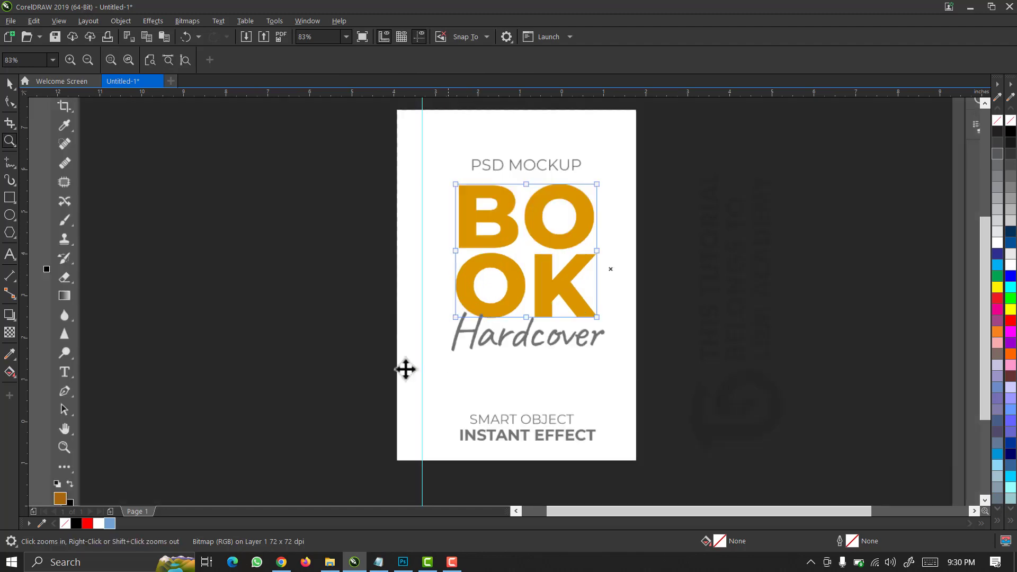
click(9, 198)
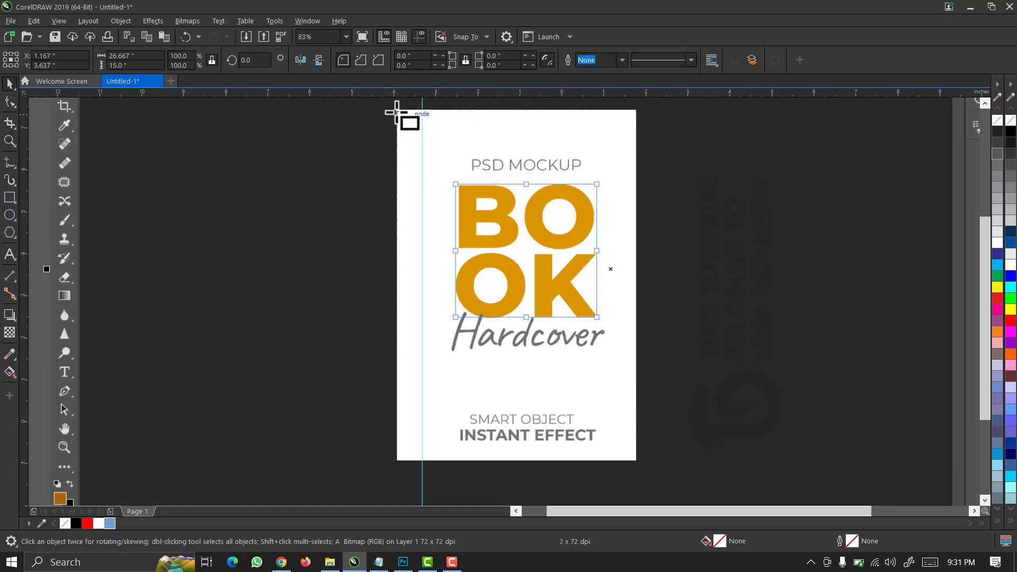
drag(396, 110, 635, 460)
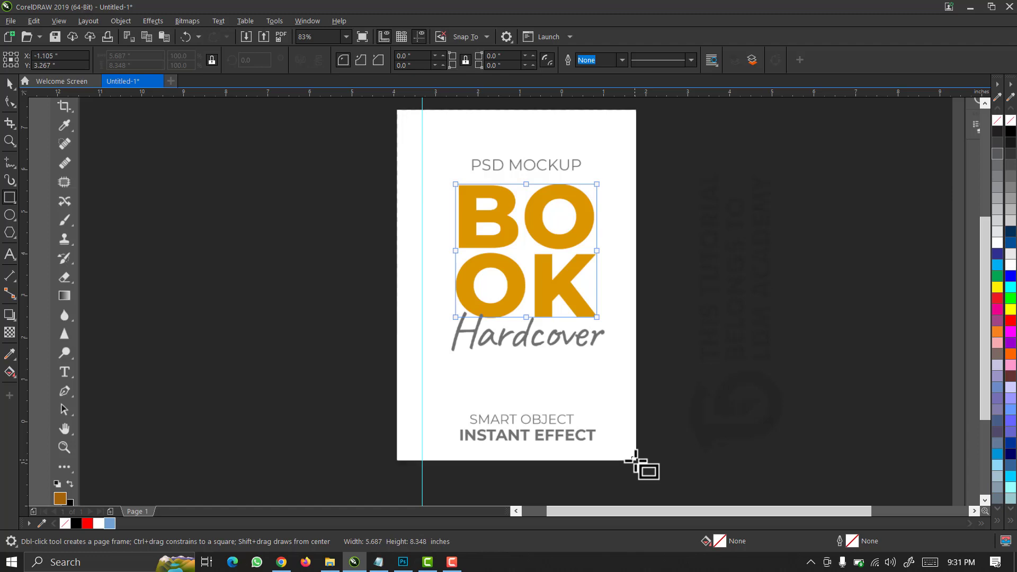
scroll(645, 434, down, 4)
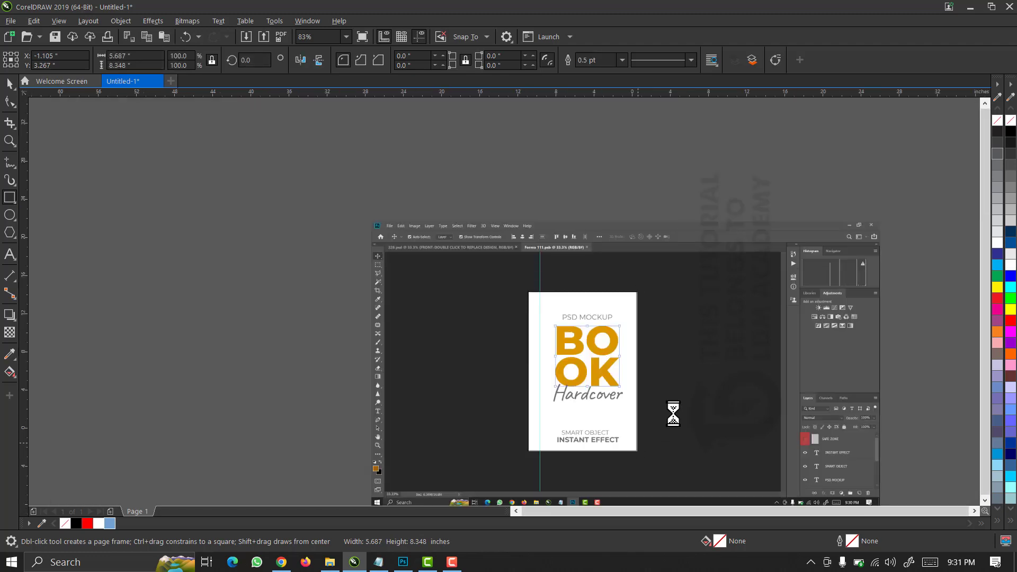
key(space)
click(707, 364)
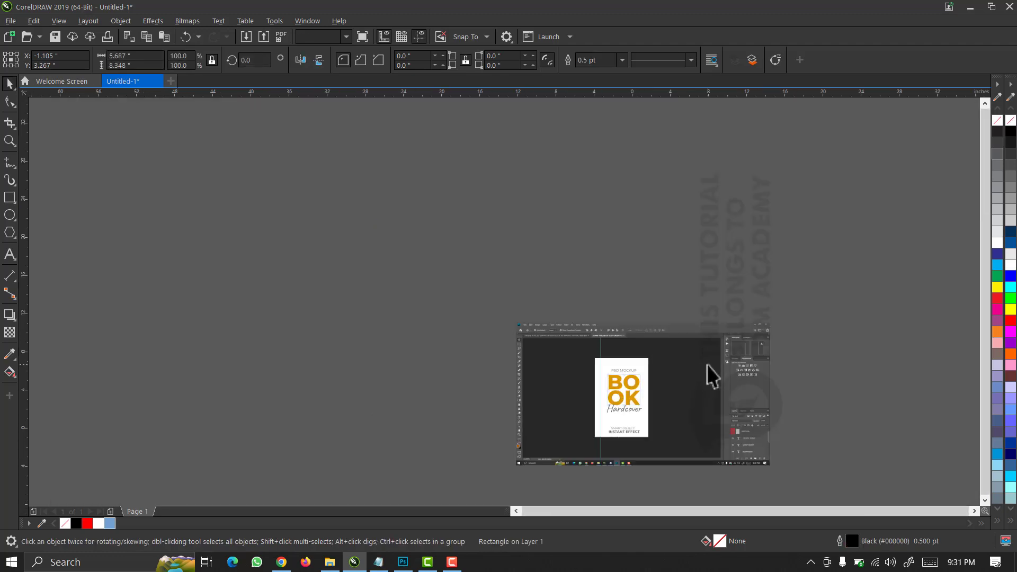
key(Delete)
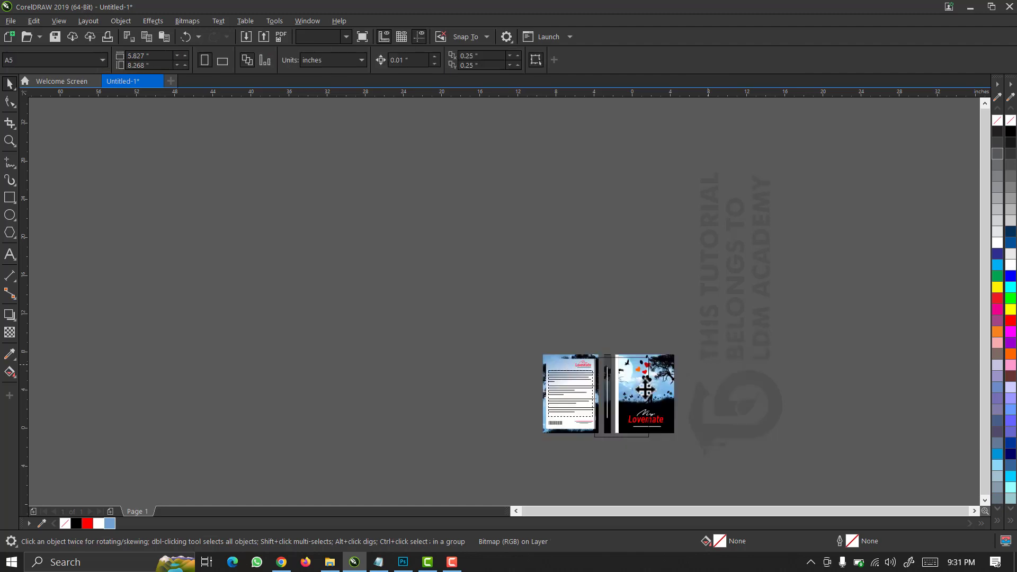
key(z)
drag(696, 342, 519, 462)
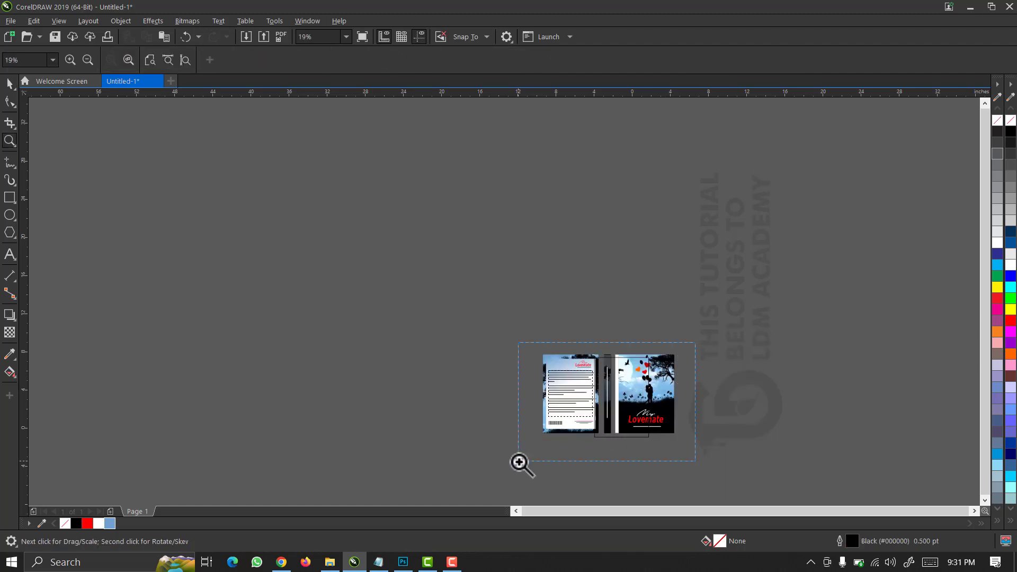
key(space)
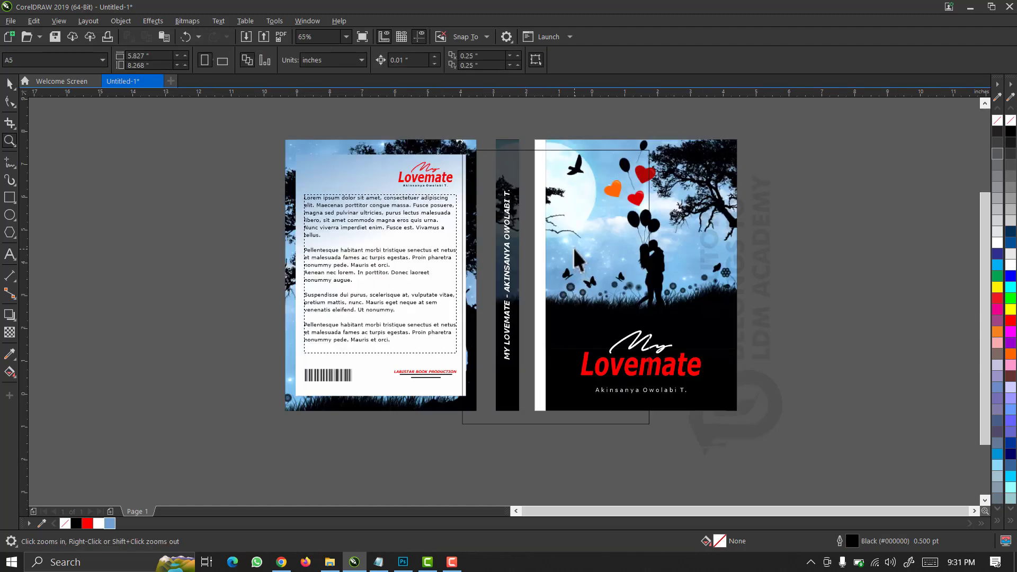
click(577, 246)
drag(578, 246, 885, 245)
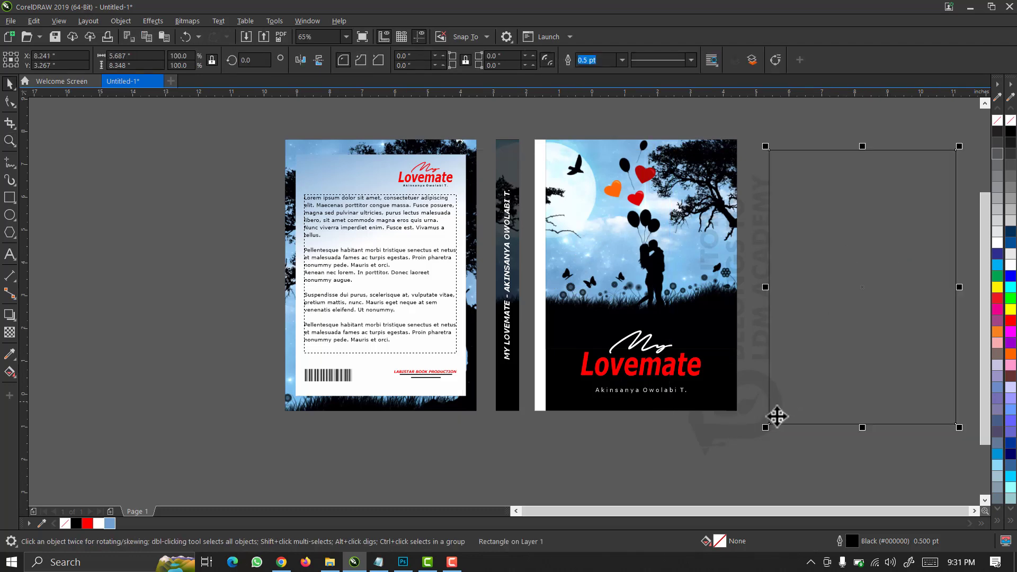
click(751, 449)
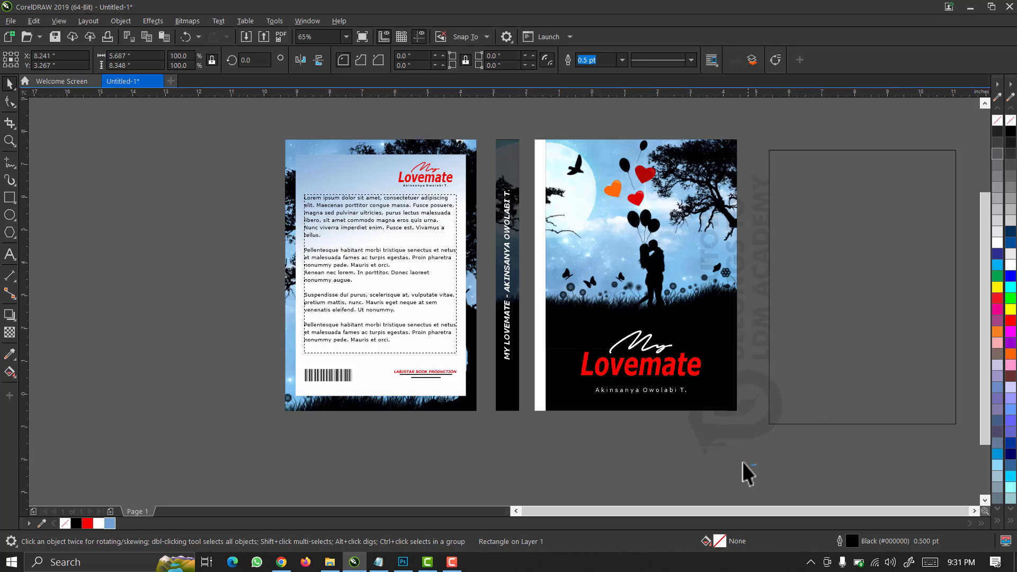
drag(755, 465, 535, 119)
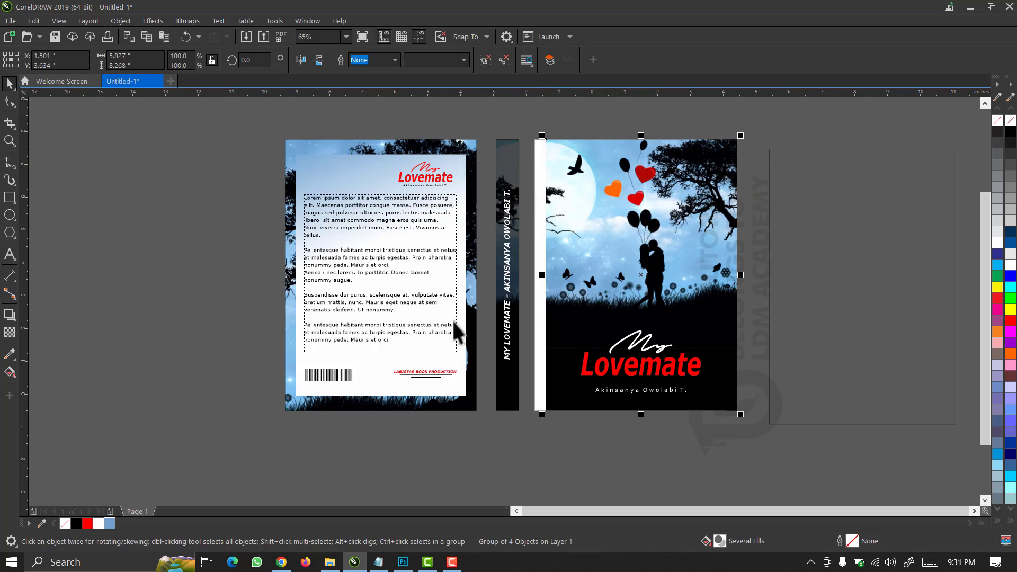
click(786, 241)
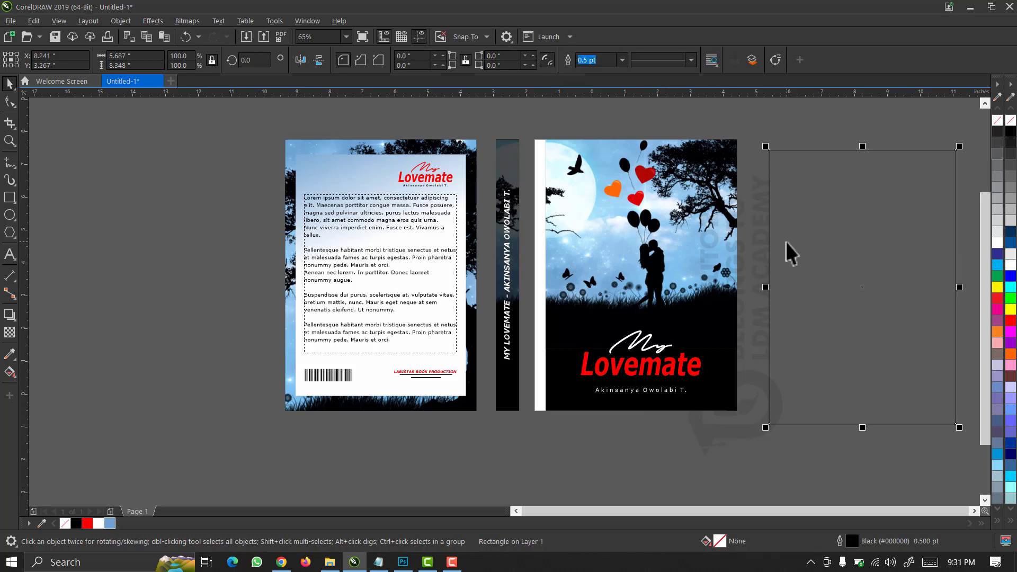
click(142, 57)
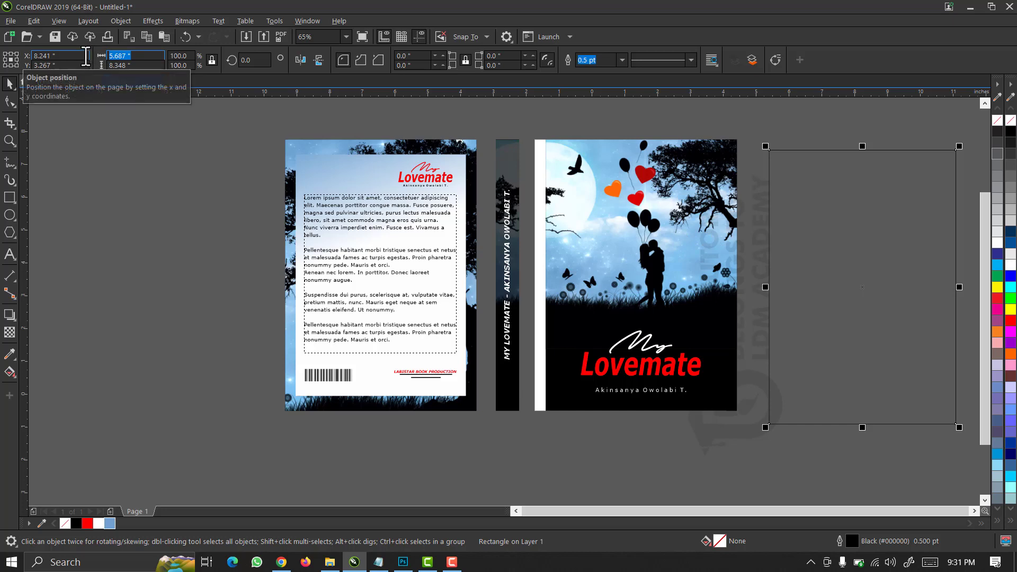
click(633, 213)
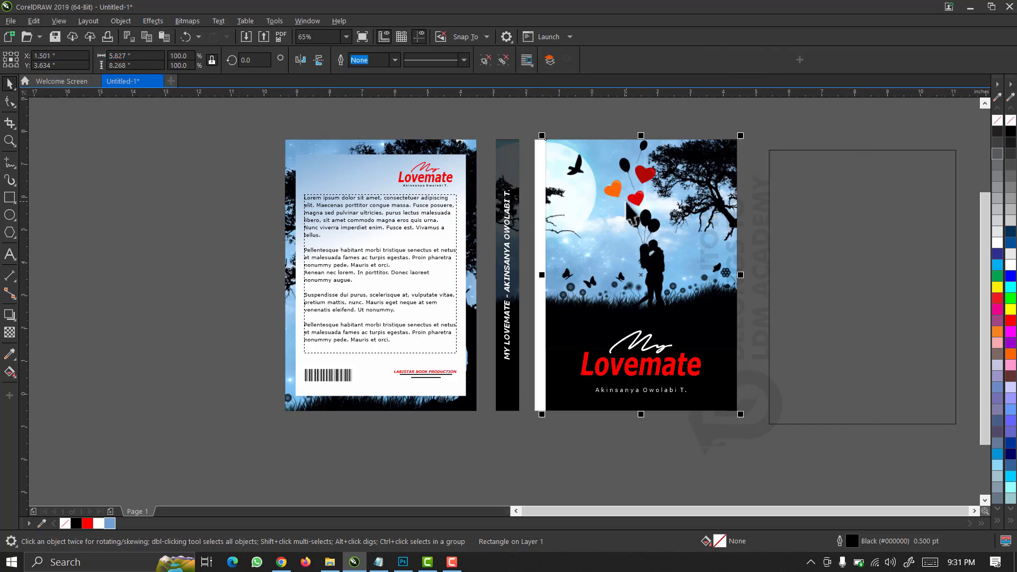
click(135, 56)
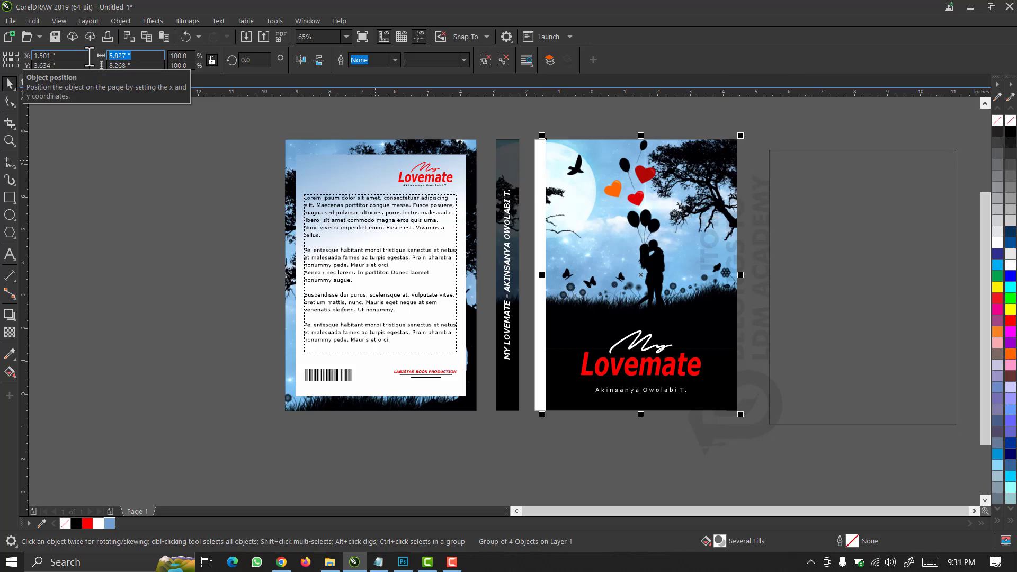
click(211, 62)
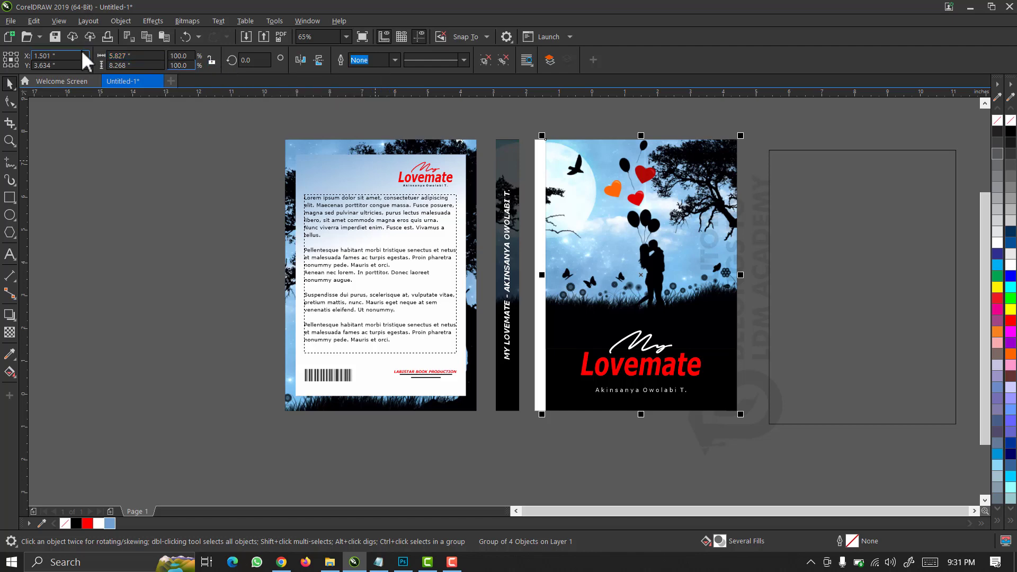
click(135, 56)
text(5.687)
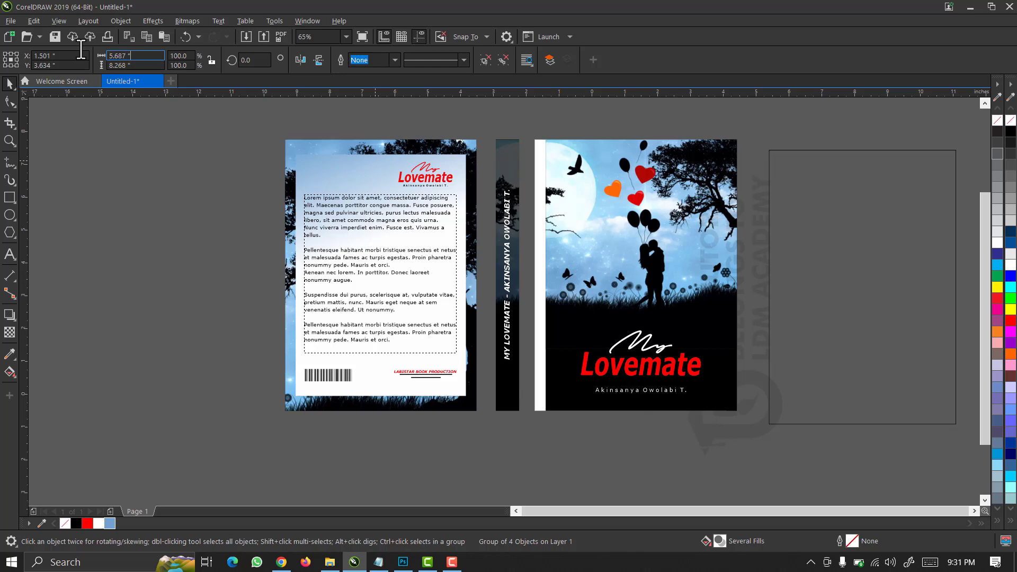
key(Return)
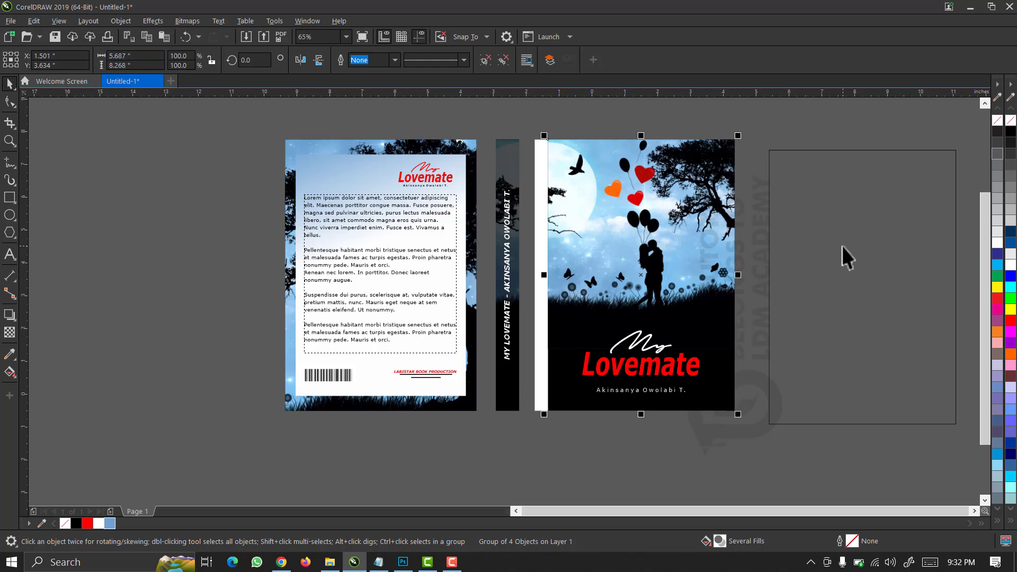
click(841, 246)
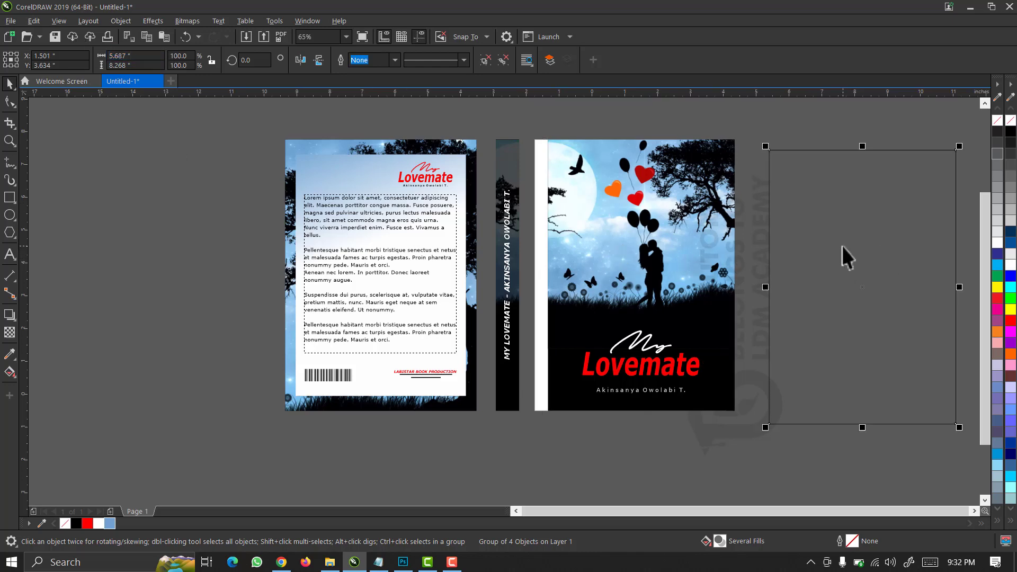
click(151, 66)
key(ctrl+c)
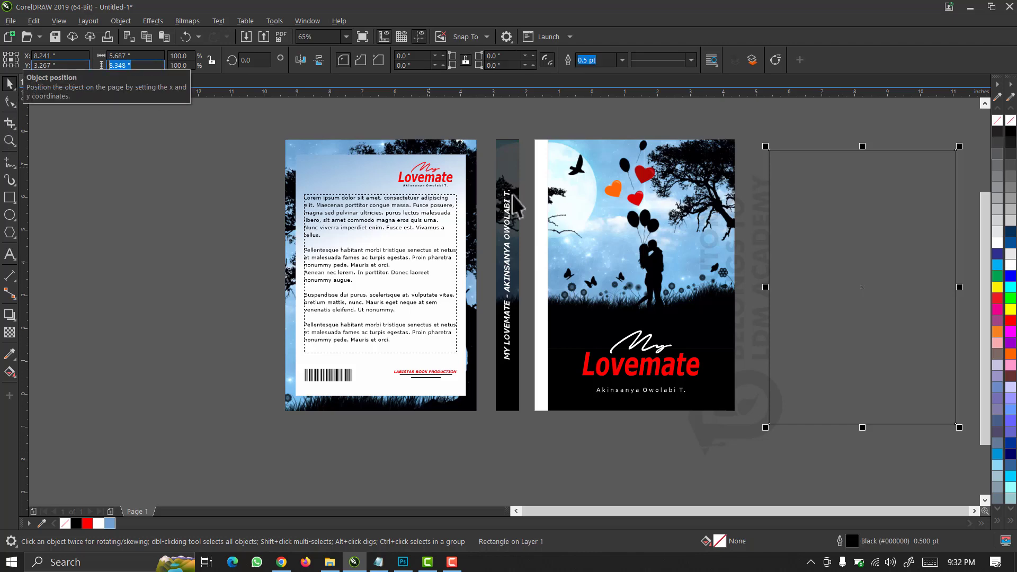
click(624, 227)
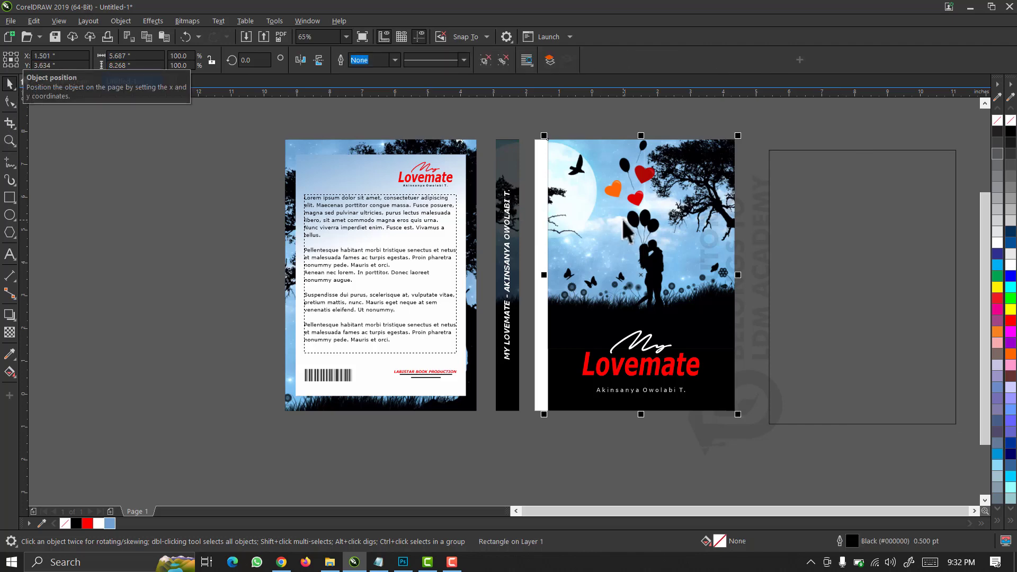
click(143, 66)
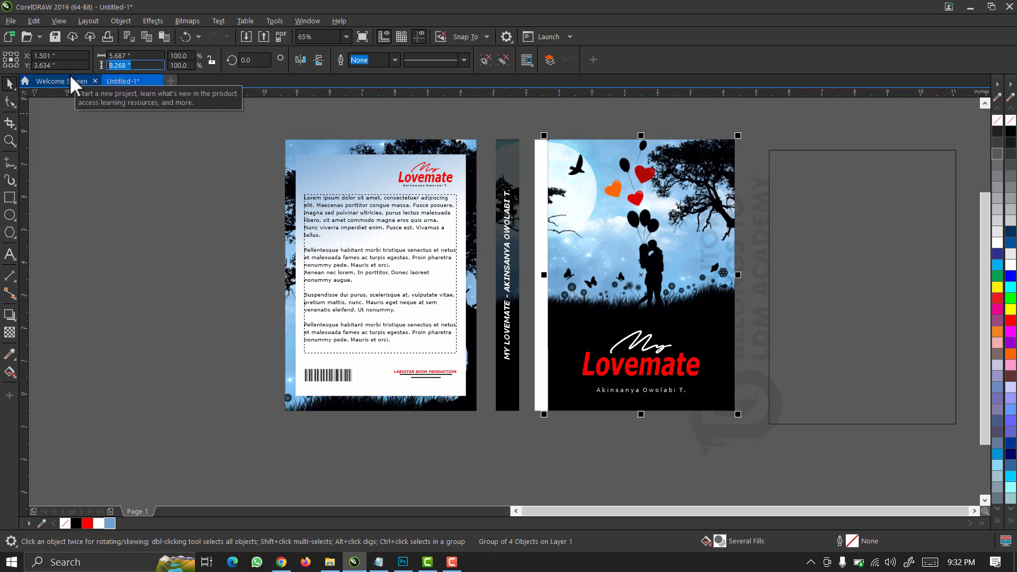
key(ctrl+v)
key(Return)
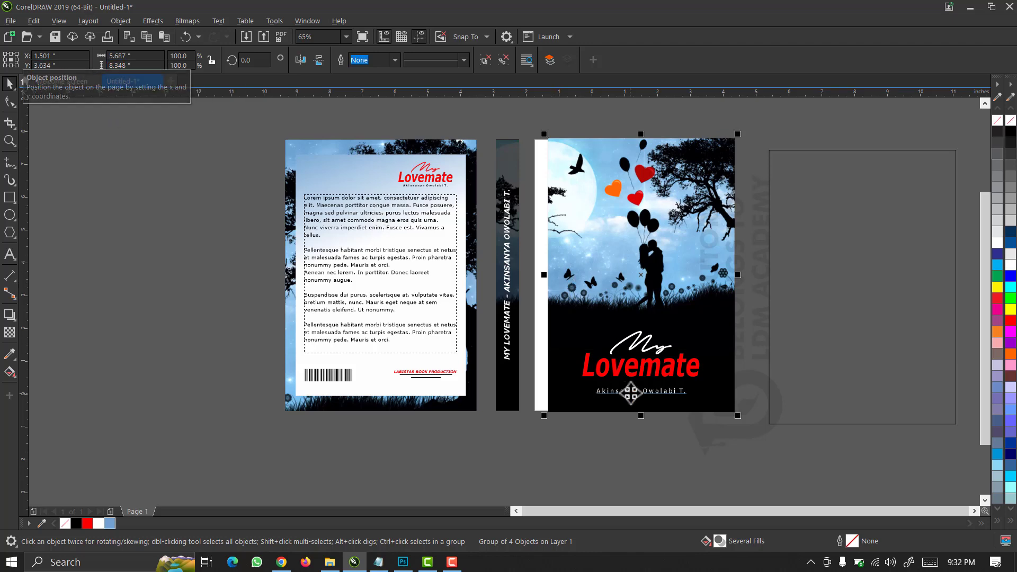
key(Escape)
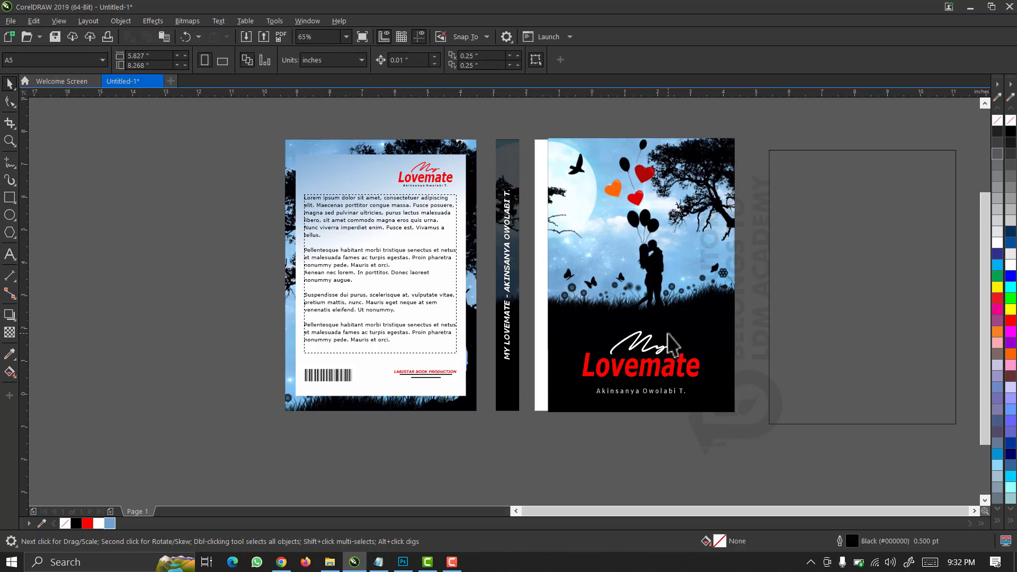
click(688, 275)
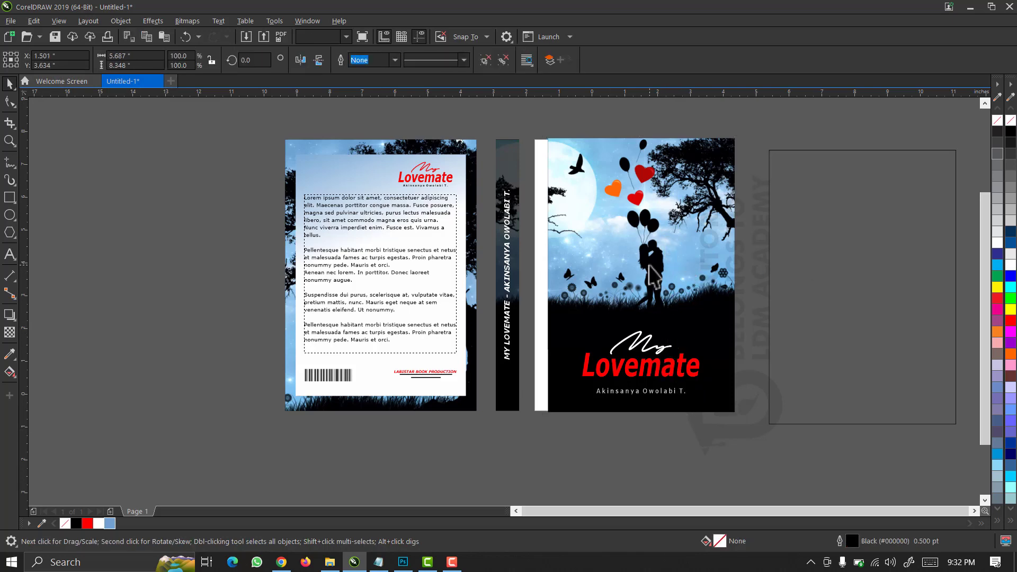
click(835, 270)
key(e)
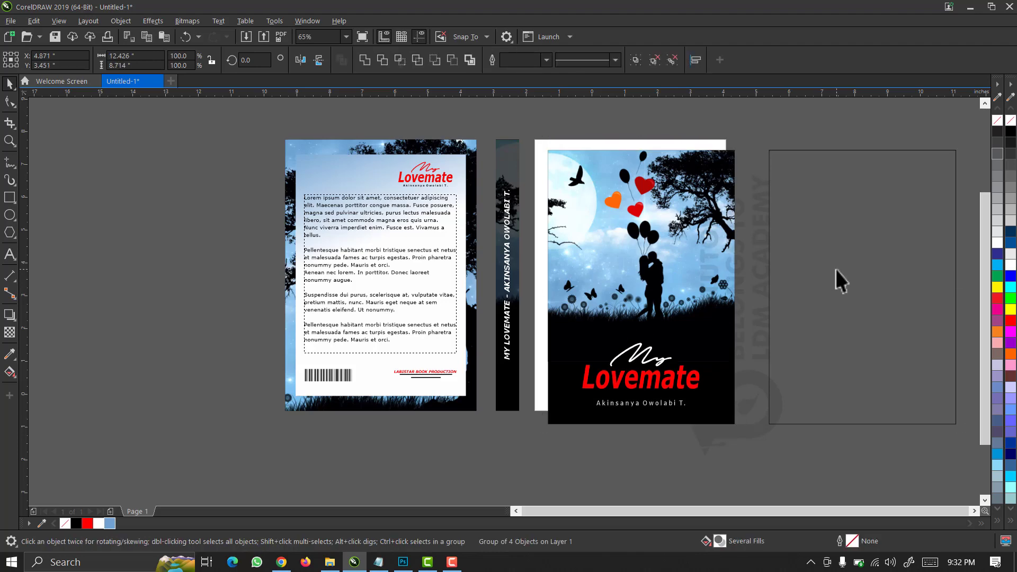
key(c)
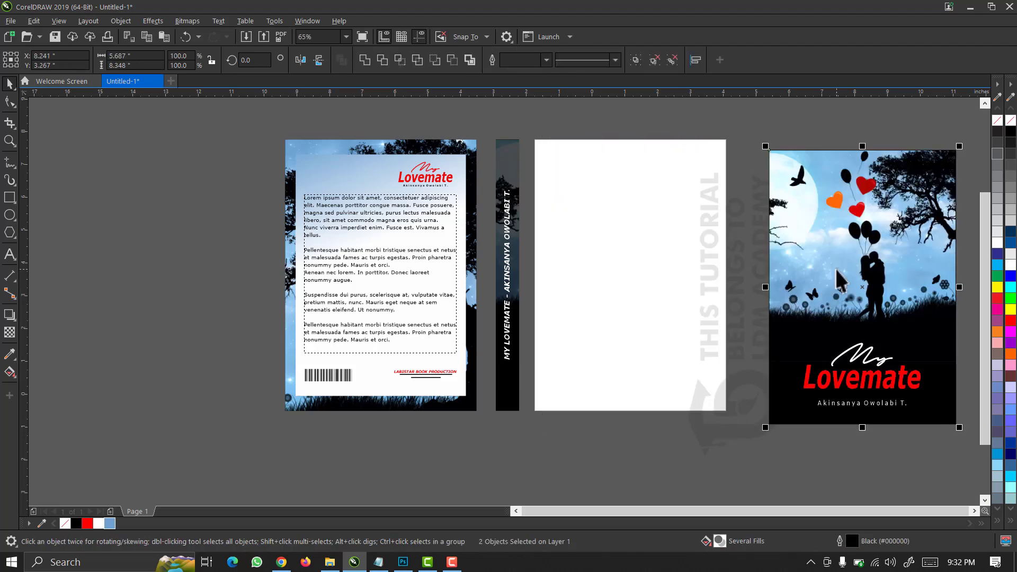
key(ctrl+z)
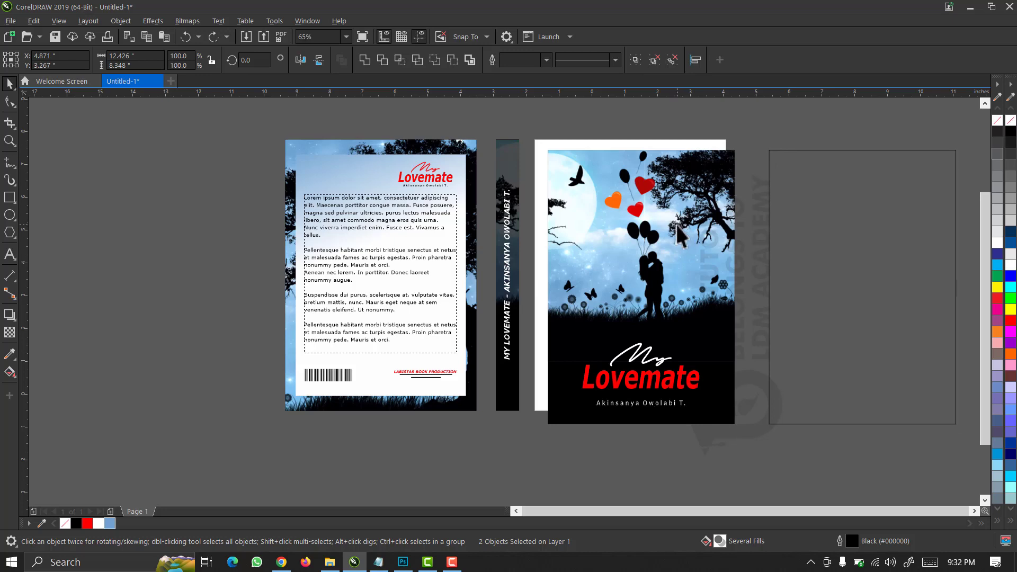
click(679, 233)
click(503, 62)
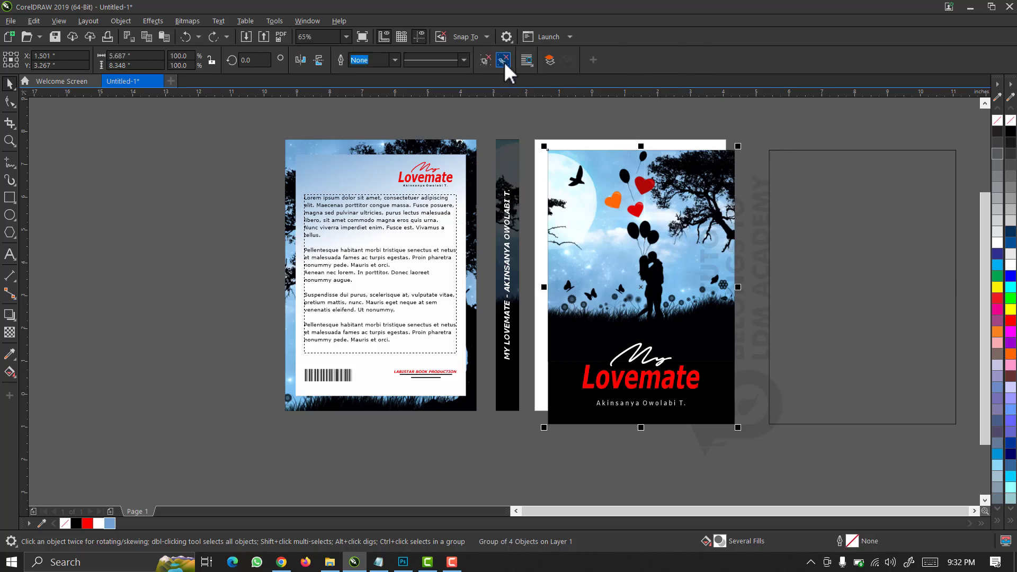
Inside the front cover PowerClip, stretch the silhouette photo wider to the left and finish editing.
double_click(607, 231)
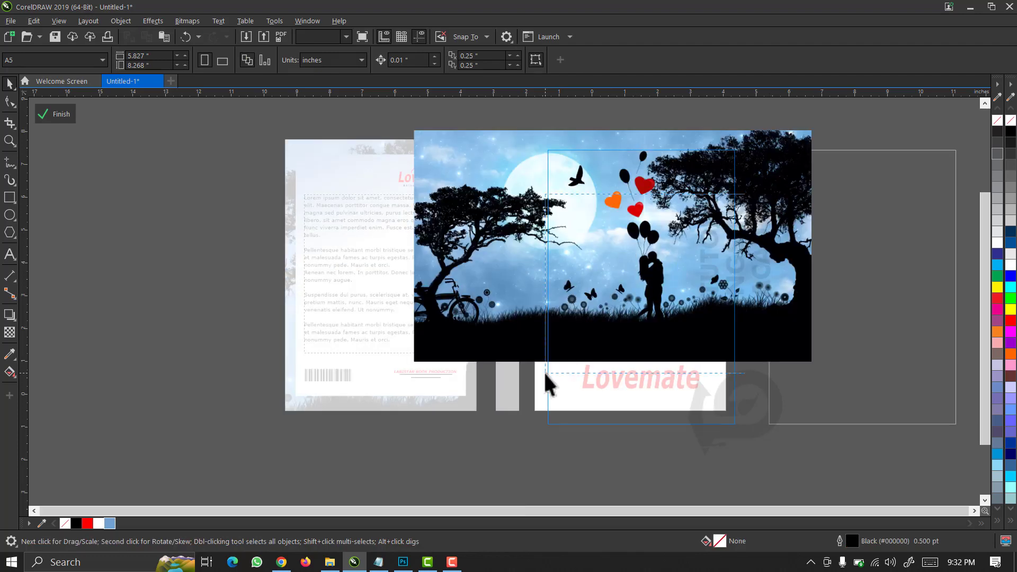
key(z)
click(547, 373)
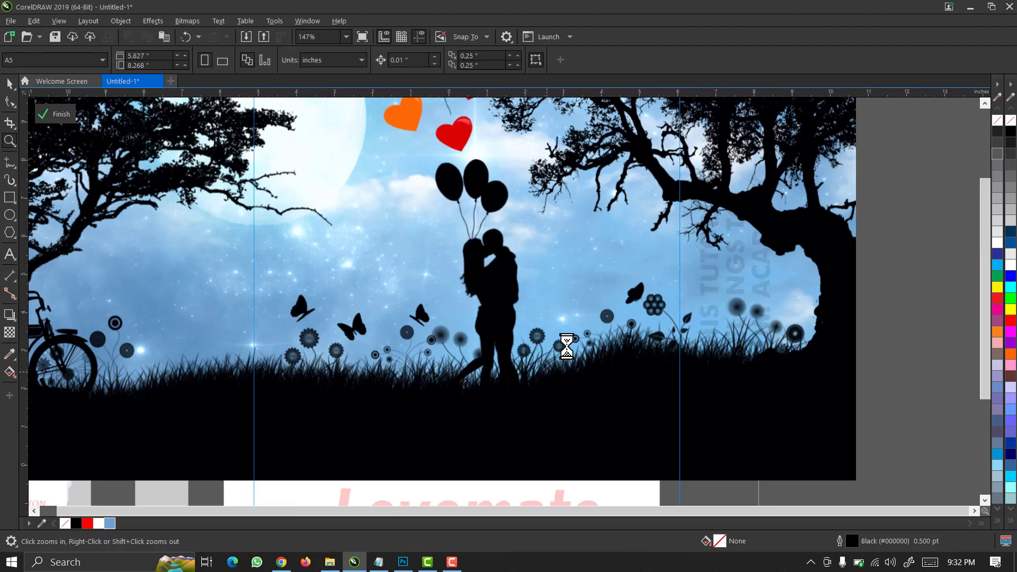
right_click(566, 346)
key(space)
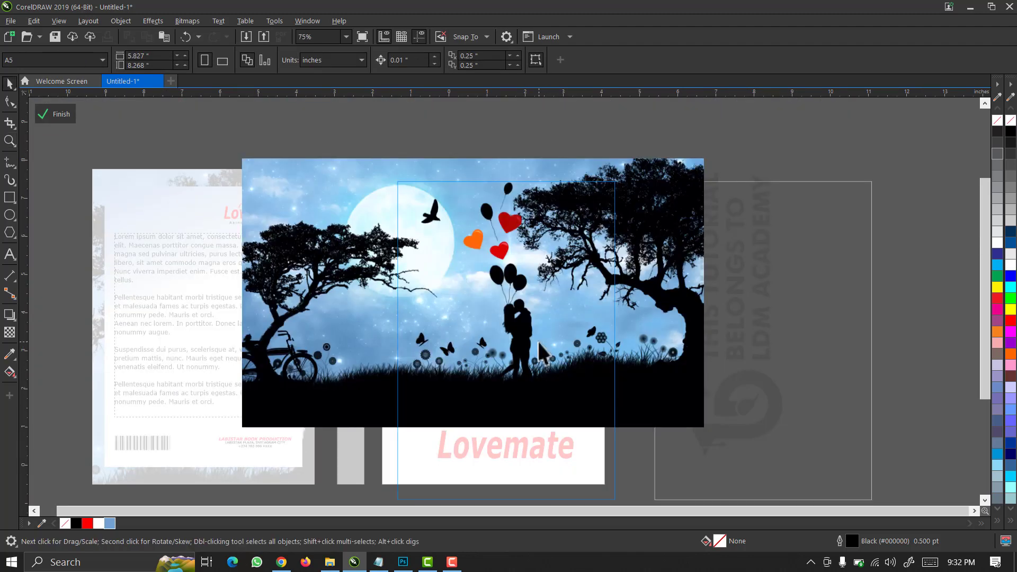
click(538, 341)
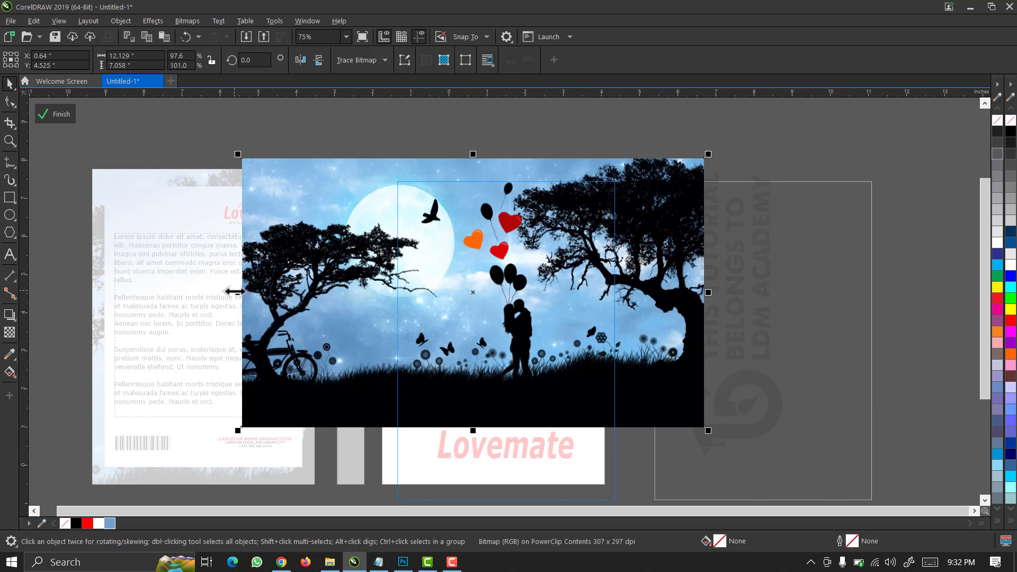
drag(235, 291, 216, 298)
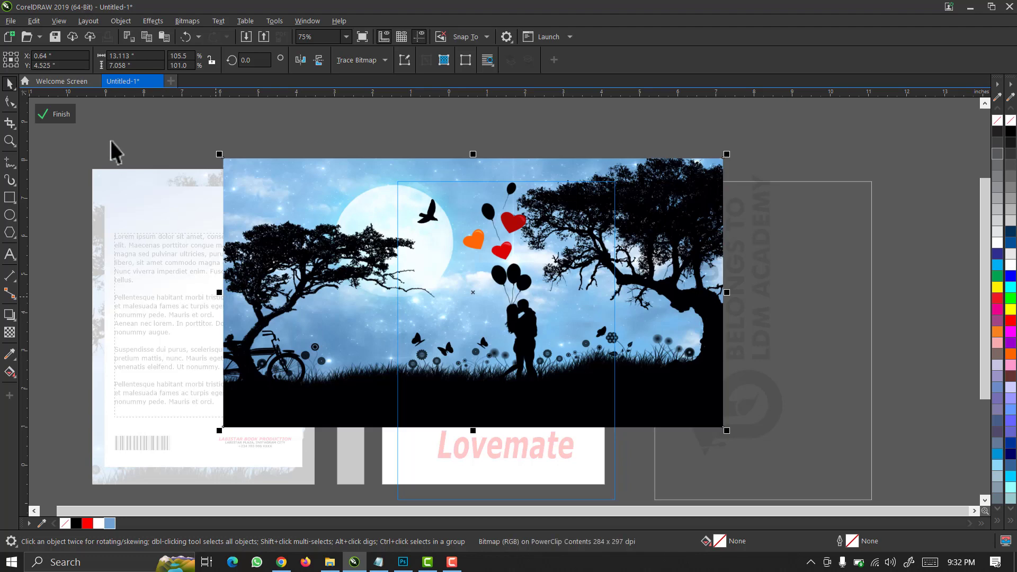
click(52, 111)
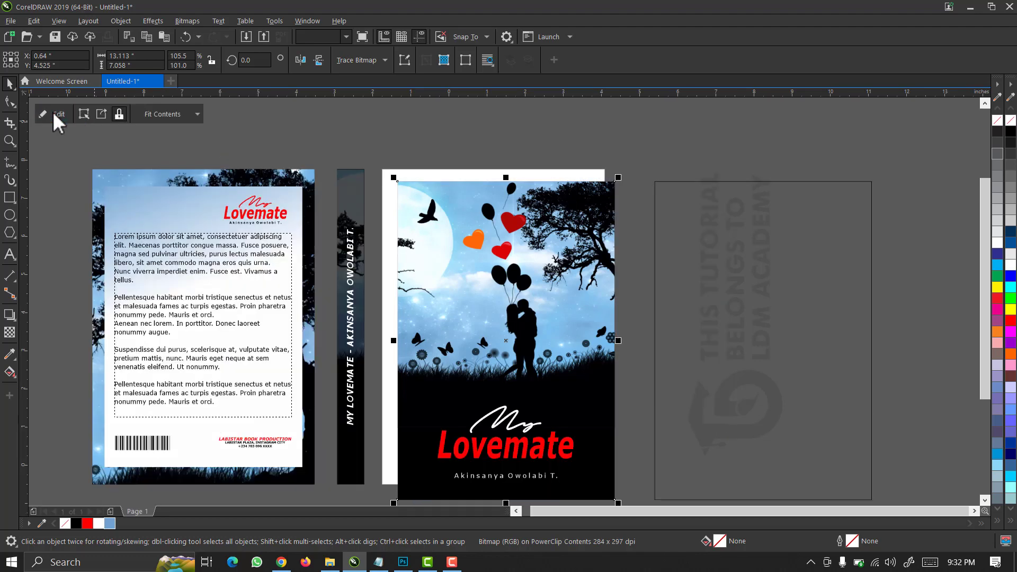
Undo the last three changes to the front cover.
key(ctrl+z)
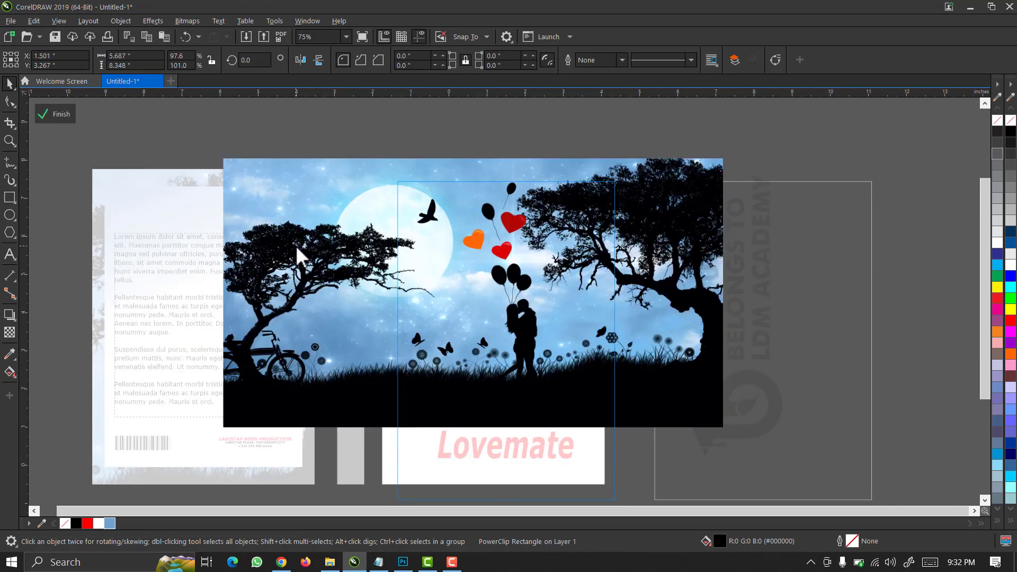
key(ctrl+z)
key(ctrl+z)
key(ctrl+z)
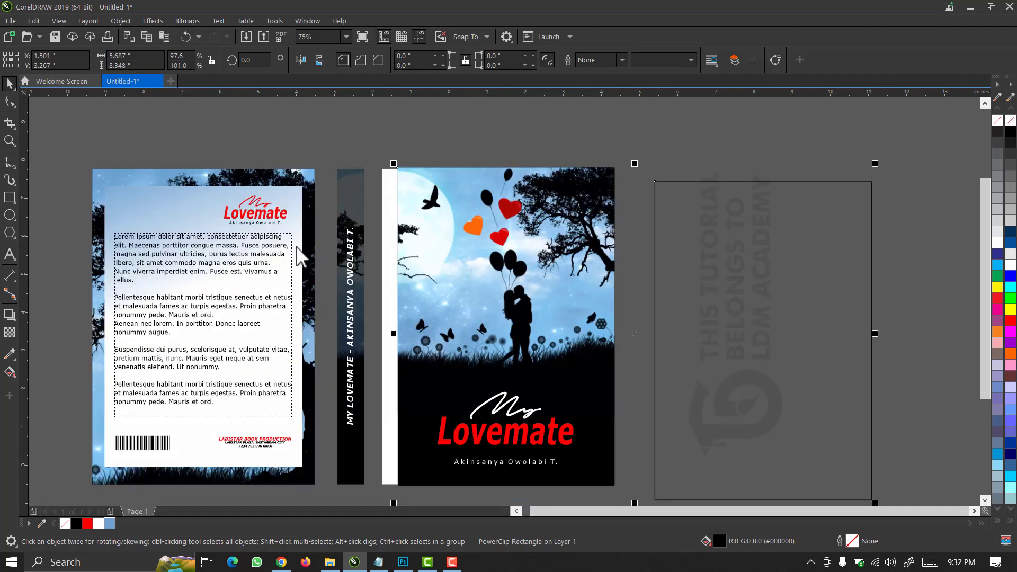
key(ctrl+z)
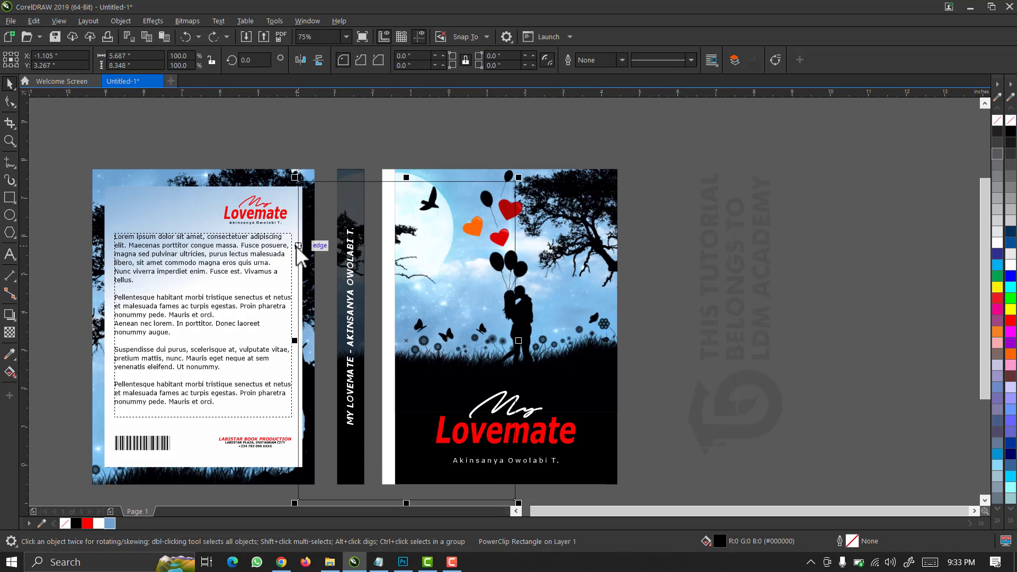
Delete the pasted Photoshop screenshot, zoom in on the front cover and select it entirely.
key(ctrl+z)
key(ctrl+z)
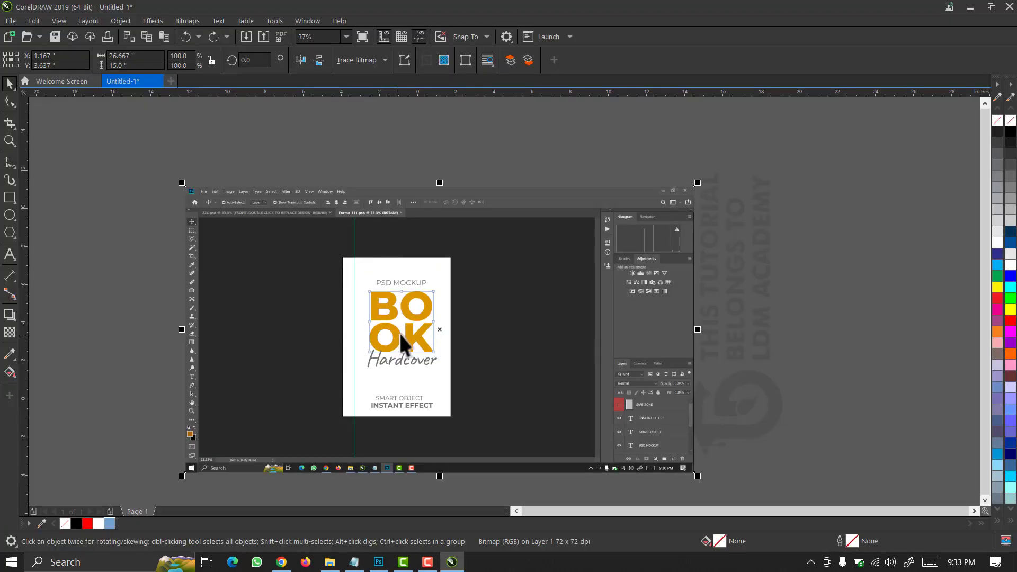
key(Delete)
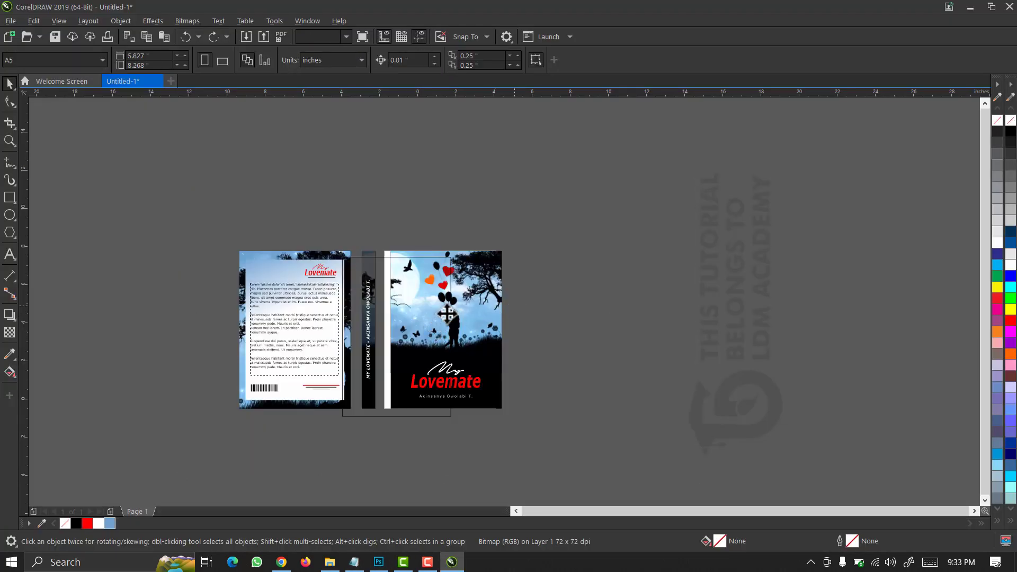
click(401, 283)
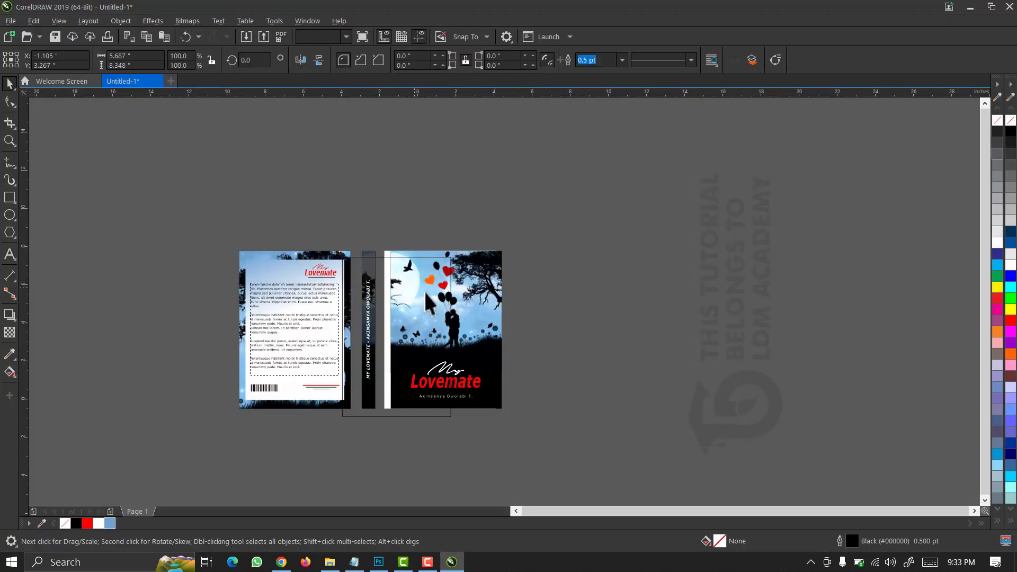
key(F2)
drag(528, 240, 224, 422)
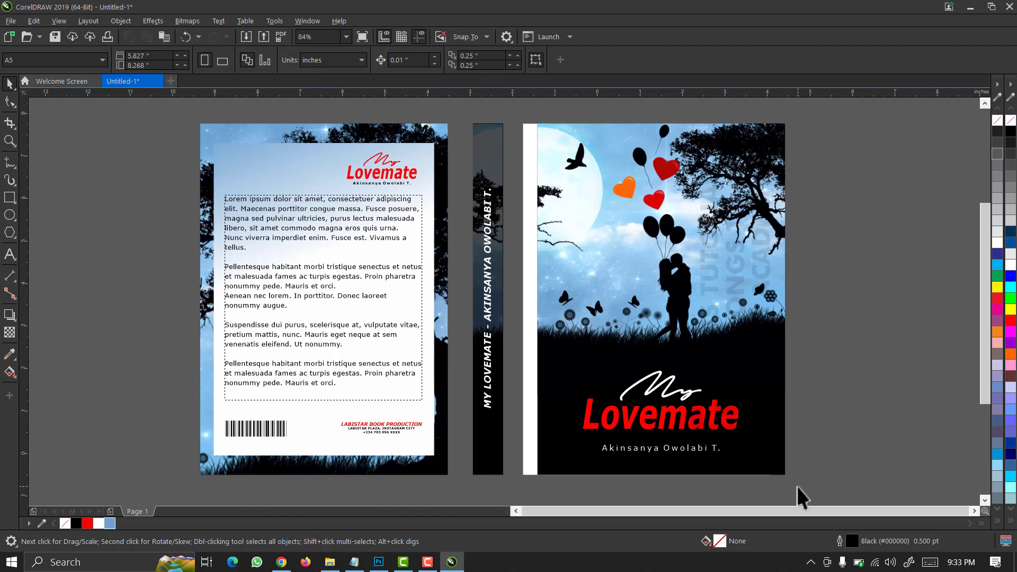
drag(801, 489, 526, 112)
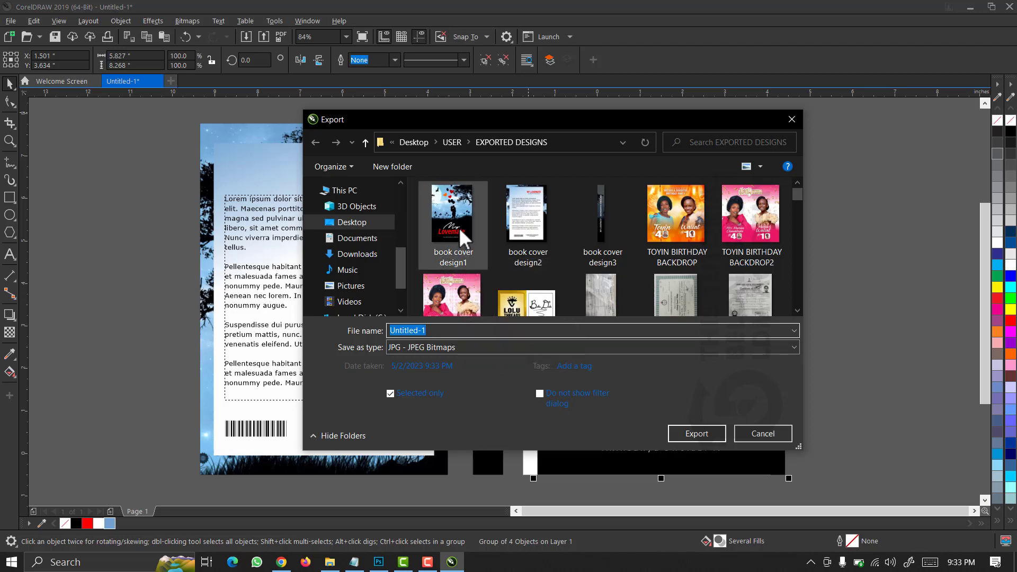
Export the front cover as JPEG 'book cover design1' at 500 dpi, replacing the old file.
click(455, 210)
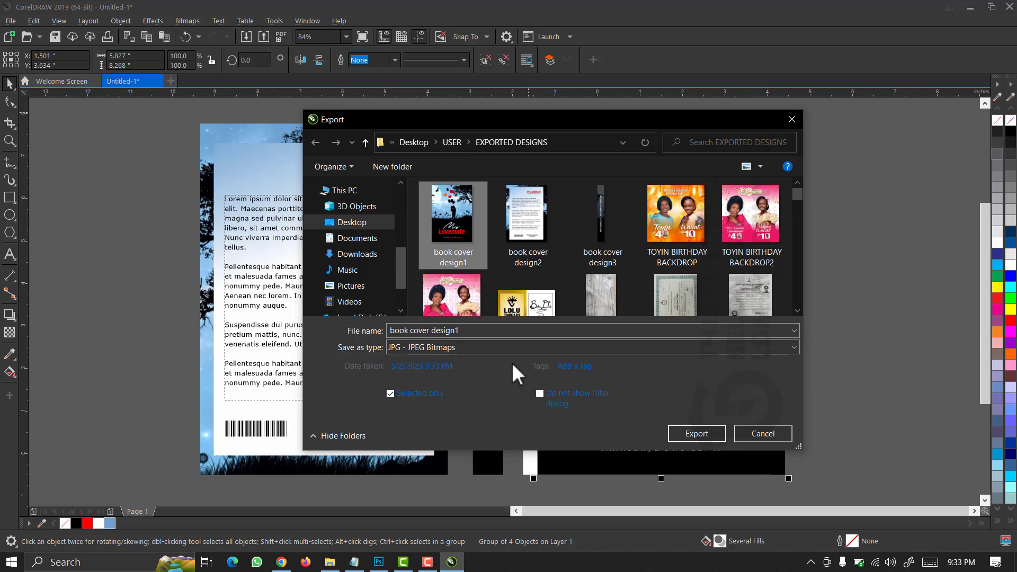
click(701, 433)
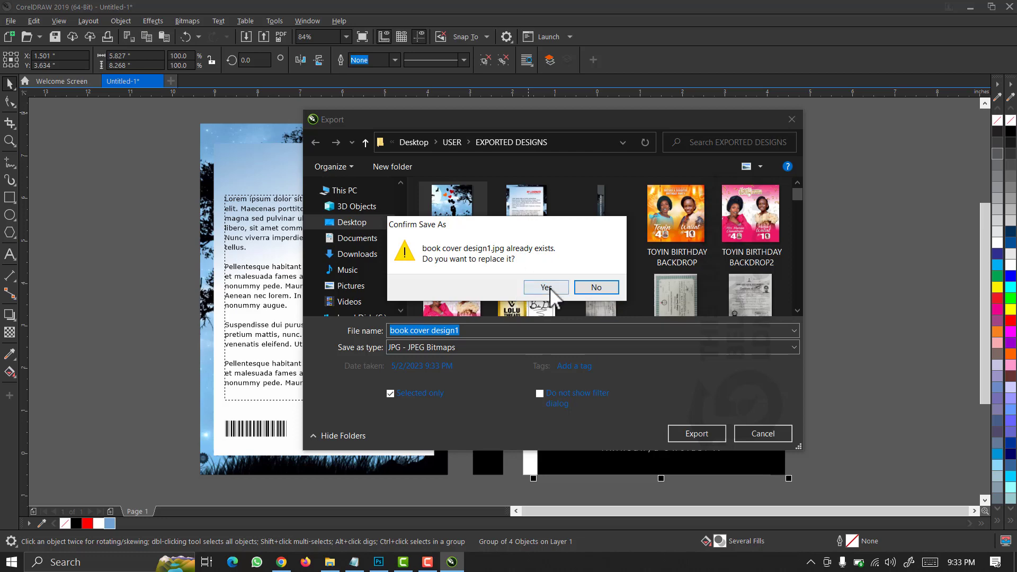
click(534, 288)
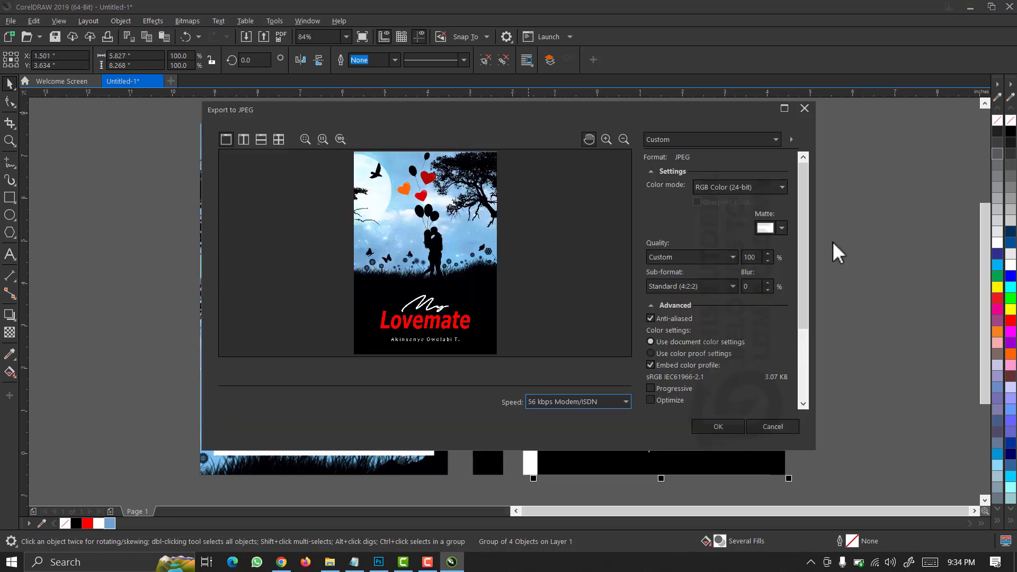
drag(799, 264, 791, 376)
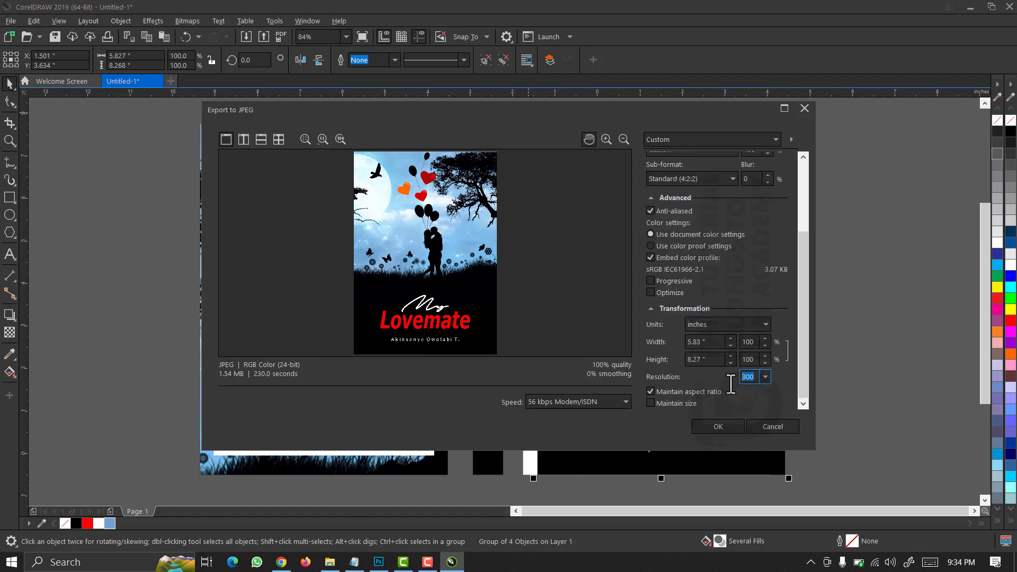
text(500)
drag(805, 325, 805, 221)
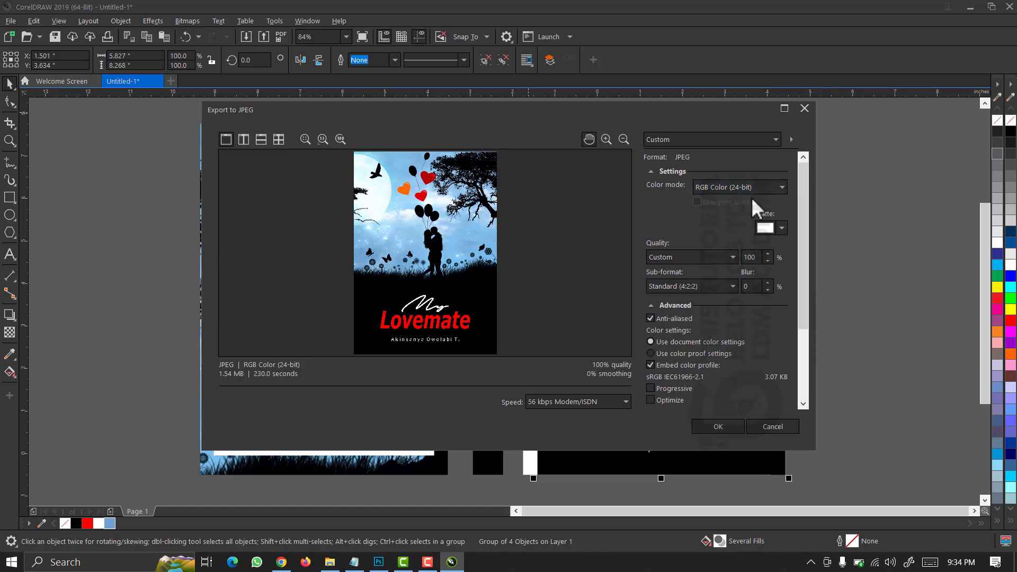
click(716, 426)
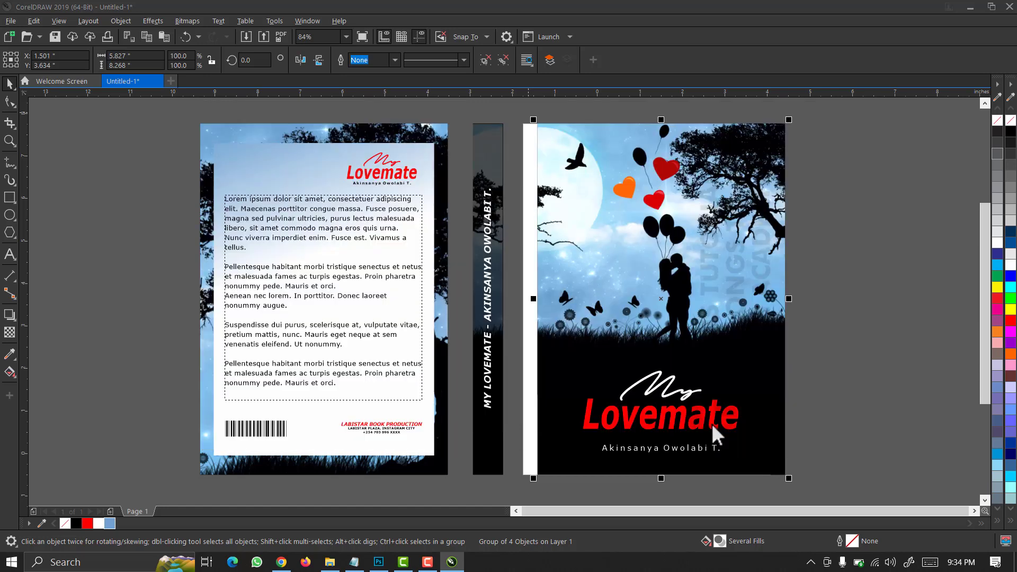
Marquee-select the five back-cover objects, group them, and open the Export window.
click(175, 166)
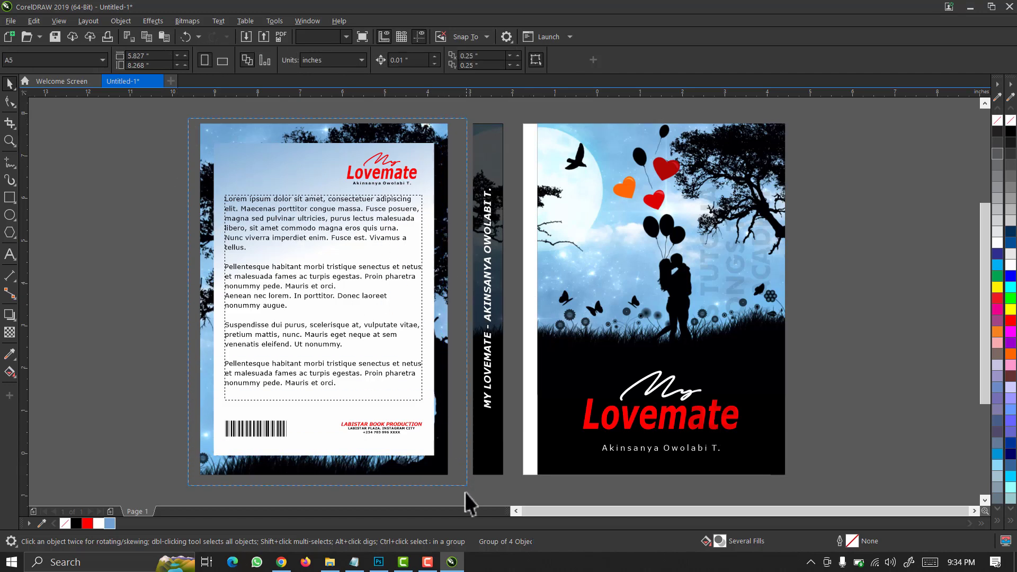
drag(465, 491, 464, 497)
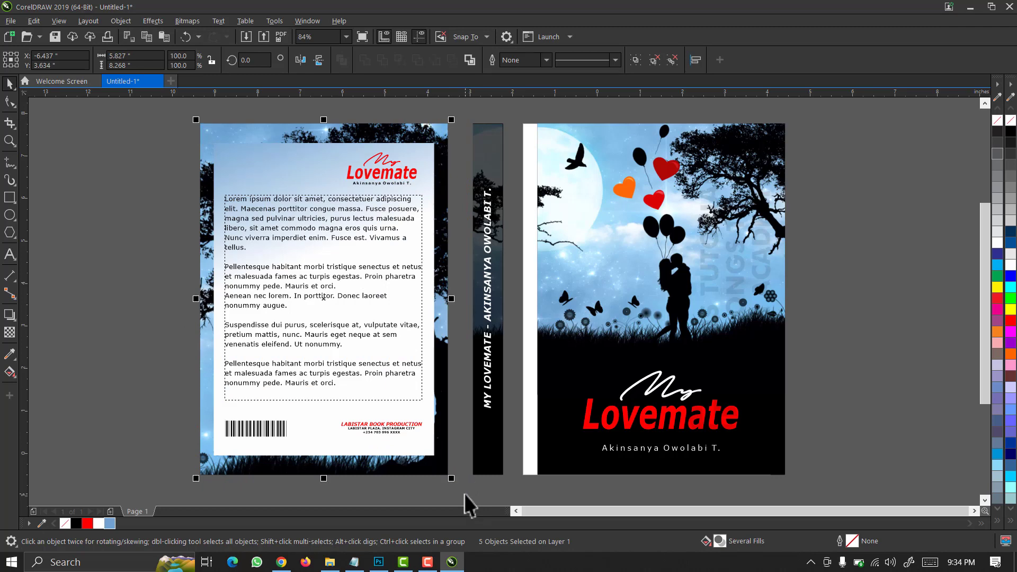
key(ctrl+g)
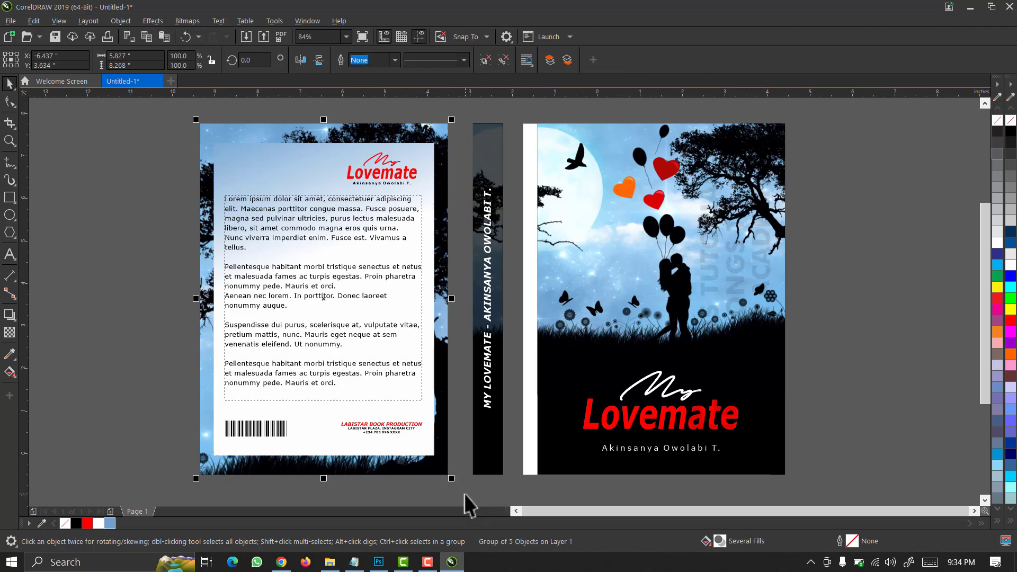
key(ctrl+e)
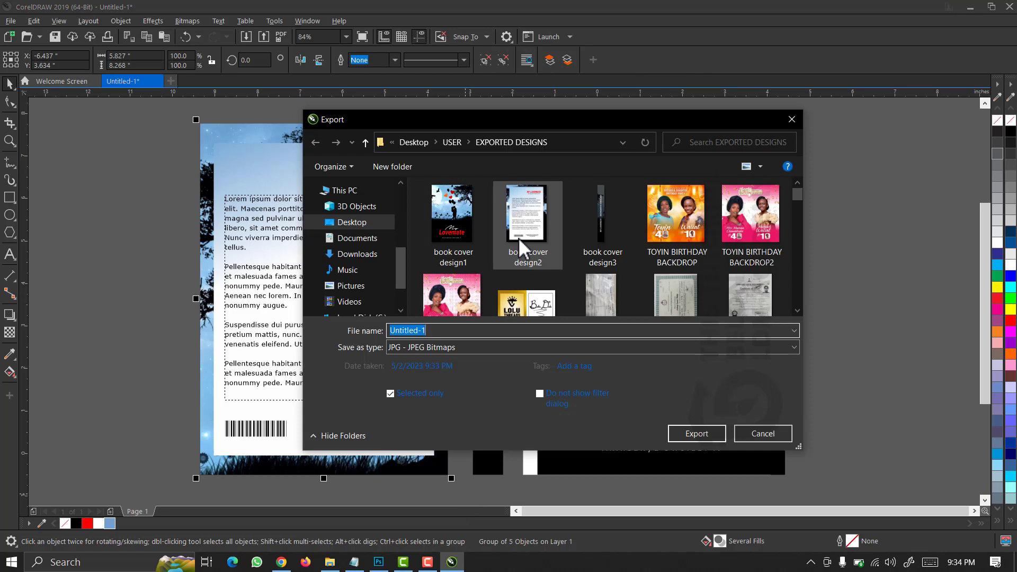
Export the back cover as JPEG 'book cover design2', overwriting the existing file.
click(518, 237)
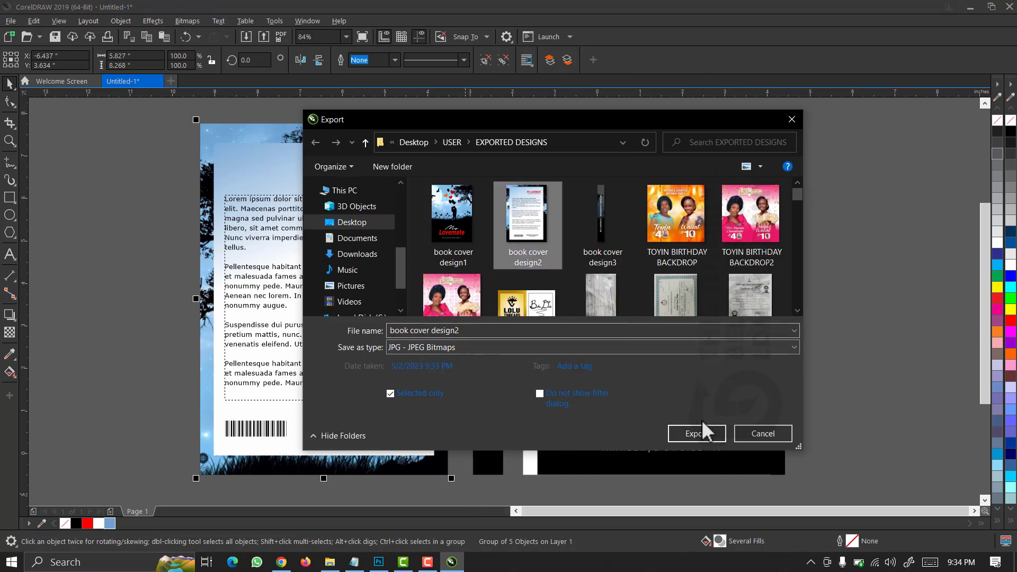
click(697, 434)
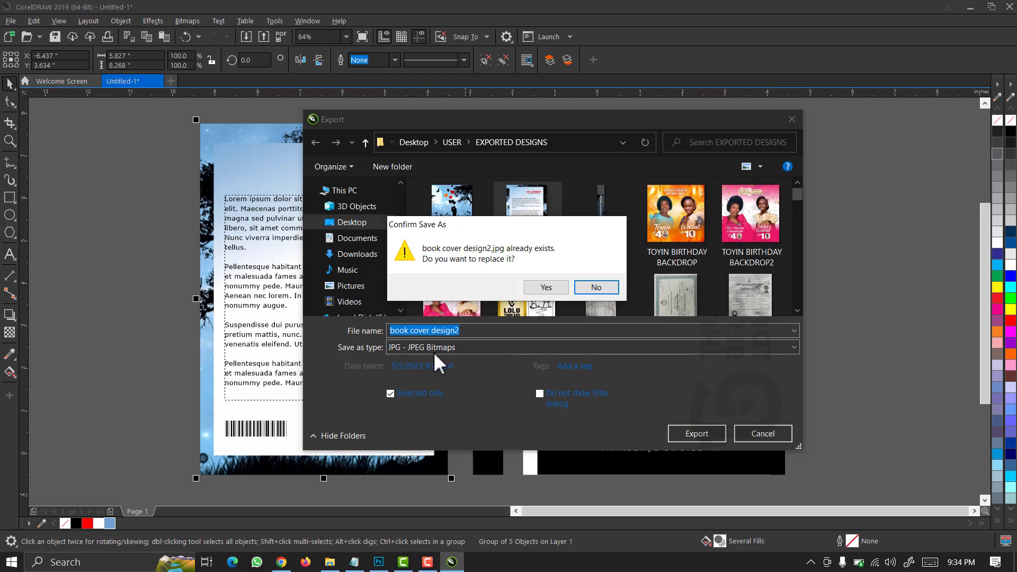
click(551, 286)
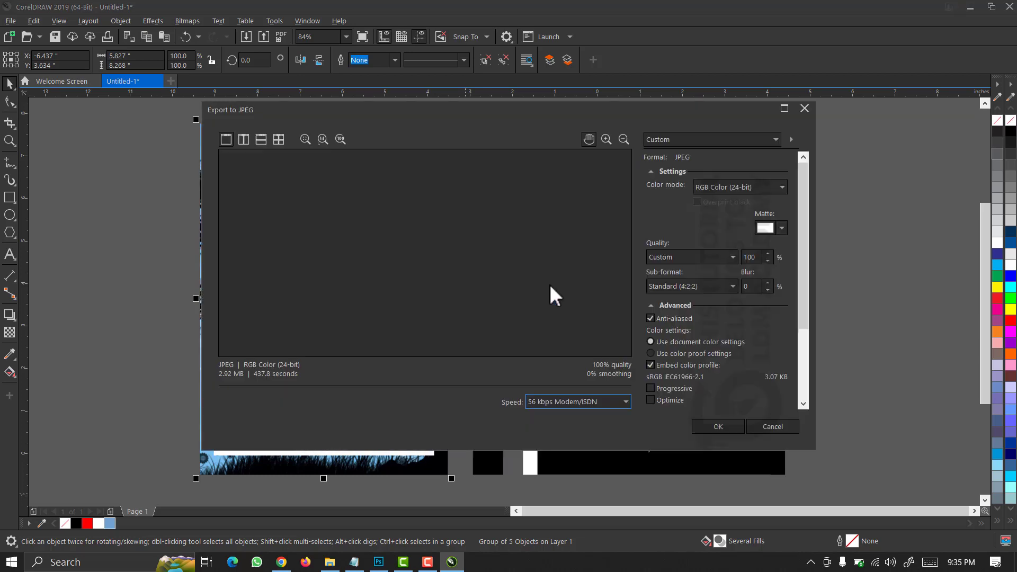
drag(803, 256, 817, 389)
scroll(809, 218, up, 5)
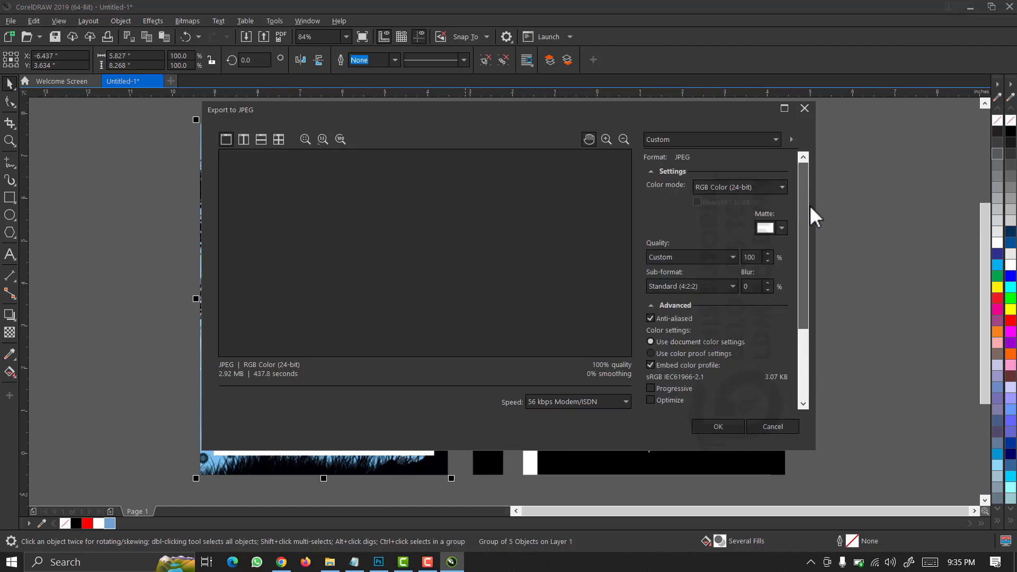
click(718, 427)
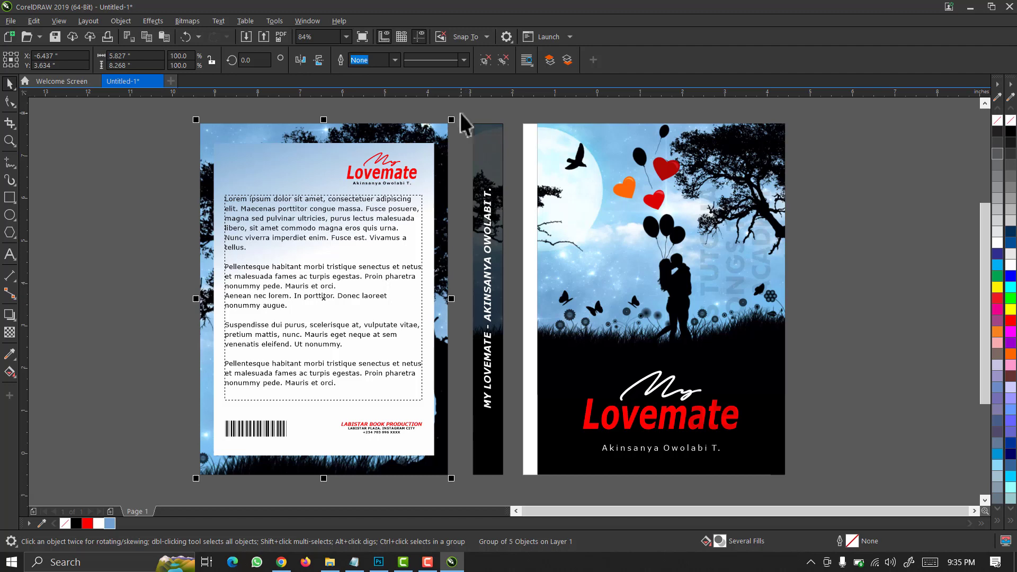
Export the spine as JPEG 'book cover design3', replacing the old file, then return to Photoshop.
drag(458, 110, 522, 482)
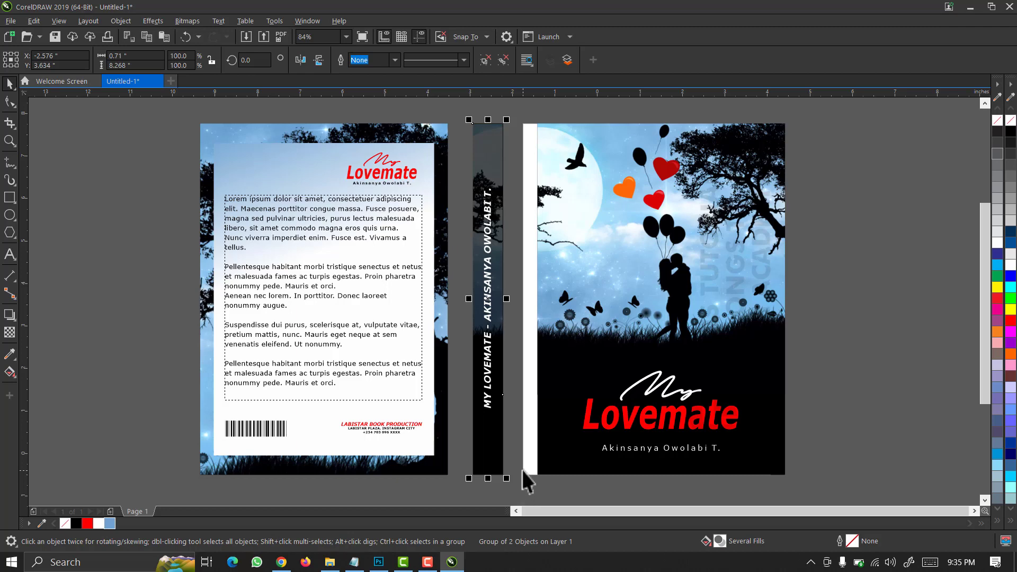
key(ctrl+e)
click(602, 227)
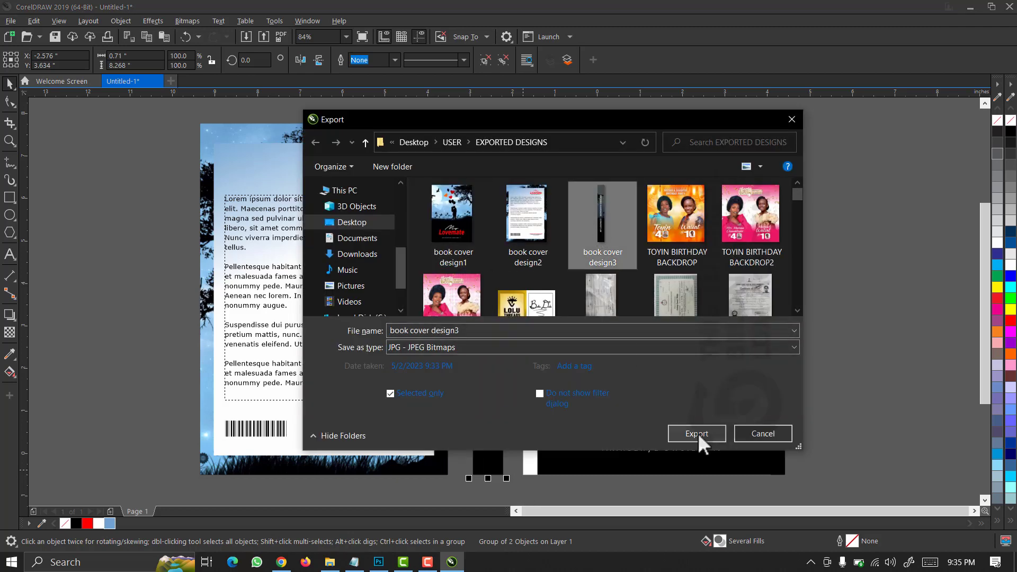
click(699, 434)
click(547, 290)
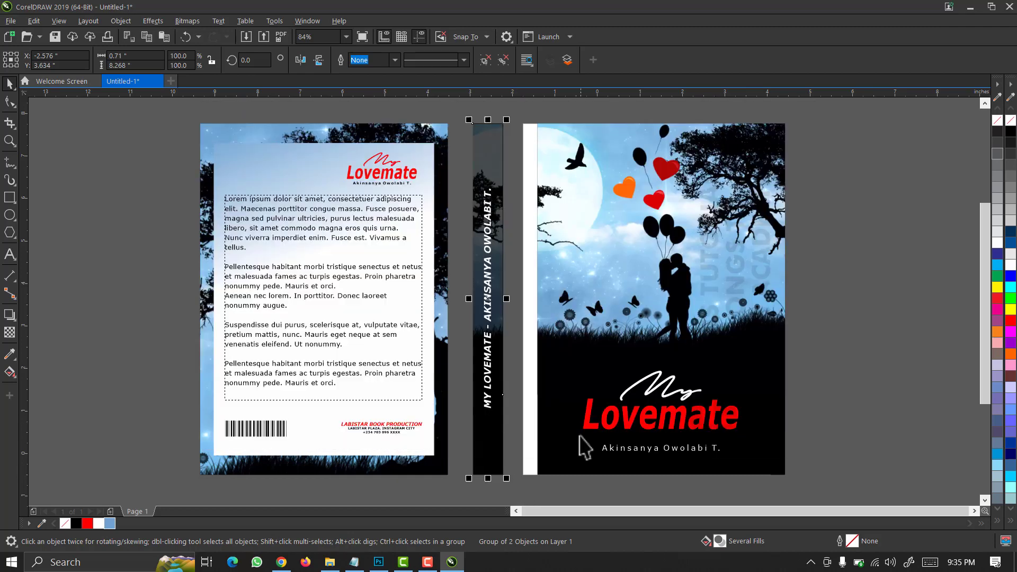
click(149, 280)
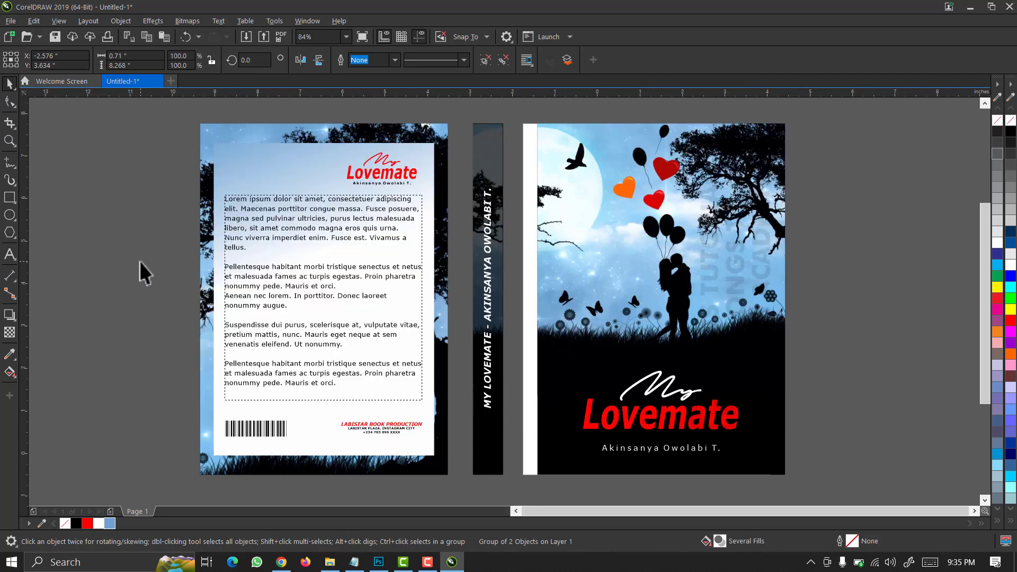
click(378, 562)
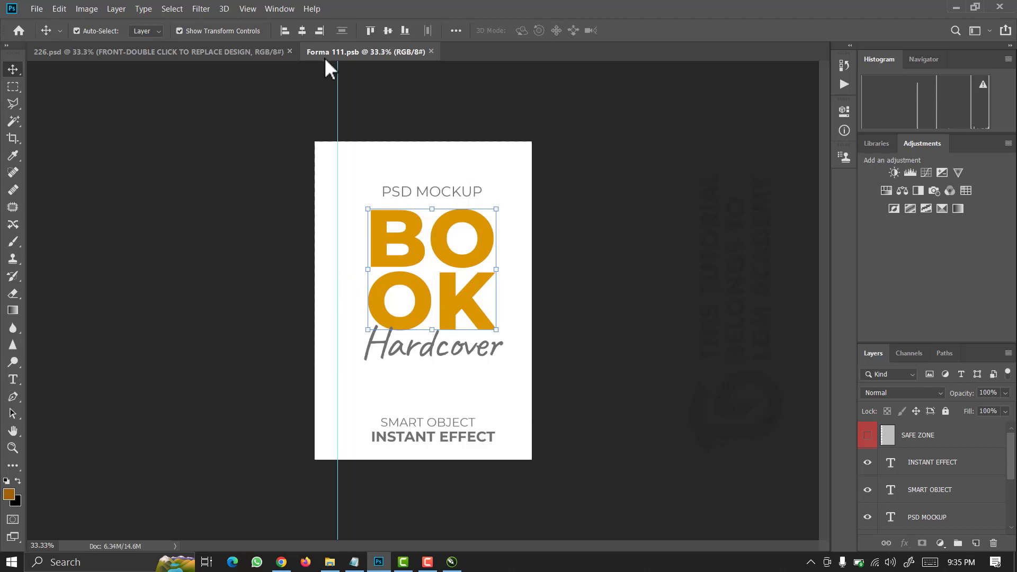
Close Forma 111.psb and reopen the FRONT layer's smart object from the 226.psd mockup.
click(208, 55)
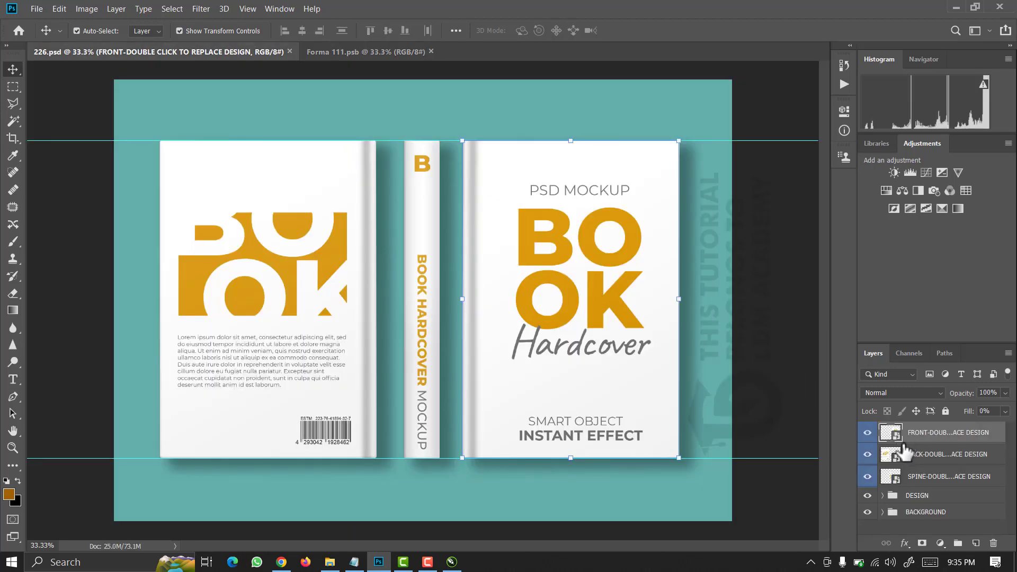
click(431, 52)
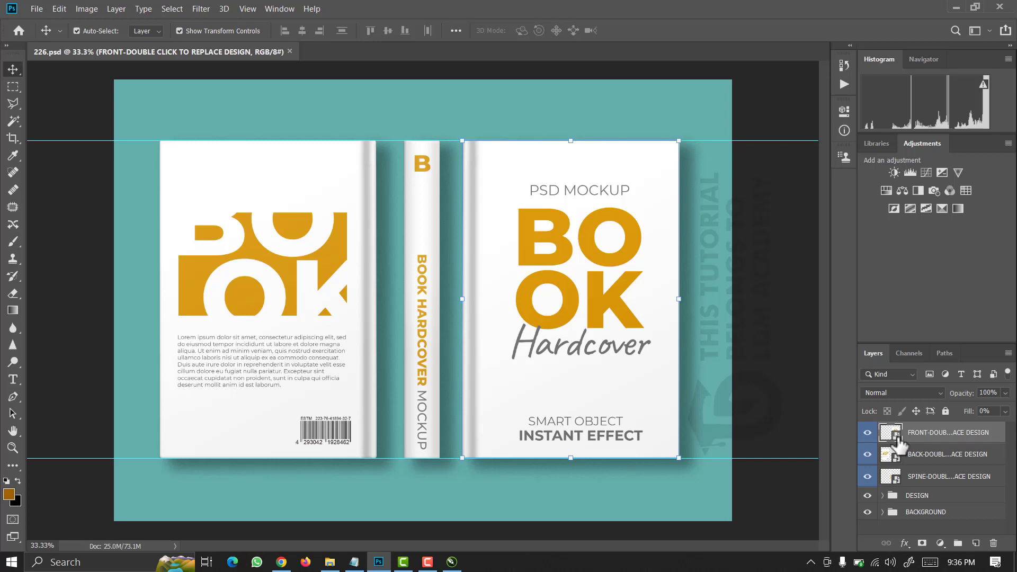
double_click(895, 438)
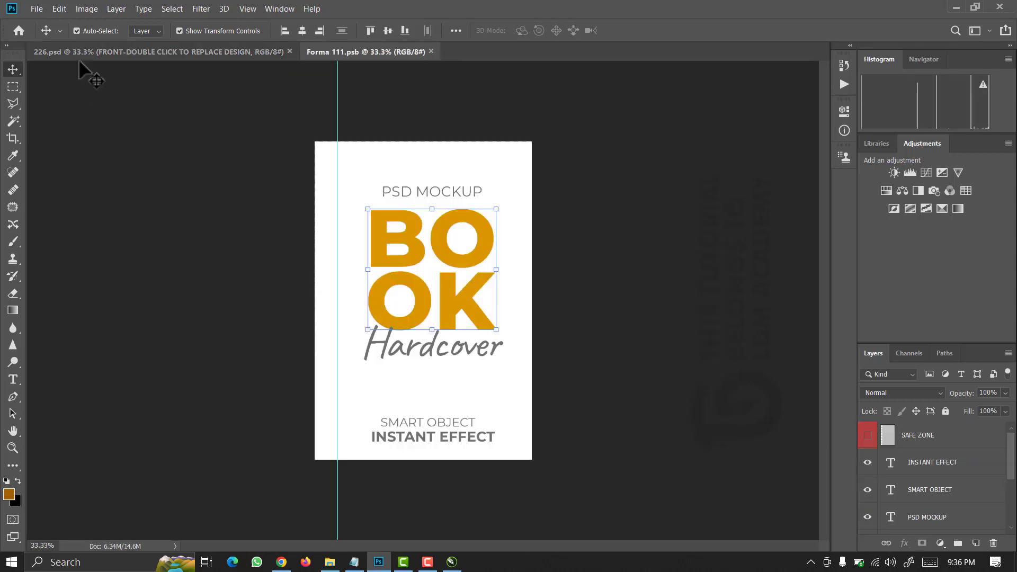
click(37, 9)
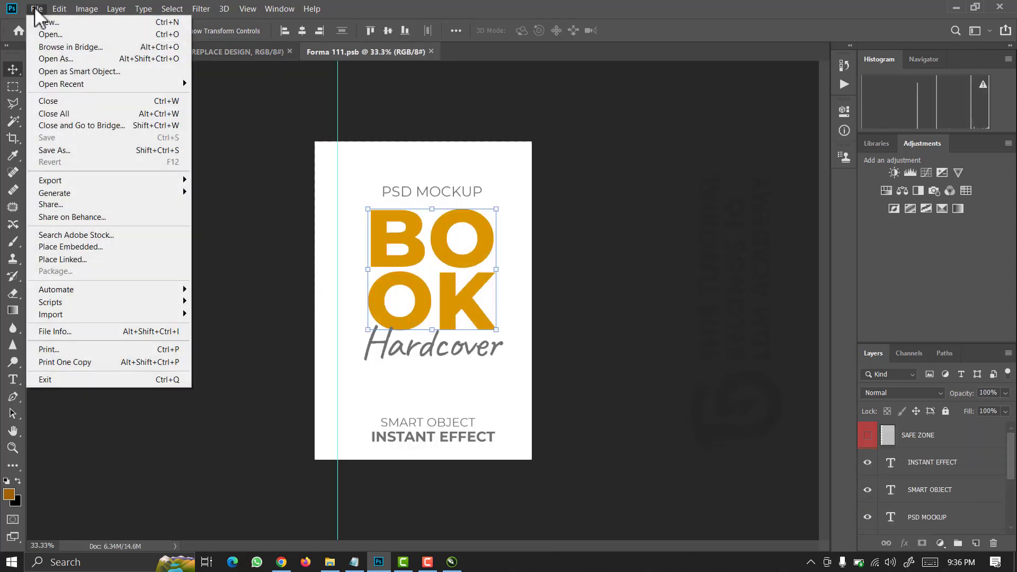
Place Embedded 'book cover design1' from Desktop > USER > EXPORTED DESIGNS into the front cover.
click(62, 246)
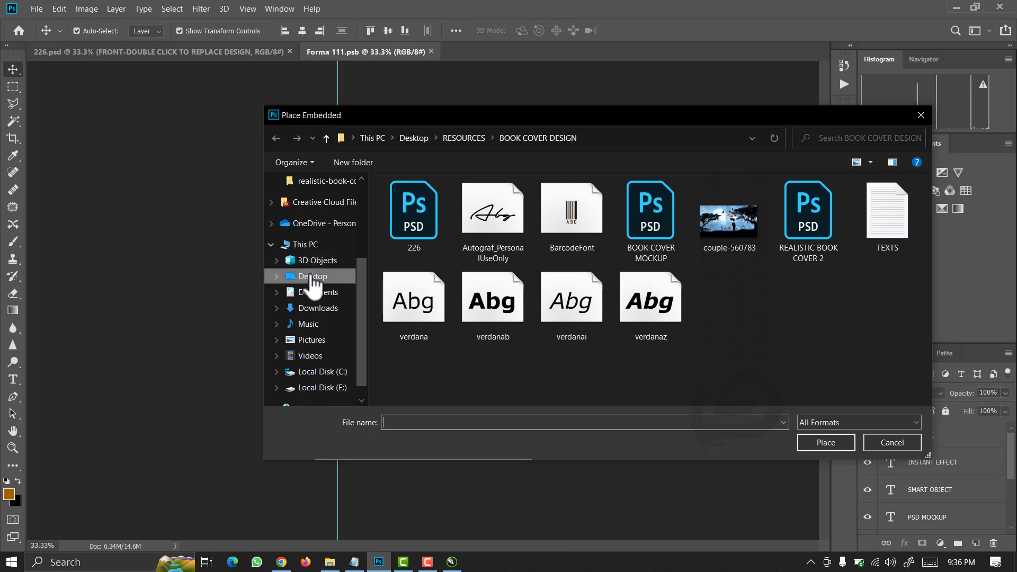
click(313, 276)
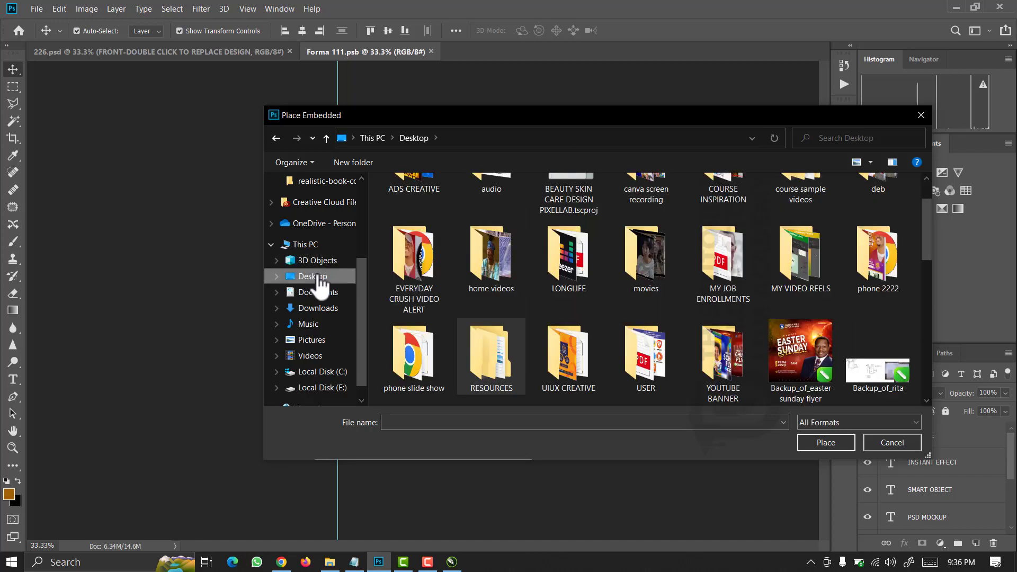
key(u)
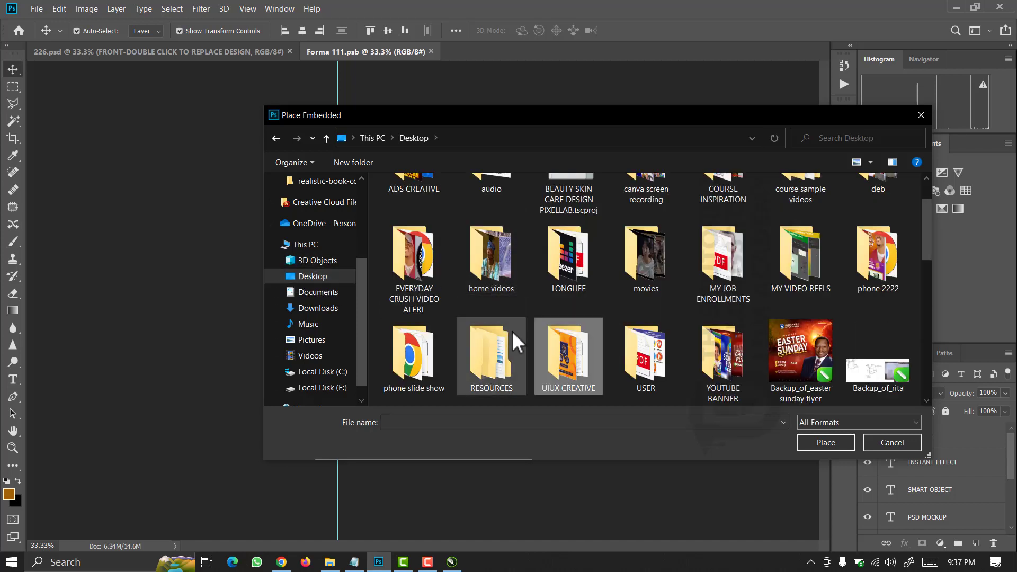
double_click(636, 360)
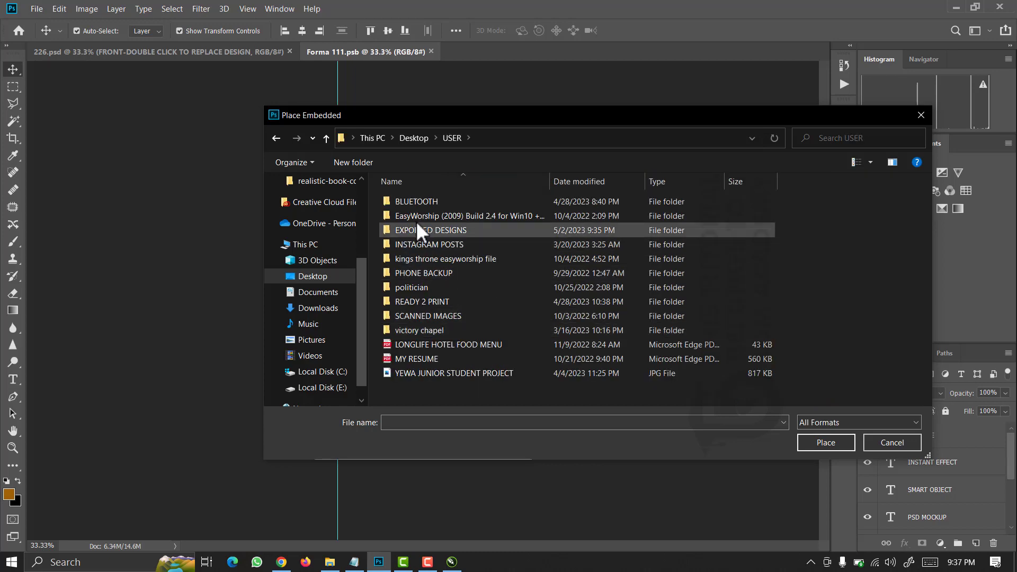
click(421, 232)
double_click(422, 233)
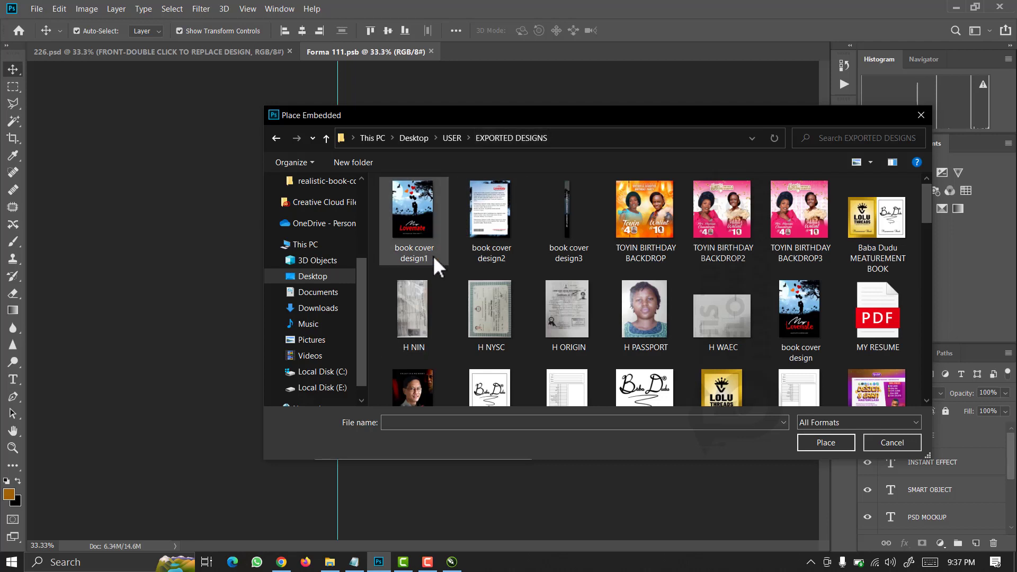
click(413, 224)
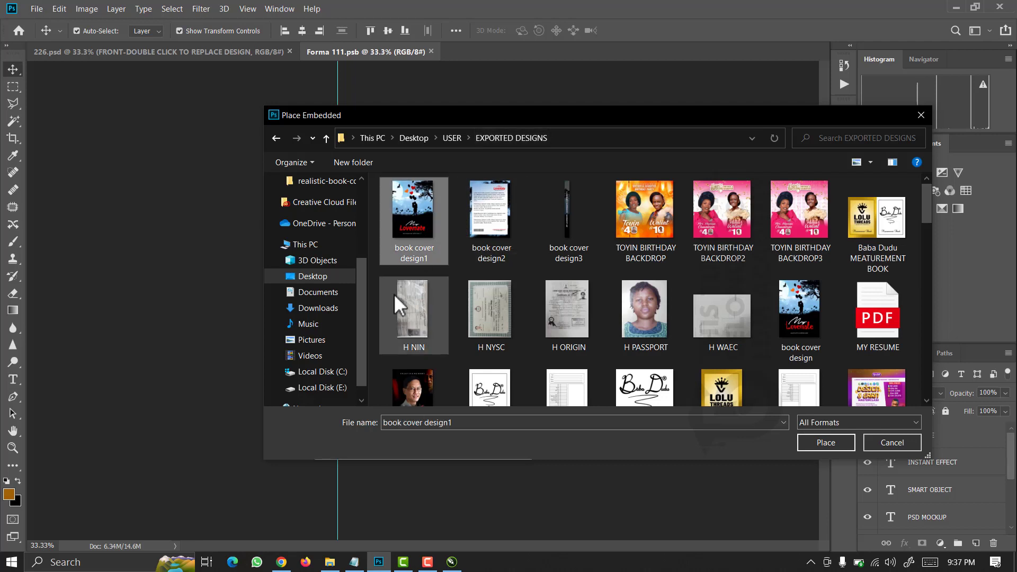
click(820, 443)
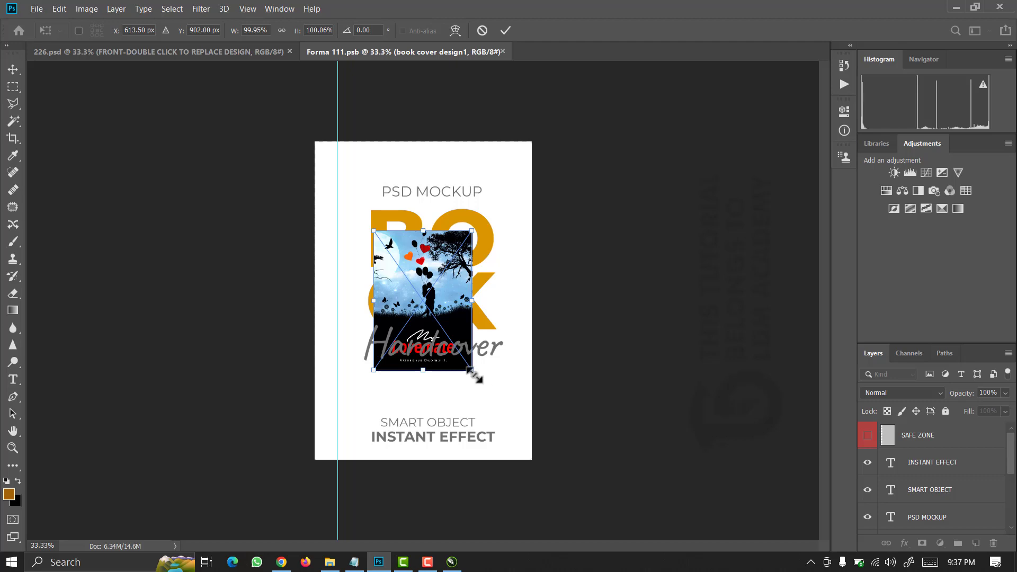
Scale the placed cover to about 230% to fill the page, commit, and save.
drag(487, 387, 545, 463)
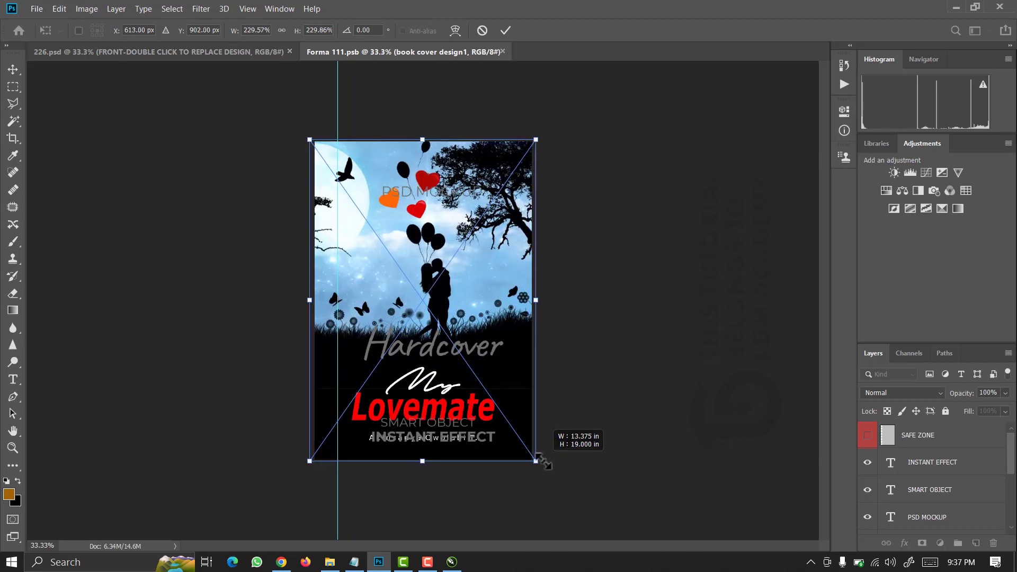
drag(545, 461, 545, 462)
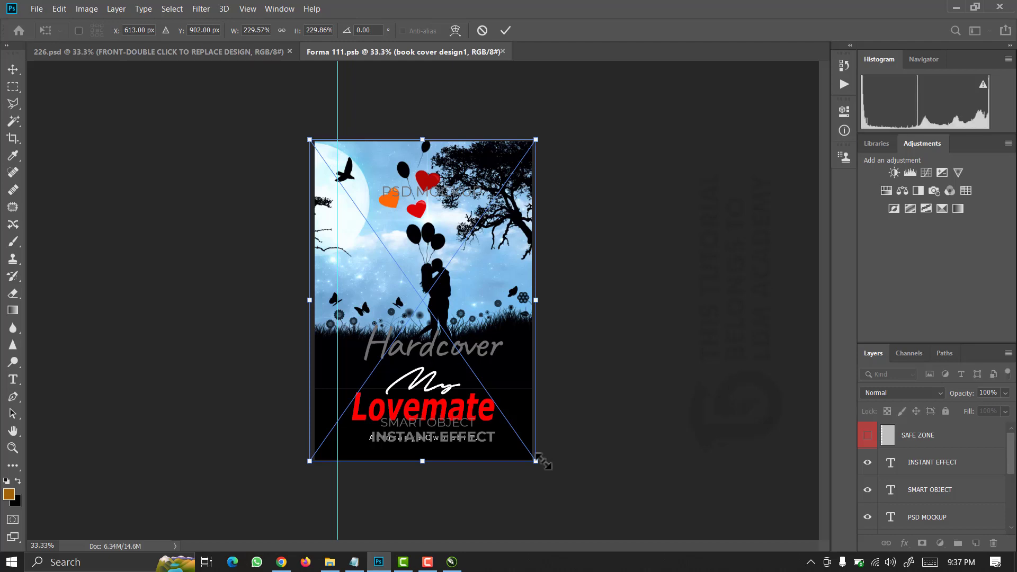
key(Return)
key(ctrl+s)
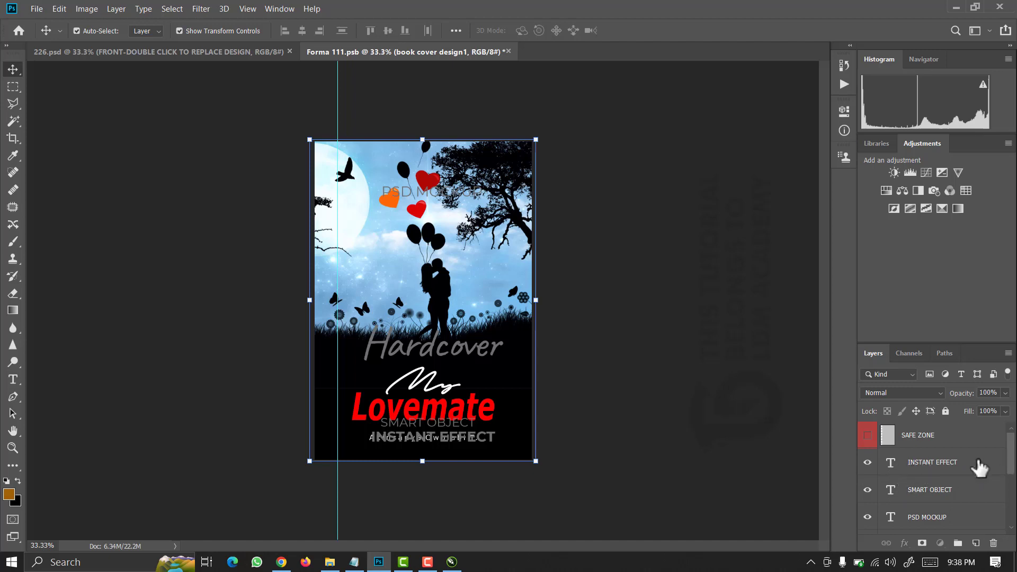
Hide the INSTANT EFFECT, SMART OBJECT, PSD MOCKUP and Hardcover text layers, then save Forma 111.psb.
click(871, 469)
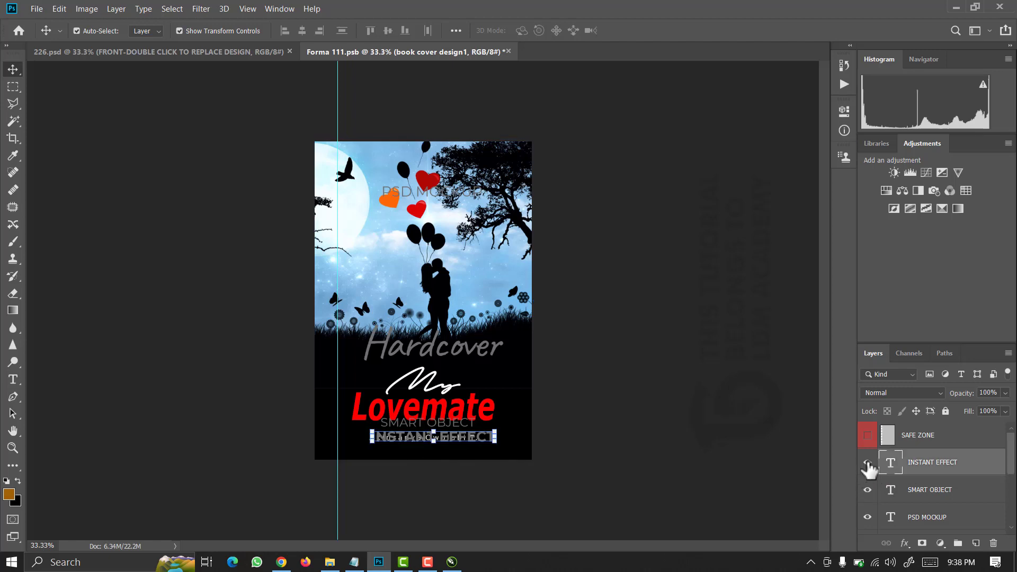
click(867, 463)
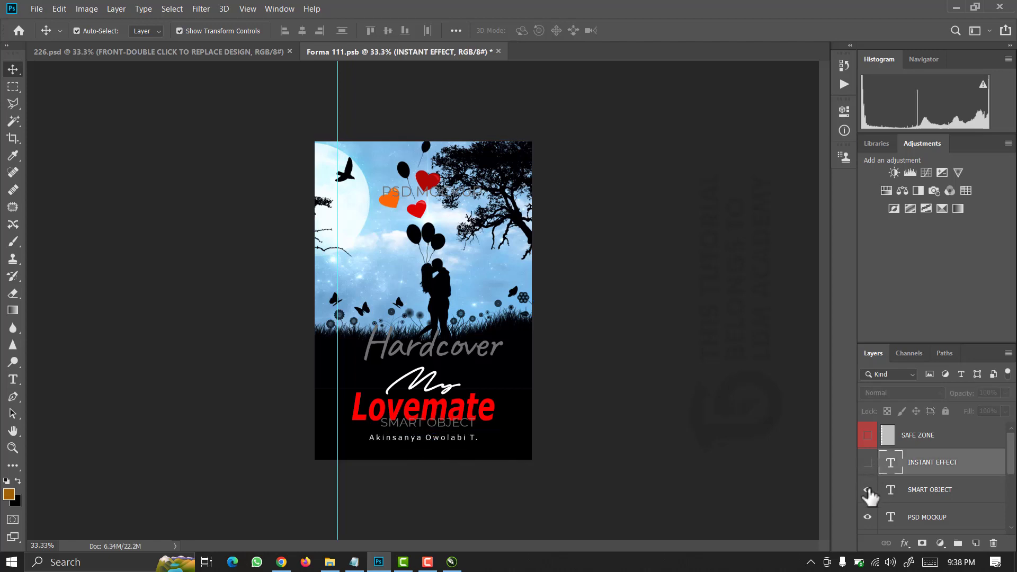
click(867, 518)
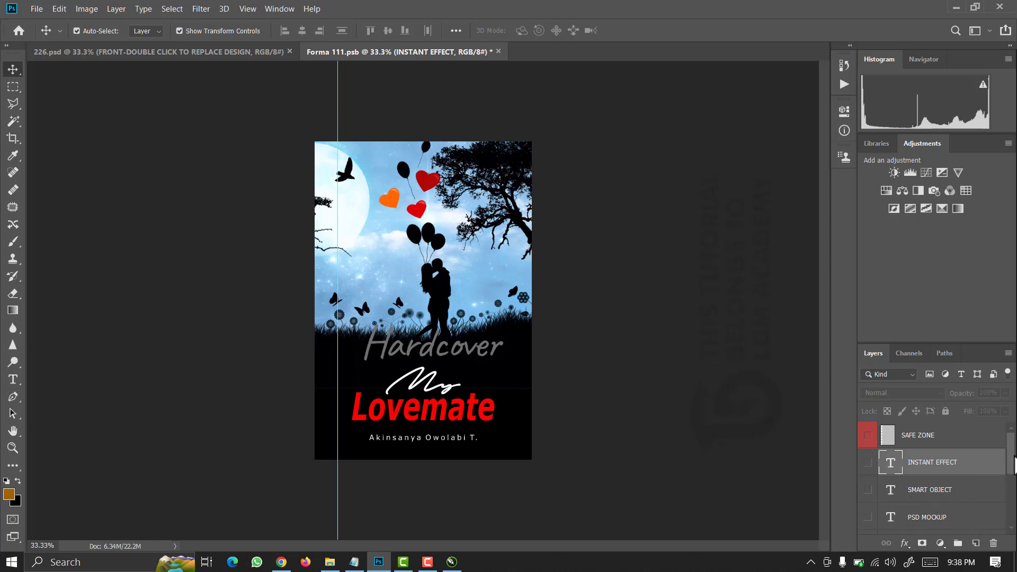
drag(1013, 465, 1013, 486)
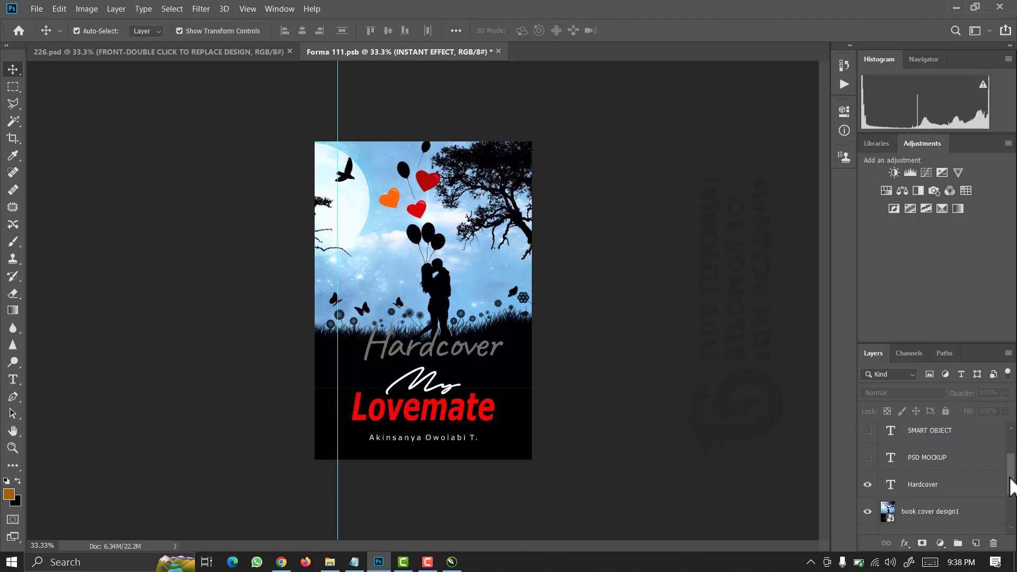
click(867, 488)
scroll(867, 494, up, 2)
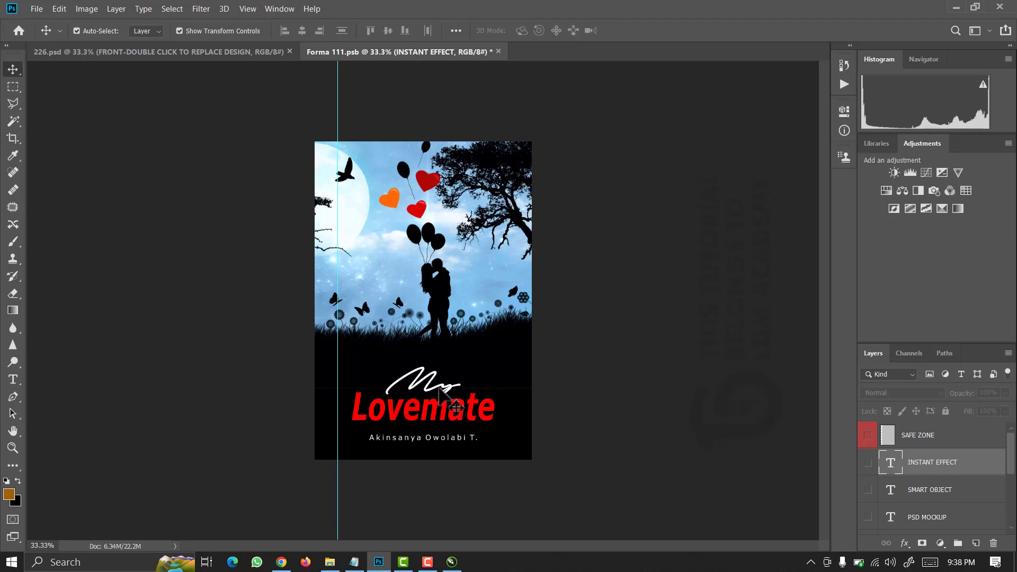
key(ctrl)
key(ctrl+s)
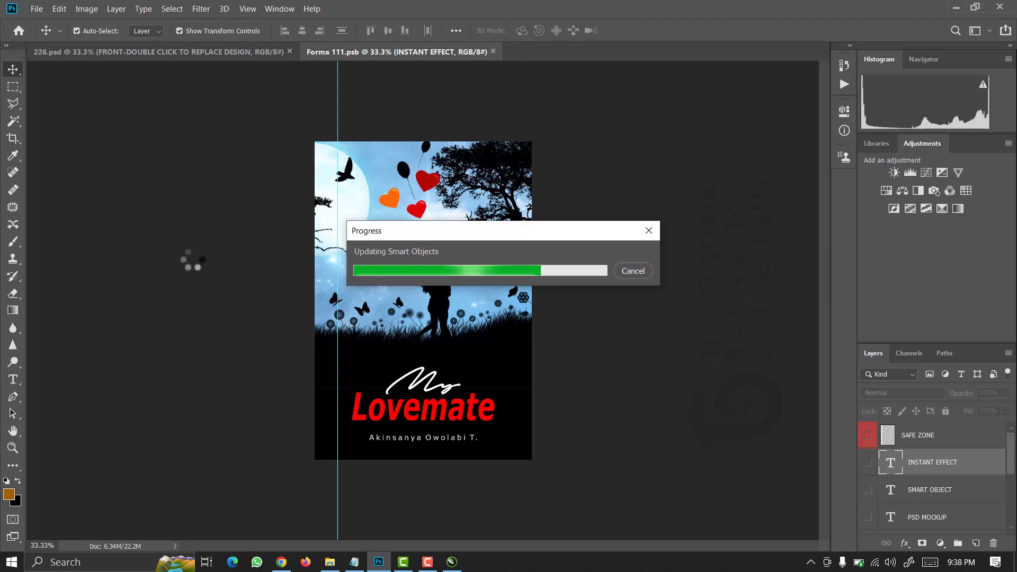
Back in 226.psd, close Forma 111.psb and open the BACK layer's smart object.
click(207, 59)
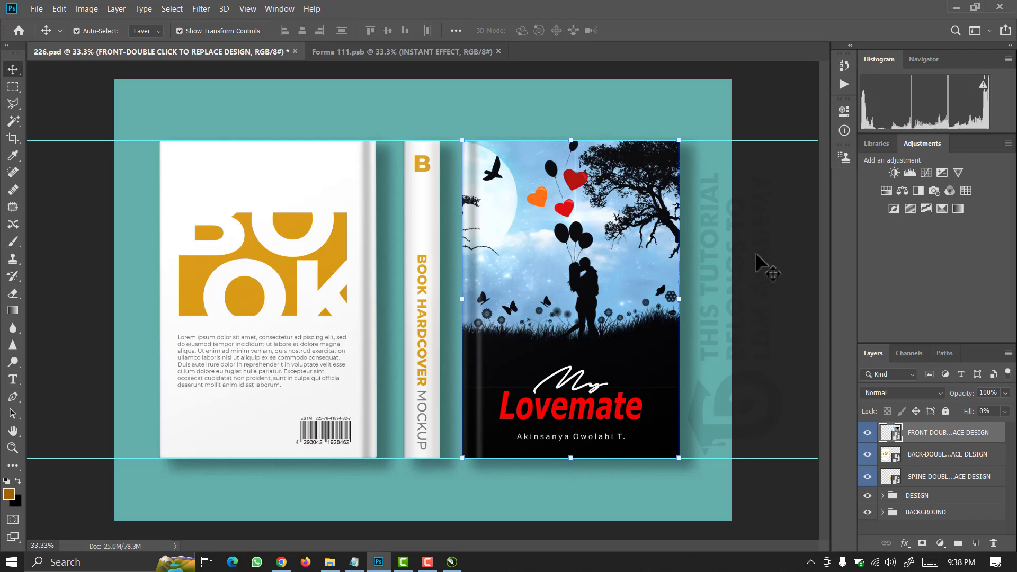
click(586, 244)
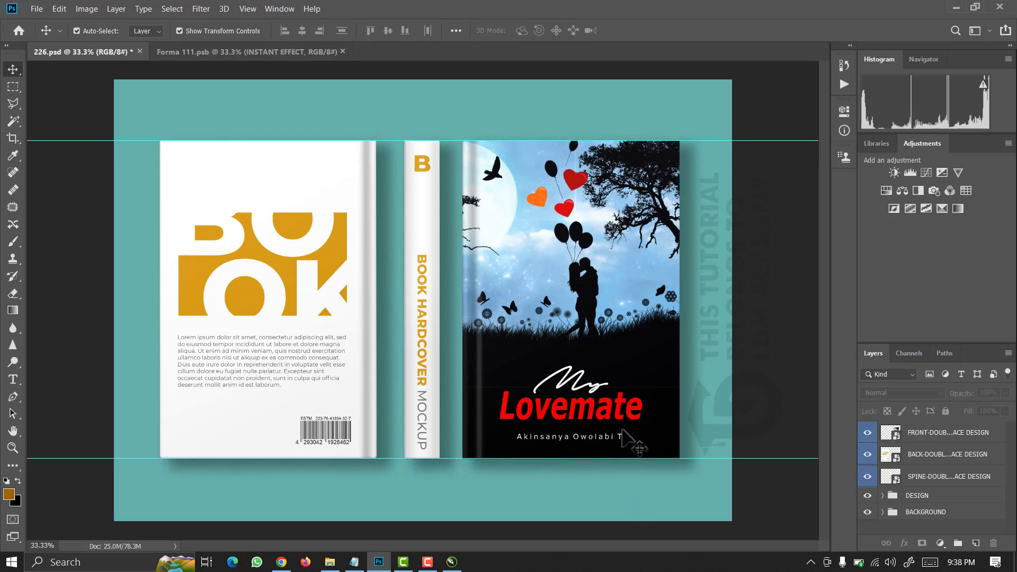
click(342, 51)
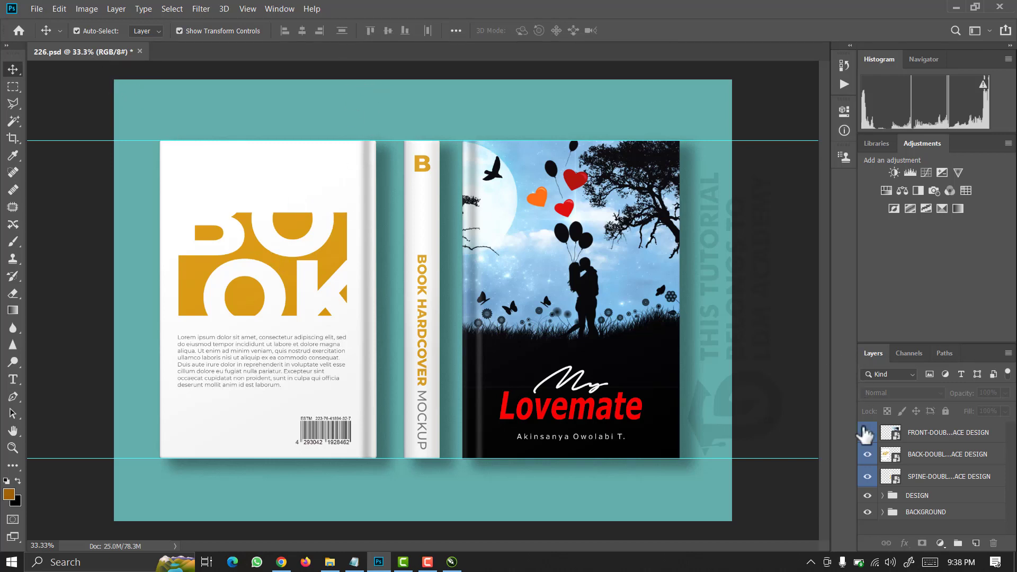
double_click(895, 458)
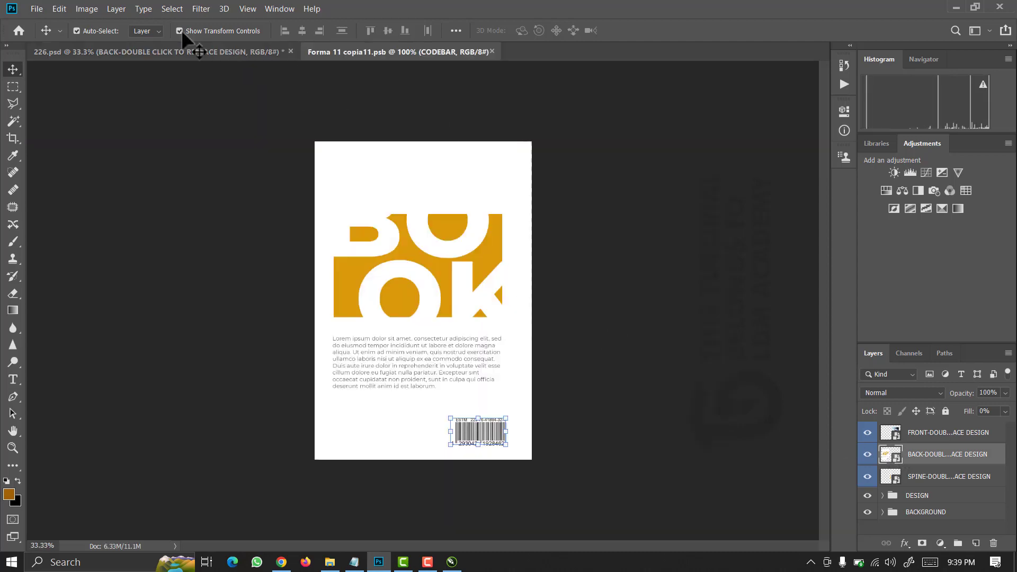
Place Embedded 'book cover design2' and scale it to about 230% to fill the back page.
click(34, 7)
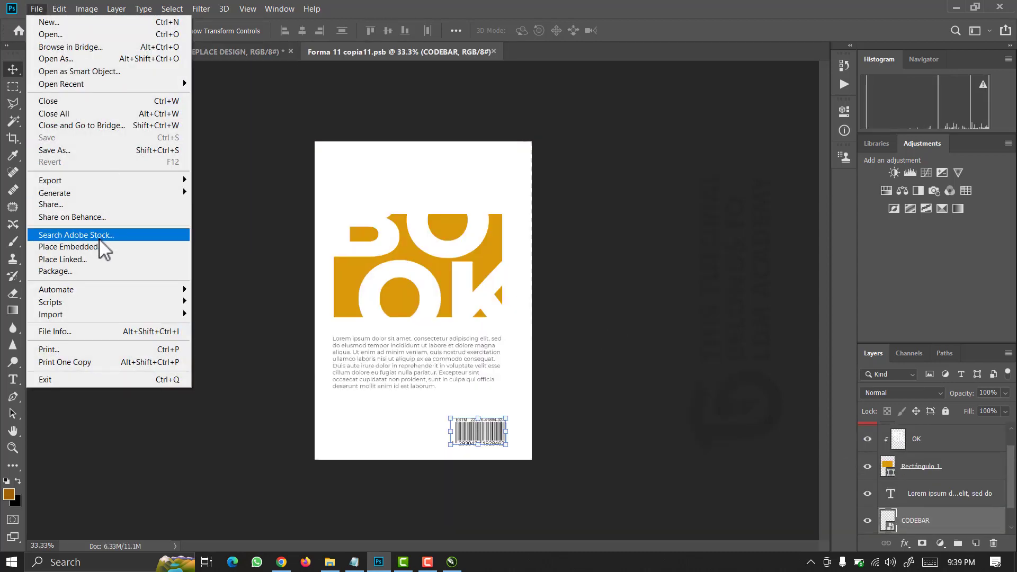
click(95, 247)
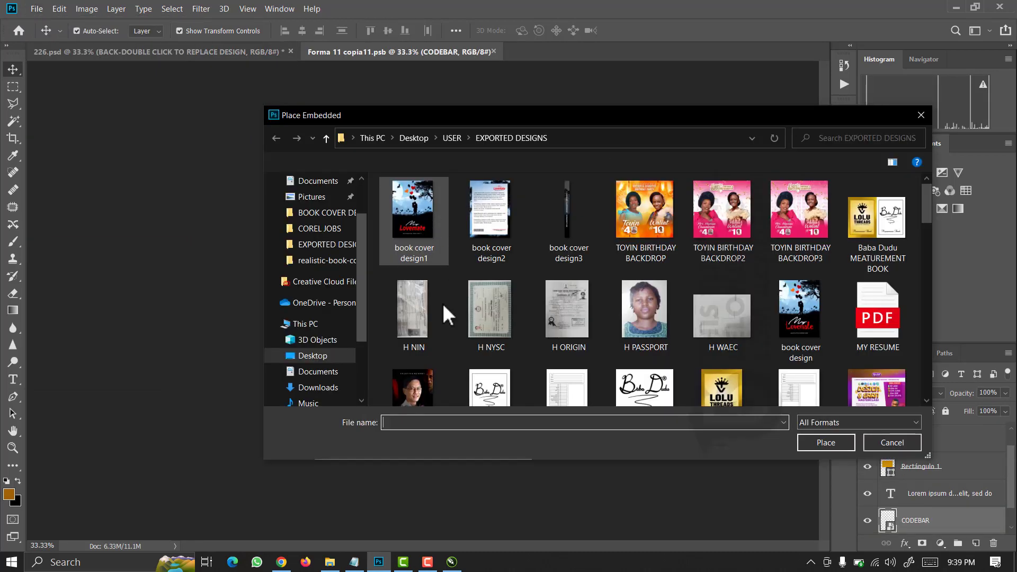
click(489, 243)
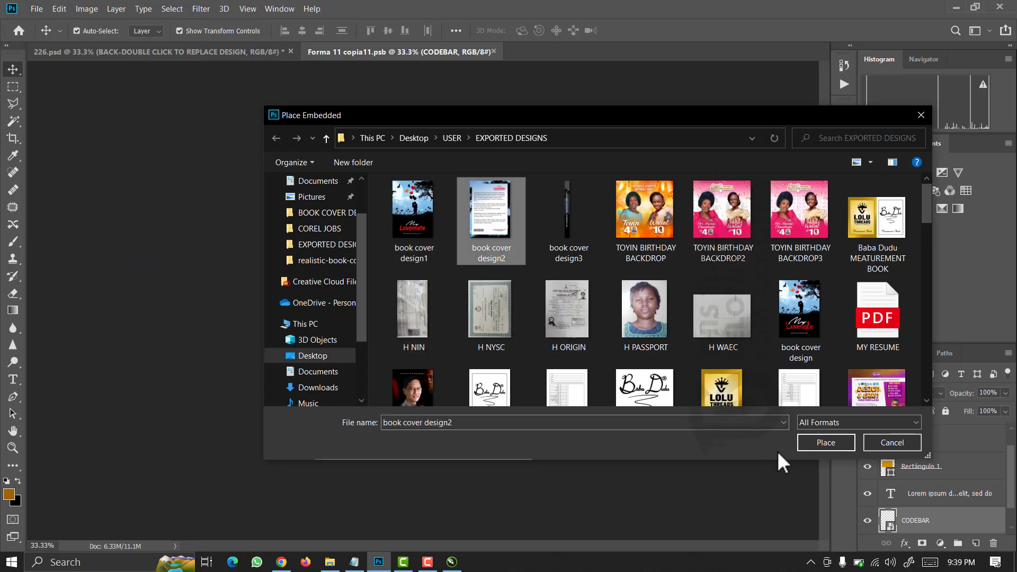
click(821, 442)
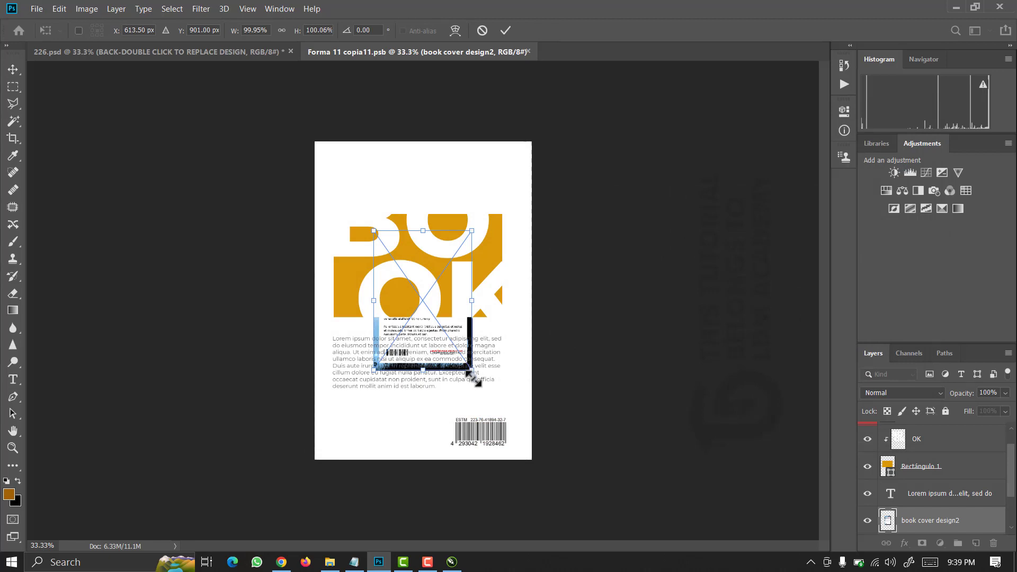
drag(473, 374, 530, 469)
key(Return)
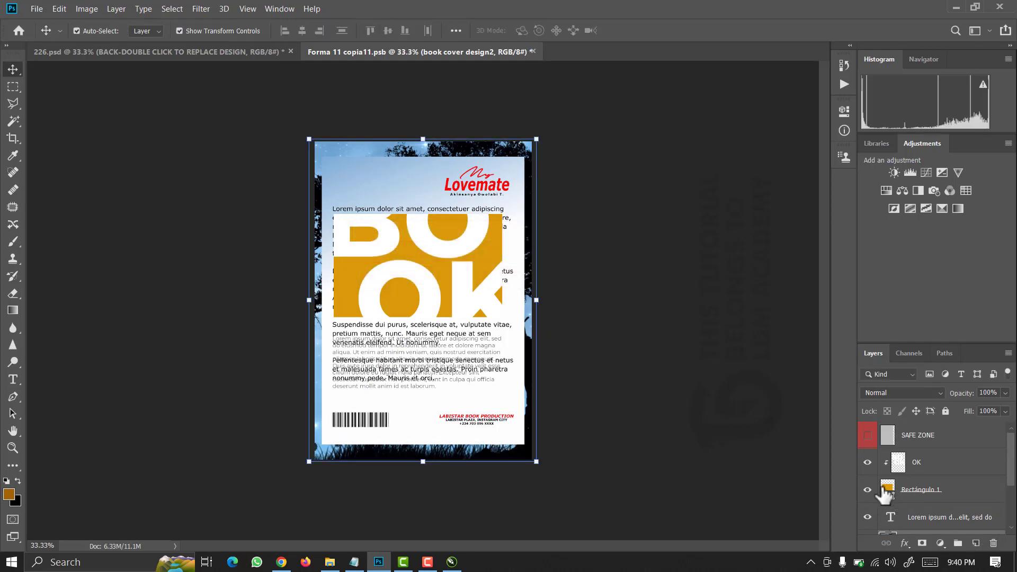
Hide the OK, Rectángulo 1 and Lorem ipsum template layers, then save the back-cover contents.
click(867, 464)
click(868, 490)
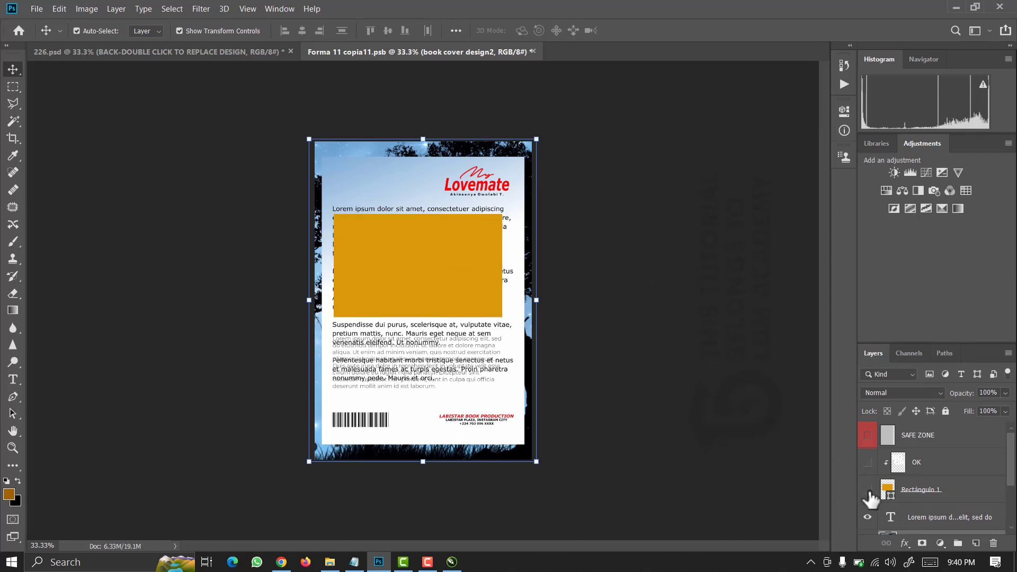
click(867, 518)
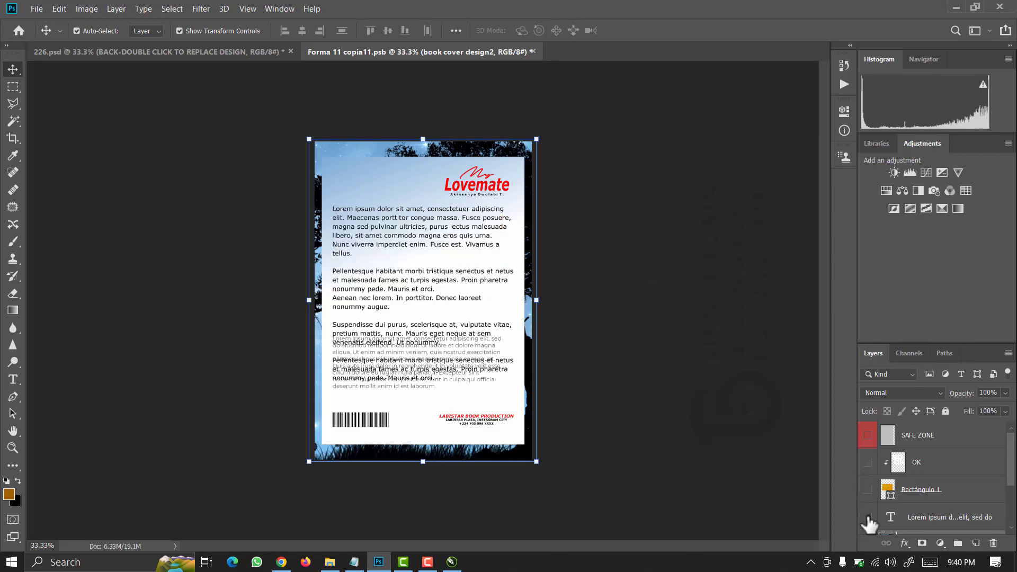
scroll(922, 496, down, 1)
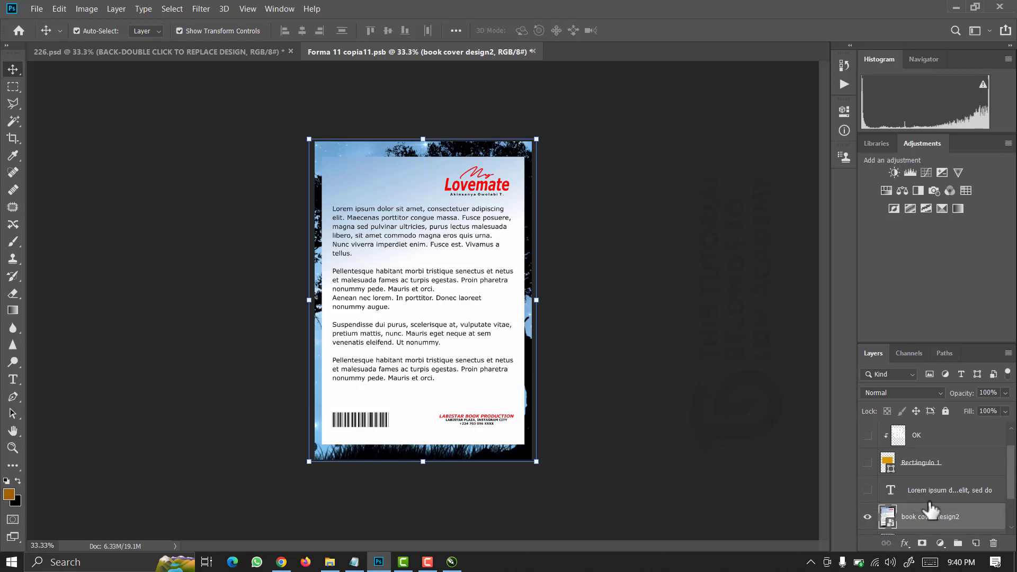
scroll(930, 511, down, 2)
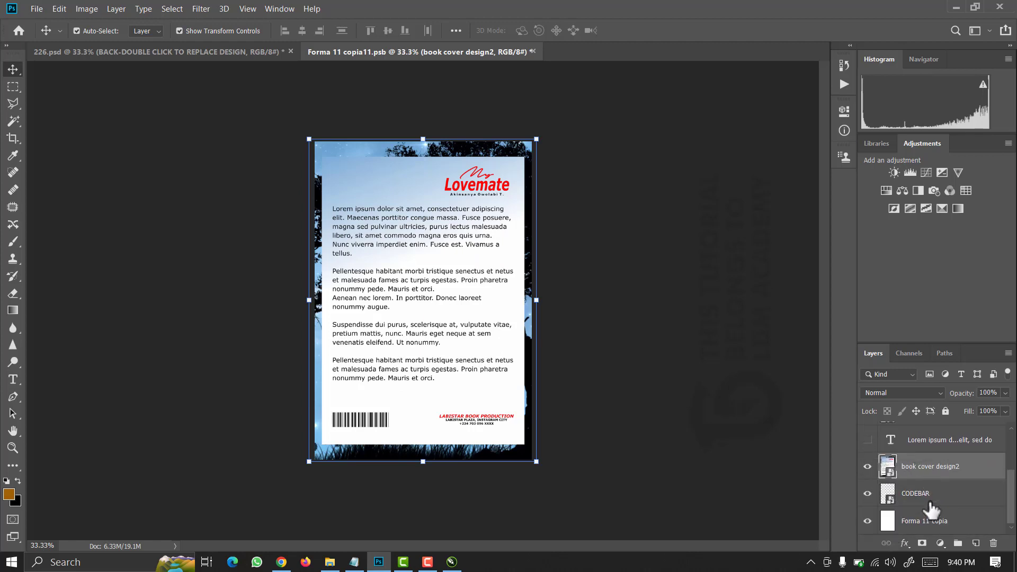
scroll(915, 495, up, 3)
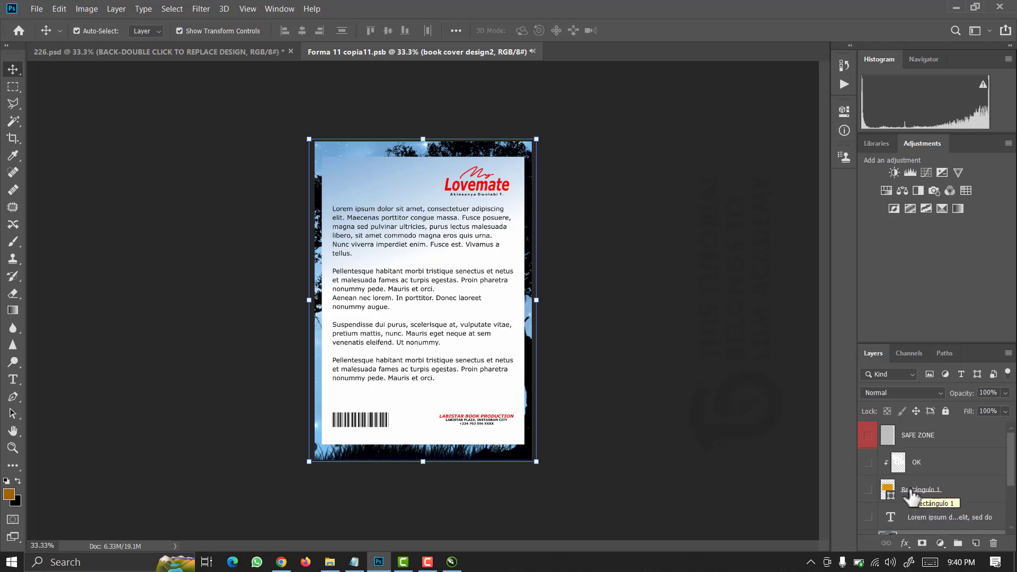
key(ctrl)
key(ctrl+s)
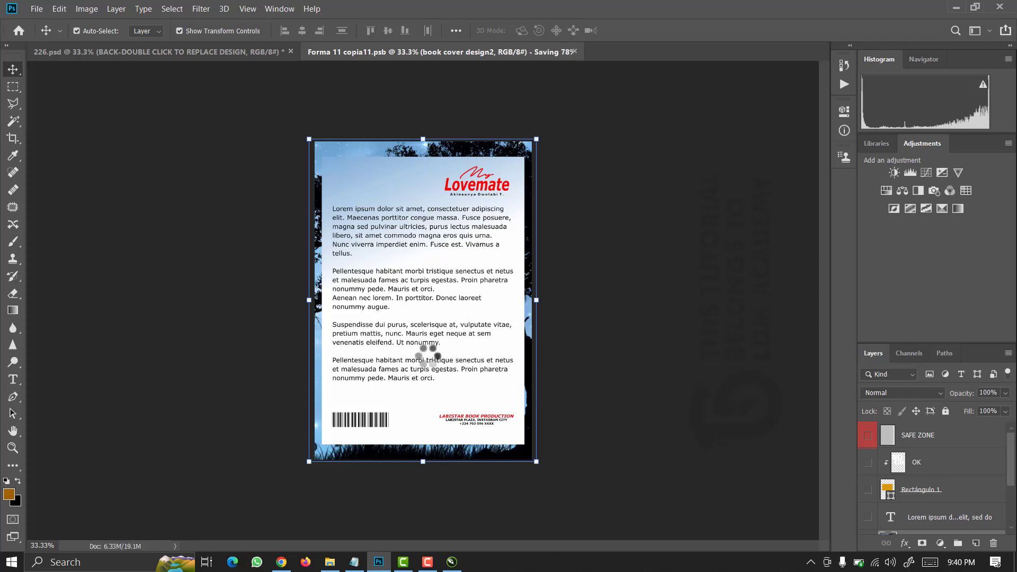
Close the back-cover document and select the spine layer in the 226.psd mockup.
click(173, 51)
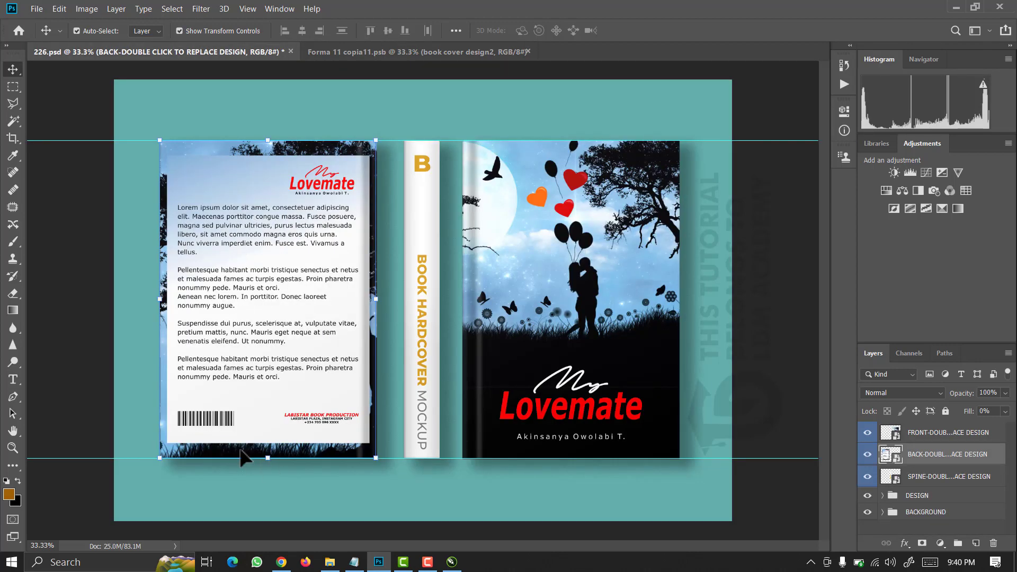
click(271, 494)
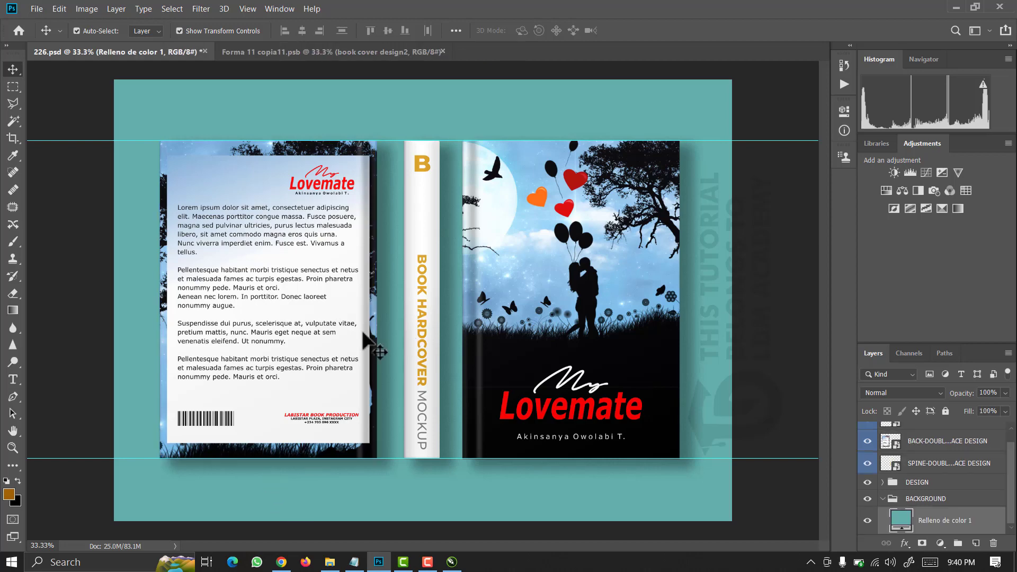
click(290, 52)
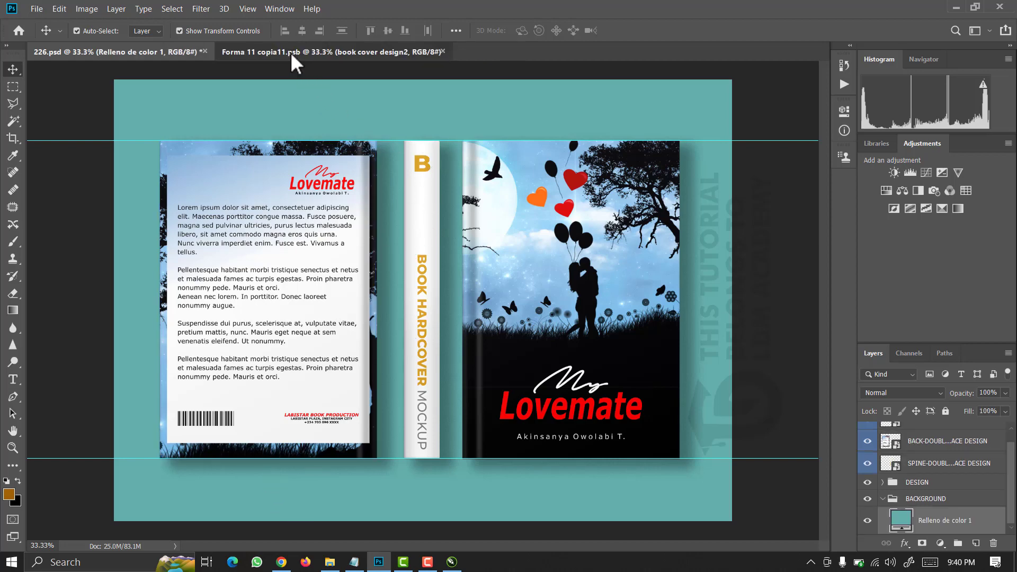
click(443, 51)
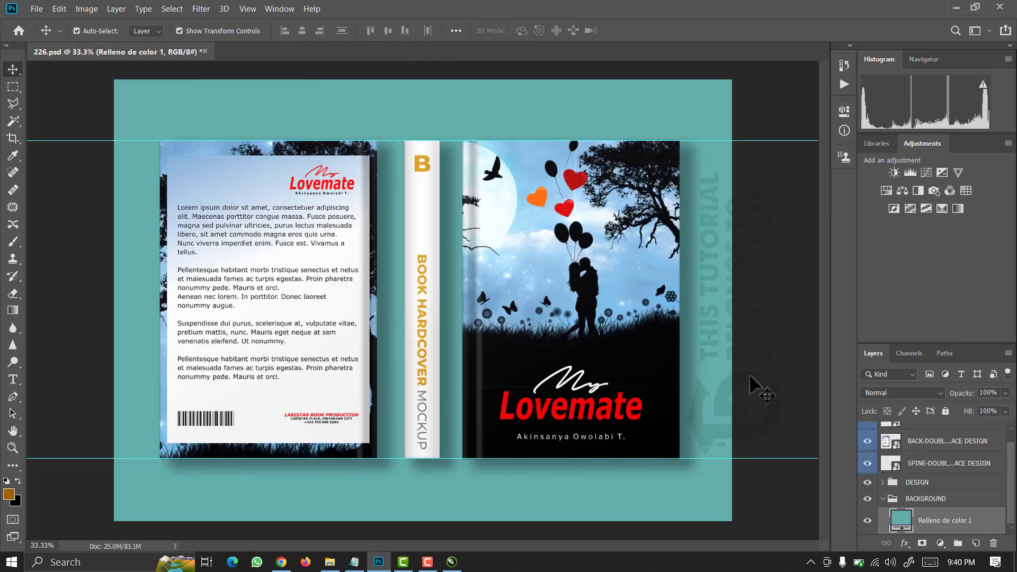
scroll(889, 503, up, 1)
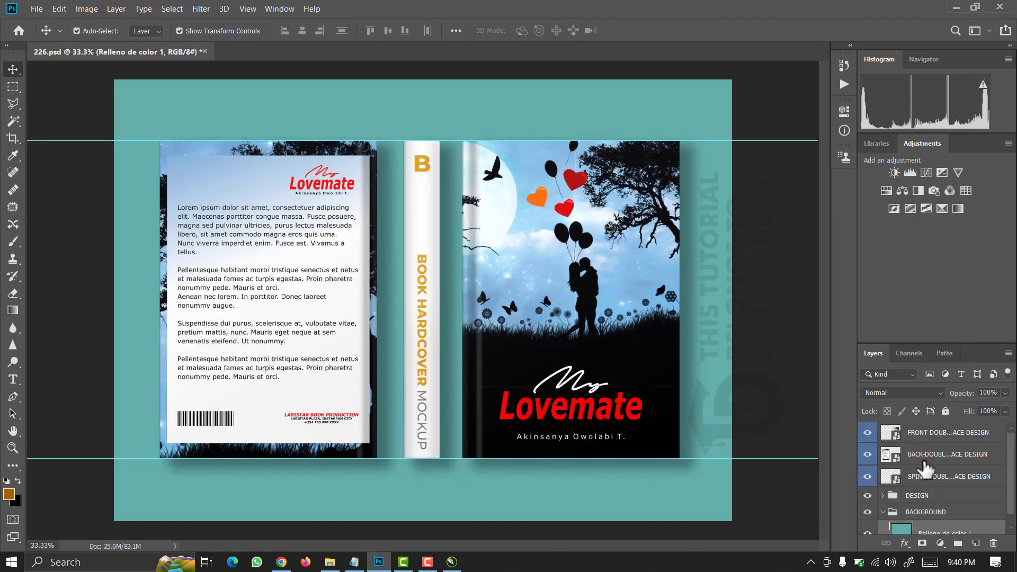
click(896, 479)
Open the spine smart object, Place Embedded 'book cover design3' and enlarge it to full height.
double_click(896, 480)
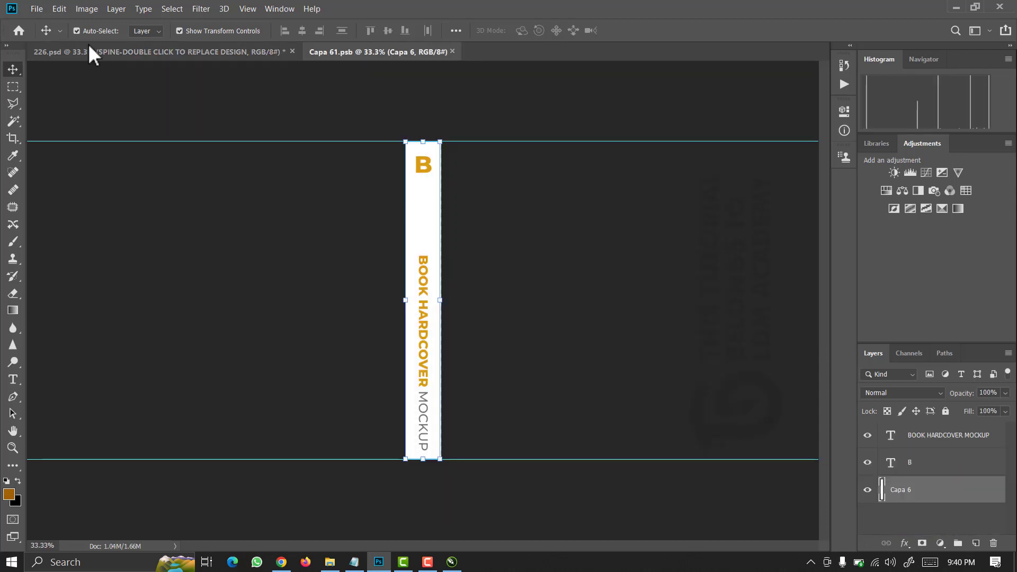
click(36, 9)
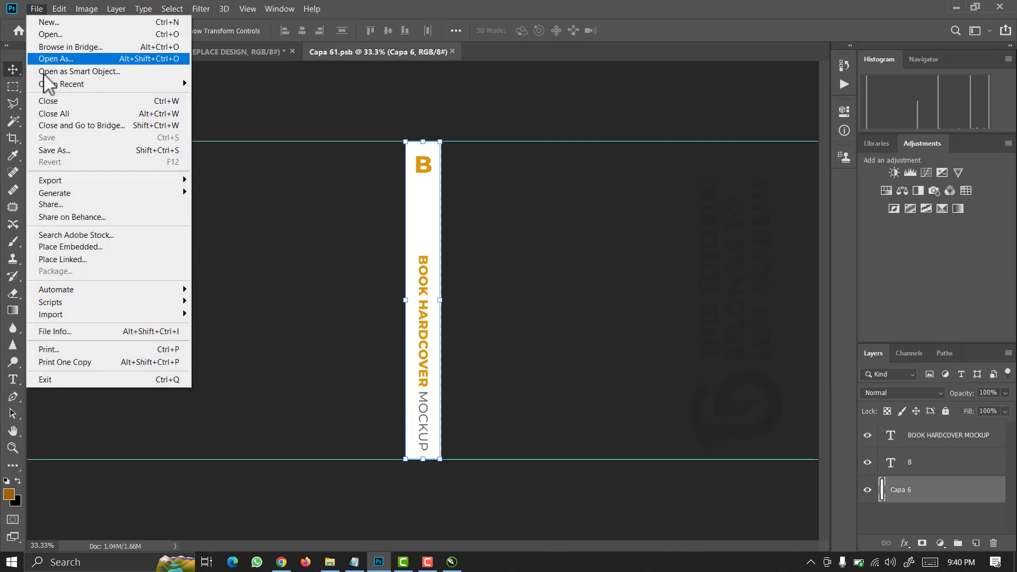
click(55, 247)
click(561, 233)
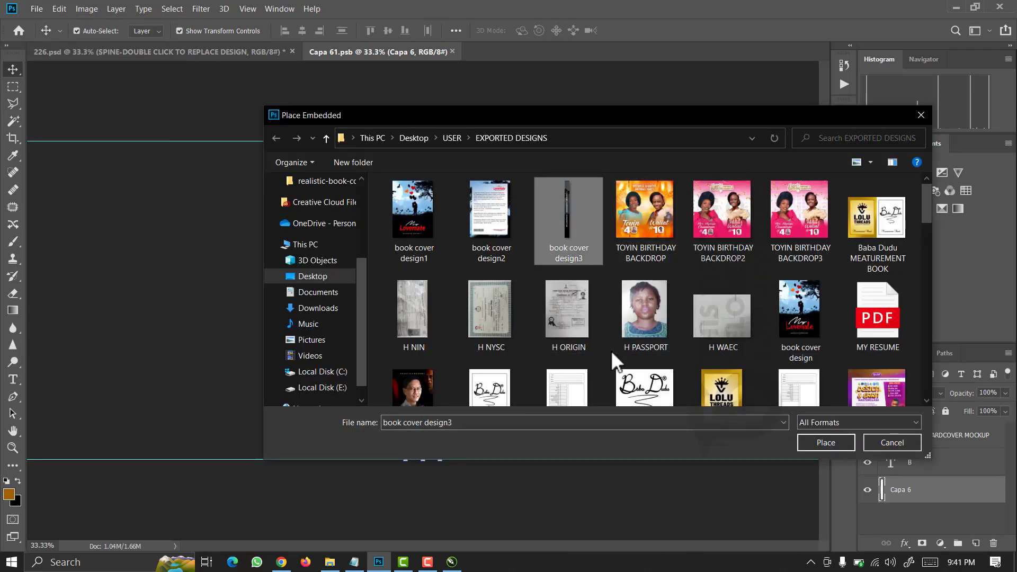
click(840, 443)
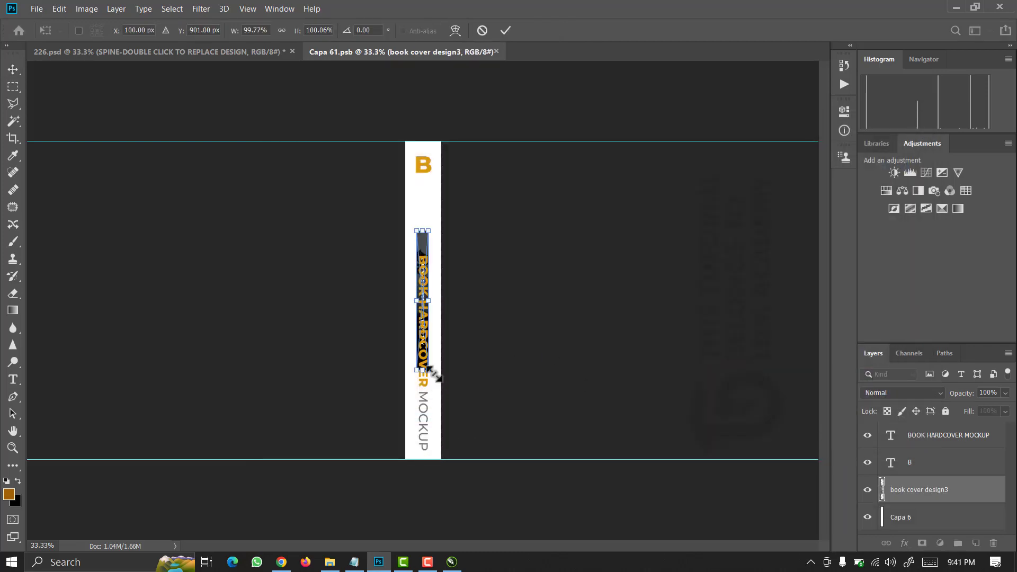
drag(434, 373, 492, 459)
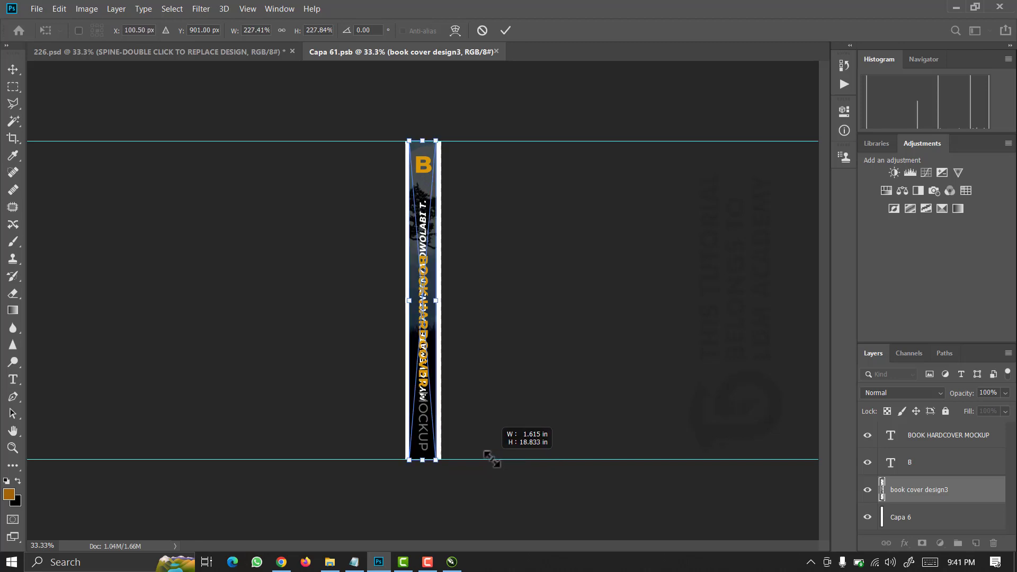
drag(491, 459, 492, 459)
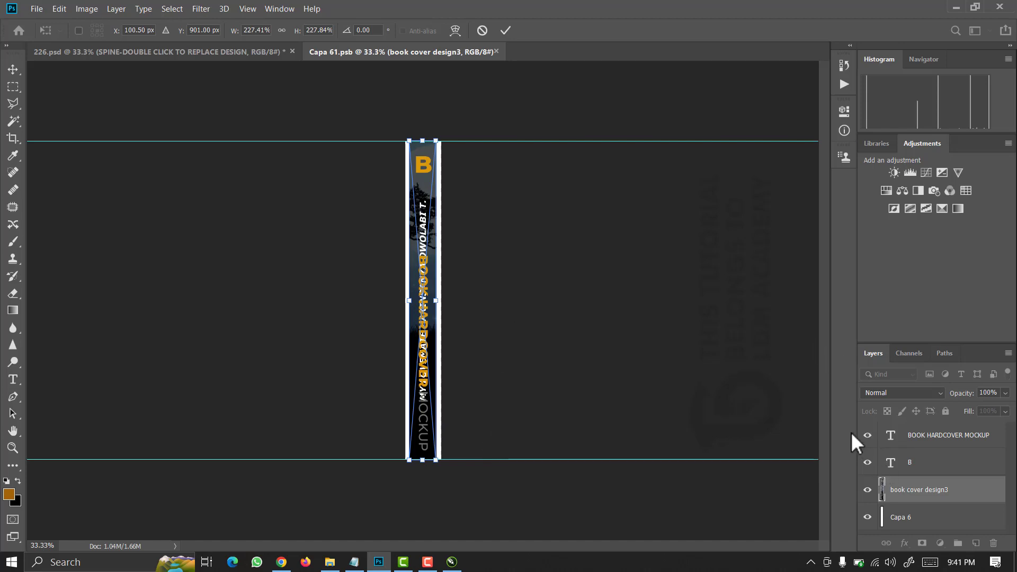
Hide the BOOK HARDCOVER MOCKUP text, B letter and Capa 6 strip, save, and return to 226.psd.
click(867, 435)
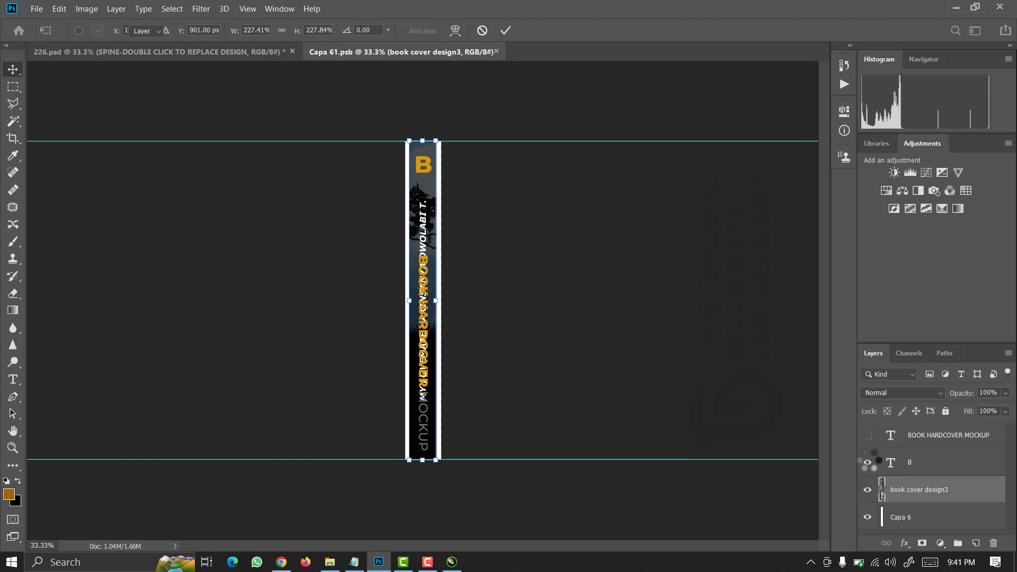
click(867, 462)
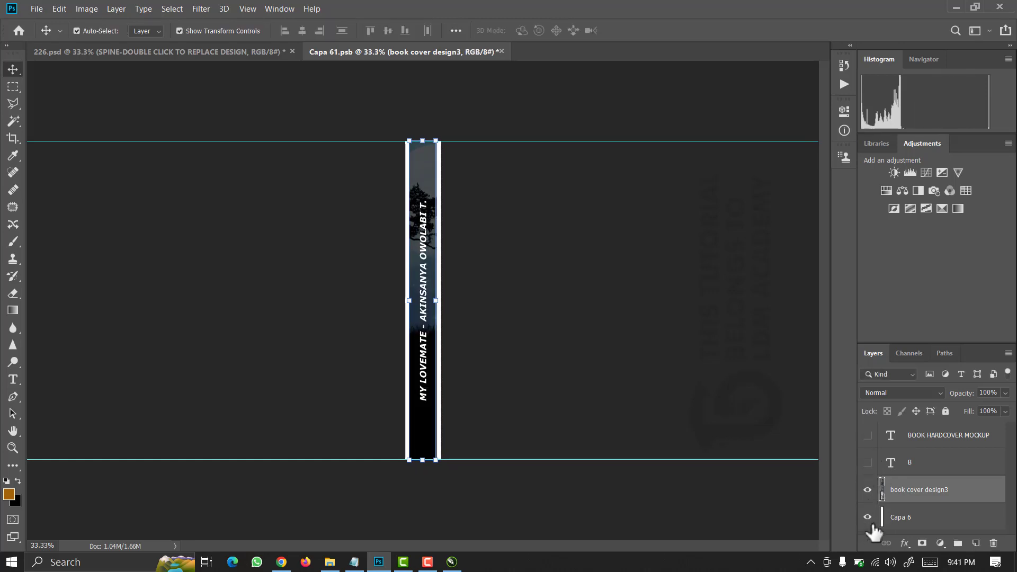
click(867, 517)
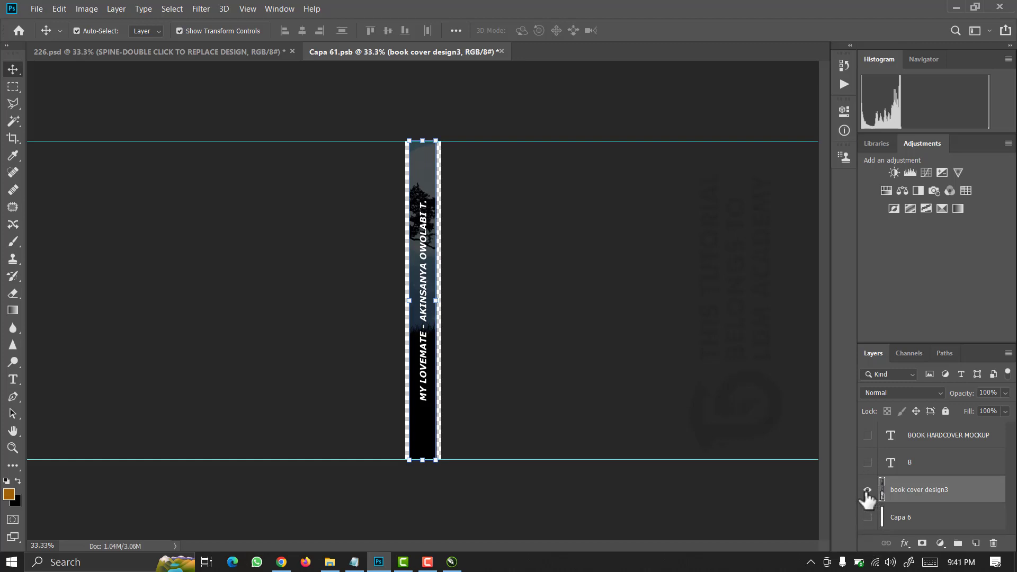
key(ctrl+s)
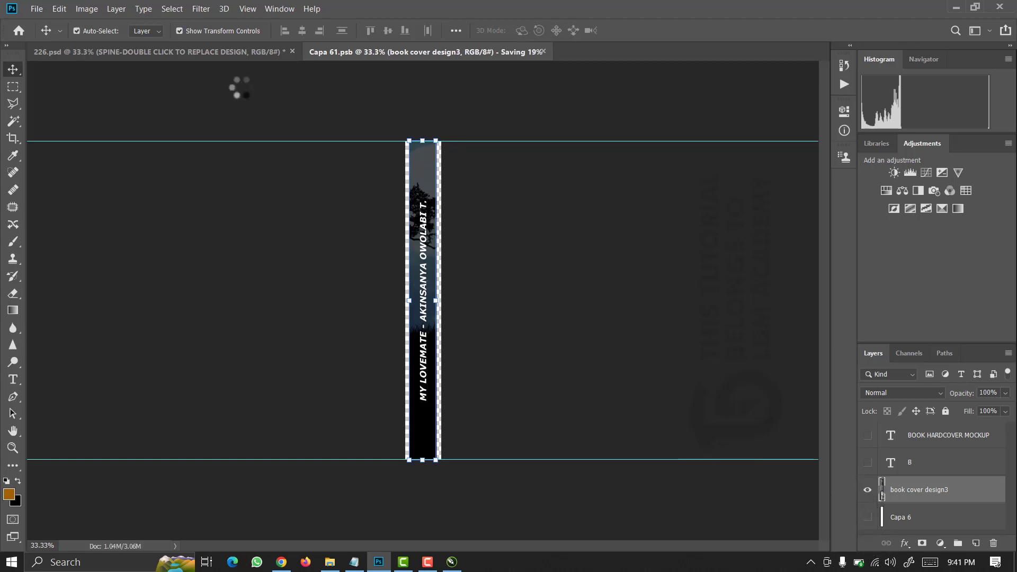
click(217, 49)
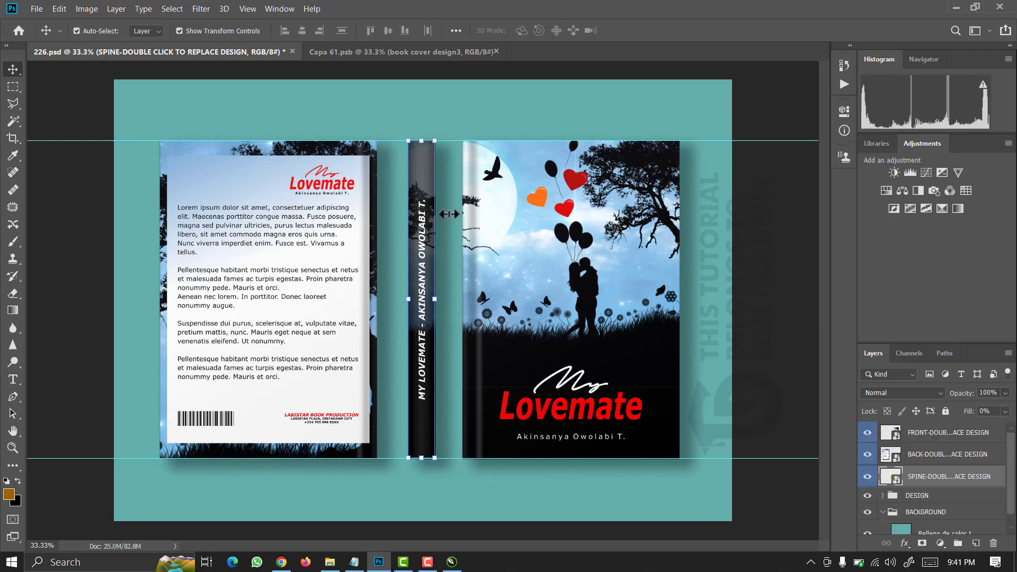
click(462, 112)
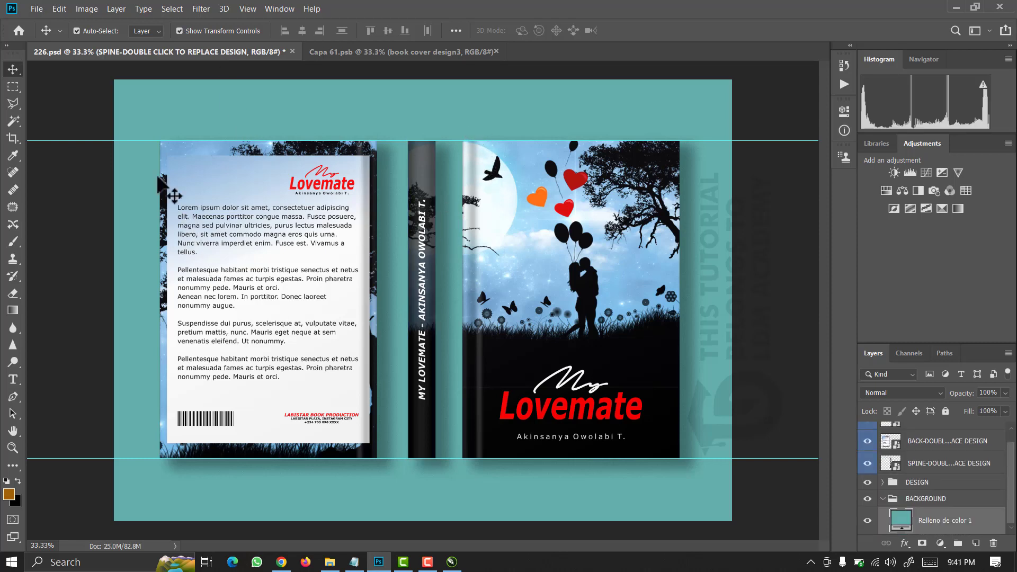
Start Save As for the mockup and browse to Desktop > USER > EXPORTED DESIGNS.
click(84, 117)
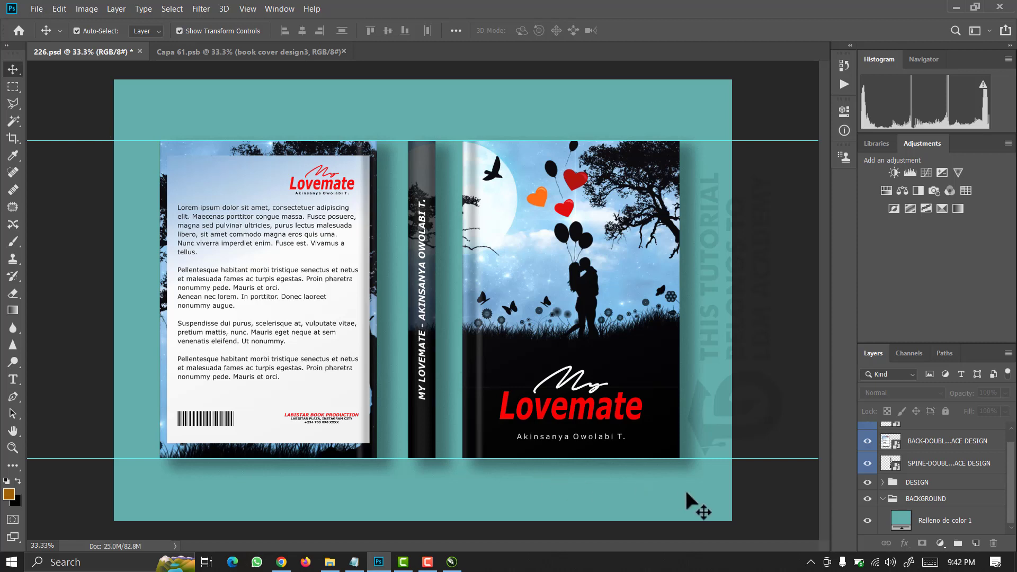
click(36, 7)
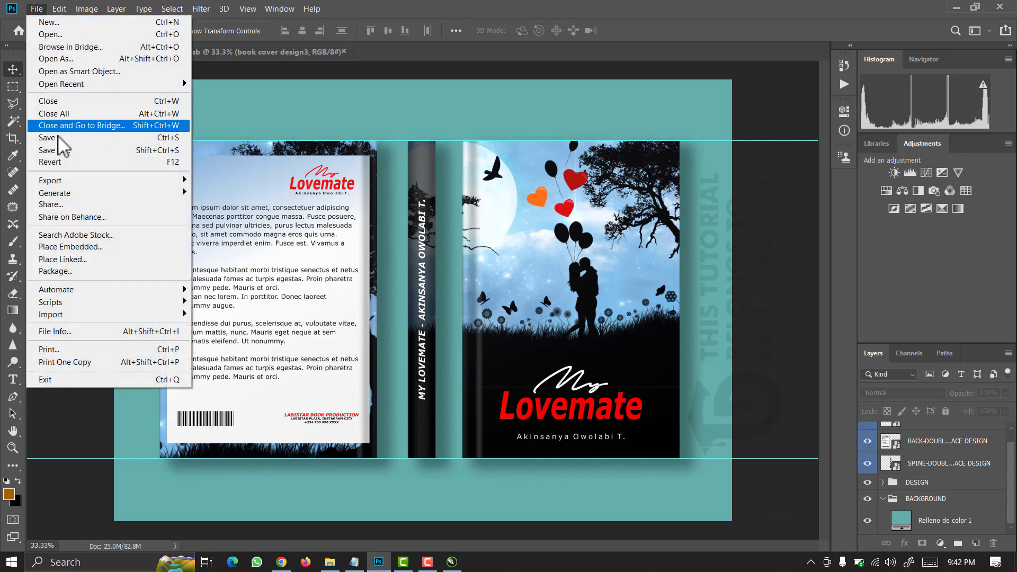
click(60, 150)
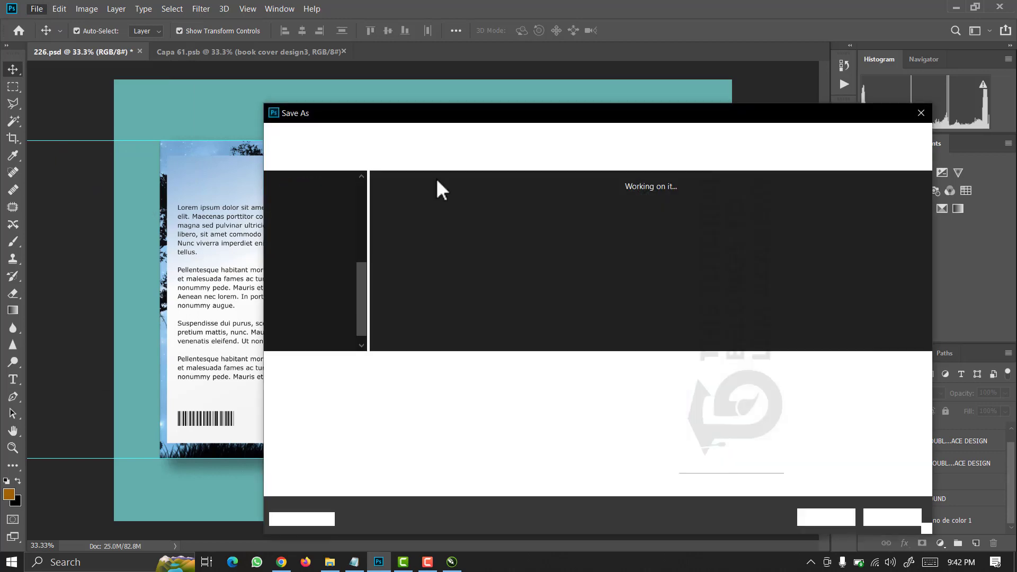
drag(446, 123, 287, 99)
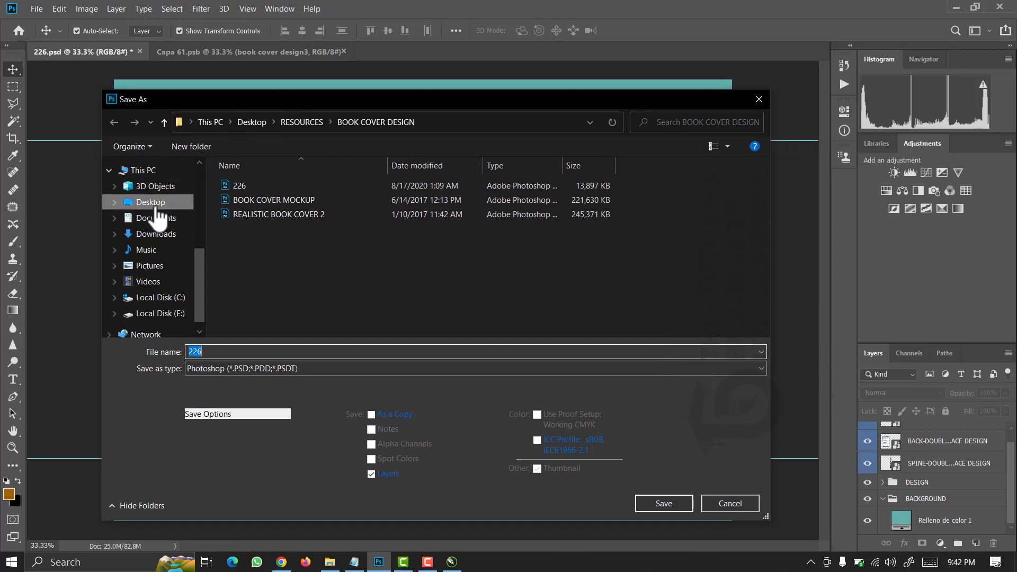
click(158, 203)
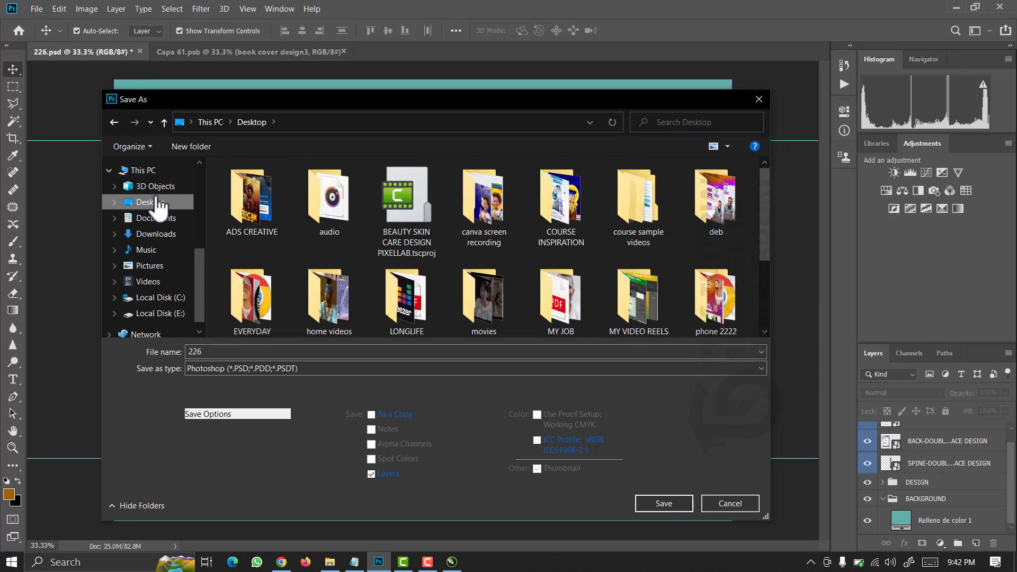
click(317, 201)
key(u)
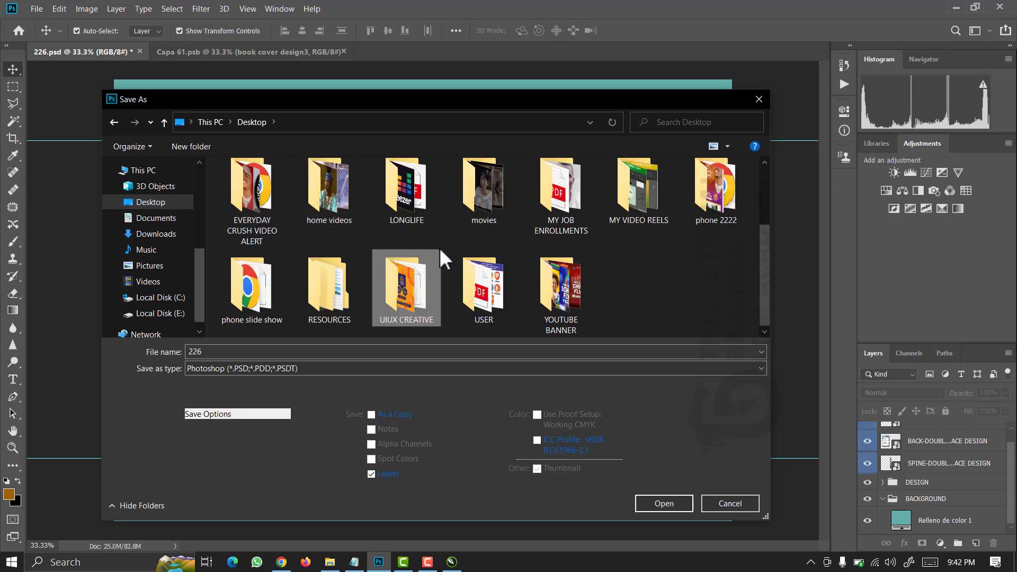
click(474, 302)
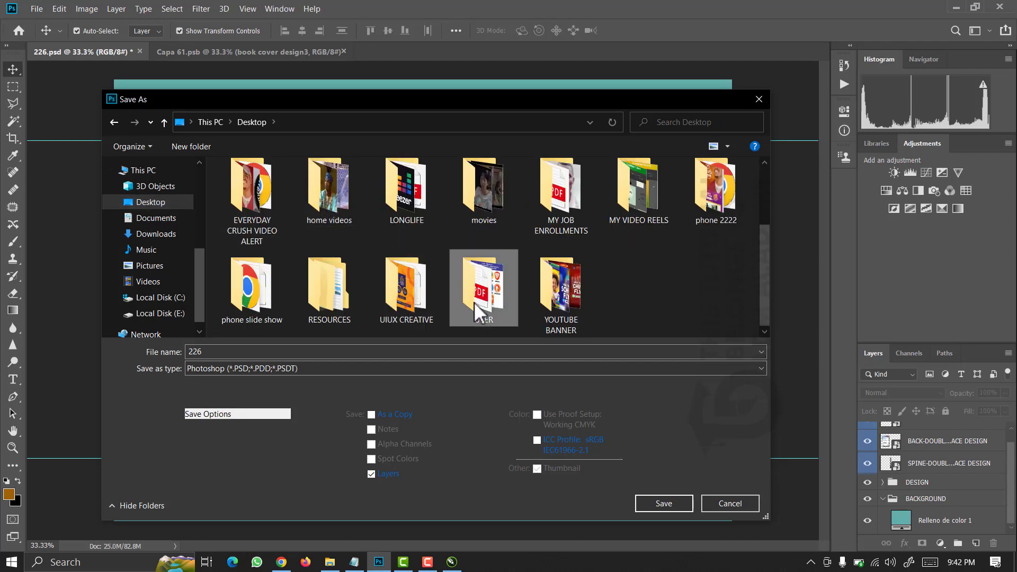
double_click(474, 302)
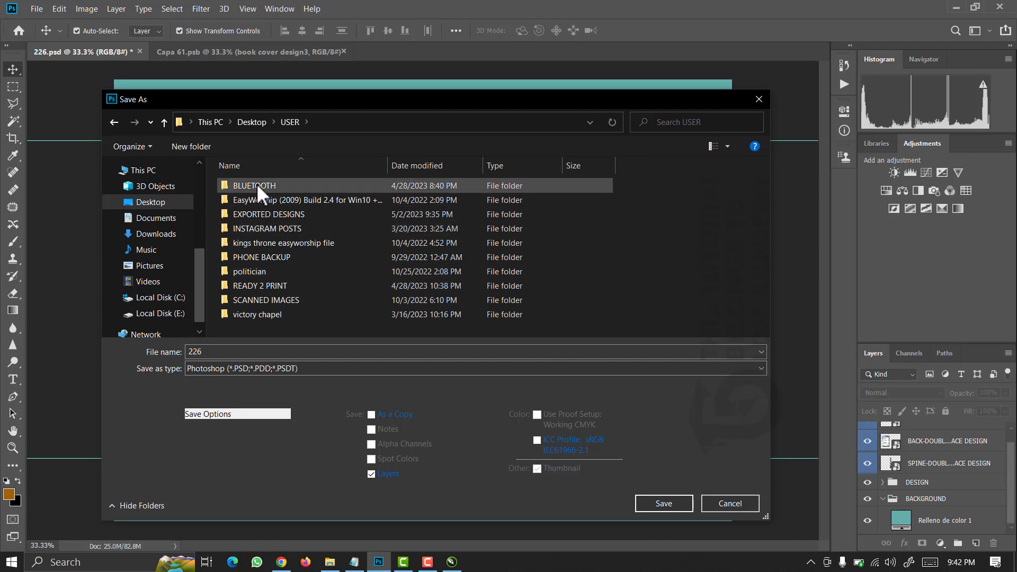
click(264, 211)
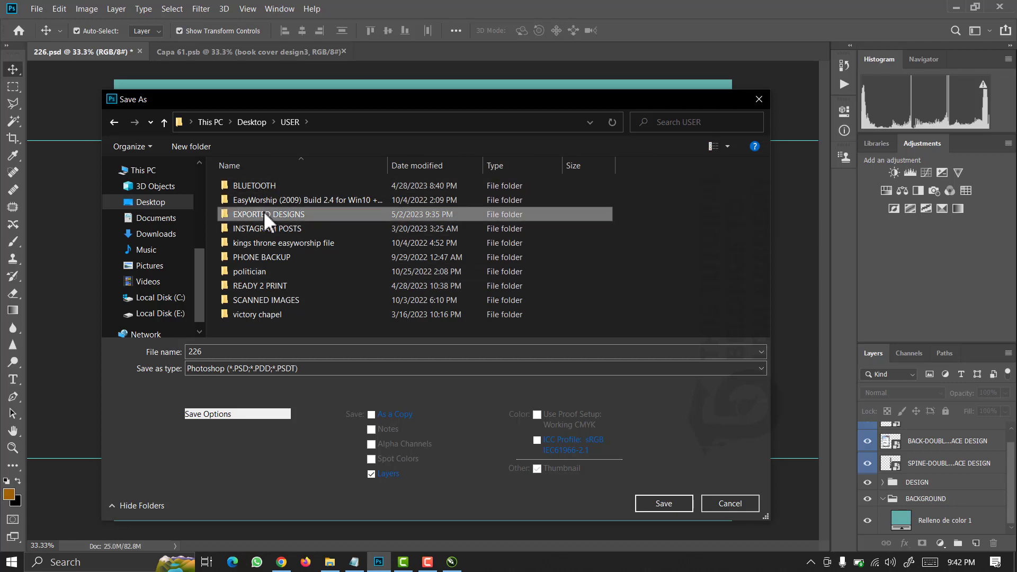
double_click(263, 214)
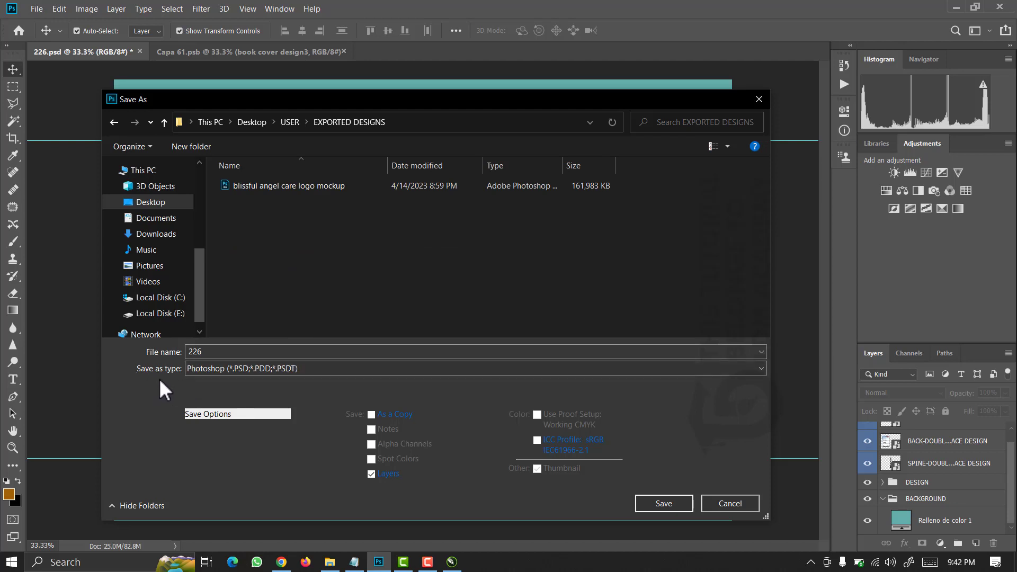
Save it as a JPEG named 'book mockup' at maximum Quality 12.
click(250, 371)
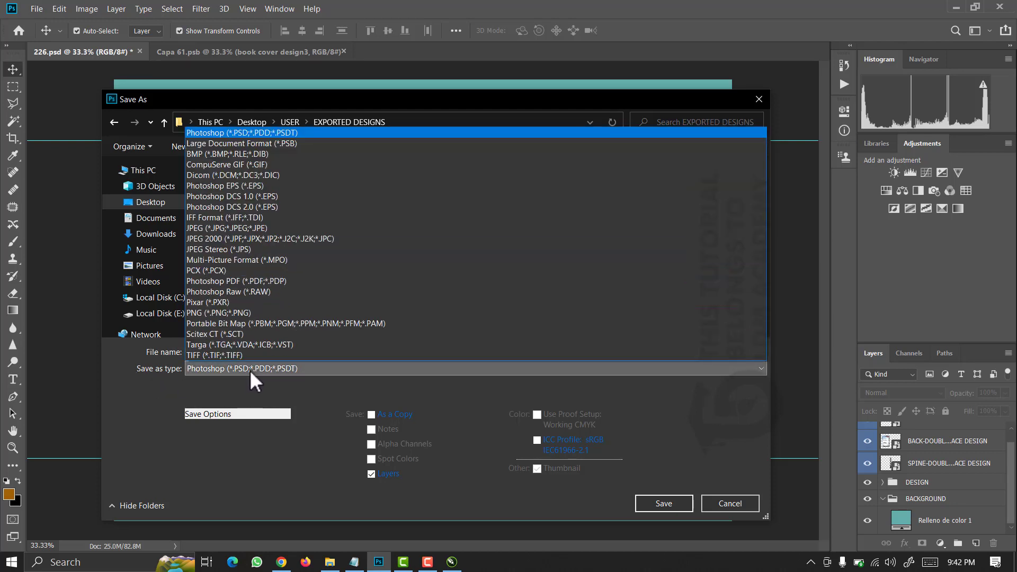
key(j)
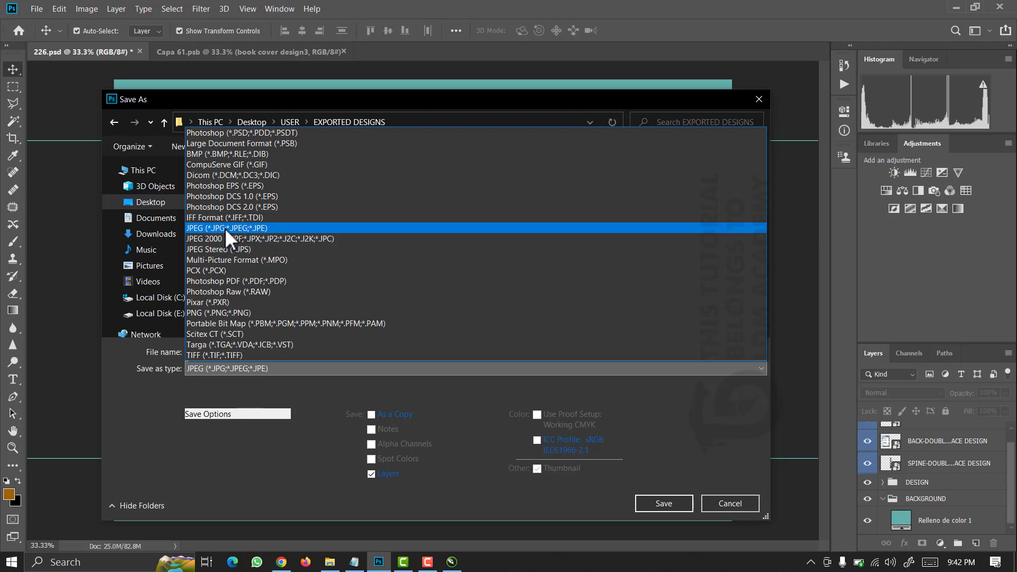
click(225, 228)
double_click(233, 351)
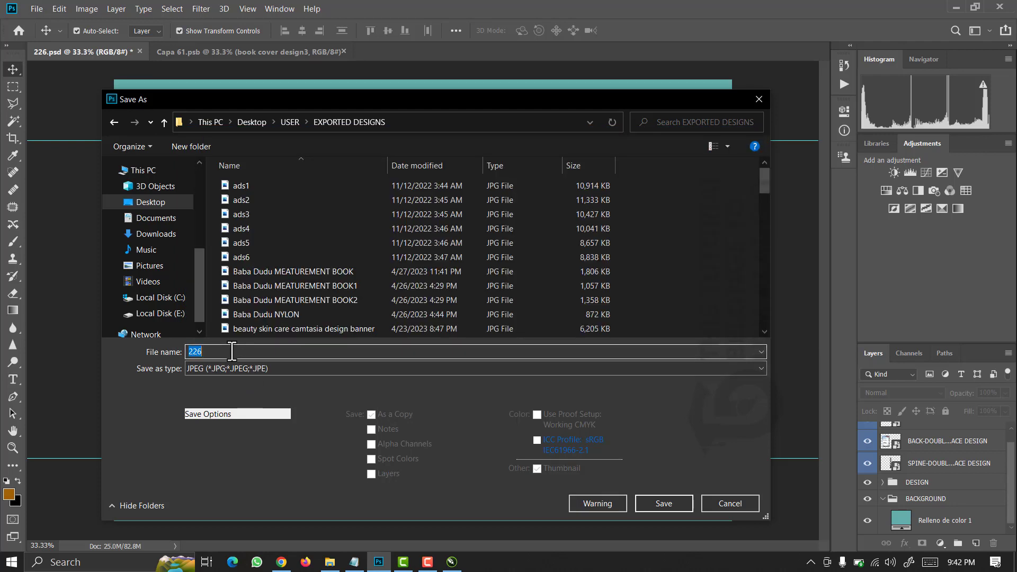
text(book)
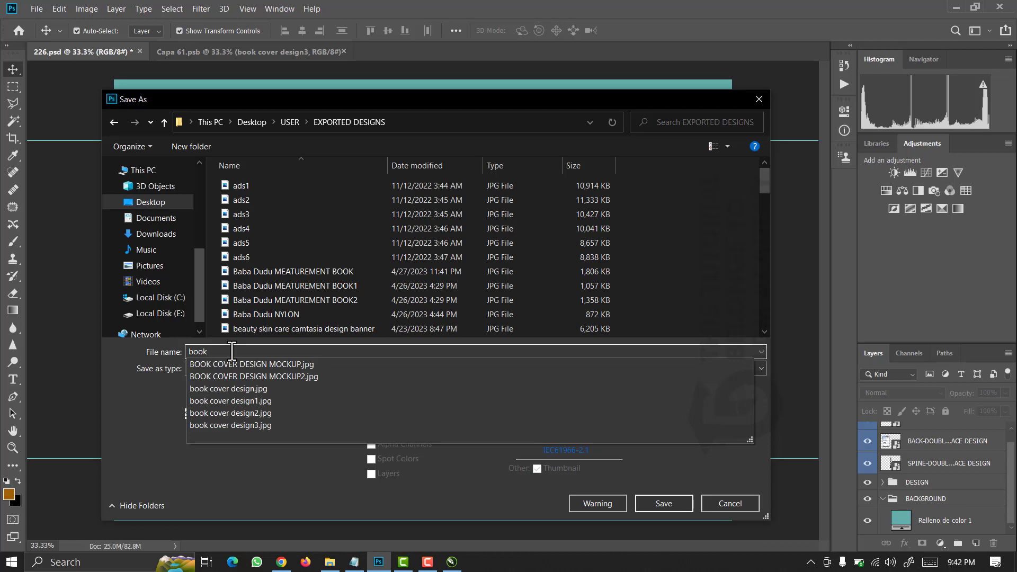
text( covet)
key(BackSpace)
key(BackSpace)
key(BackSpace)
key(BackSpace)
text(mockup)
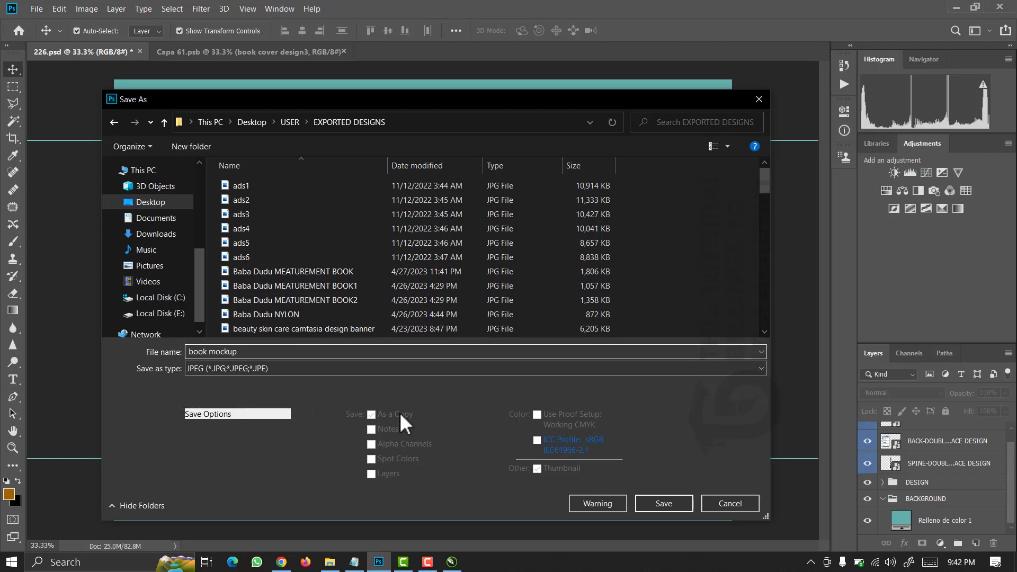
click(657, 504)
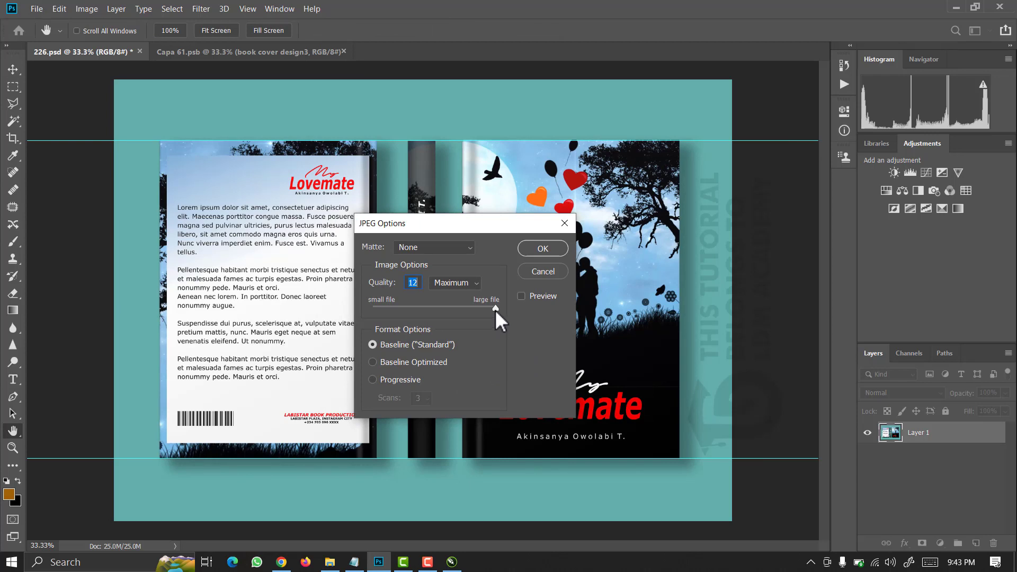
mouse_move(495, 306)
mouse_down()
mouse_move(385, 323)
mouse_move(485, 322)
mouse_up()
mouse_move(512, 319)
mouse_down()
mouse_move(459, 313)
mouse_move(513, 315)
mouse_up()
Confirm the JPEG options, preview book mockup.jpg in Photos, then return to Photoshop.
click(552, 247)
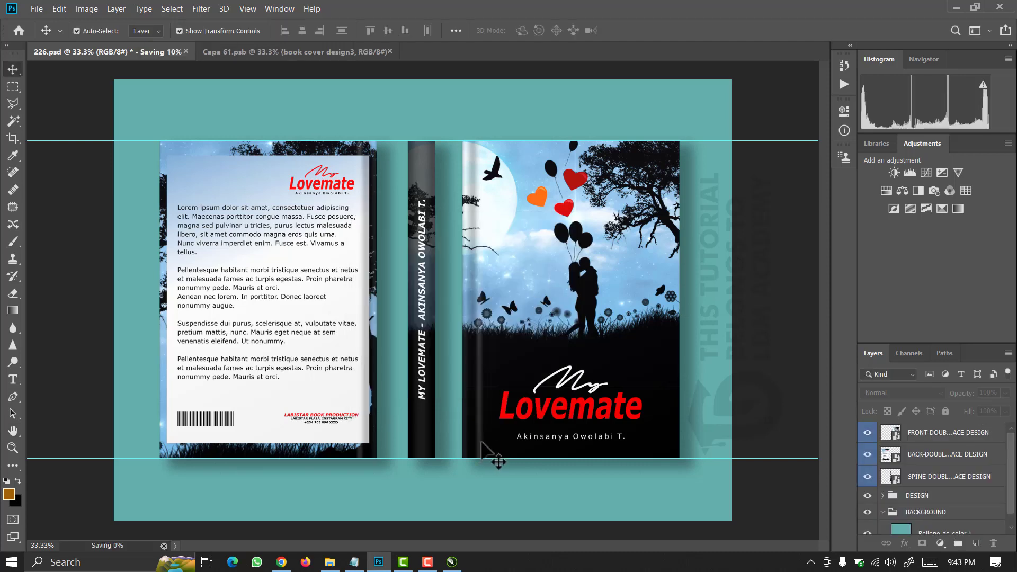
click(330, 561)
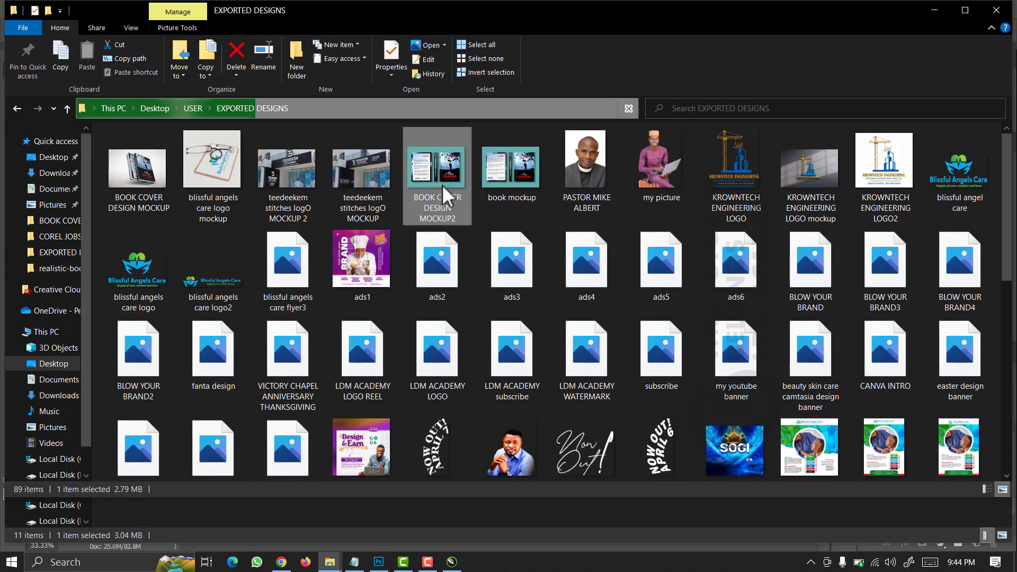
right_click(519, 174)
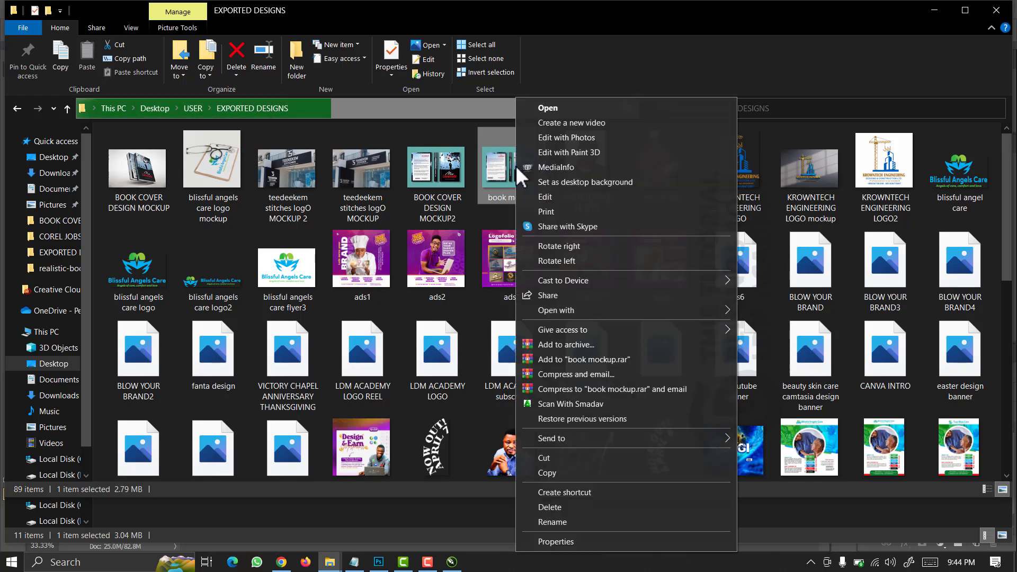
click(558, 104)
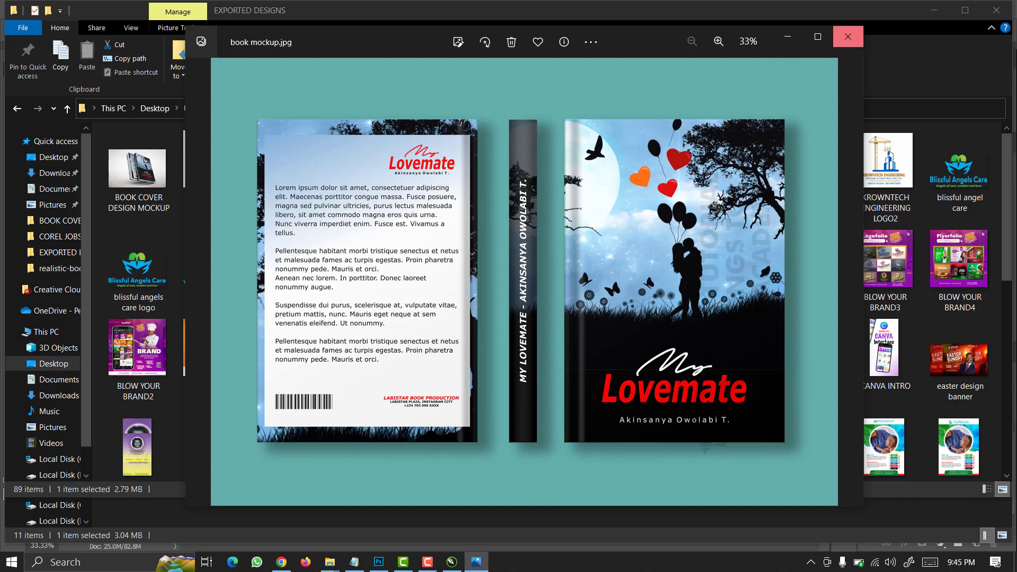
click(379, 567)
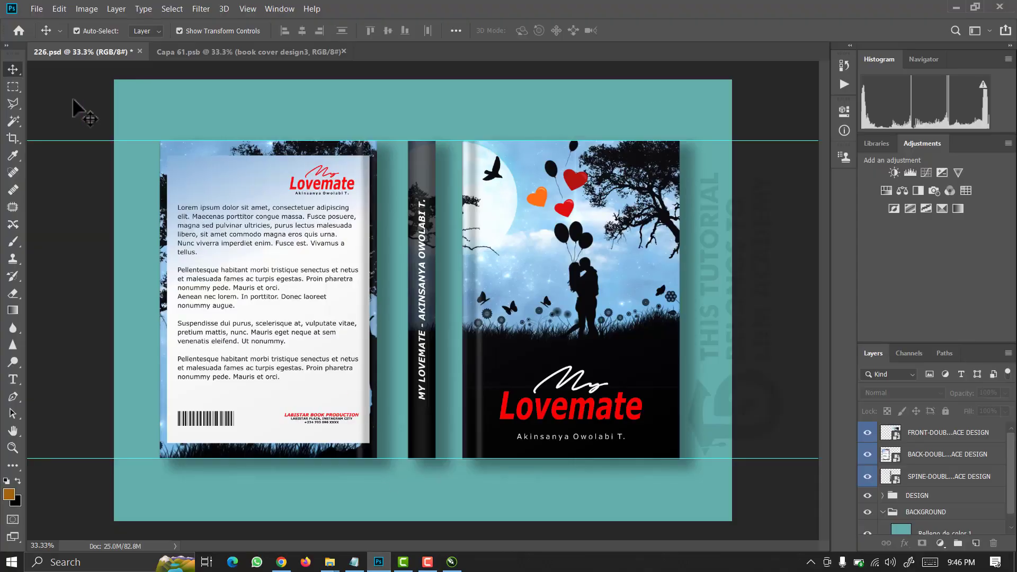
Open REALISTIC BOOK COVER 2.psd from the BOOK COVER DESIGN folder.
click(36, 9)
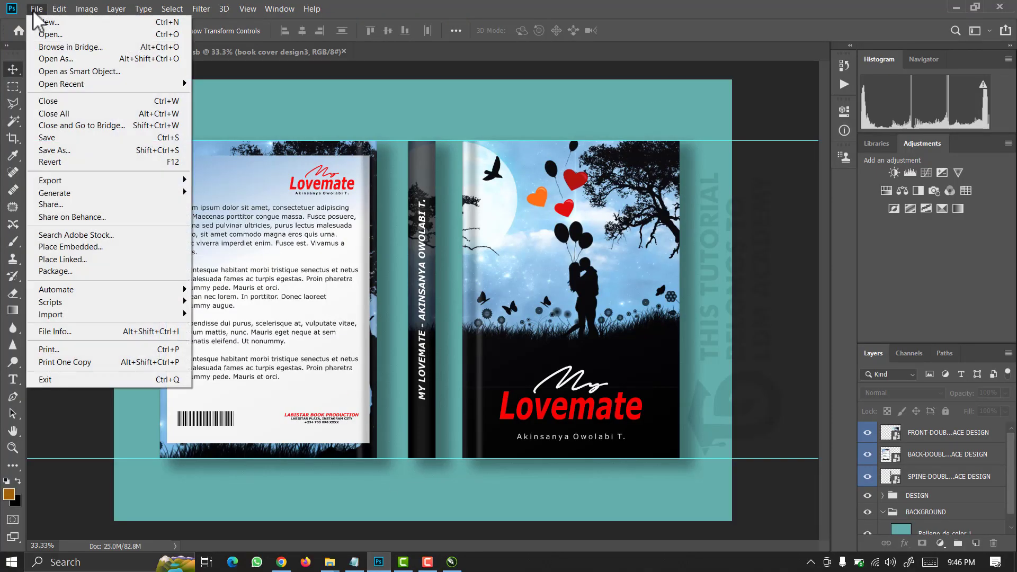
click(44, 32)
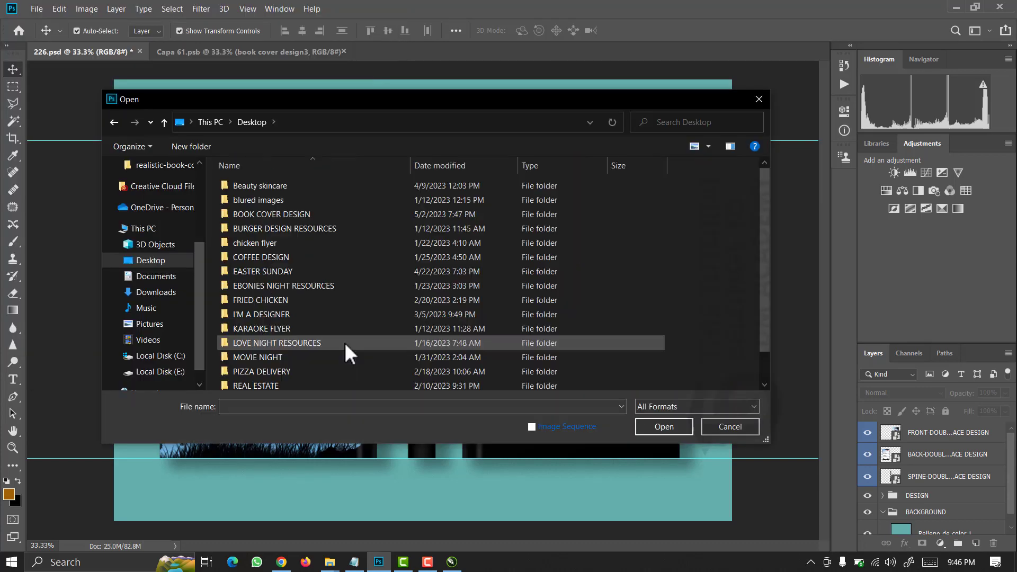
double_click(266, 217)
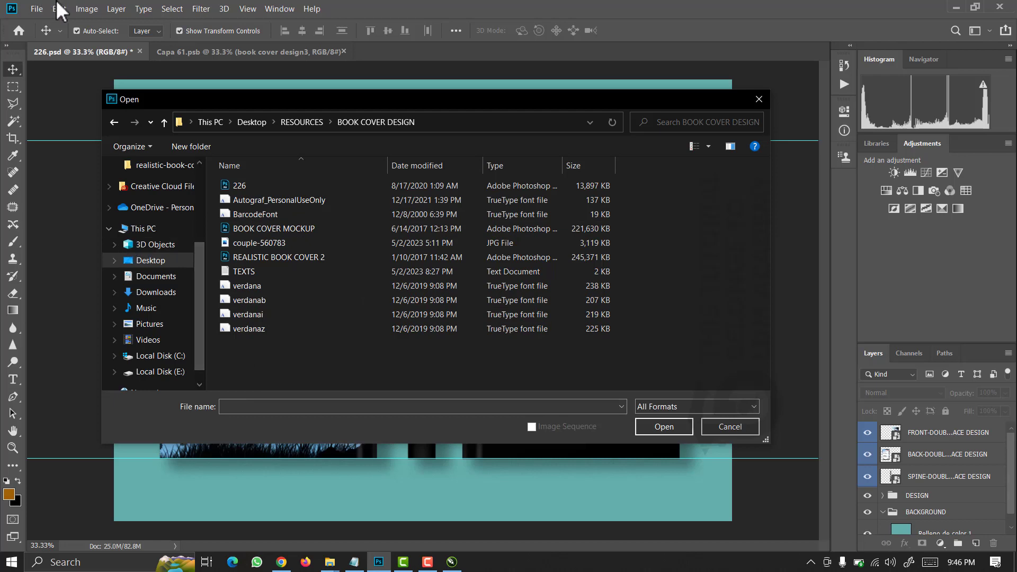
click(303, 256)
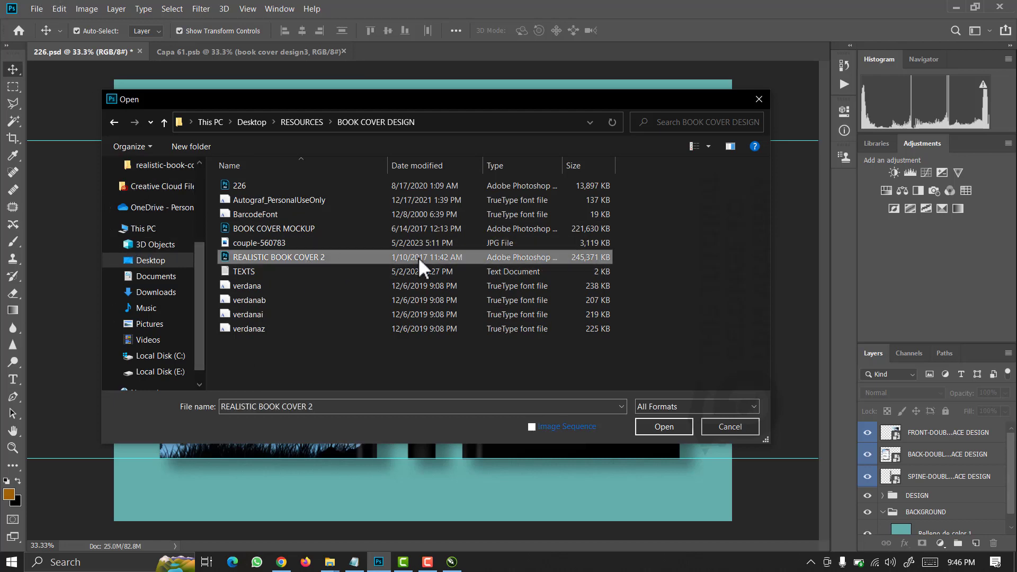
click(663, 426)
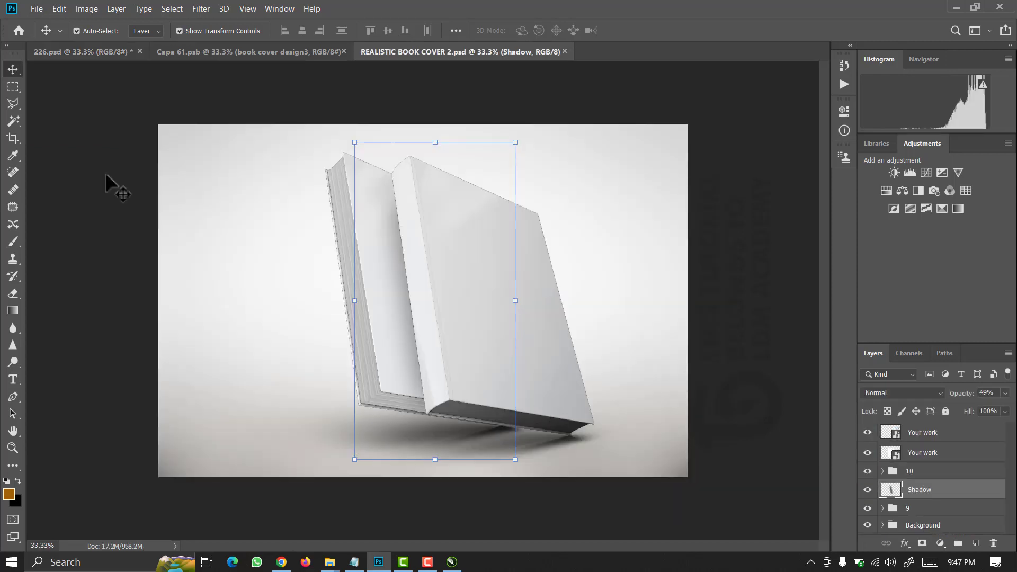
Deselect the Shadow layer and zoom out to see the whole mockup.
click(105, 173)
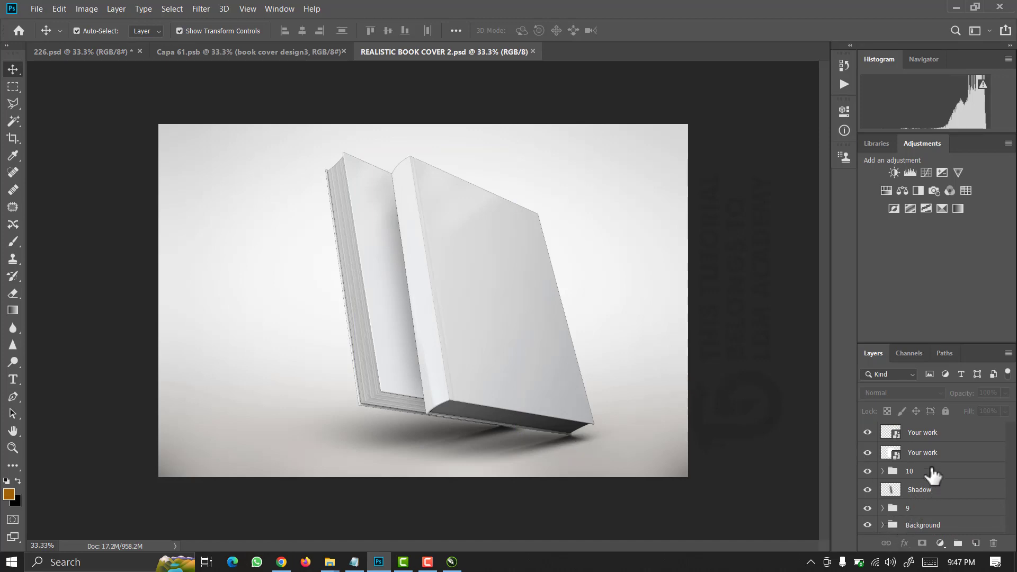
key(ctrl+minus)
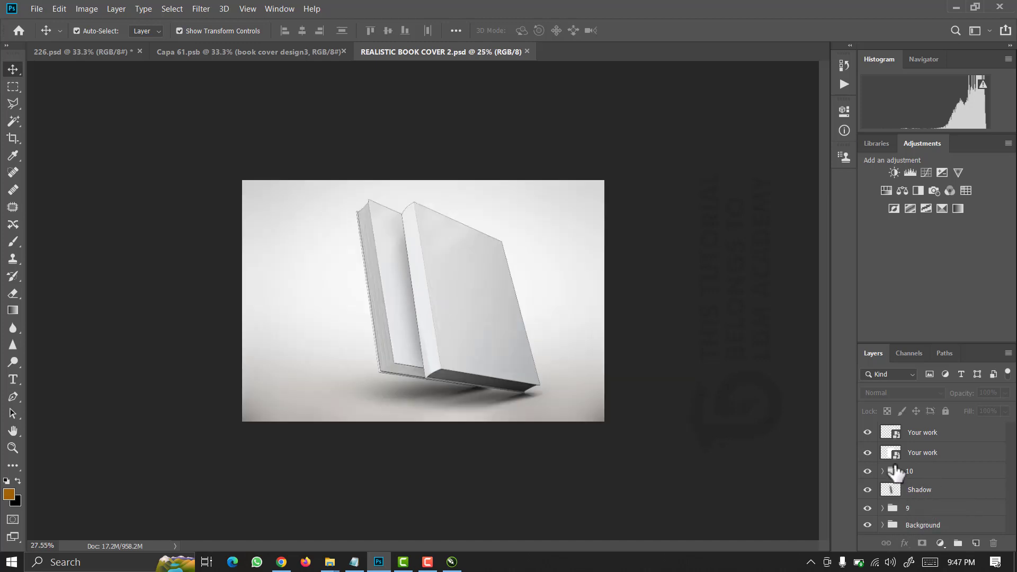
scroll(661, 426, up, 1)
scroll(641, 416, up, 1)
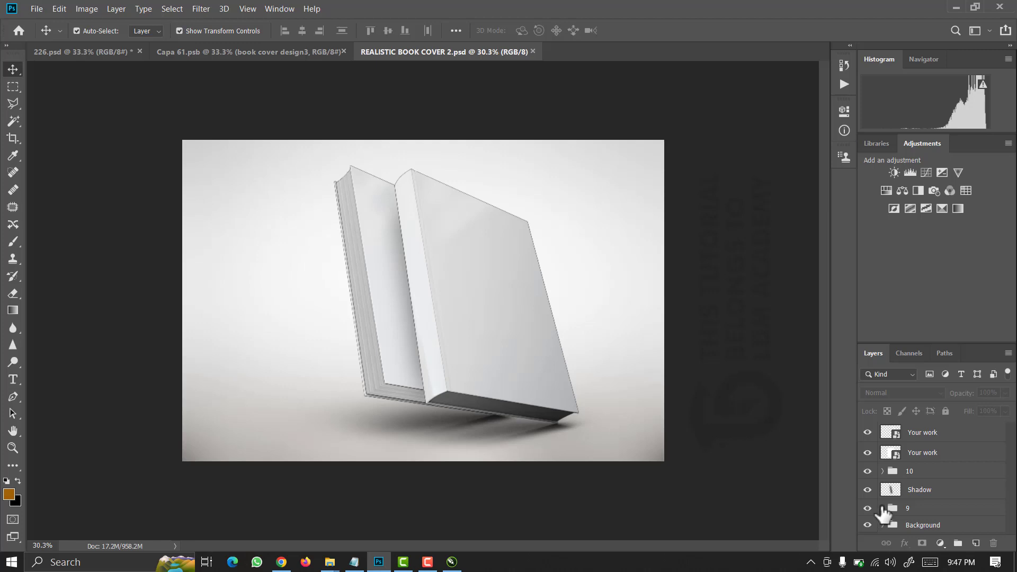
Expand group 9 and the Smart object group, then open the first Your work layer as Your work51.psb.
click(883, 508)
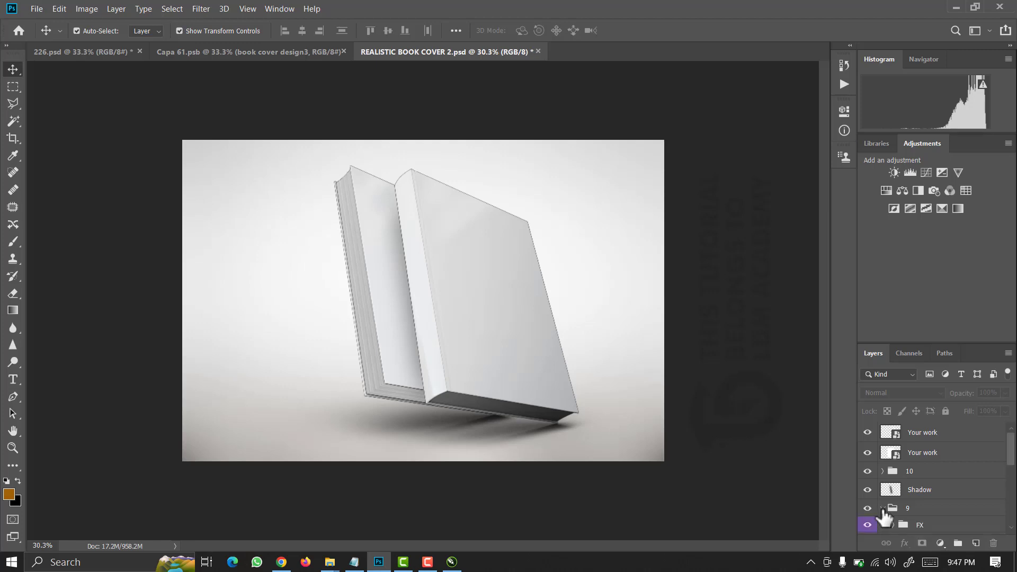
drag(1012, 453, 1015, 513)
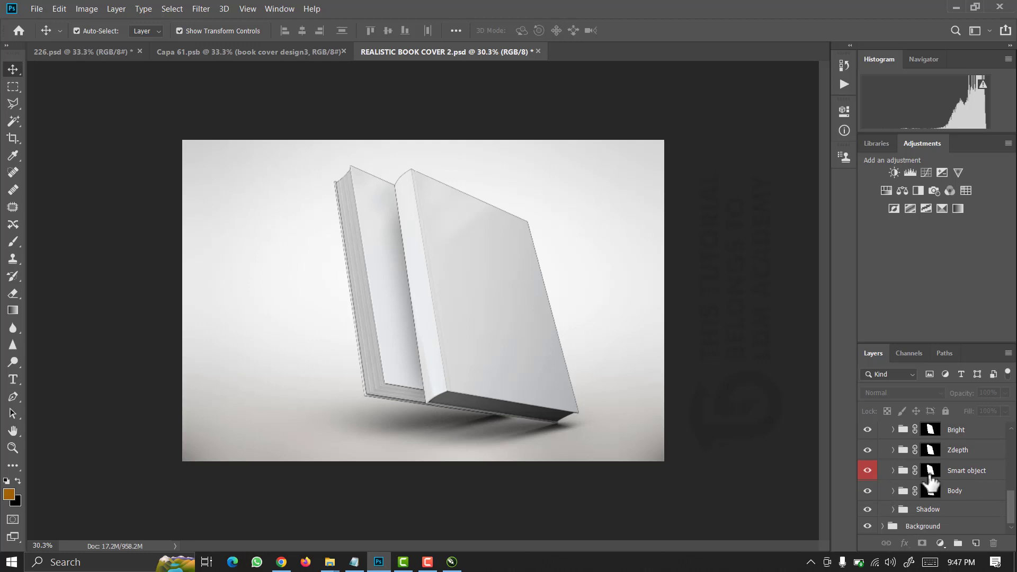
click(893, 471)
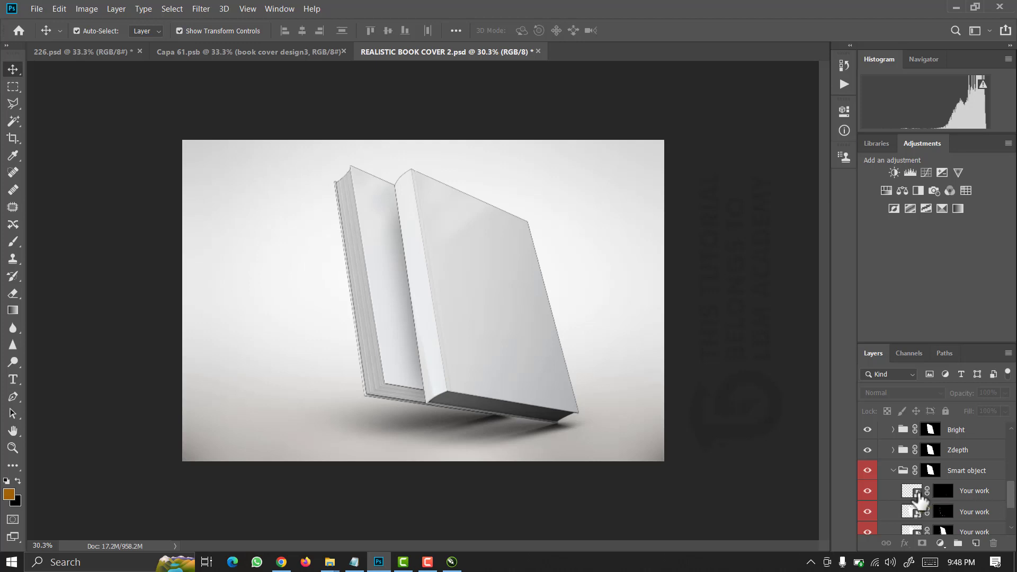
double_click(919, 496)
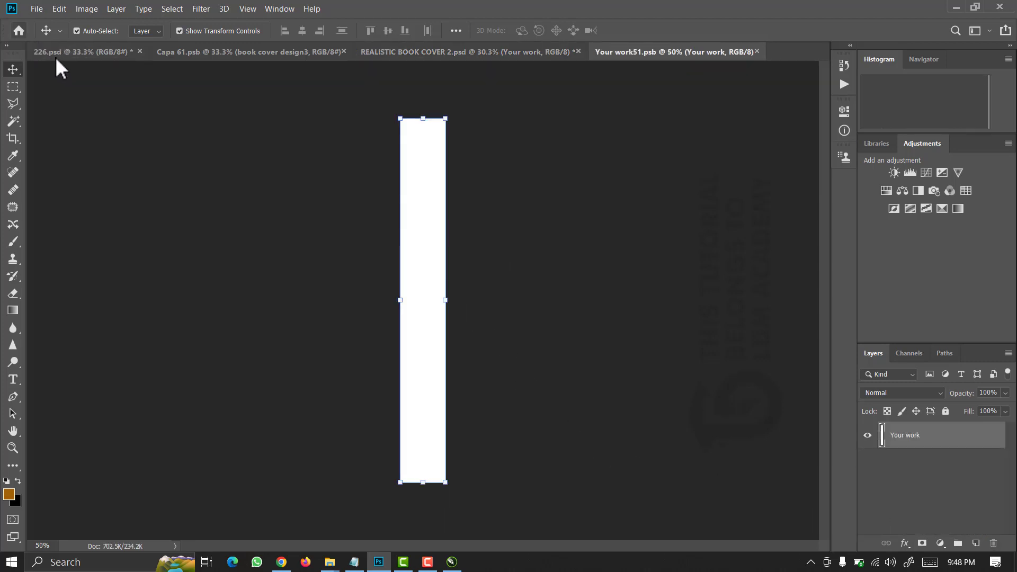
Place book cover design3 as an embedded image, scaled to fill the white spine strip.
click(34, 6)
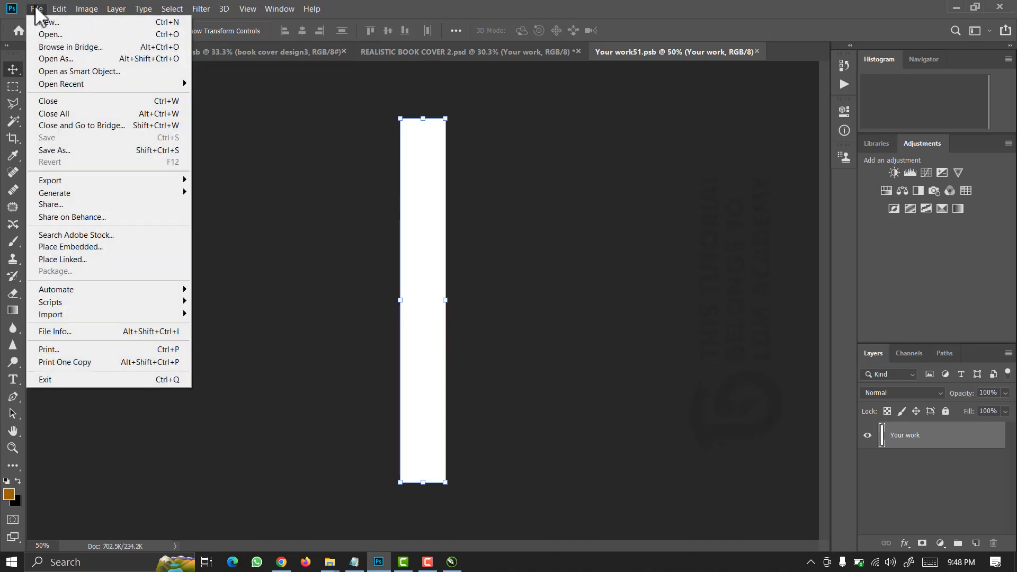
click(67, 247)
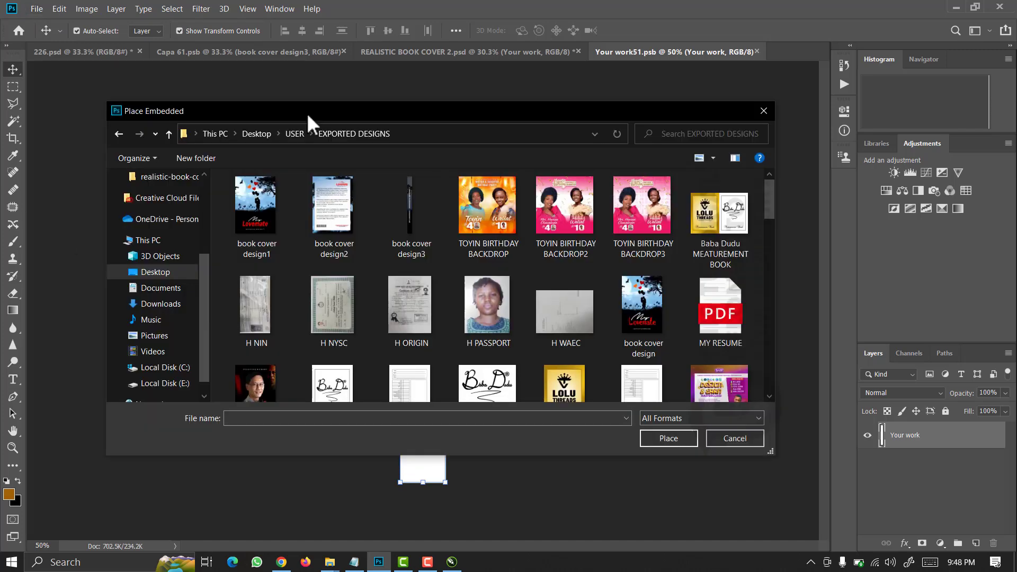
click(403, 196)
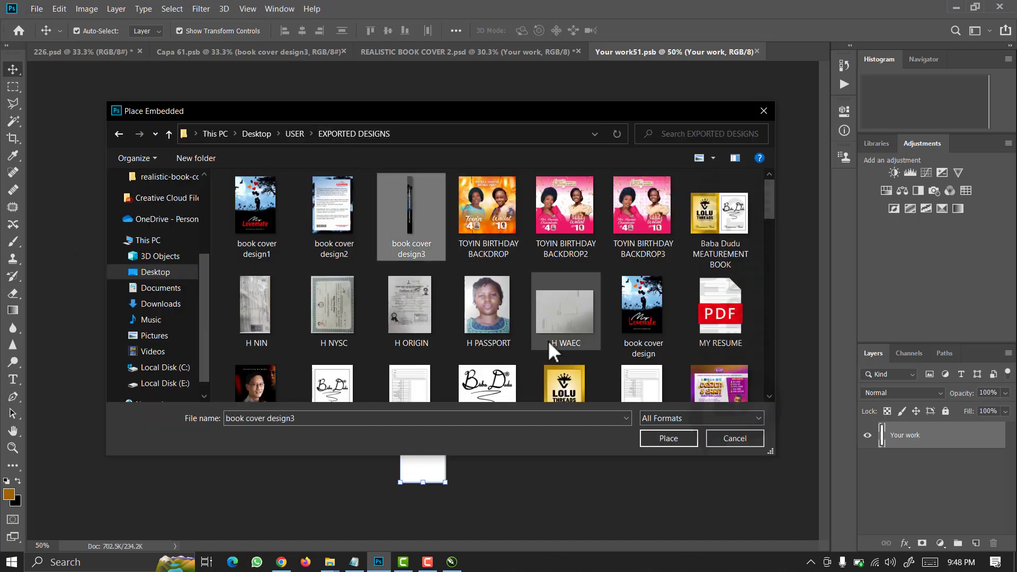
click(671, 439)
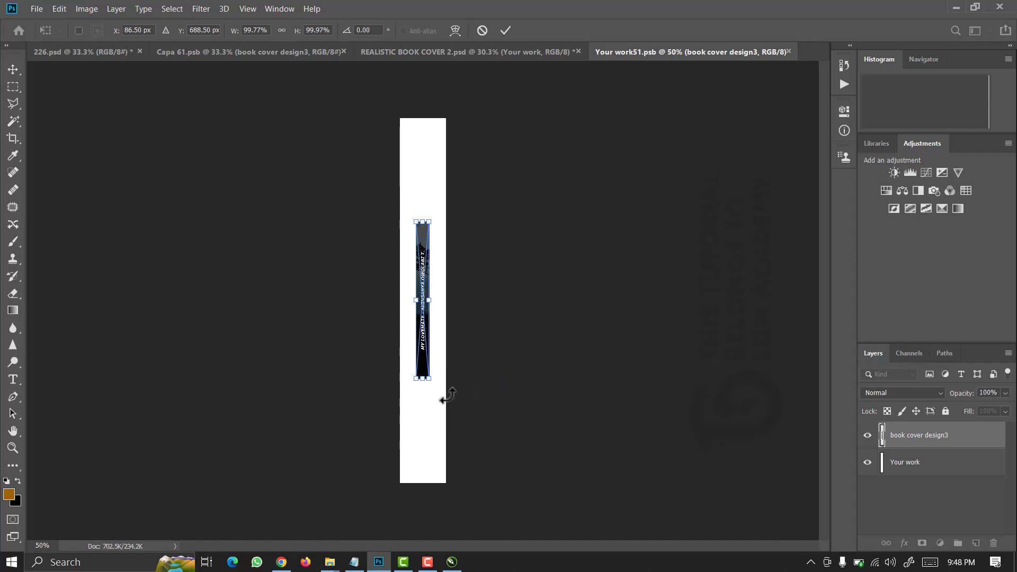
drag(430, 380, 488, 481)
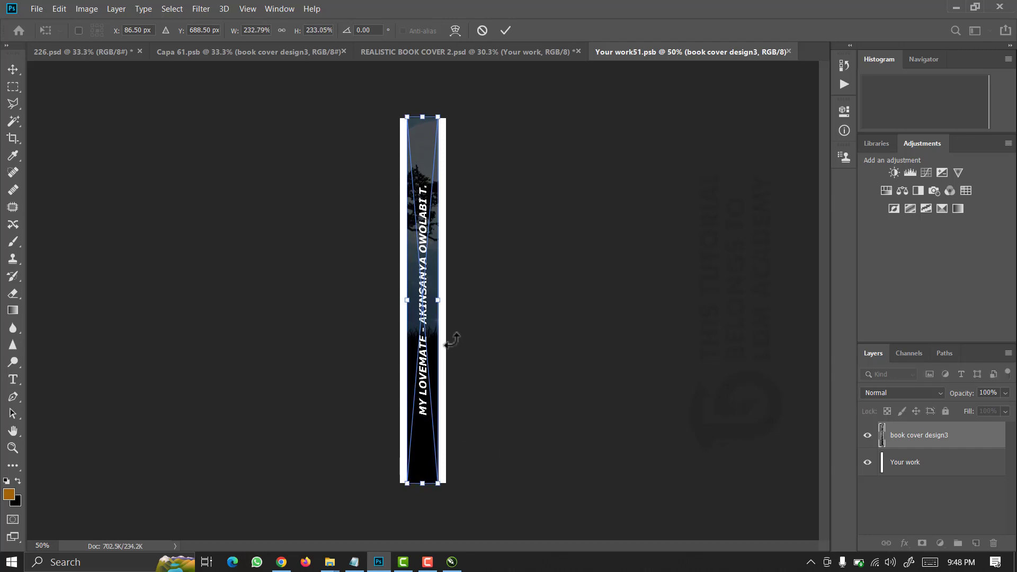
key(Return)
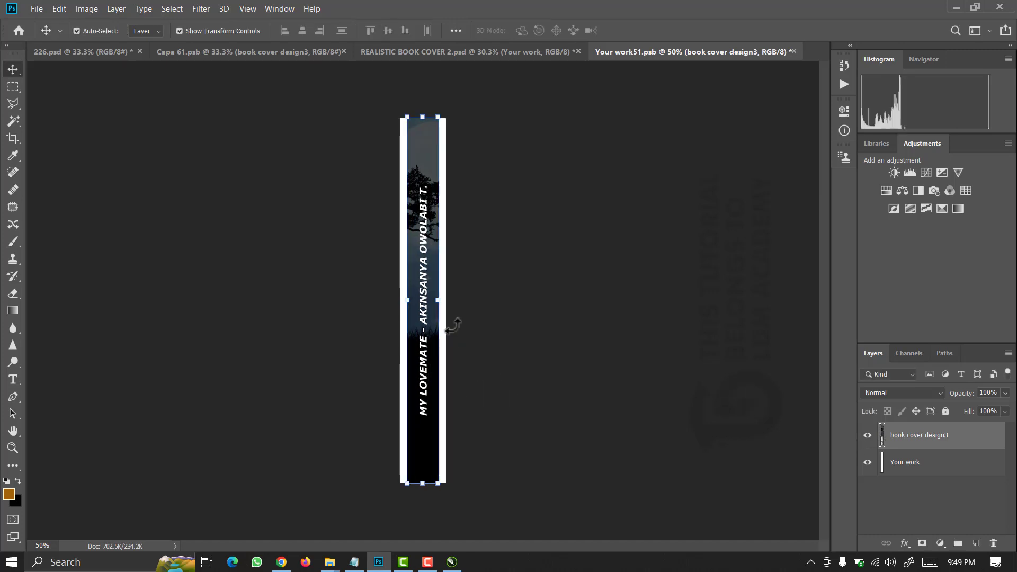
Hide the white Your work layer, save the spine document, and return to REALISTIC BOOK COVER 2.
click(868, 463)
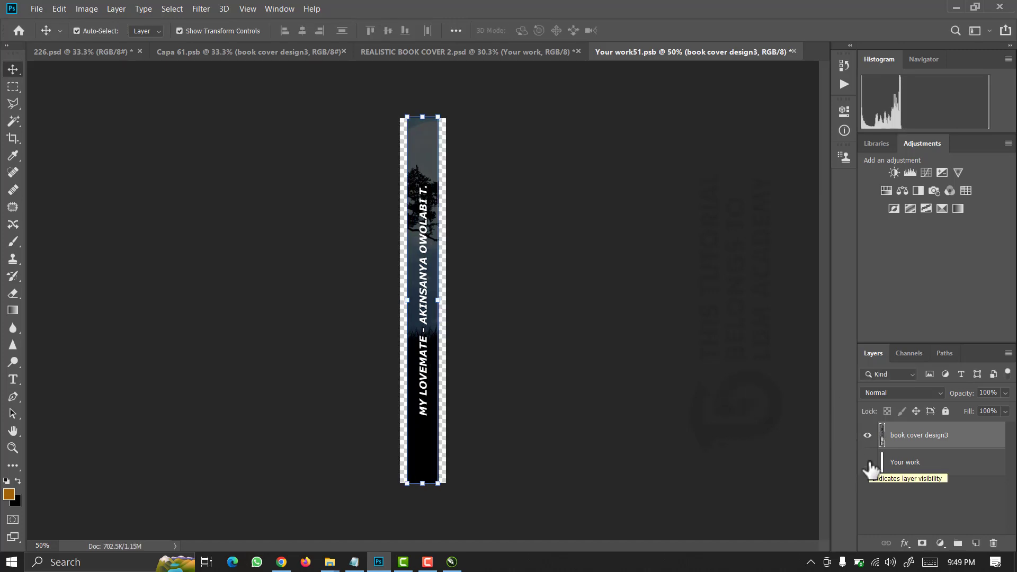
key(ctrl)
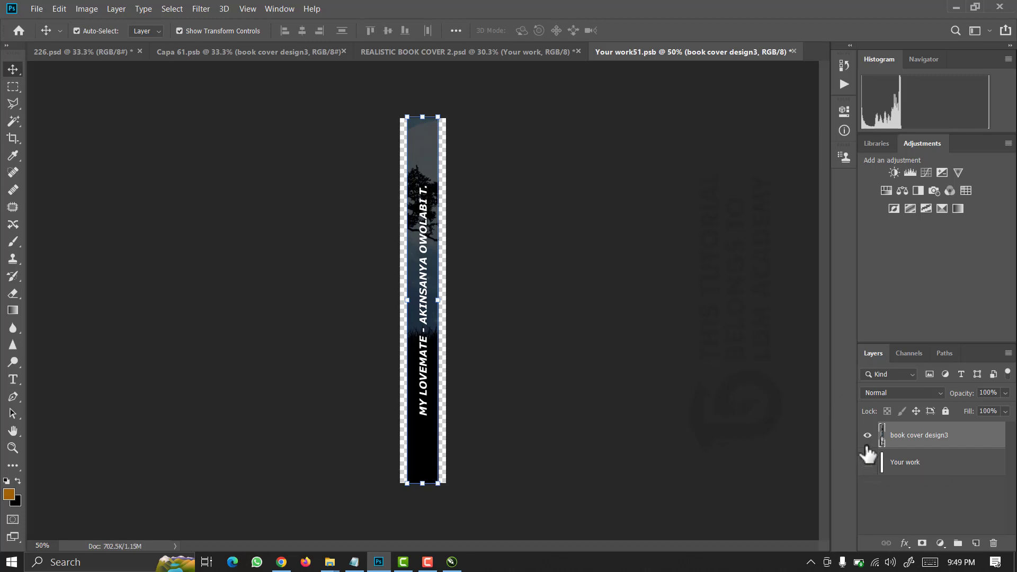
key(ctrl)
click(234, 52)
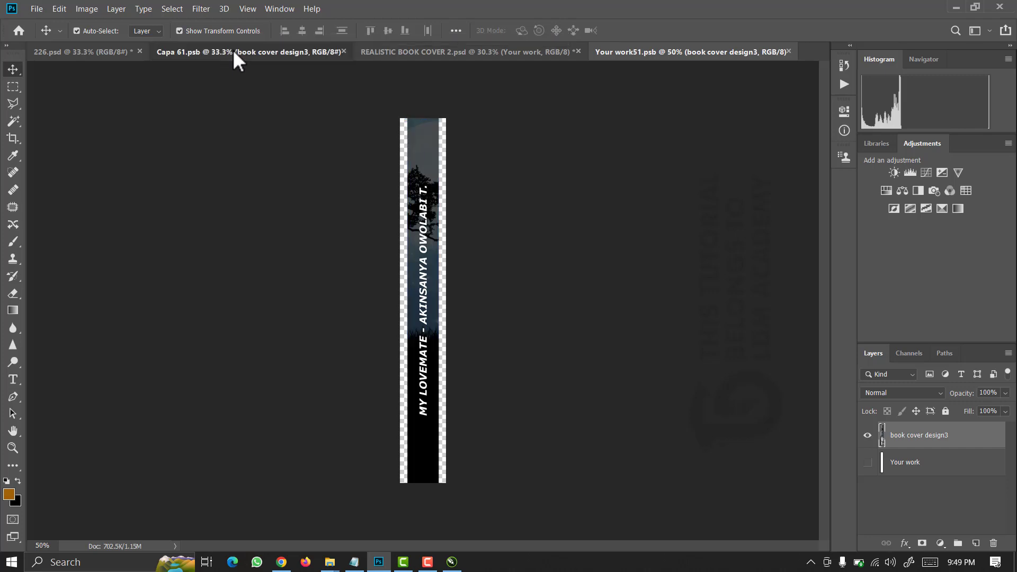
click(431, 51)
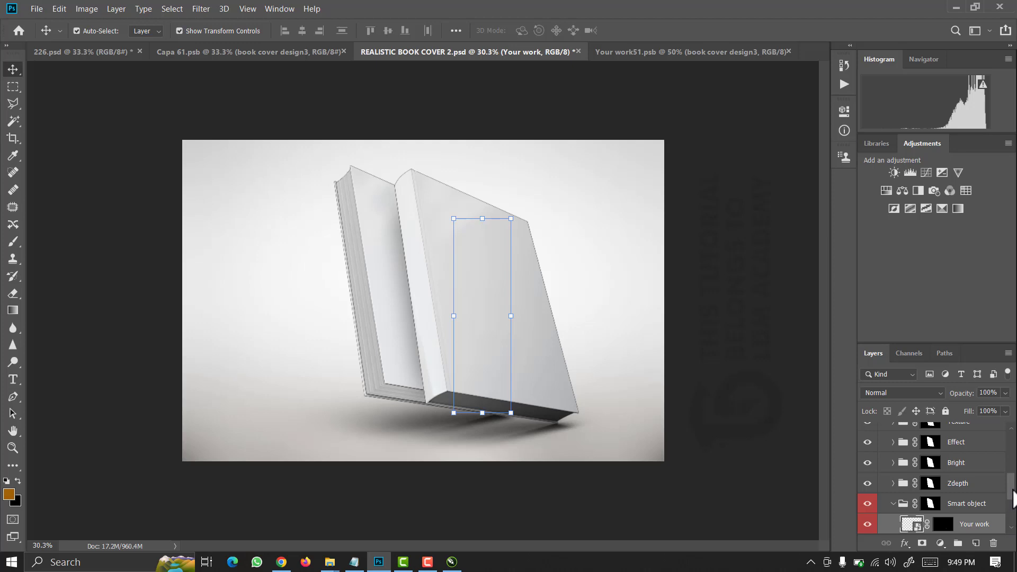
Scroll the Layers panel and open the third Your work smart object as Your work41.psb.
scroll(1012, 498, down, 2)
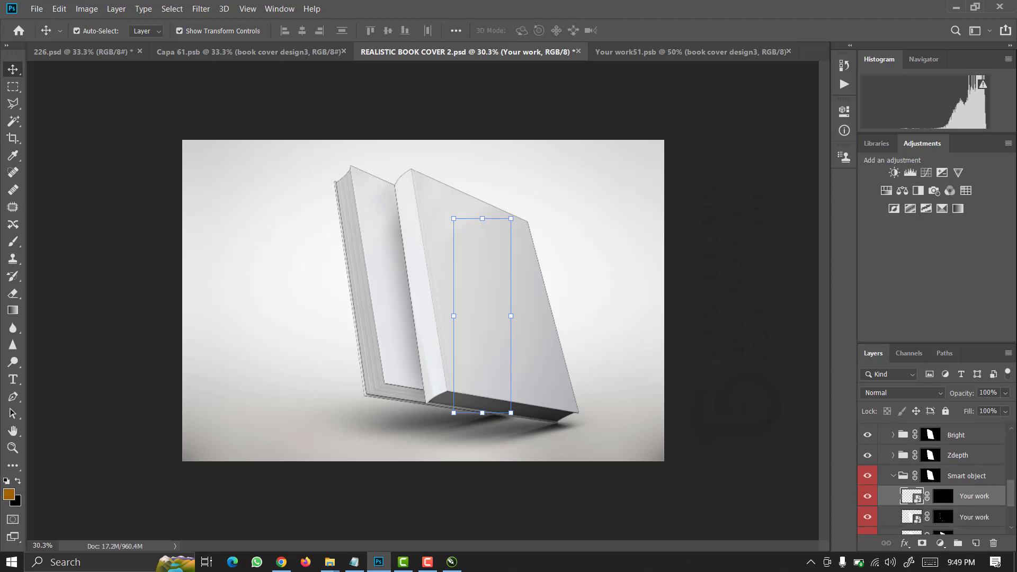
scroll(932, 476, down, 3)
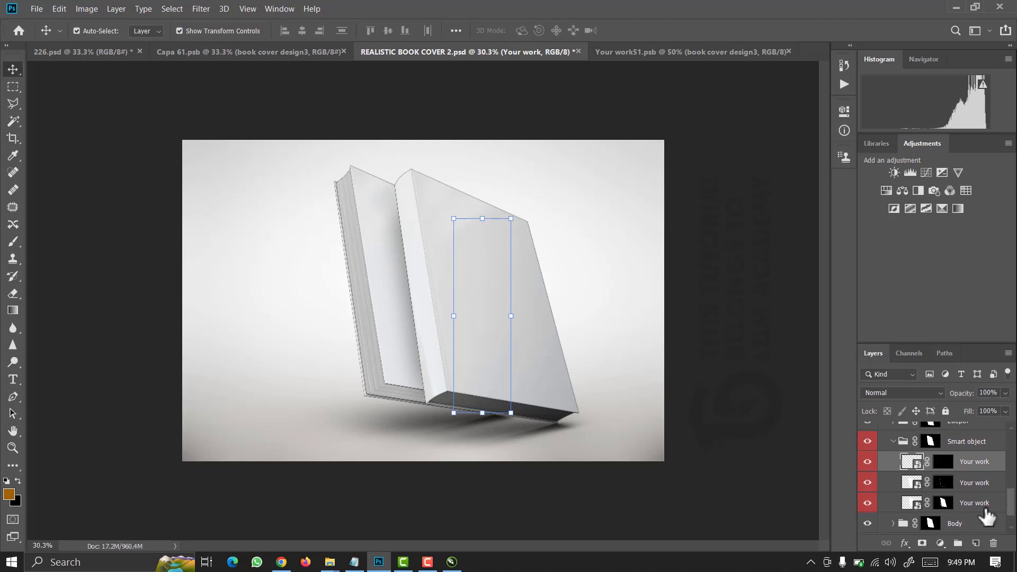
double_click(918, 509)
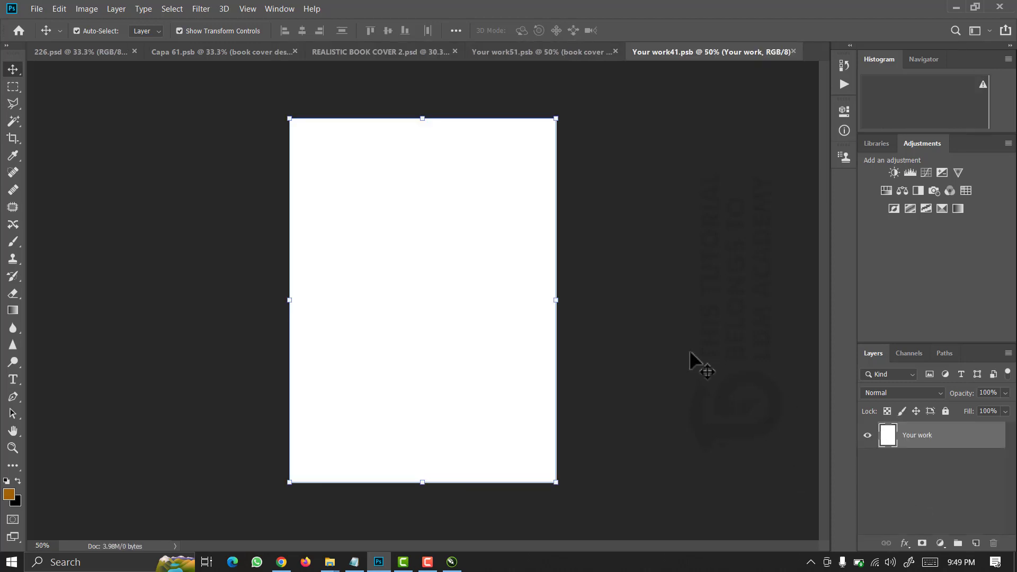
Place book cover design1 as an embedded image, enlarged to fill the page.
click(40, 9)
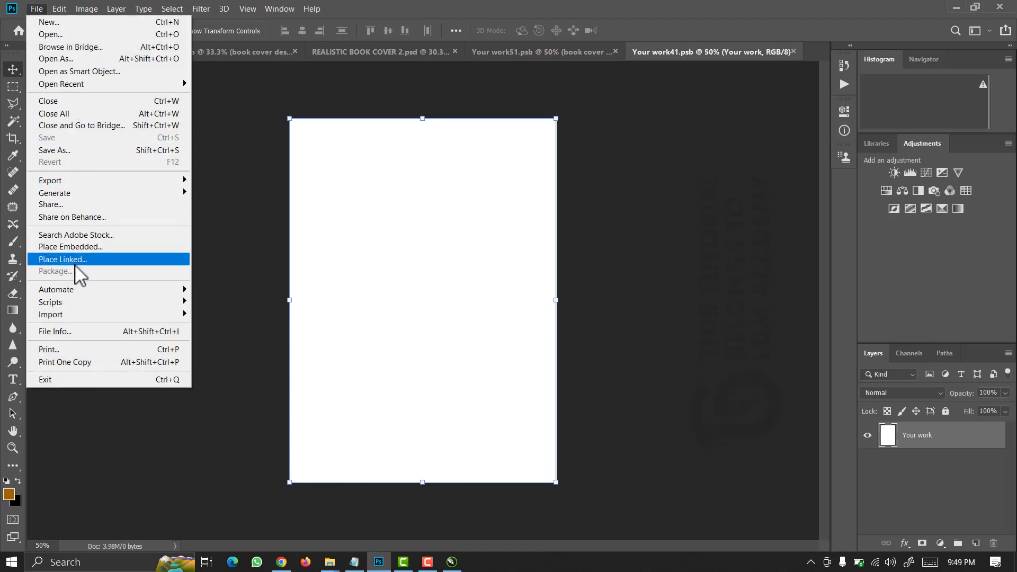
click(73, 247)
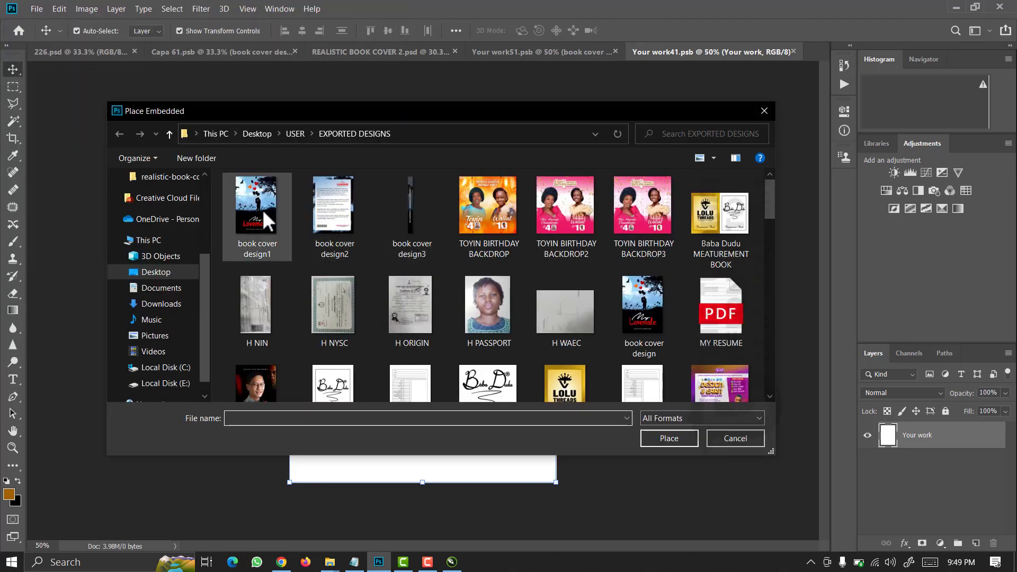
click(263, 212)
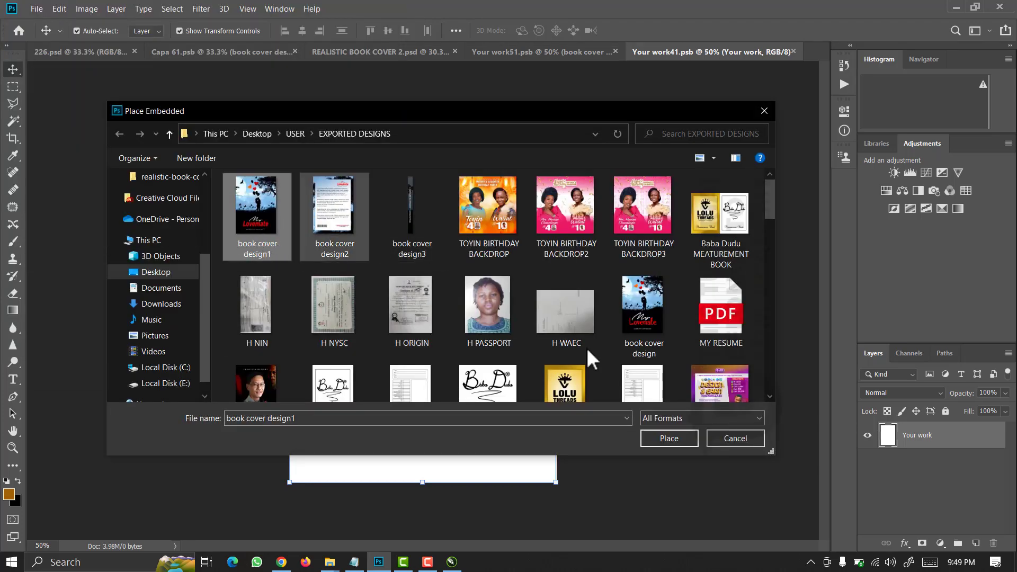
click(662, 432)
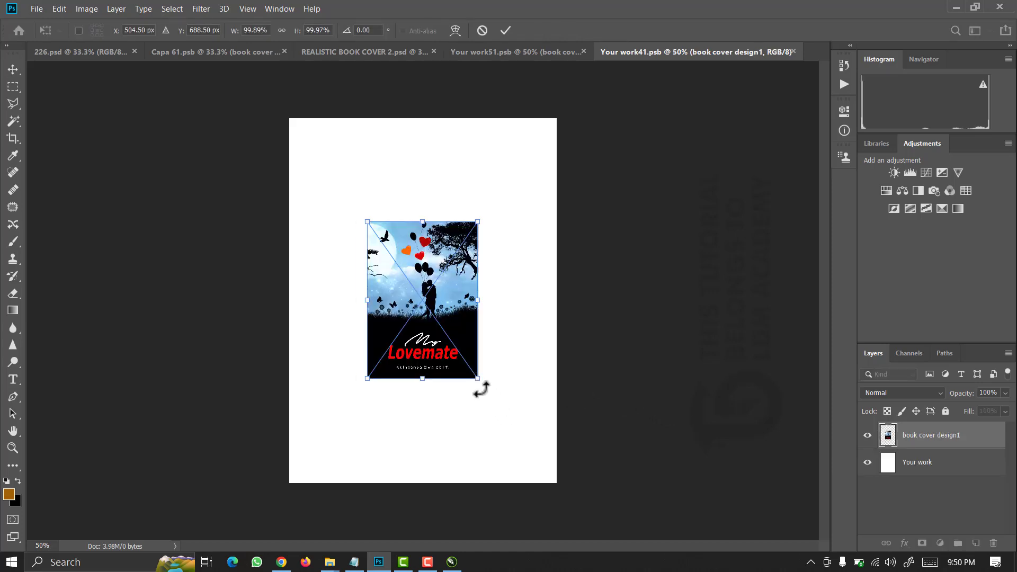
drag(481, 382, 575, 482)
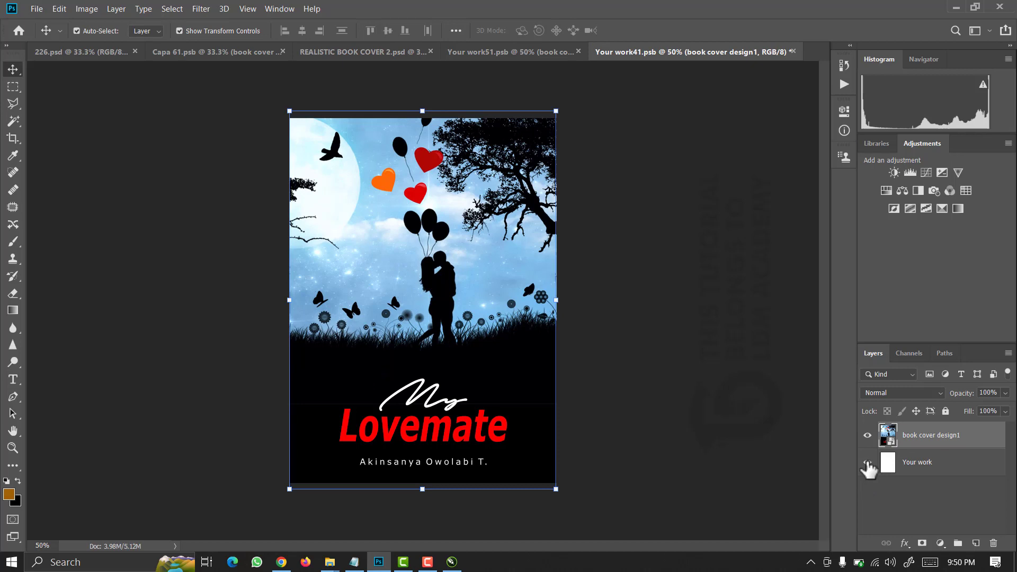
Hide the white Your work layer, save, and switch back to the book mockup.
click(868, 462)
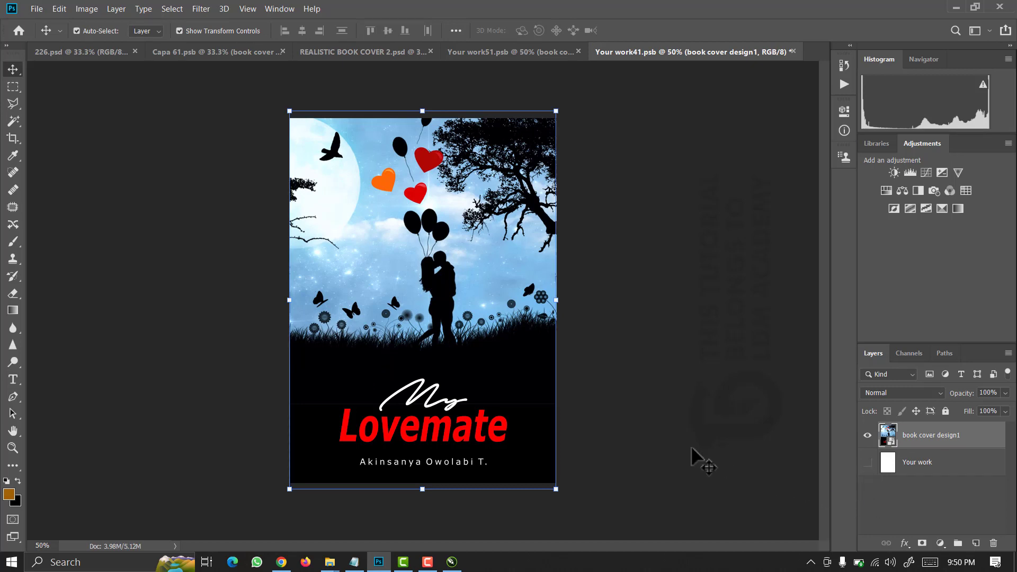
key(ctrl+s)
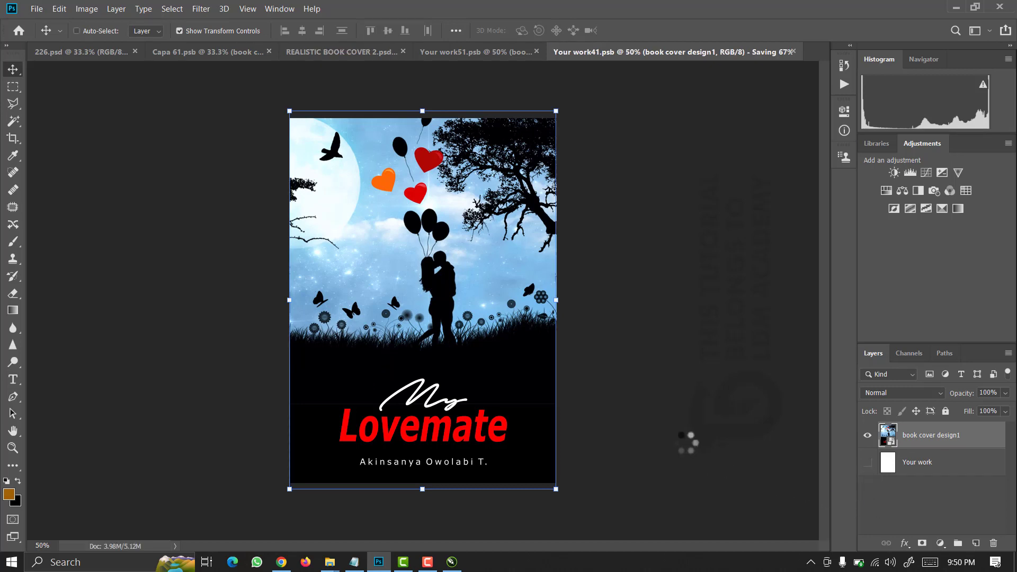
click(348, 53)
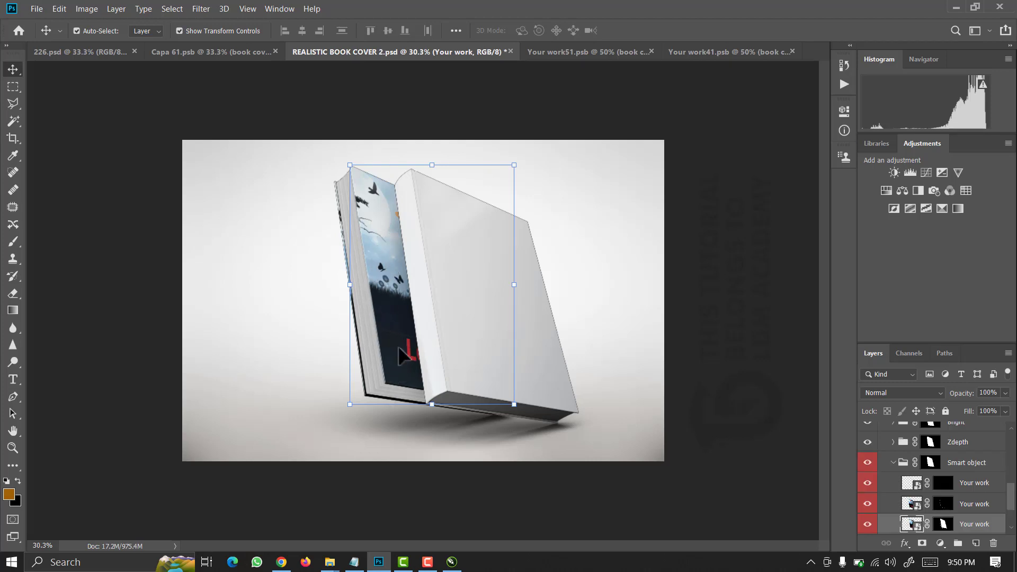
Reopen the cover smart object and place book cover design2 embedded, enlarged to fill the page.
double_click(912, 524)
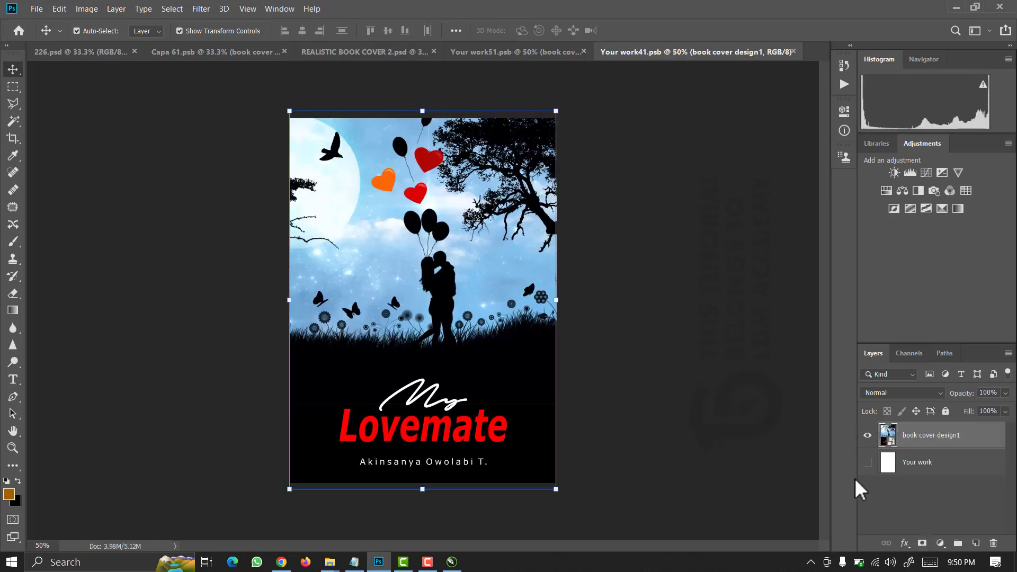
click(37, 10)
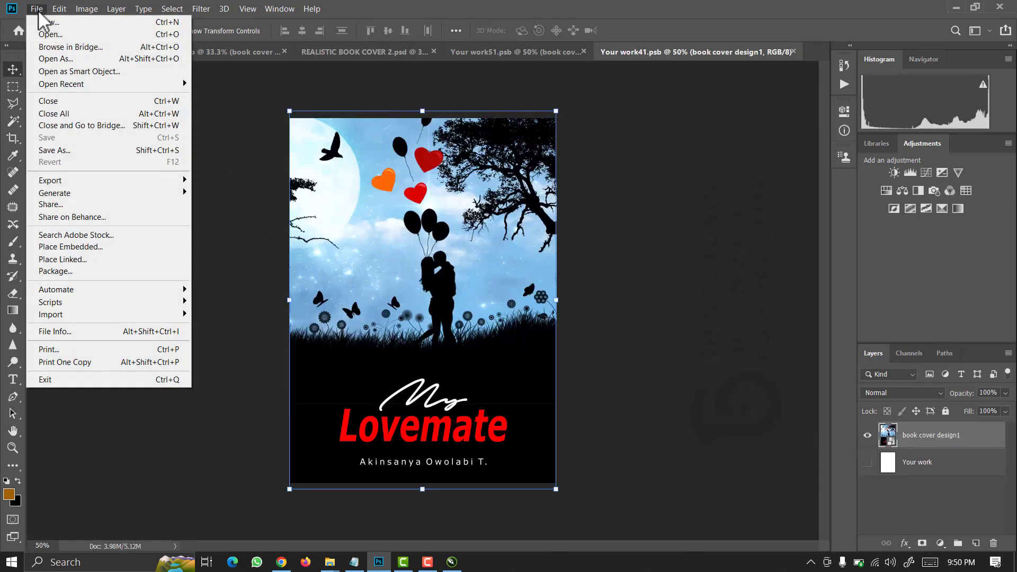
click(89, 247)
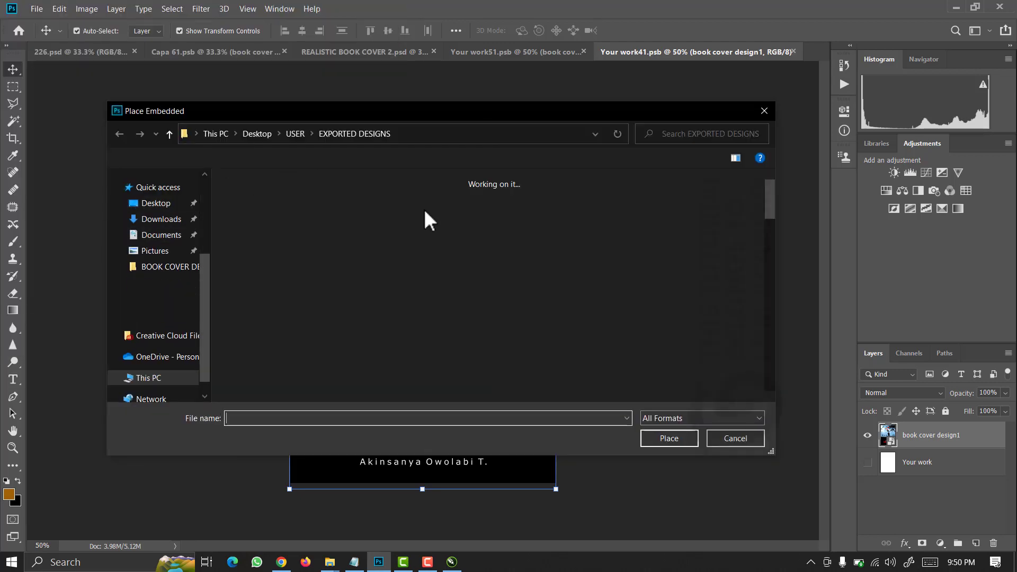
click(345, 217)
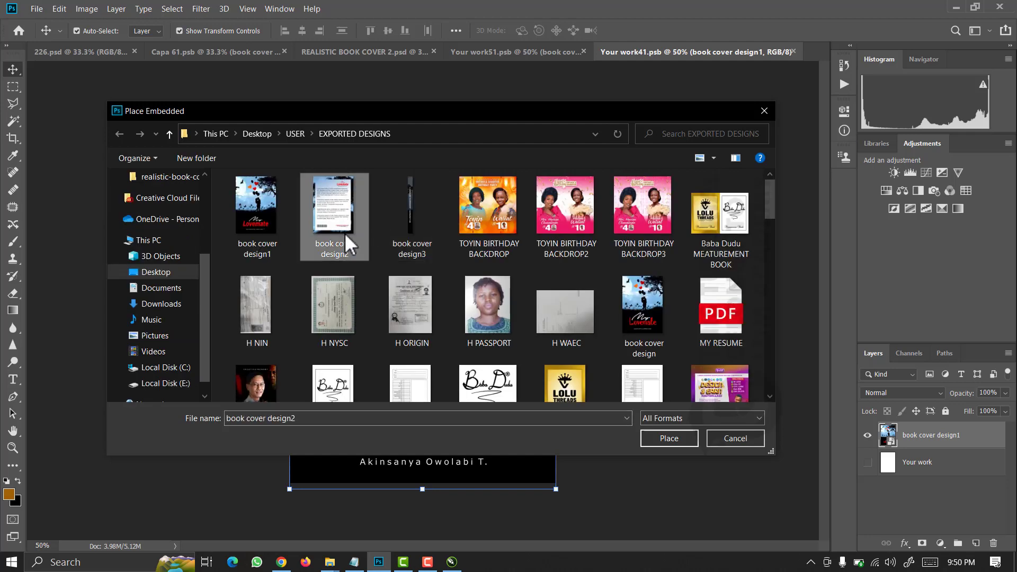
click(677, 441)
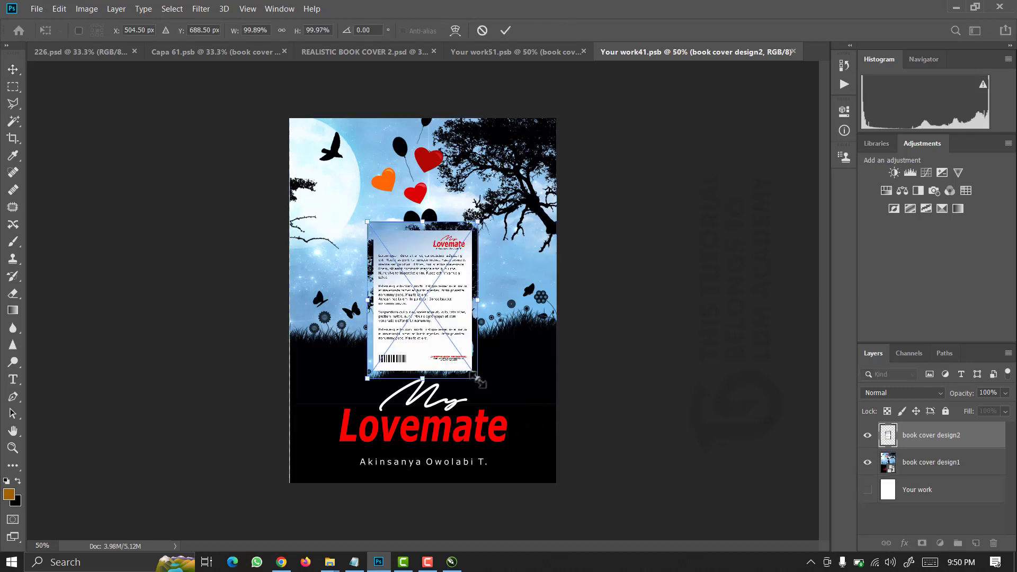
drag(478, 379, 564, 484)
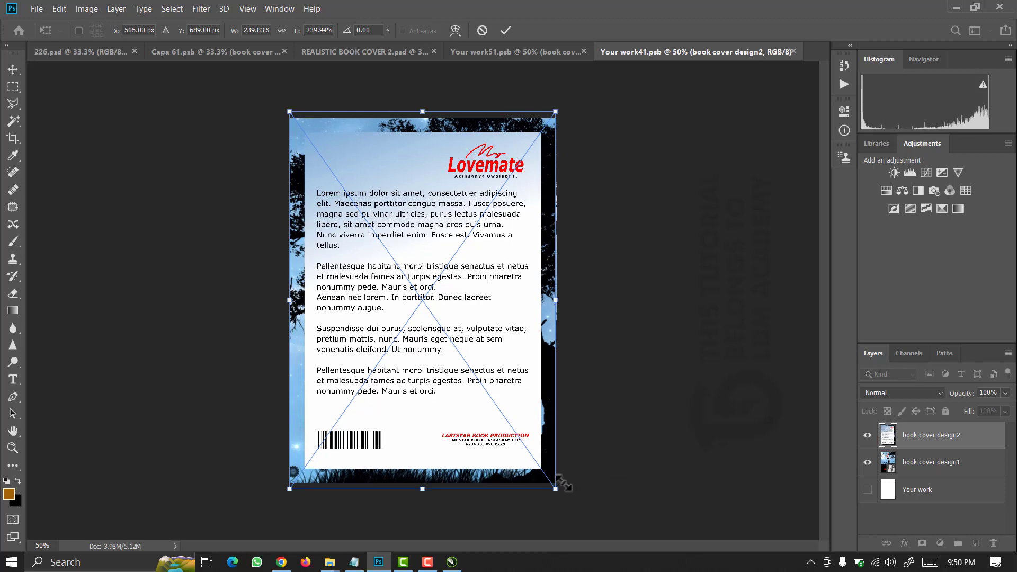
key(Return)
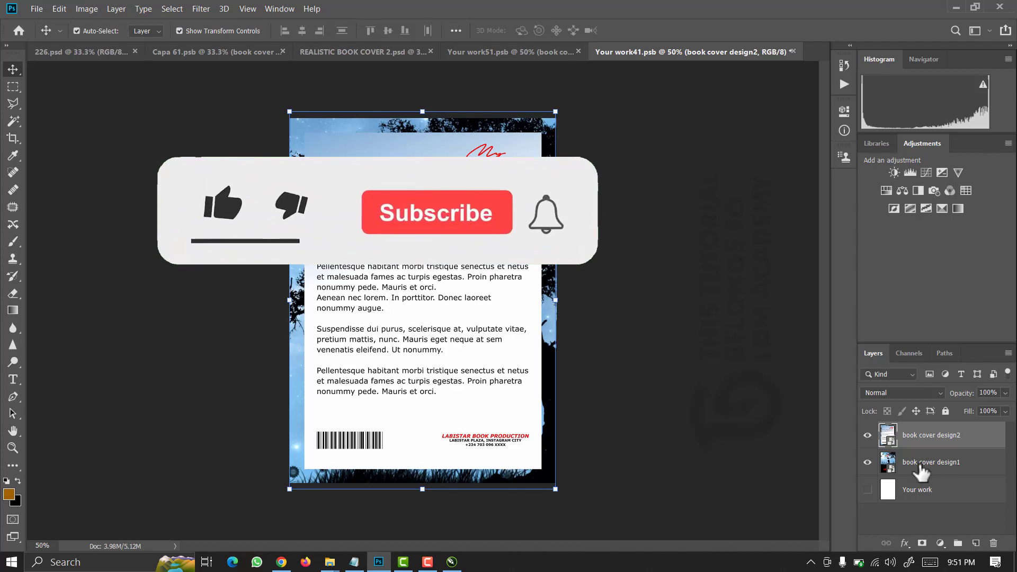
Delete the old book cover design1 layer, save, and return to REALISTIC BOOK COVER 2.
click(922, 466)
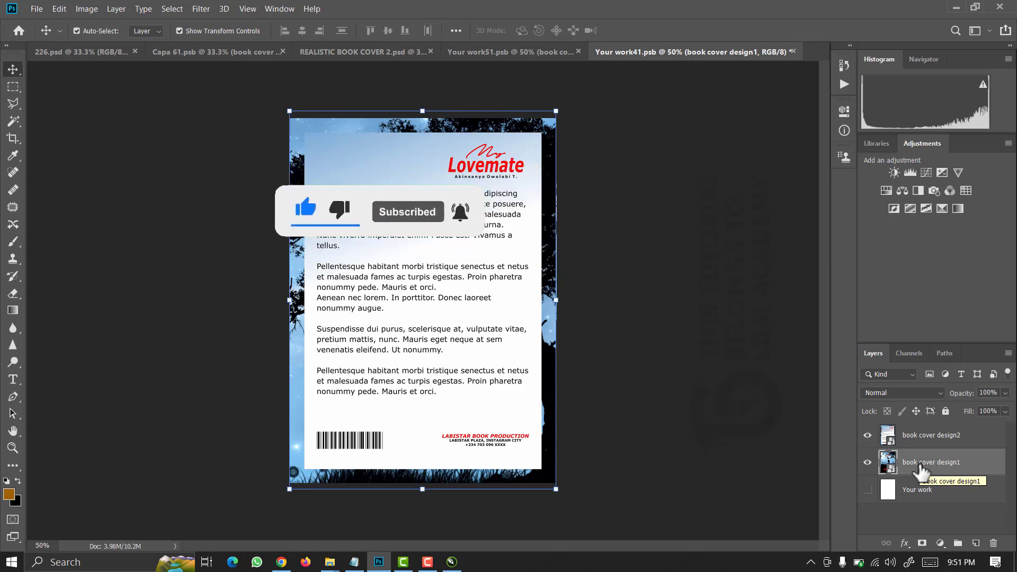
key(Delete)
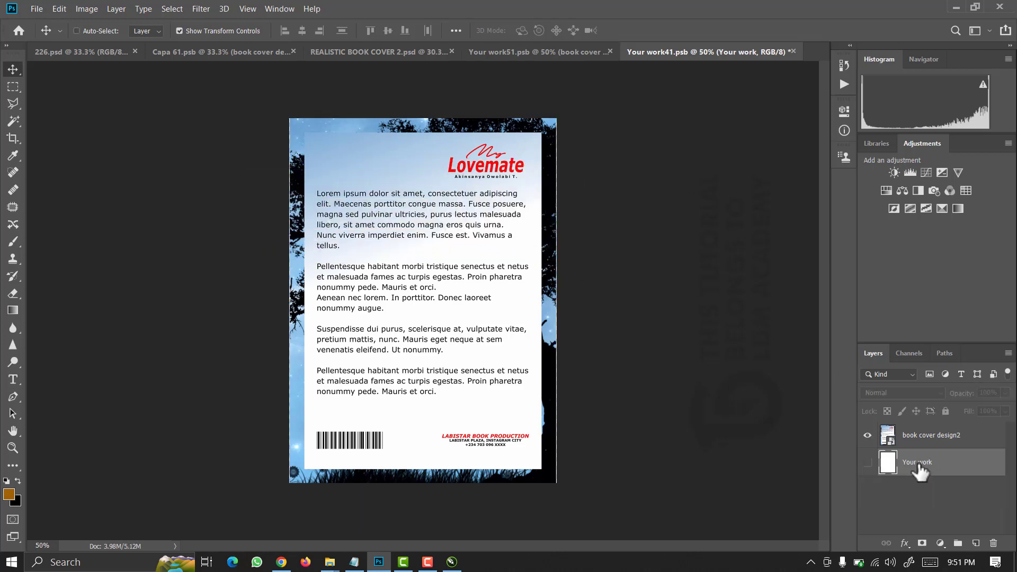
key(ctrl+s)
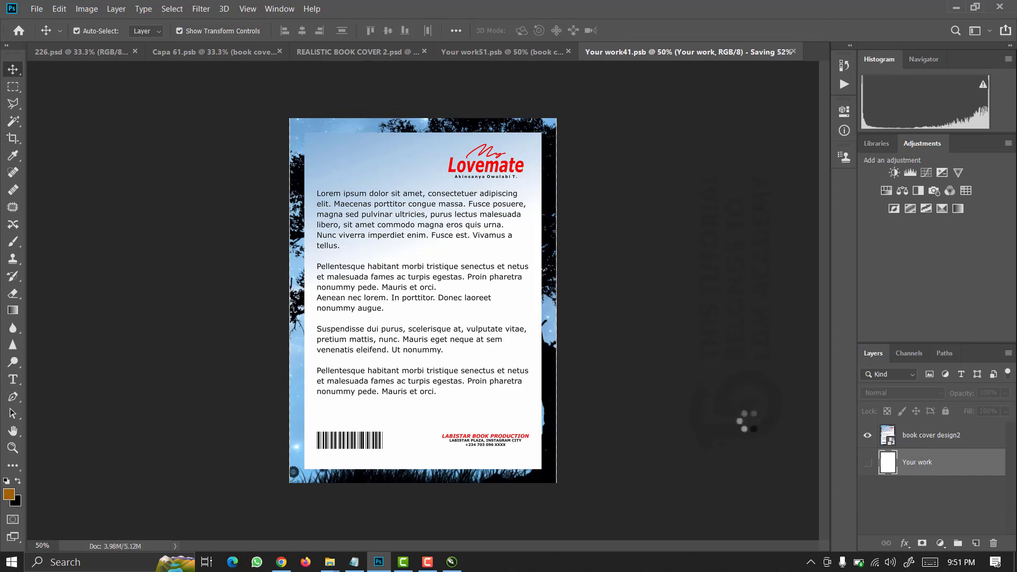
click(344, 52)
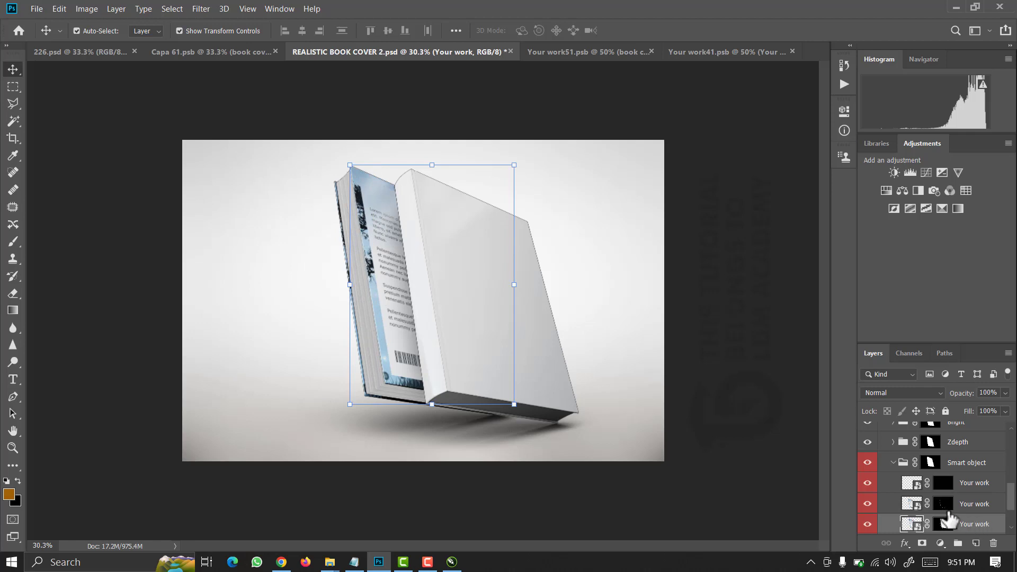
Scroll the Layers panel up and open the top Your work smart object as Your work91.psb.
drag(1013, 500, 1011, 439)
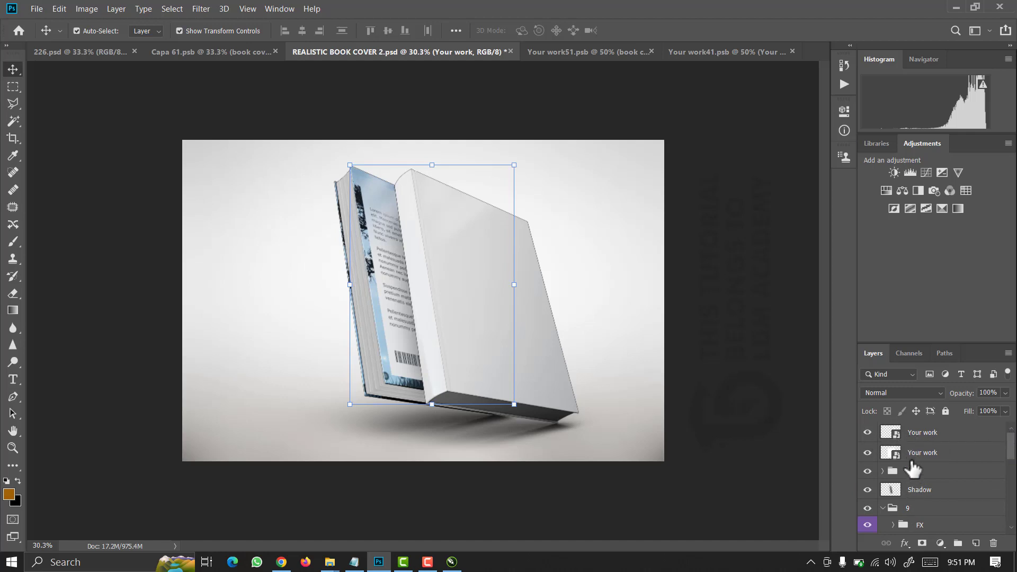
double_click(895, 434)
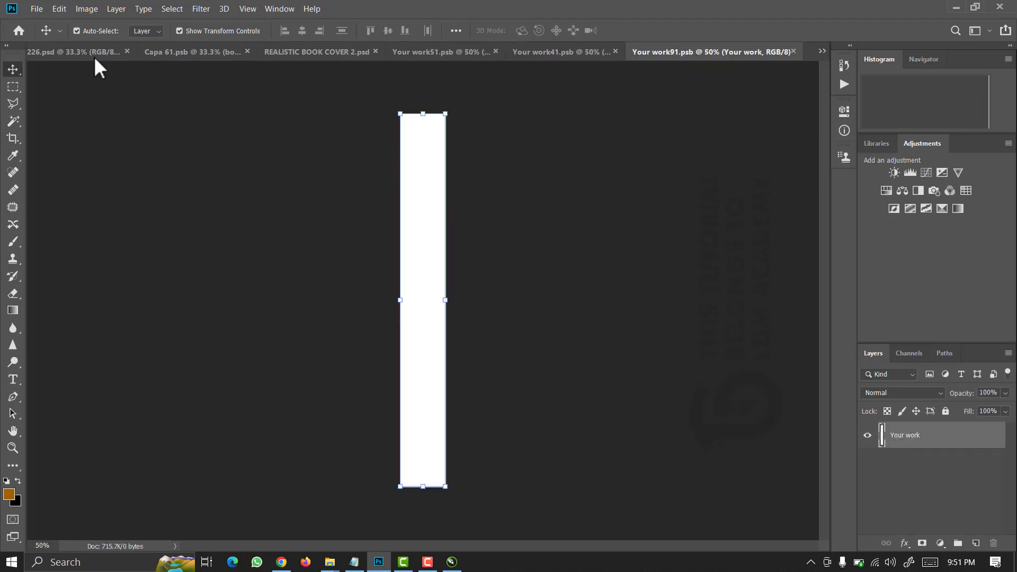
Place book cover design3 as an embedded image, stretched to fill the spine strip.
click(35, 5)
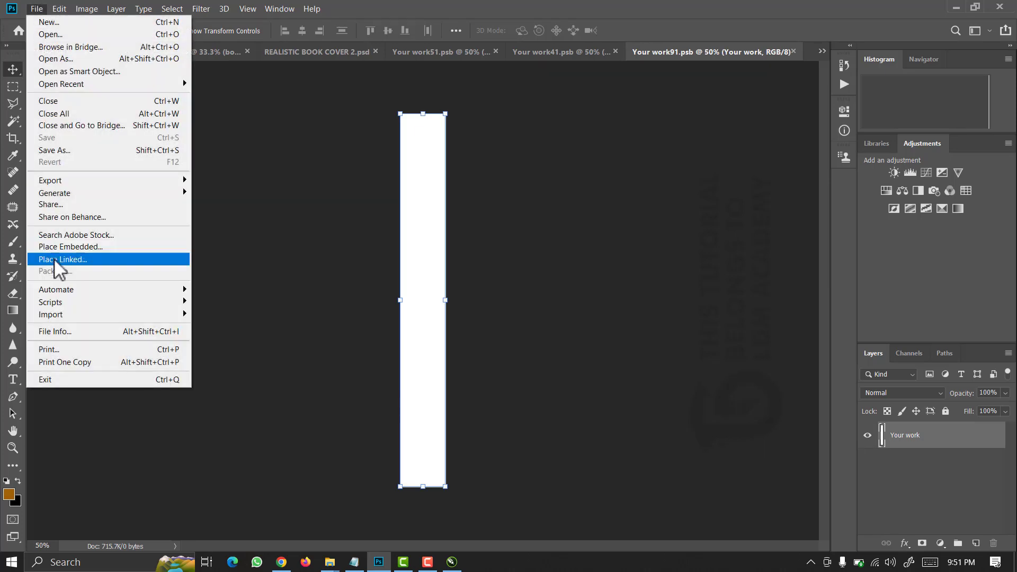
click(72, 246)
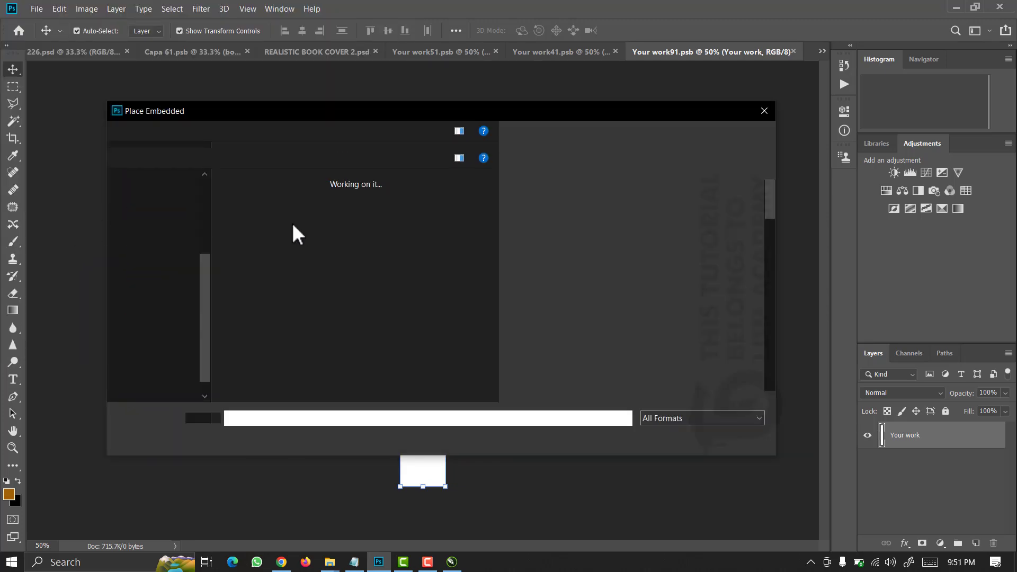
click(402, 213)
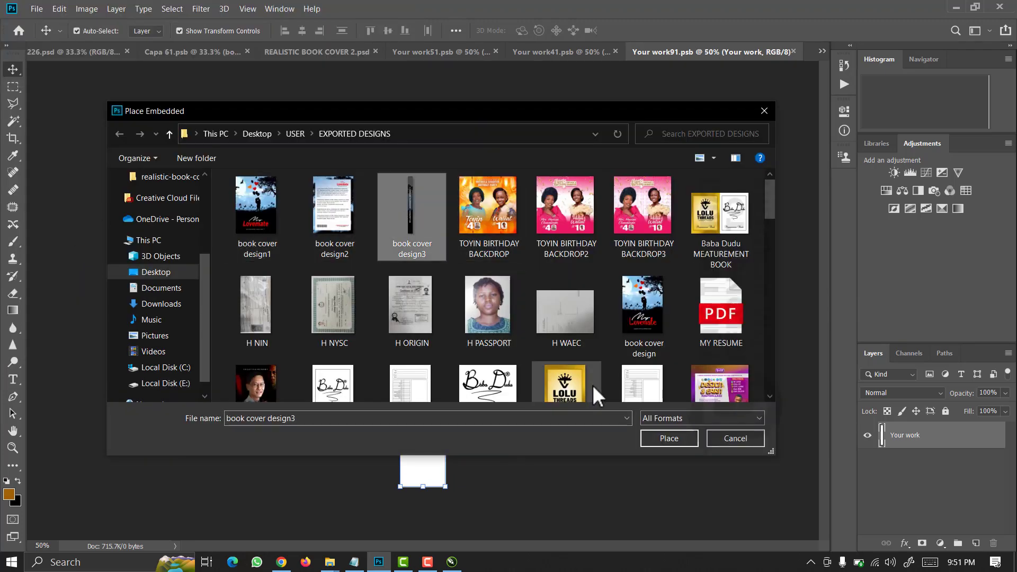
click(666, 435)
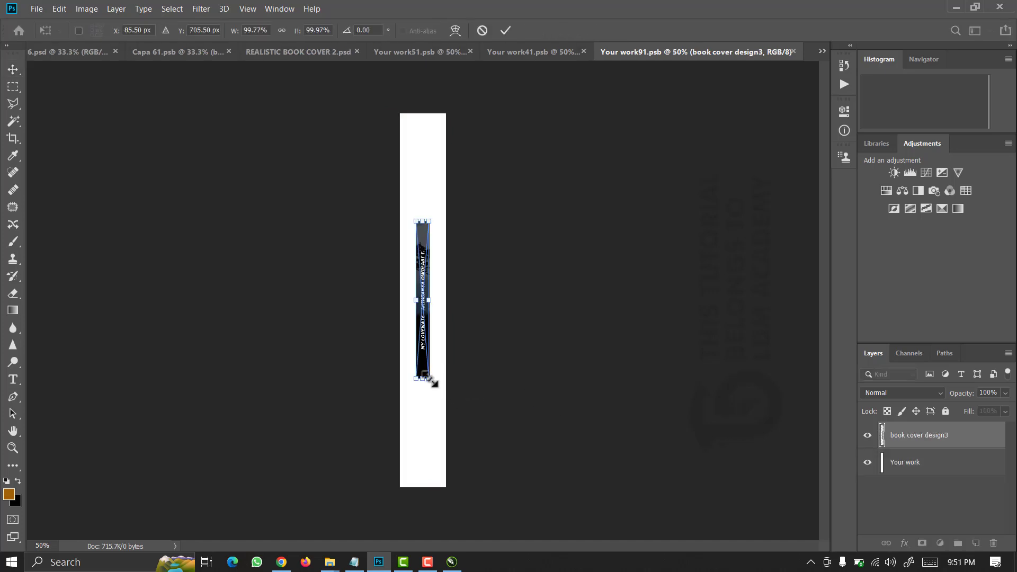
drag(431, 380, 487, 486)
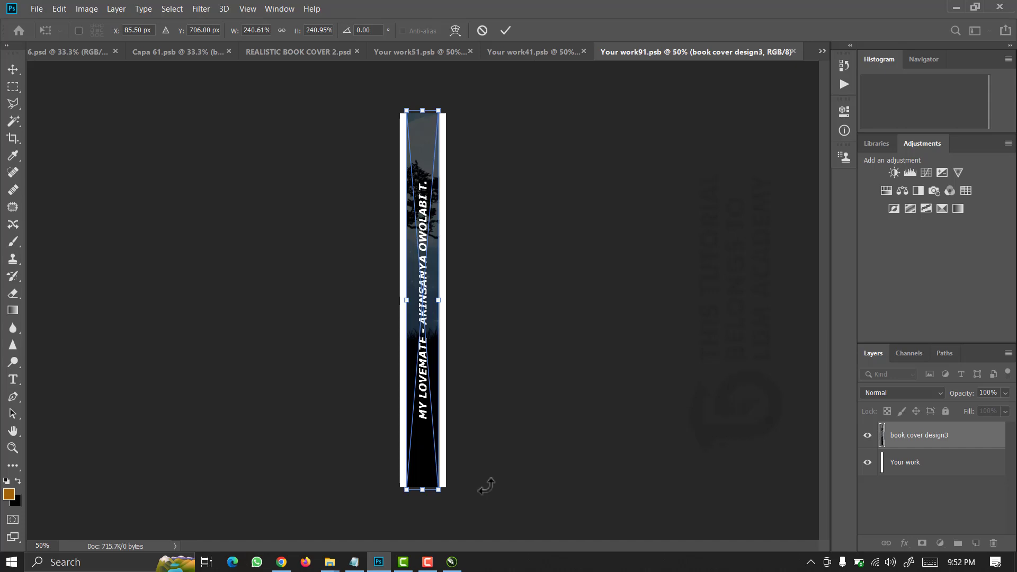
key(Return)
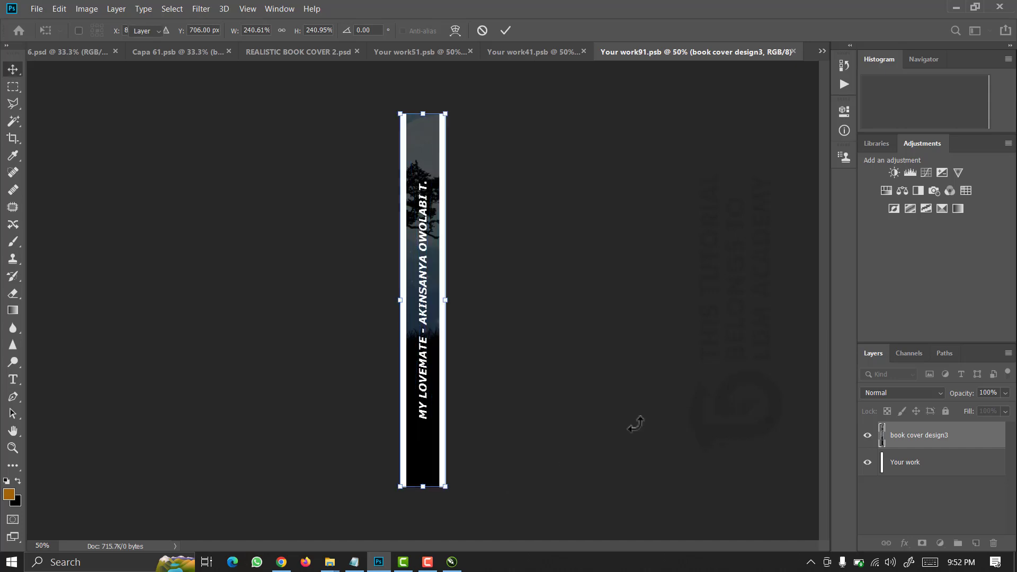
Delete the white Your work layer and save the spine smart object.
click(921, 474)
key(Delete)
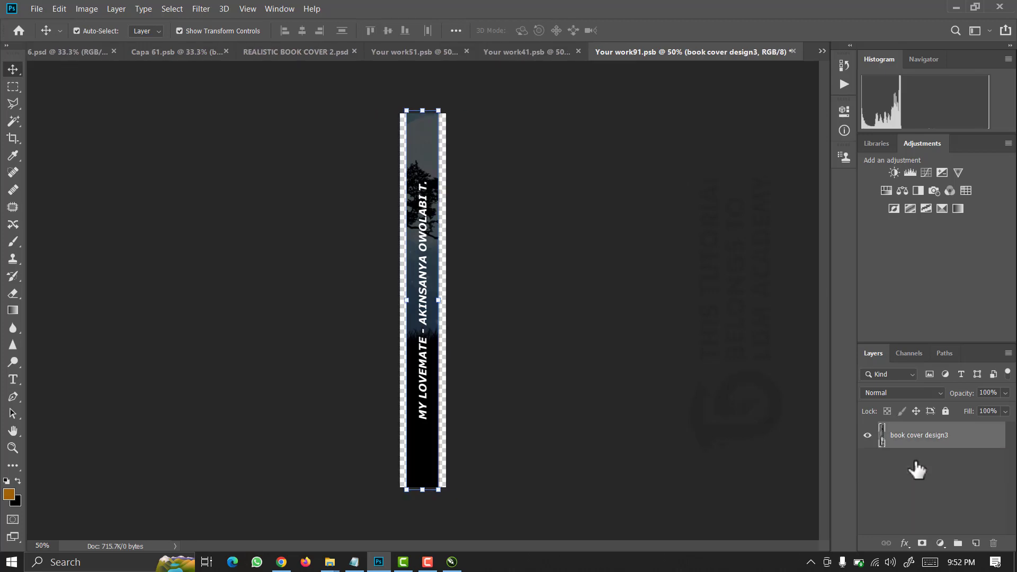
key(ctrl+s)
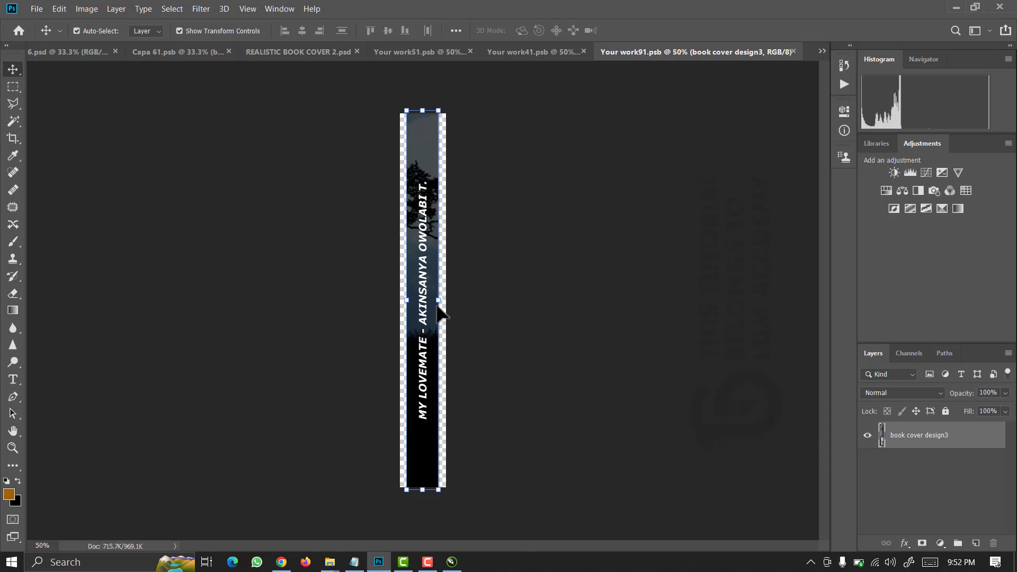
Return to REALISTIC BOOK COVER 2 and zoom in to inspect the new MY LOVEMATE spine, then zoom out.
click(304, 52)
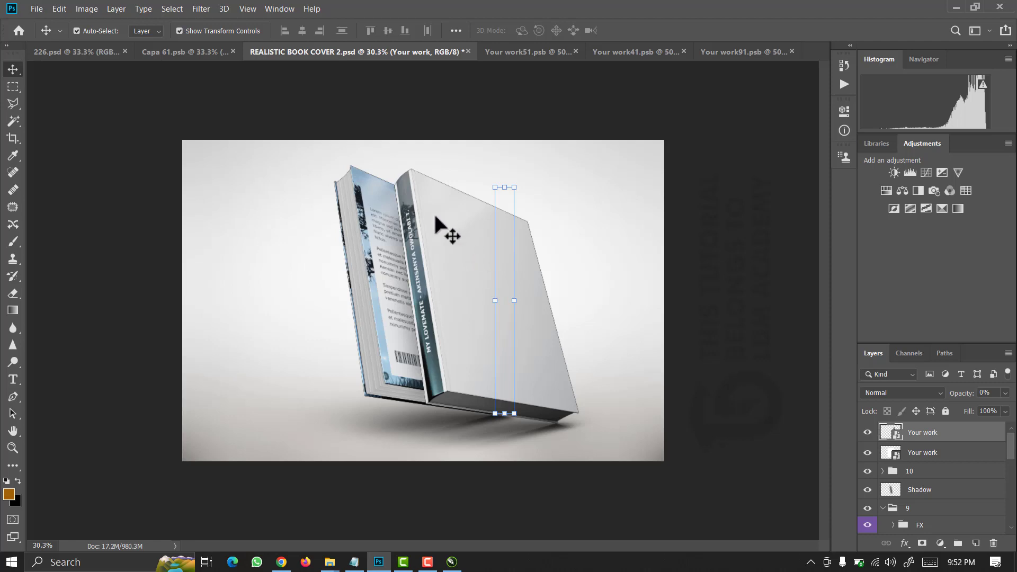
scroll(451, 357, up, 1)
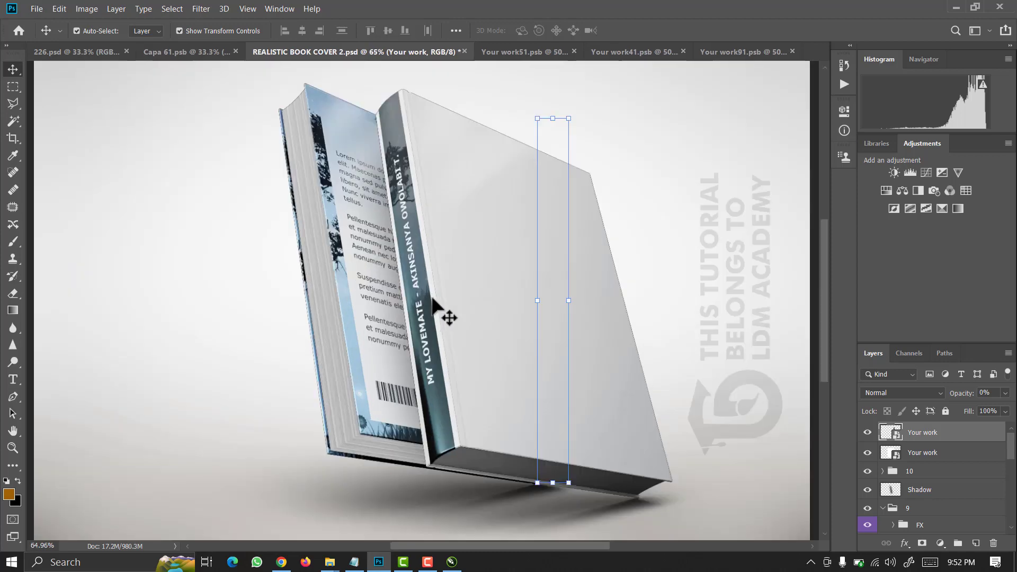
scroll(433, 300, up, 2)
scroll(431, 339, up, 1)
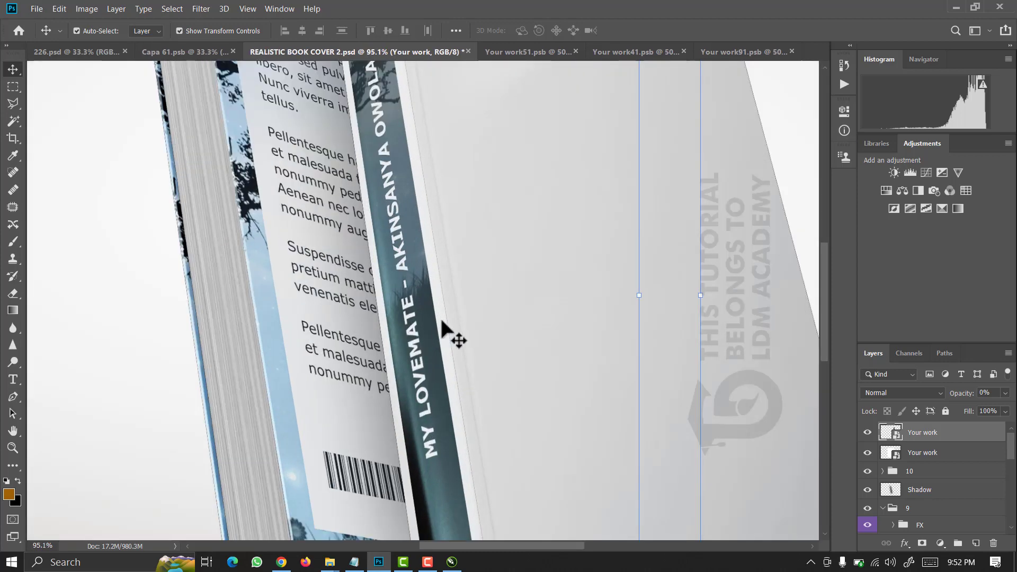
scroll(430, 339, up, 1)
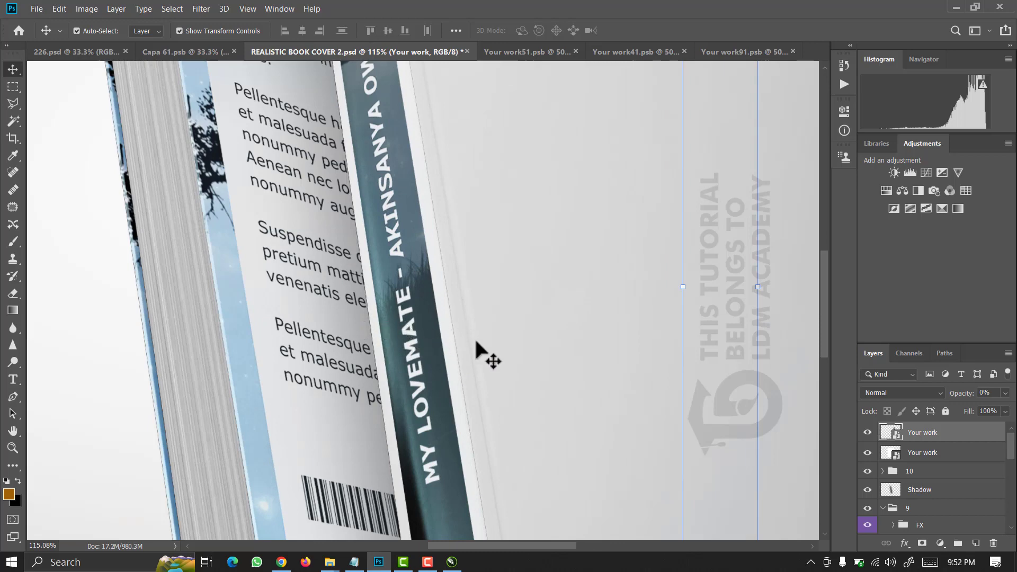
scroll(456, 367, down, 2)
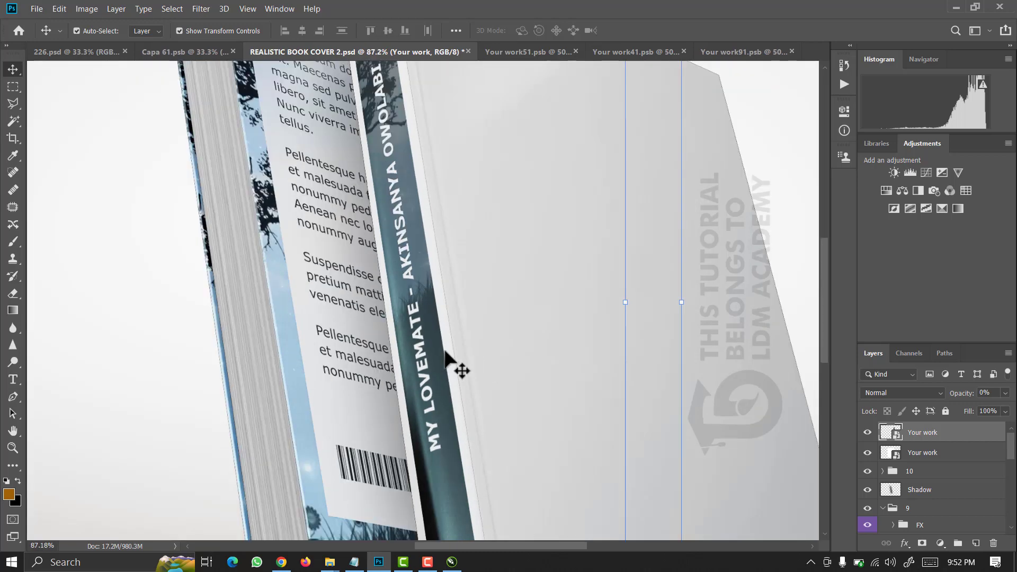
scroll(396, 313, up, 2)
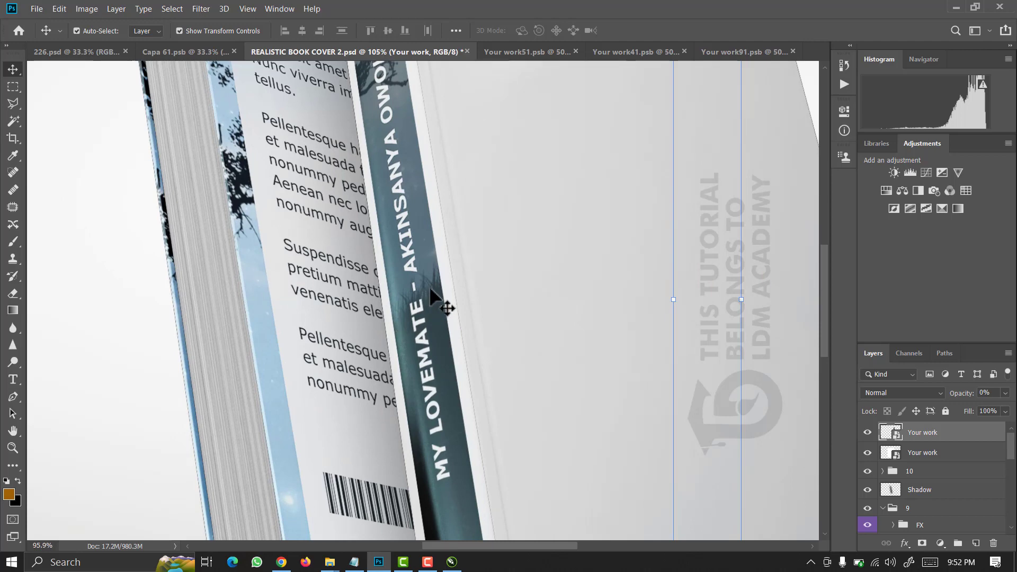
scroll(430, 289, down, 1)
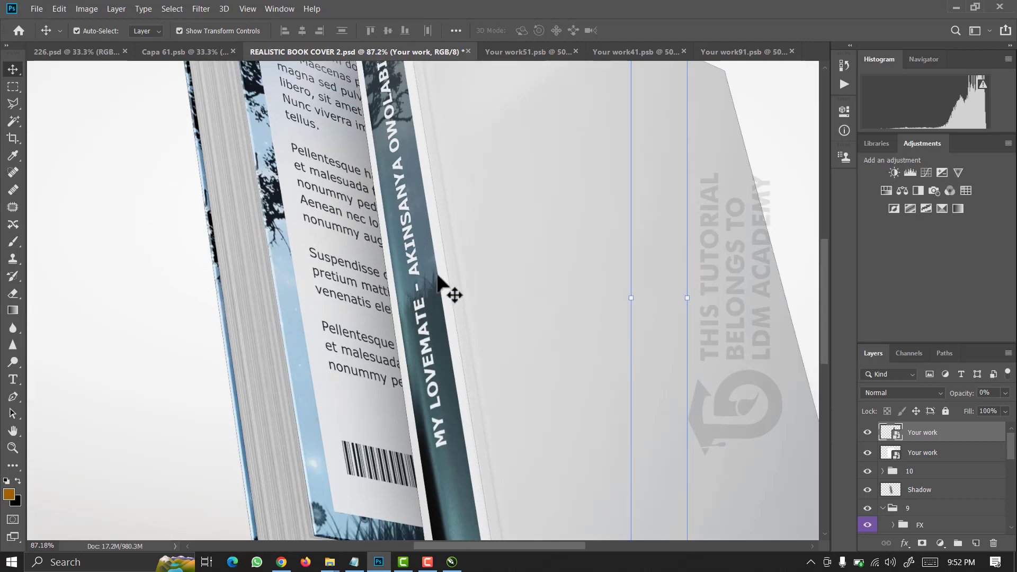
scroll(440, 272, down, 1)
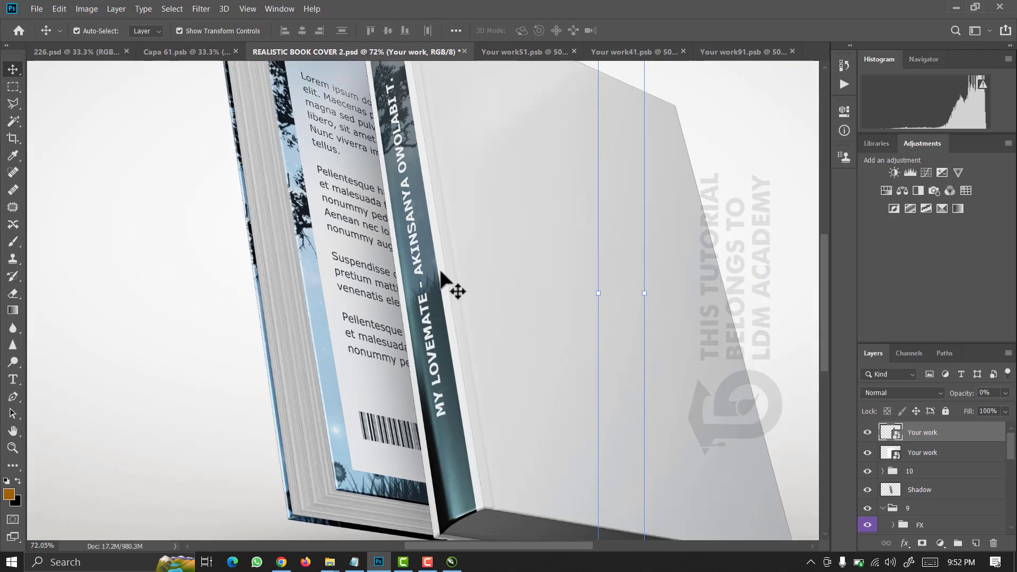
scroll(441, 273, down, 2)
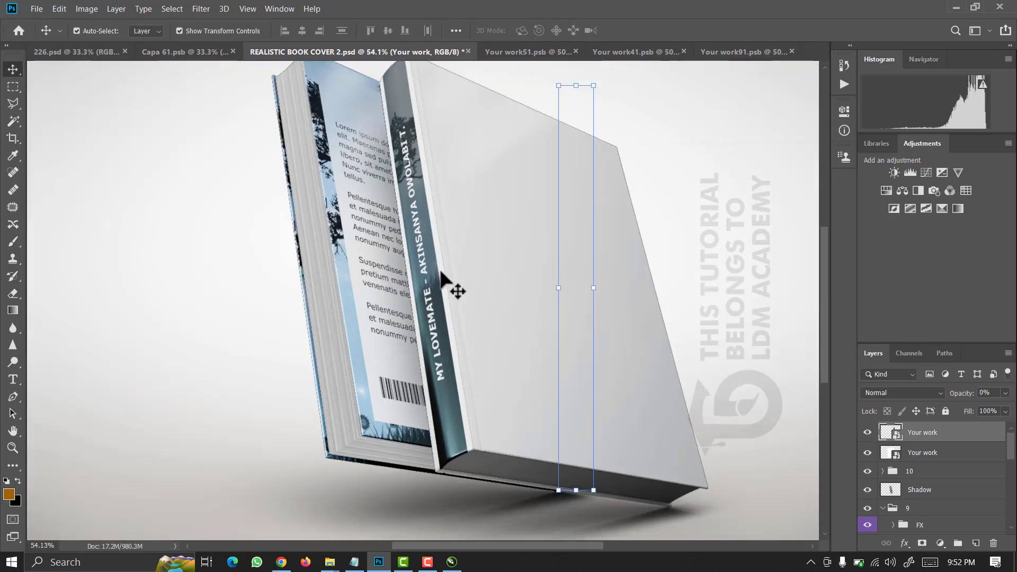
scroll(441, 273, down, 1)
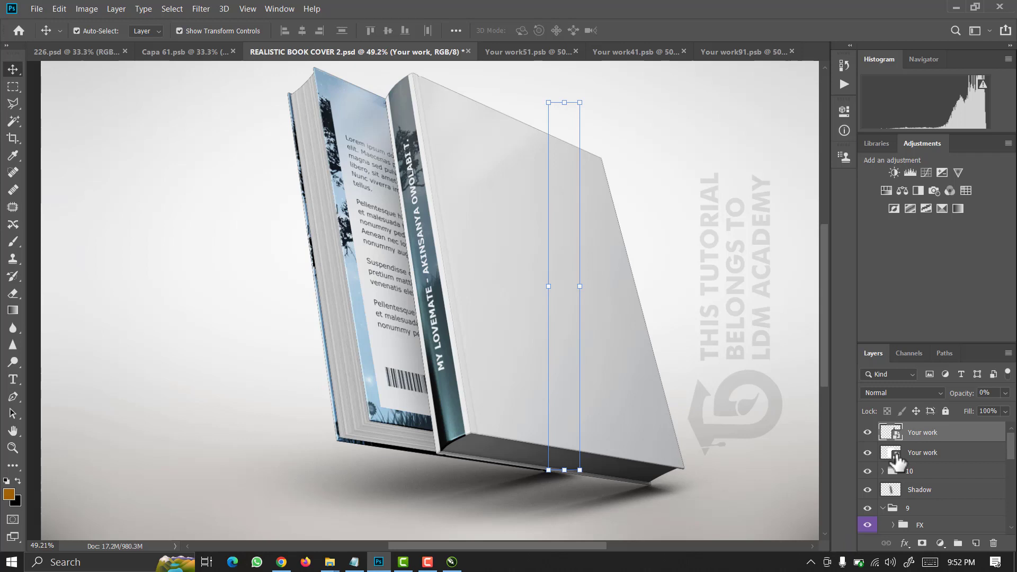
Open the front cover smart object, place book cover design1 scaled to fill the page, and save.
double_click(896, 460)
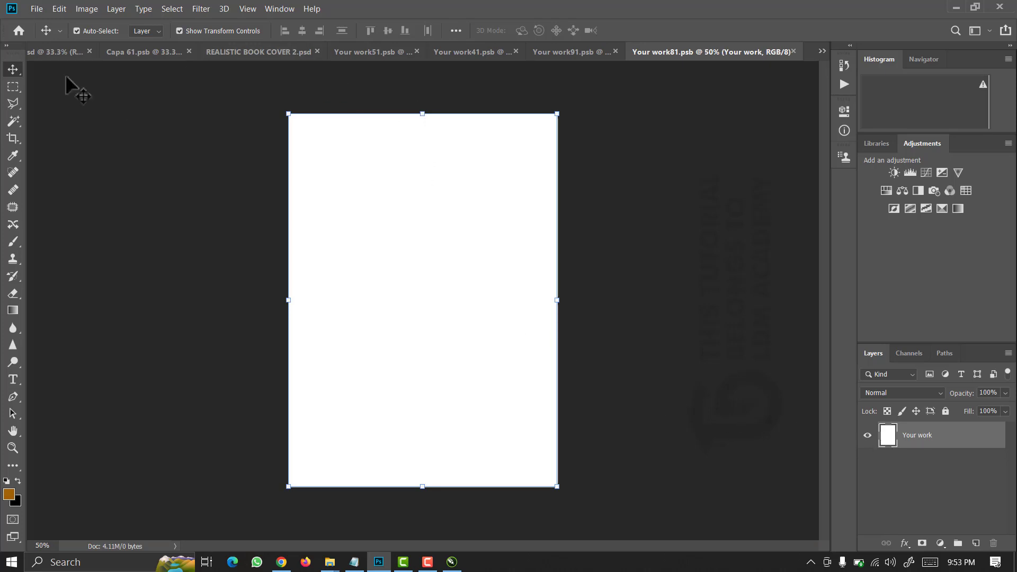
click(36, 7)
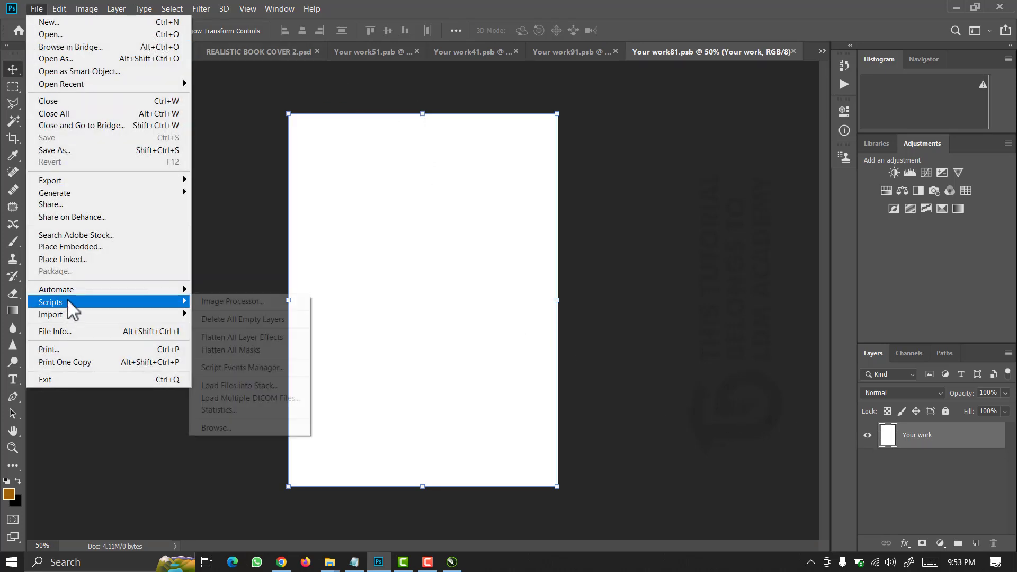
click(82, 248)
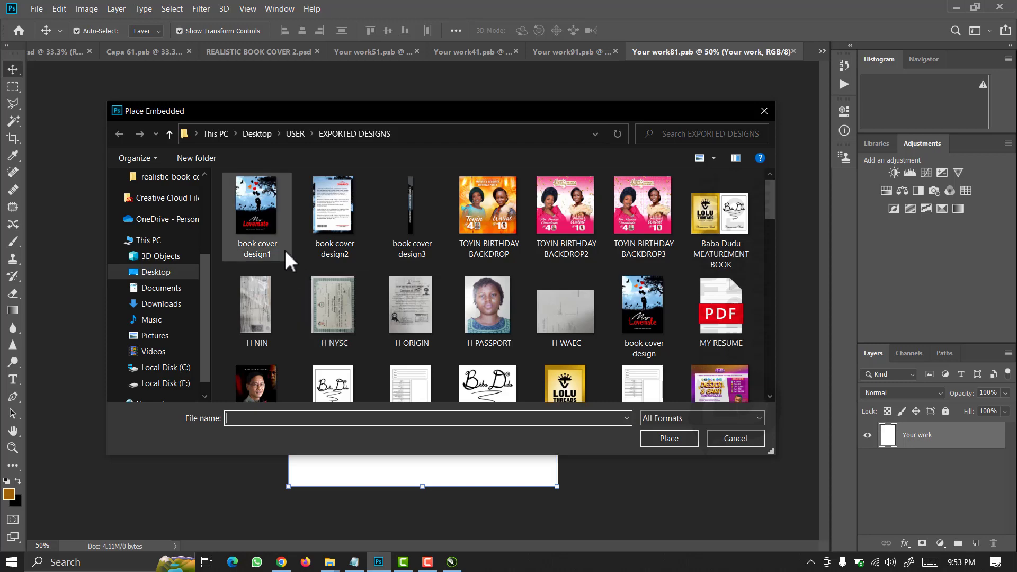
click(255, 219)
click(668, 439)
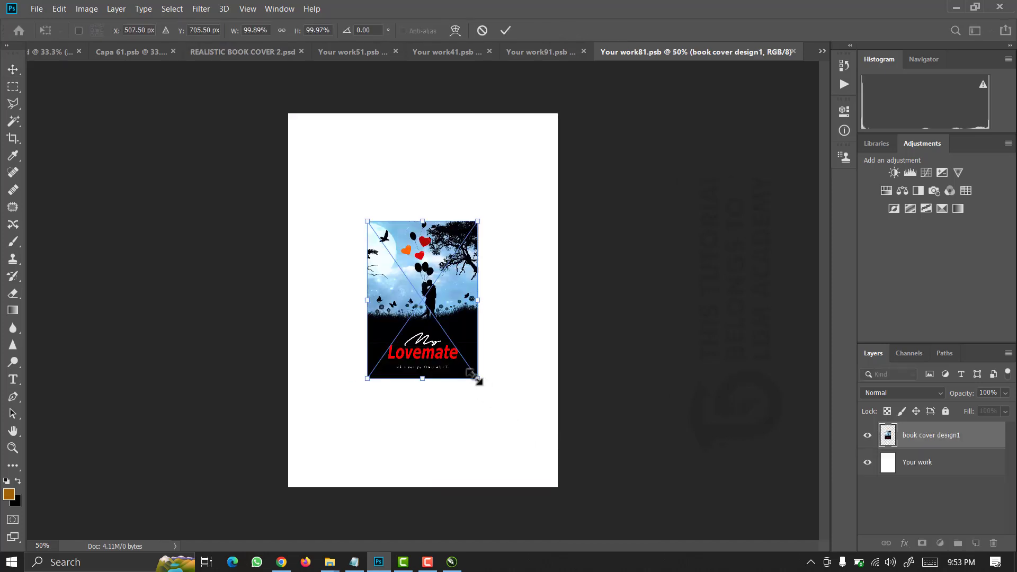
drag(483, 384, 563, 496)
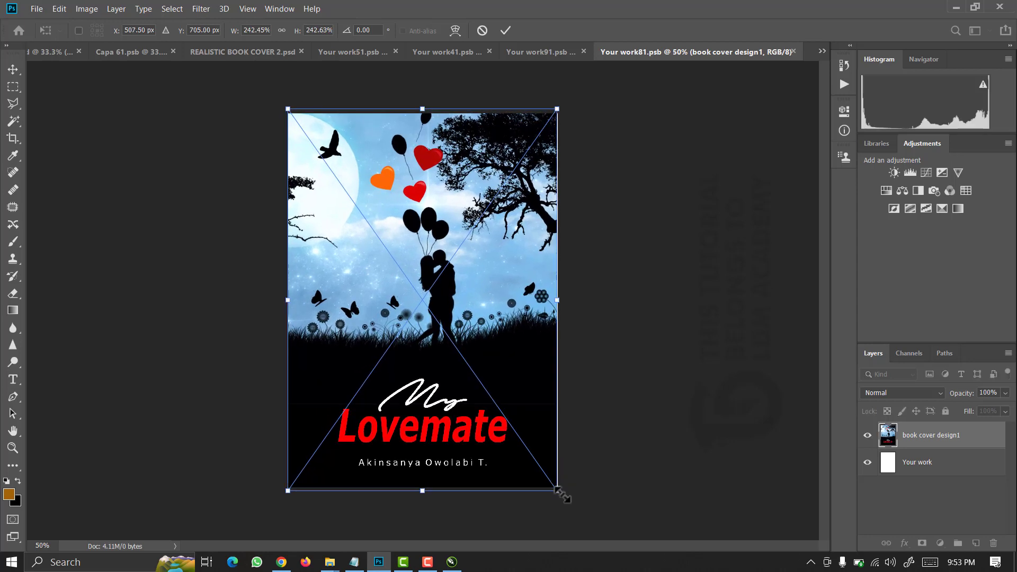
key(Return)
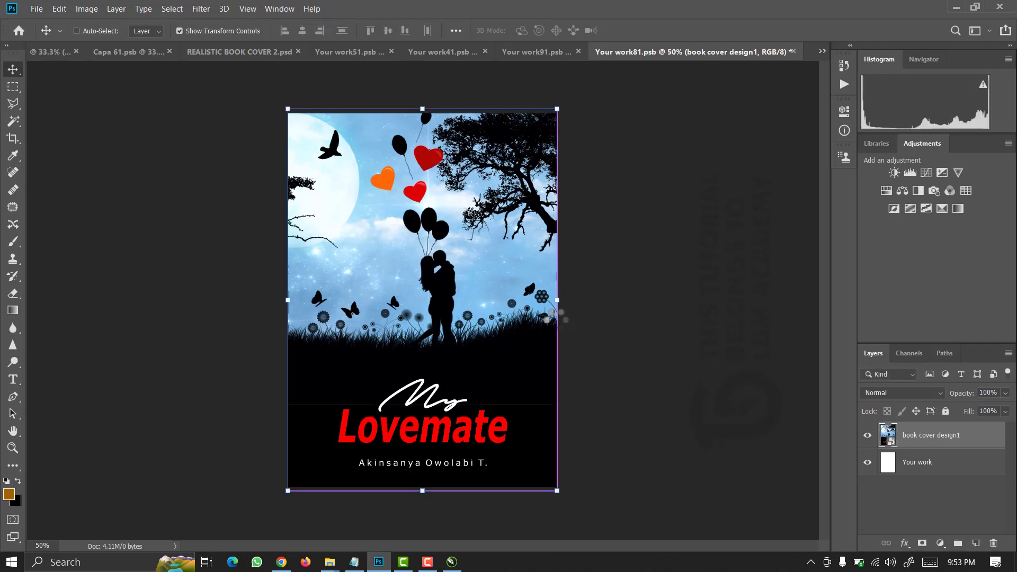
key(ctrl+s)
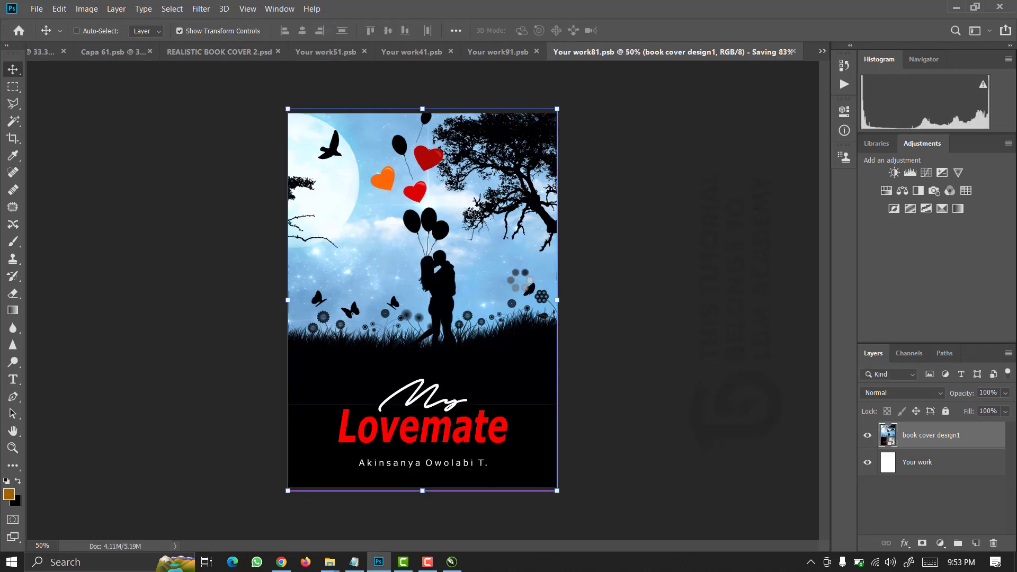
Switch to REALISTIC BOOK COVER 2, select layer 15, and scroll the Layers panel to the FX, Reflection and Specular groups.
click(228, 53)
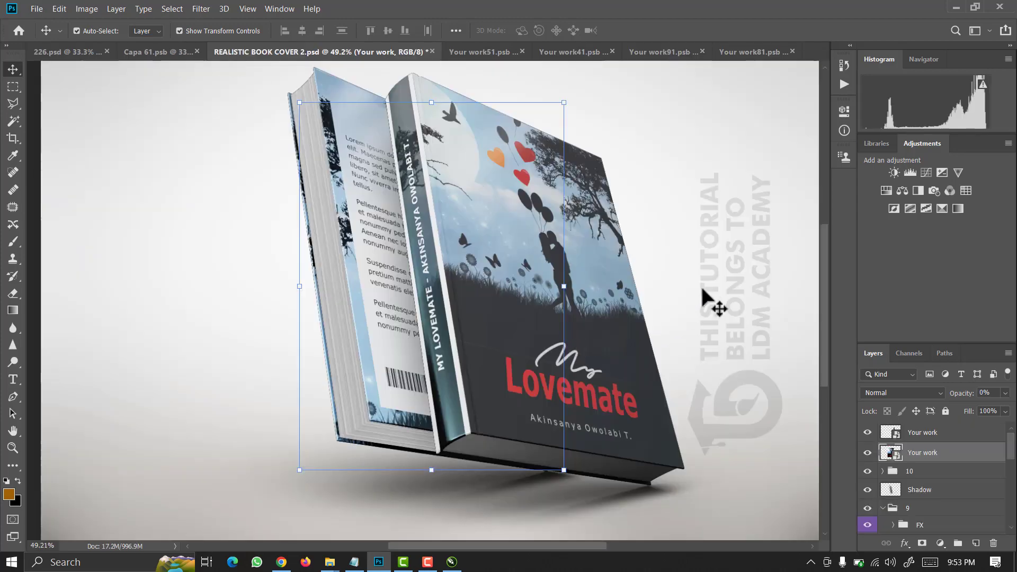
click(707, 296)
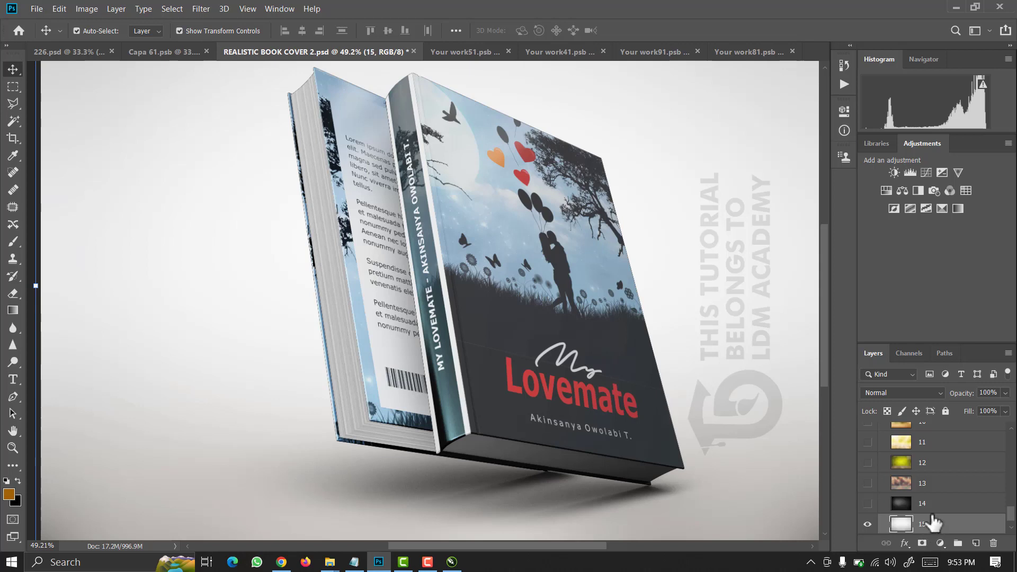
scroll(932, 519, up, 2)
scroll(952, 519, up, 3)
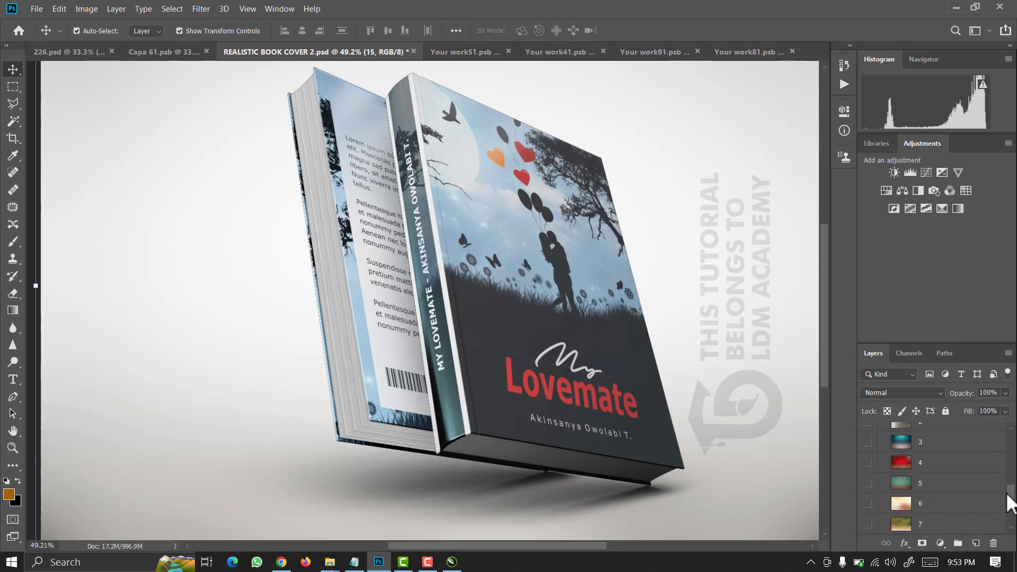
drag(1011, 497, 1011, 441)
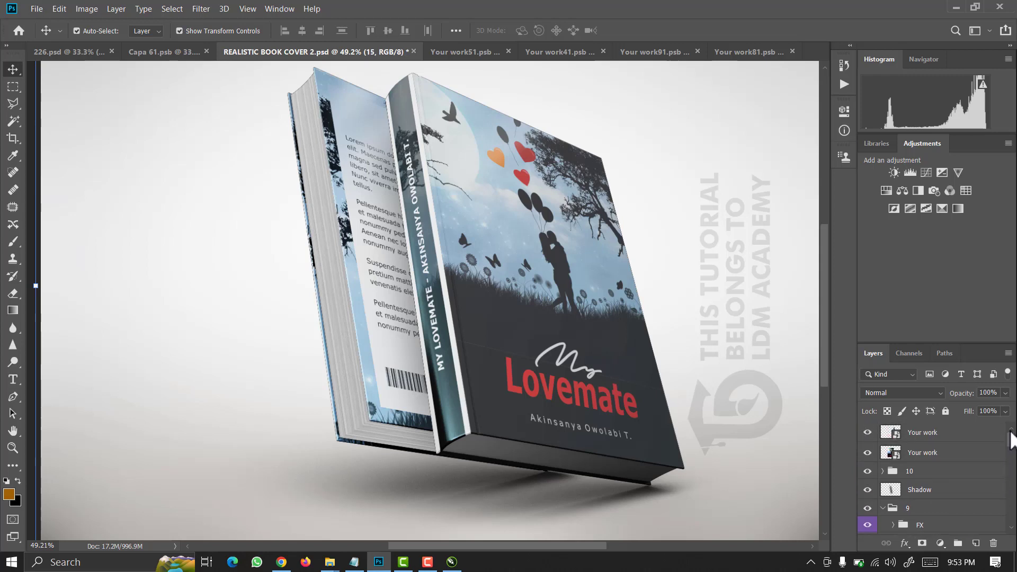
scroll(1012, 445, down, 3)
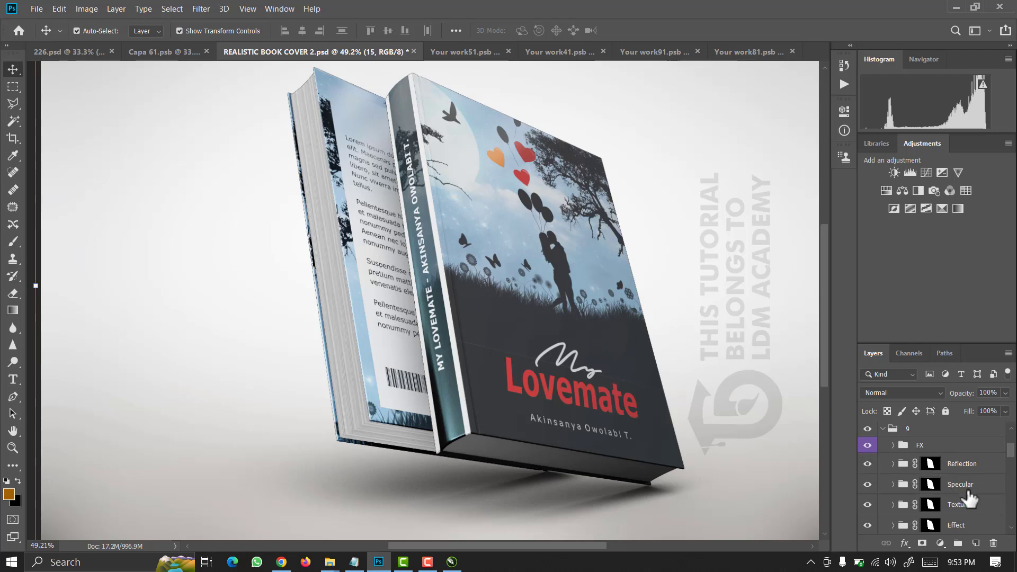
Switch off the Reflection, Specular and Effect layers, toggling Texture off and back on.
click(868, 463)
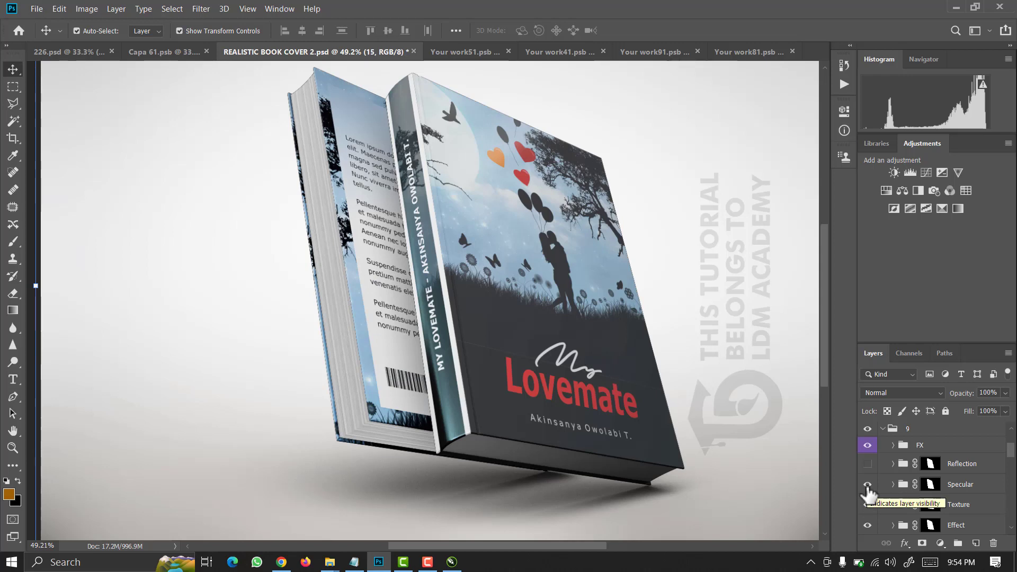
click(867, 484)
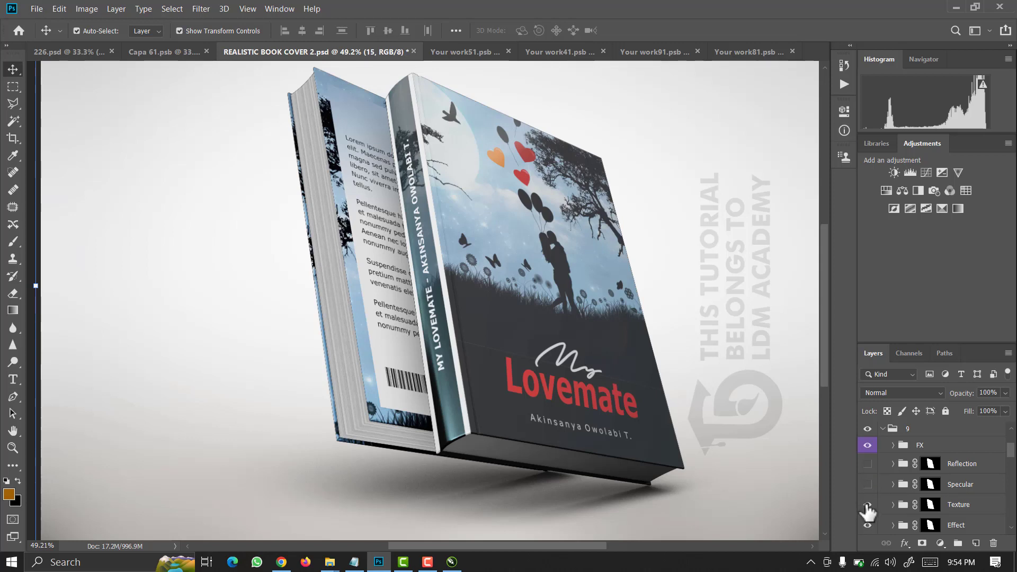
click(867, 506)
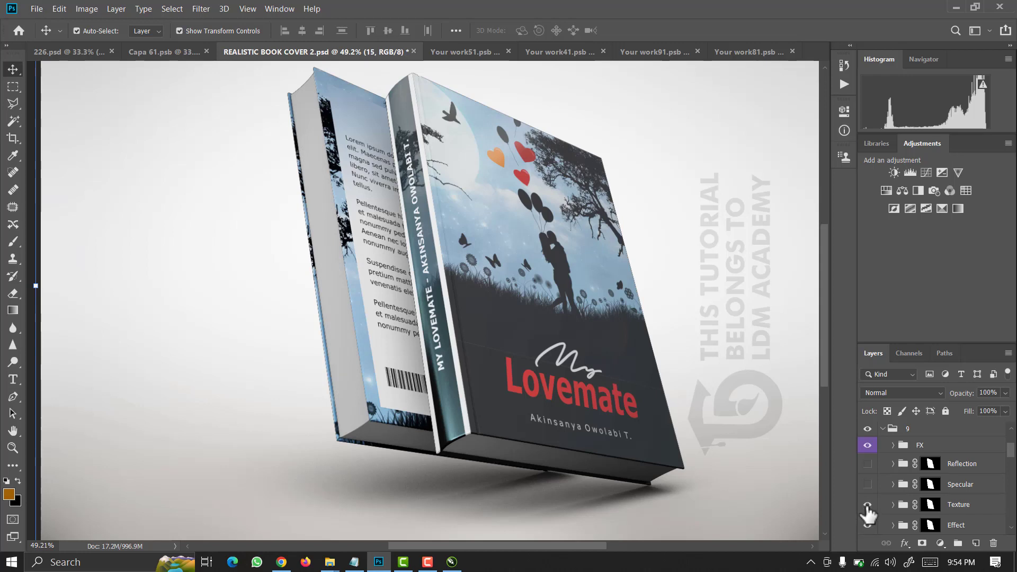
click(867, 506)
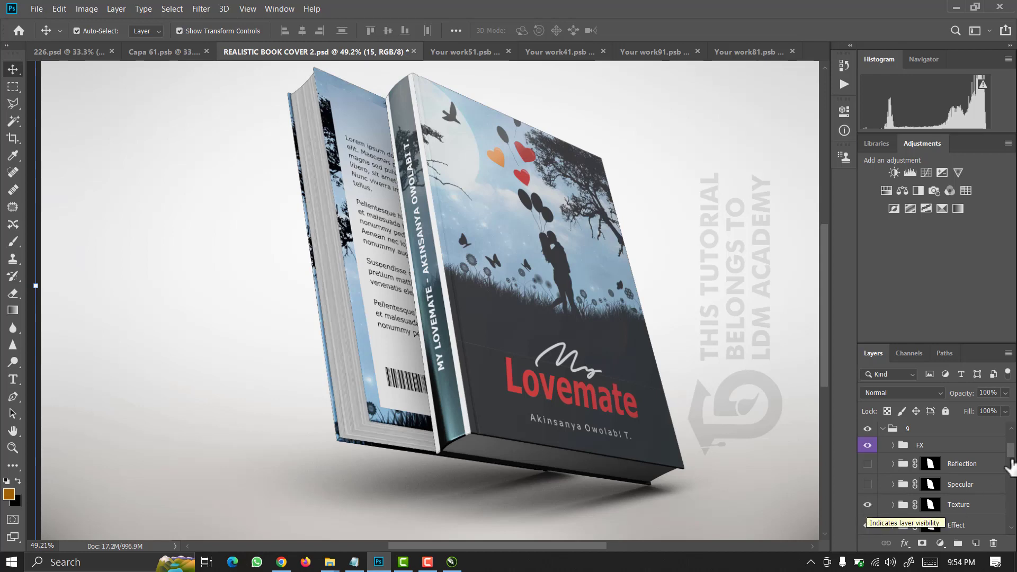
scroll(1012, 460, down, 3)
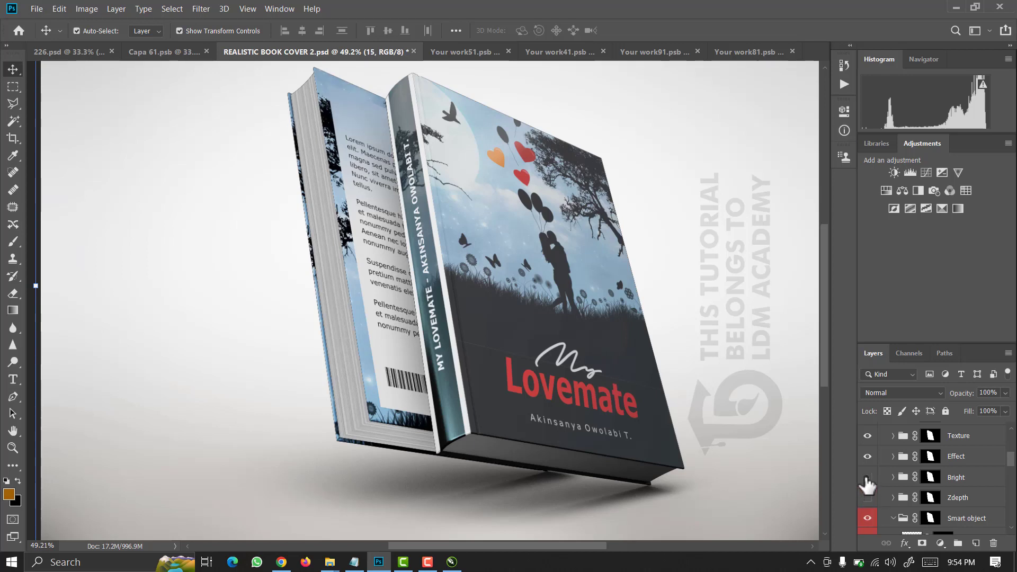
click(867, 456)
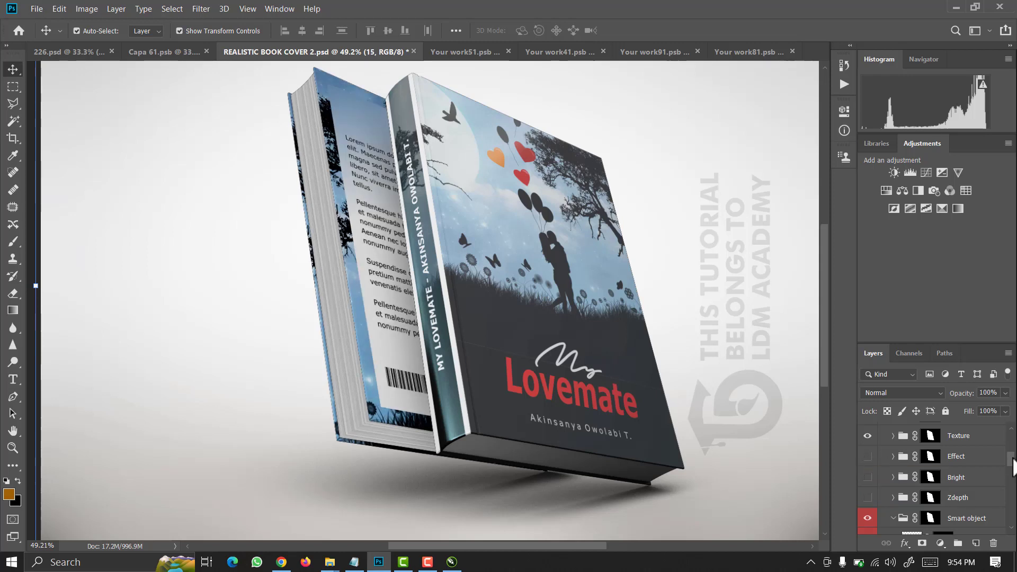
drag(1012, 466, 1013, 486)
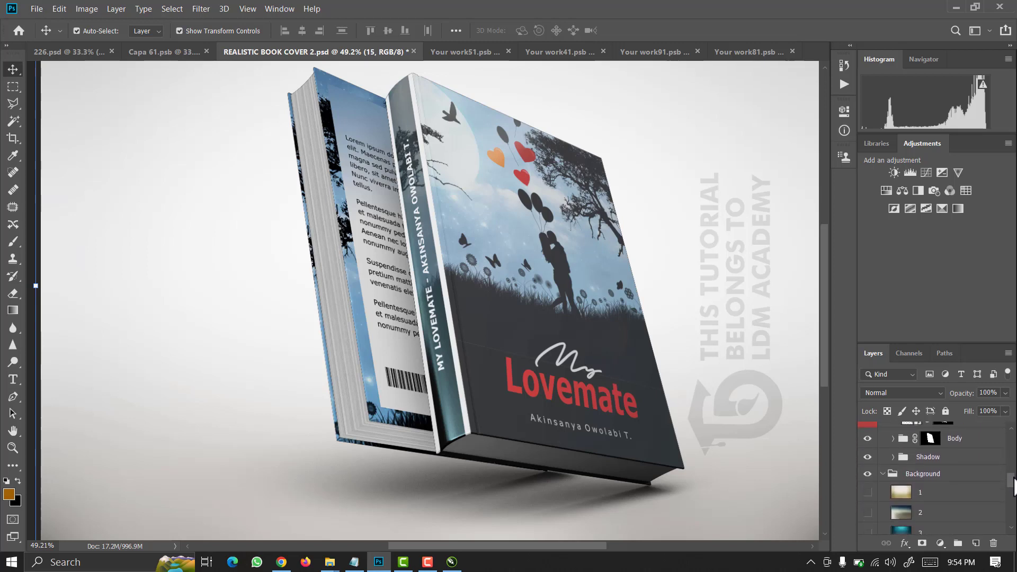
click(866, 473)
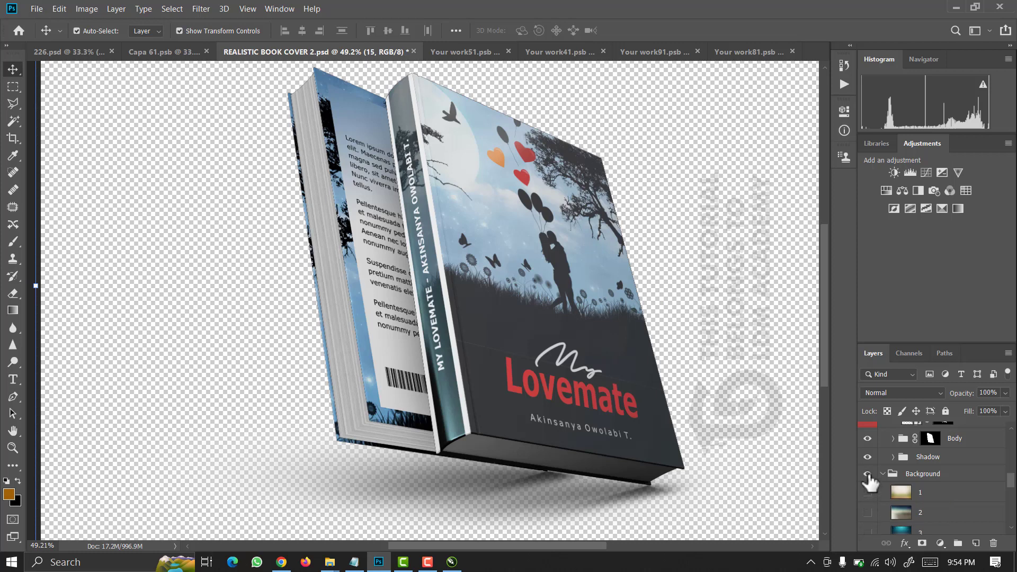
click(867, 475)
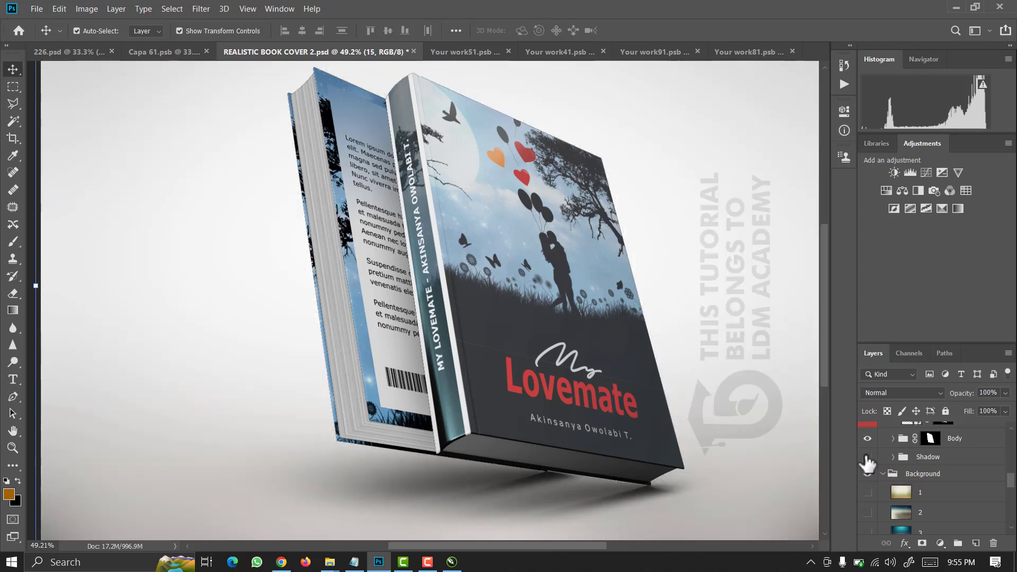
click(867, 457)
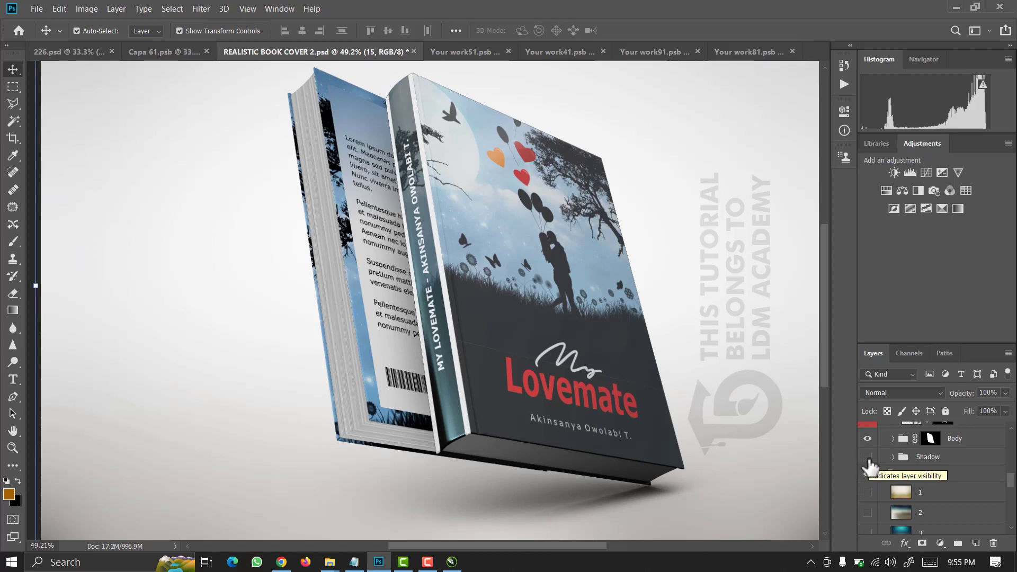
click(868, 457)
click(867, 473)
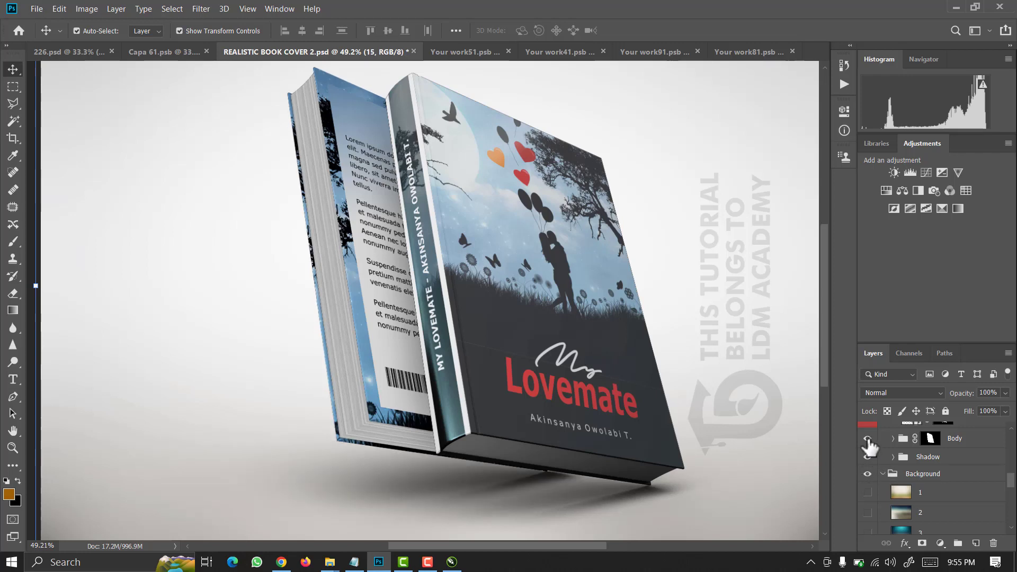
click(868, 438)
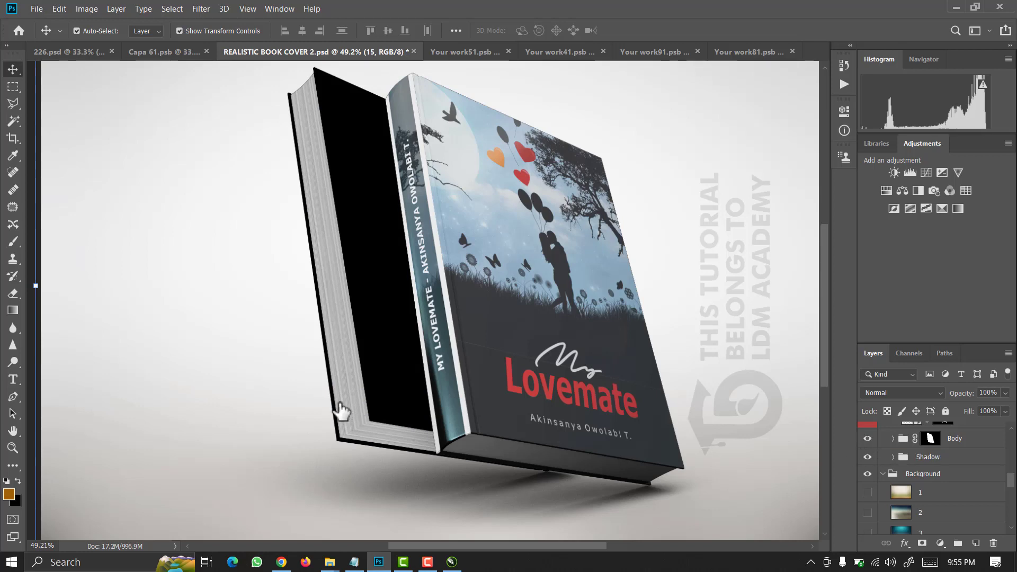
Expand the Body group, briefly hide and reshow it, then collapse it again.
click(893, 439)
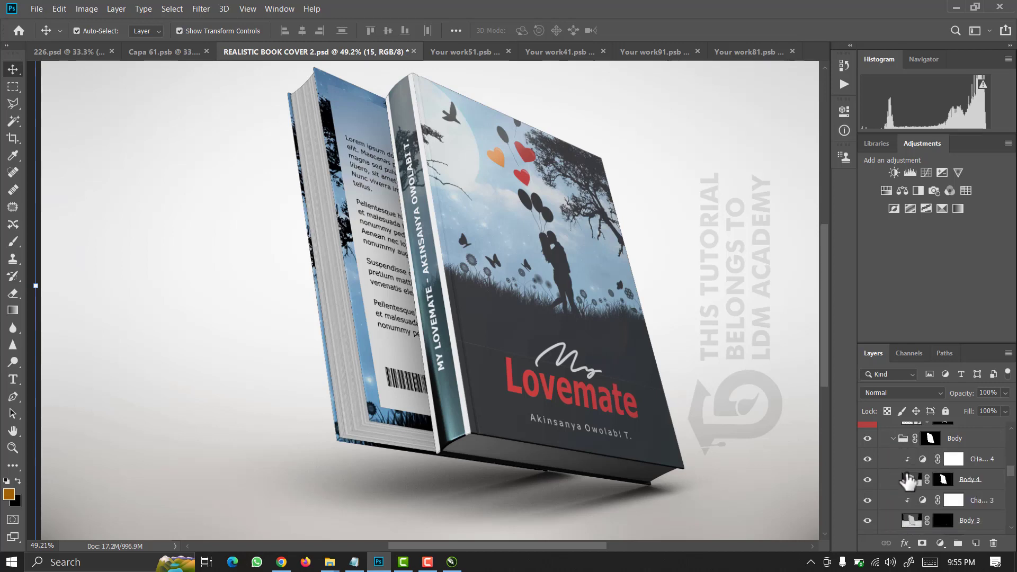
click(867, 438)
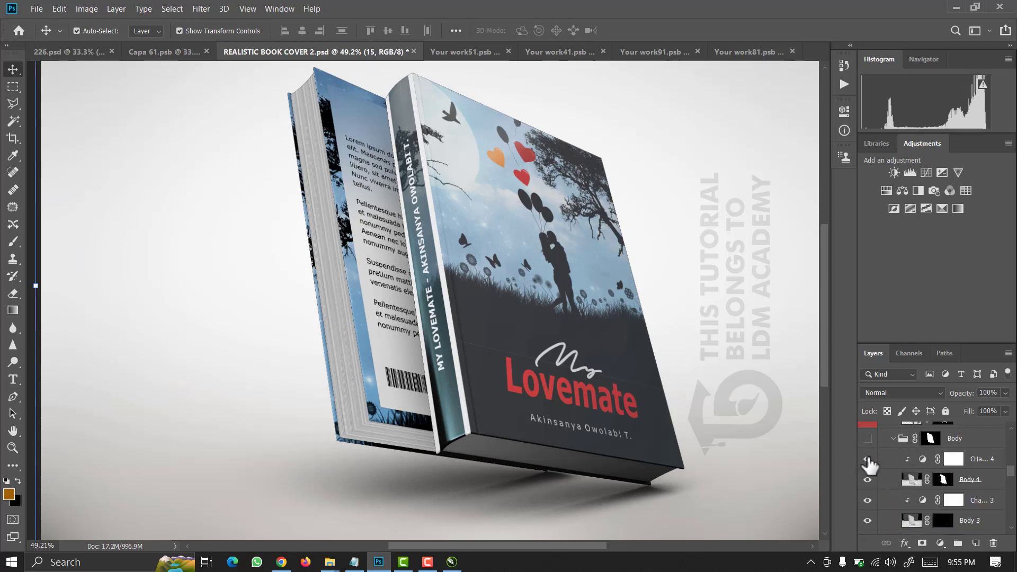
click(867, 475)
scroll(879, 511, up, 2)
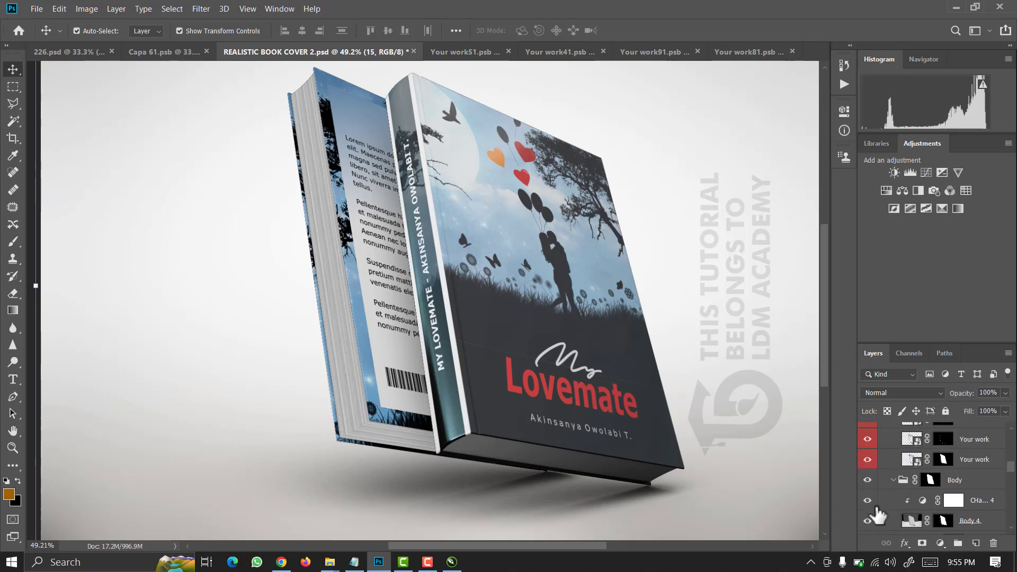
scroll(877, 514, down, 1)
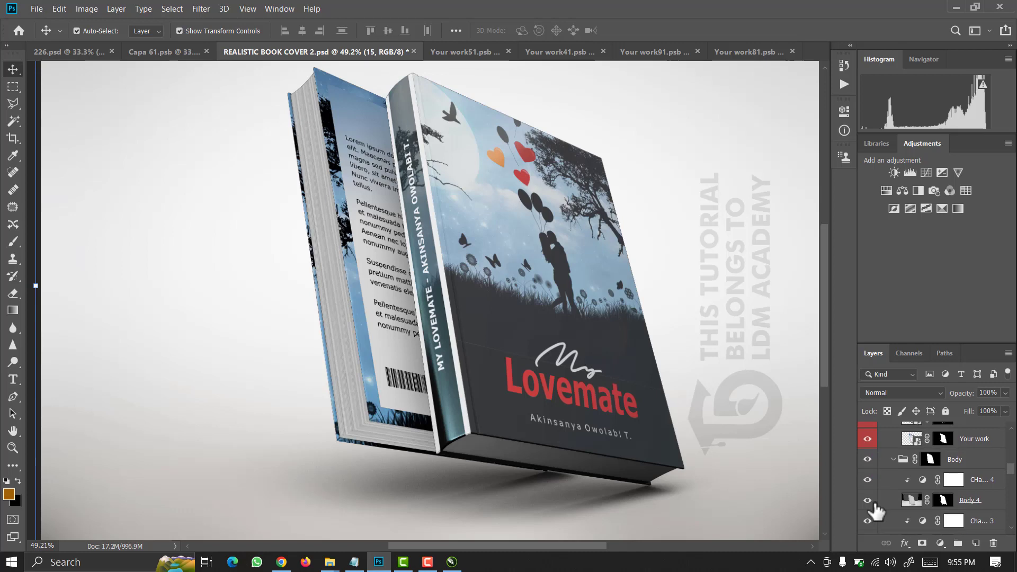
click(892, 460)
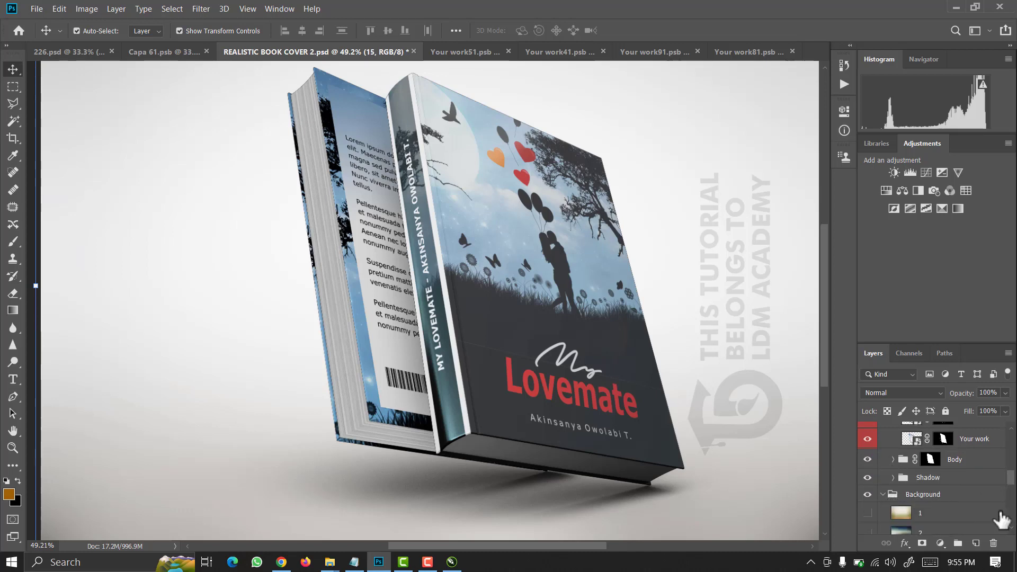
scroll(1013, 490, down, 4)
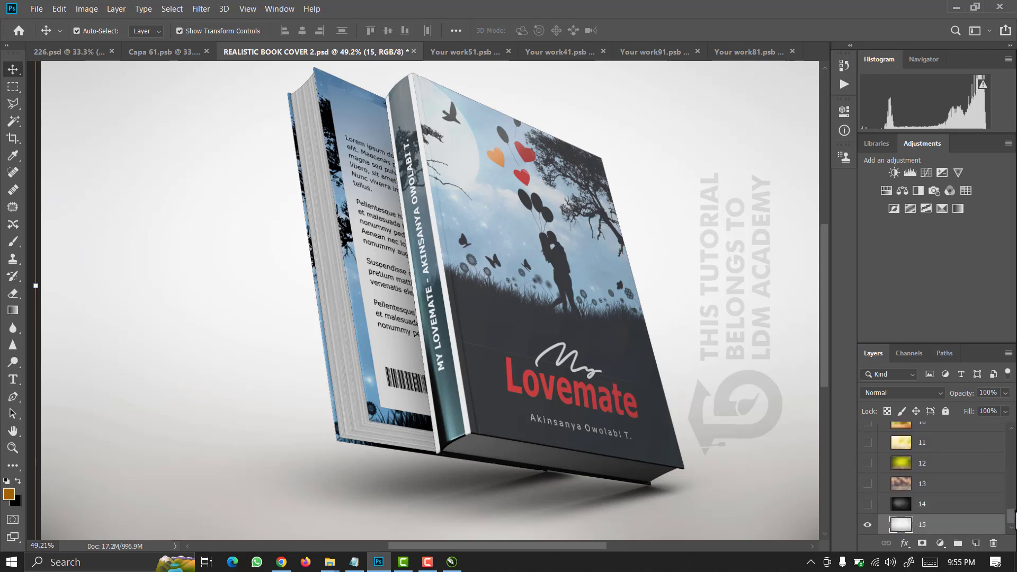
scroll(1013, 484, up, 4)
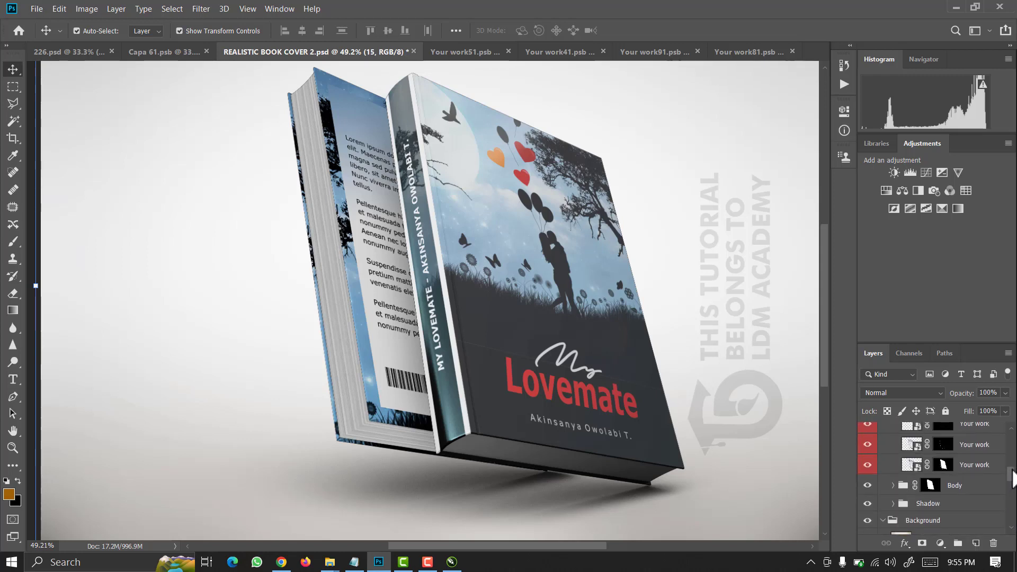
drag(1011, 469, 1011, 514)
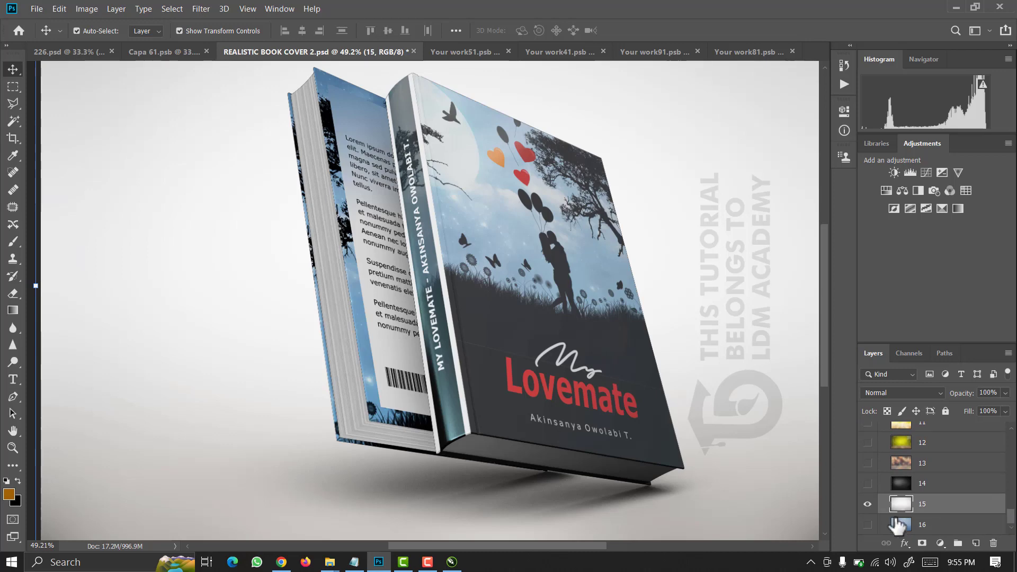
Cycle through the white, blue, dark, bokeh and yellow backgrounds, leaving layer 12's yellow visible.
click(867, 505)
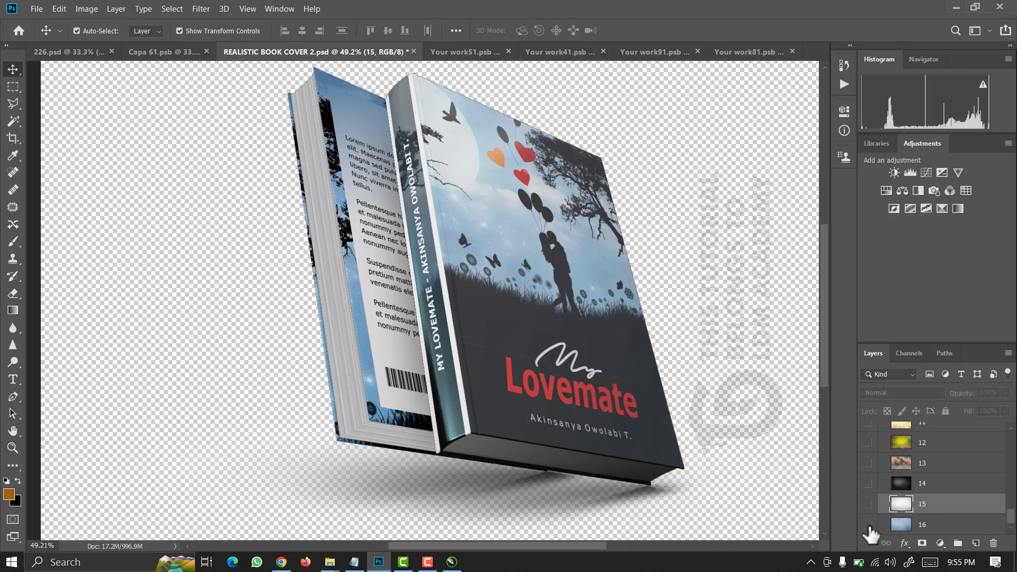
click(868, 525)
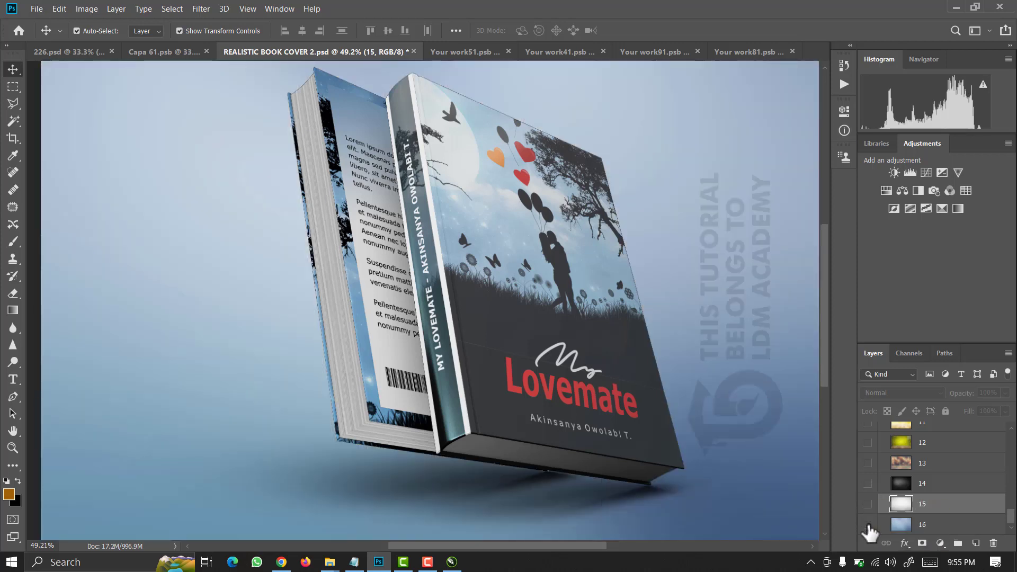
click(868, 525)
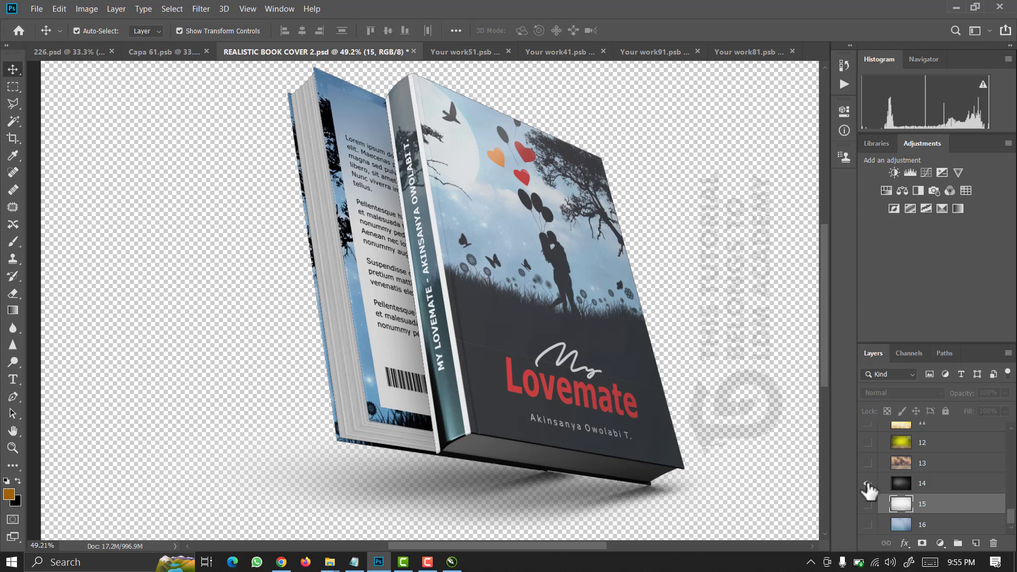
click(867, 484)
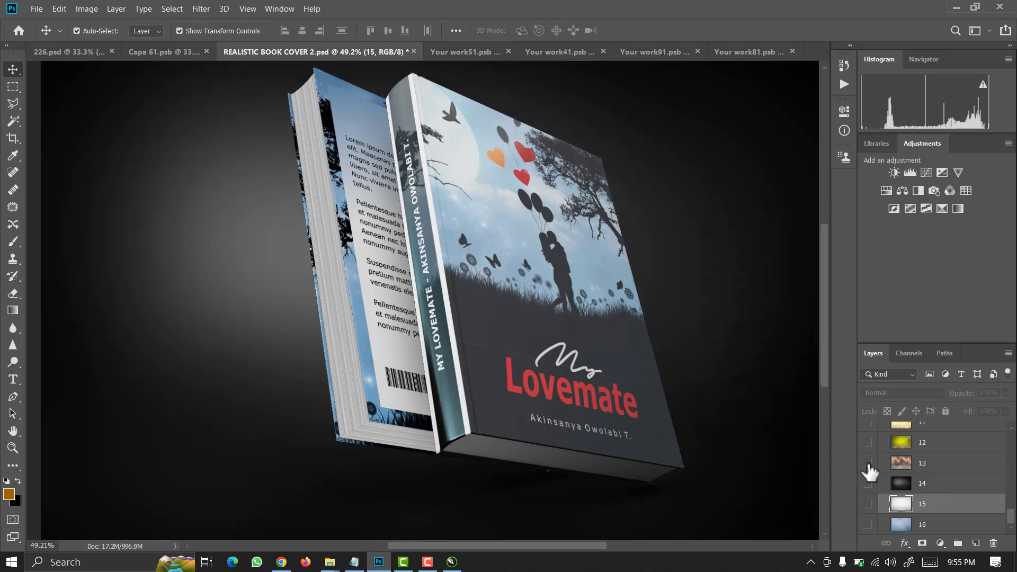
click(868, 464)
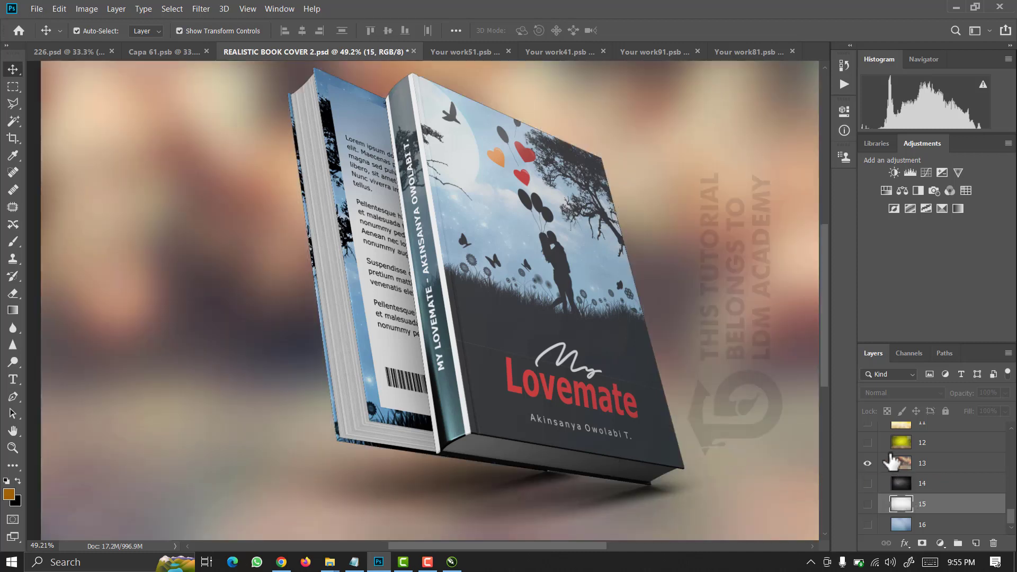
click(868, 442)
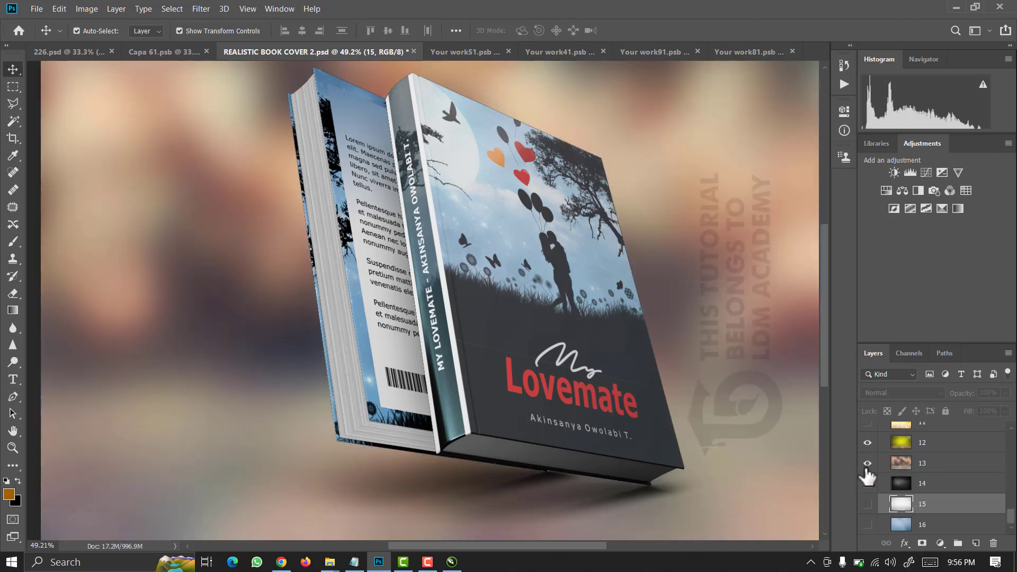
click(868, 464)
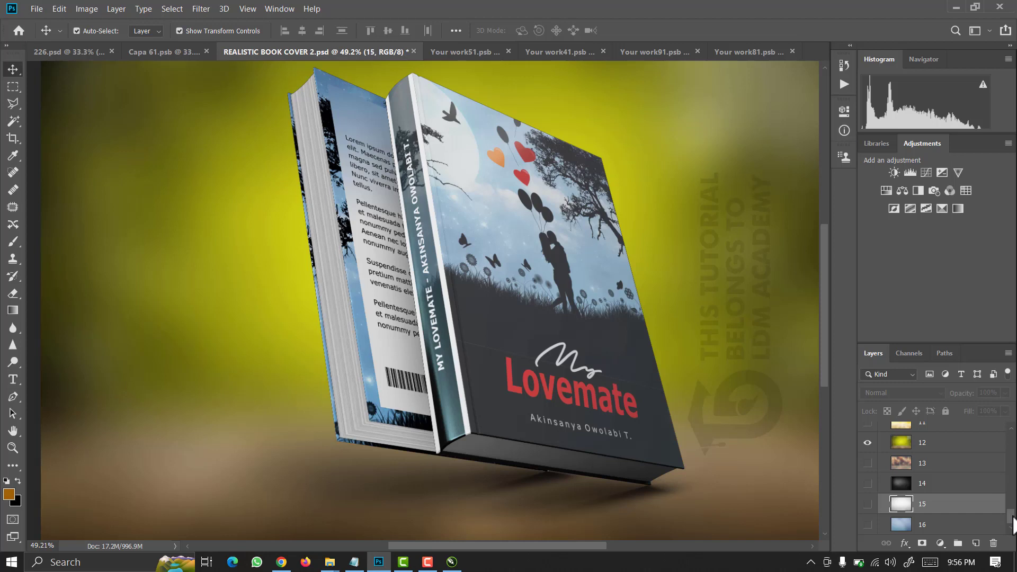
drag(1012, 525, 1012, 488)
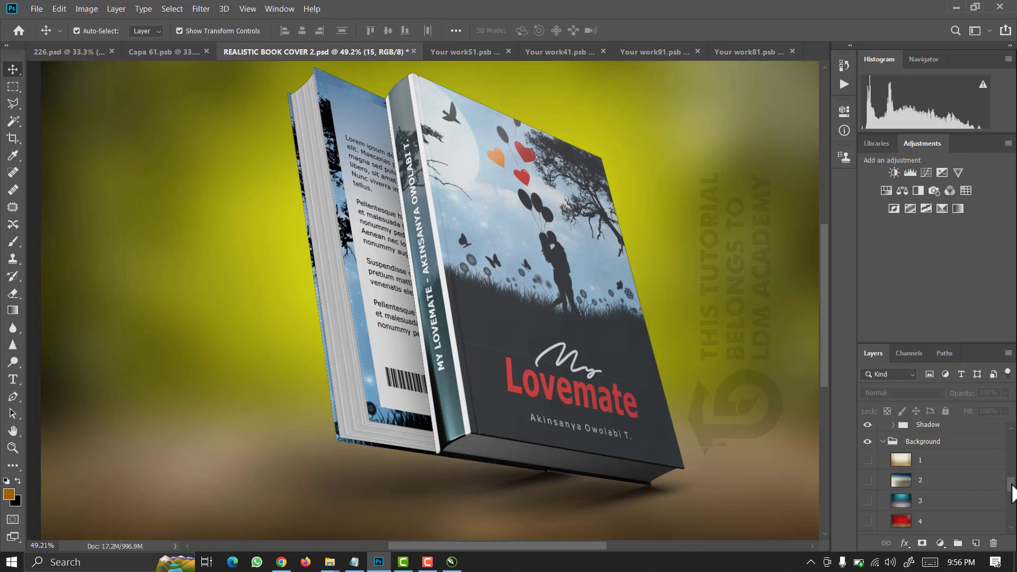
Turn on background layer 3's teal gradient and hide the cream and second background layers.
click(867, 461)
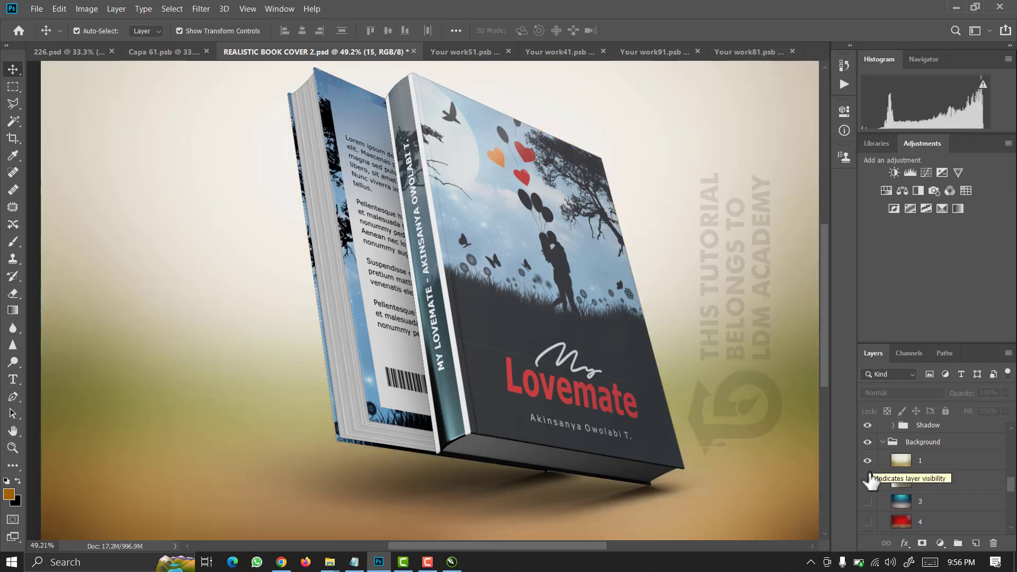
click(867, 501)
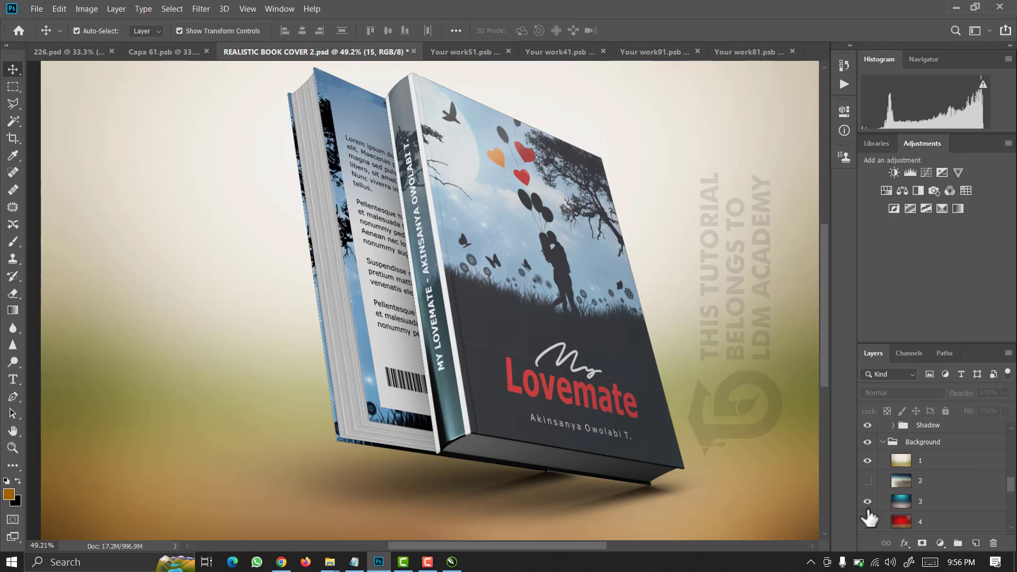
click(868, 461)
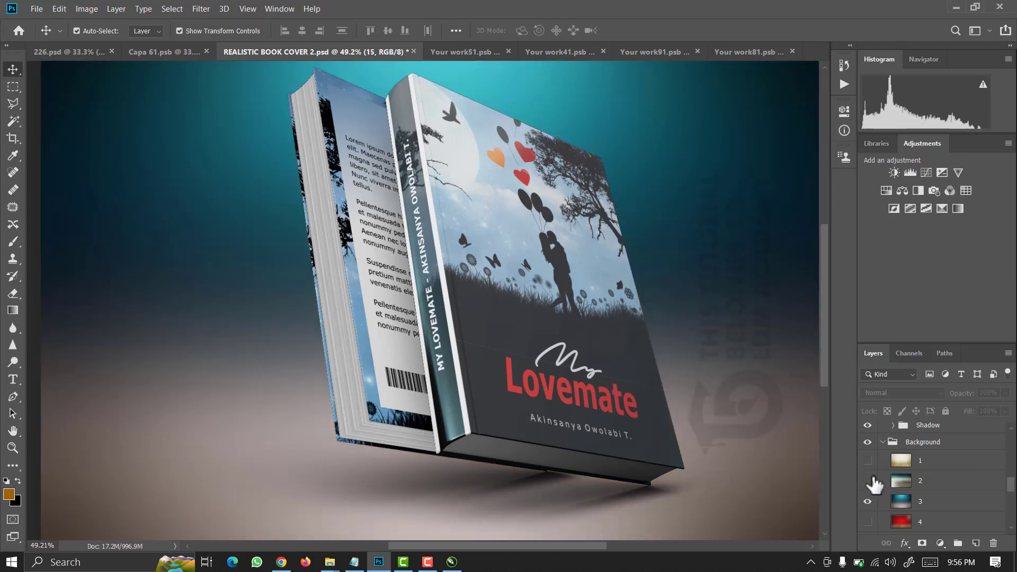
click(867, 480)
scroll(503, 363, down, 3)
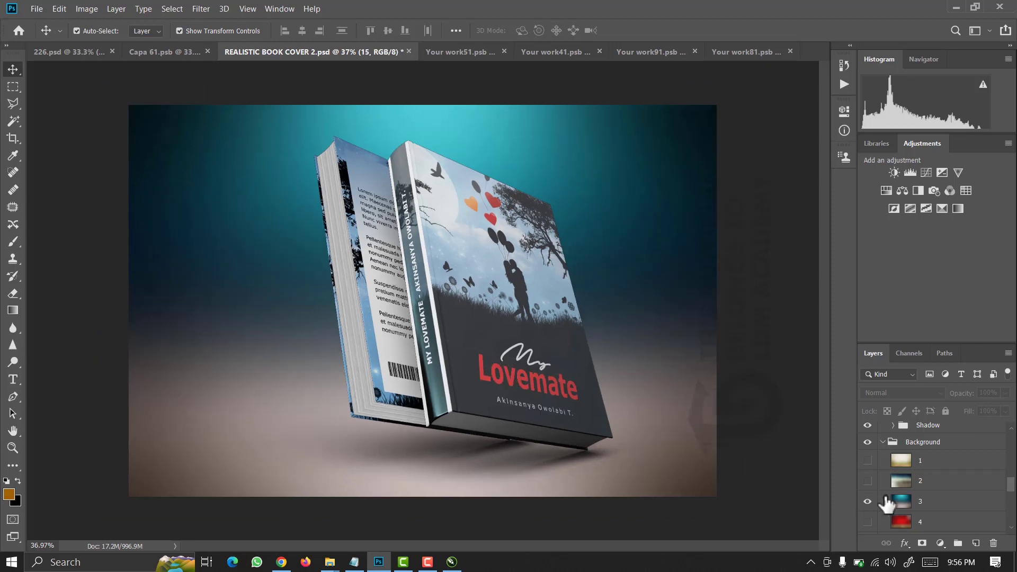
drag(1012, 489, 1011, 443)
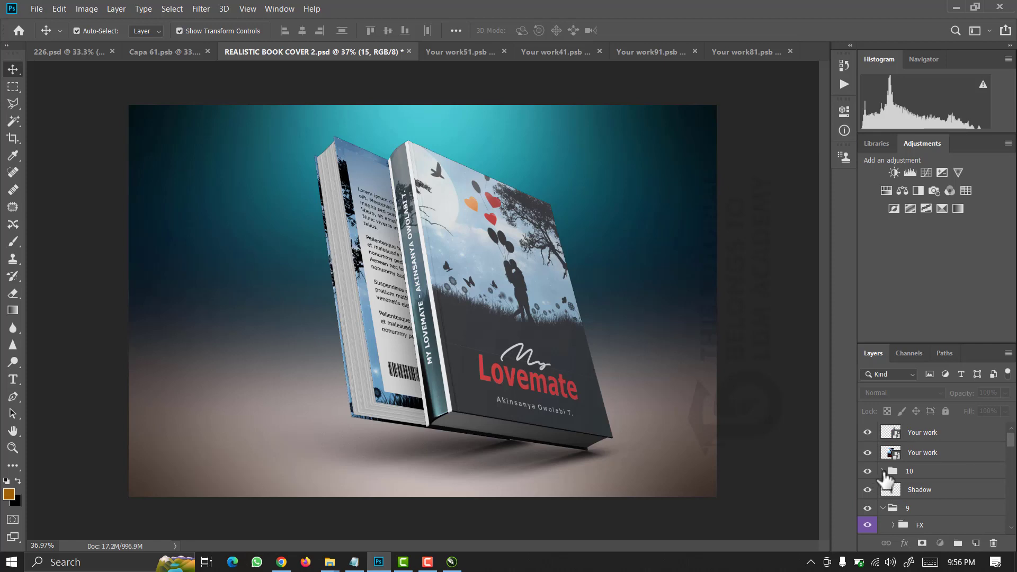
Expand group 10 and toggle the Reflection and Effect layers on and off to compare.
click(883, 472)
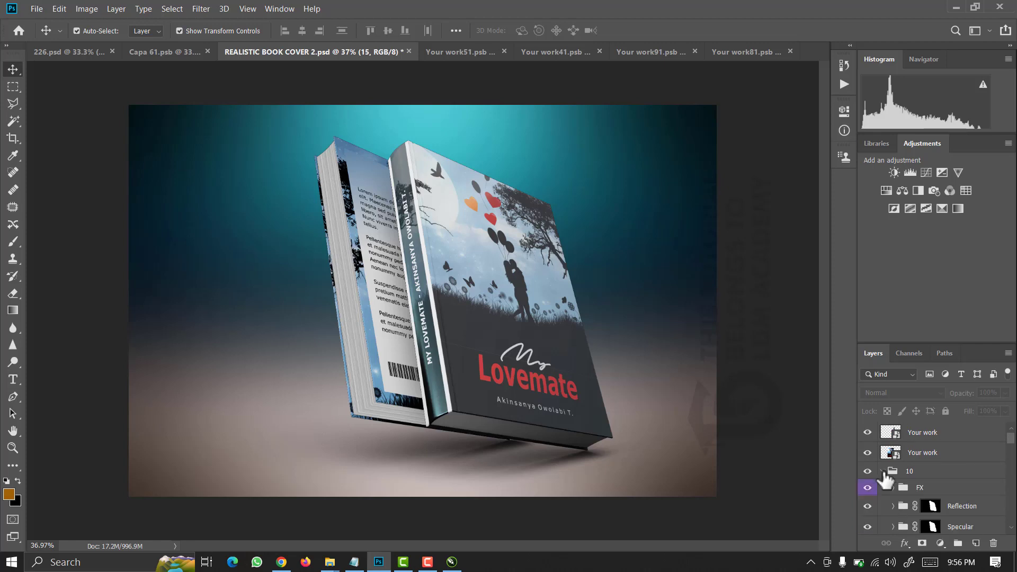
click(867, 507)
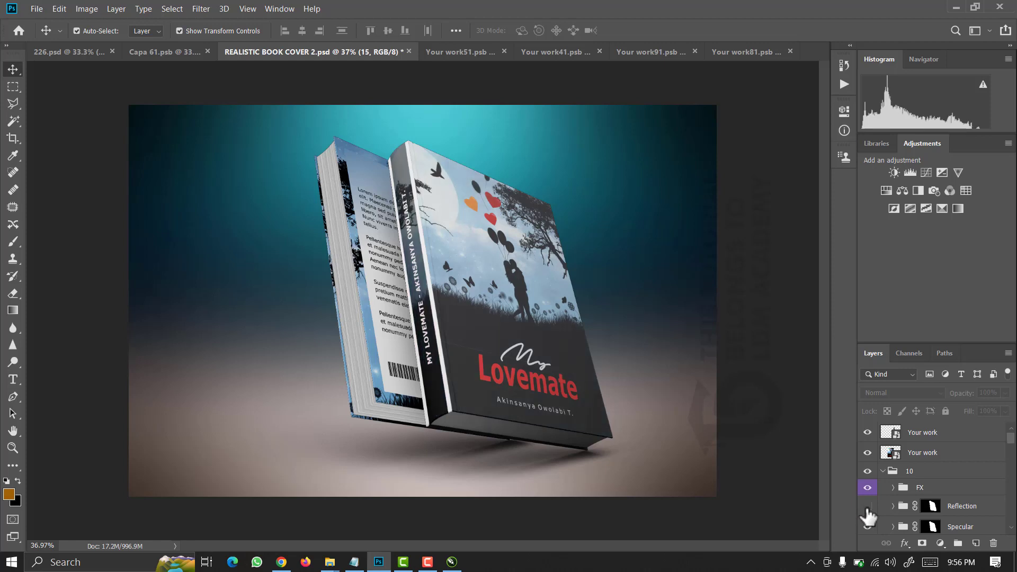
click(868, 507)
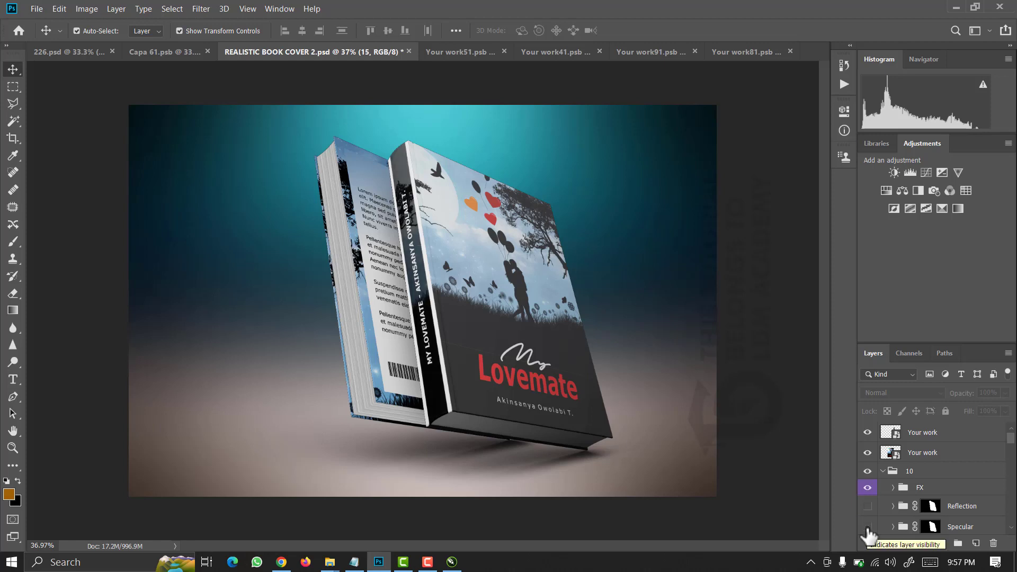
scroll(1011, 446, down, 3)
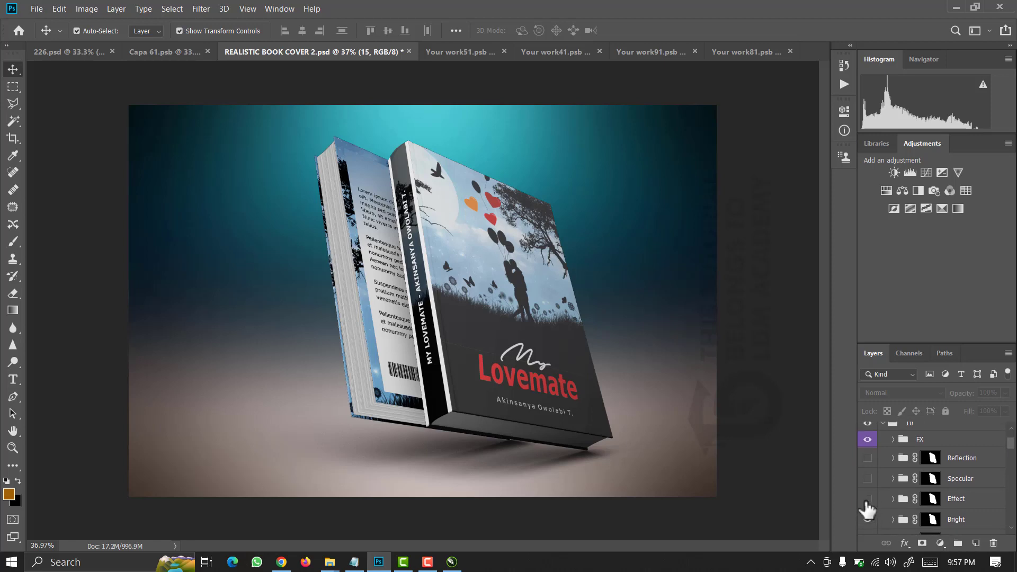
click(866, 500)
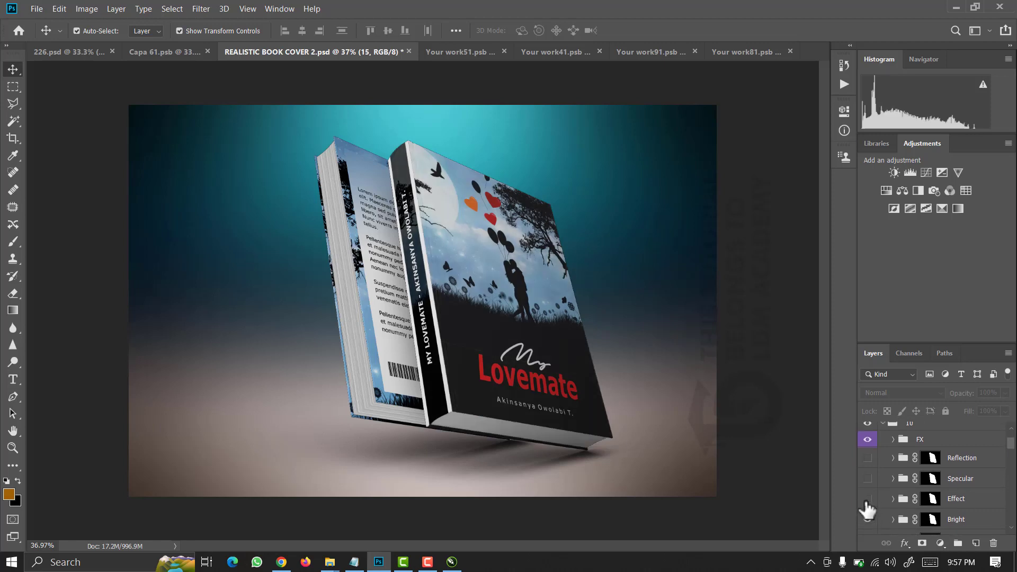
click(866, 500)
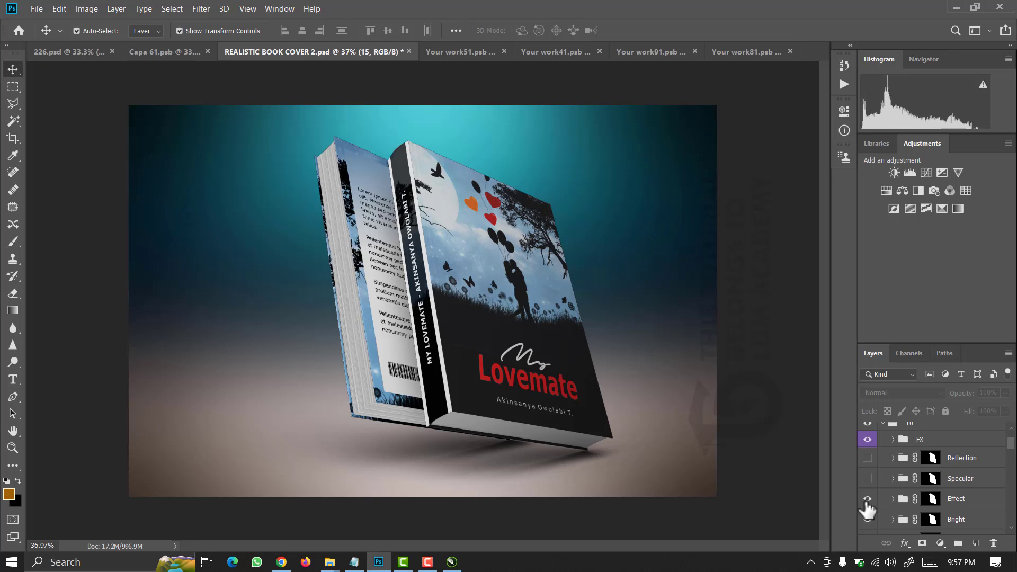
click(866, 500)
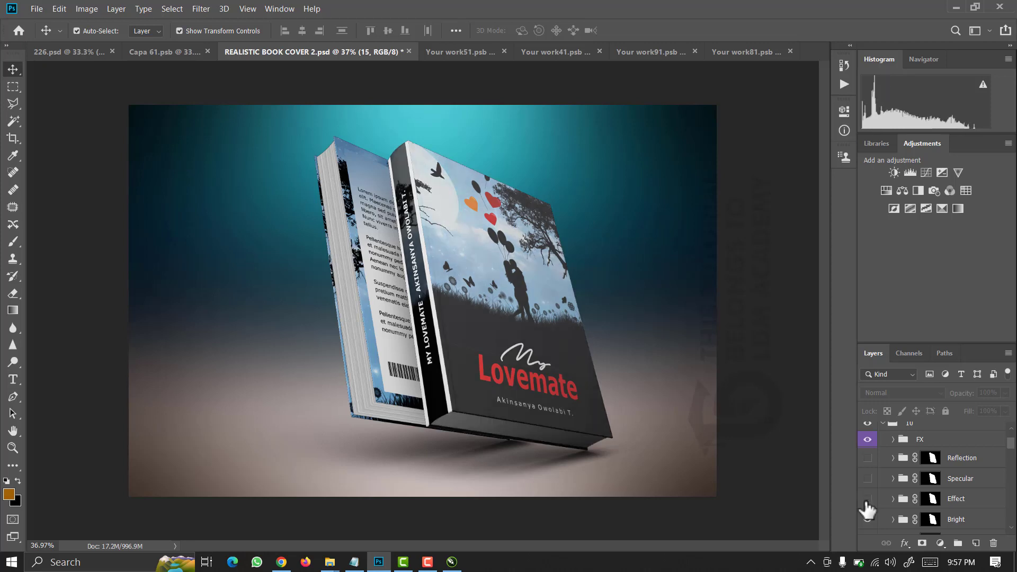
click(867, 501)
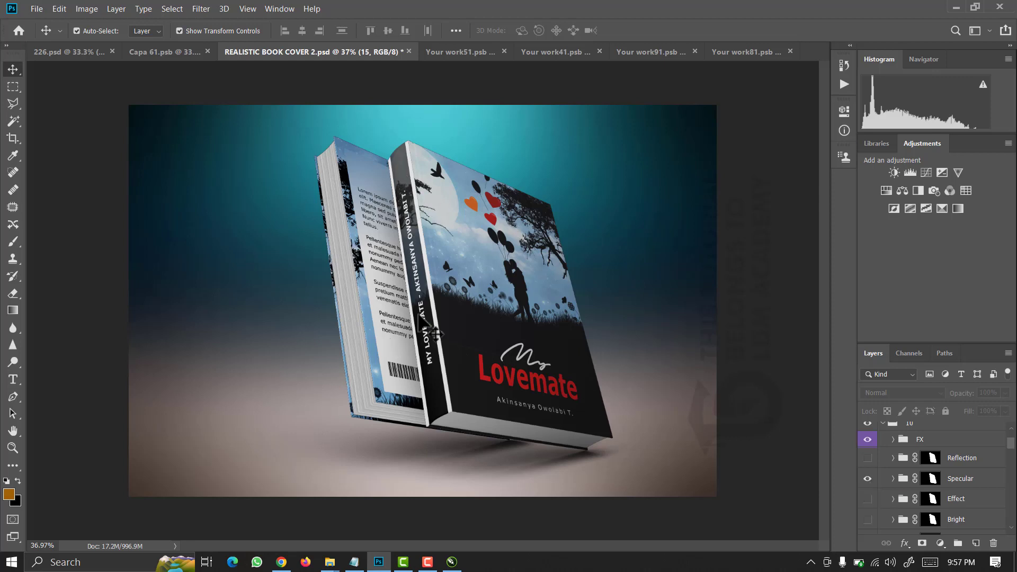
Turn the Reflection and Specular groups back on.
click(867, 460)
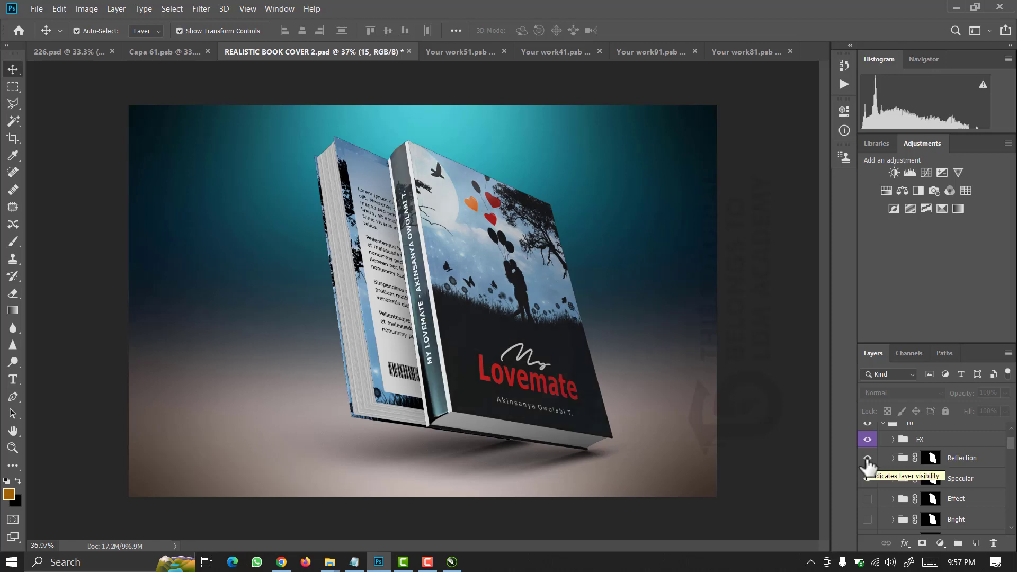
click(867, 478)
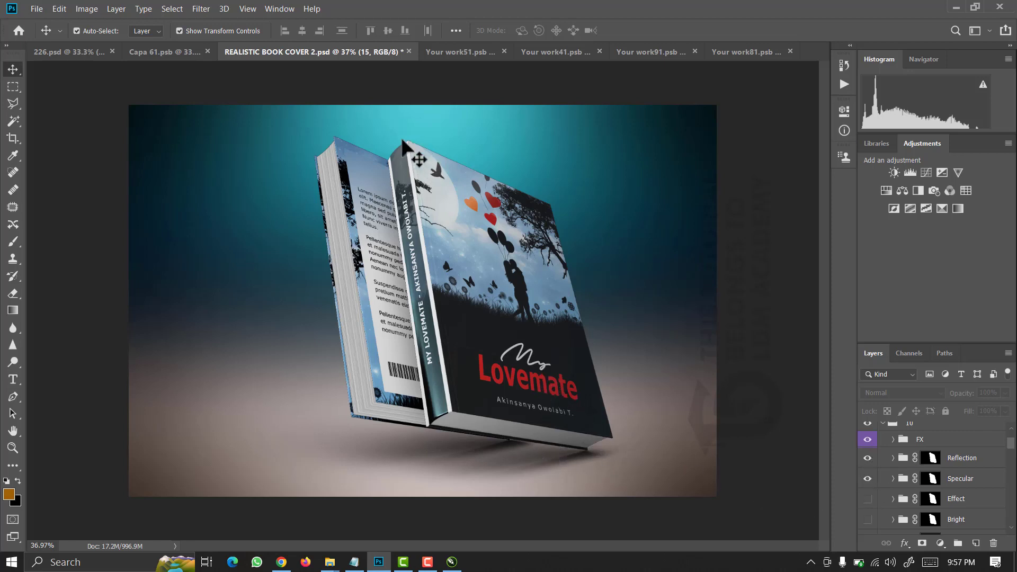
drag(1010, 455, 1012, 438)
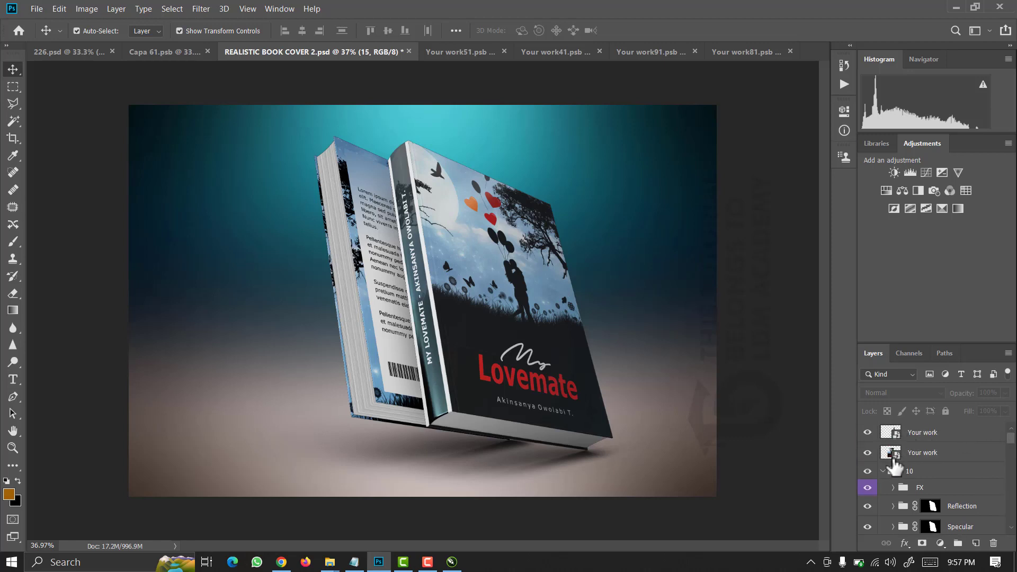
View the Your work81.psb and Your work91.psb files, then go back to CorelDRAW.
click(748, 50)
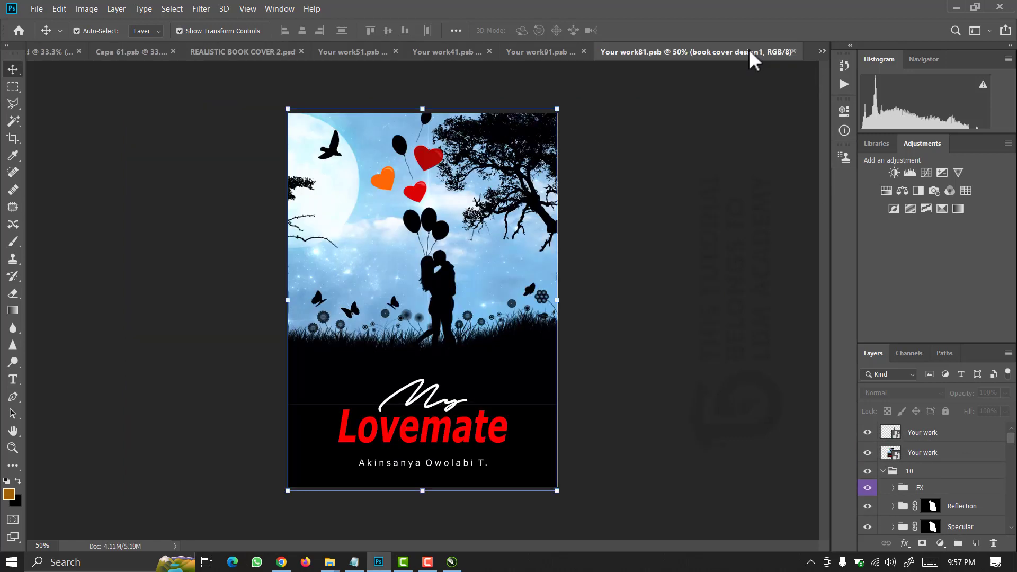
click(538, 49)
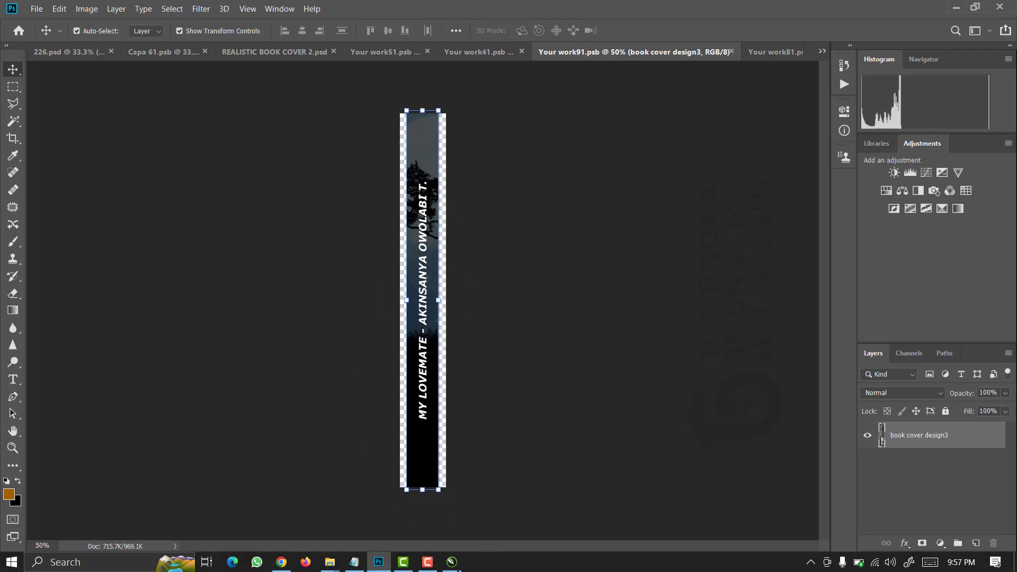
click(451, 562)
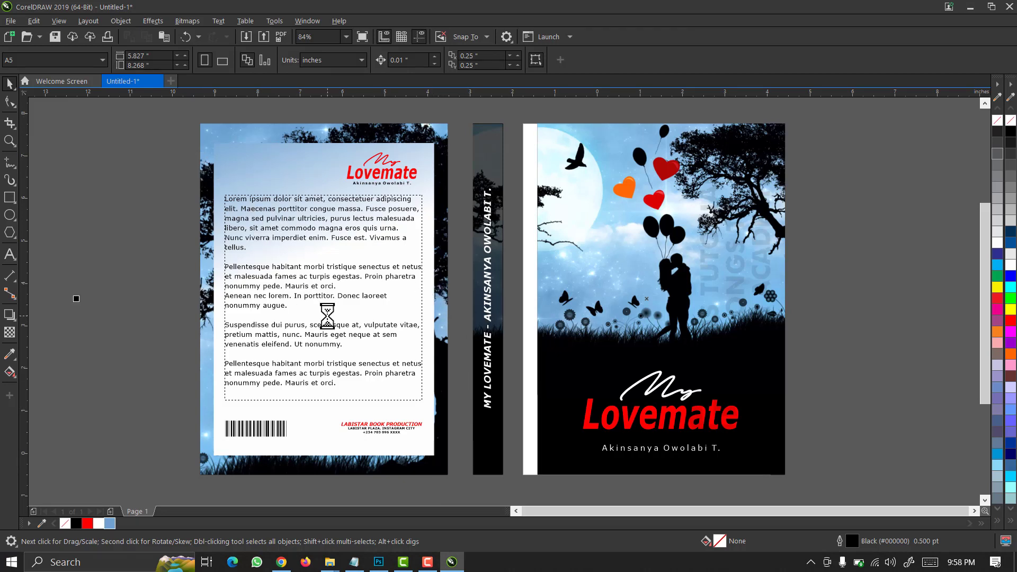
Draw a rectangle over the screenshot's spine strip, fitting its bottom to the strip's end.
scroll(327, 316, down, 3)
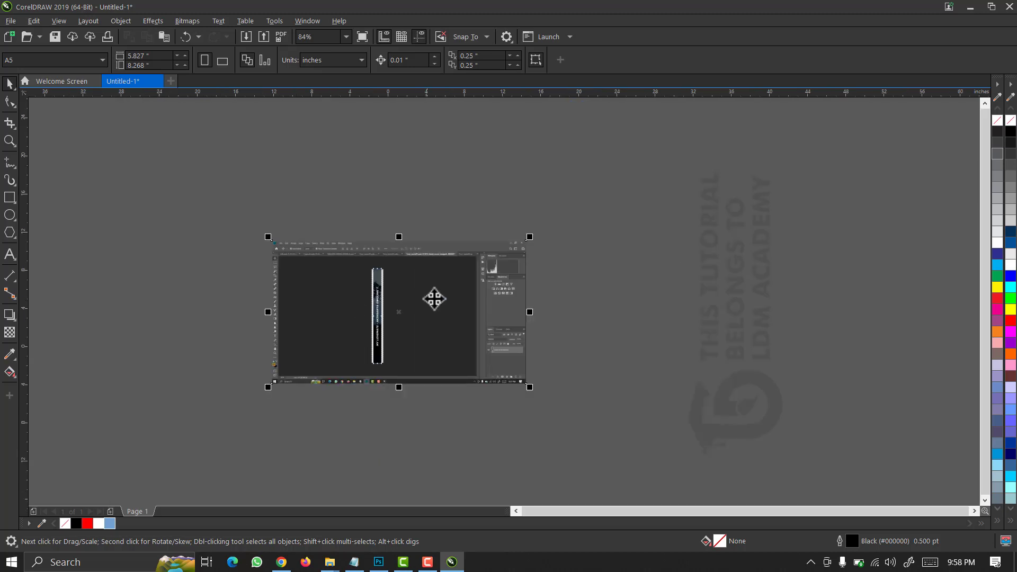
key(z)
drag(395, 261, 357, 373)
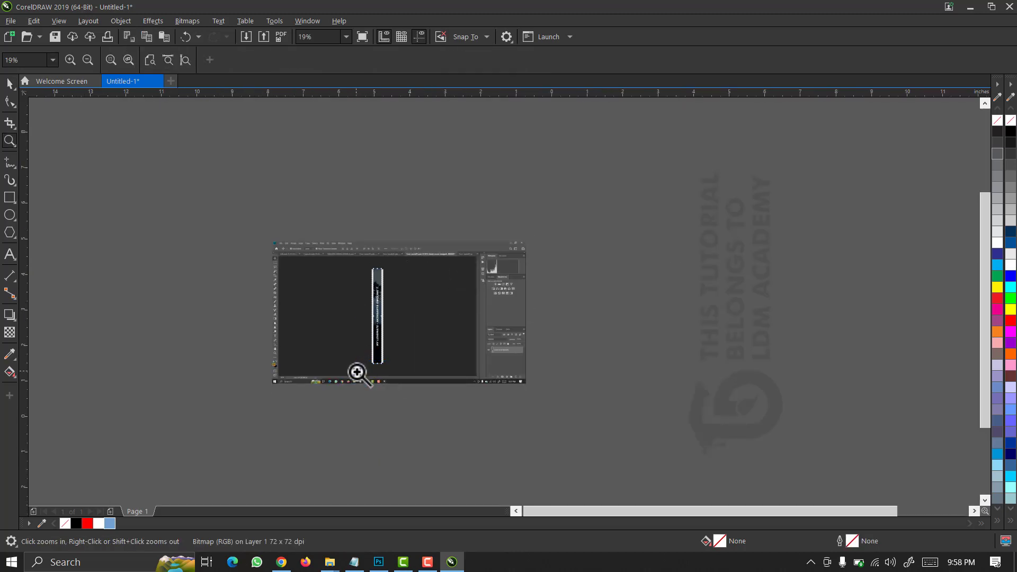
key(space)
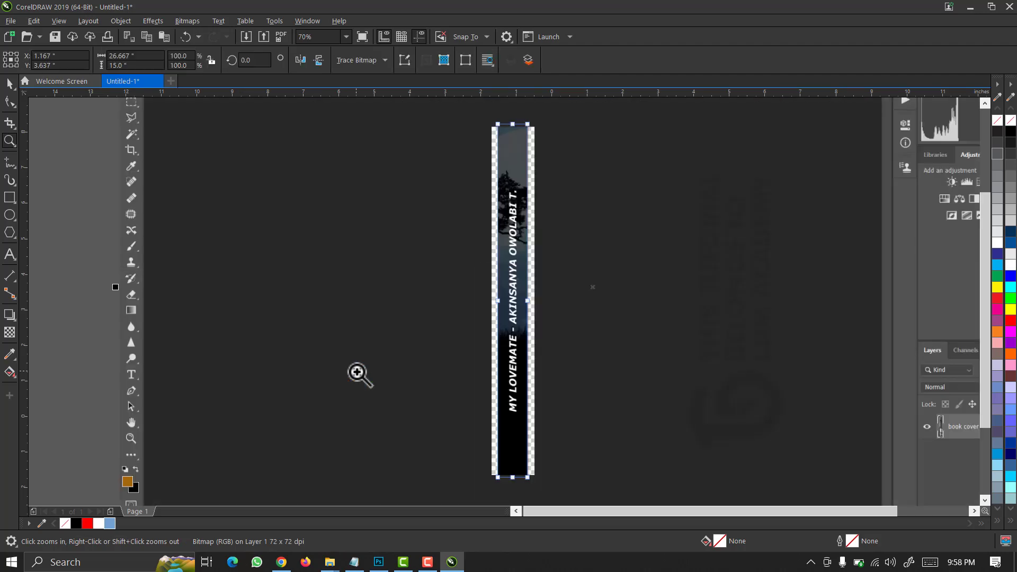
click(9, 199)
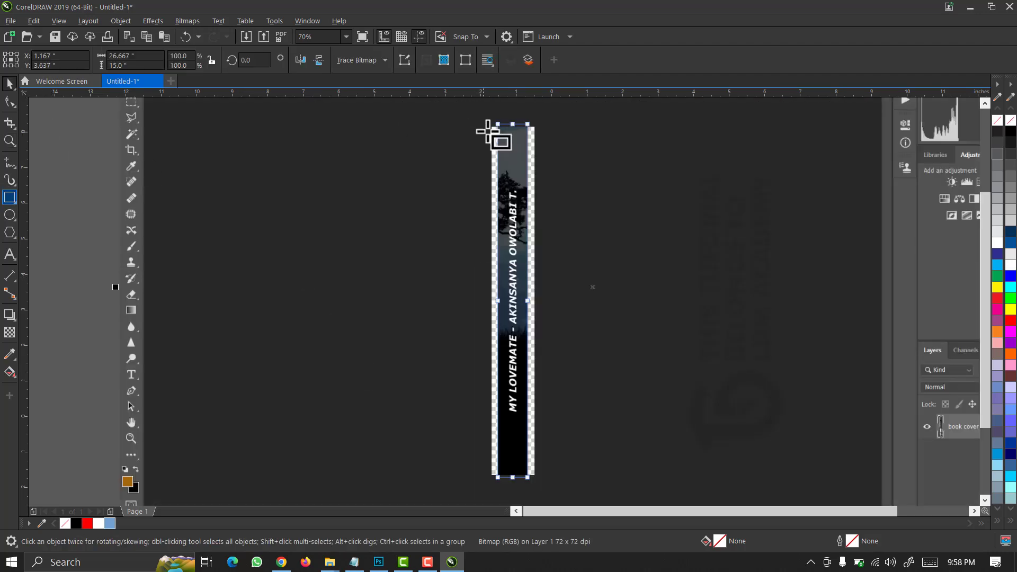
scroll(506, 145, up, 2)
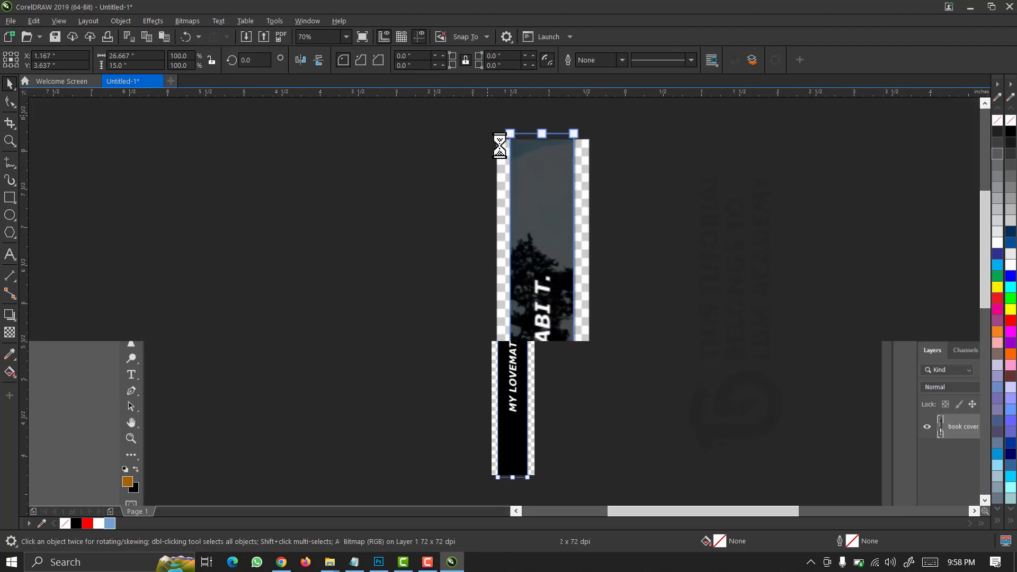
drag(514, 165, 585, 478)
key(F2)
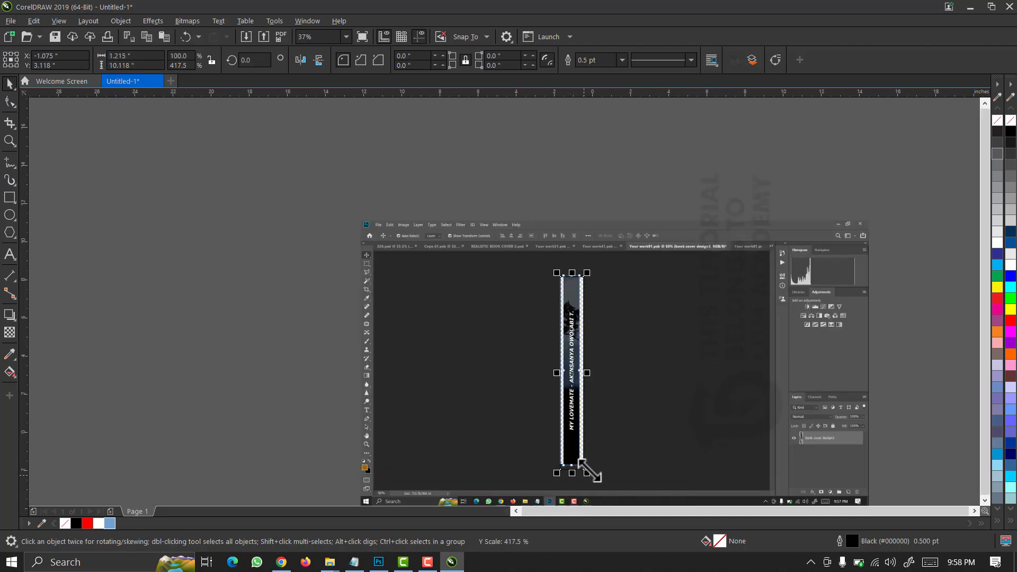
drag(611, 442, 545, 476)
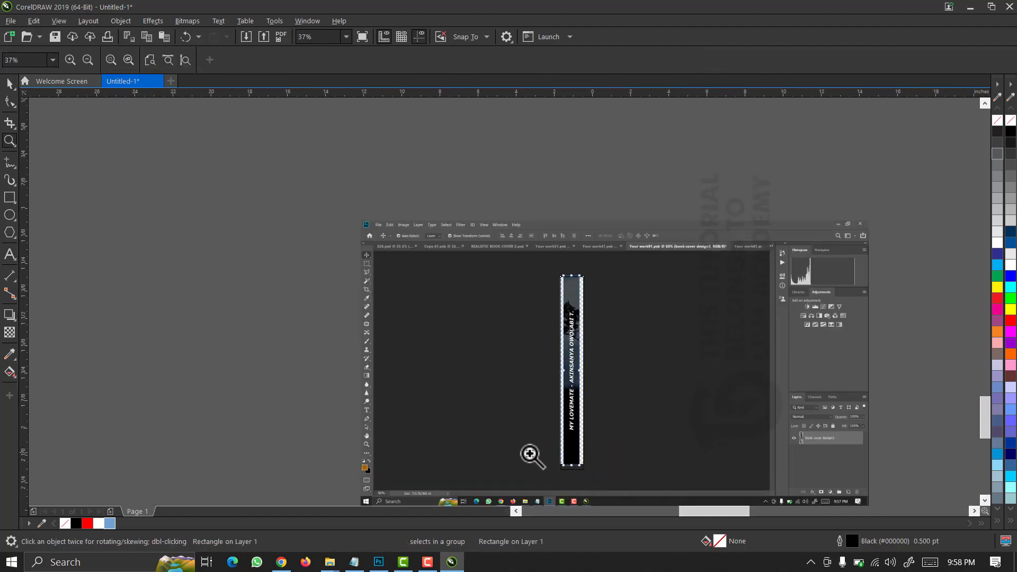
drag(429, 421, 422, 355)
Delete the pasted screenshot to reveal the book covers.
scroll(422, 356, down, 2)
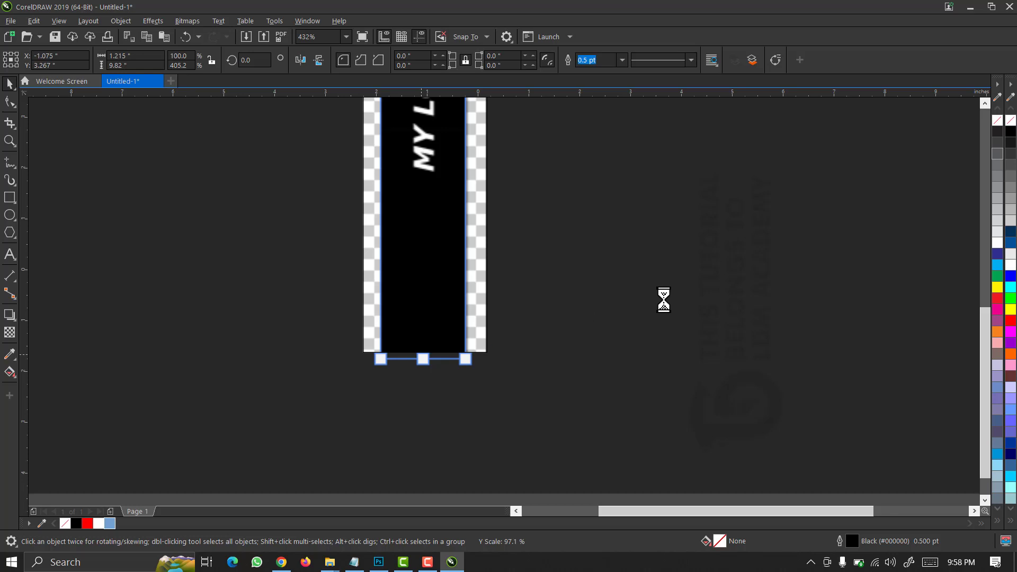
click(663, 300)
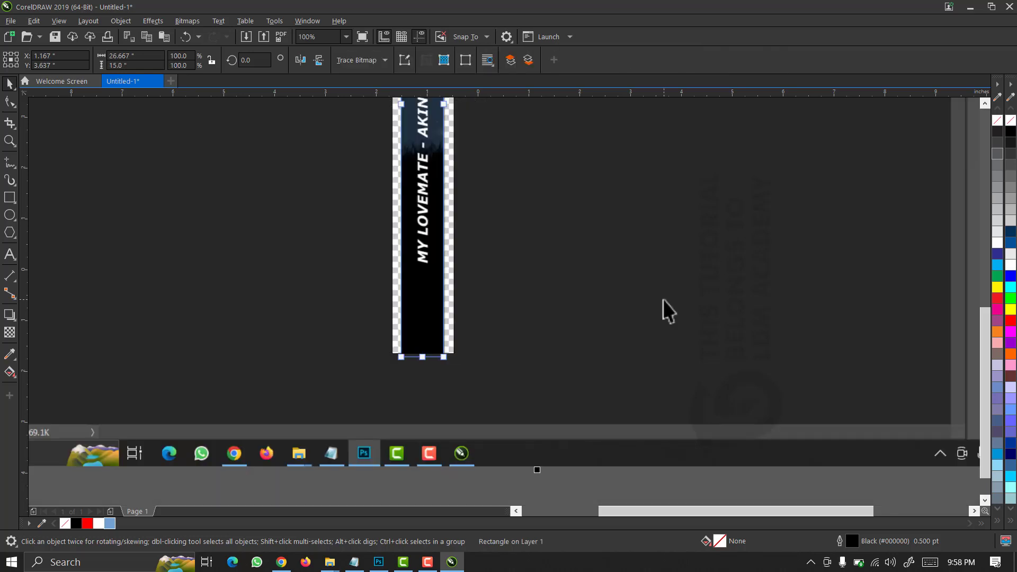
key(Delete)
scroll(500, 282, down, 1)
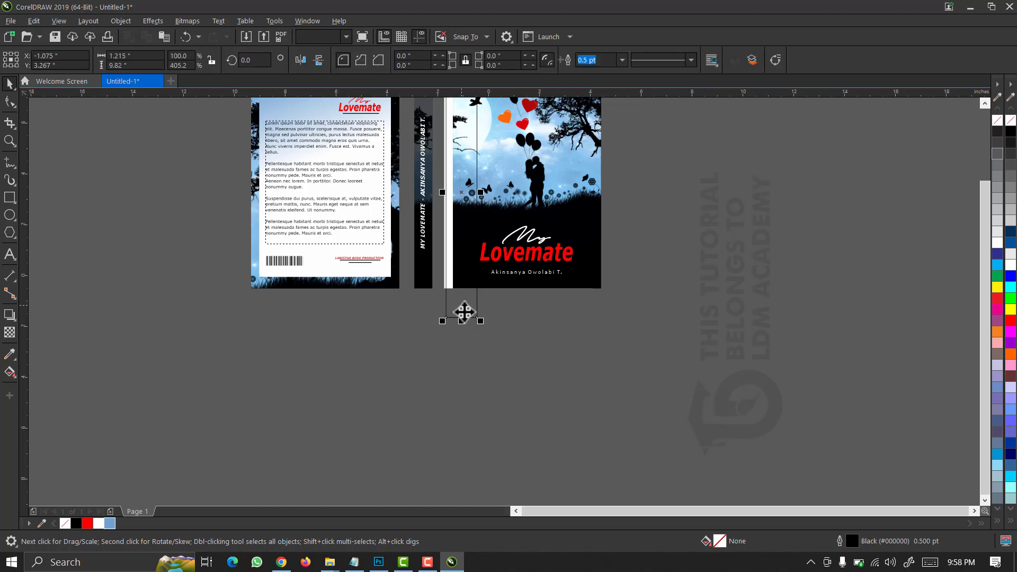
Move the new rectangle aside and place the spine group beside it.
drag(462, 316, 663, 301)
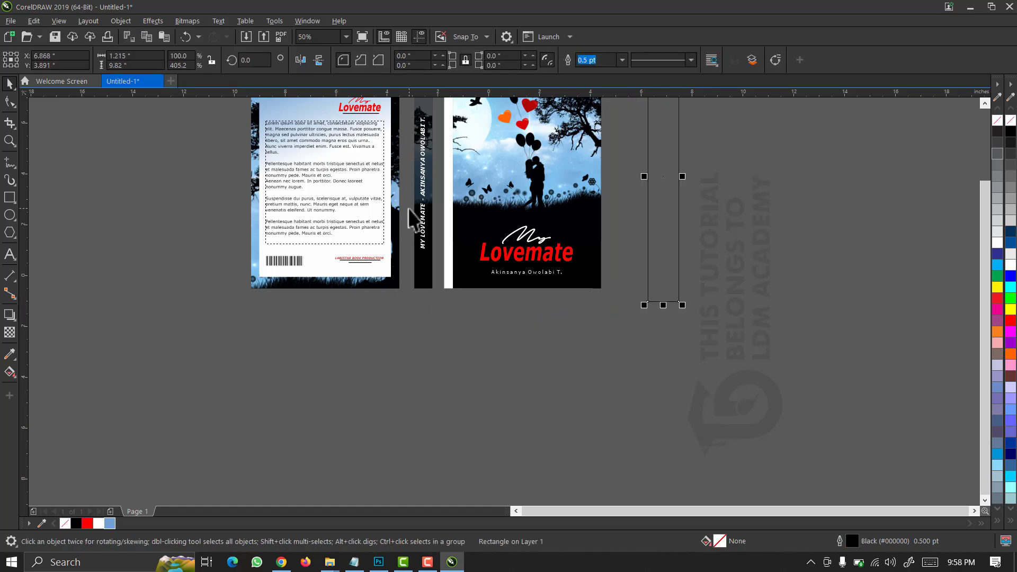
drag(443, 331, 411, 163)
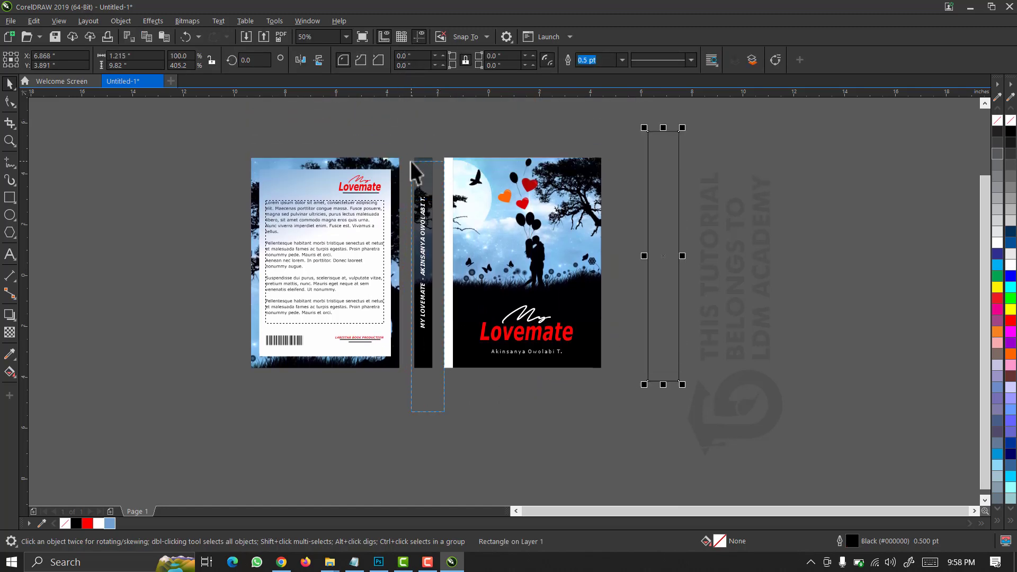
drag(405, 125, 406, 125)
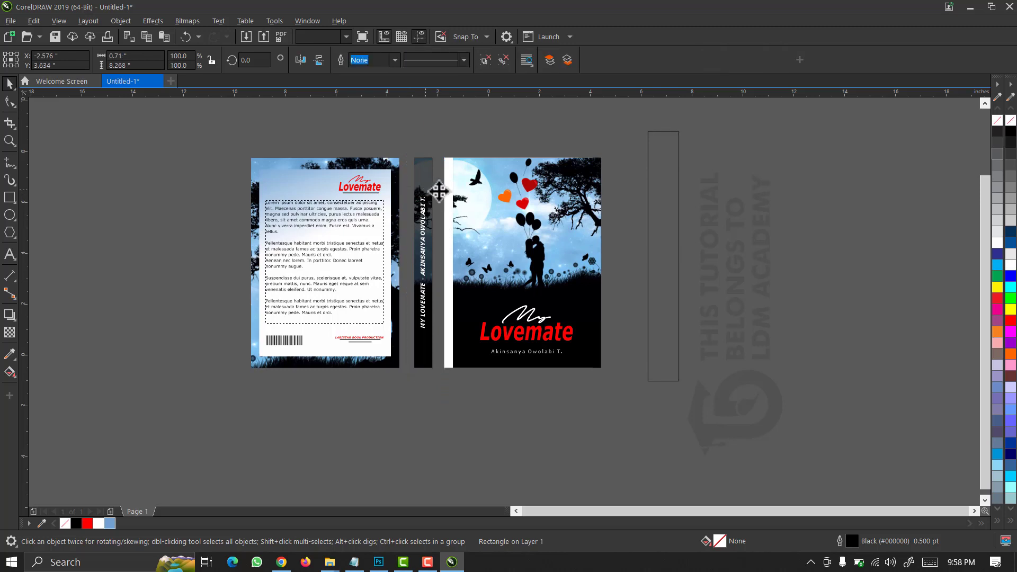
drag(662, 201, 704, 209)
key(F2)
drag(746, 437, 626, 180)
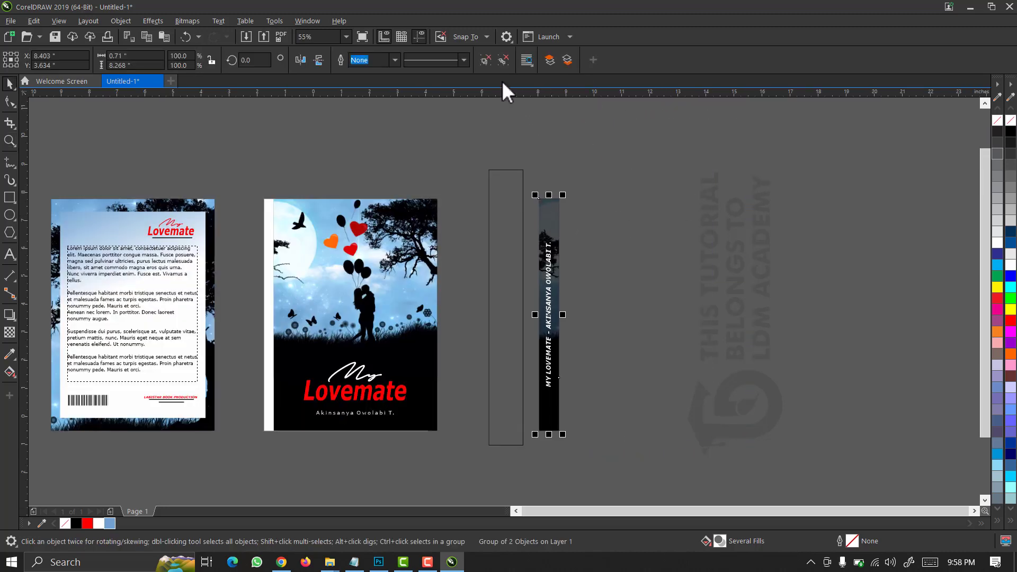
Ungroup the spine and move its tree photo inside the empty frame.
click(500, 59)
click(631, 163)
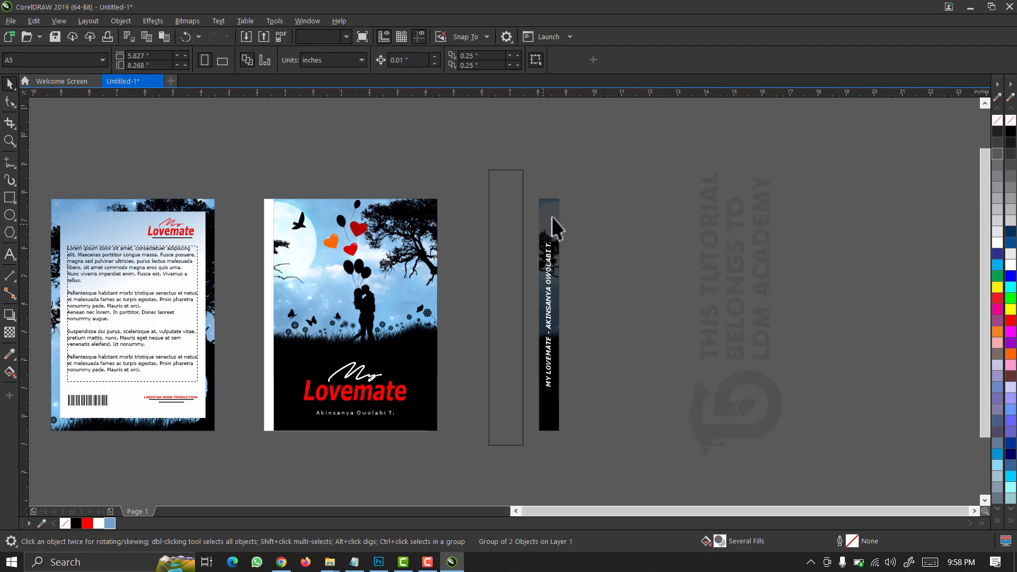
click(552, 217)
drag(551, 217, 513, 205)
key(z)
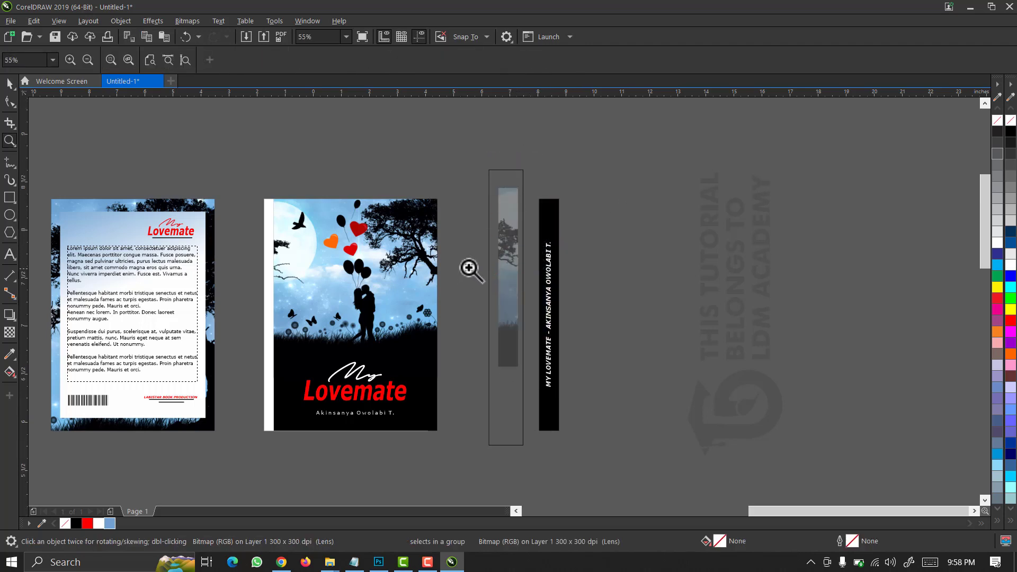
click(503, 212)
key(space)
drag(532, 266, 536, 243)
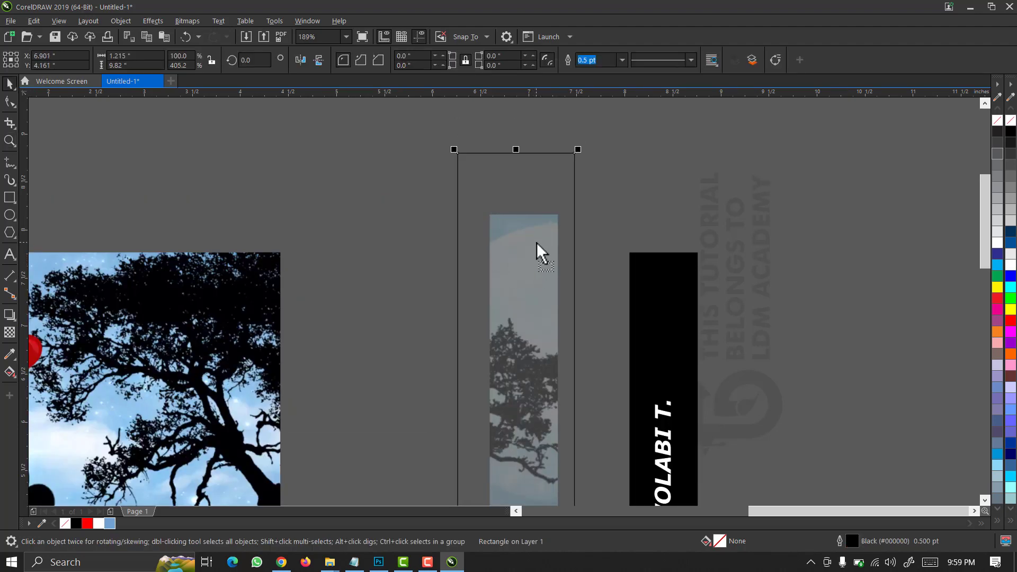
Align the frame's top and right edges with the photo strip.
scroll(545, 238, down, 2)
drag(583, 163, 480, 498)
scroll(485, 415, down, 1)
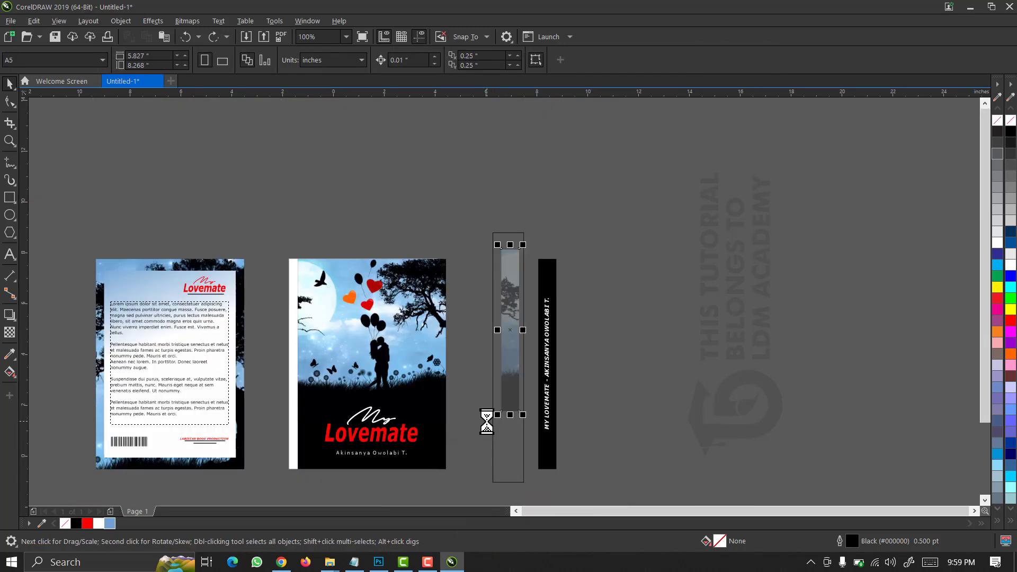
click(528, 467)
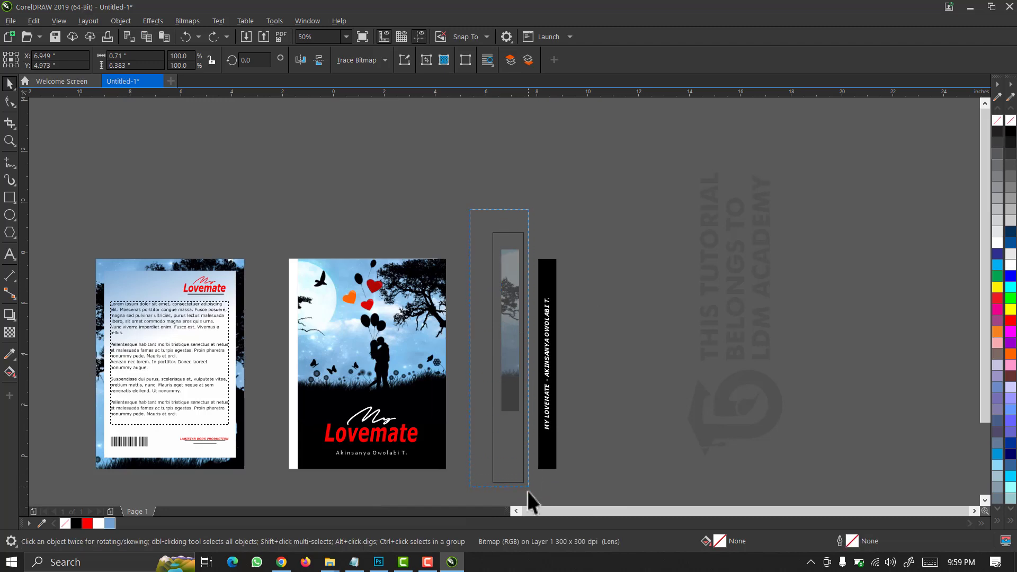
key(t)
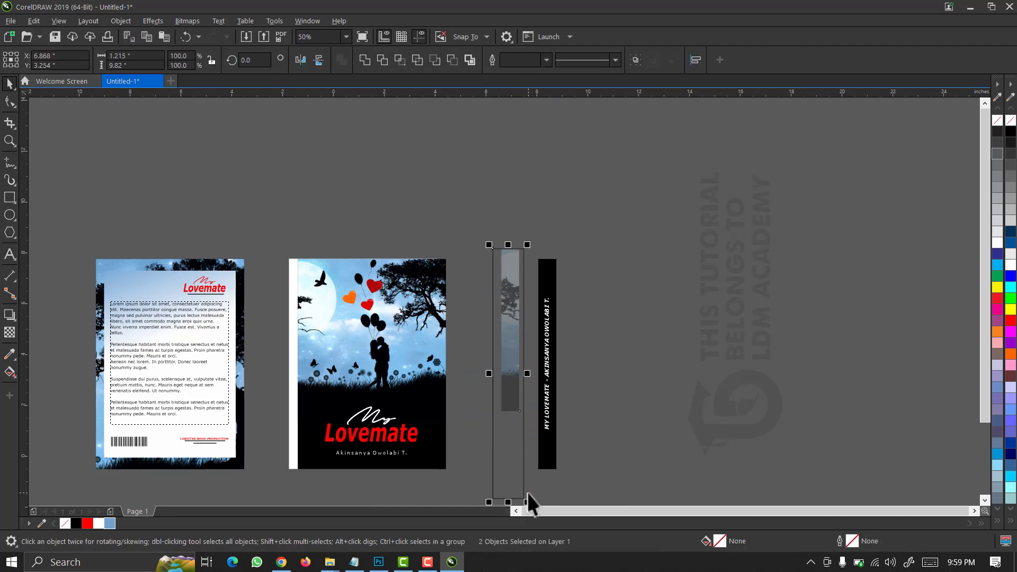
key(r)
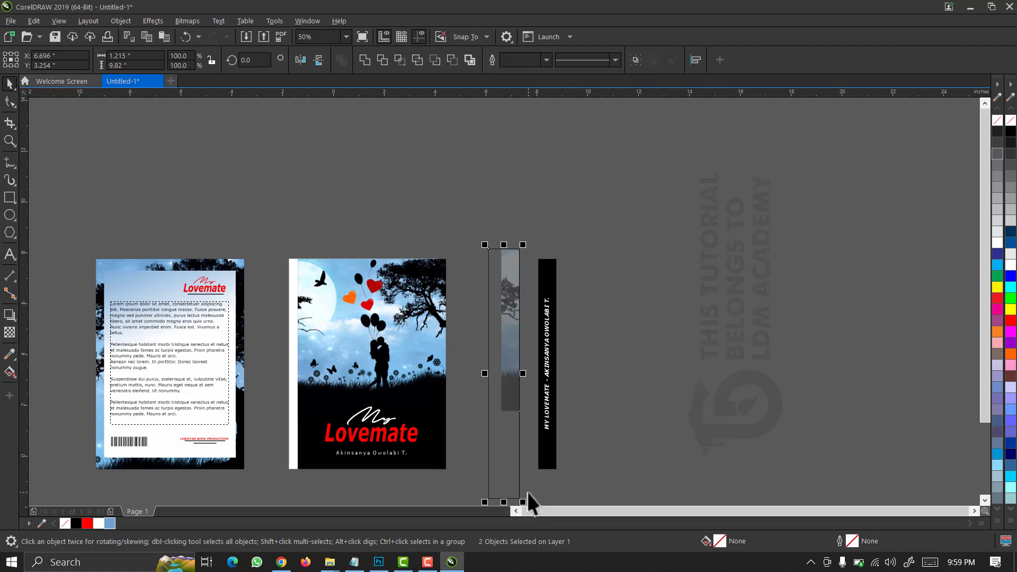
click(526, 234)
Widen the photo strip with the Shape tool to fill the frame's width.
key(F2)
drag(581, 217, 448, 475)
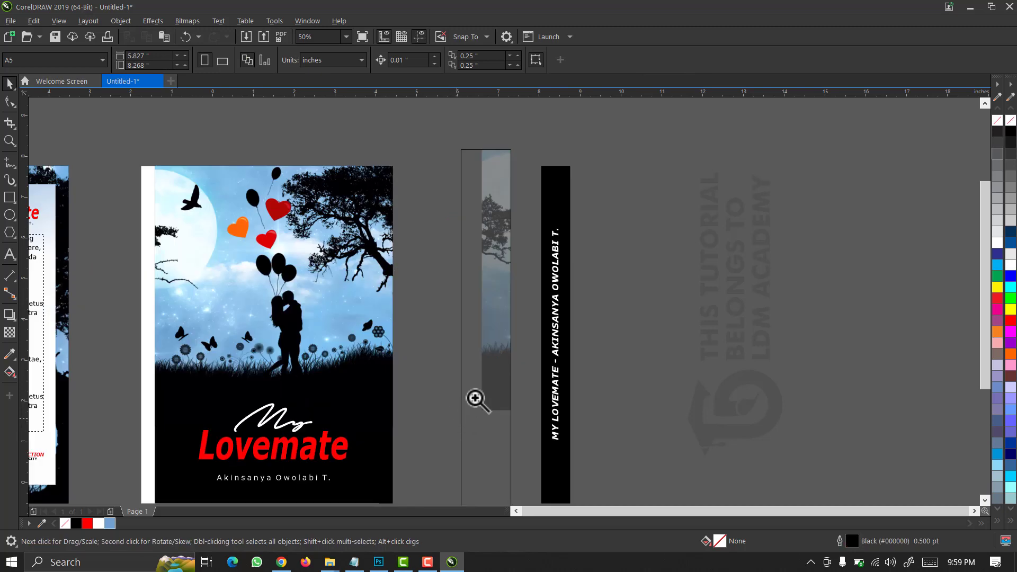
click(497, 362)
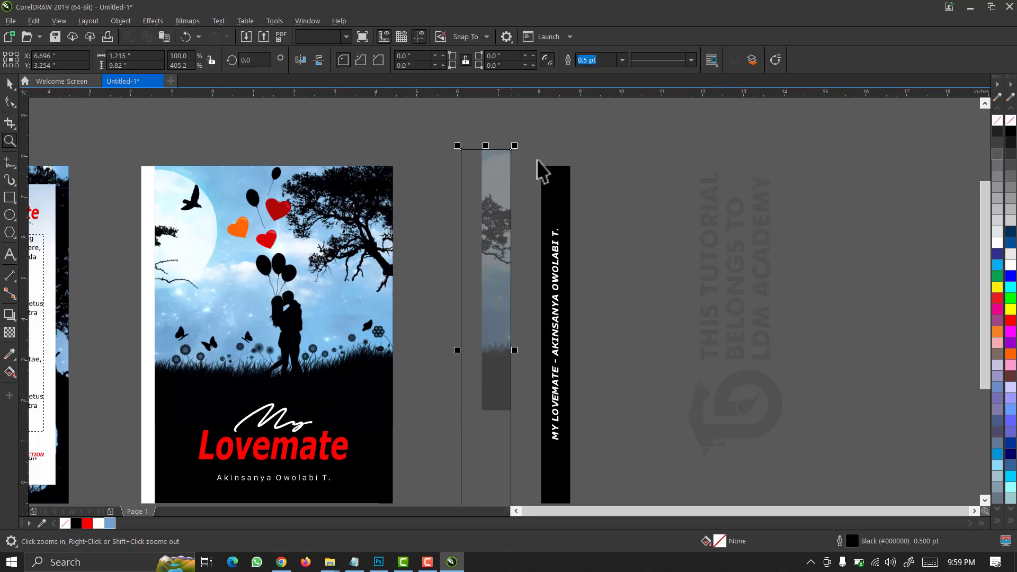
key(space)
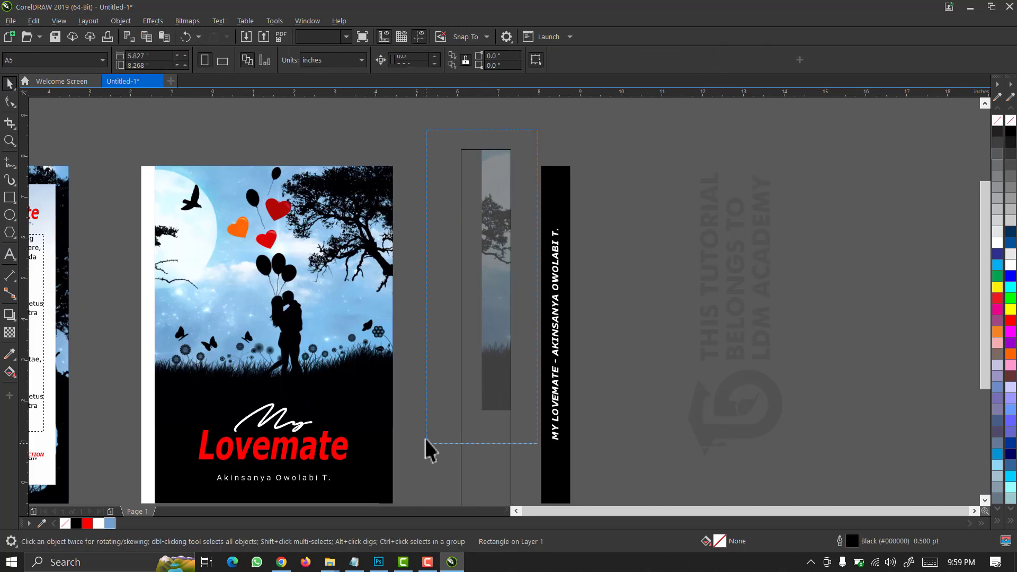
click(10, 100)
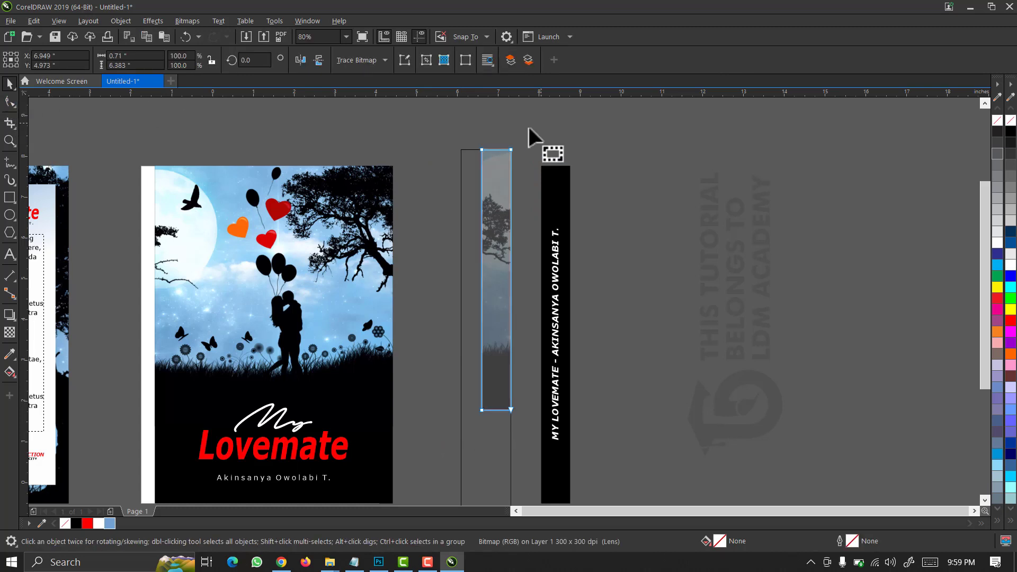
mouse_move(462, 132)
mouse_down()
mouse_move(506, 343)
mouse_move(491, 436)
mouse_move(461, 408)
mouse_up()
key(space)
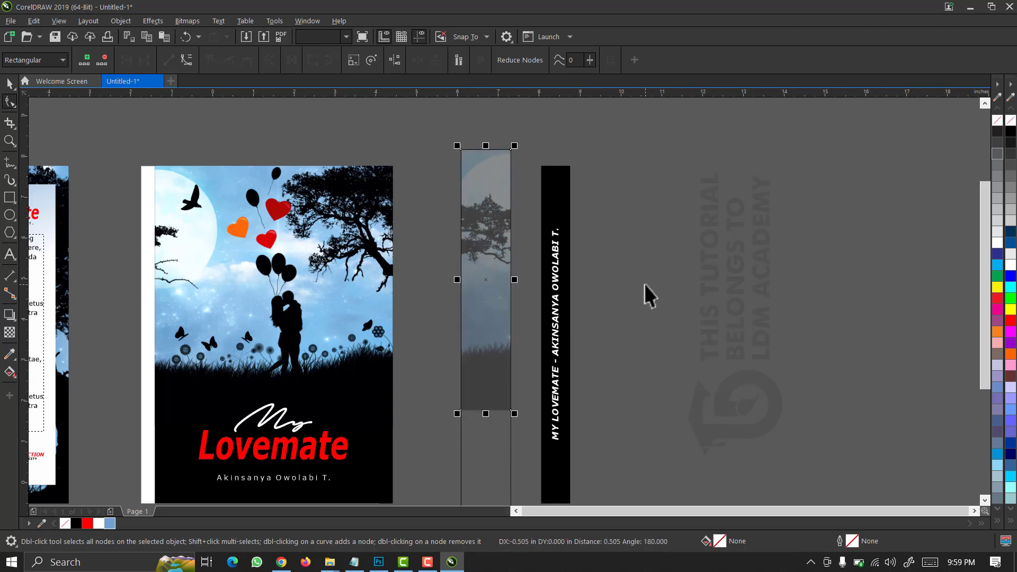
scroll(640, 284, down, 5)
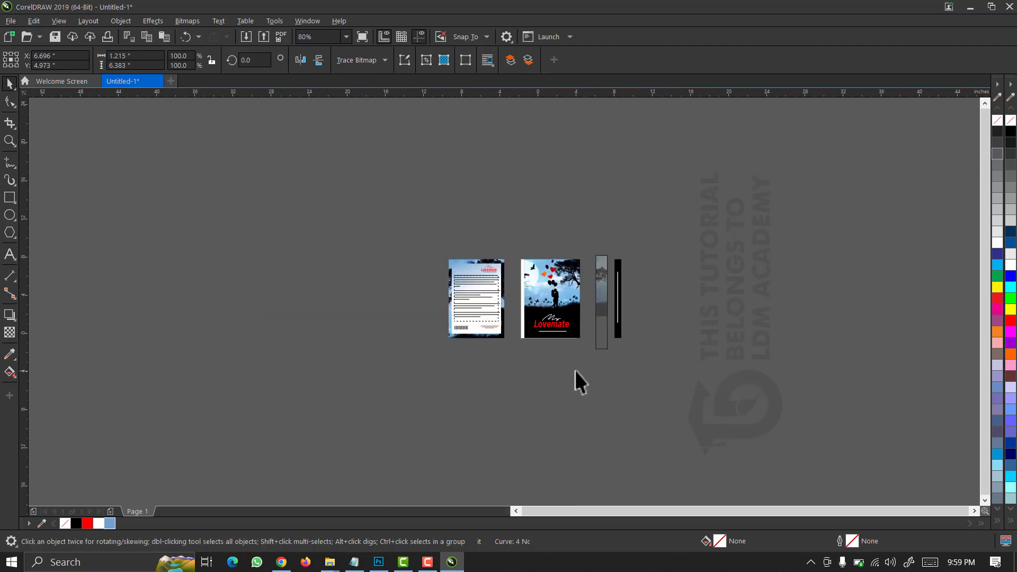
Select the spine strip and fill it with solid black.
click(659, 234)
drag(596, 351, 595, 351)
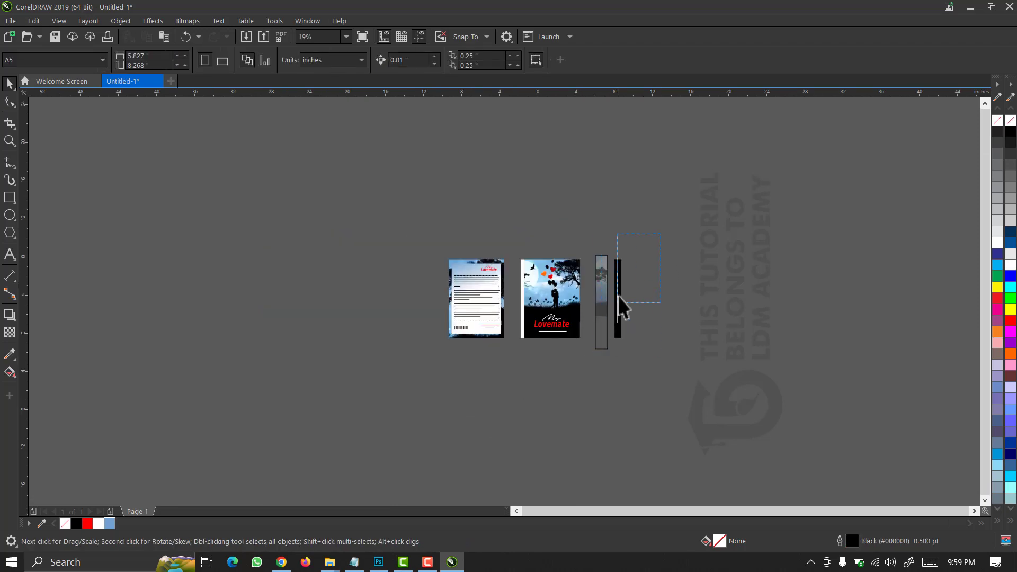
key(z)
drag(634, 245, 581, 356)
key(space)
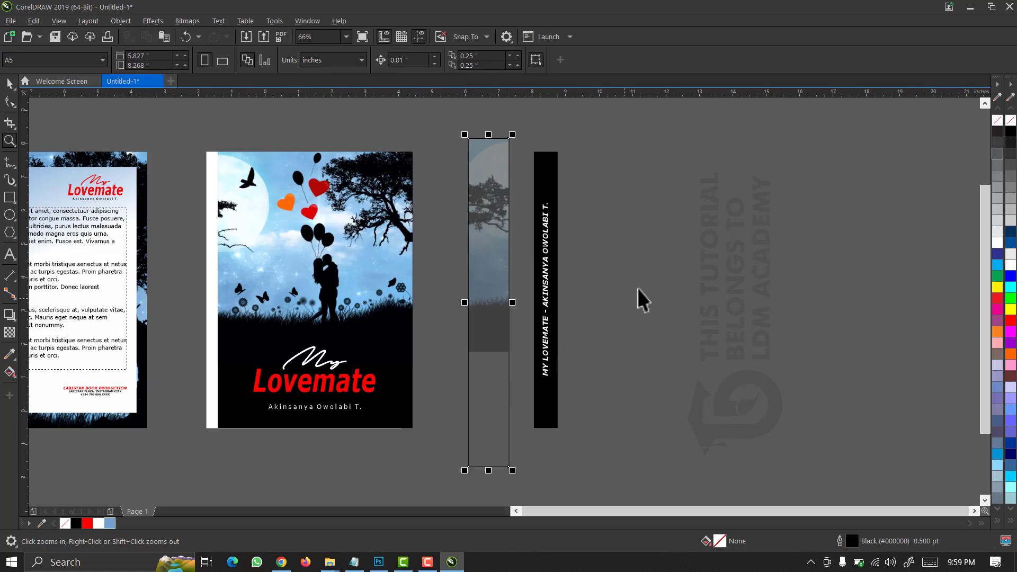
click(1009, 133)
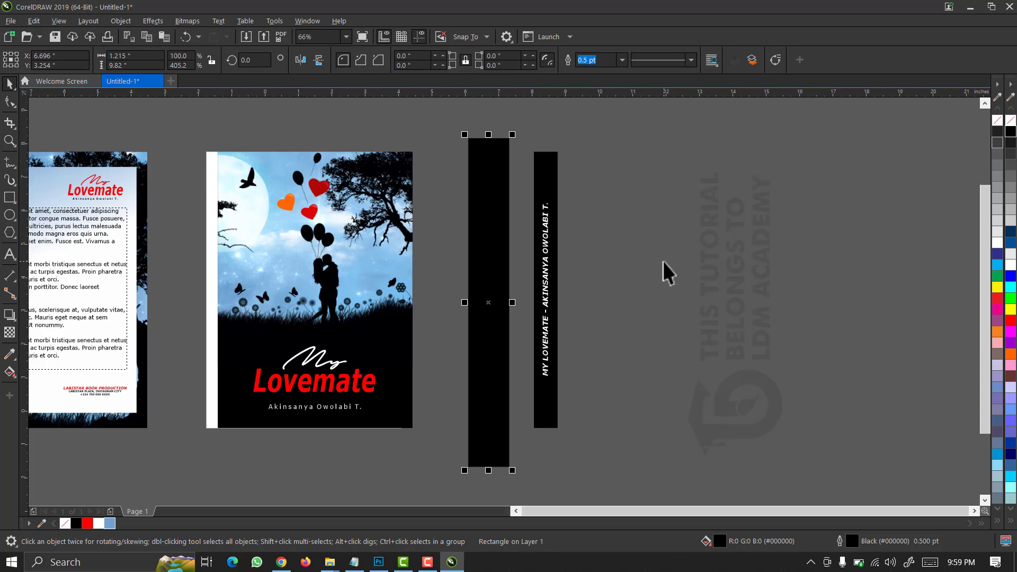
Send the black rectangle behind the photo strip, fill it black and remove its outline.
key(shift+Page_Down)
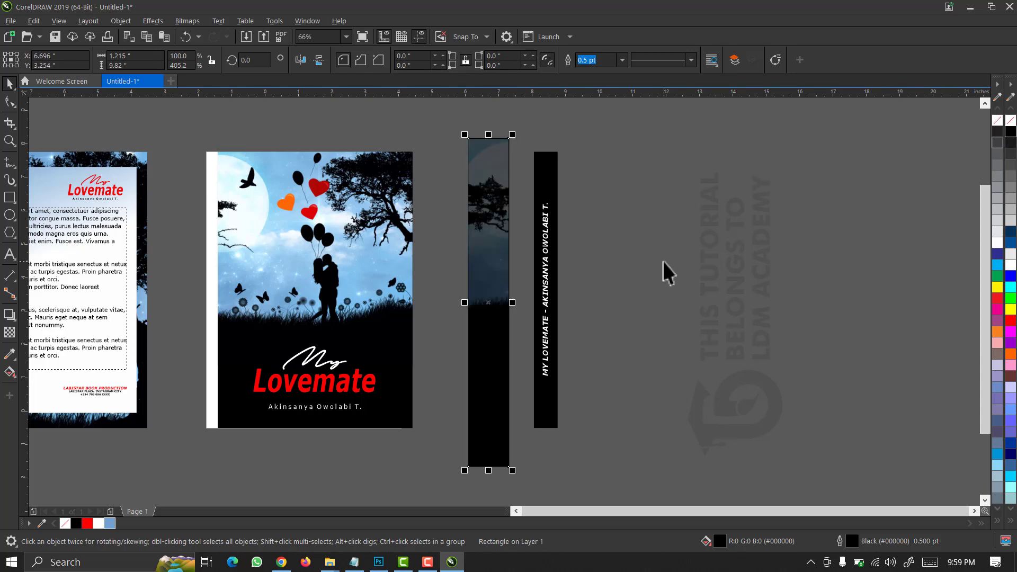
click(493, 153)
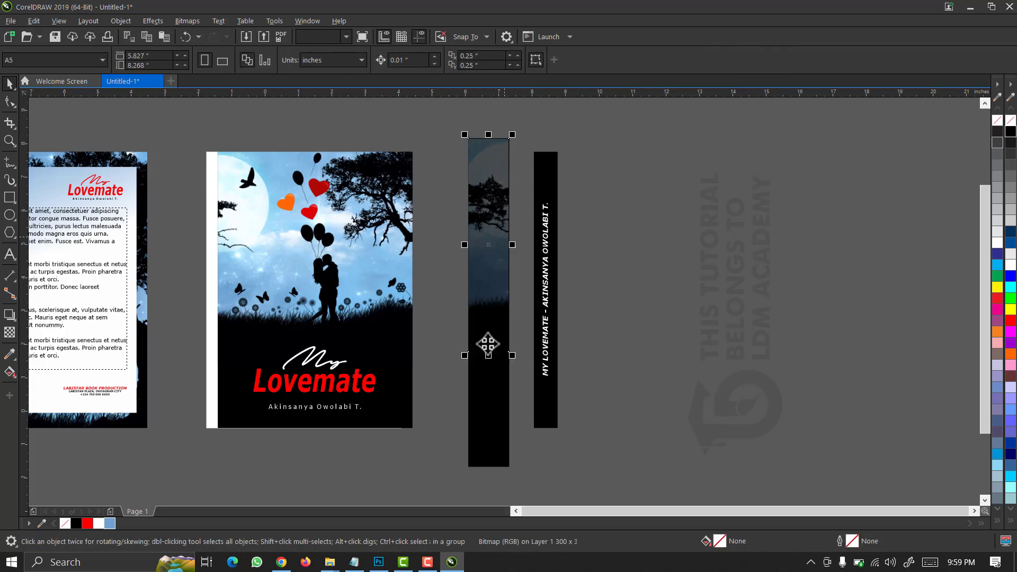
click(495, 397)
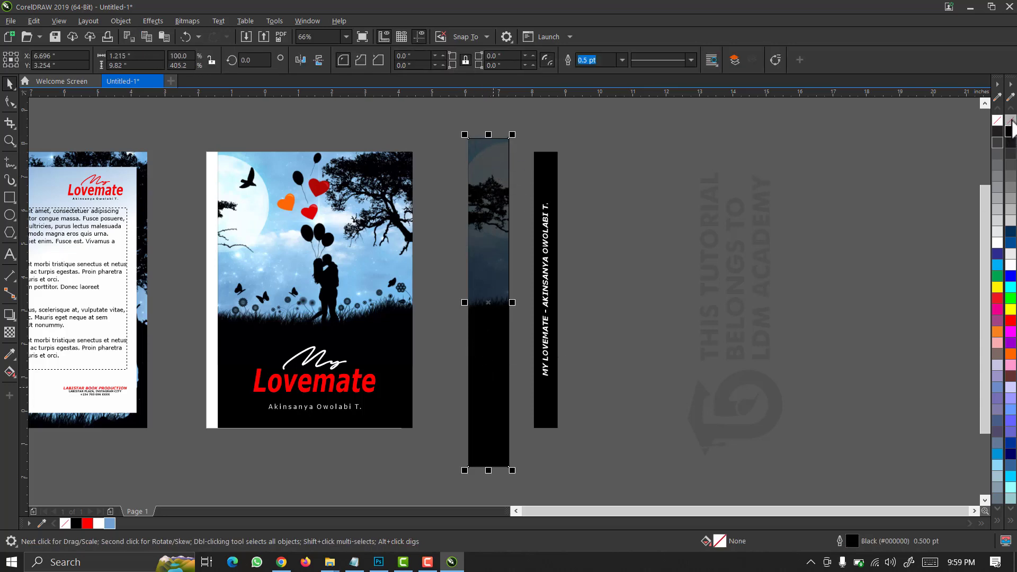
click(1012, 126)
right_click(1010, 120)
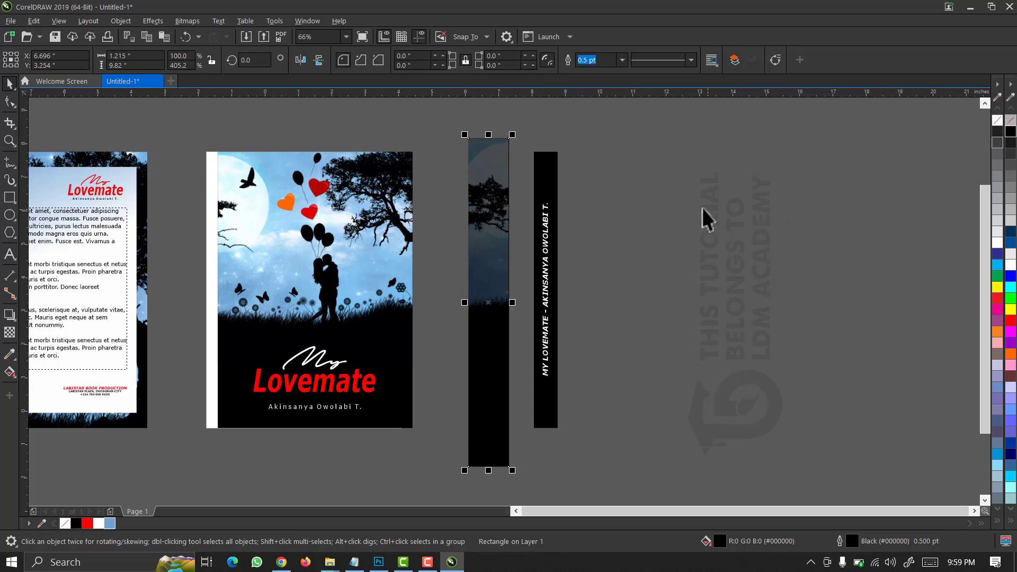
Move the vertical title onto the photo spine and centre it there.
drag(594, 170, 498, 401)
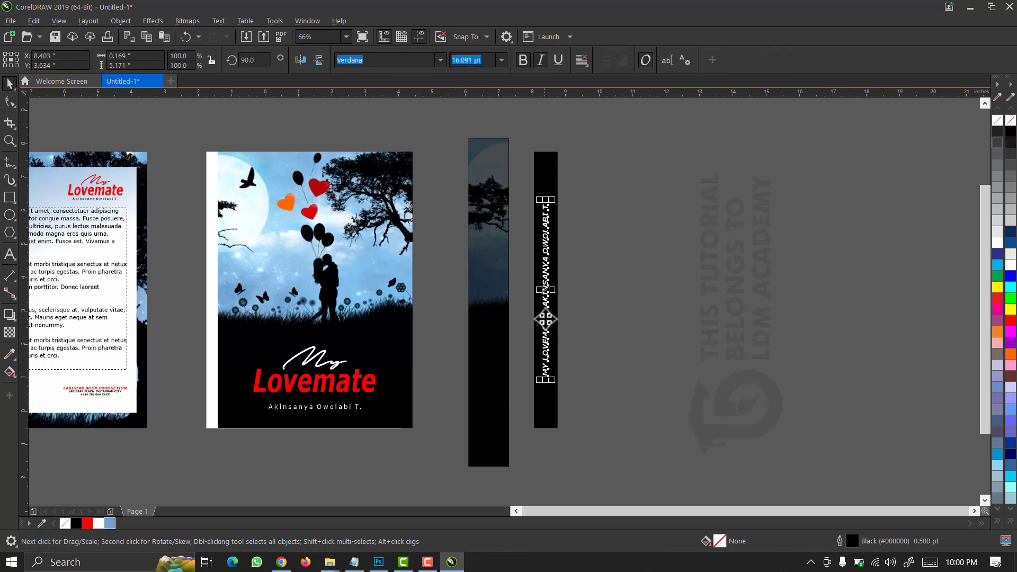
drag(545, 334, 561, 347)
drag(454, 121, 526, 484)
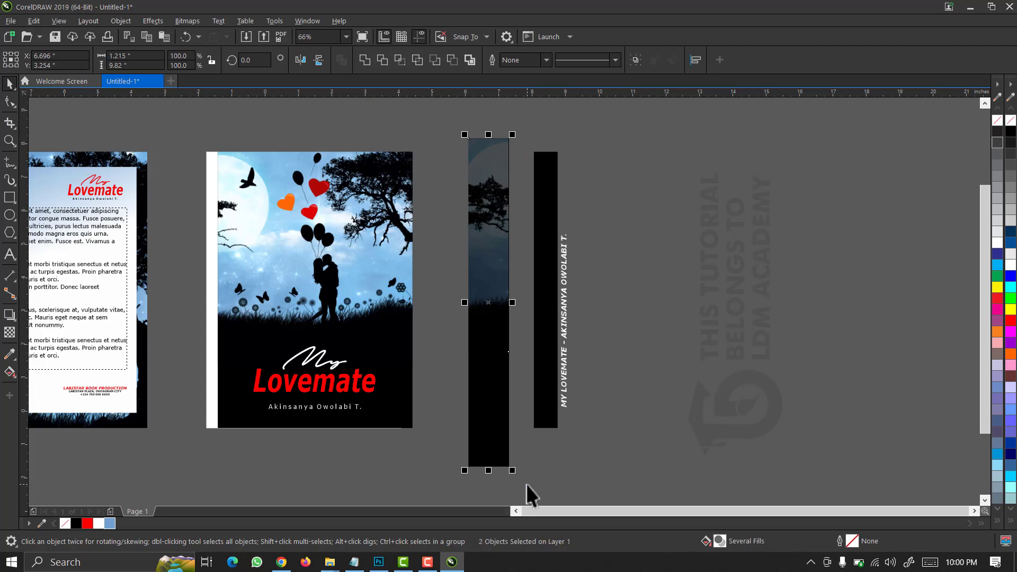
click(562, 317)
shift+click(485, 277)
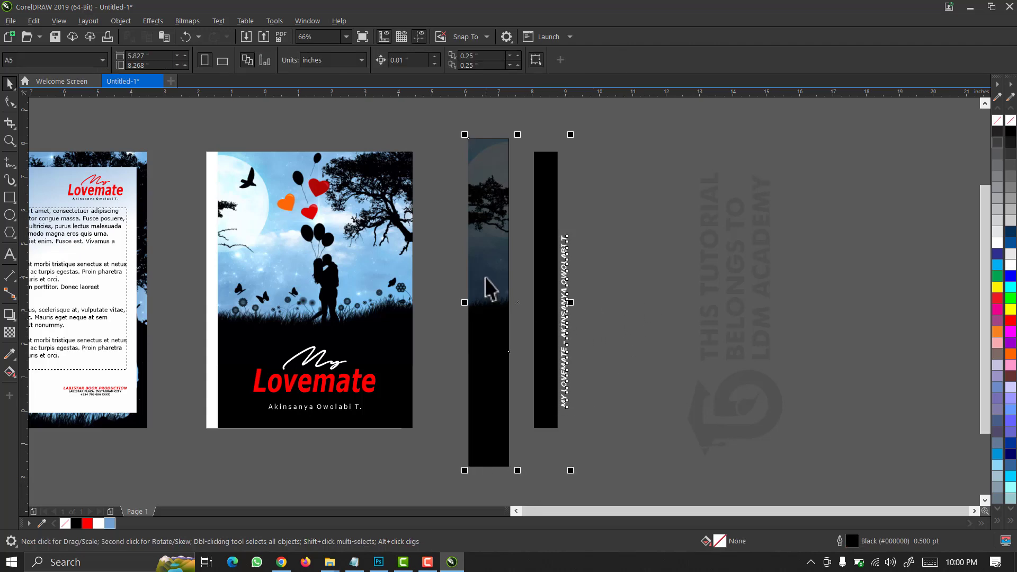
key(c)
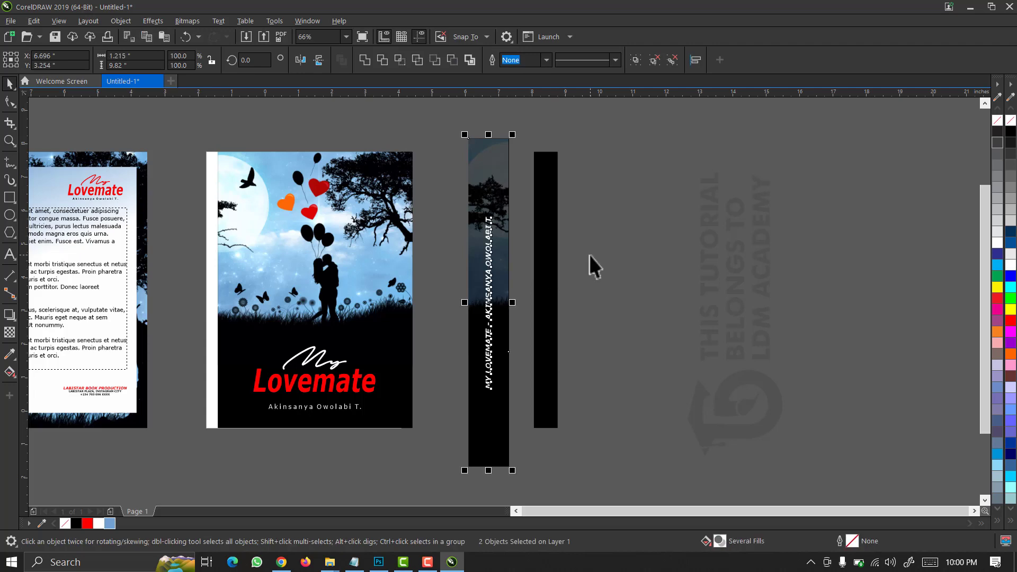
Enlarge the title to about 123% and select the whole spine.
drag(455, 203, 529, 373)
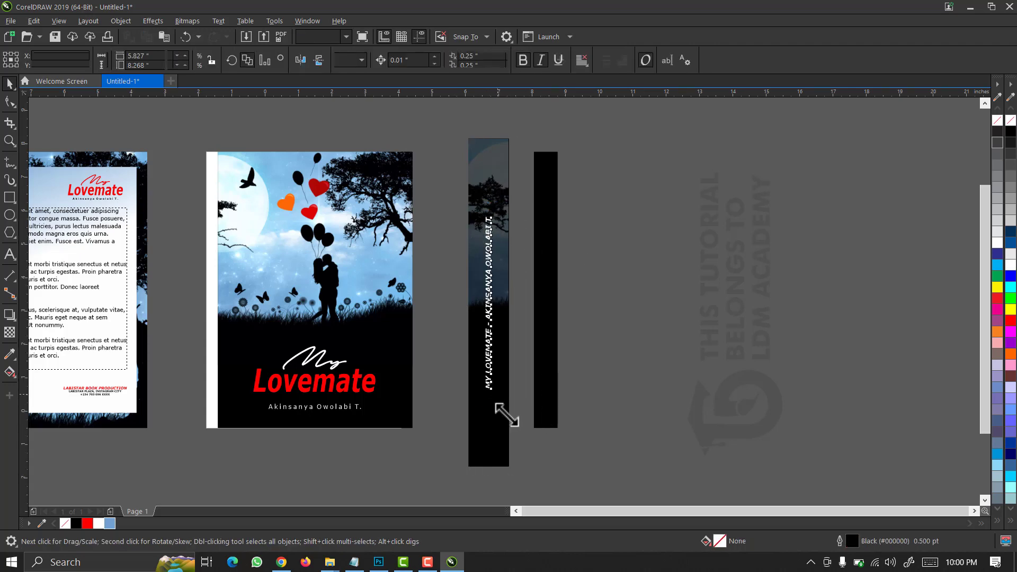
drag(503, 410, 507, 414)
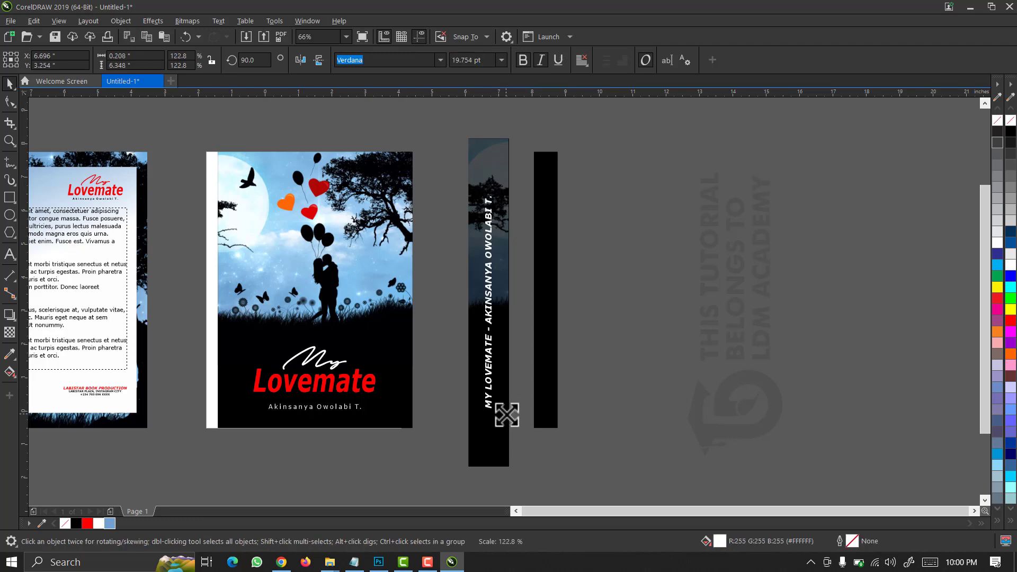
click(618, 318)
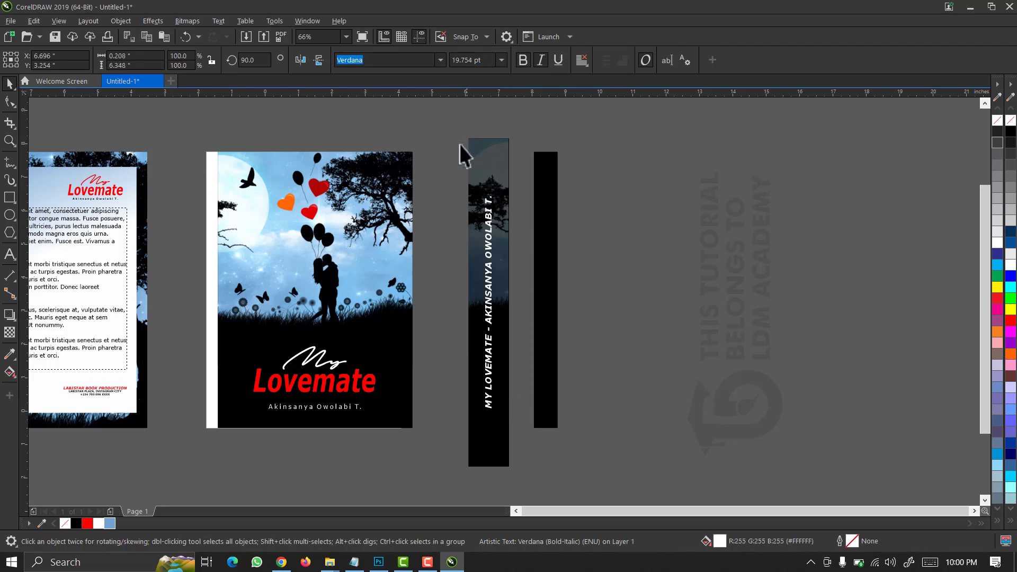
drag(448, 126, 526, 488)
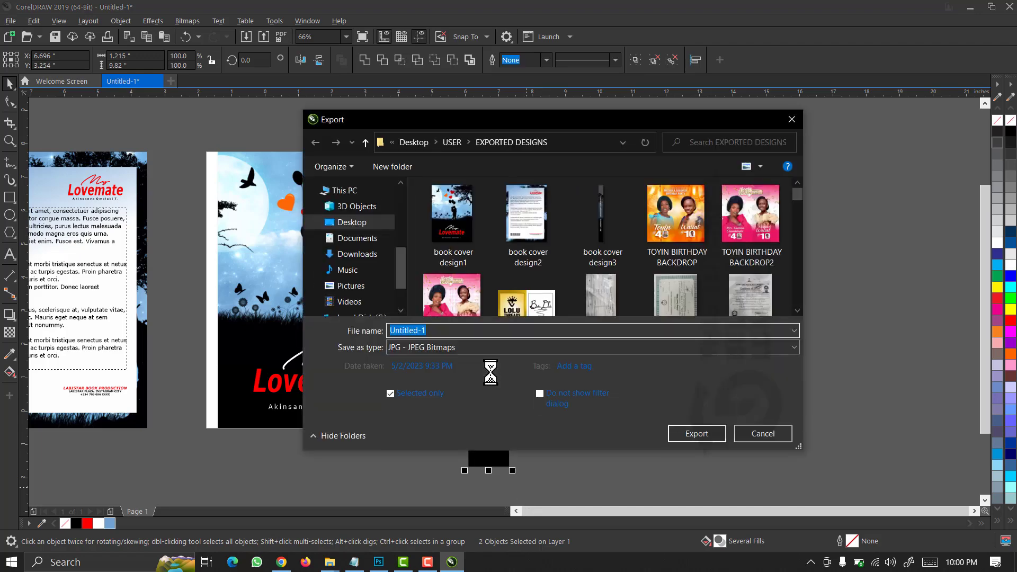
Export the spine as book cover design3.jpg at 100% quality, replacing the old file.
click(604, 244)
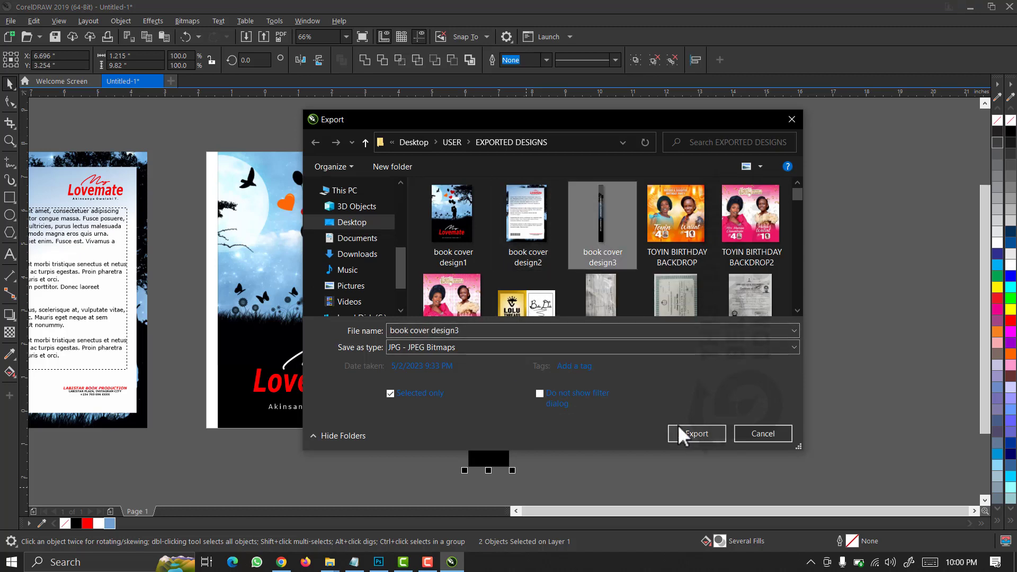
click(701, 437)
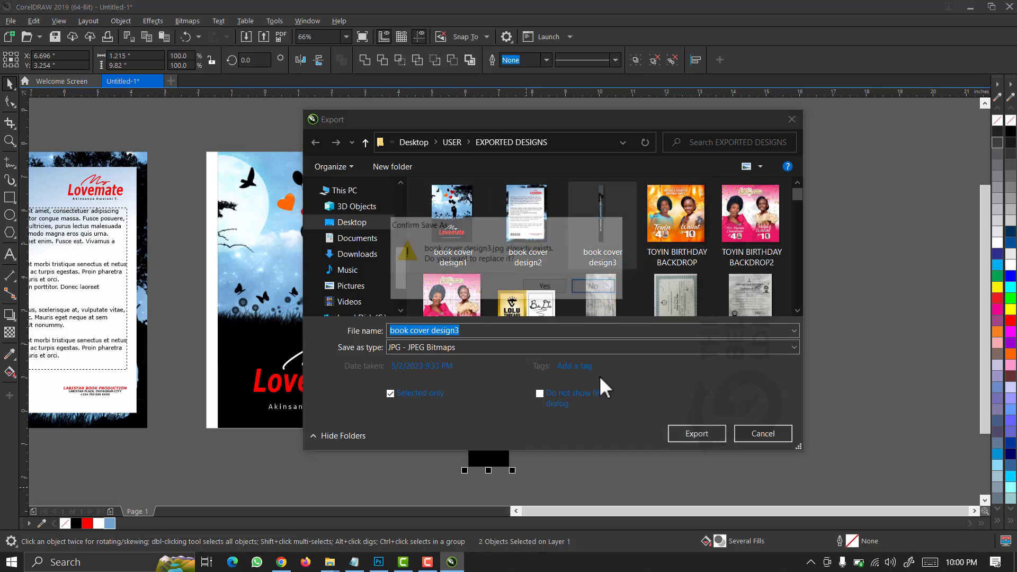
click(555, 288)
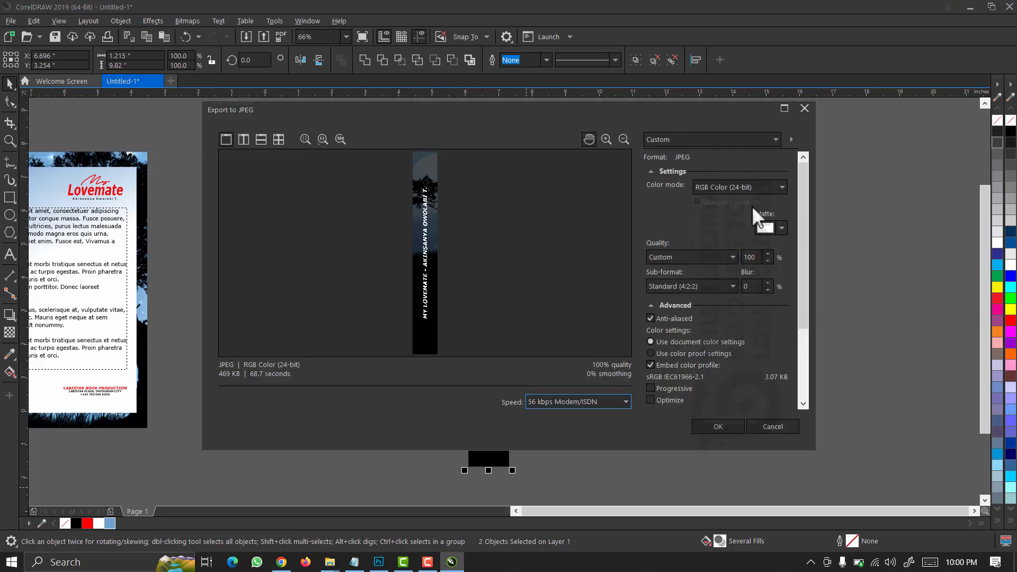
drag(797, 224, 757, 417)
click(720, 432)
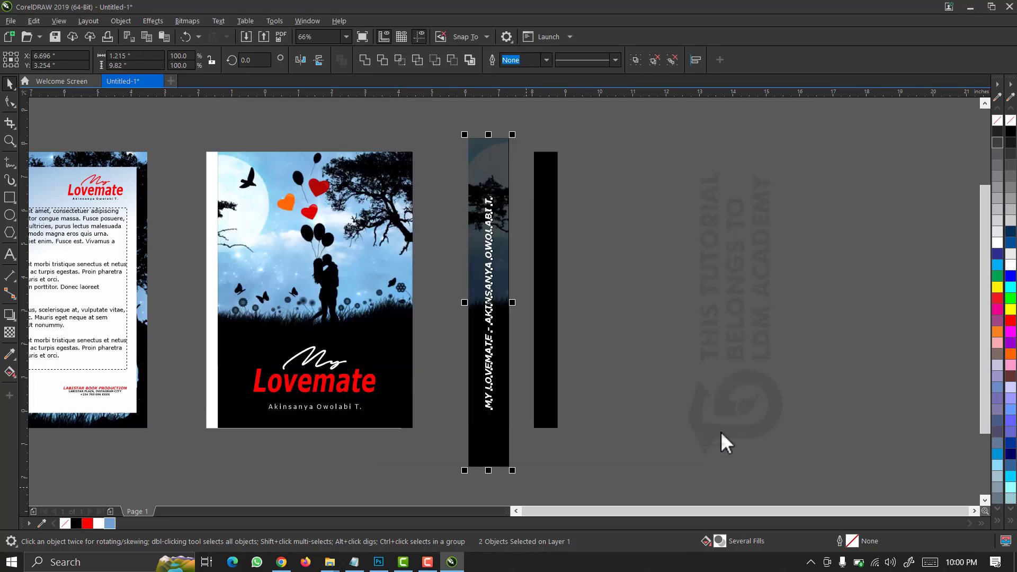
click(378, 563)
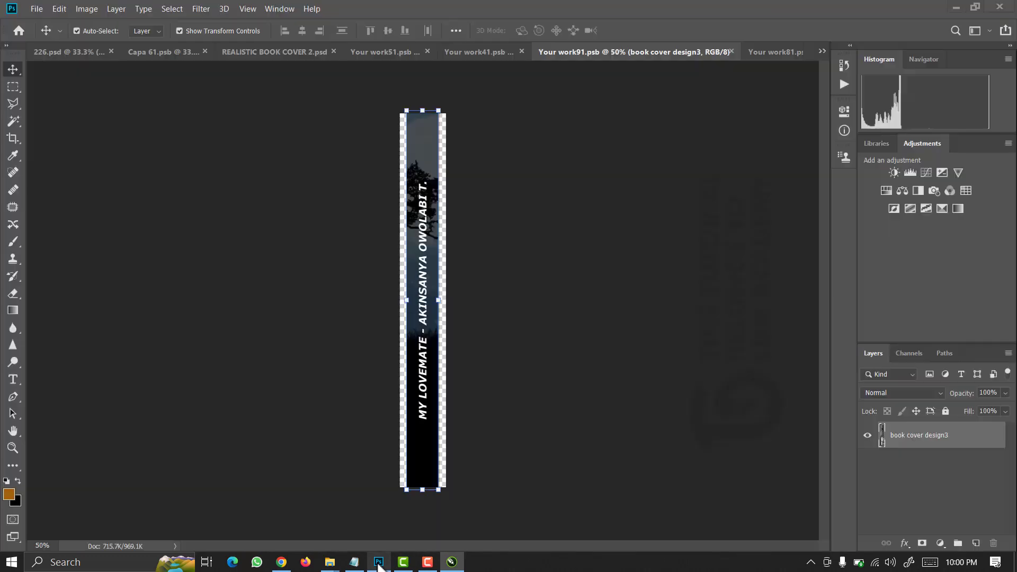
Place book cover design3 as an embedded image and scale it to fill the spine canvas.
click(37, 9)
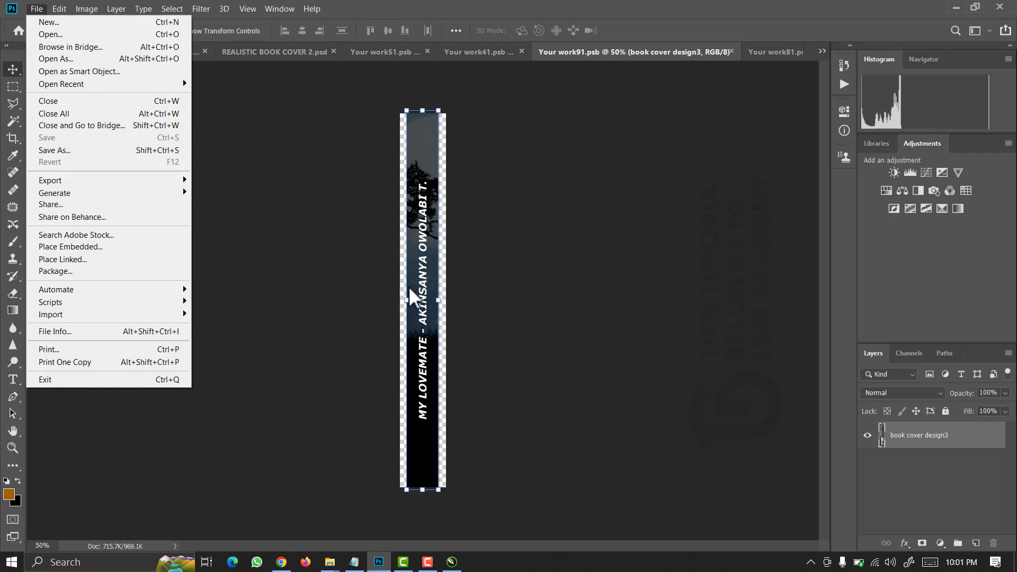
click(79, 248)
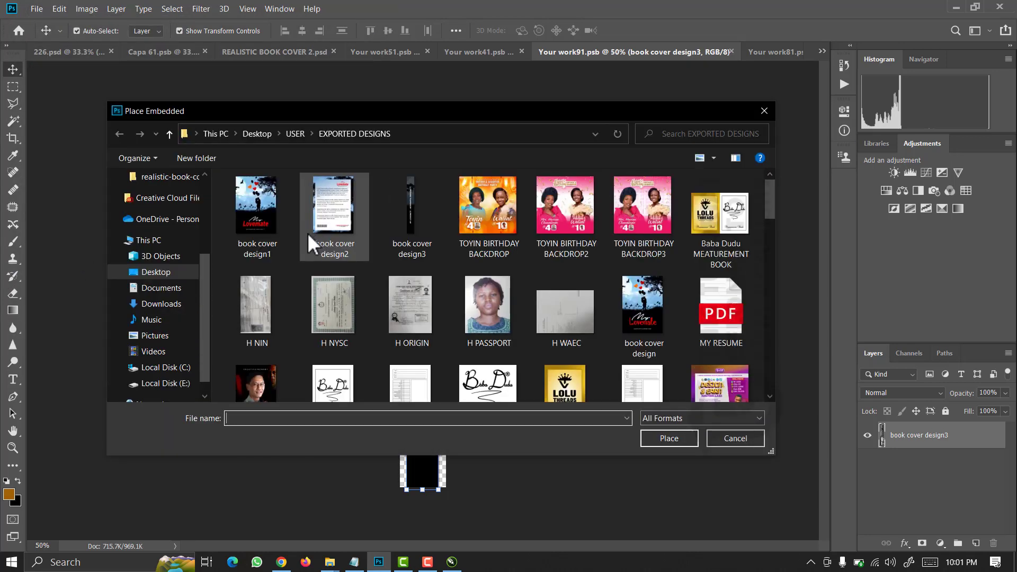
click(405, 224)
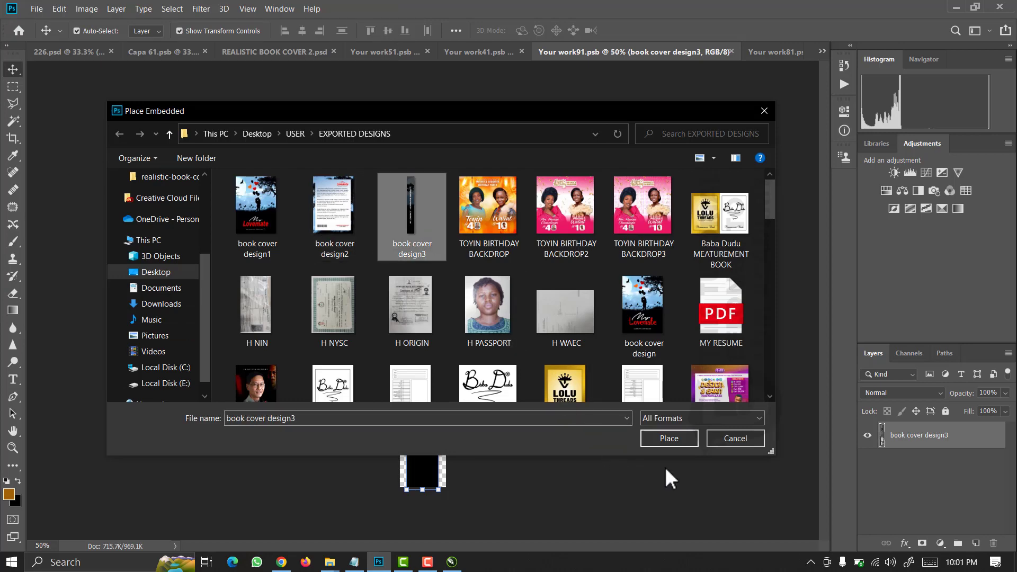
click(669, 438)
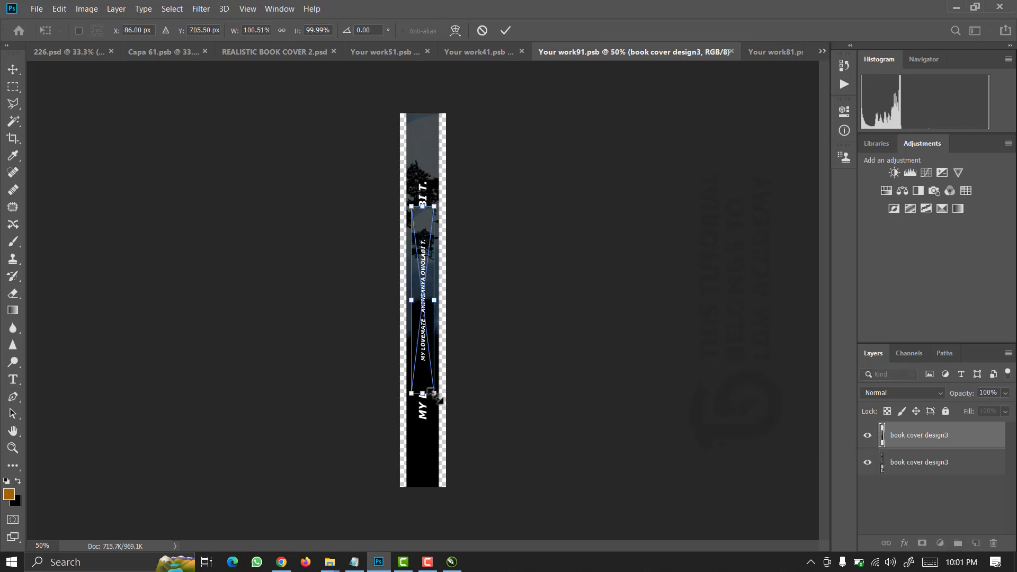
drag(435, 394, 499, 484)
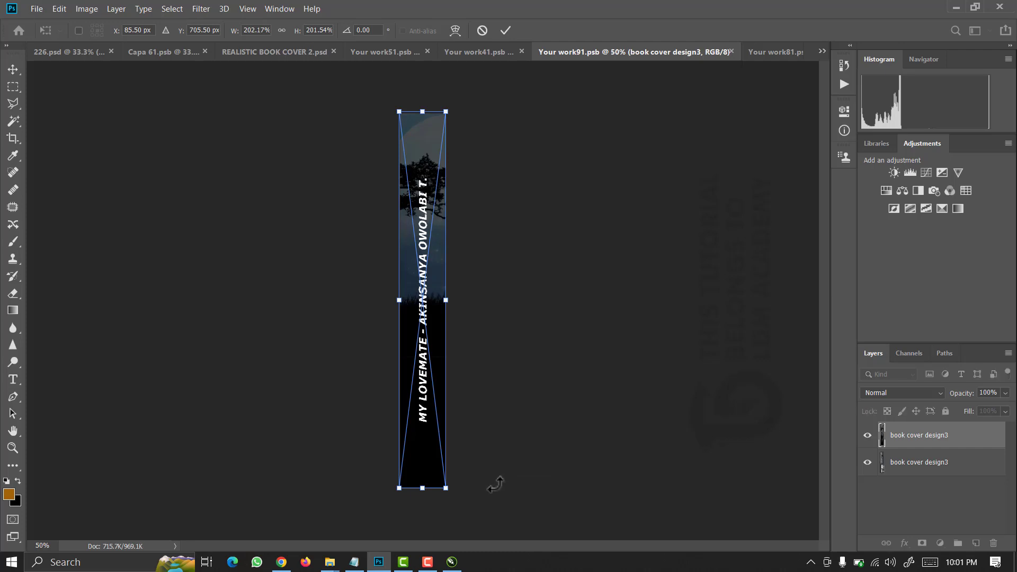
key(Return)
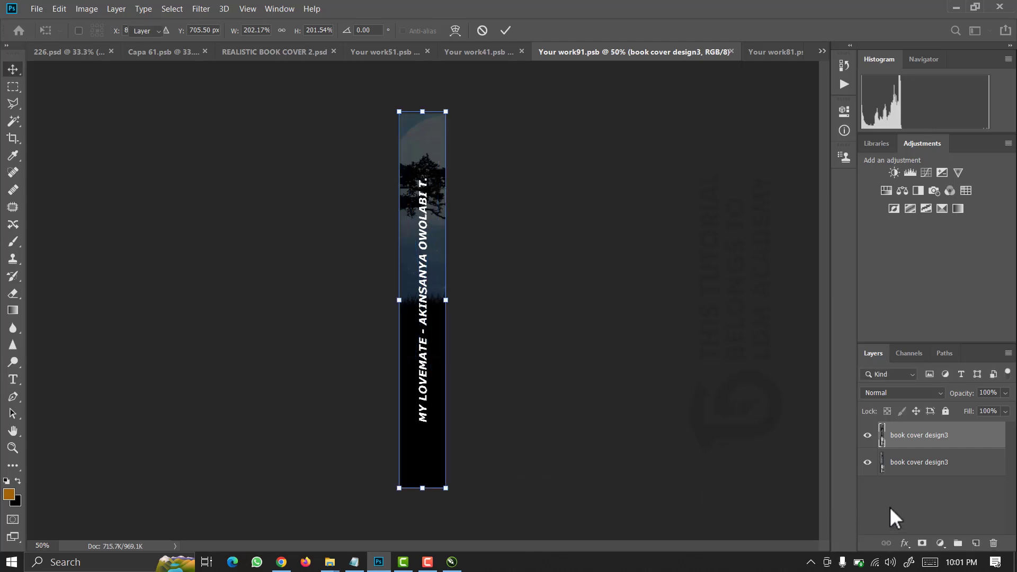
Merge it with the old spine layer, save Your work91.psb, and return to REALISTIC BOOK COVER 2.
click(927, 476)
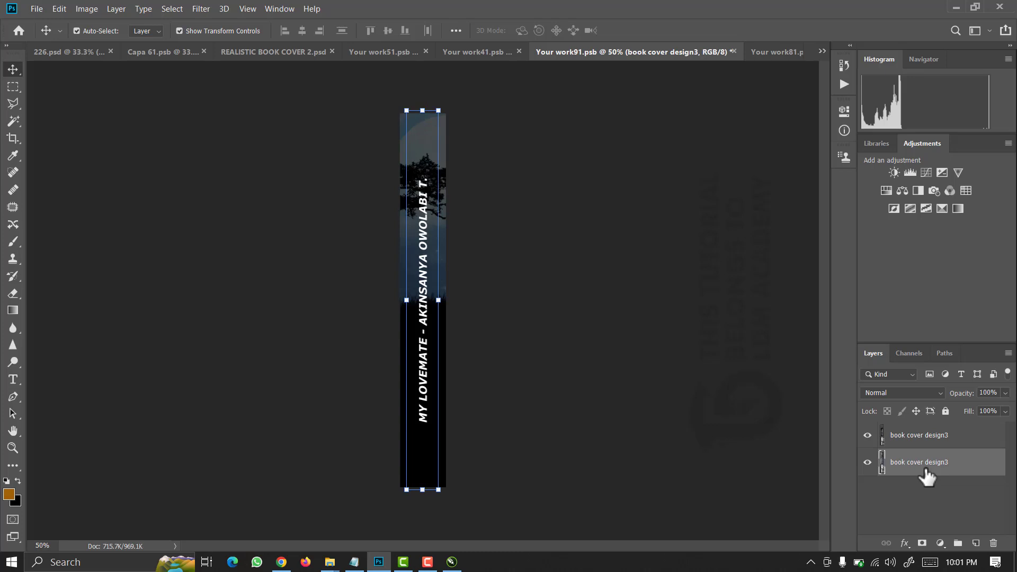
key(ctrl+e)
key(ctrl)
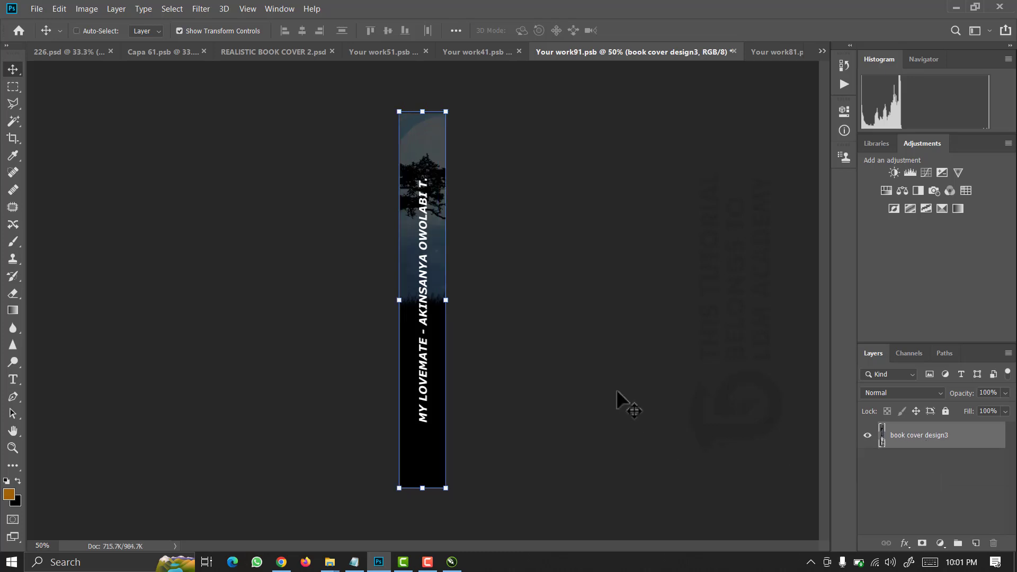
key(ctrl+s)
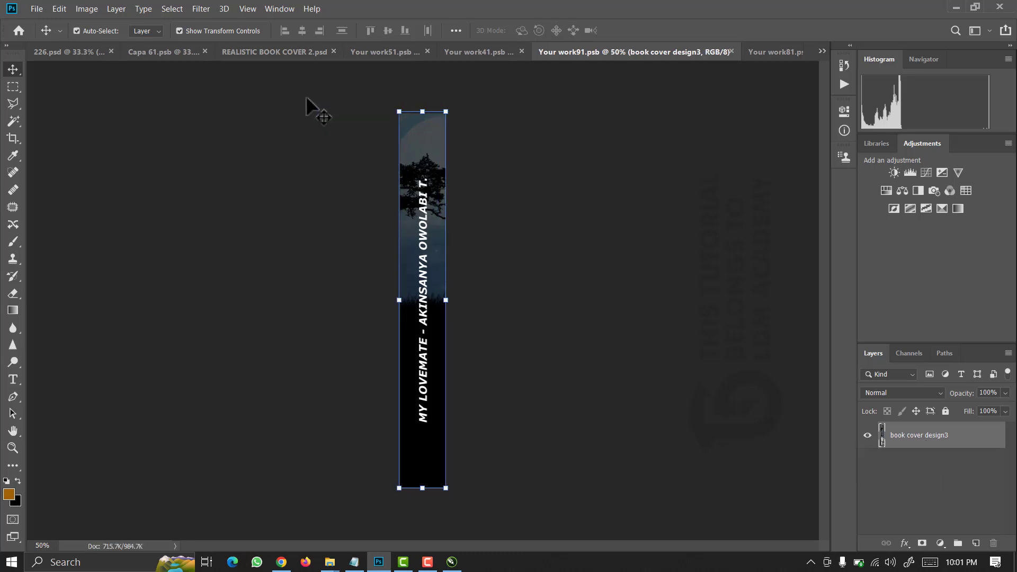
click(294, 55)
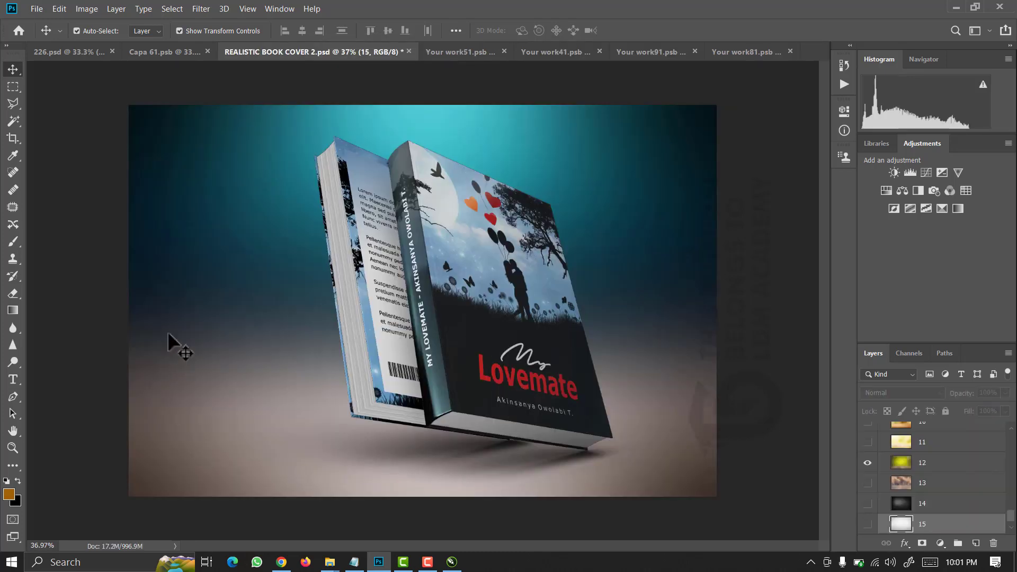
click(102, 244)
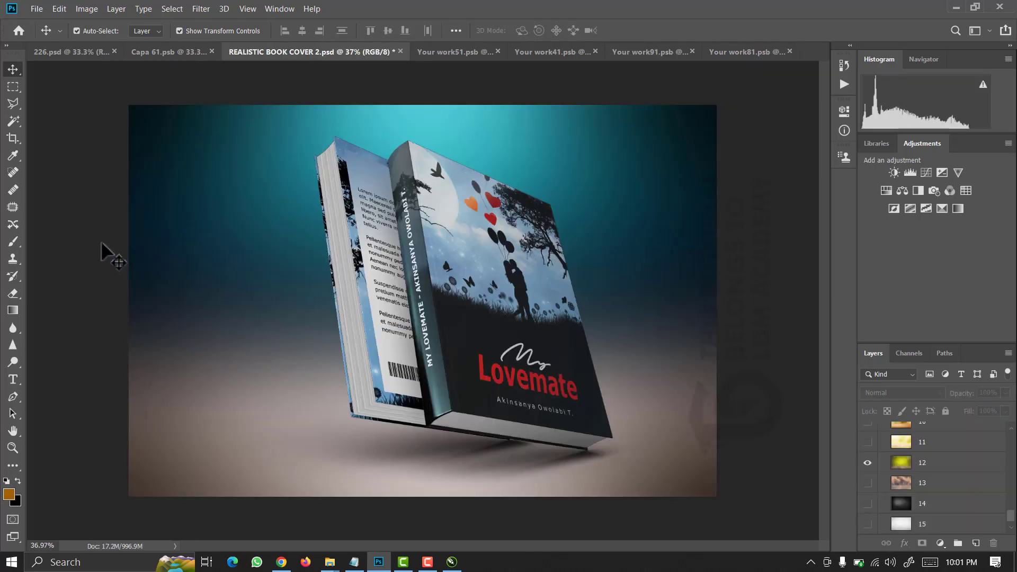